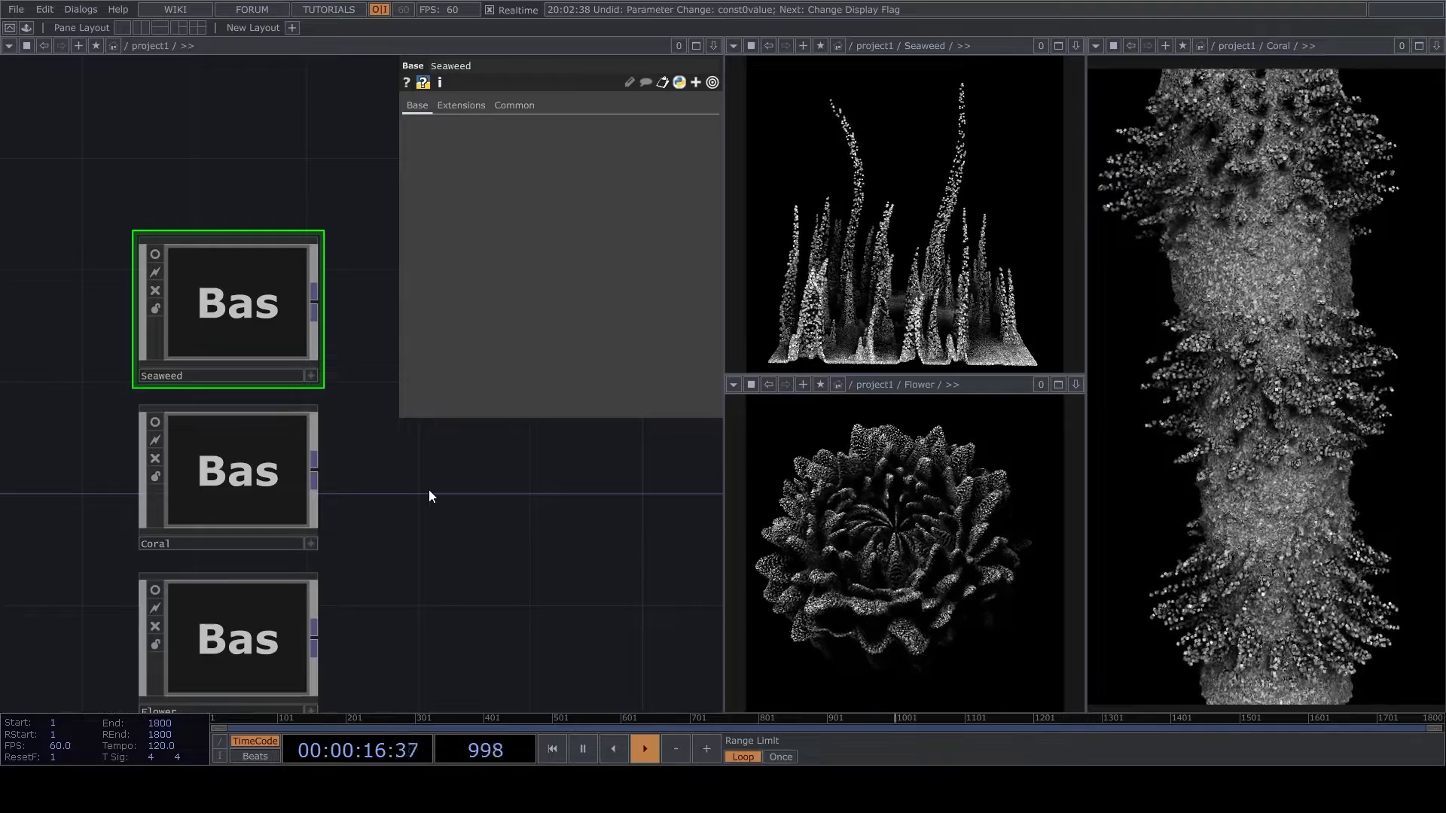
- Delete the three Base components Seaweed, Coral and Flower from the project
{"action": "scroll", "coordinate": [477, 575], "scroll_direction": "down", "scroll_amount": 3}
{"action": "left_click_drag", "start_coordinate": [495, 647], "coordinate": [282, 383]}
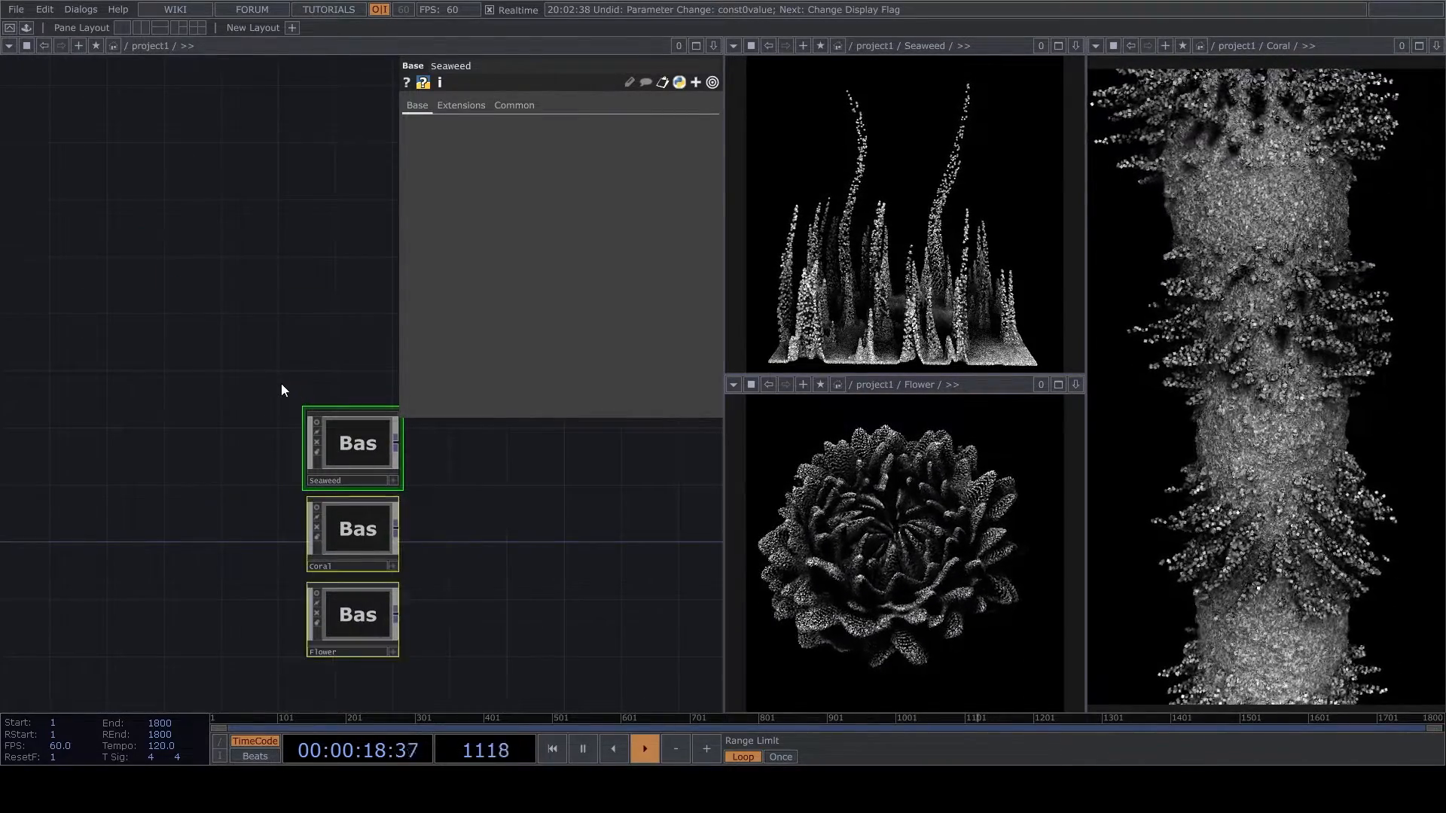
{"action": "key", "text": "Delete"}
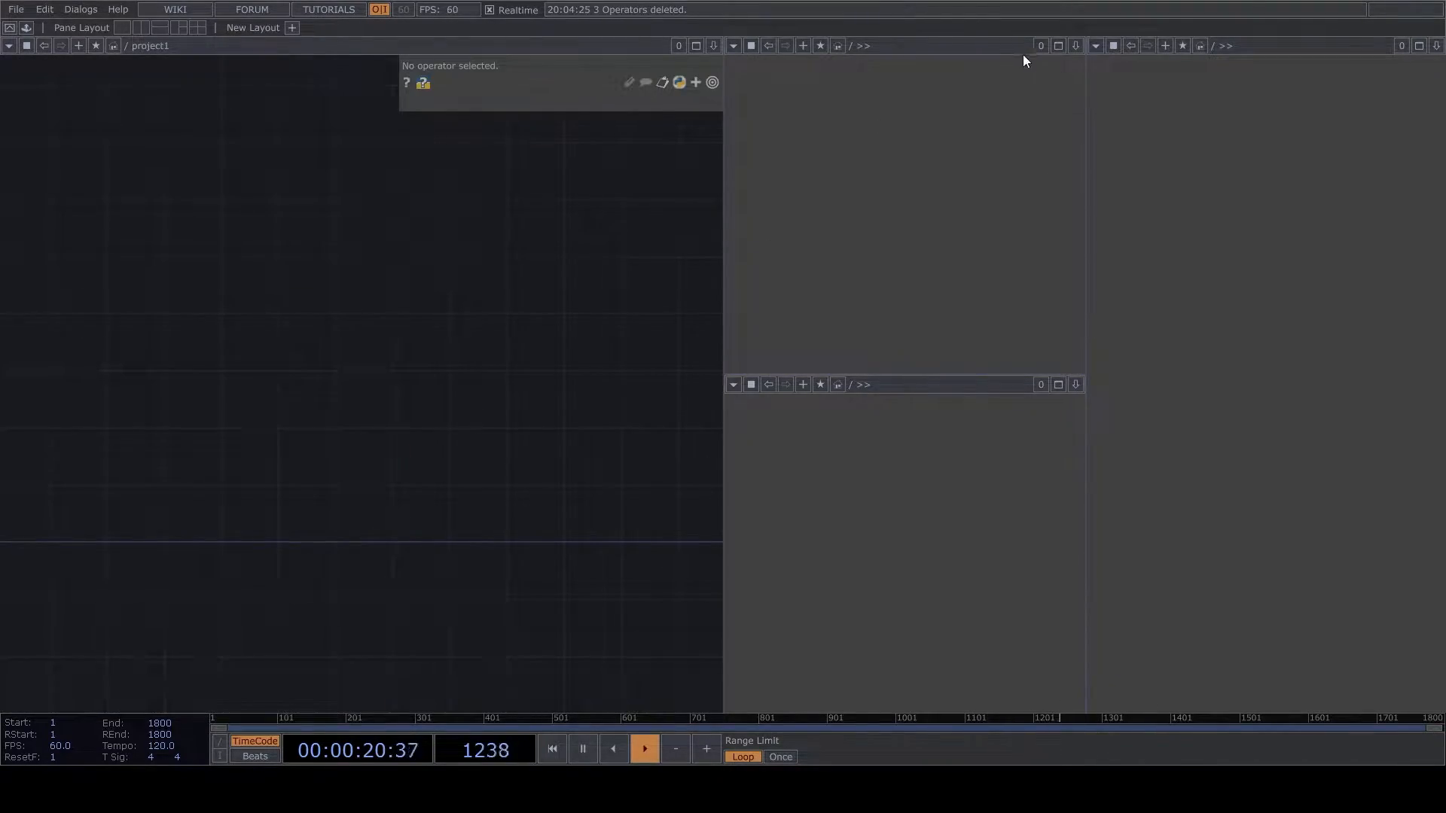
- Split the workspace into a Network Editor beside a TOP Viewer, and make the network pane about twice as wide as the viewer
{"action": "left_click", "coordinate": [141, 28]}
{"action": "left_click", "coordinate": [8, 45]}
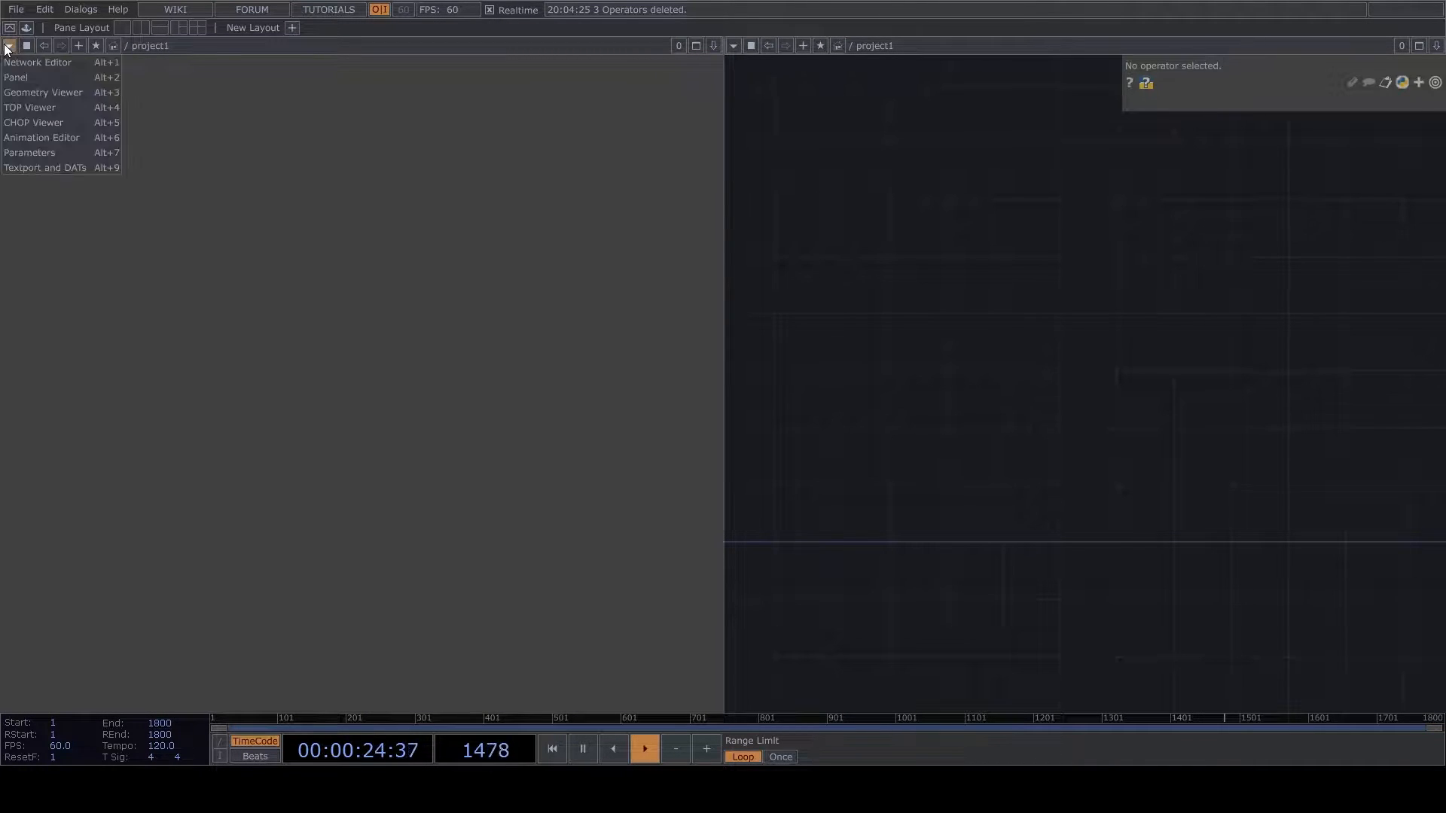
{"action": "left_click", "coordinate": [22, 70]}
{"action": "left_click", "coordinate": [732, 46]}
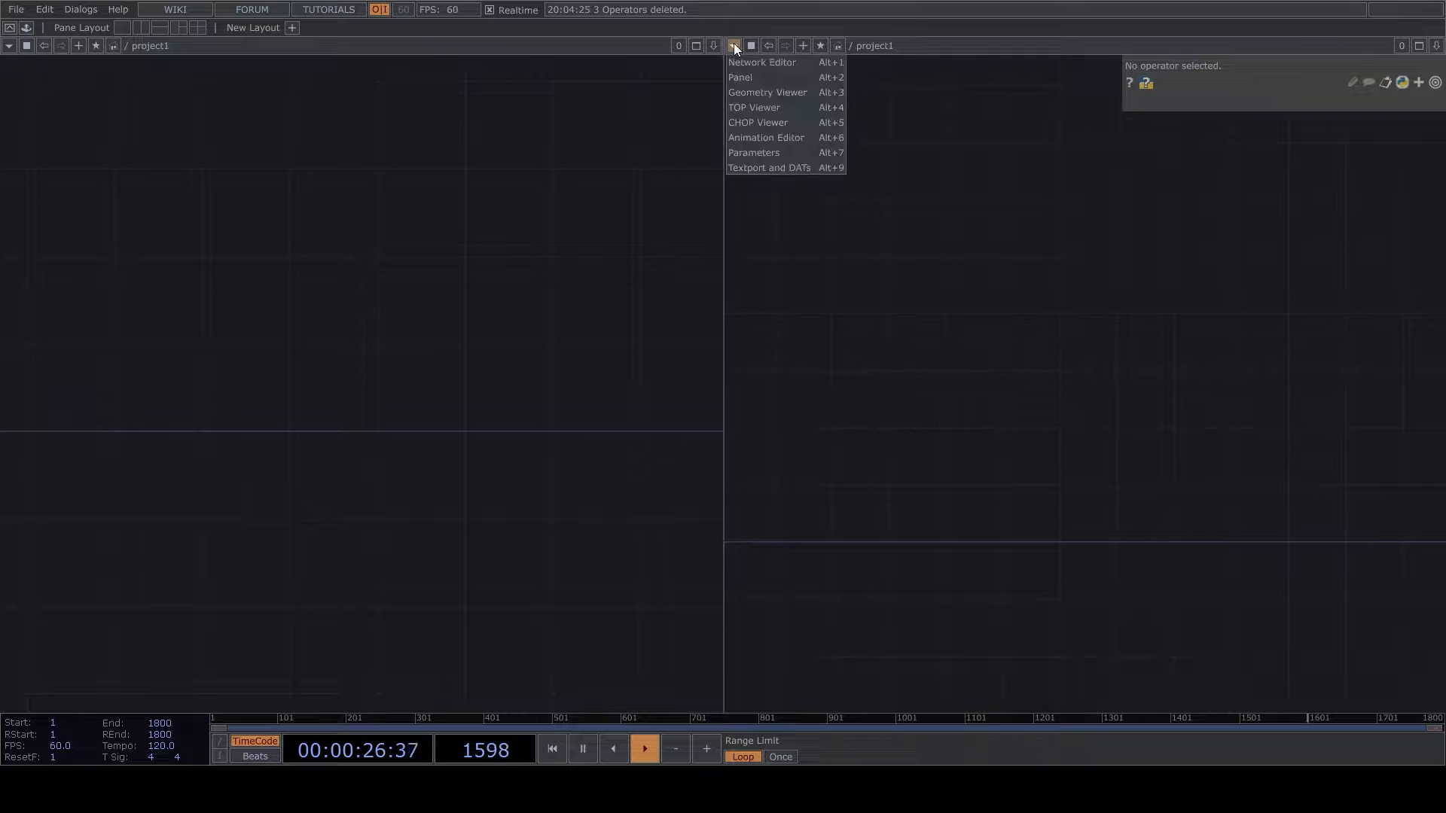
{"action": "left_click", "coordinate": [764, 110]}
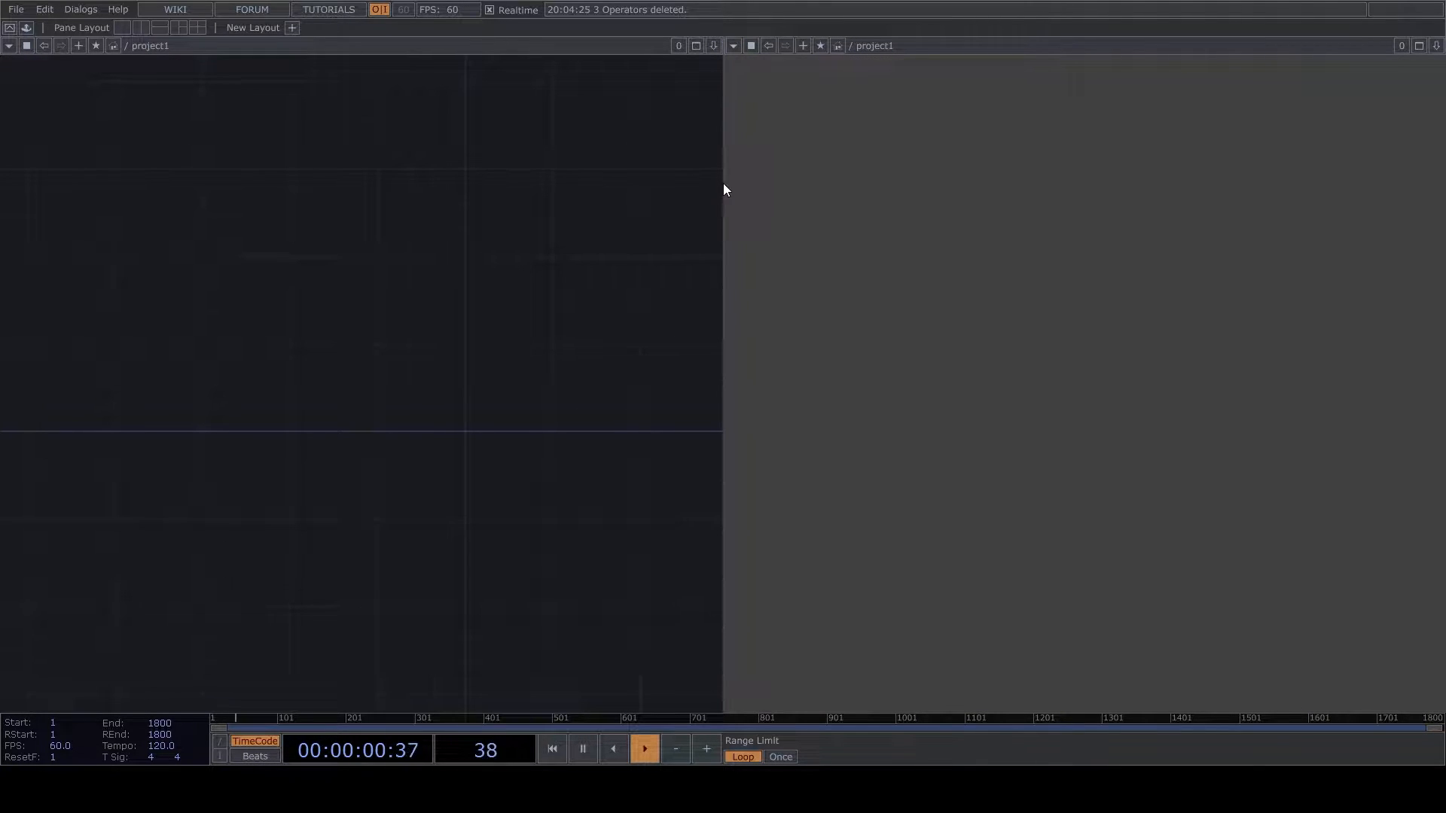
{"action": "left_click_drag", "start_coordinate": [724, 183], "coordinate": [973, 225]}
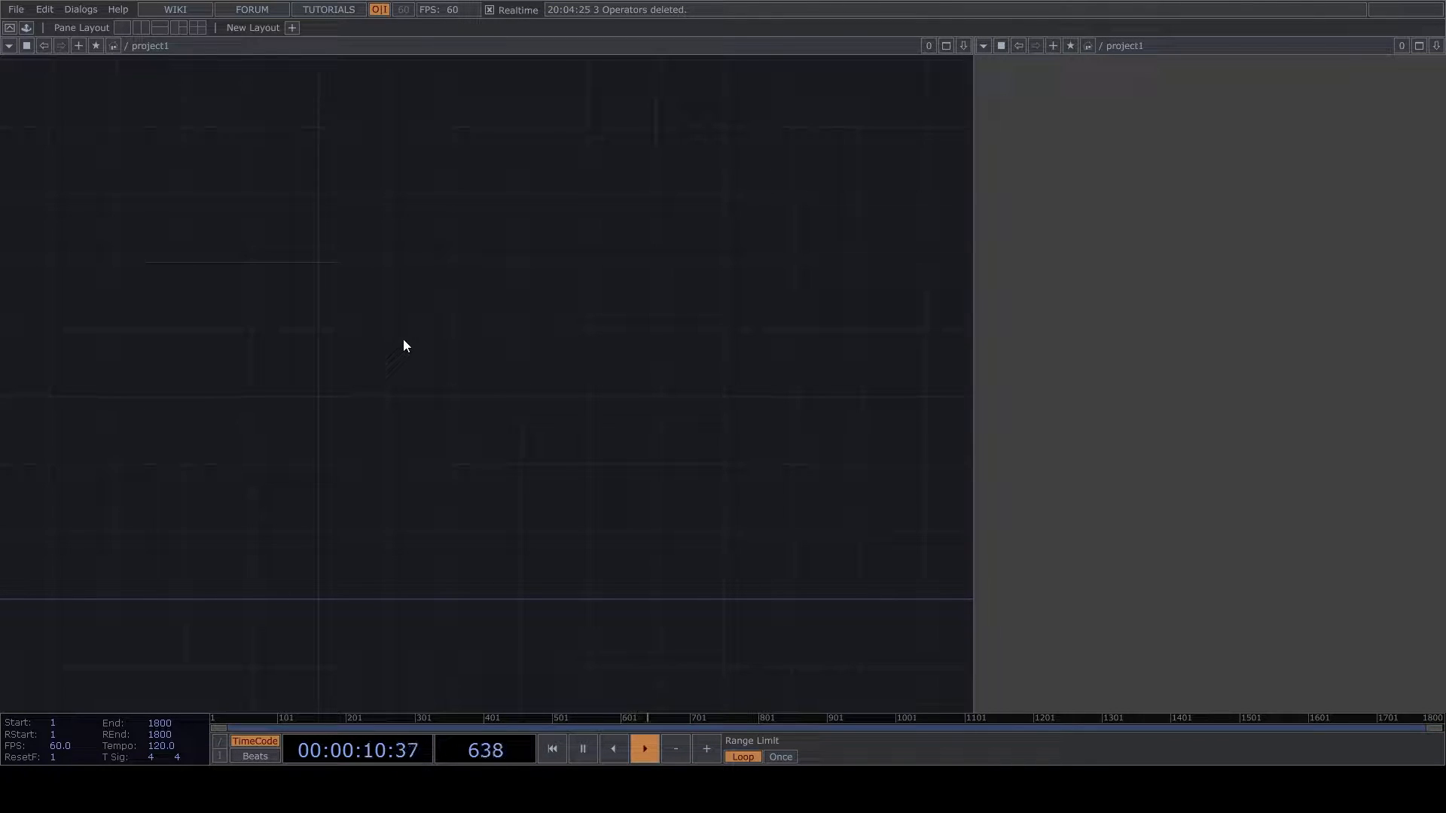
- Add a Ramp TOP to the empty project network
{"action": "left_click", "coordinate": [327, 450]}
{"action": "left_click_drag", "start_coordinate": [605, 531], "coordinate": [850, 406]}
{"action": "scroll", "coordinate": [549, 331], "scroll_direction": "up", "scroll_amount": 2}
{"action": "left_click_drag", "start_coordinate": [615, 324], "coordinate": [495, 395]}
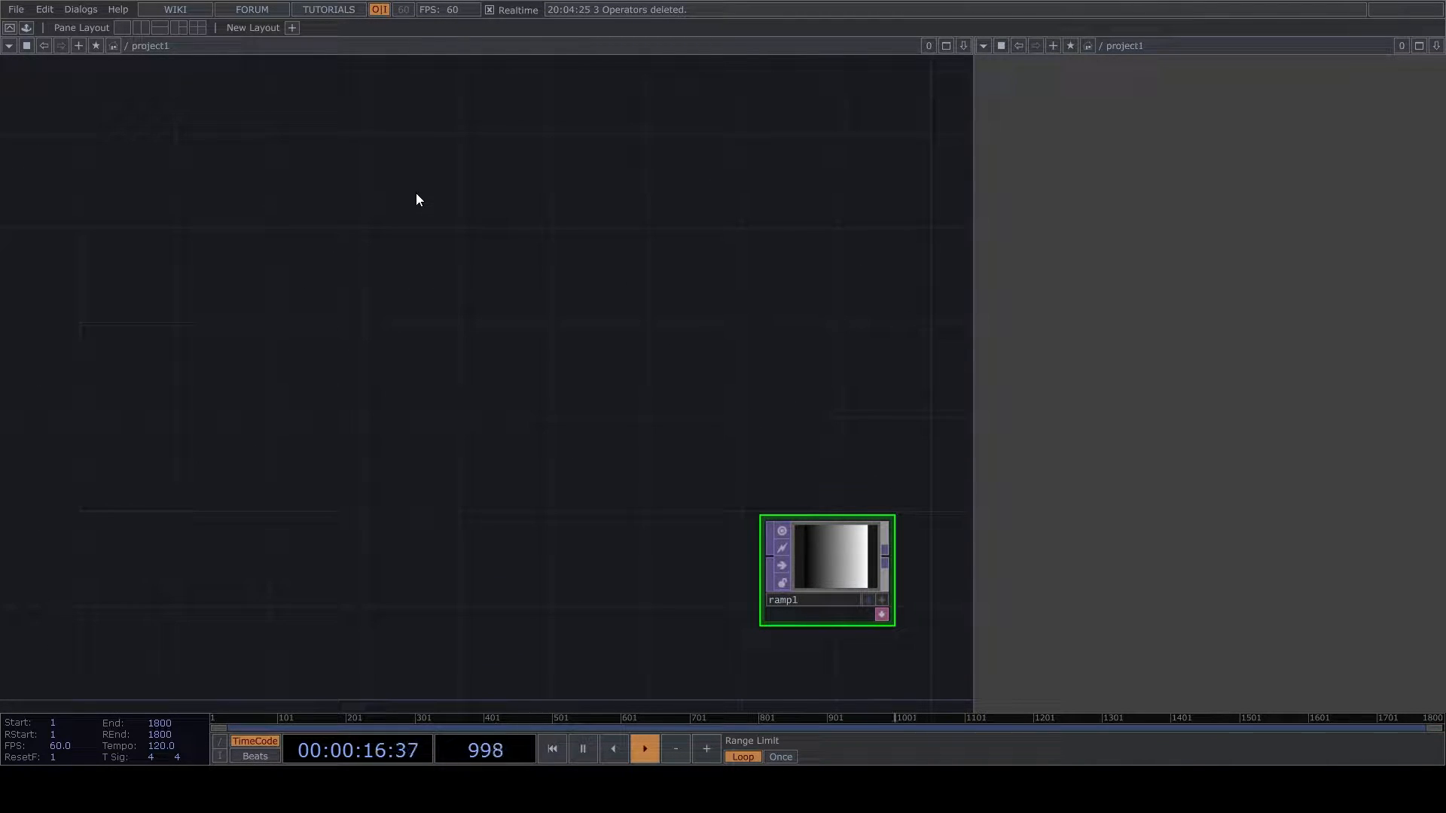
- Add a Constant CHOP above and to the left of ramp1
{"action": "left_click", "coordinate": [581, 401]}
{"action": "left_click", "coordinate": [715, 367]}
{"action": "scroll", "coordinate": [753, 385], "scroll_direction": "down", "scroll_amount": 2}
{"action": "left_click", "coordinate": [683, 393]}
- Add a second Ramp TOP below ramp1, wired from ramp1's output
{"action": "left_click_drag", "start_coordinate": [738, 399], "coordinate": [778, 547]}
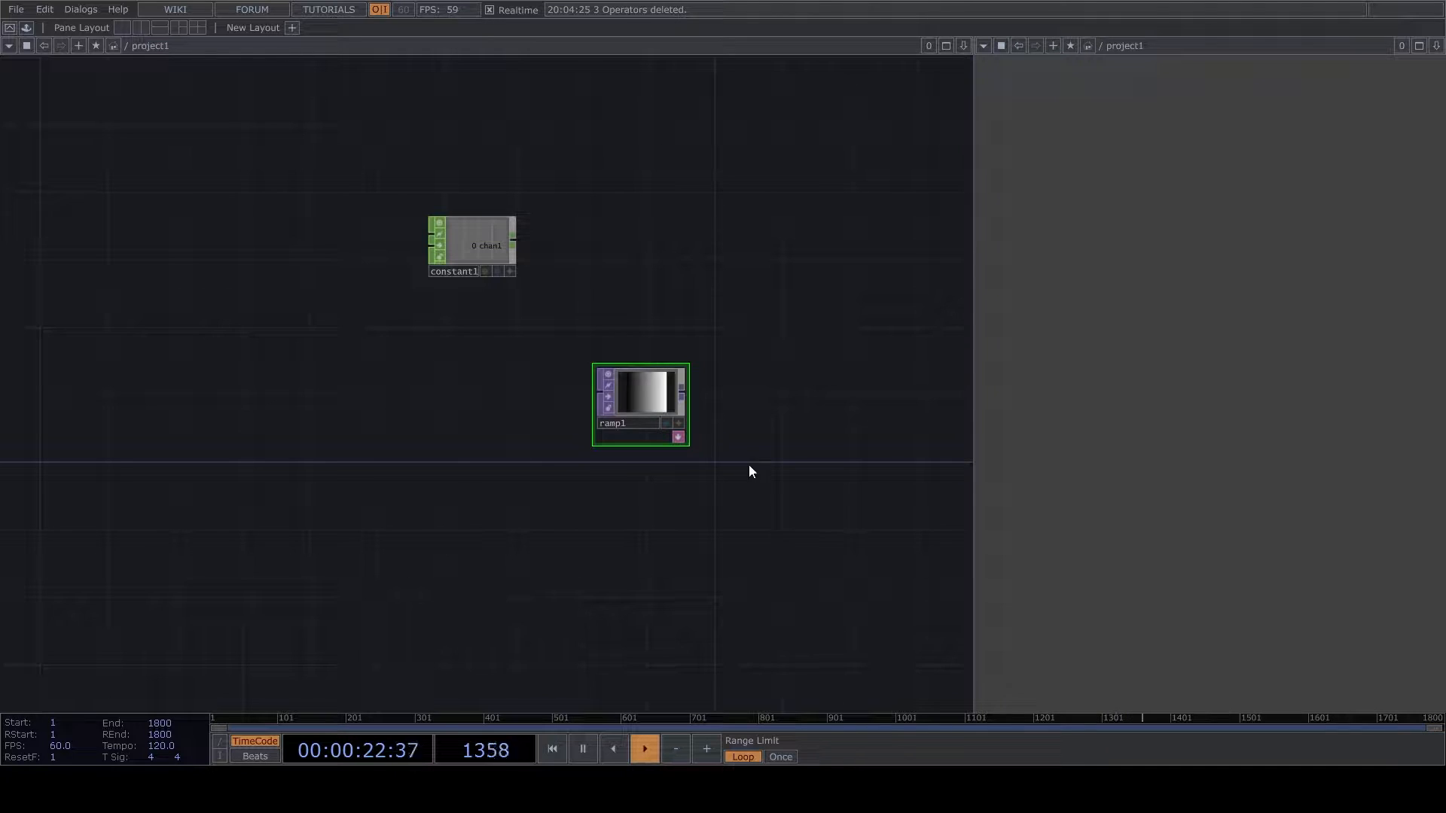
{"action": "left_click", "coordinate": [749, 532]}
{"action": "scroll", "coordinate": [632, 444], "scroll_direction": "up", "scroll_amount": 2}
- Add a Reorder TOP fed by ramp1 and wire ramp2 into its second input
{"action": "left_click", "coordinate": [556, 390]}
{"action": "left_click_drag", "start_coordinate": [680, 397], "coordinate": [686, 398]}
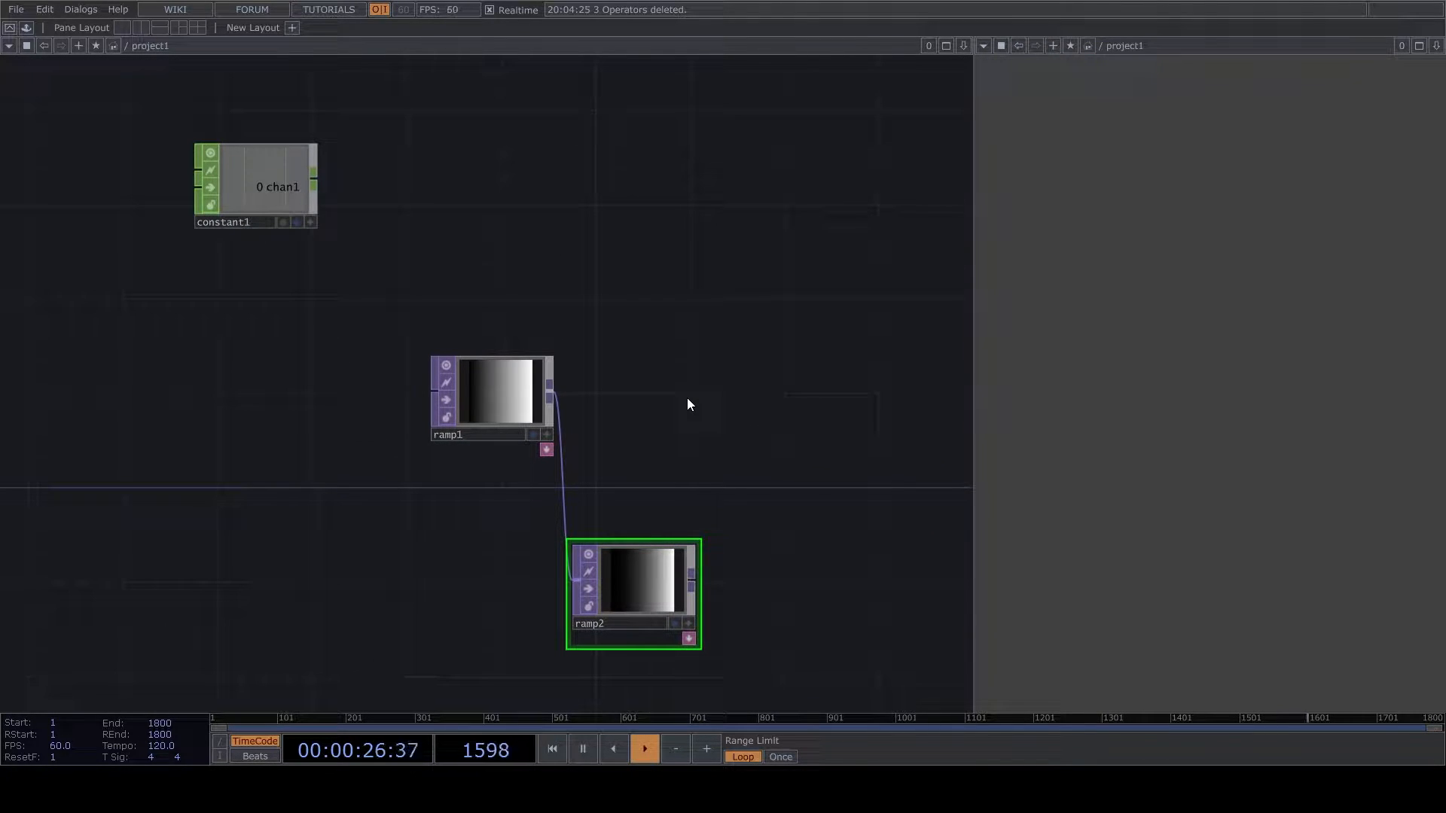
{"action": "left_click", "coordinate": [814, 371]}
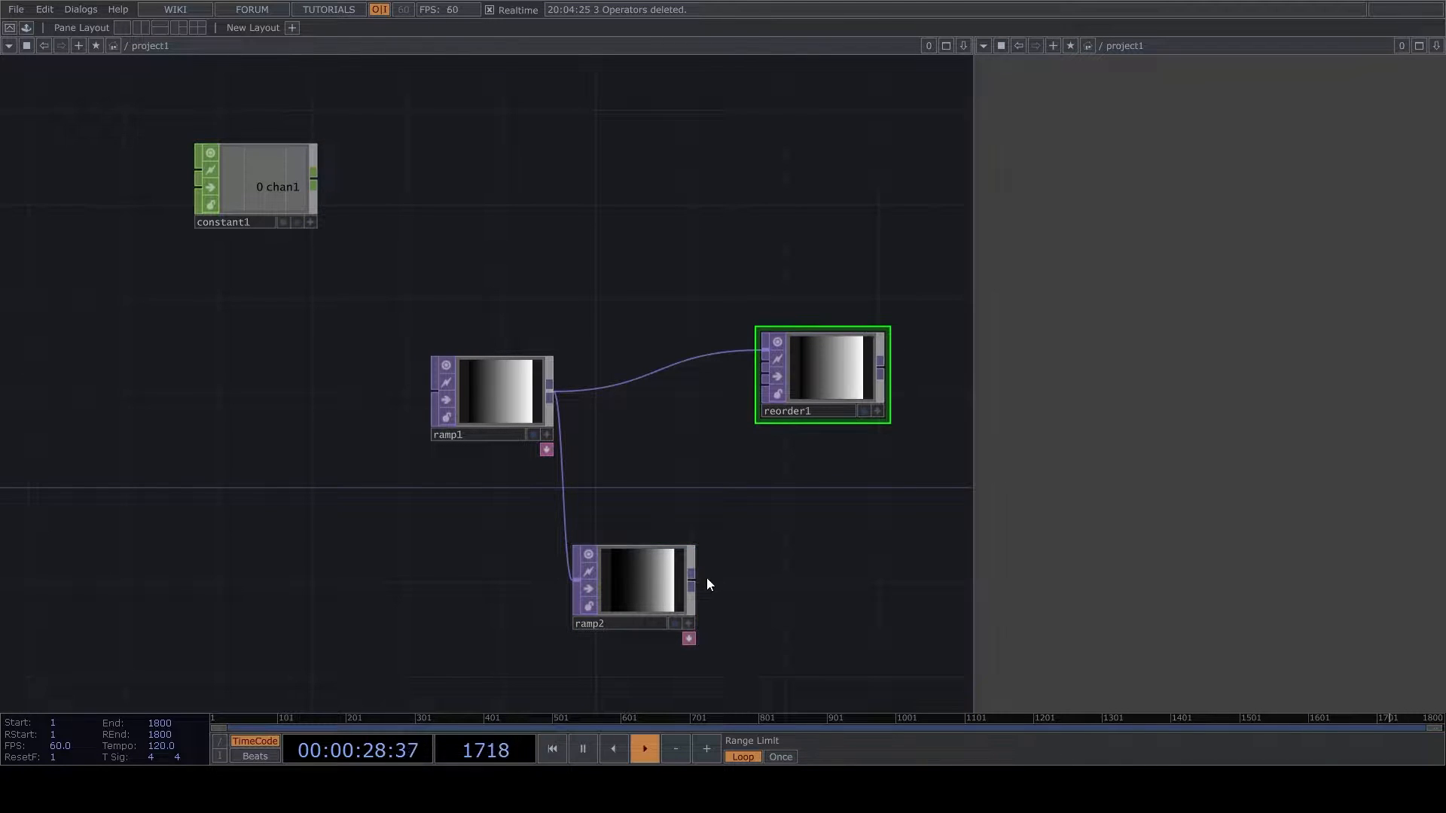
{"action": "left_click_drag", "start_coordinate": [691, 577], "coordinate": [944, 418]}
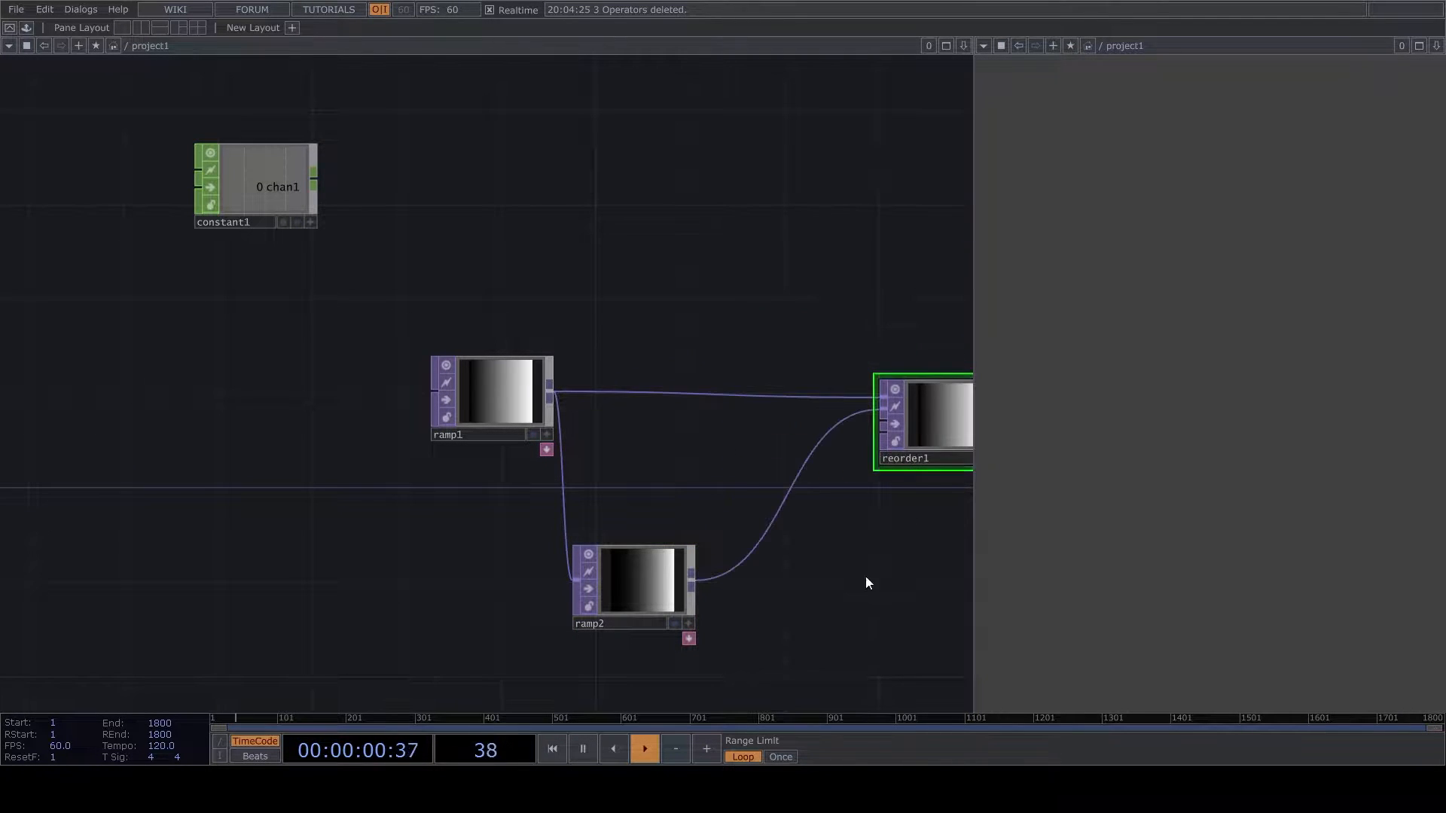
- Show ramp2's parameters and set its ramp type to Vertical
{"action": "left_click_drag", "start_coordinate": [881, 564], "coordinate": [788, 451]}
{"action": "scroll", "coordinate": [787, 452], "scroll_direction": "down", "scroll_amount": 3}
{"action": "scroll", "coordinate": [595, 456], "scroll_direction": "up", "scroll_amount": 3}
{"action": "left_click", "coordinate": [602, 456]}
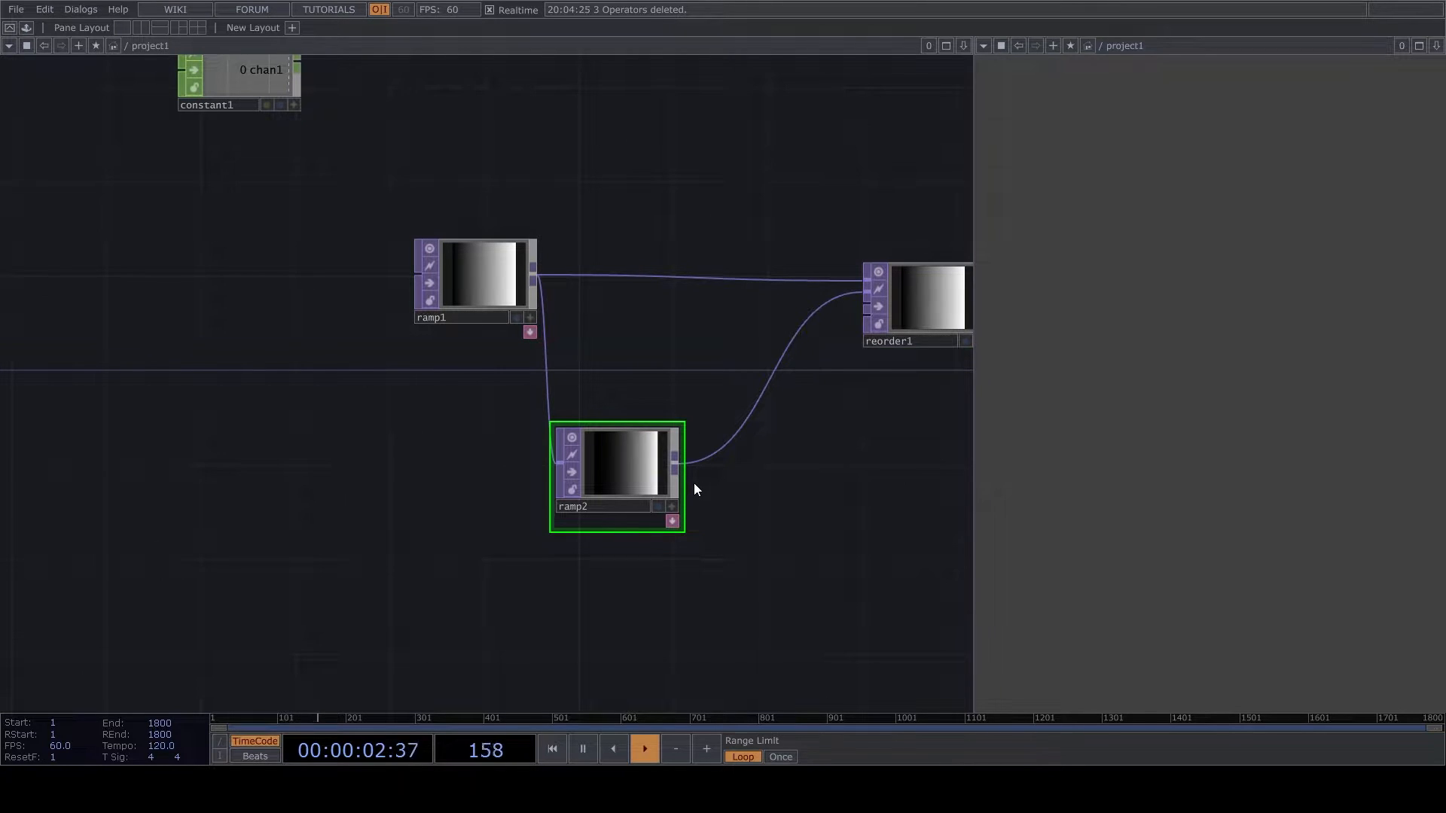
{"action": "key", "text": "p"}
{"action": "left_click_drag", "start_coordinate": [933, 531], "coordinate": [618, 620]}
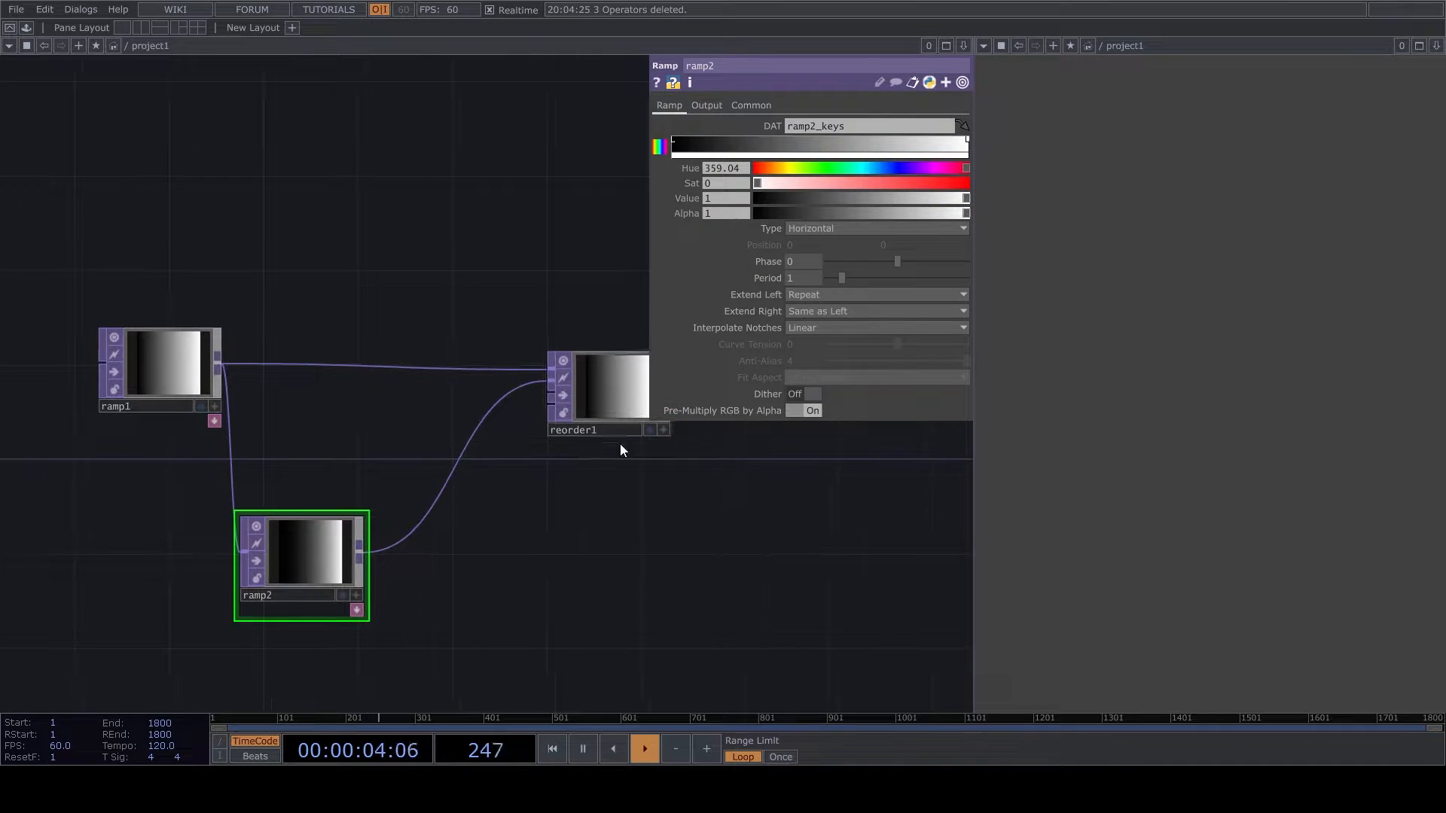
{"action": "left_click", "coordinate": [800, 230]}
{"action": "left_click", "coordinate": [804, 244]}
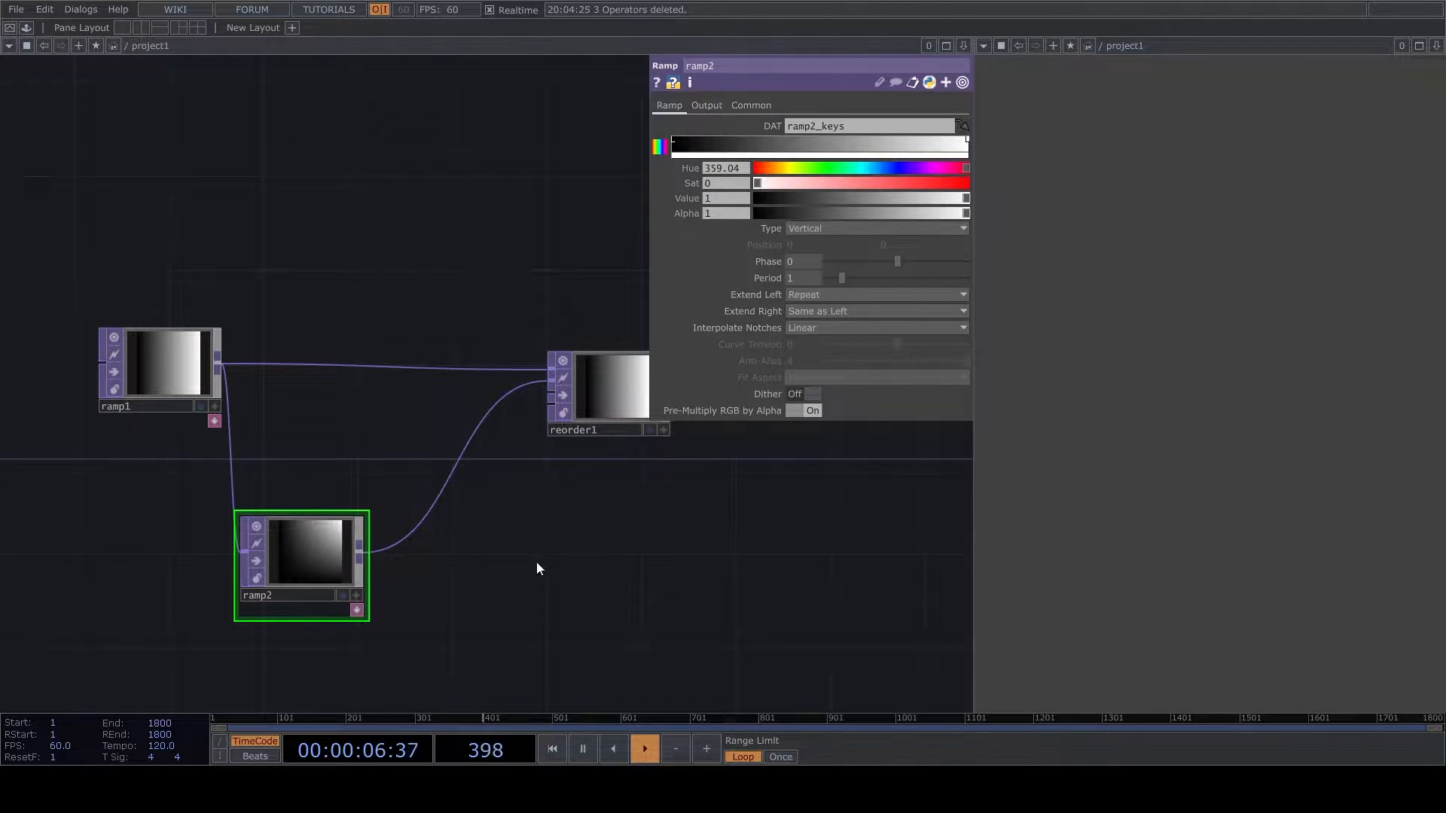
- Set ramp2's Combine with Input option to Set Resolution Only
{"action": "scroll", "coordinate": [482, 519], "scroll_direction": "down", "scroll_amount": 3}
{"action": "scroll", "coordinate": [460, 493], "scroll_direction": "up", "scroll_amount": 2}
{"action": "left_click_drag", "start_coordinate": [516, 453], "coordinate": [534, 454]}
{"action": "left_click", "coordinate": [707, 105]}
{"action": "left_click", "coordinate": [877, 126]}
{"action": "left_click", "coordinate": [825, 139]}
- Set ramp1's pixel format to 32-bit float (Mono)
{"action": "left_click_drag", "start_coordinate": [201, 478], "coordinate": [435, 489]}
{"action": "left_click", "coordinate": [415, 444]}
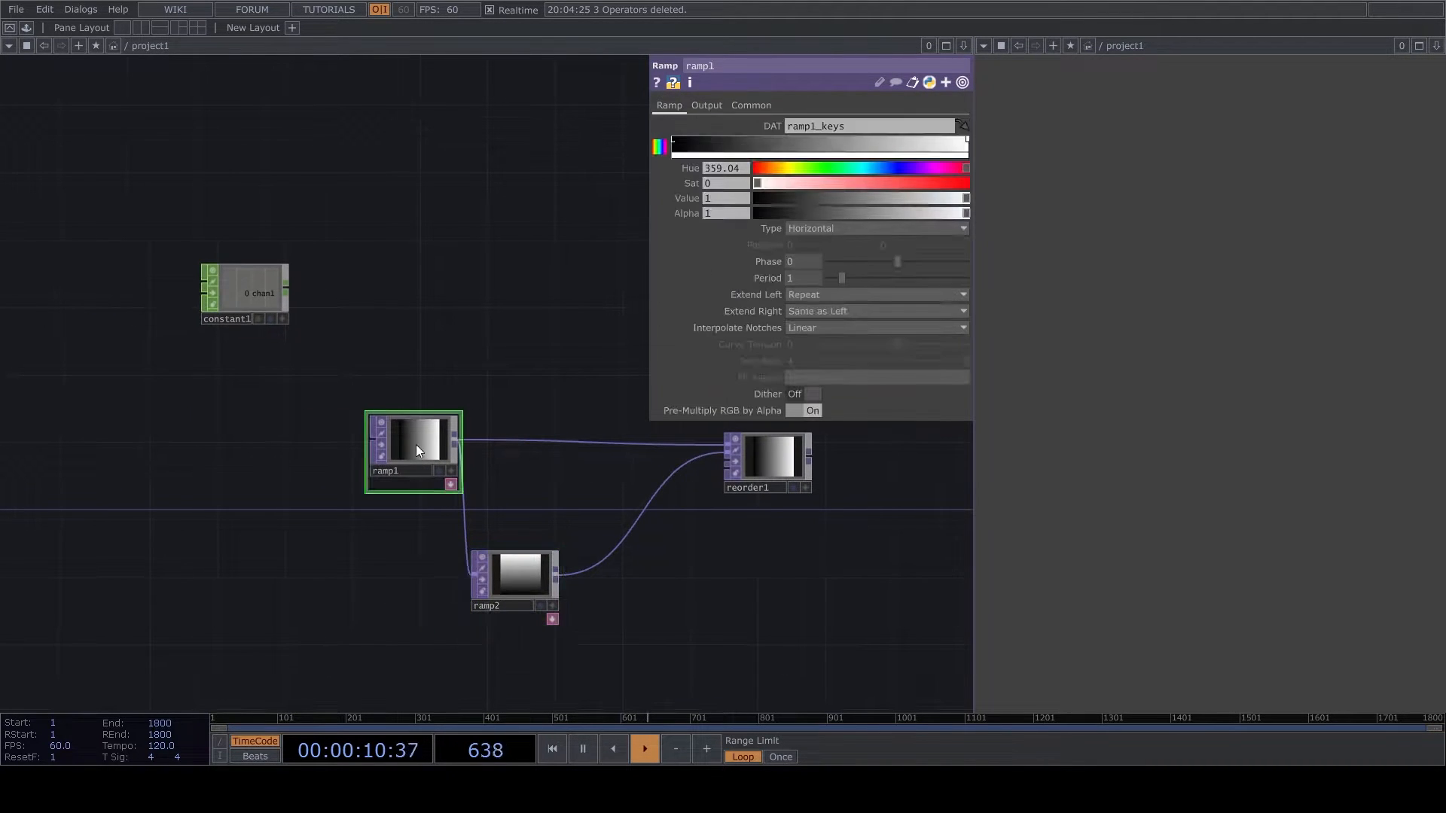
{"action": "left_click", "coordinate": [764, 106]}
{"action": "left_click", "coordinate": [867, 293]}
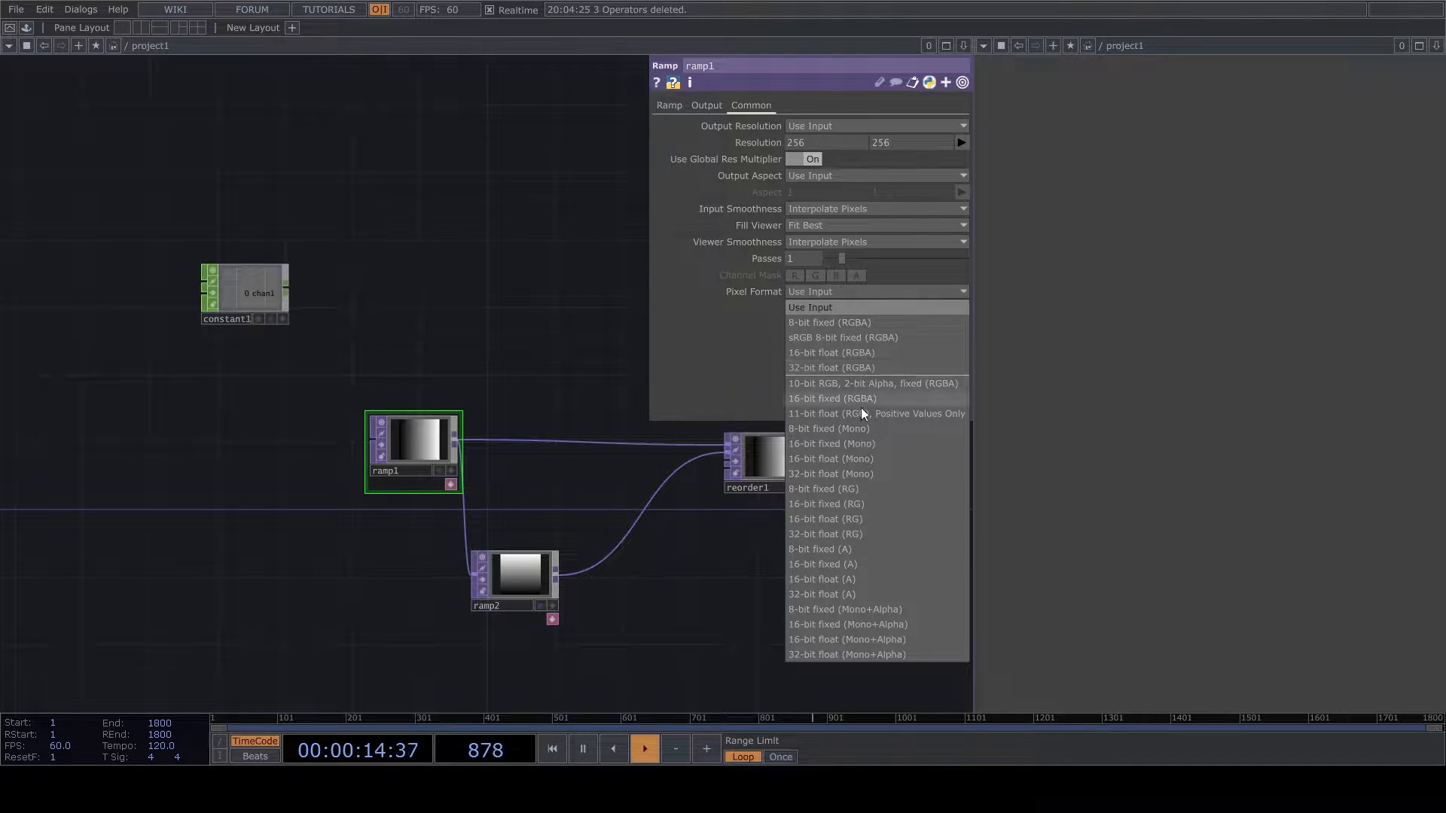
{"action": "left_click", "coordinate": [855, 473]}
- Name the channel of constant1 res and give it a value of 400
{"action": "scroll", "coordinate": [261, 309], "scroll_direction": "up", "scroll_amount": 3}
{"action": "left_click", "coordinate": [250, 282]}
{"action": "left_click", "coordinate": [811, 125]}
{"action": "type", "text": "res"}
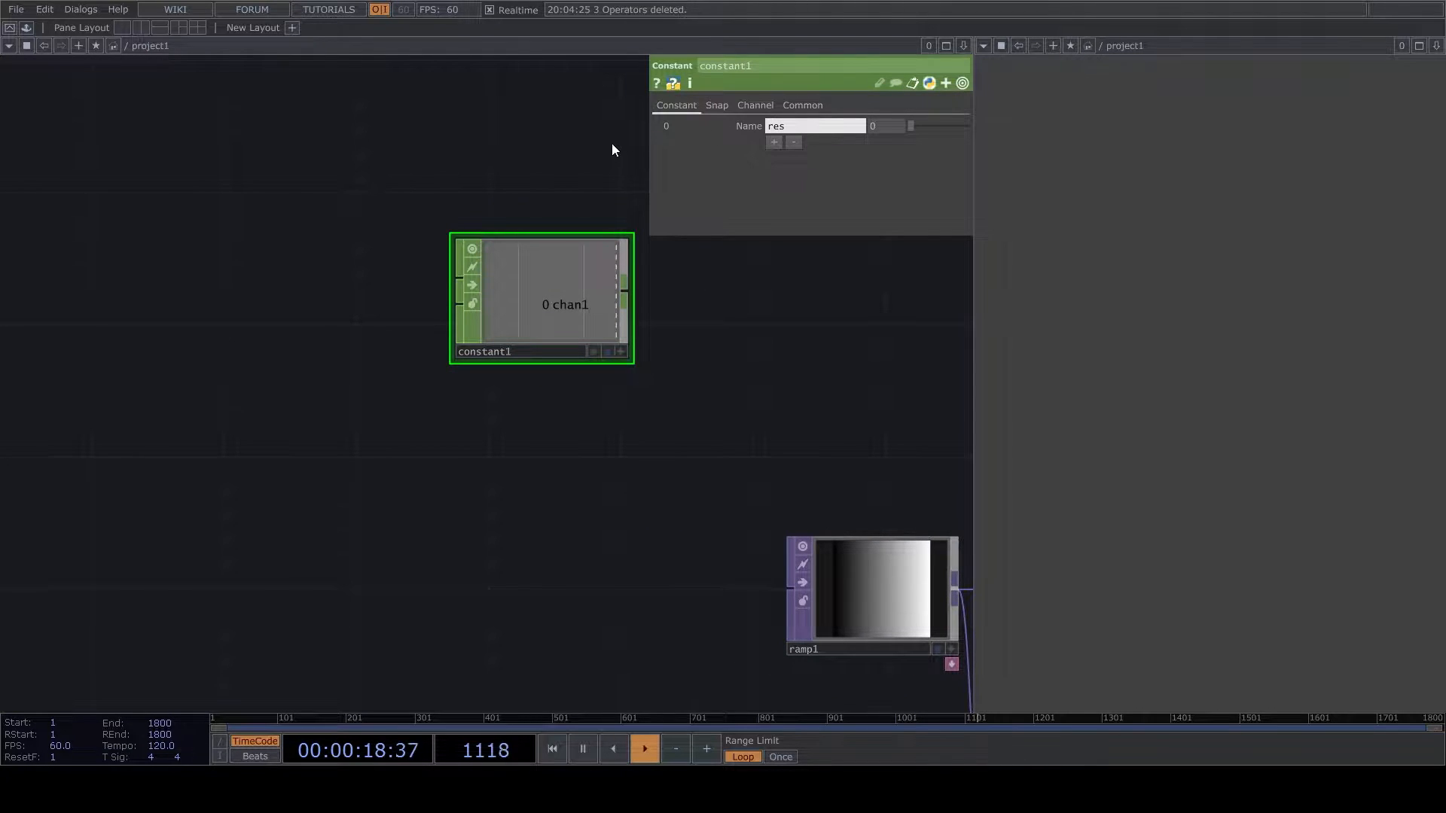
{"action": "key", "text": "Return"}
{"action": "type", "text": "400"}
{"action": "key", "text": "Return"}
- Link both resolution values of ramp1 to the res channel of constant1
{"action": "left_click_drag", "start_coordinate": [804, 464], "coordinate": [578, 486]}
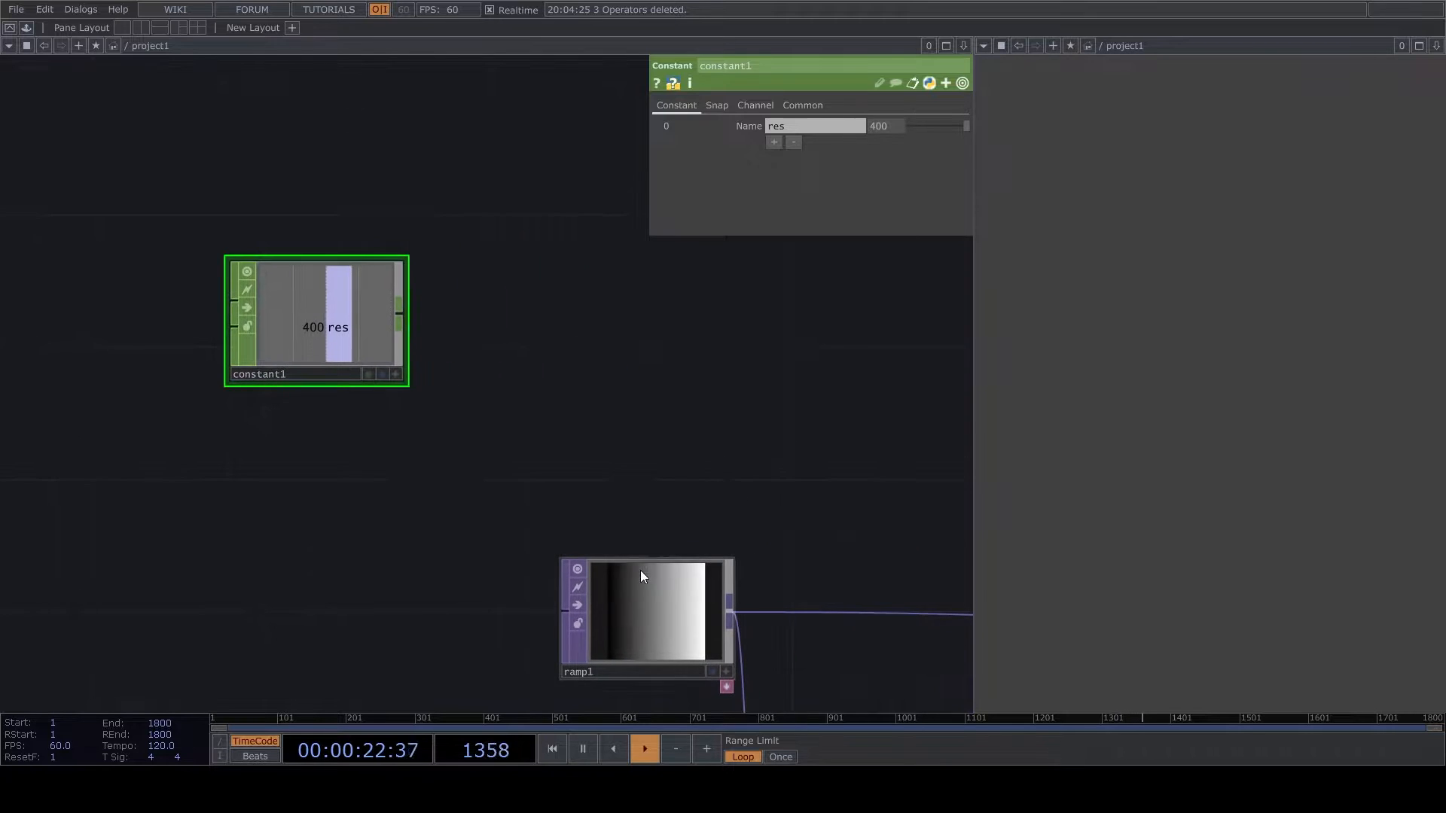
{"action": "left_click", "coordinate": [646, 574]}
{"action": "left_click_drag", "start_coordinate": [424, 417], "coordinate": [583, 536]}
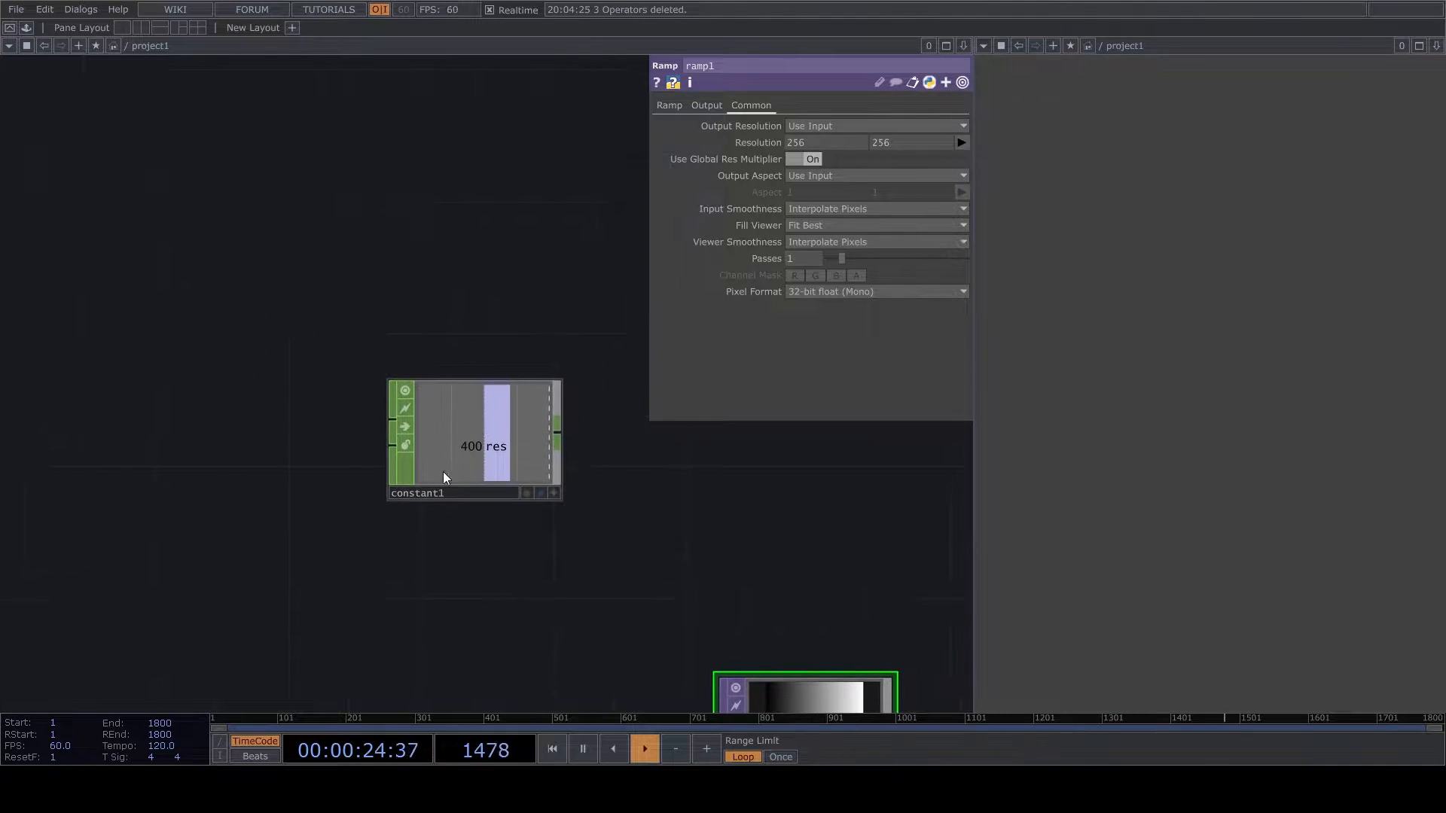
{"action": "left_click_drag", "start_coordinate": [675, 572], "coordinate": [603, 443]}
{"action": "mouse_move", "coordinate": [471, 339]}
{"action": "left_mouse_down"}
{"action": "mouse_move", "coordinate": [459, 313]}
{"action": "mouse_move", "coordinate": [774, 159]}
{"action": "mouse_move", "coordinate": [771, 141]}
{"action": "left_mouse_up"}
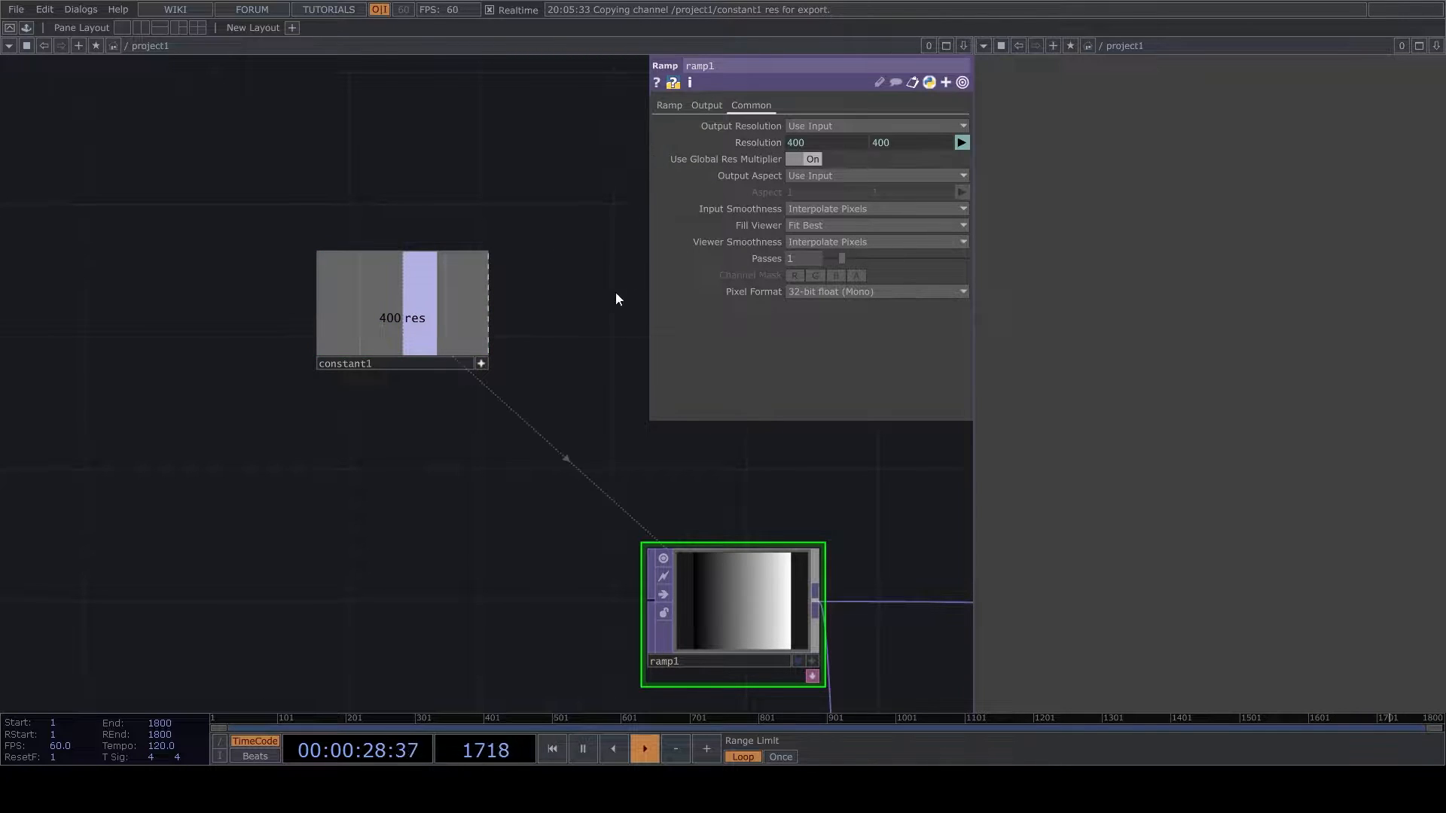
{"action": "left_click_drag", "start_coordinate": [480, 361], "coordinate": [452, 351]}
- Add a Constant TOP below ramp2, wired from ramp1's output
{"action": "scroll", "coordinate": [452, 350], "scroll_direction": "down", "scroll_amount": 3}
{"action": "left_click_drag", "start_coordinate": [651, 513], "coordinate": [625, 580]}
{"action": "scroll", "coordinate": [626, 580], "scroll_direction": "up", "scroll_amount": 1}
{"action": "left_click_drag", "start_coordinate": [499, 536], "coordinate": [519, 518]}
{"action": "left_click_drag", "start_coordinate": [666, 578], "coordinate": [326, 652]}
{"action": "left_click_drag", "start_coordinate": [452, 530], "coordinate": [690, 518]}
{"action": "left_click_drag", "start_coordinate": [366, 622], "coordinate": [398, 566]}
{"action": "left_click", "coordinate": [446, 482]}
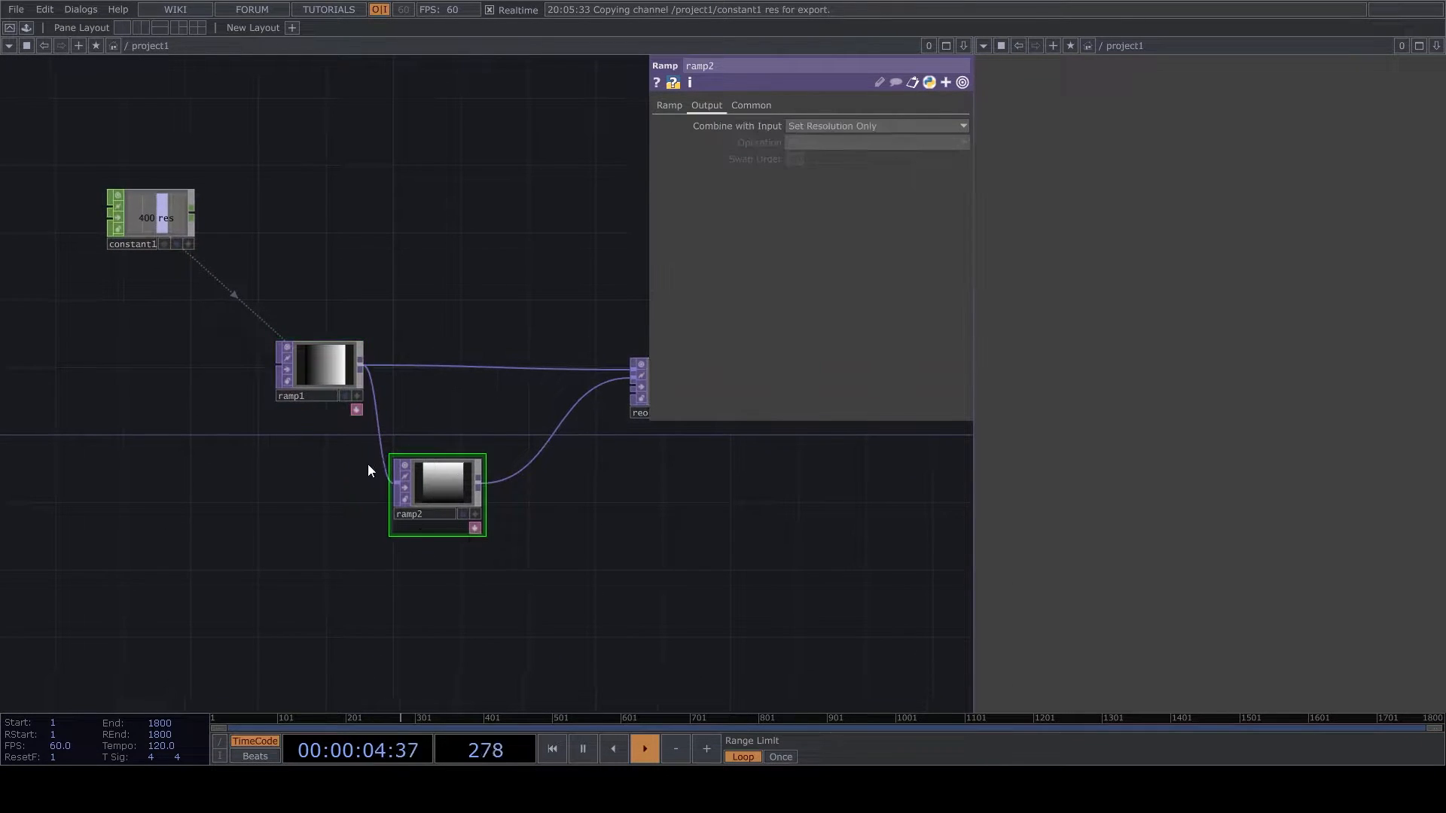
{"action": "left_click_drag", "start_coordinate": [362, 364], "coordinate": [378, 637]}
{"action": "left_click", "coordinate": [146, 558]}
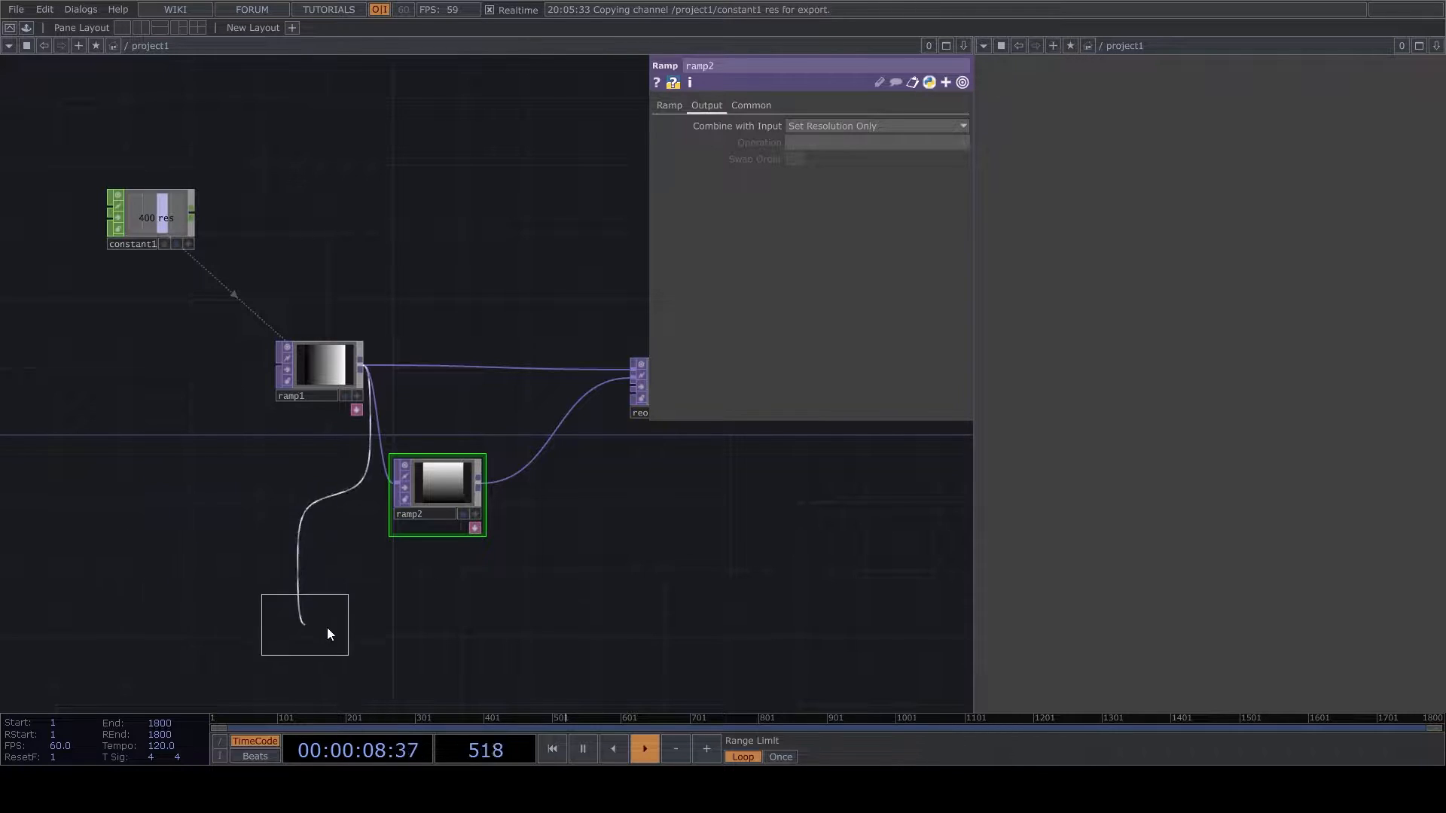
{"action": "left_click", "coordinate": [419, 613]}
{"action": "left_click_drag", "start_coordinate": [419, 613], "coordinate": [437, 622]}
- Set the Constant TOP's Combine with Input option to Set Resolution Only
{"action": "scroll", "coordinate": [421, 597], "scroll_direction": "up", "scroll_amount": 4}
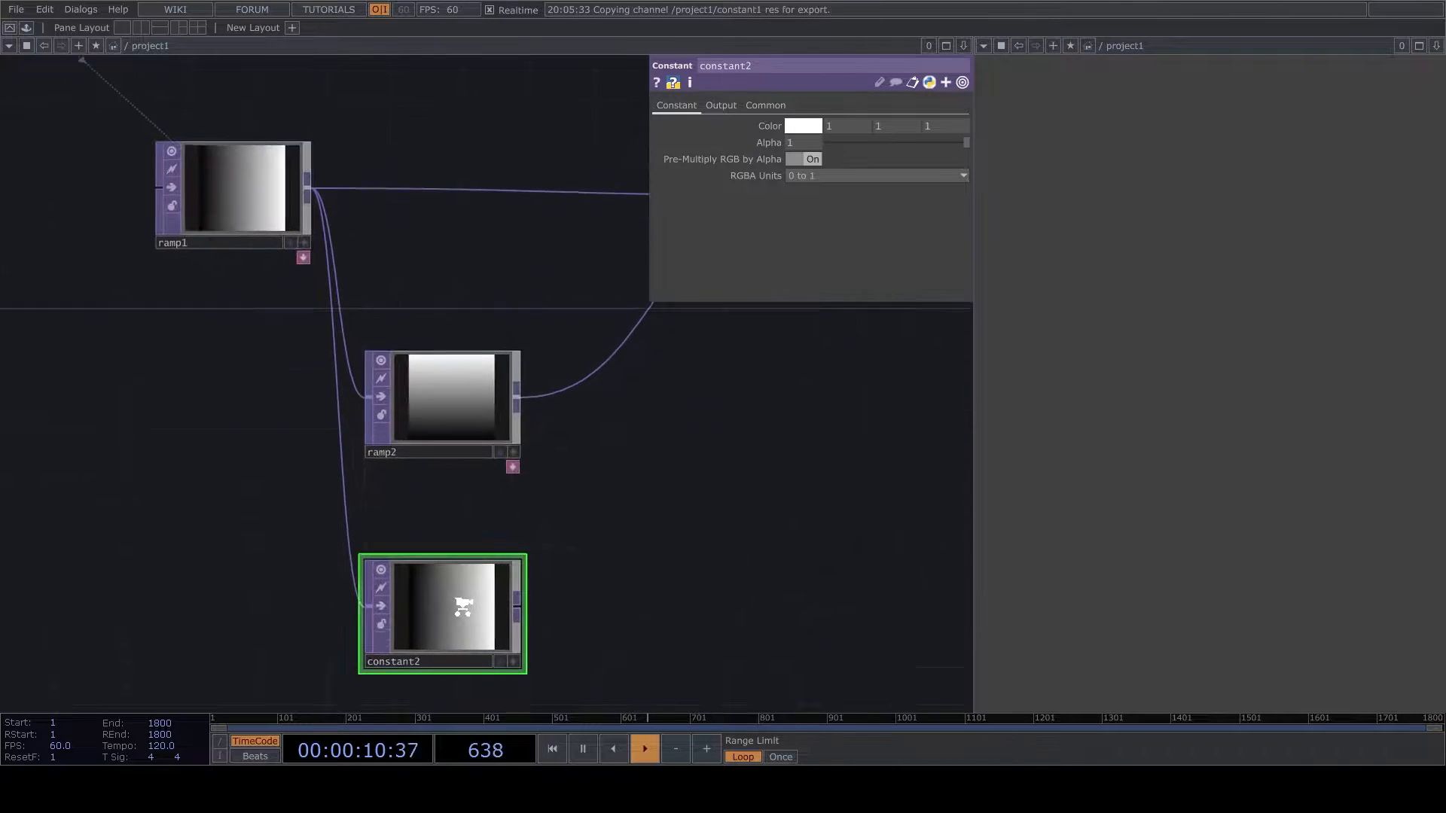
{"action": "left_click", "coordinate": [721, 106]}
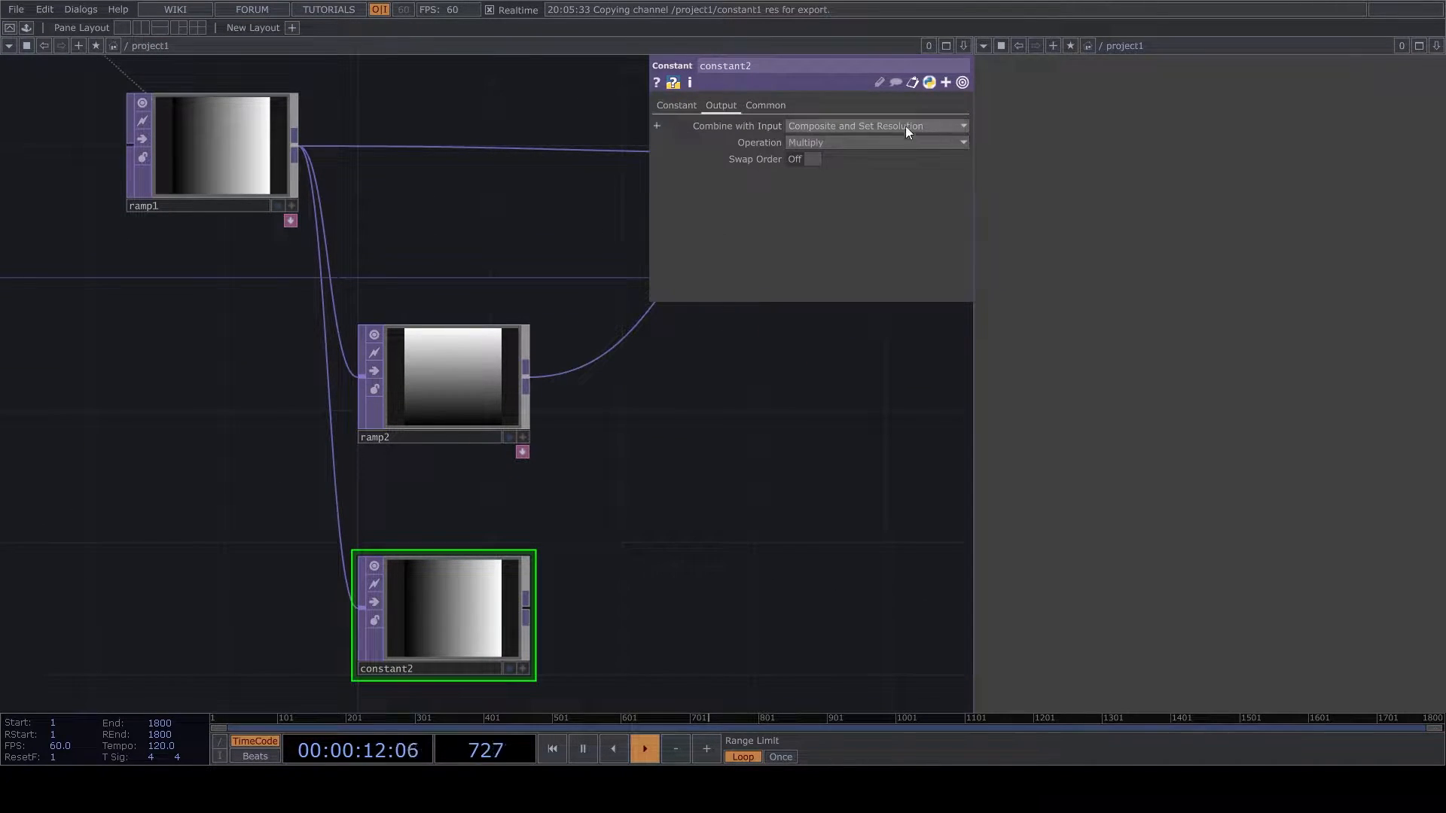
{"action": "left_click", "coordinate": [766, 106]}
{"action": "left_click", "coordinate": [716, 104]}
{"action": "left_click", "coordinate": [812, 123]}
{"action": "left_click", "coordinate": [815, 140]}
- Set the Constant TOP's color to black and wire it into the third input of reorder1
{"action": "left_click", "coordinate": [677, 106]}
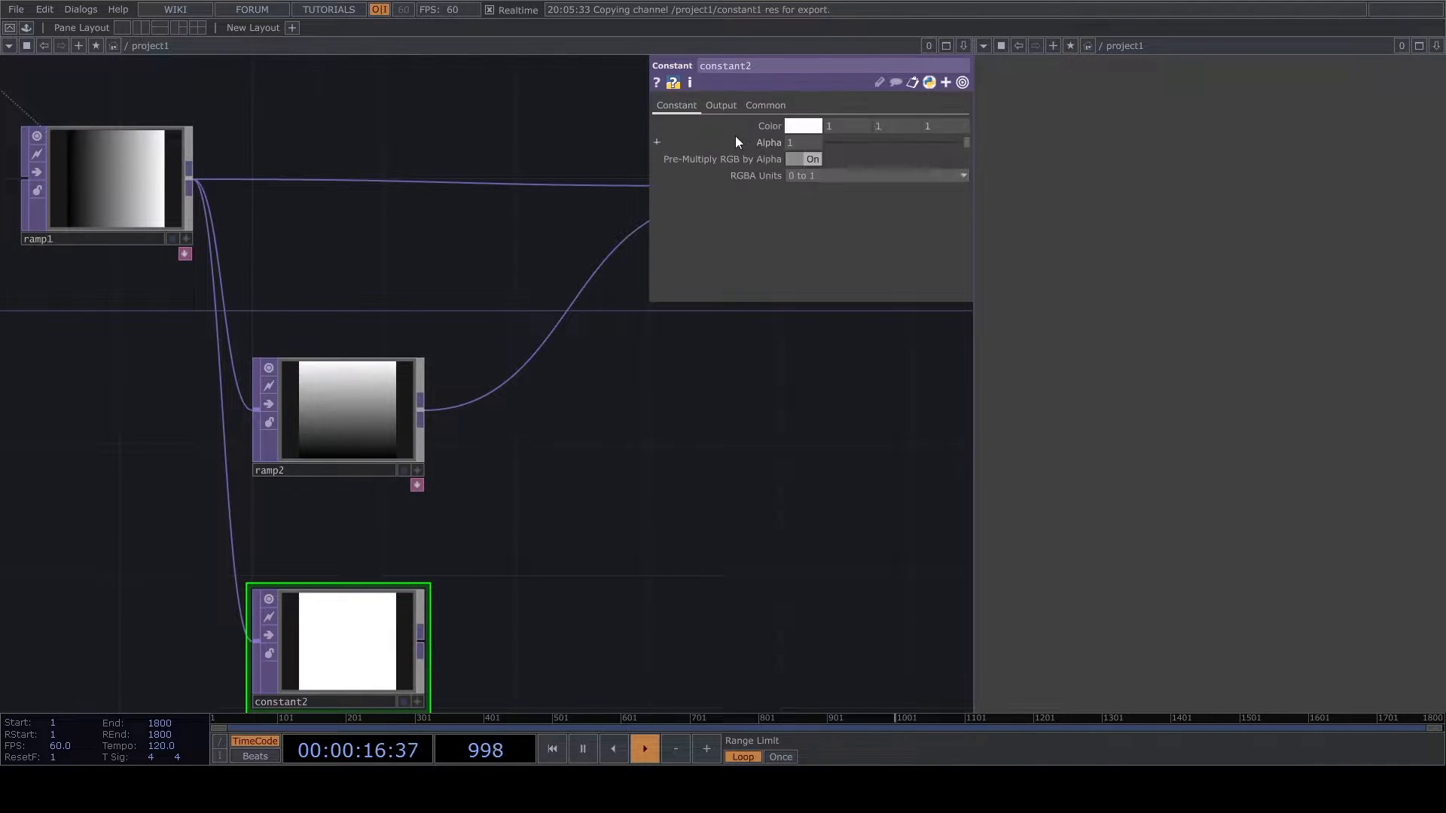
{"action": "middle_click_drag", "start_coordinate": [776, 120], "coordinate": [711, 121]}
{"action": "left_click_drag", "start_coordinate": [525, 497], "coordinate": [404, 519]}
{"action": "scroll", "coordinate": [404, 519], "scroll_direction": "down", "scroll_amount": 3}
{"action": "left_click_drag", "start_coordinate": [335, 618], "coordinate": [576, 321]}
- In reorder1, take Output Green from Input 2 and Output Blue from Input 3
{"action": "left_click", "coordinate": [576, 320]}
{"action": "scroll", "coordinate": [602, 321], "scroll_direction": "up", "scroll_amount": 3}
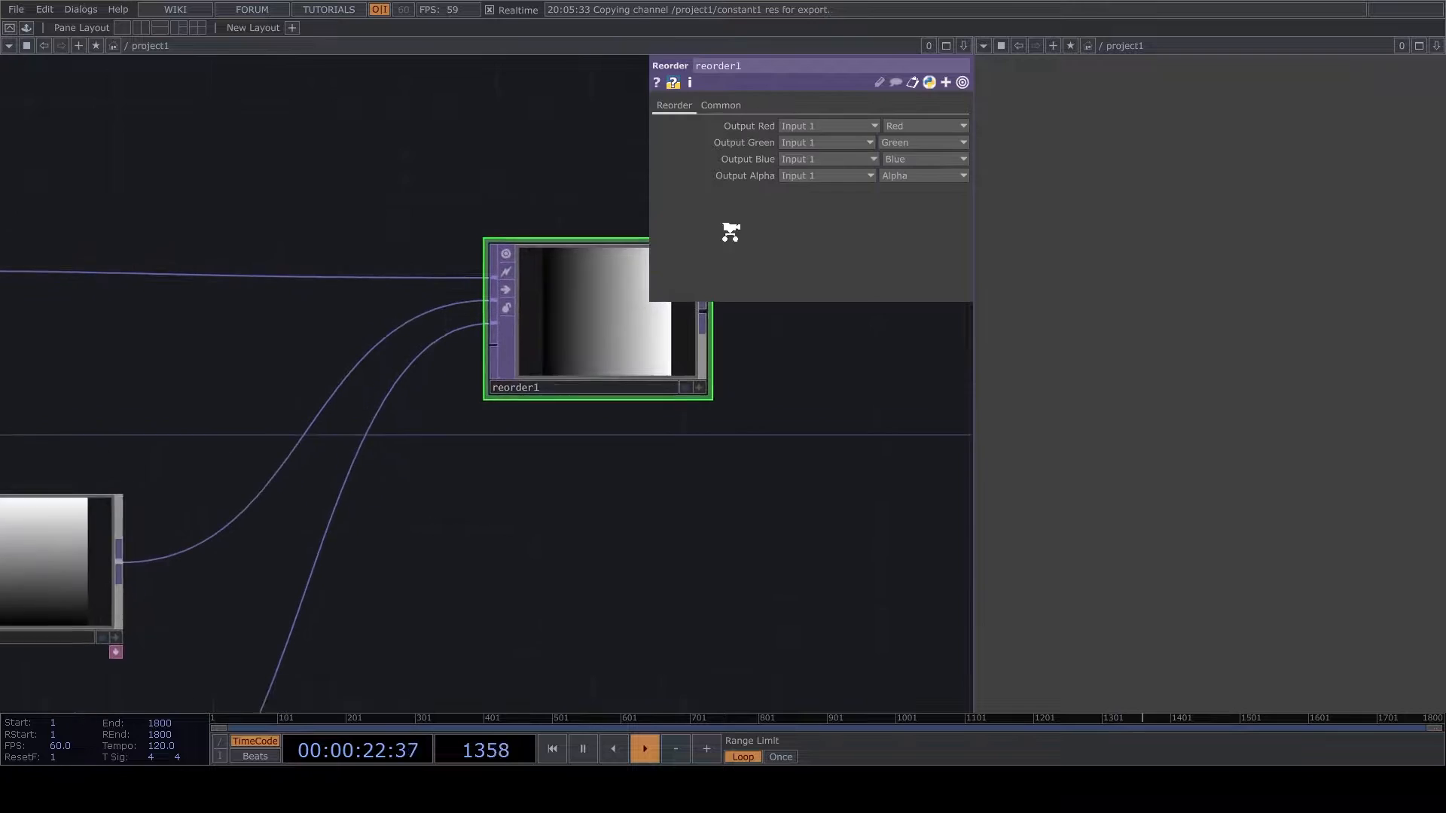
{"action": "left_click", "coordinate": [816, 141]}
{"action": "left_click", "coordinate": [798, 175]}
{"action": "left_click", "coordinate": [812, 160]}
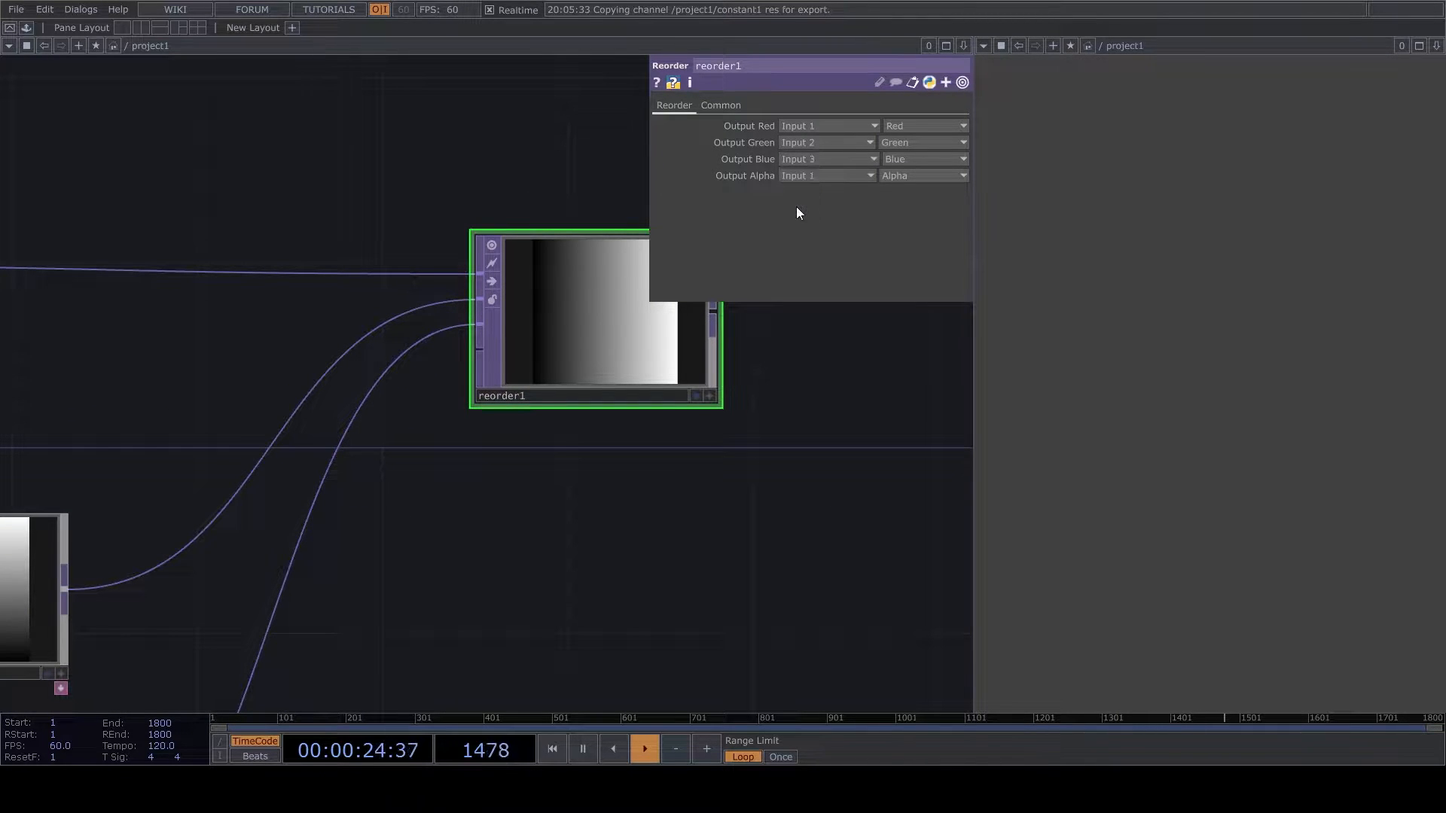
{"action": "left_click", "coordinate": [797, 207]}
- Set reorder1's pixel format to 32-bit float (RGBA)
{"action": "left_click", "coordinate": [728, 104]}
{"action": "left_click", "coordinate": [844, 296]}
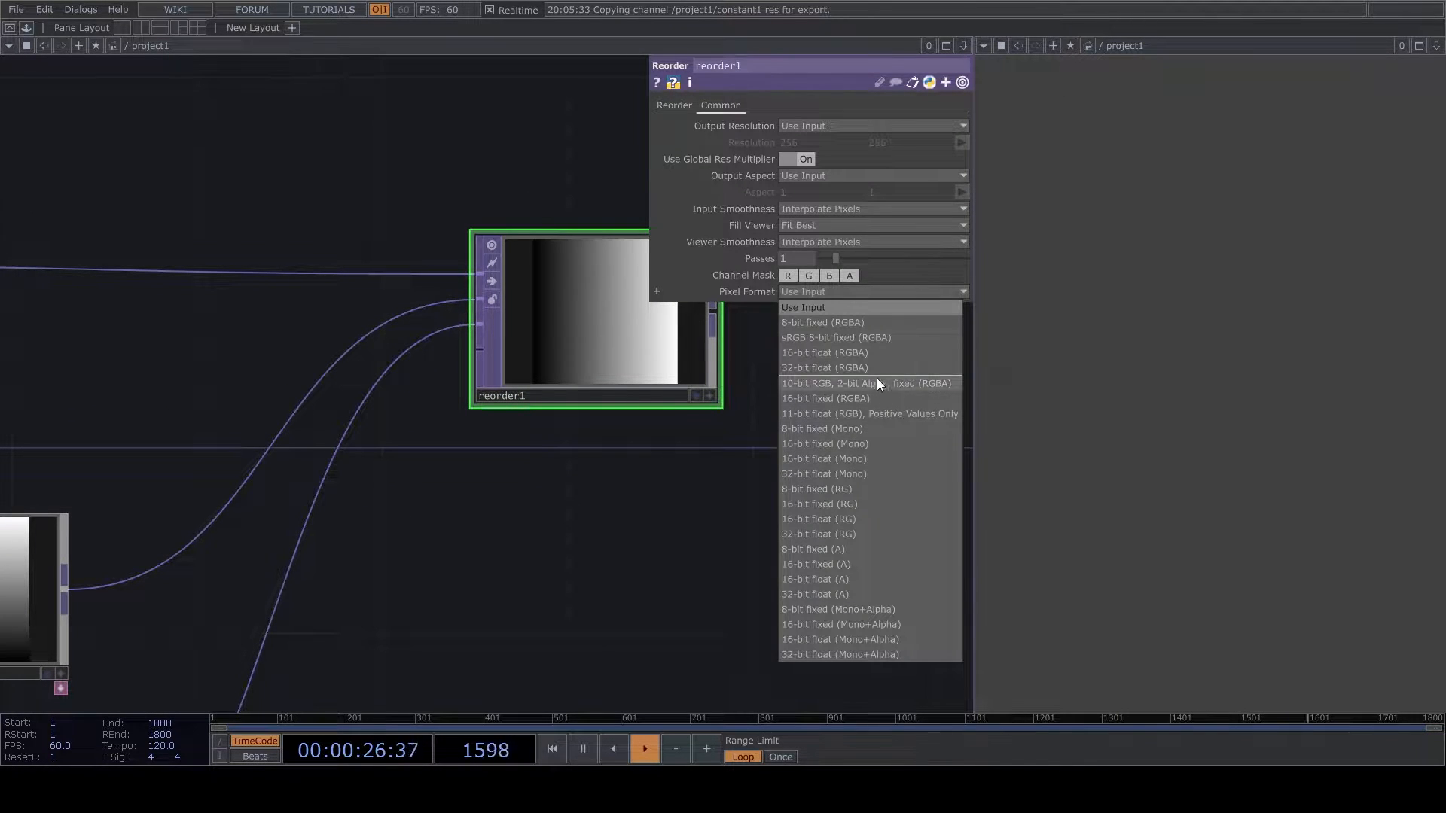
{"action": "left_click", "coordinate": [878, 379]}
- Append a Null TOP after reorder1 and turn off the viewers of both nodes
{"action": "left_click_drag", "start_coordinate": [766, 407], "coordinate": [568, 461]}
{"action": "scroll", "coordinate": [568, 461], "scroll_direction": "down", "scroll_amount": 3}
{"action": "left_click_drag", "start_coordinate": [530, 399], "coordinate": [734, 408]}
{"action": "left_click", "coordinate": [703, 324]}
{"action": "left_click", "coordinate": [907, 435]}
{"action": "left_click_drag", "start_coordinate": [788, 483], "coordinate": [593, 502]}
{"action": "left_click", "coordinate": [647, 405]}
{"action": "left_click_drag", "start_coordinate": [648, 406], "coordinate": [814, 407]}
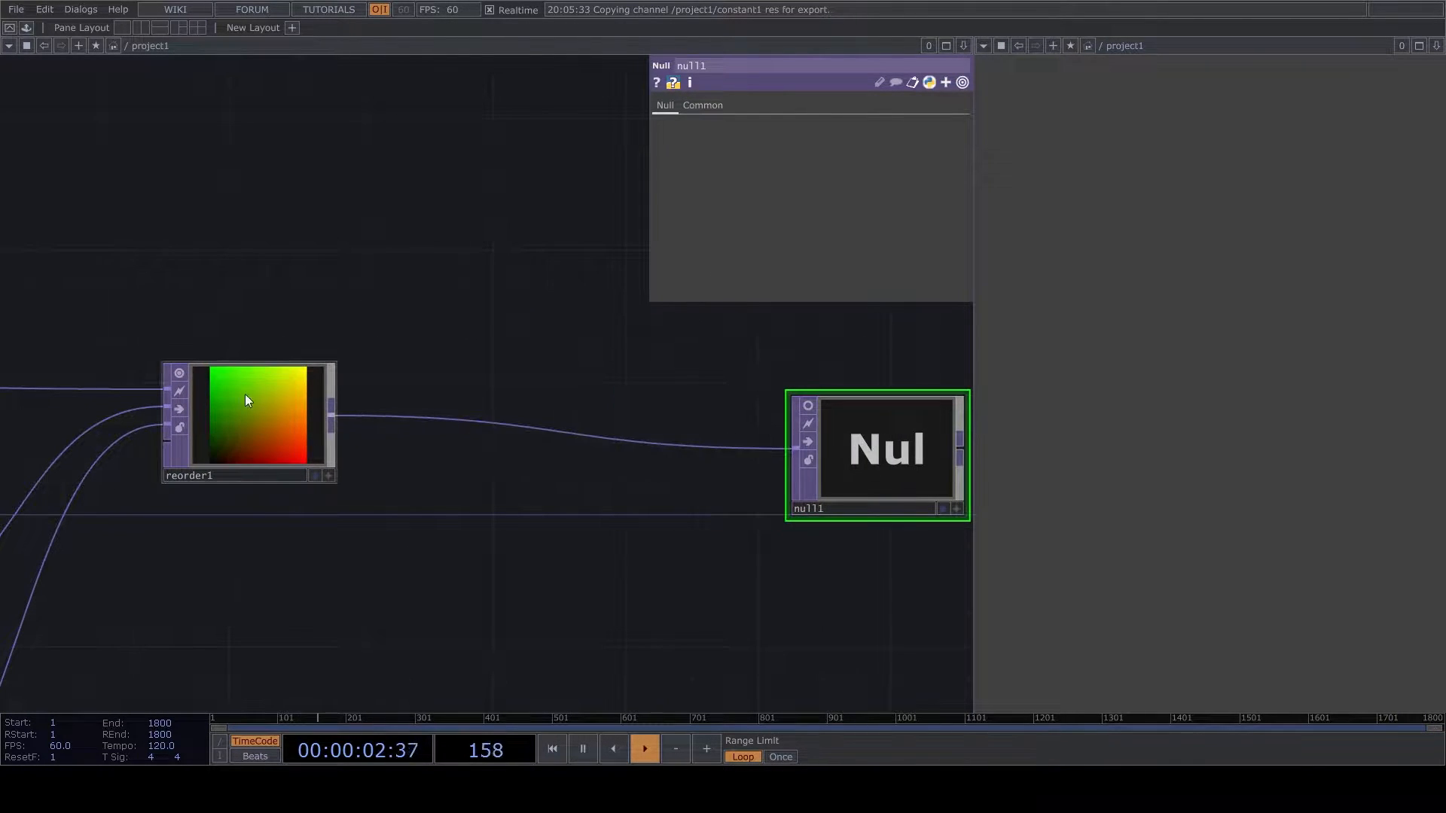
{"action": "left_click", "coordinate": [180, 374]}
- Review reorder1's common settings, its channel mapping and the wiring of the ramp network
{"action": "scroll", "coordinate": [474, 520], "scroll_direction": "down", "scroll_amount": 5}
{"action": "left_click_drag", "start_coordinate": [768, 483], "coordinate": [648, 505]}
{"action": "left_click_drag", "start_coordinate": [469, 520], "coordinate": [773, 543]}
{"action": "scroll", "coordinate": [470, 517], "scroll_direction": "up", "scroll_amount": 5}
{"action": "left_click", "coordinate": [488, 515]}
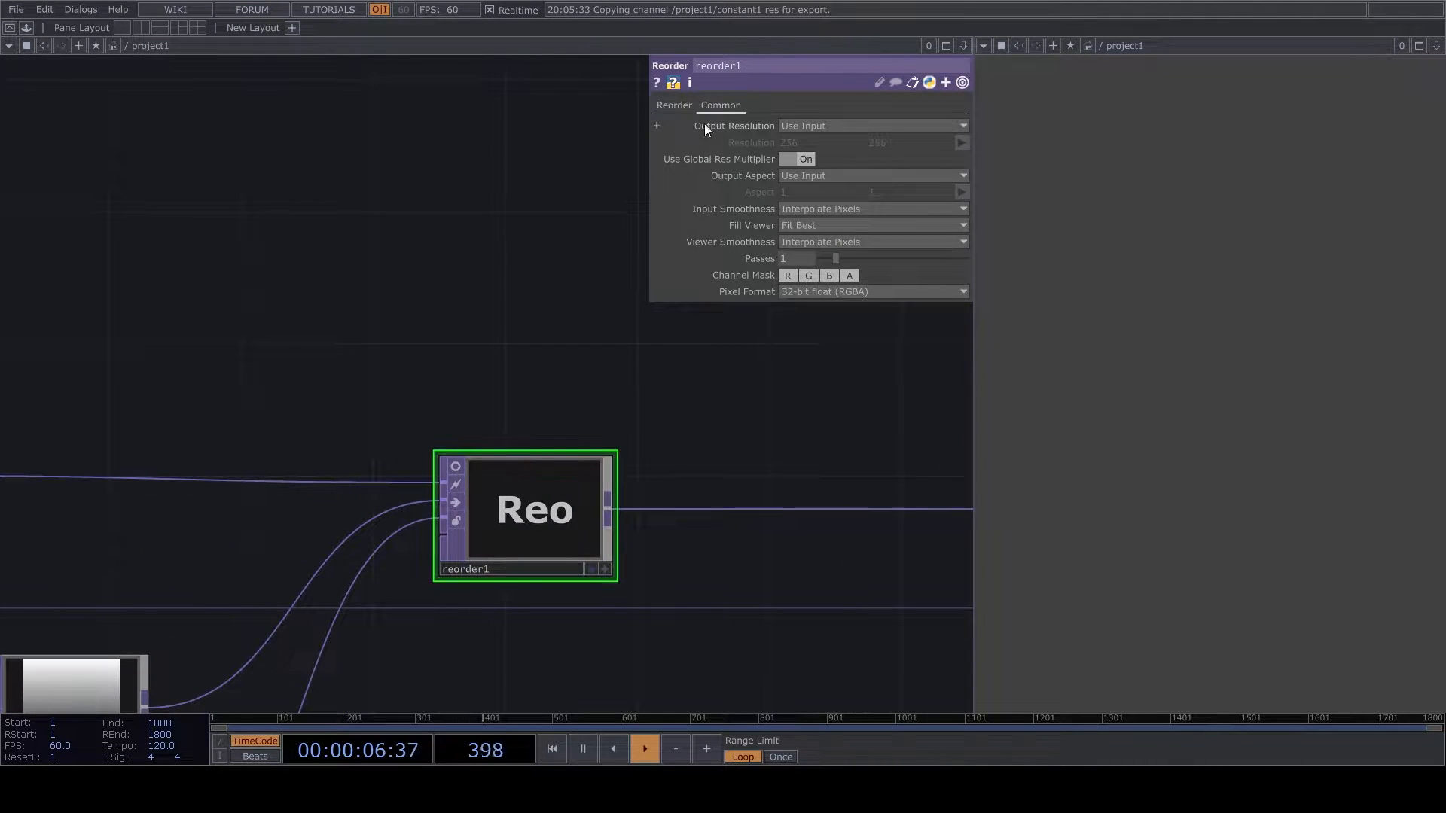
{"action": "left_click", "coordinate": [674, 106]}
{"action": "scroll", "coordinate": [517, 364], "scroll_direction": "down", "scroll_amount": 5}
{"action": "left_click_drag", "start_coordinate": [657, 475], "coordinate": [539, 525]}
{"action": "scroll", "coordinate": [579, 434], "scroll_direction": "up", "scroll_amount": 5}
{"action": "scroll", "coordinate": [573, 445], "scroll_direction": "down", "scroll_amount": 5}
- Add a Box SOP in the empty area above the texture network
{"action": "left_click_drag", "start_coordinate": [426, 239], "coordinate": [538, 482]}
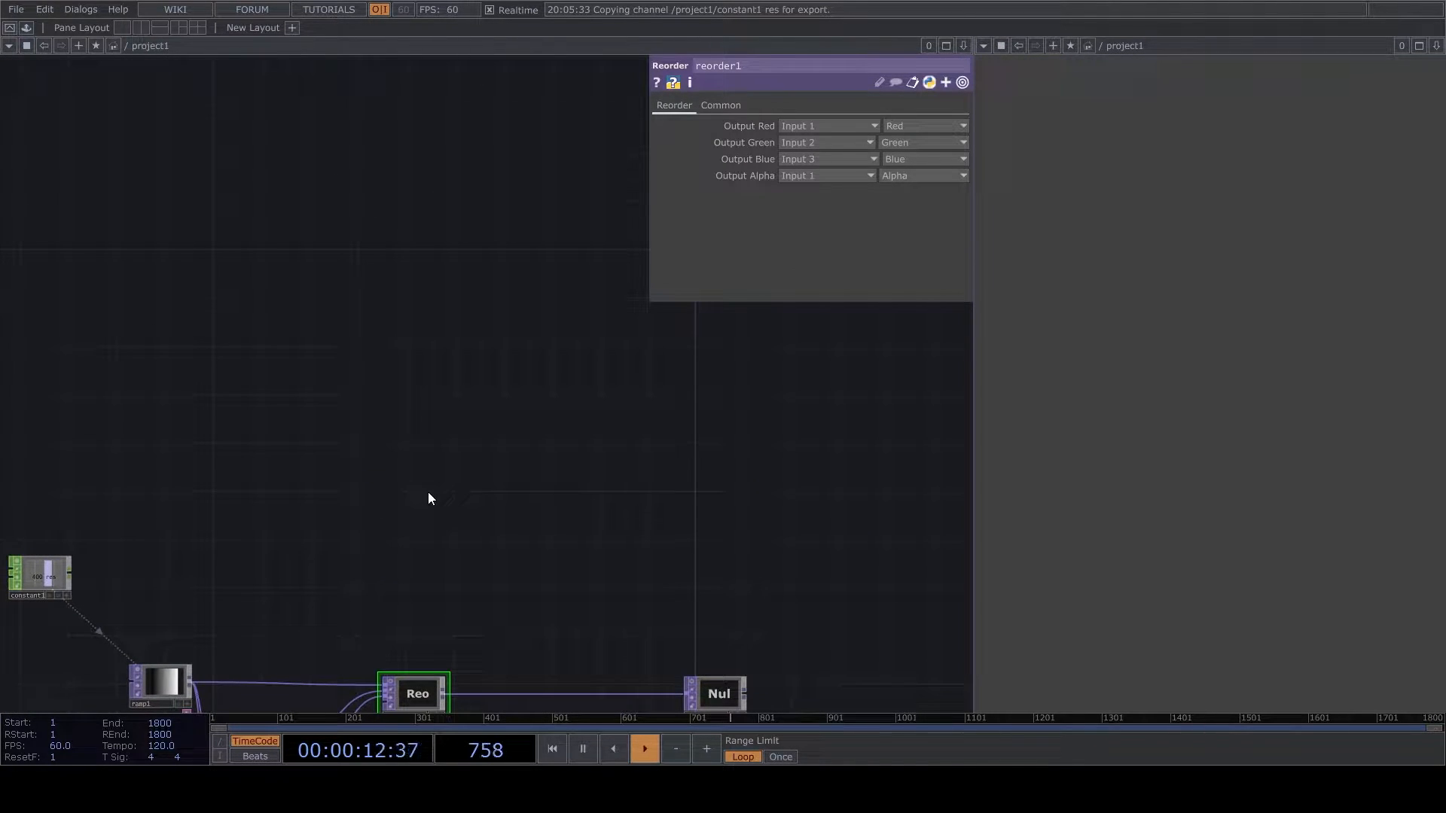
{"action": "left_click", "coordinate": [615, 482]}
{"action": "scroll", "coordinate": [577, 468], "scroll_direction": "up", "scroll_amount": 4}
{"action": "left_click_drag", "start_coordinate": [695, 485], "coordinate": [601, 483]}
{"action": "left_click_drag", "start_coordinate": [655, 471], "coordinate": [573, 488]}
{"action": "scroll", "coordinate": [510, 514], "scroll_direction": "down", "scroll_amount": 2}
{"action": "scroll", "coordinate": [455, 481], "scroll_direction": "up", "scroll_amount": 2}
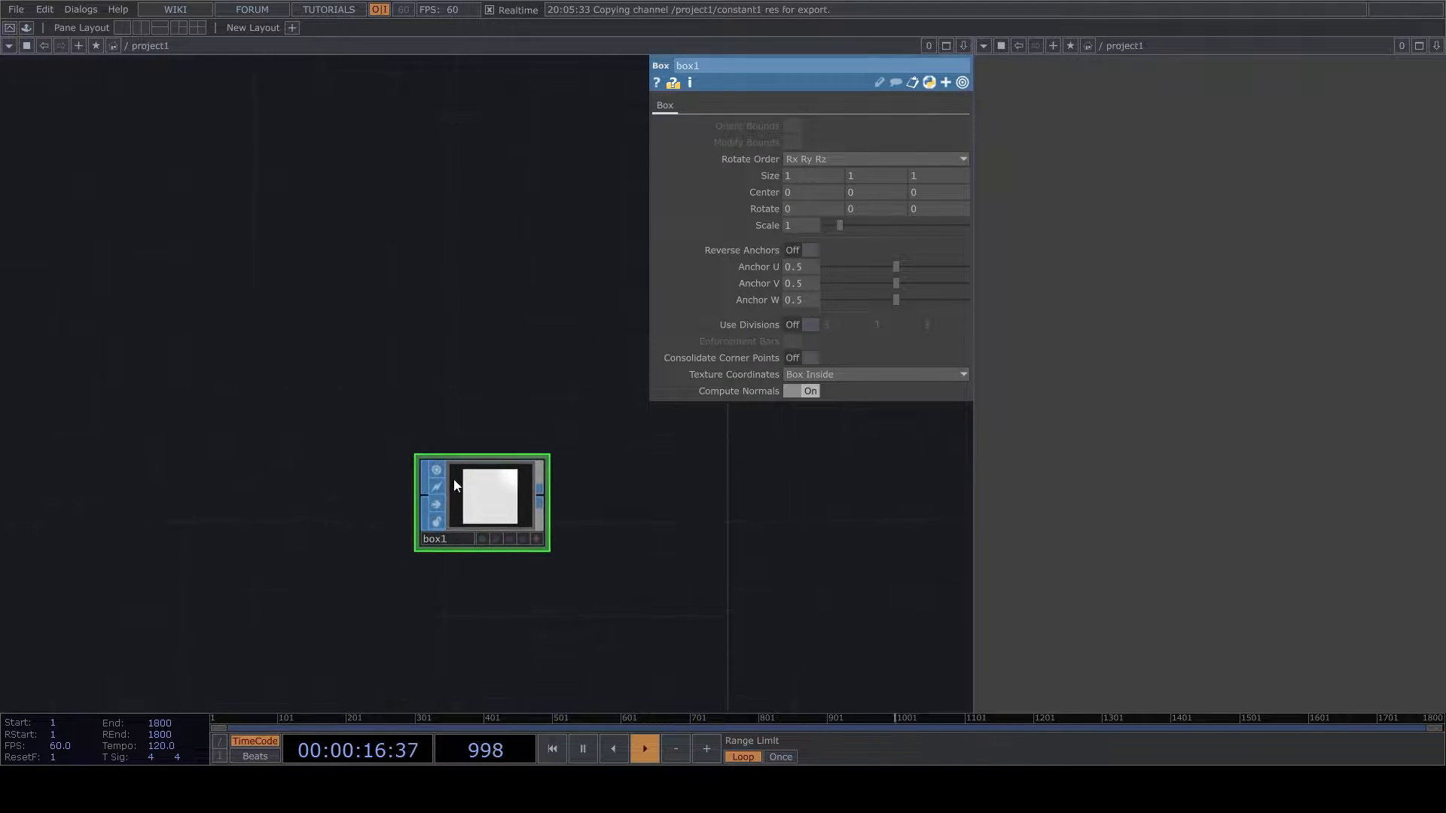
- Turn off box1's viewer and append a Transform SOP to its output
{"action": "left_click", "coordinate": [541, 494]}
{"action": "left_click", "coordinate": [678, 509]}
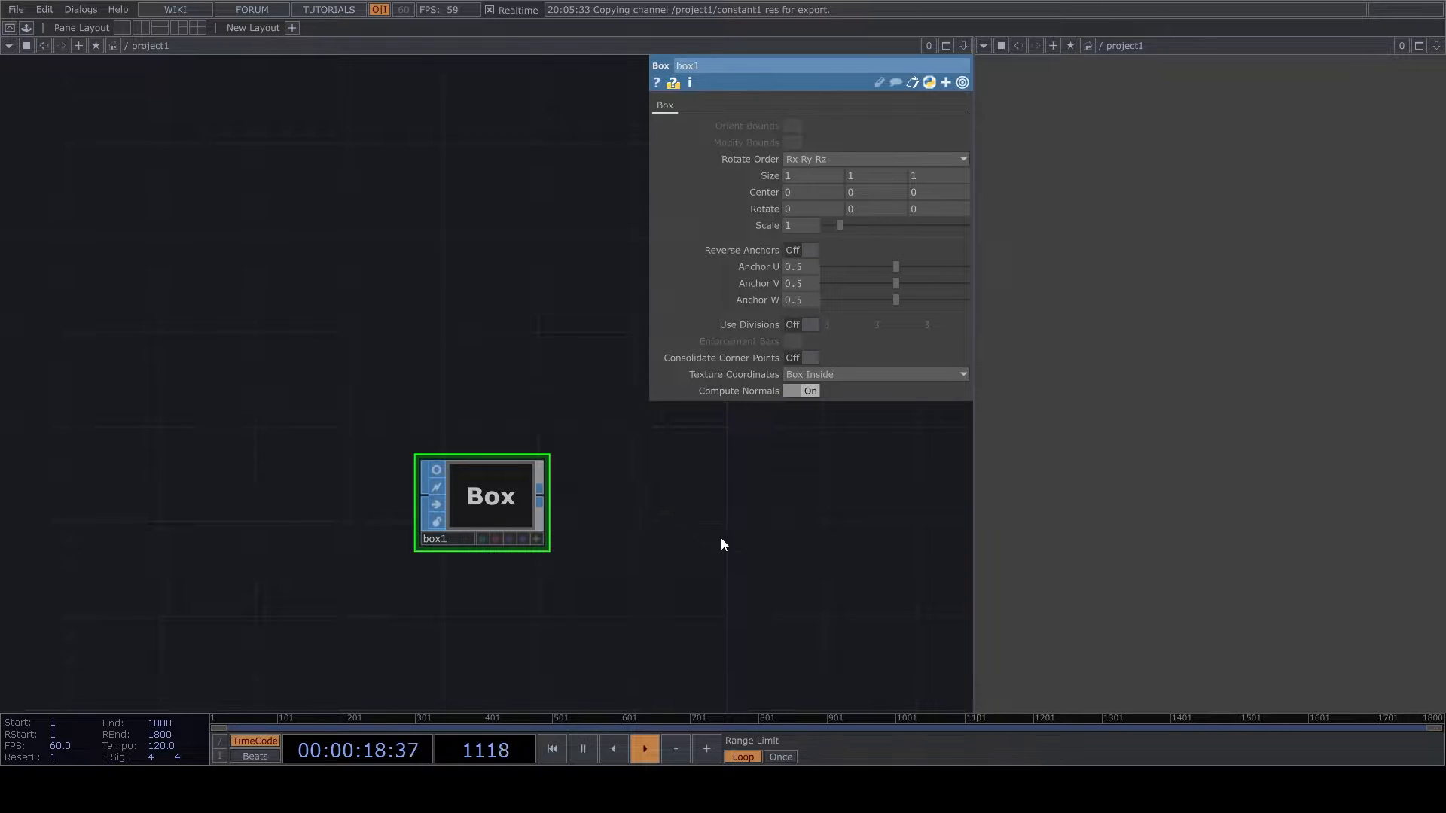
{"action": "left_click", "coordinate": [708, 582]}
{"action": "left_click", "coordinate": [646, 510]}
{"action": "left_click_drag", "start_coordinate": [615, 567], "coordinate": [506, 498]}
{"action": "scroll", "coordinate": [507, 497], "scroll_direction": "down", "scroll_amount": 3}
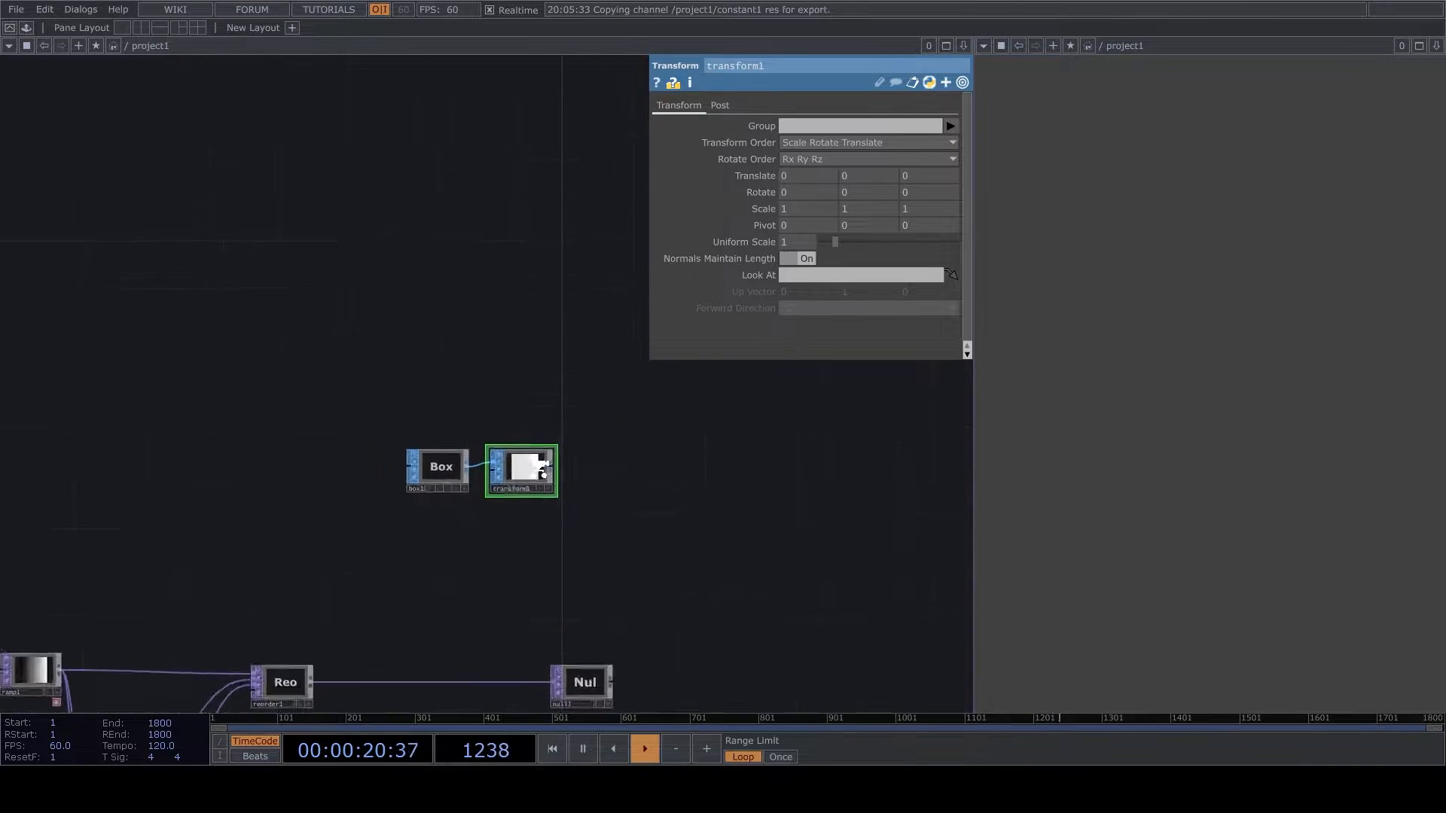
{"action": "scroll", "coordinate": [539, 468], "scroll_direction": "up", "scroll_amount": 3}
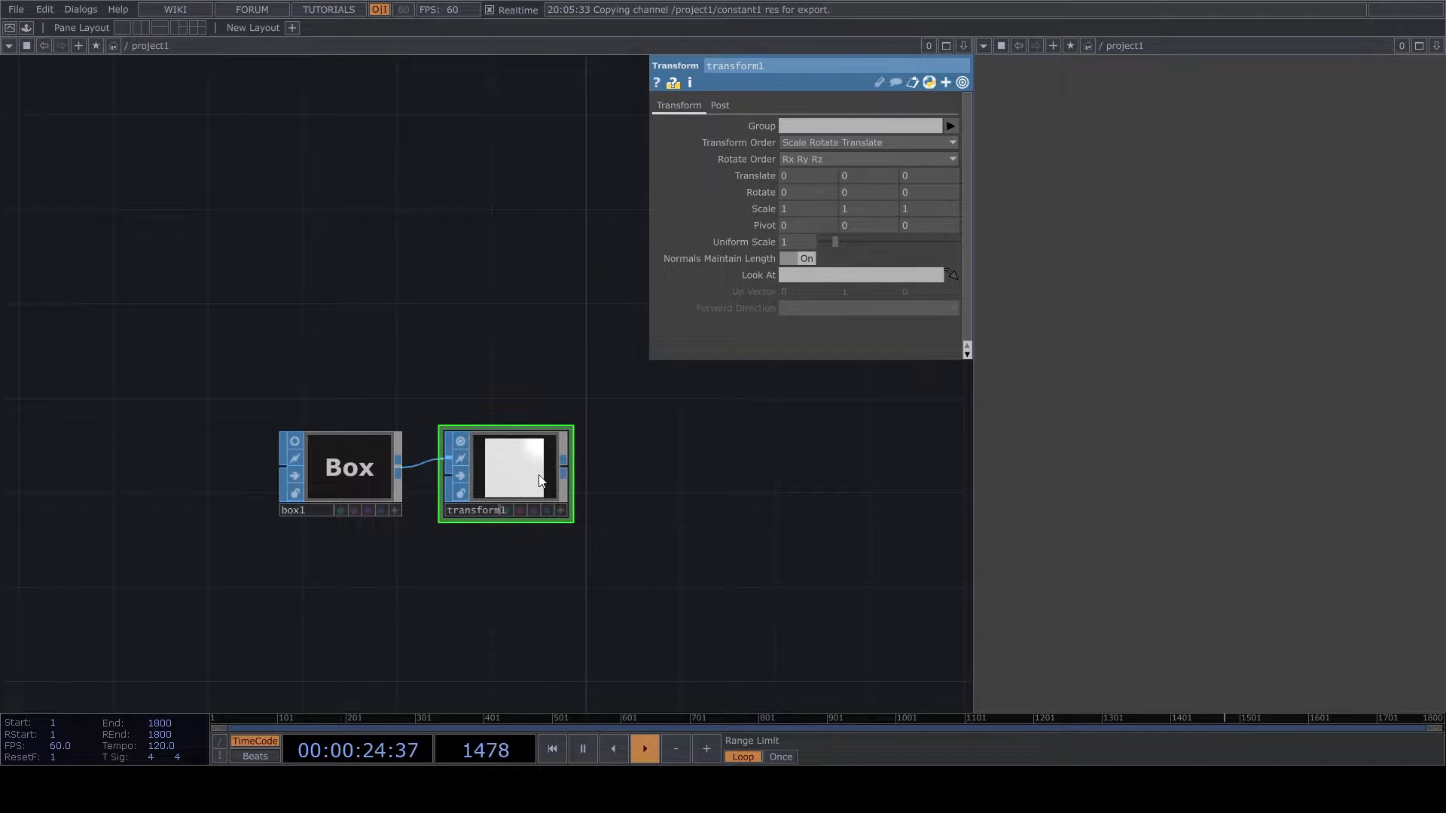
- Duplicate transform1 and connect the copy after it in the box chain
{"action": "scroll", "coordinate": [541, 480], "scroll_direction": "down", "scroll_amount": 2}
{"action": "key", "text": "ctrl+c"}
{"action": "key", "text": "ctrl+v"}
{"action": "left_click_drag", "start_coordinate": [540, 568], "coordinate": [701, 489]}
{"action": "scroll", "coordinate": [580, 474], "scroll_direction": "up", "scroll_amount": 3}
- Set transform1's uniform scale to 0.005 and turn off its viewer
{"action": "left_click", "coordinate": [495, 472]}
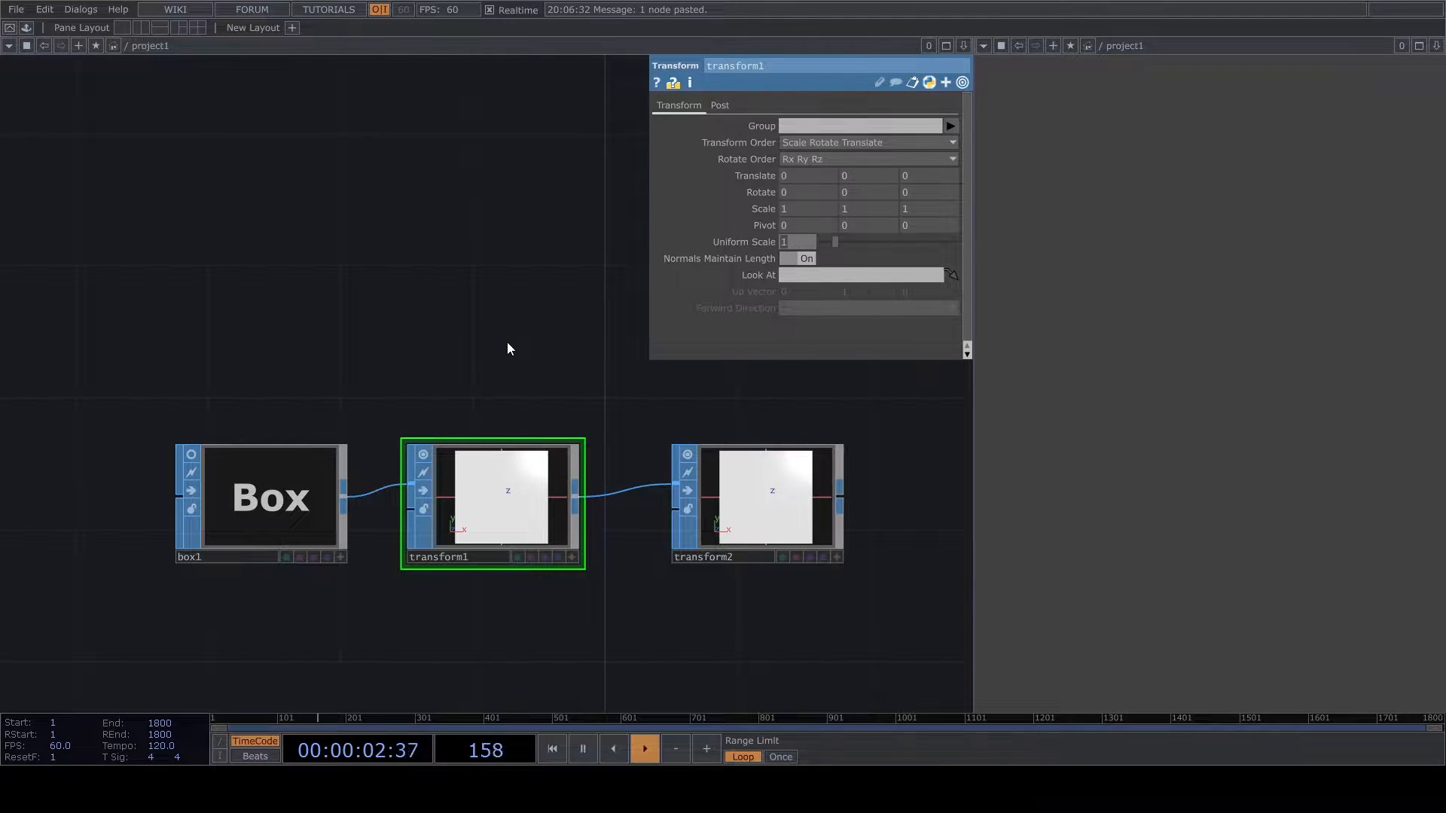
{"action": "type", "text": "0.005"}
{"action": "key", "text": "Return"}
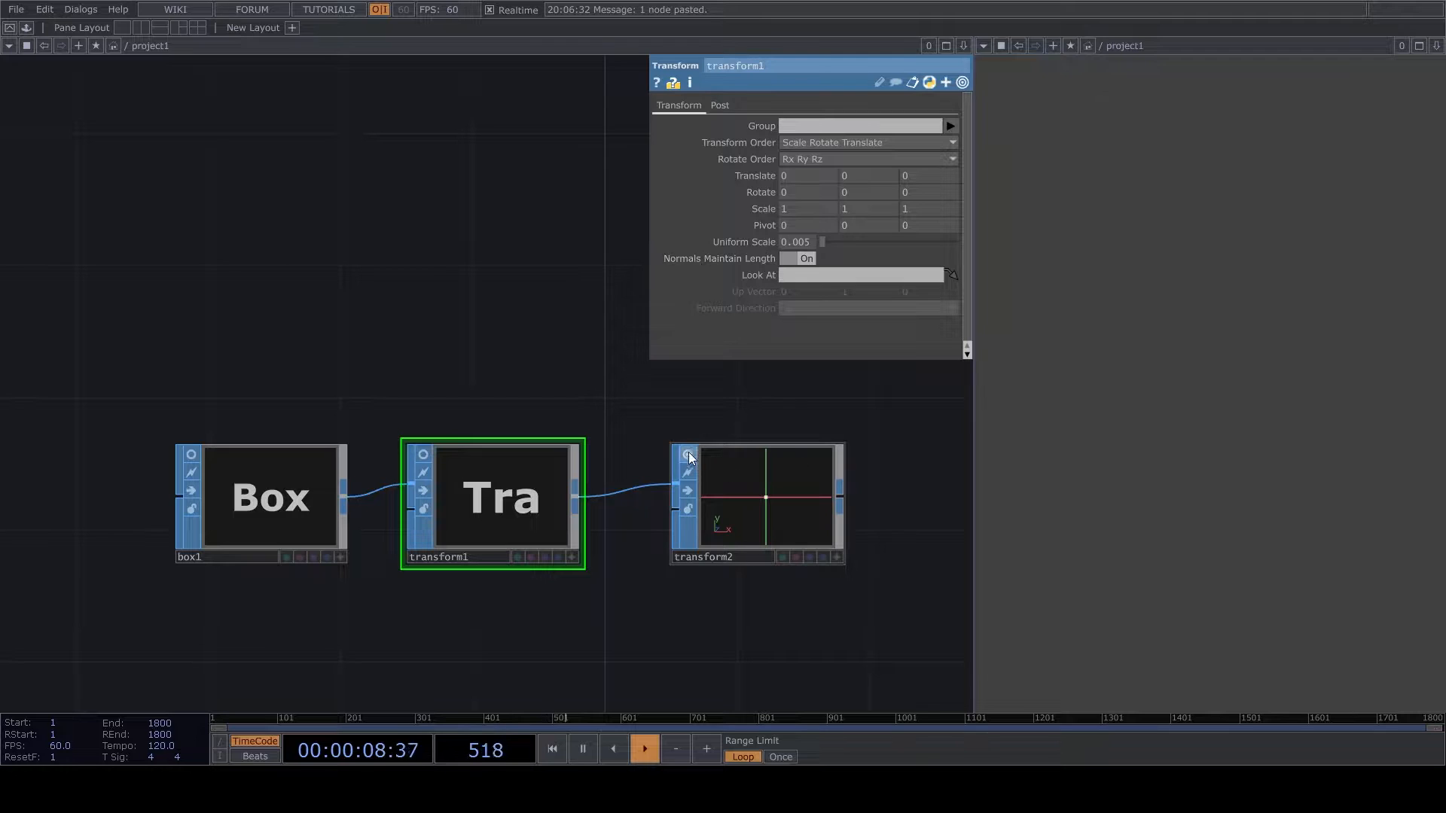
- Turn off transform2's viewer and enter a reduced uniform scale for it
{"action": "left_click", "coordinate": [781, 500]}
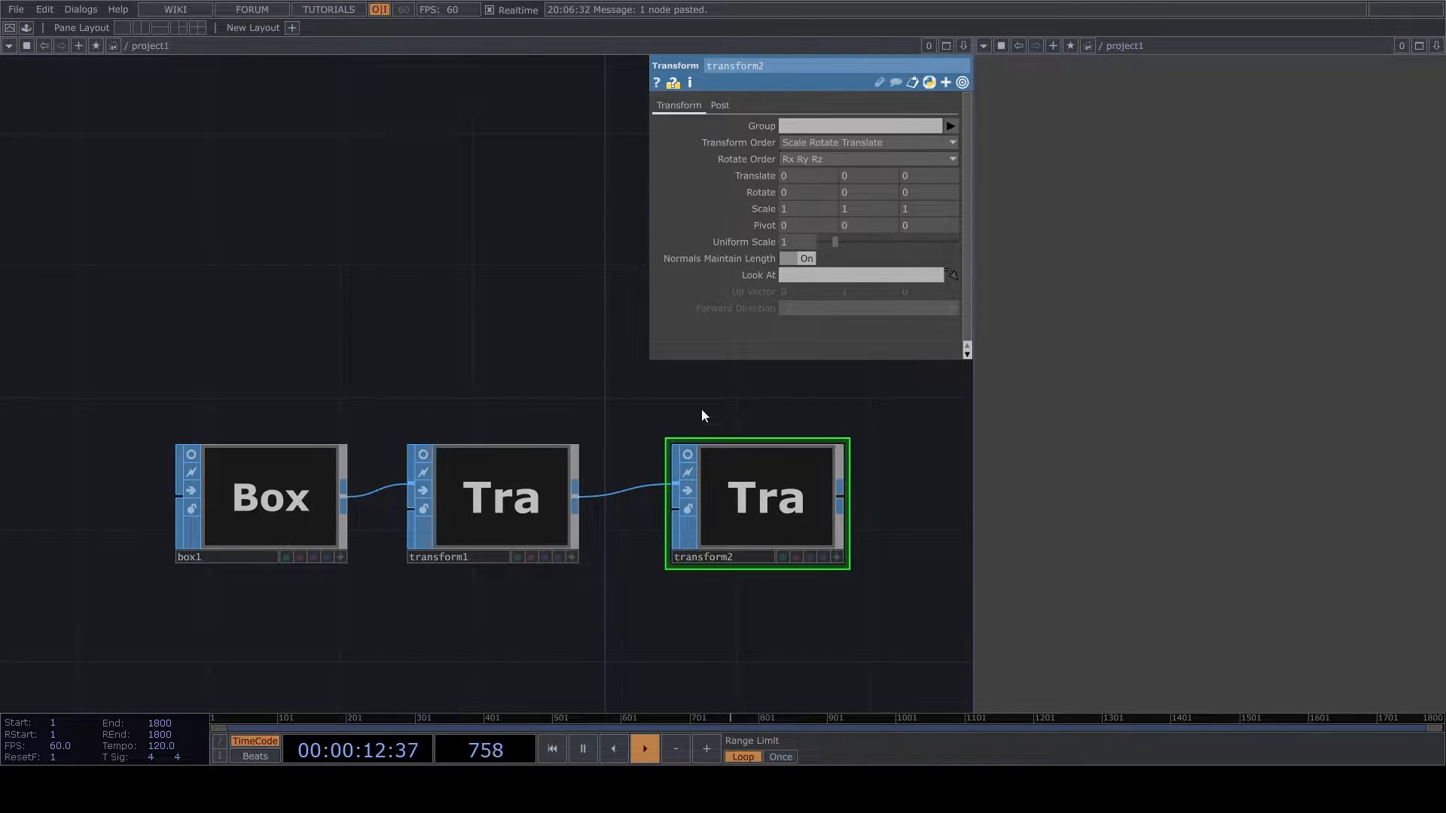
{"action": "left_click", "coordinate": [802, 243]}
{"action": "key", "text": "BackSpace"}
{"action": "type", "text": "0.3"}
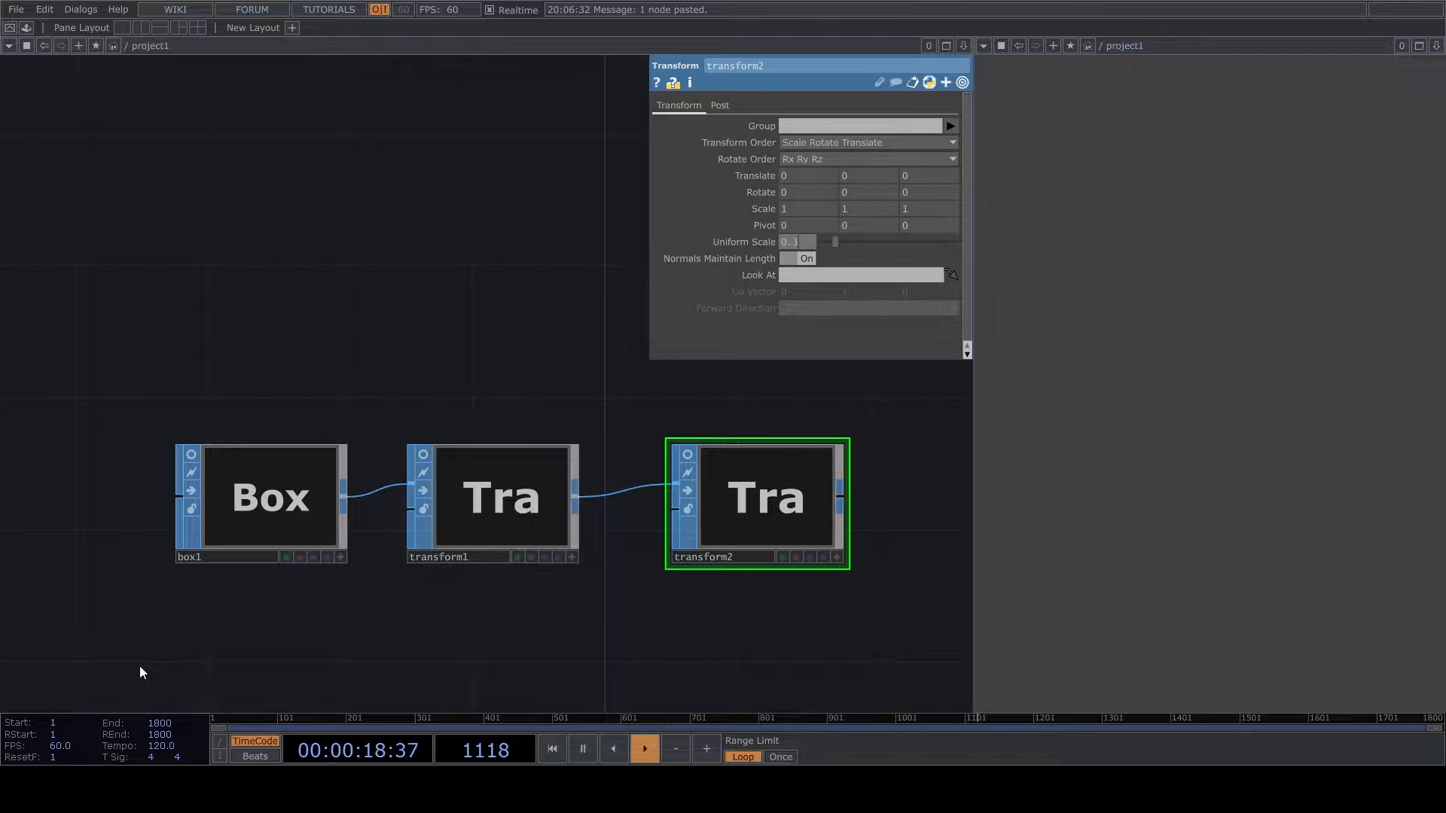
- Add a Geometry COMP fed by transform2 and turn off its viewer
{"action": "left_click_drag", "start_coordinate": [703, 613], "coordinate": [452, 597]}
{"action": "scroll", "coordinate": [452, 591], "scroll_direction": "down", "scroll_amount": 3}
{"action": "scroll", "coordinate": [491, 540], "scroll_direction": "up", "scroll_amount": 3}
{"action": "left_click_drag", "start_coordinate": [562, 531], "coordinate": [750, 555]}
{"action": "left_click", "coordinate": [515, 480]}
{"action": "left_click", "coordinate": [751, 512]}
{"action": "left_click_drag", "start_coordinate": [452, 456], "coordinate": [371, 364]}
{"action": "scroll", "coordinate": [369, 366], "scroll_direction": "down", "scroll_amount": 4}
{"action": "left_click_drag", "start_coordinate": [485, 366], "coordinate": [519, 383]}
{"action": "left_click_drag", "start_coordinate": [401, 402], "coordinate": [384, 384]}
{"action": "left_click", "coordinate": [490, 361]}
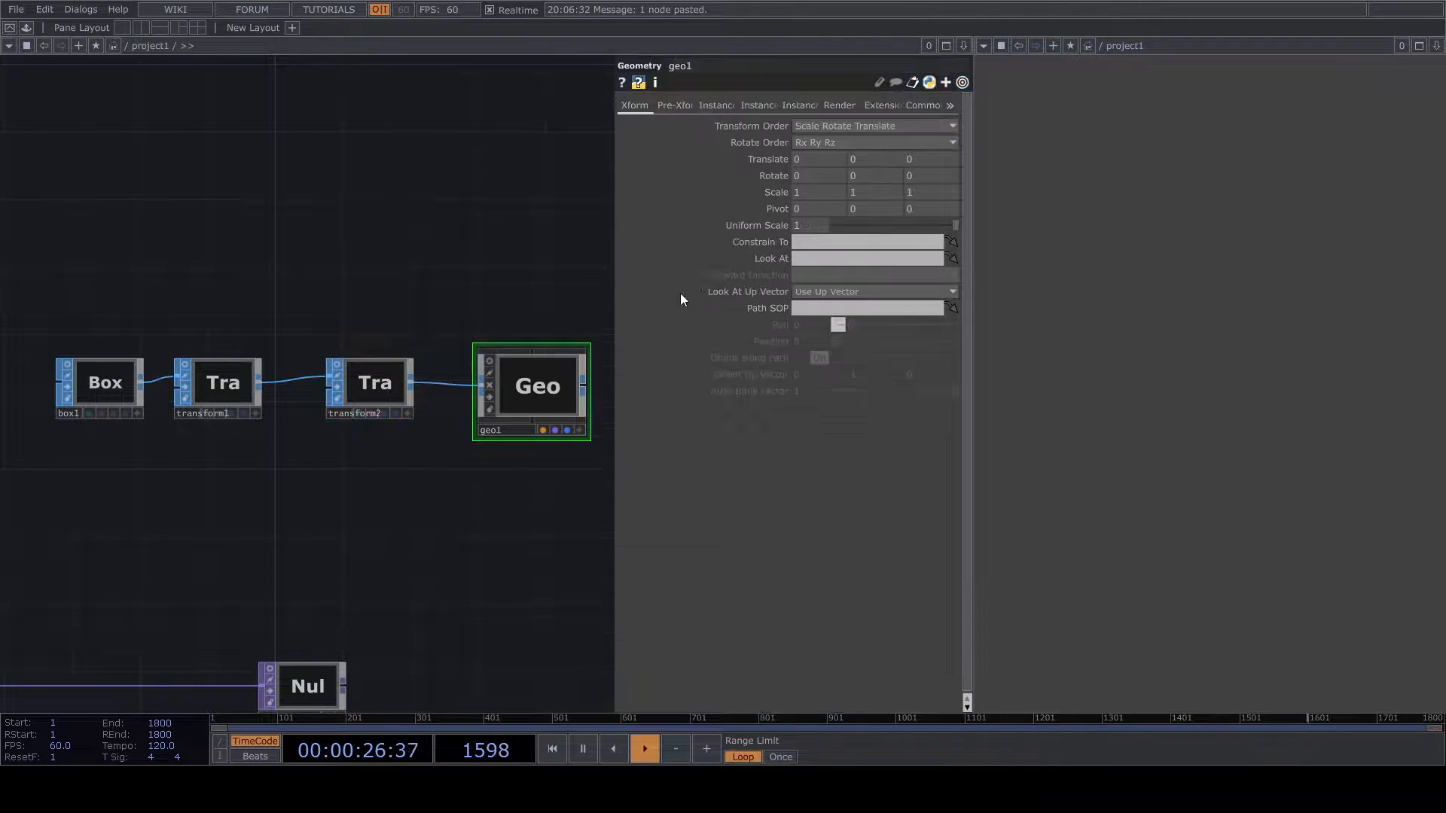
- Turn on instancing for geo1 and assign null1 from the texture network as its Translate OP
{"action": "left_click", "coordinate": [720, 104]}
{"action": "left_click", "coordinate": [808, 123]}
{"action": "left_click_drag", "start_coordinate": [452, 441], "coordinate": [597, 238]}
{"action": "middle_click_drag", "start_coordinate": [598, 238], "coordinate": [423, 393]}
{"action": "scroll", "coordinate": [424, 393], "scroll_direction": "up", "scroll_amount": 4}
{"action": "left_click_drag", "start_coordinate": [381, 379], "coordinate": [267, 442]}
{"action": "scroll", "coordinate": [267, 443], "scroll_direction": "down", "scroll_amount": 2}
{"action": "scroll", "coordinate": [407, 443], "scroll_direction": "up", "scroll_amount": 3}
{"action": "left_click_drag", "start_coordinate": [449, 491], "coordinate": [833, 248]}
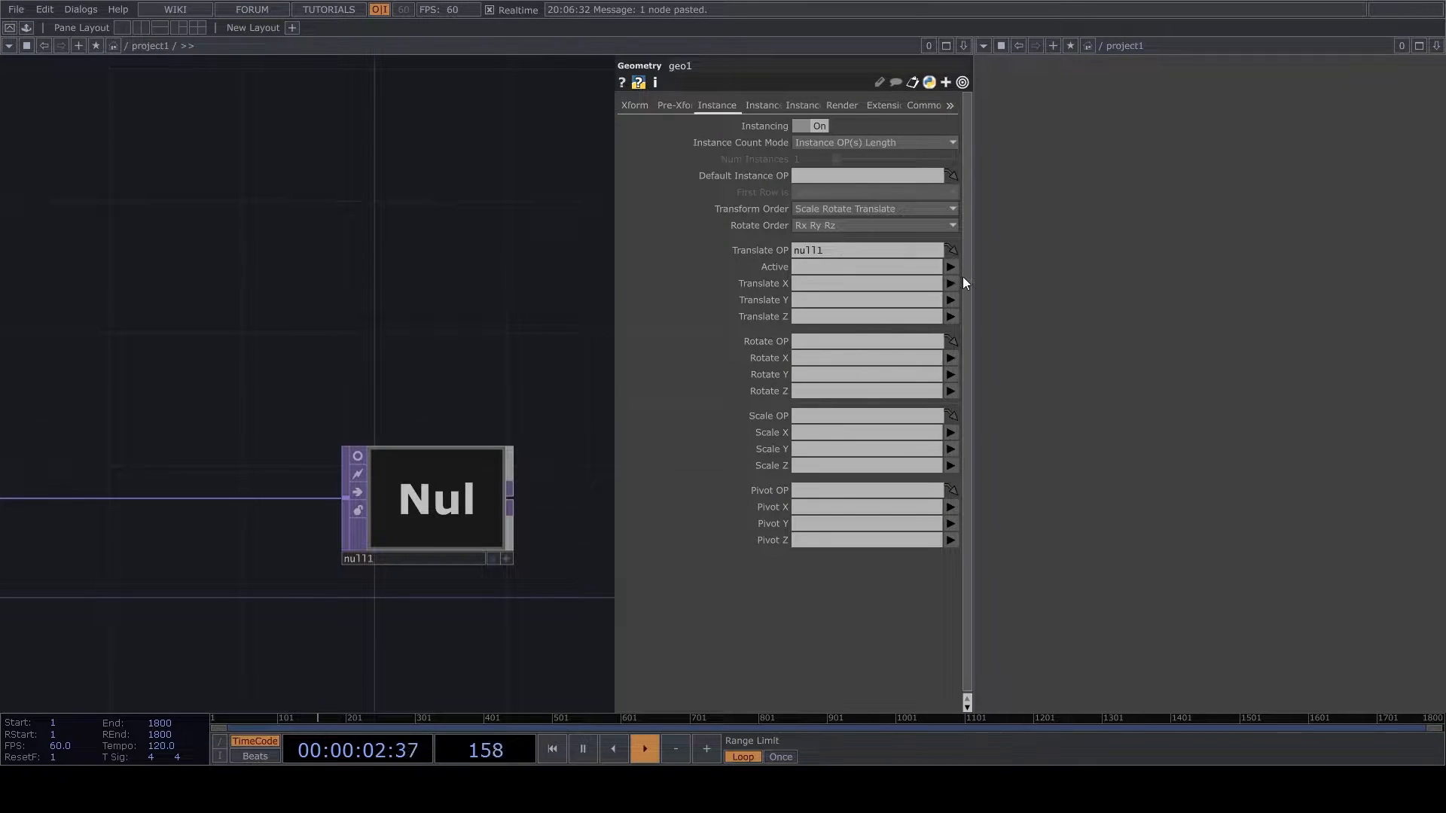
- Rename the Null TOP at the end of the texture network to PT
{"action": "double_click", "coordinate": [376, 557]}
{"action": "type", "text": "Pt"}
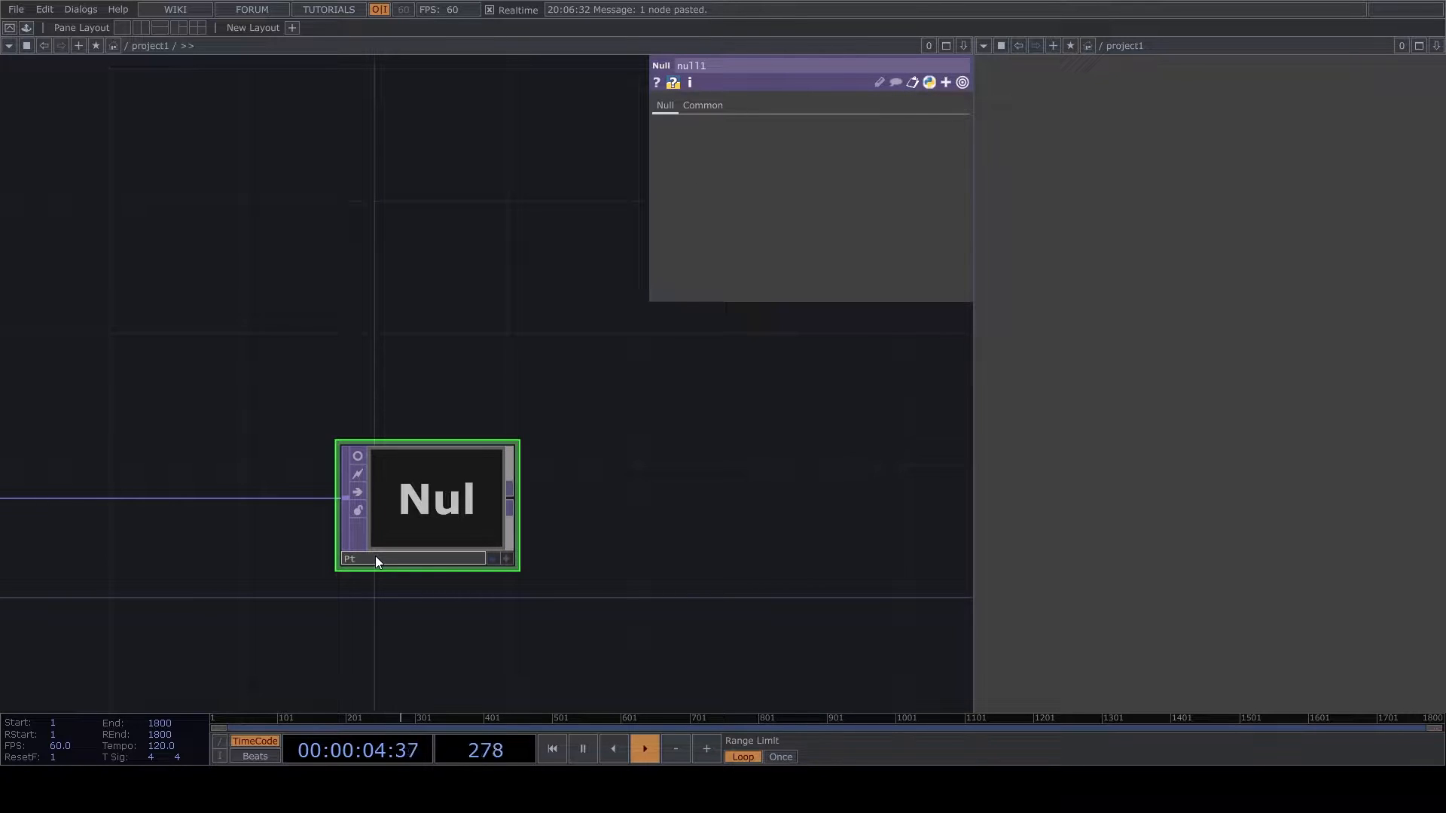
{"action": "key", "text": "BackSpace"}
{"action": "type", "text": "T"}
{"action": "key", "text": "Return"}
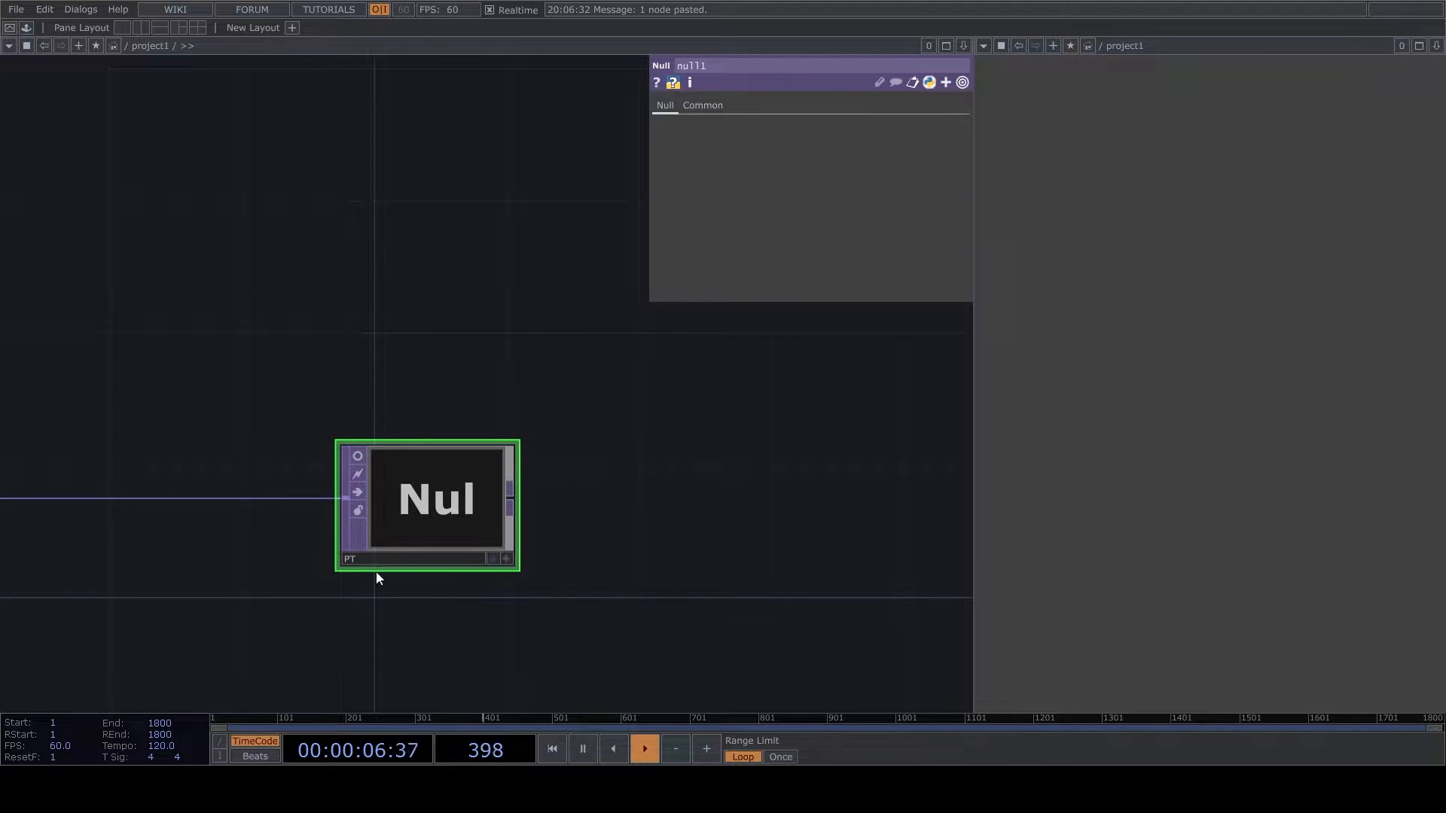
- Map geo1's instance Translate X, Y and Z to the r, g and b channels
{"action": "scroll", "coordinate": [441, 478], "scroll_direction": "down", "scroll_amount": 3}
{"action": "scroll", "coordinate": [570, 365], "scroll_direction": "up", "scroll_amount": 1}
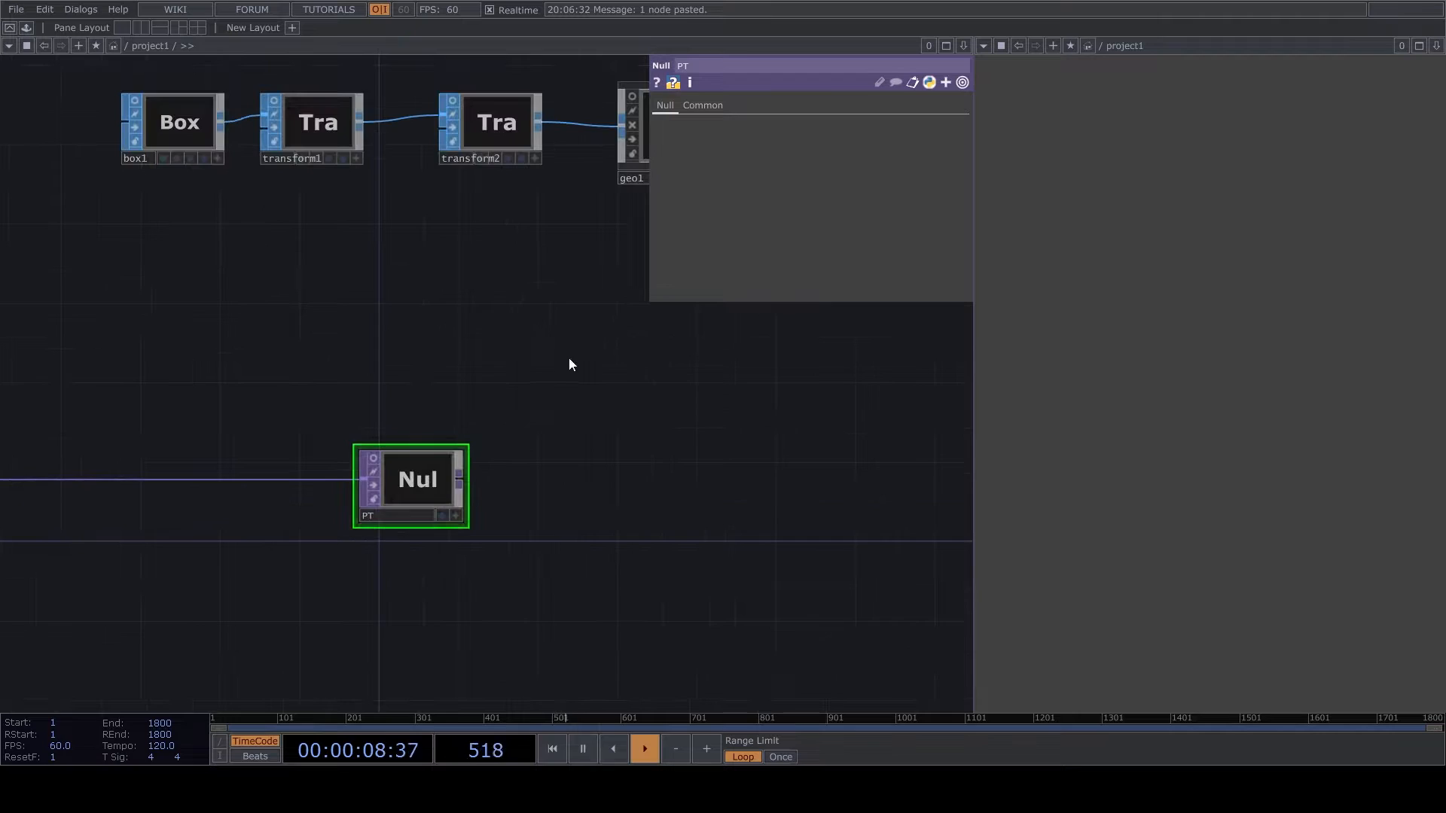
{"action": "left_click_drag", "start_coordinate": [569, 365], "coordinate": [462, 446]}
{"action": "left_click", "coordinate": [561, 215]}
{"action": "left_click", "coordinate": [952, 283]}
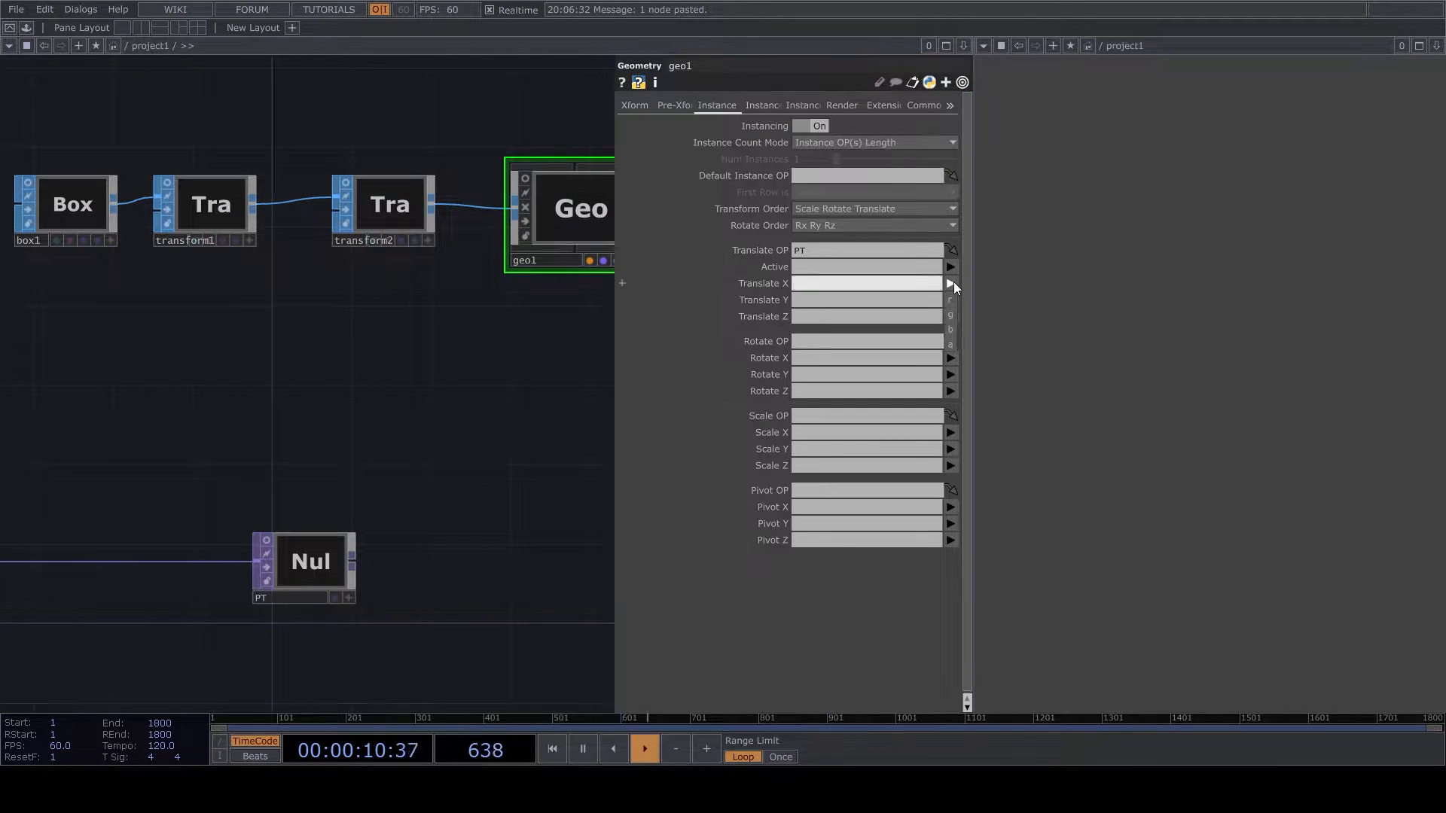
{"action": "left_click", "coordinate": [952, 300]}
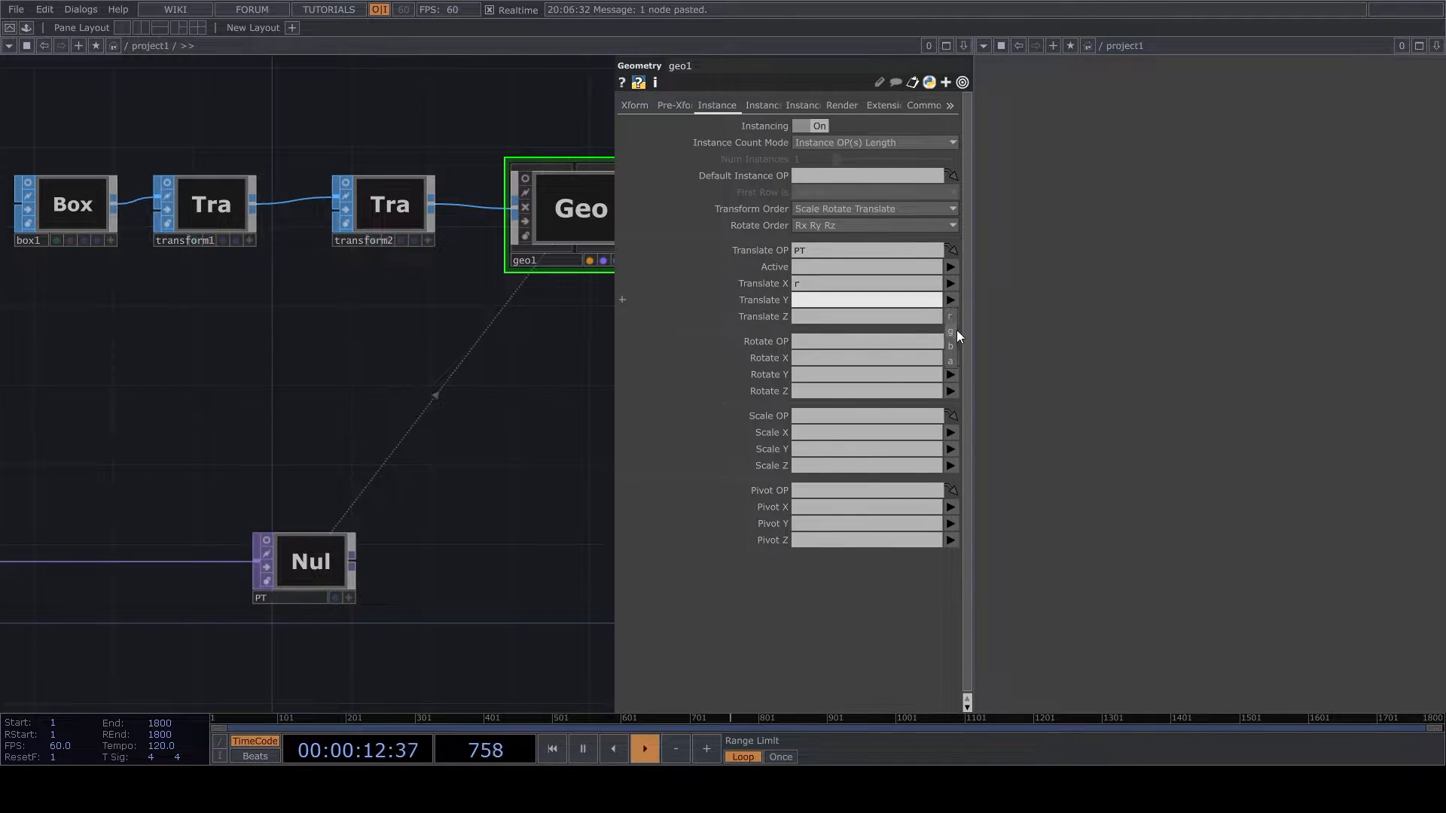
{"action": "left_click", "coordinate": [950, 317]}
{"action": "left_click", "coordinate": [951, 363]}
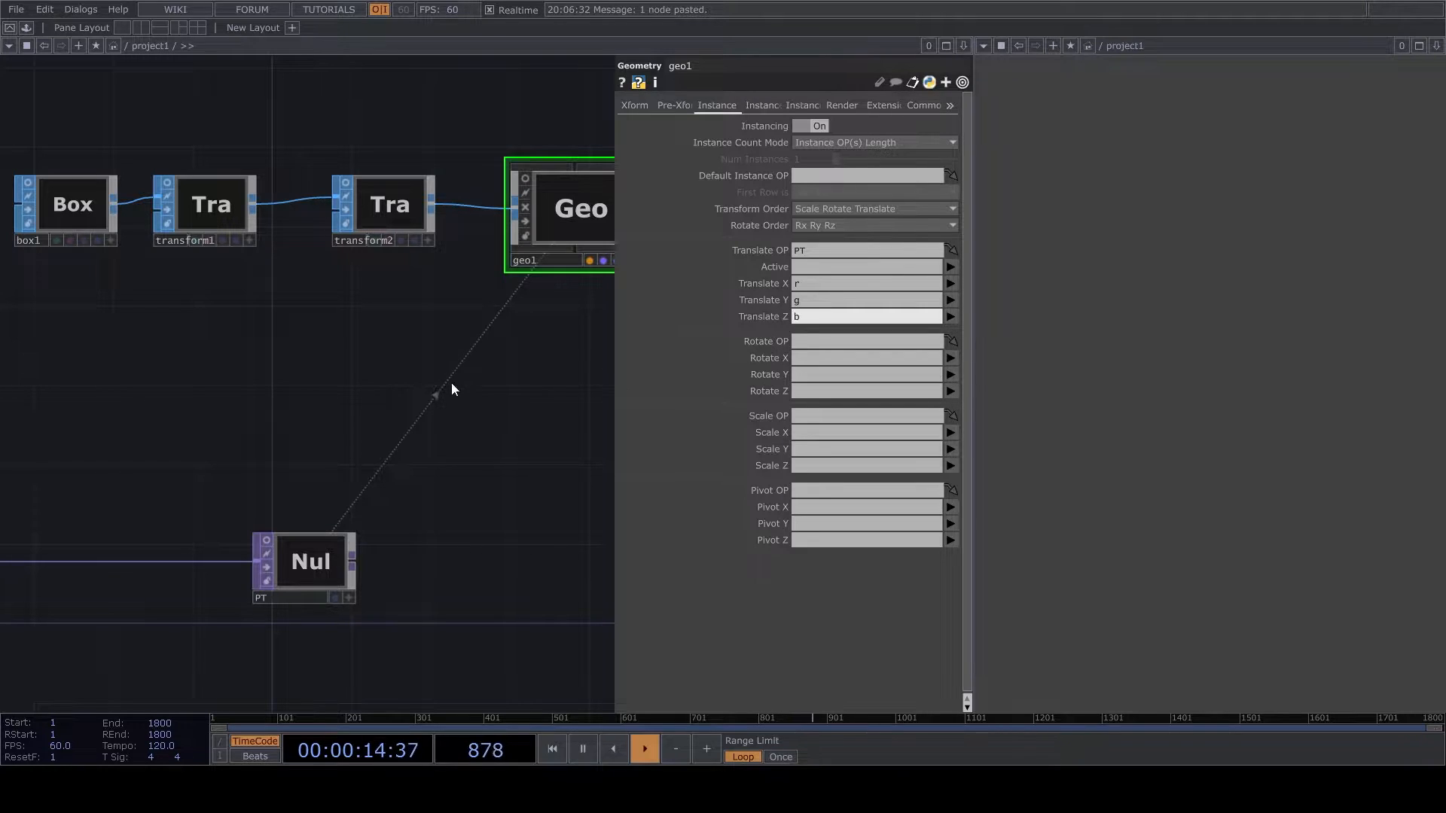
- Add a Render TOP in the empty area beside geo1
{"action": "scroll", "coordinate": [455, 392], "scroll_direction": "down", "scroll_amount": 5}
{"action": "scroll", "coordinate": [424, 412], "scroll_direction": "up", "scroll_amount": 3}
{"action": "scroll", "coordinate": [444, 408], "scroll_direction": "down", "scroll_amount": 1}
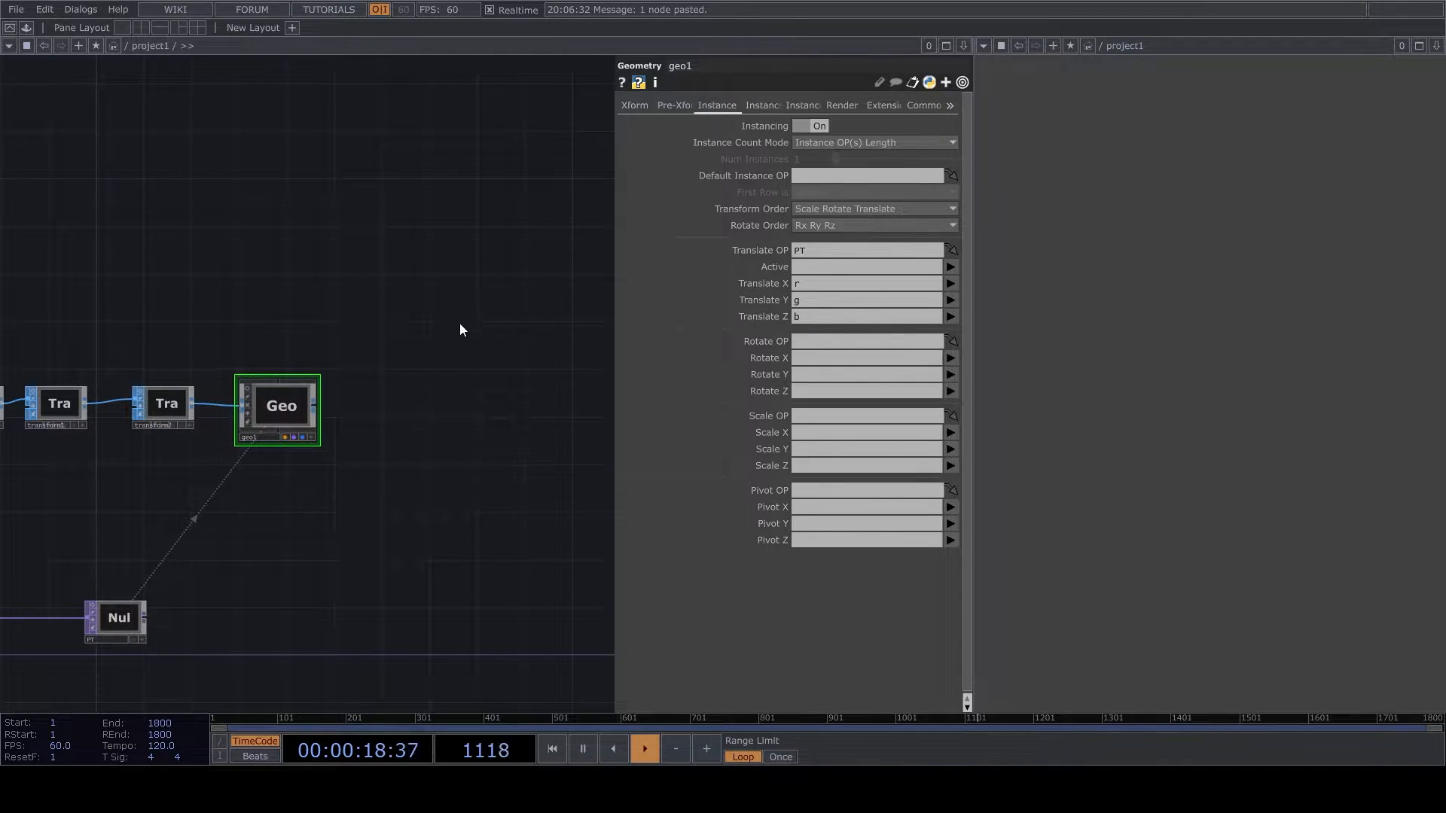
{"action": "left_click", "coordinate": [445, 430]}
{"action": "scroll", "coordinate": [422, 373], "scroll_direction": "up", "scroll_amount": 3}
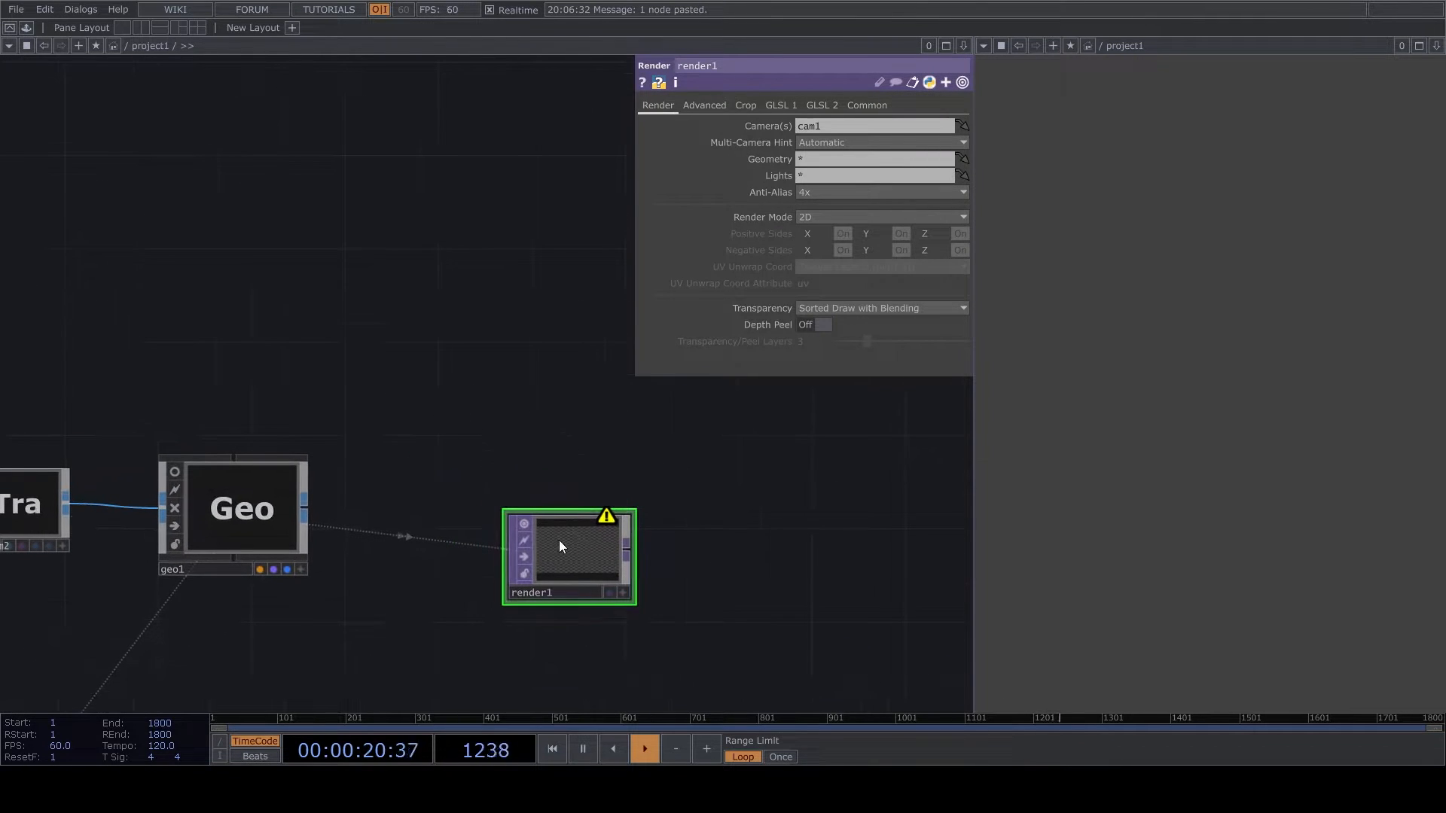
- Set render1's resolution to 1080 by 1080
{"action": "left_click", "coordinate": [867, 105]}
{"action": "type", "text": "1080"}
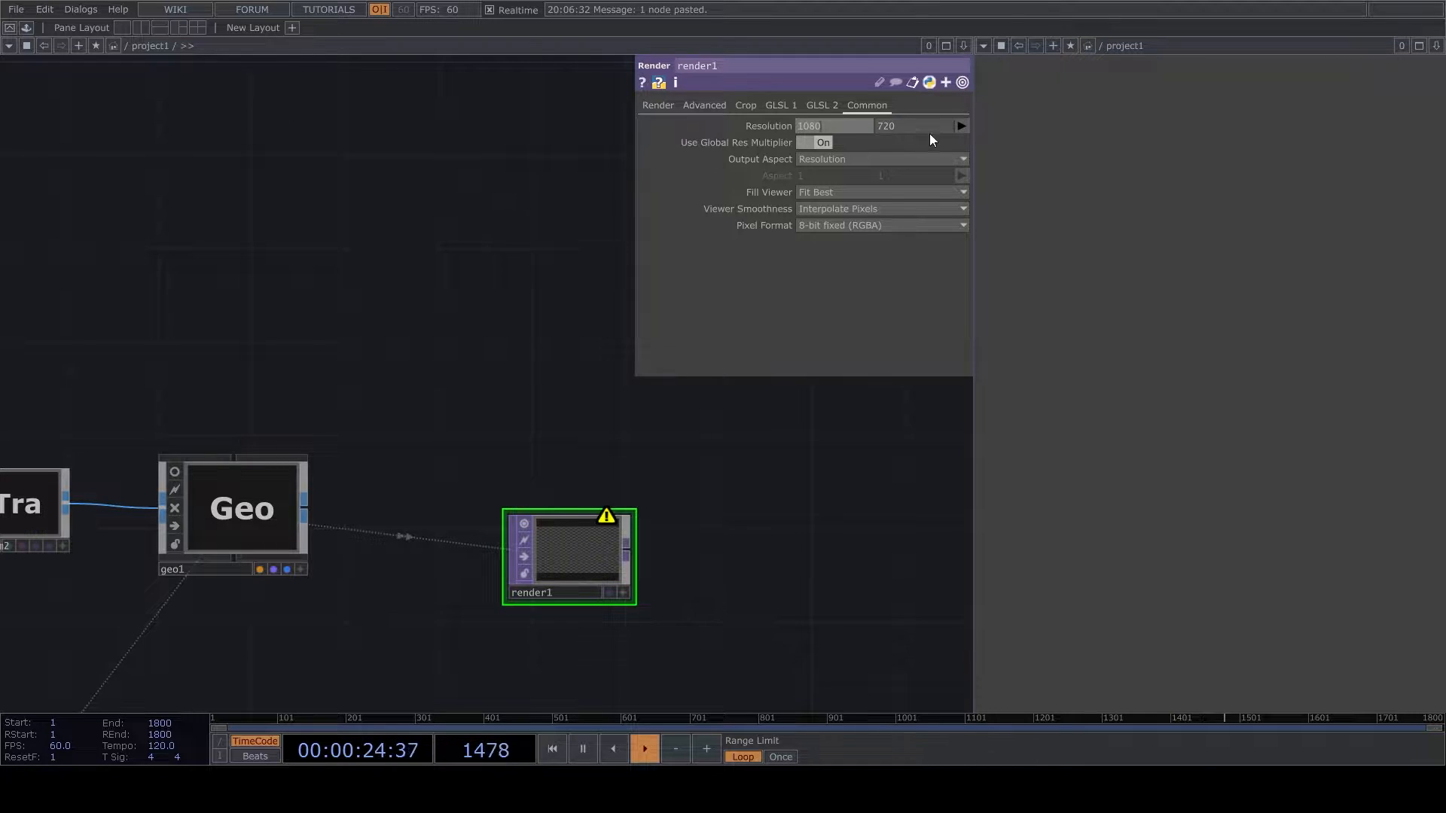
{"action": "left_click", "coordinate": [913, 125]}
{"action": "type", "text": "1080"}
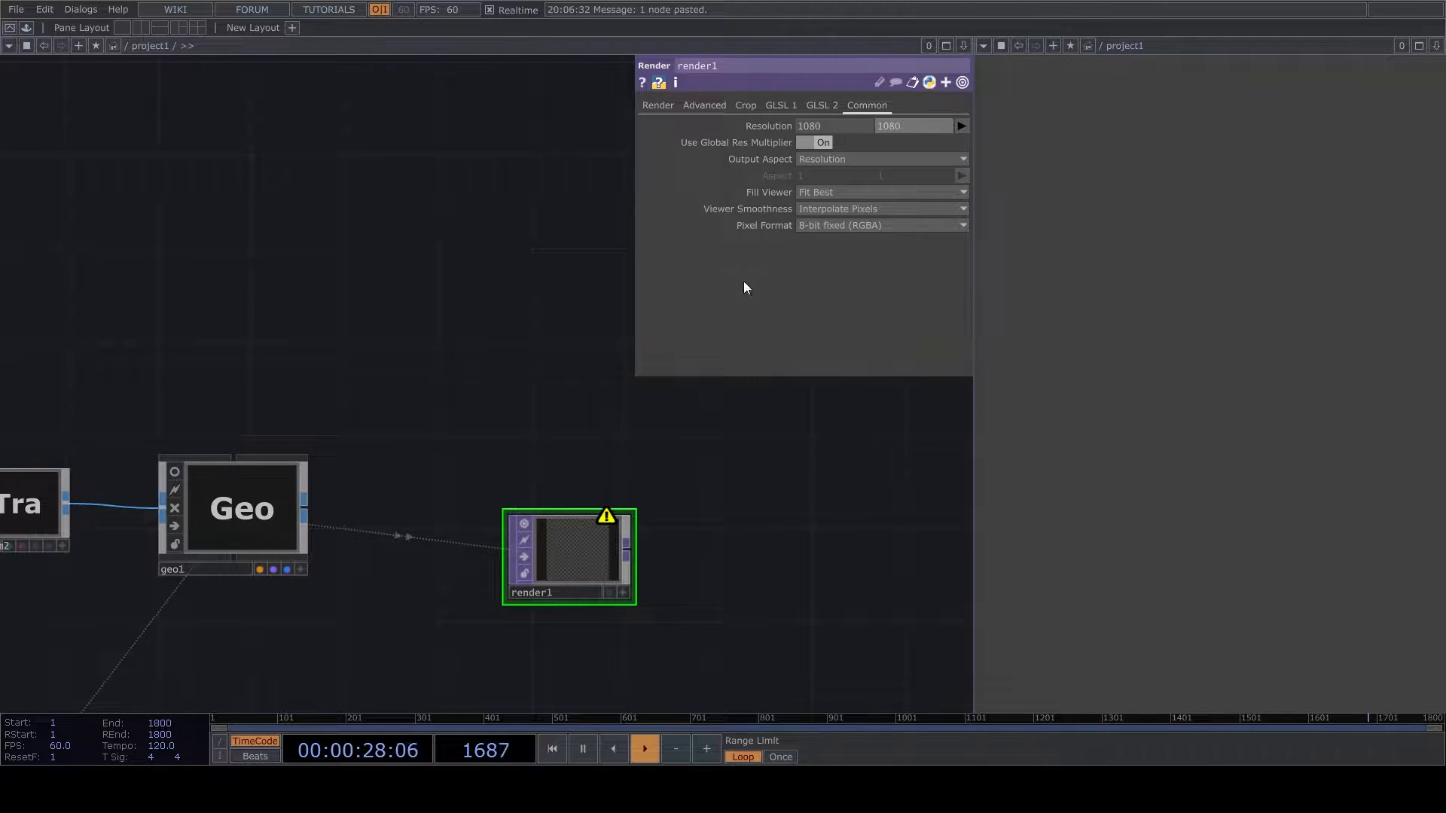
- Append a Null TOP to render1, leaving room between the two nodes
{"action": "scroll", "coordinate": [759, 490], "scroll_direction": "up", "scroll_amount": 2}
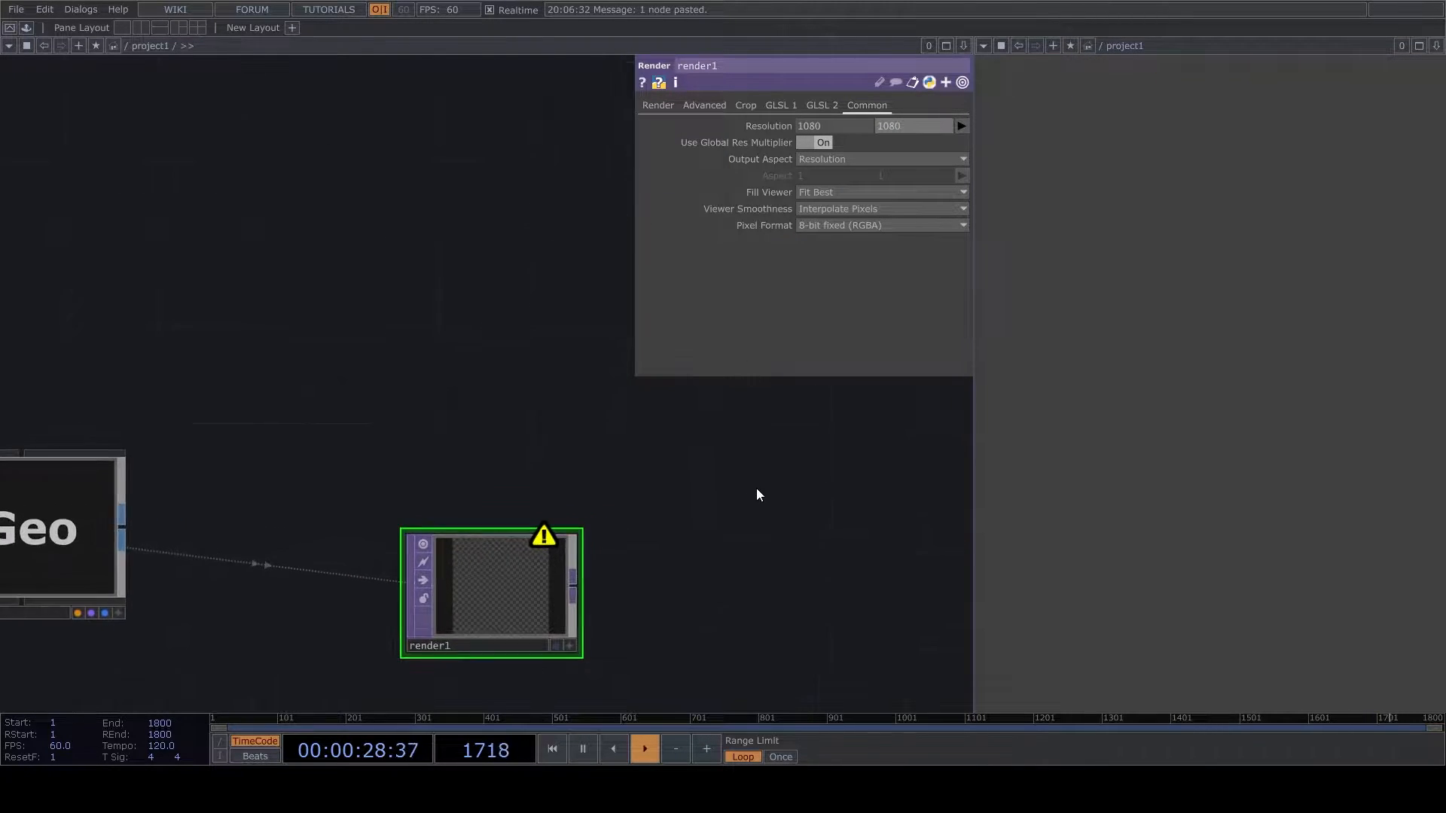
{"action": "left_click_drag", "start_coordinate": [833, 377], "coordinate": [791, 226]}
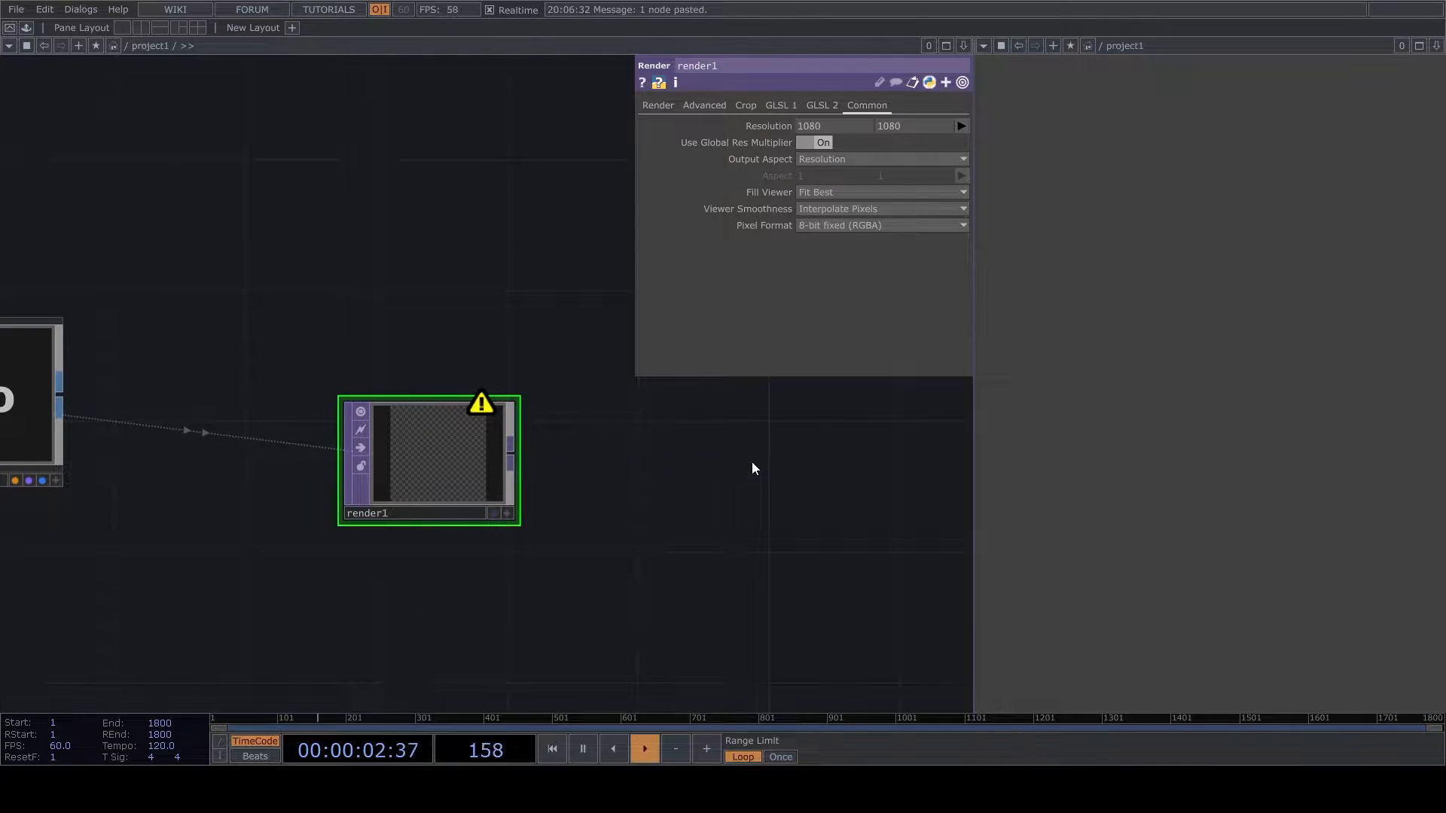
{"action": "key", "text": "ctrl+alt+n"}
{"action": "left_click", "coordinate": [919, 427]}
{"action": "left_click_drag", "start_coordinate": [580, 536], "coordinate": [262, 498]}
{"action": "left_click_drag", "start_coordinate": [643, 380], "coordinate": [872, 412]}
- Insert a Transform TOP between render1 and null1, with background alpha 1 and Comp Over Background Color on
{"action": "right_click", "coordinate": [448, 411]}
{"action": "left_click", "coordinate": [459, 400]}
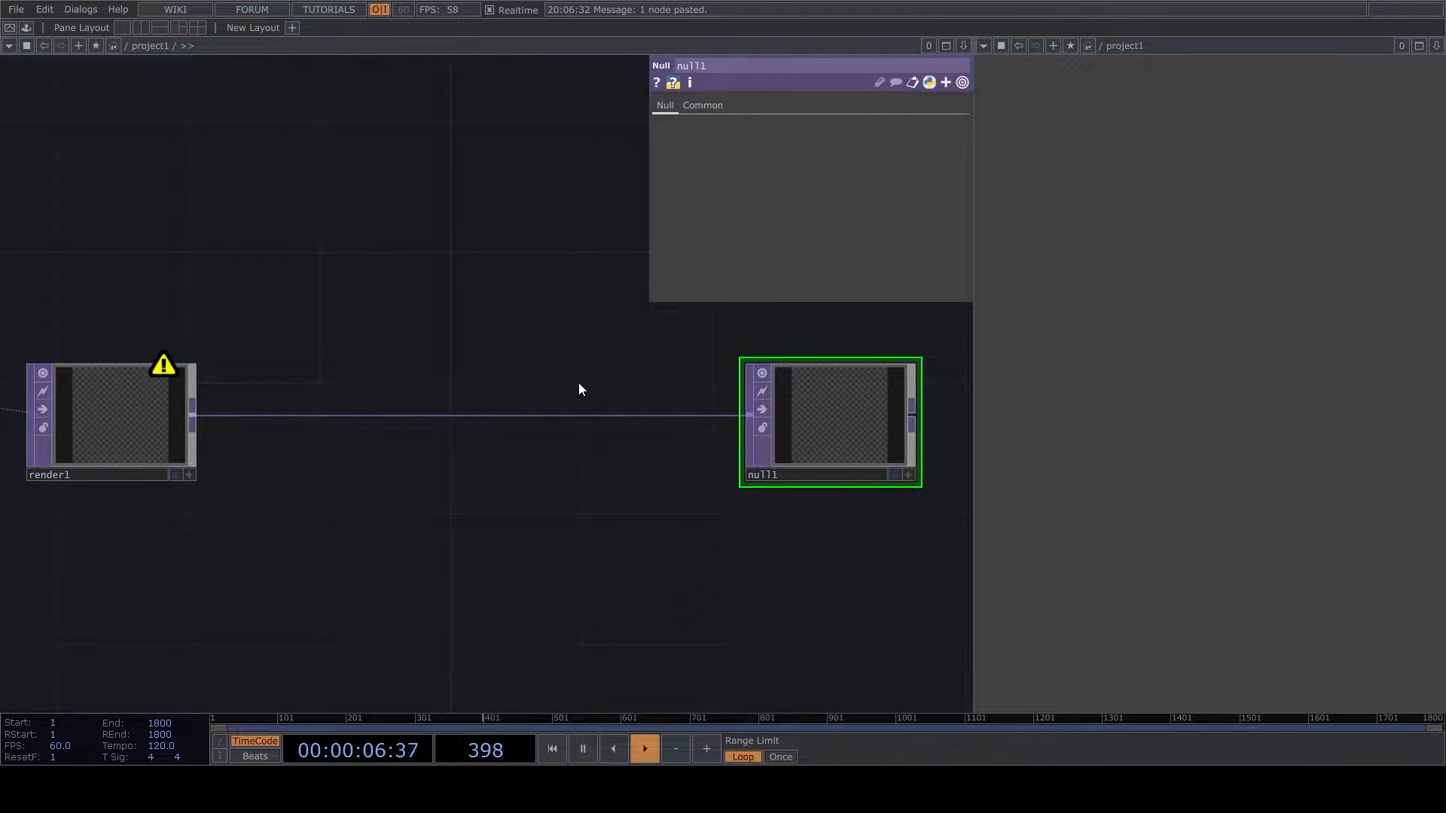
{"action": "left_click", "coordinate": [579, 382]}
{"action": "left_click", "coordinate": [464, 426]}
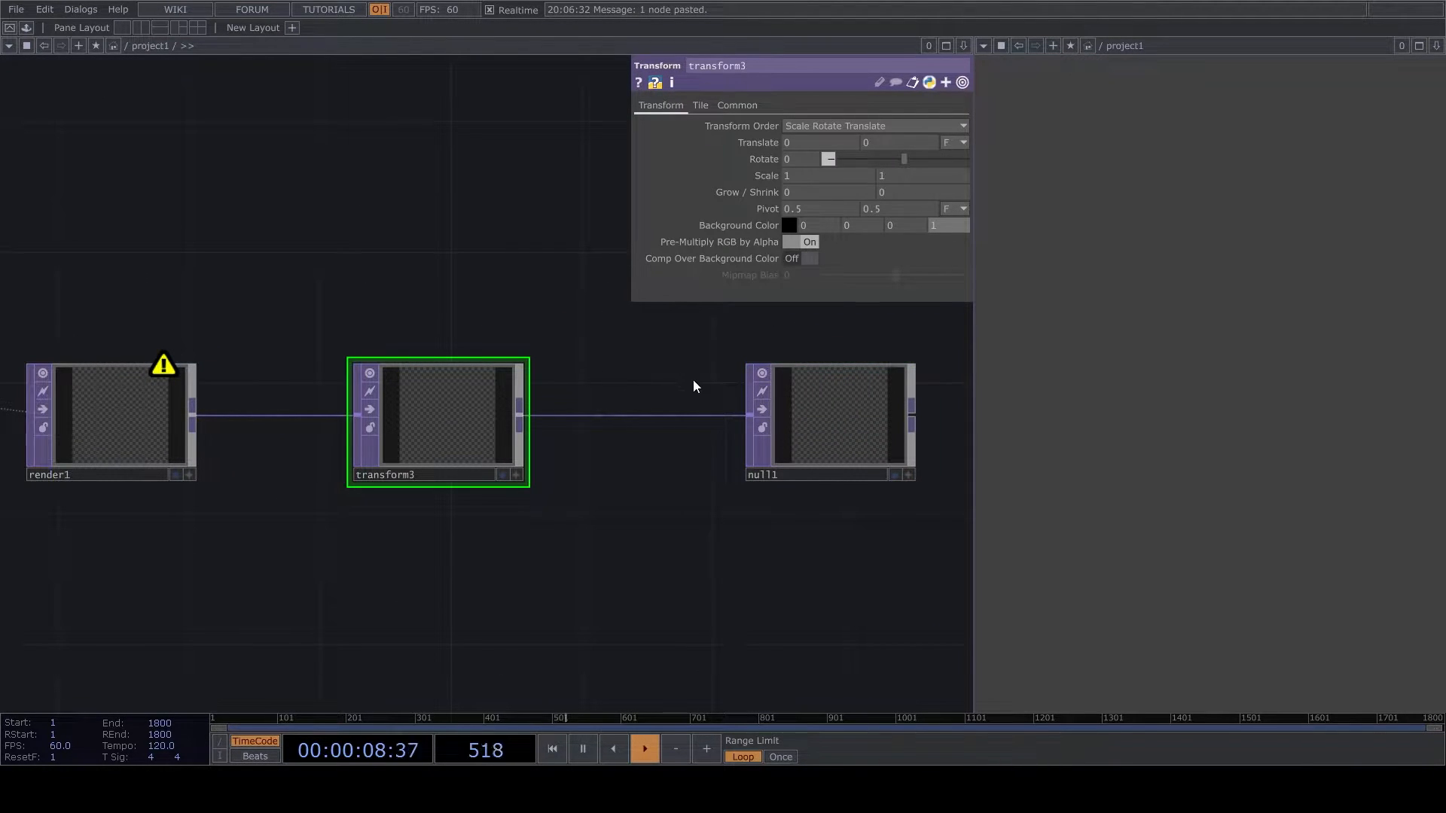
{"action": "left_click", "coordinate": [806, 259]}
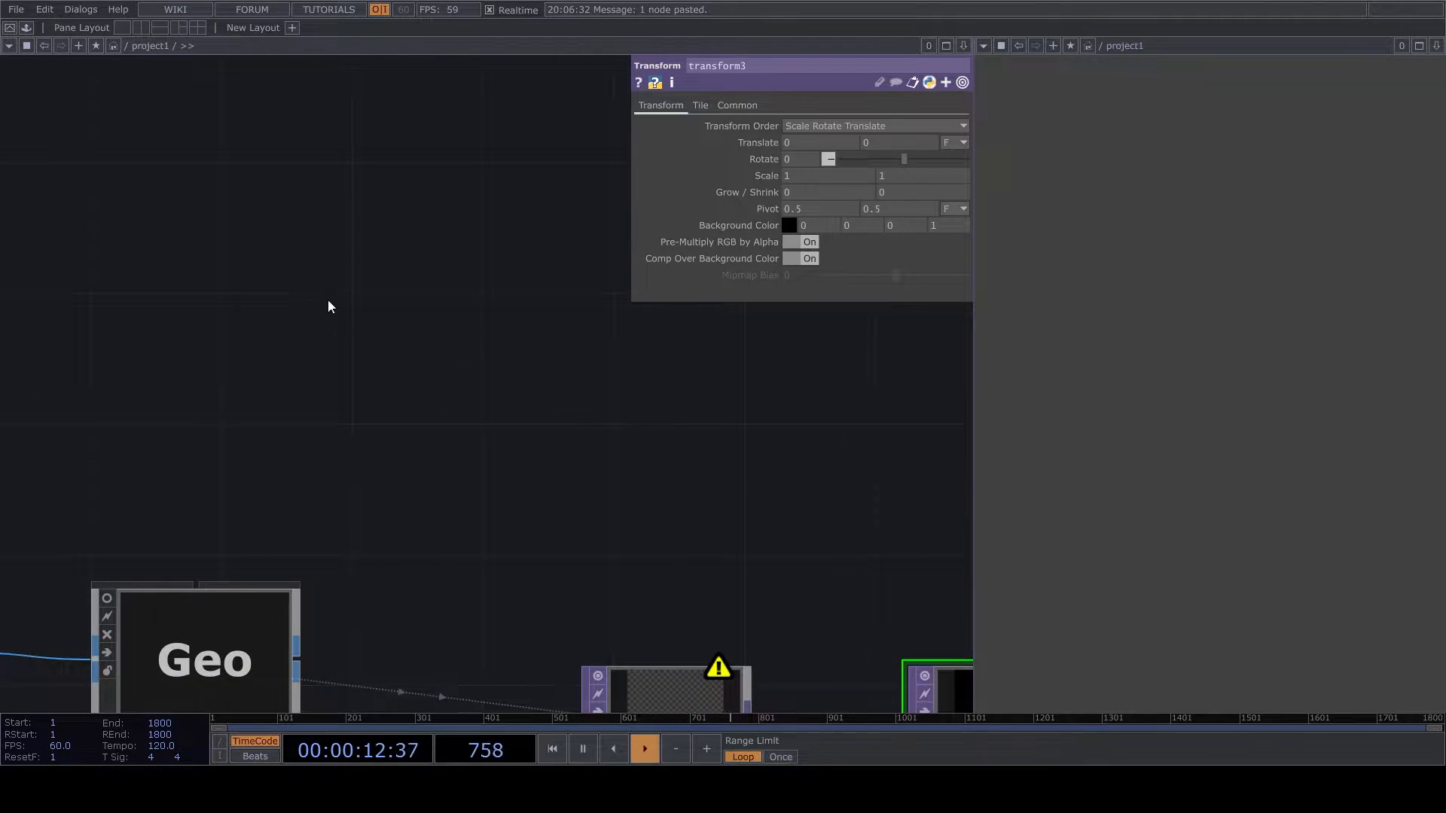
- Add a Camera COMP above render1
{"action": "left_click", "coordinate": [324, 332]}
{"action": "left_click", "coordinate": [557, 403]}
{"action": "left_click_drag", "start_coordinate": [559, 523], "coordinate": [371, 527]}
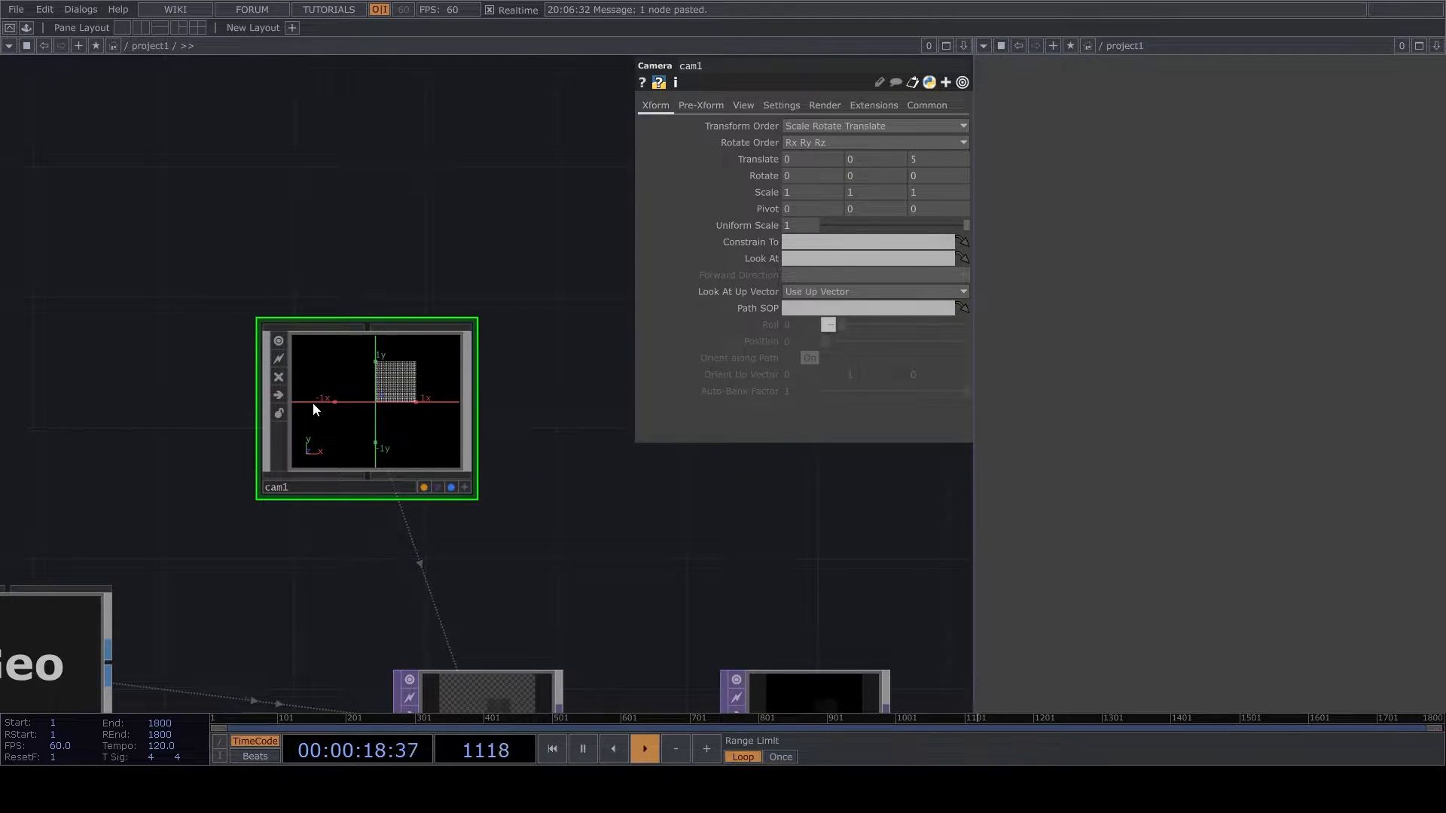
- Add a Light COMP beside cam1
{"action": "left_click", "coordinate": [622, 470]}
{"action": "left_click_drag", "start_coordinate": [612, 607], "coordinate": [396, 606]}
{"action": "left_click_drag", "start_coordinate": [381, 466], "coordinate": [446, 399]}
{"action": "left_click_drag", "start_coordinate": [527, 527], "coordinate": [645, 350]}
- Set light1's shadow type to Soft, 2D Mapped
{"action": "scroll", "coordinate": [579, 260], "scroll_direction": "up", "scroll_amount": 3}
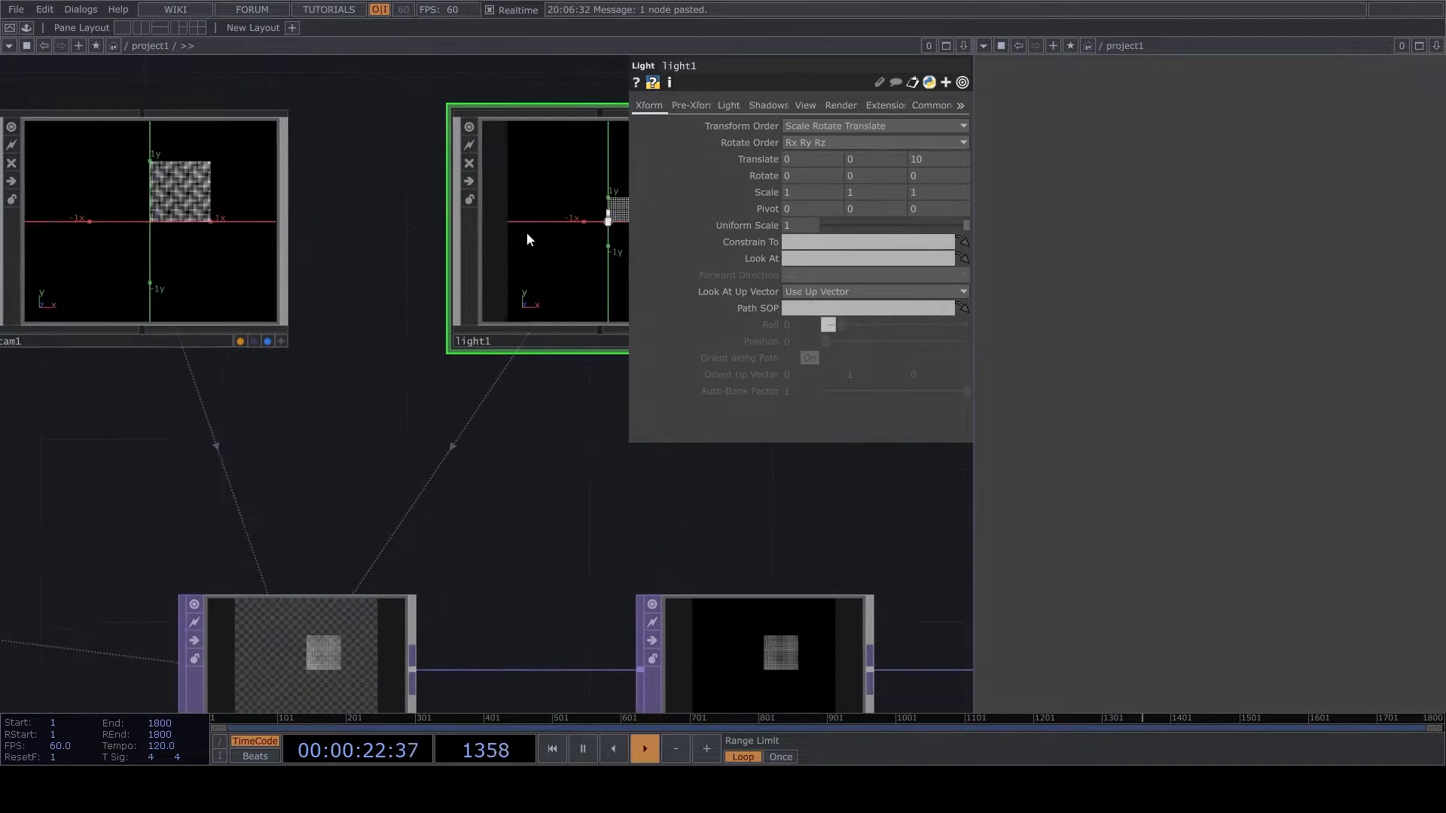
{"action": "left_click", "coordinate": [756, 105]}
{"action": "left_click", "coordinate": [817, 123]}
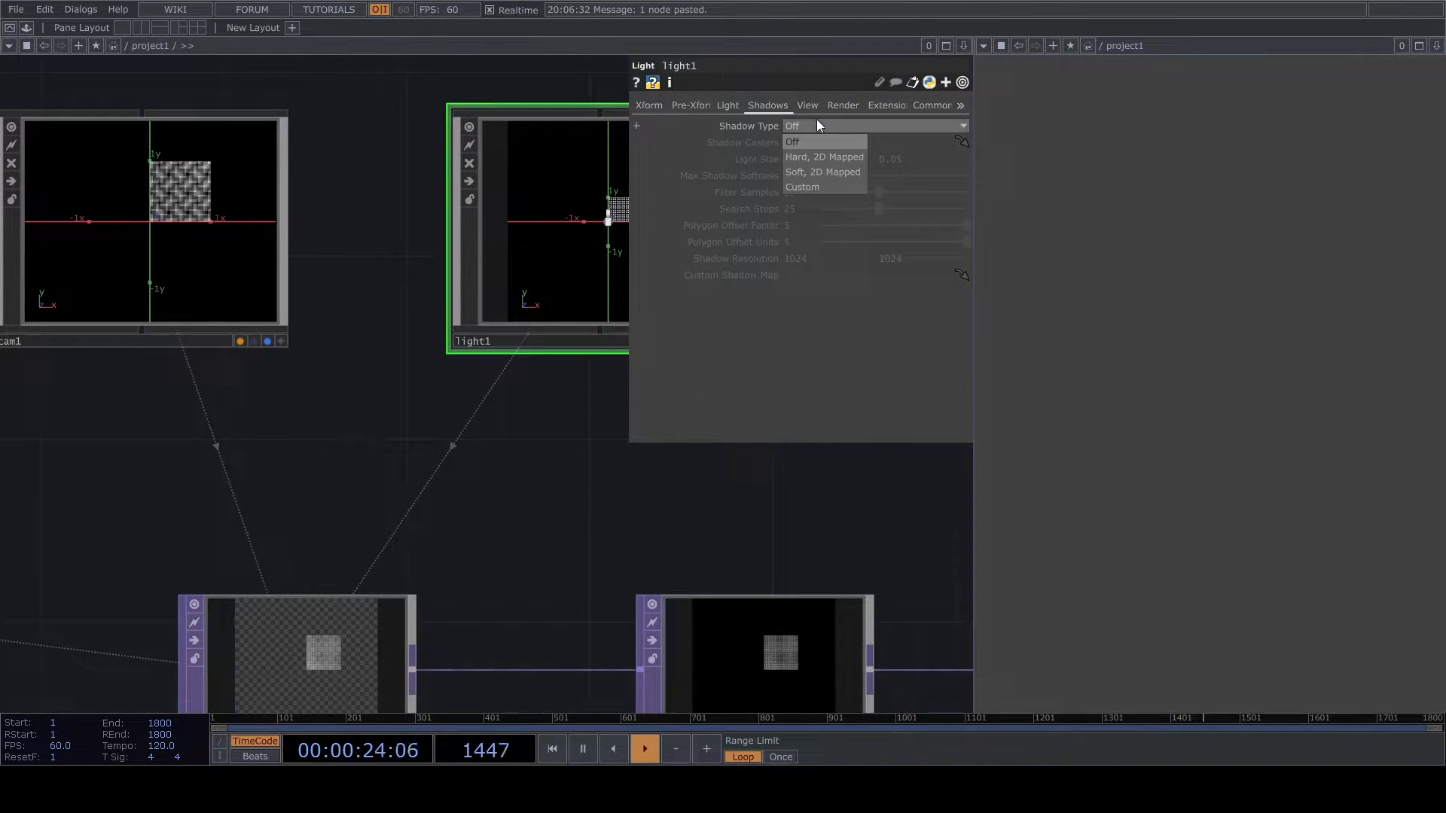
{"action": "left_click", "coordinate": [824, 175]}
- Turn off the viewers of cam1 and light1
{"action": "left_click_drag", "start_coordinate": [497, 434], "coordinate": [487, 358]}
{"action": "scroll", "coordinate": [487, 359], "scroll_direction": "down", "scroll_amount": 5}
{"action": "scroll", "coordinate": [419, 249], "scroll_direction": "up", "scroll_amount": 2}
{"action": "right_click_drag", "start_coordinate": [260, 140], "coordinate": [567, 316]}
{"action": "scroll", "coordinate": [477, 429], "scroll_direction": "down", "scroll_amount": 4}
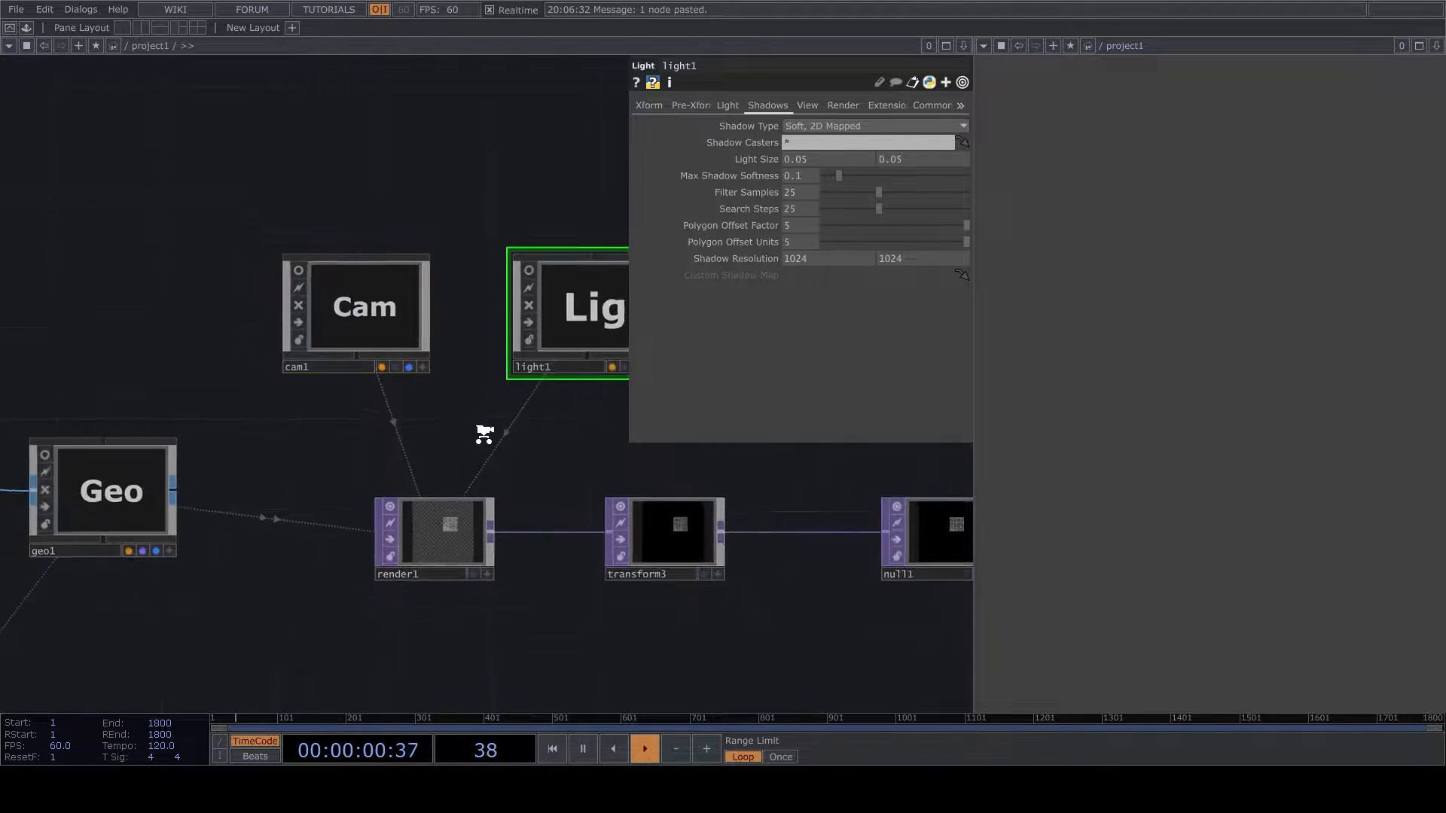
- Append a Noise TOP to the output of PT
{"action": "scroll", "coordinate": [635, 569], "scroll_direction": "up", "scroll_amount": 2}
{"action": "left_click", "coordinate": [690, 449]}
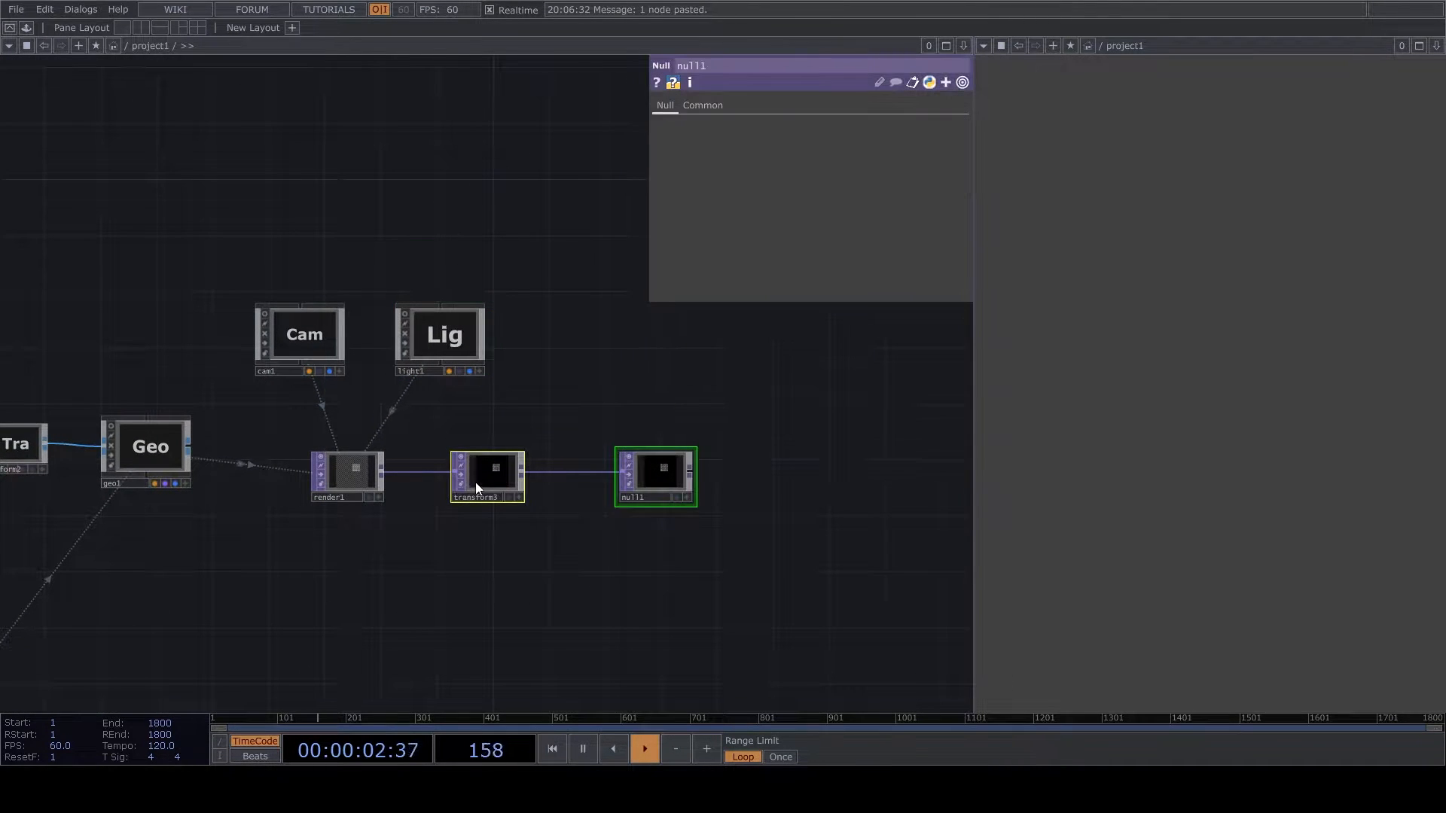
{"action": "left_click_drag", "start_coordinate": [475, 483], "coordinate": [645, 473]}
{"action": "left_click_drag", "start_coordinate": [501, 525], "coordinate": [740, 462]}
{"action": "scroll", "coordinate": [645, 491], "scroll_direction": "up", "scroll_amount": 2}
{"action": "scroll", "coordinate": [581, 498], "scroll_direction": "down", "scroll_amount": 4}
{"action": "scroll", "coordinate": [593, 562], "scroll_direction": "up", "scroll_amount": 3}
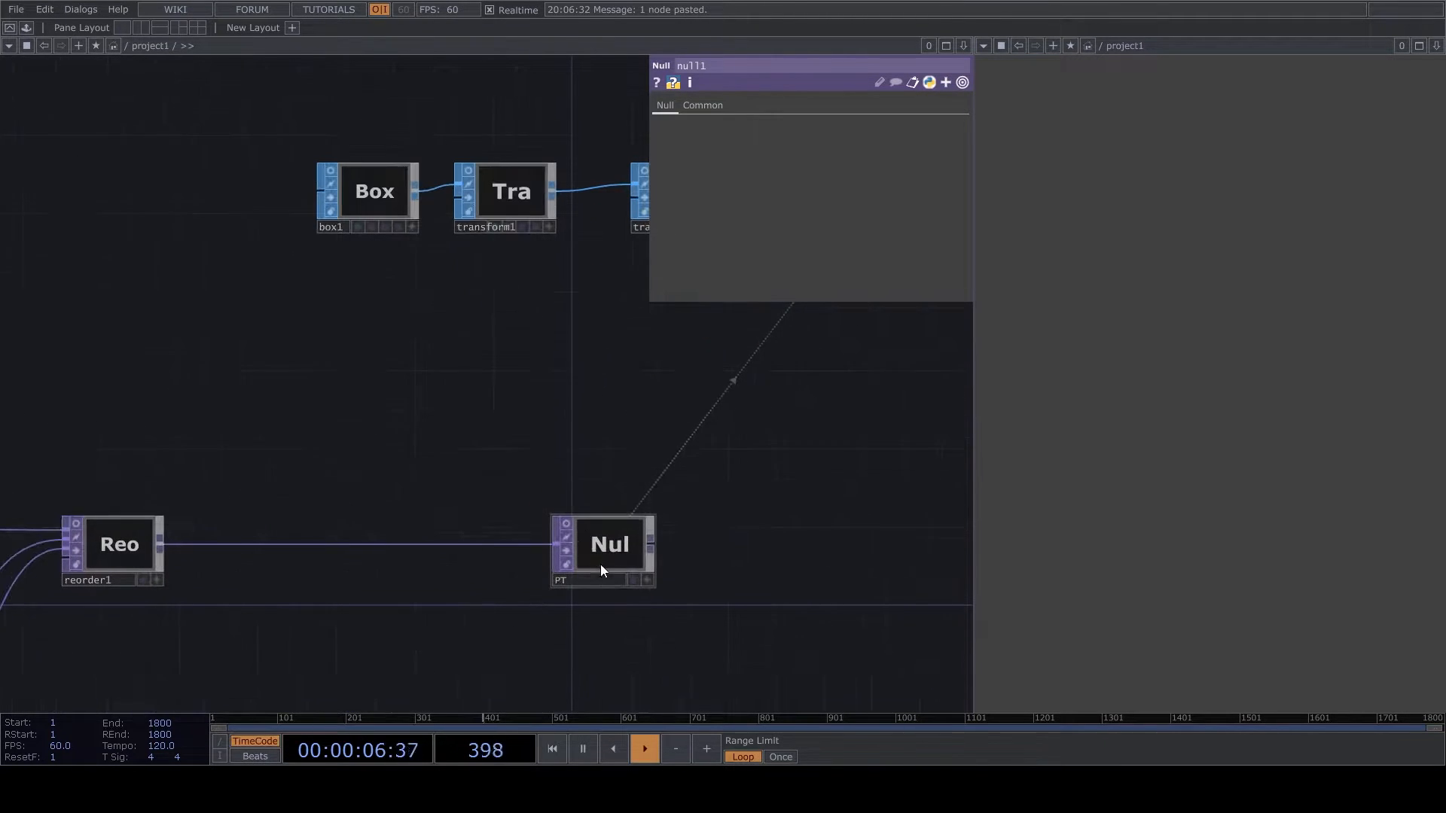
{"action": "left_click_drag", "start_coordinate": [649, 545], "coordinate": [789, 532]}
{"action": "left_click_drag", "start_coordinate": [685, 520], "coordinate": [564, 570]}
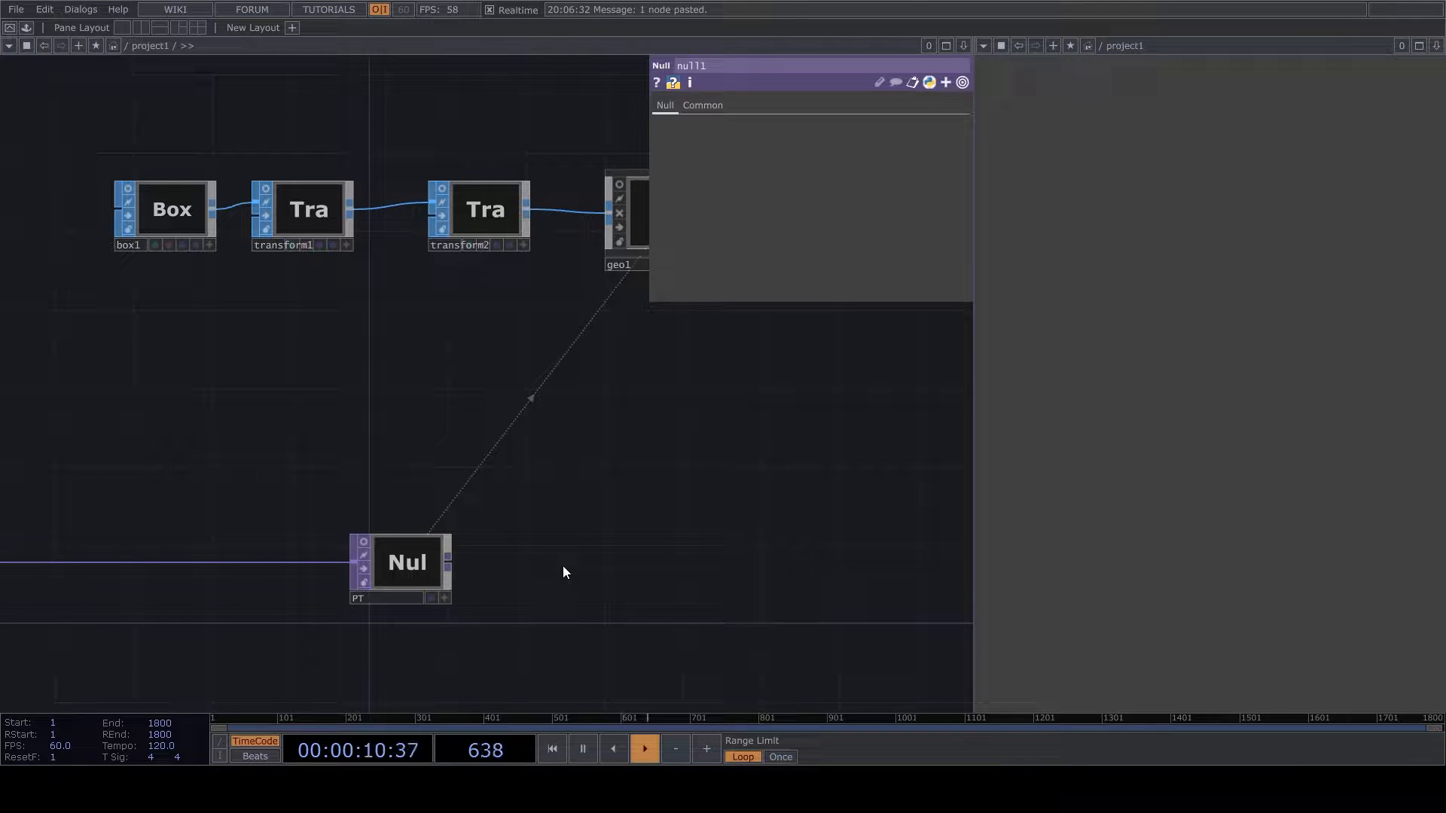
{"action": "left_click", "coordinate": [536, 407]}
{"action": "left_click", "coordinate": [604, 572]}
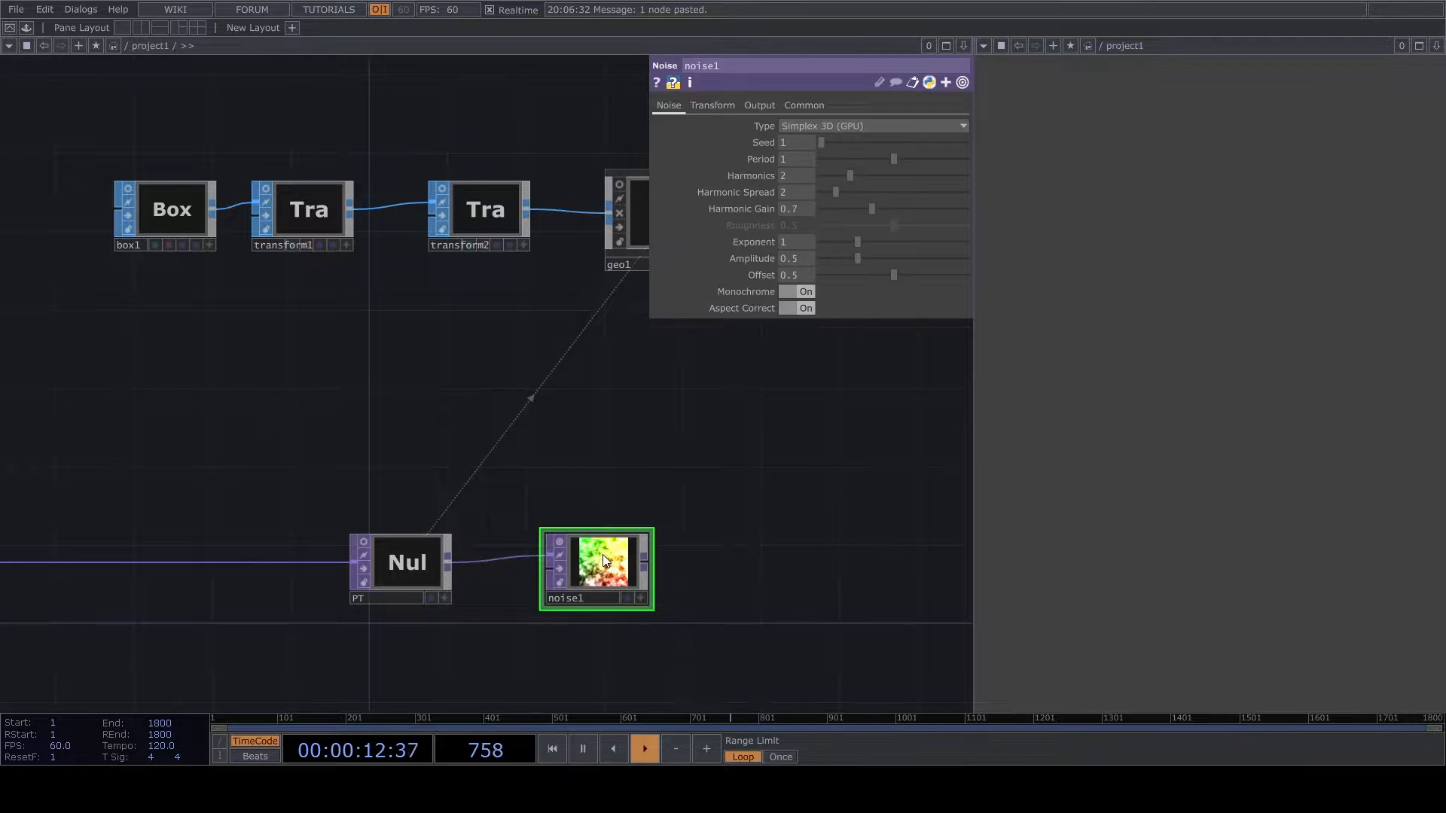
- Set noise1's RGB output to Noise and turn off Monochrome
{"action": "scroll", "coordinate": [605, 561], "scroll_direction": "up", "scroll_amount": 2}
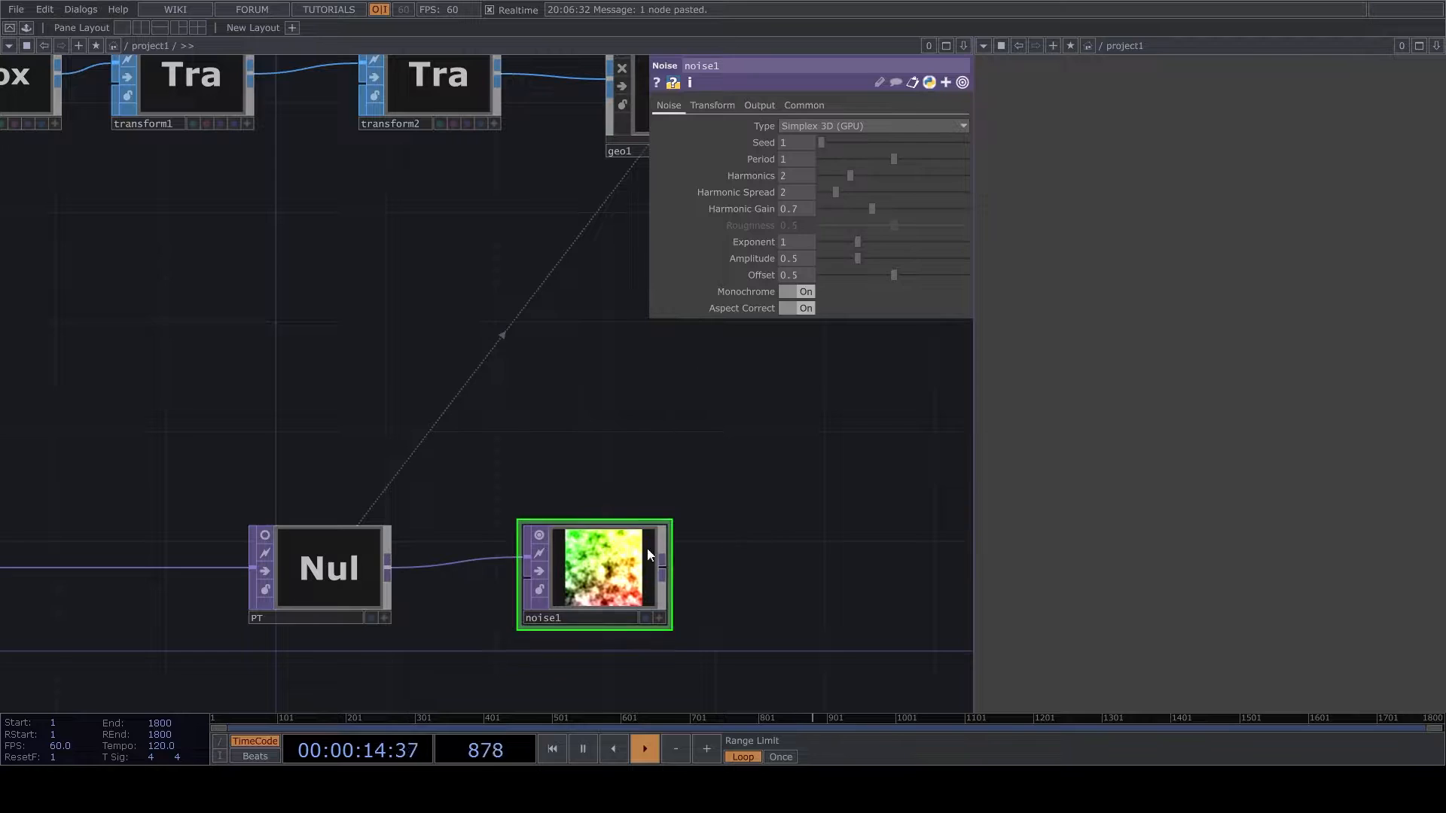
{"action": "left_click", "coordinate": [759, 106]}
{"action": "left_click", "coordinate": [826, 126]}
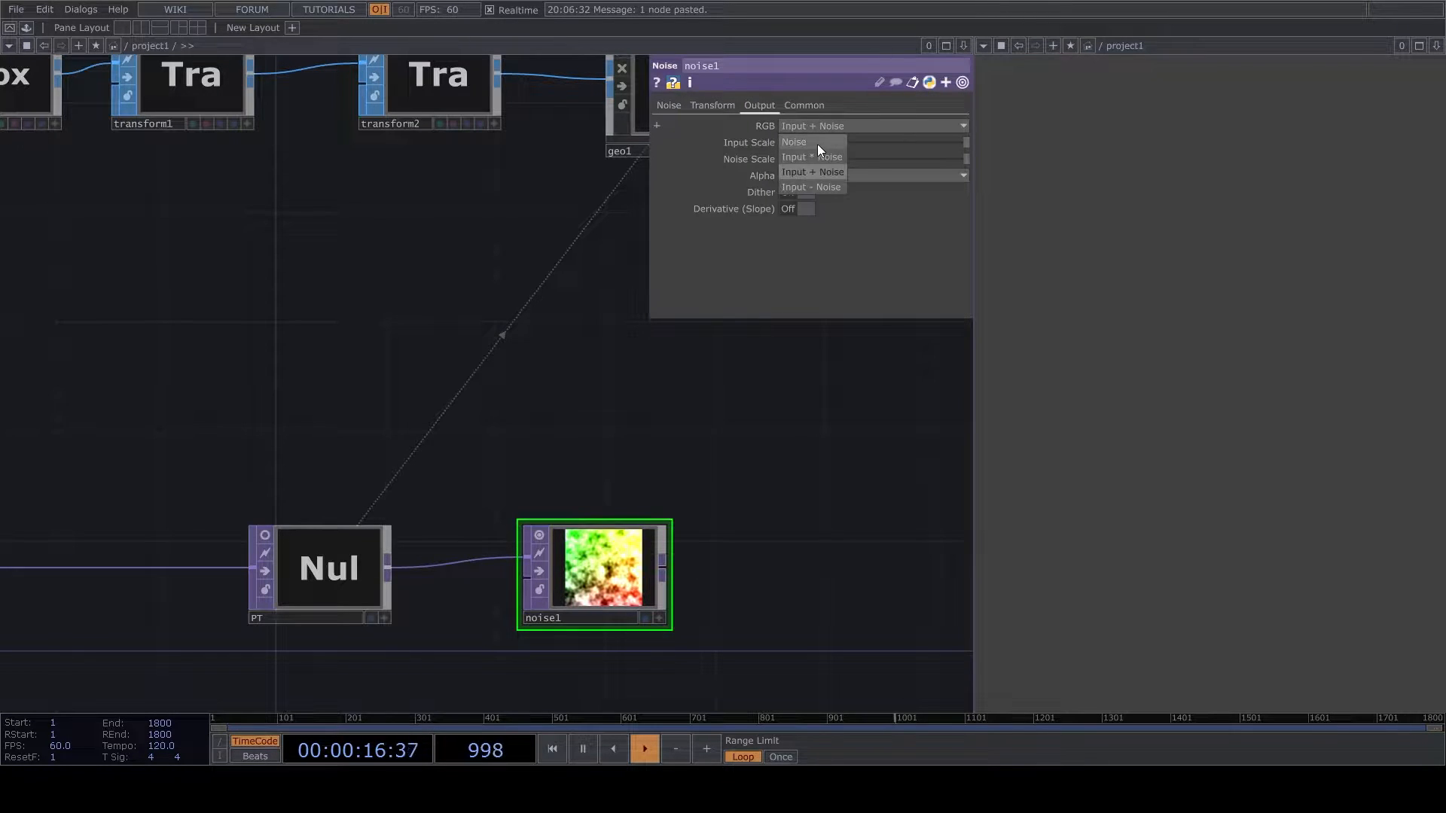
{"action": "left_click", "coordinate": [820, 147]}
{"action": "left_click", "coordinate": [668, 106]}
{"action": "left_click", "coordinate": [798, 292]}
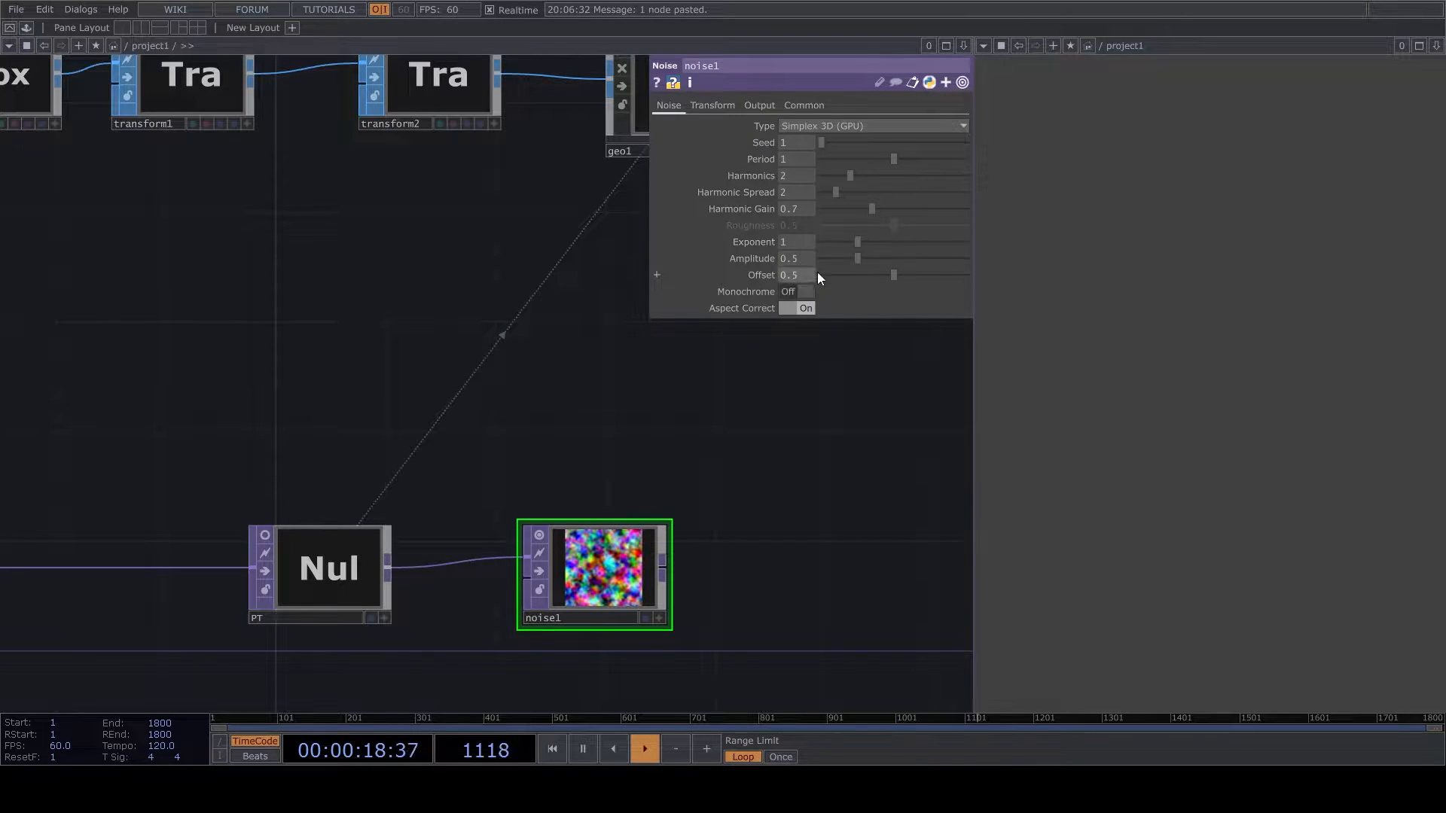
- Set noise1's period to 0, offset to 0 and amplitude to 1
{"action": "left_click_drag", "start_coordinate": [842, 159], "coordinate": [818, 160]}
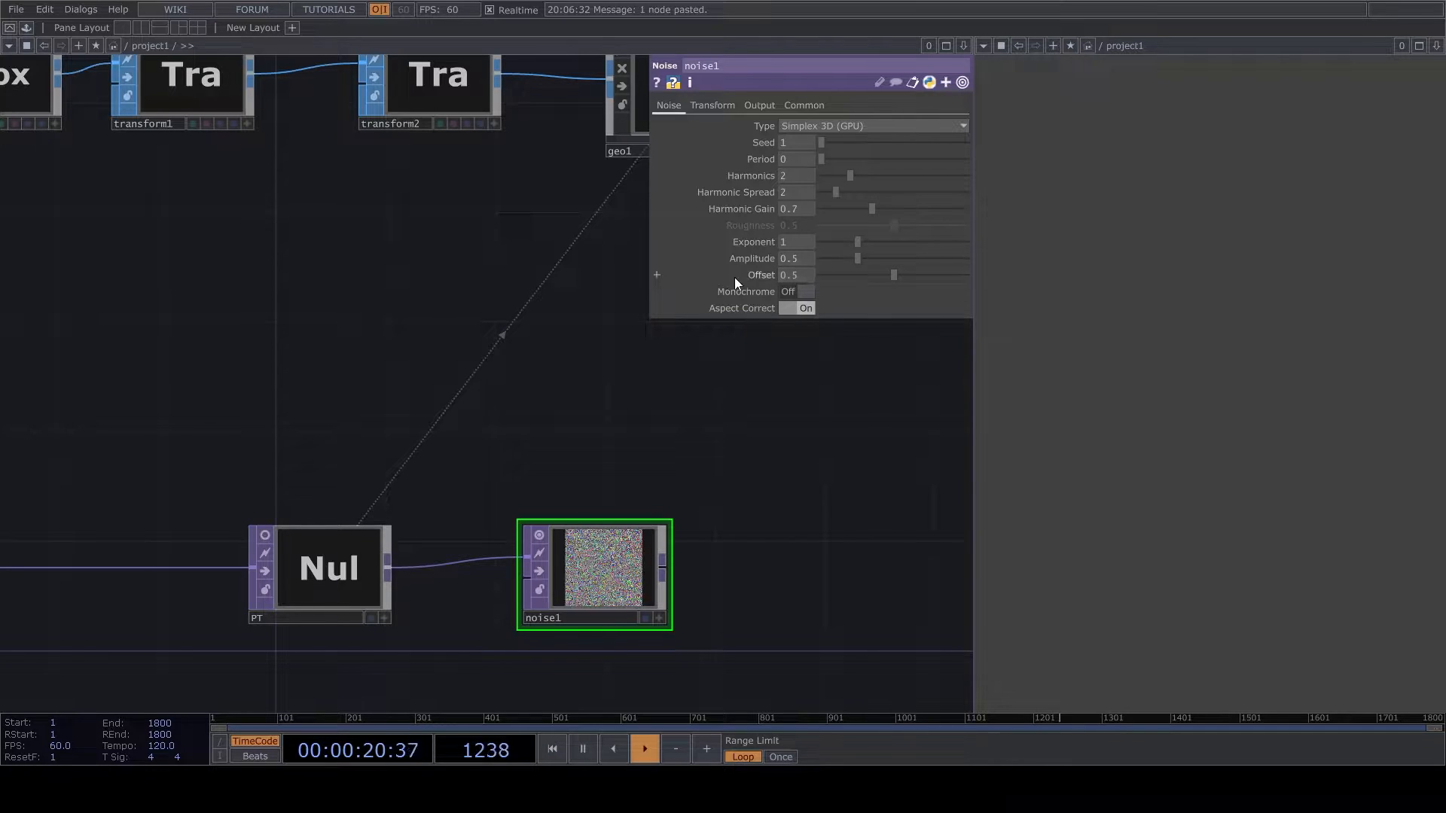
{"action": "left_click_drag", "start_coordinate": [825, 275], "coordinate": [816, 274]}
{"action": "left_click", "coordinate": [800, 258]}
{"action": "type", "text": "1"}
{"action": "key", "text": "Return"}
- Append a Math TOP to noise1 and remap its range from -1 to 1 into -180 to 180
{"action": "left_click_drag", "start_coordinate": [662, 571], "coordinate": [770, 577]}
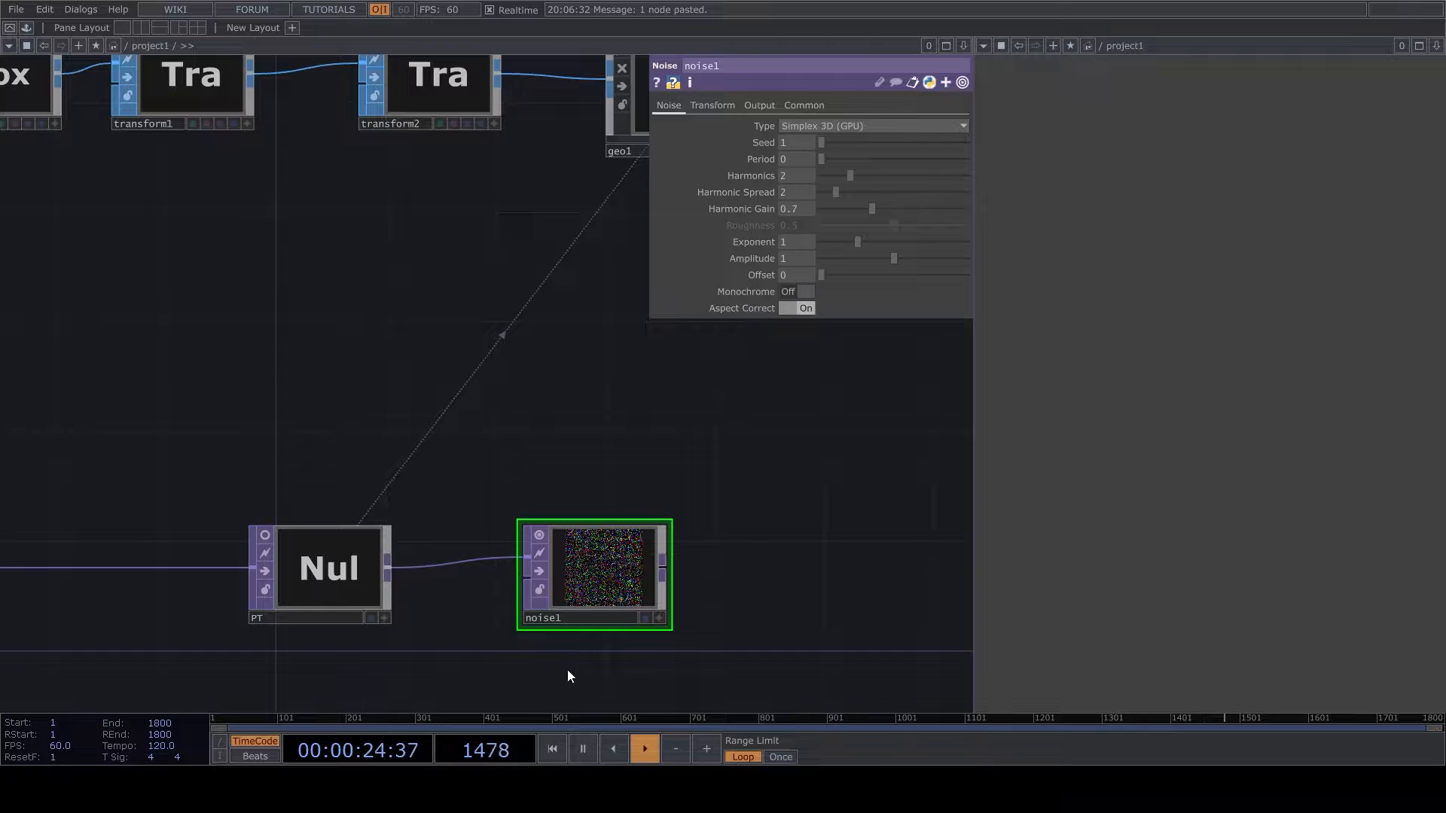
{"action": "left_click", "coordinate": [783, 586]}
{"action": "left_click", "coordinate": [755, 107]}
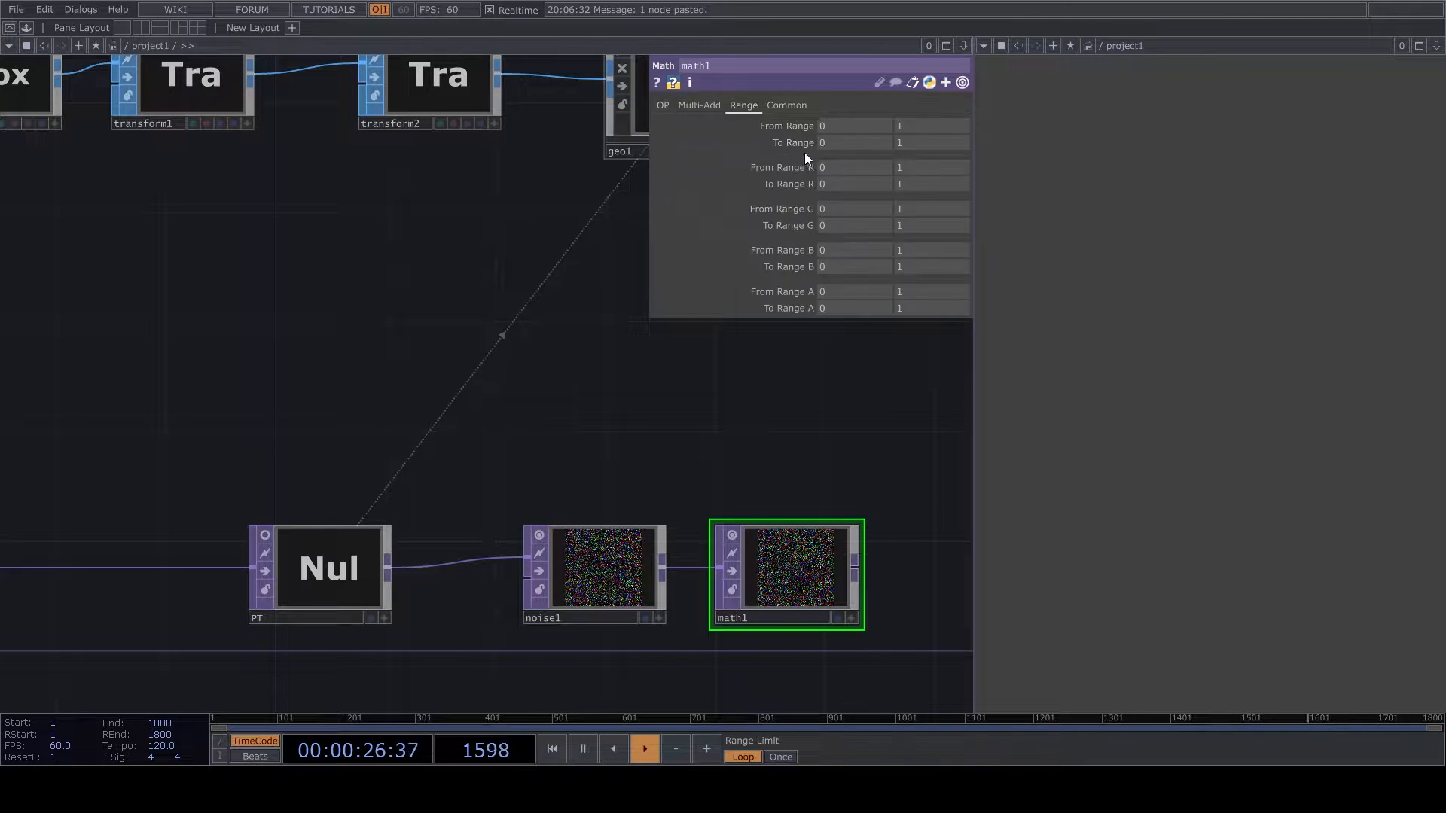
{"action": "type", "text": "-1"}
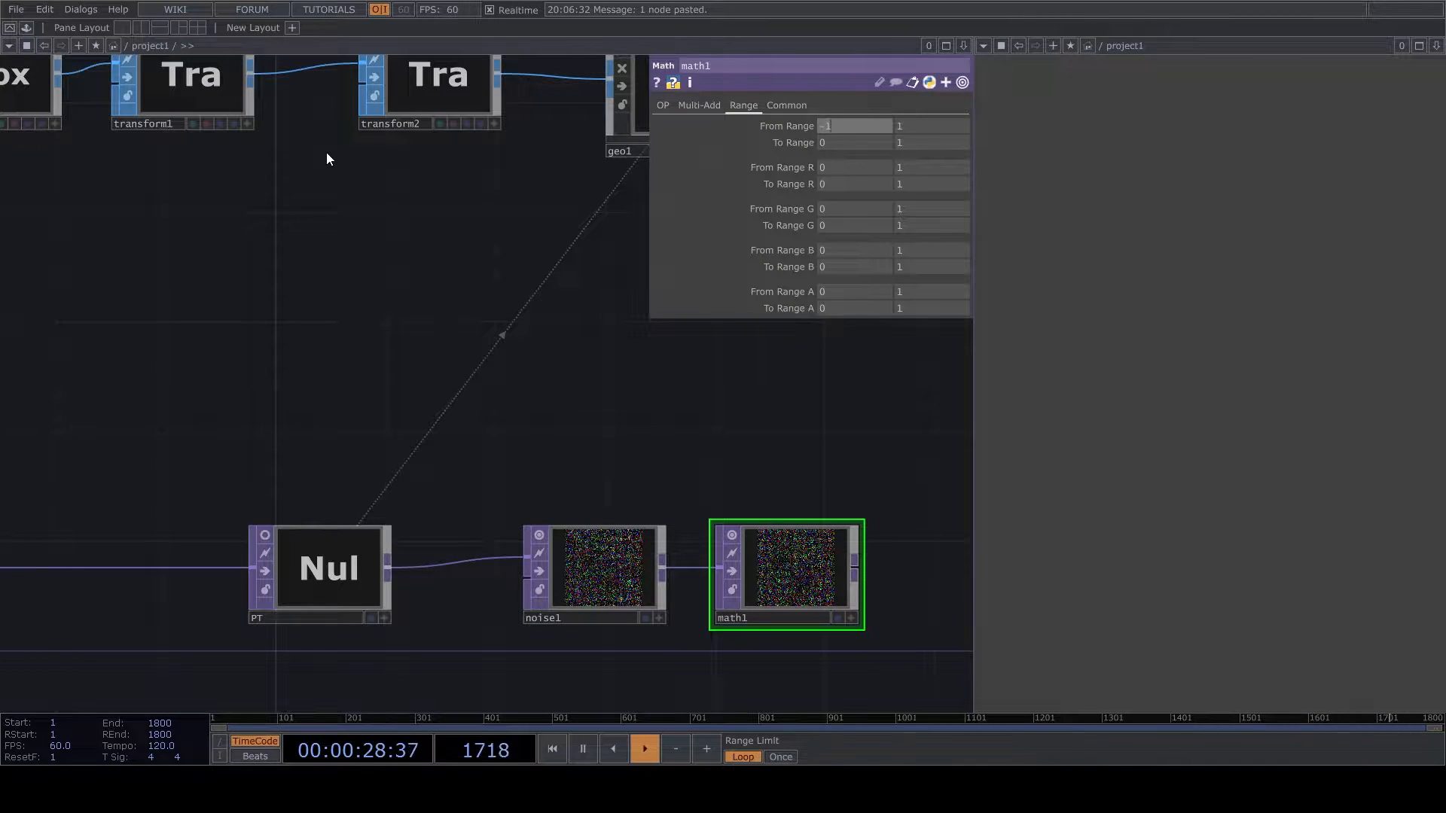
{"action": "left_click", "coordinate": [826, 140]}
{"action": "type", "text": "-180"}
{"action": "left_click", "coordinate": [914, 142]}
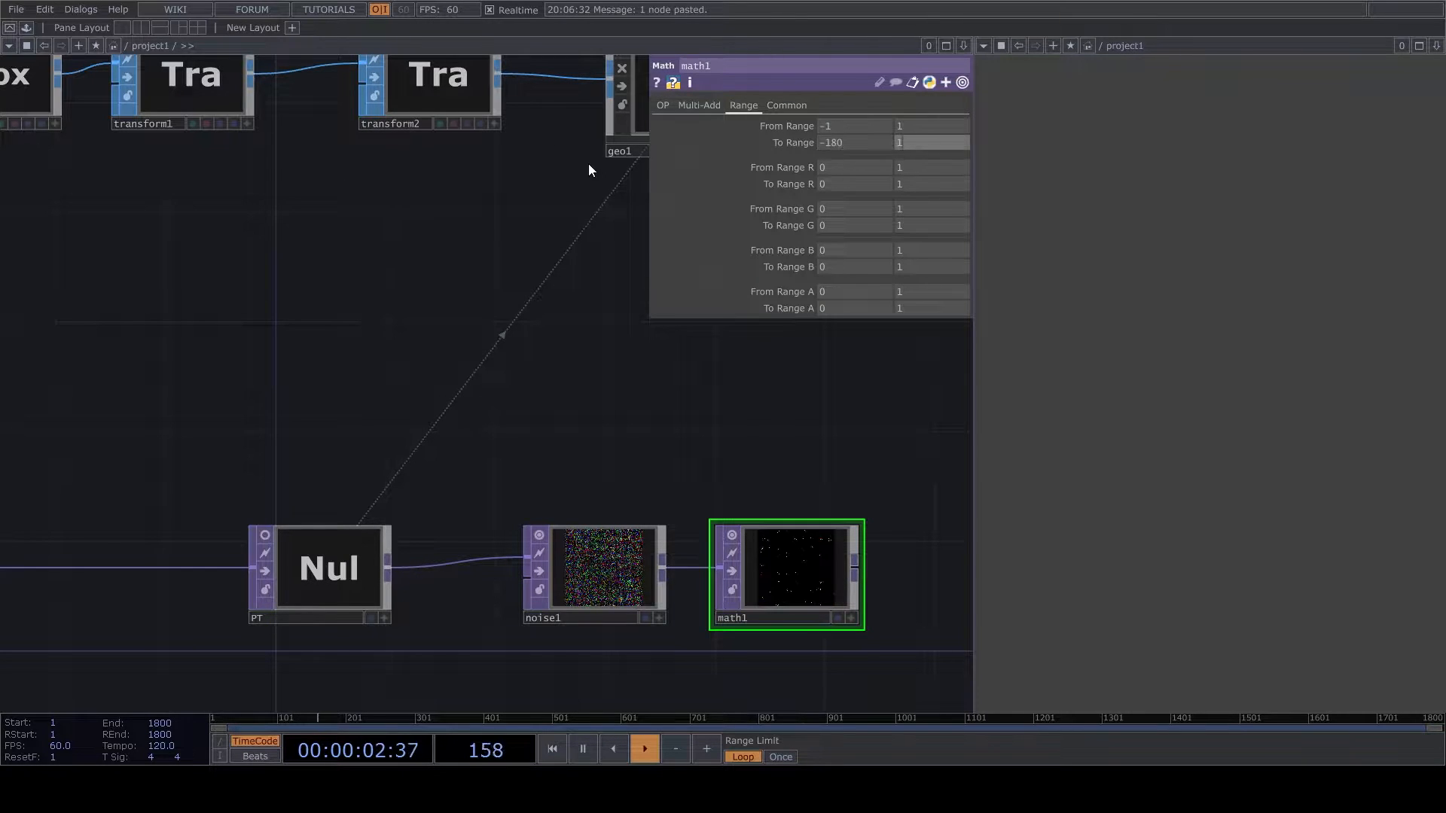
{"action": "type", "text": "180"}
{"action": "key", "text": "Return"}
- Append a Null TOP to the output of math1 and rename it RT
{"action": "left_click_drag", "start_coordinate": [722, 443], "coordinate": [463, 459]}
{"action": "scroll", "coordinate": [463, 458], "scroll_direction": "down", "scroll_amount": 3}
{"action": "left_click_drag", "start_coordinate": [555, 548], "coordinate": [621, 553]}
{"action": "key", "text": "Tab"}
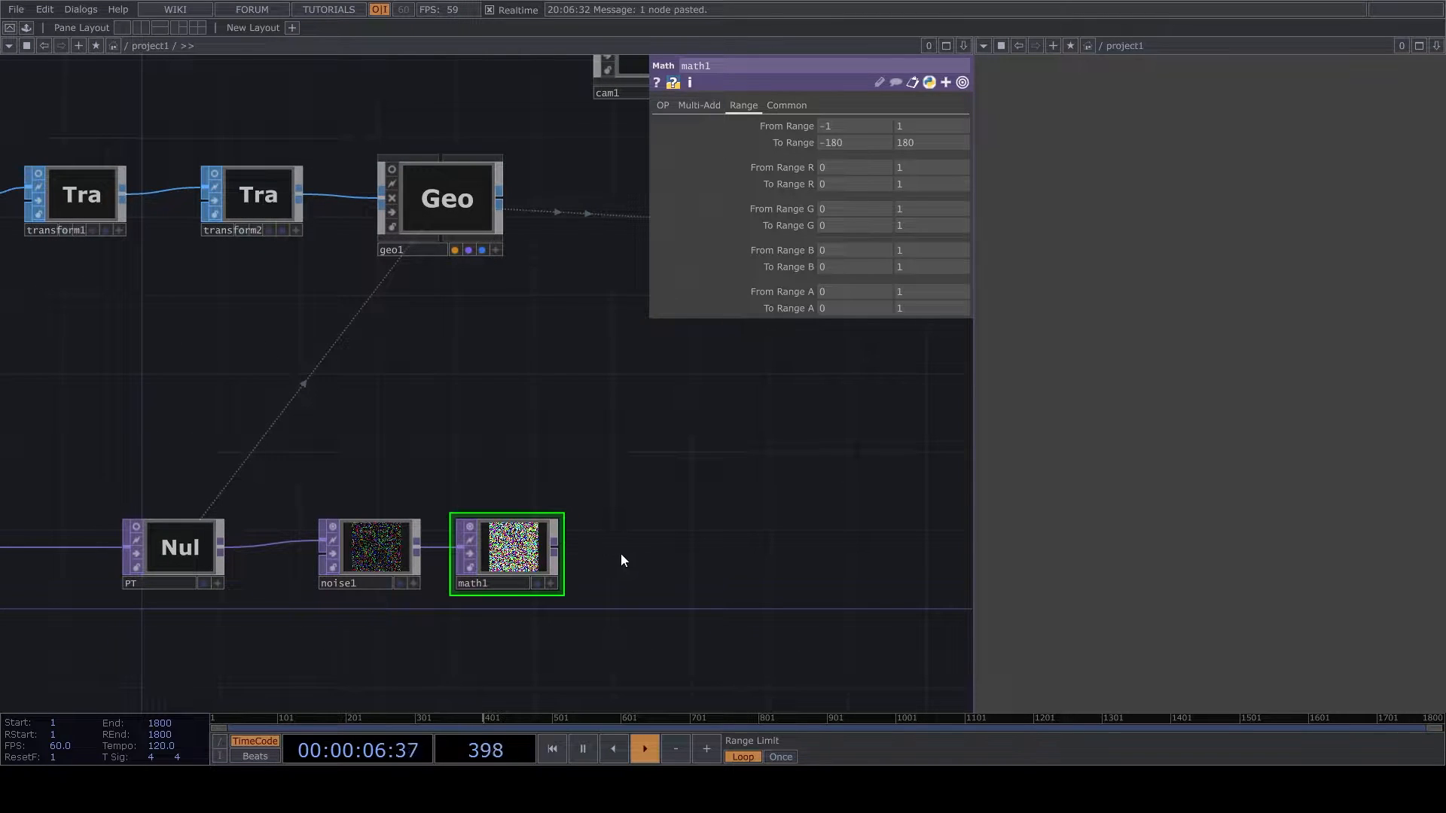
{"action": "left_click", "coordinate": [603, 495]}
{"action": "left_click", "coordinate": [666, 567]}
{"action": "left_click", "coordinate": [645, 583]}
{"action": "type", "text": "RT"}
- Turn off the viewers of noise1, math1 and RT together
{"action": "left_click_drag", "start_coordinate": [415, 663], "coordinate": [409, 658]}
{"action": "right_click_drag", "start_coordinate": [343, 635], "coordinate": [750, 477]}
{"action": "left_click", "coordinate": [642, 523]}
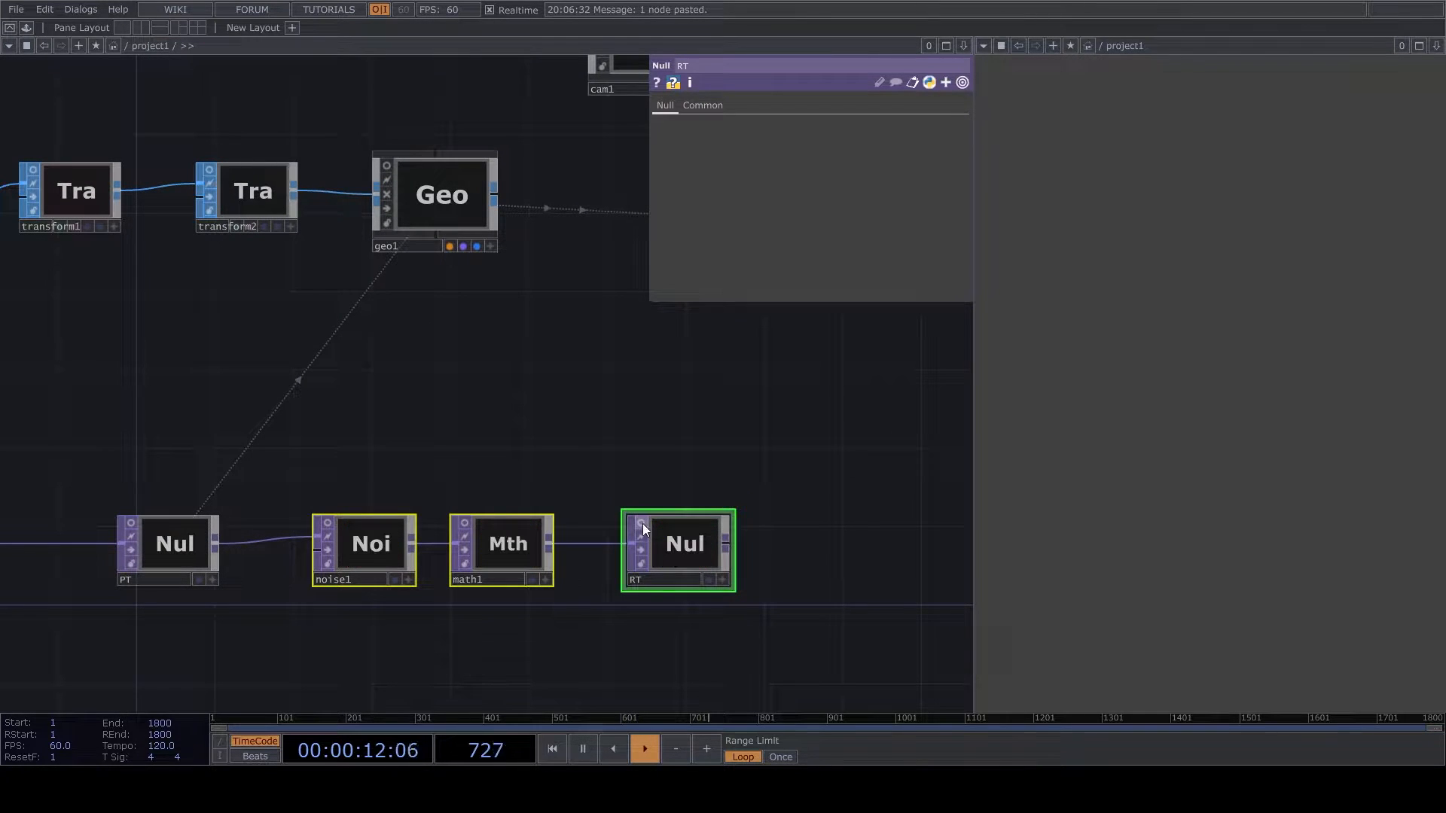
- Assign the RT null as the Rotate OP in geo1's instancing parameters
{"action": "left_click", "coordinate": [449, 203]}
{"action": "left_click_drag", "start_coordinate": [290, 341], "coordinate": [216, 329]}
{"action": "left_click_drag", "start_coordinate": [527, 509], "coordinate": [249, 394]}
{"action": "scroll", "coordinate": [299, 401], "scroll_direction": "up", "scroll_amount": 3}
{"action": "left_click", "coordinate": [383, 414]}
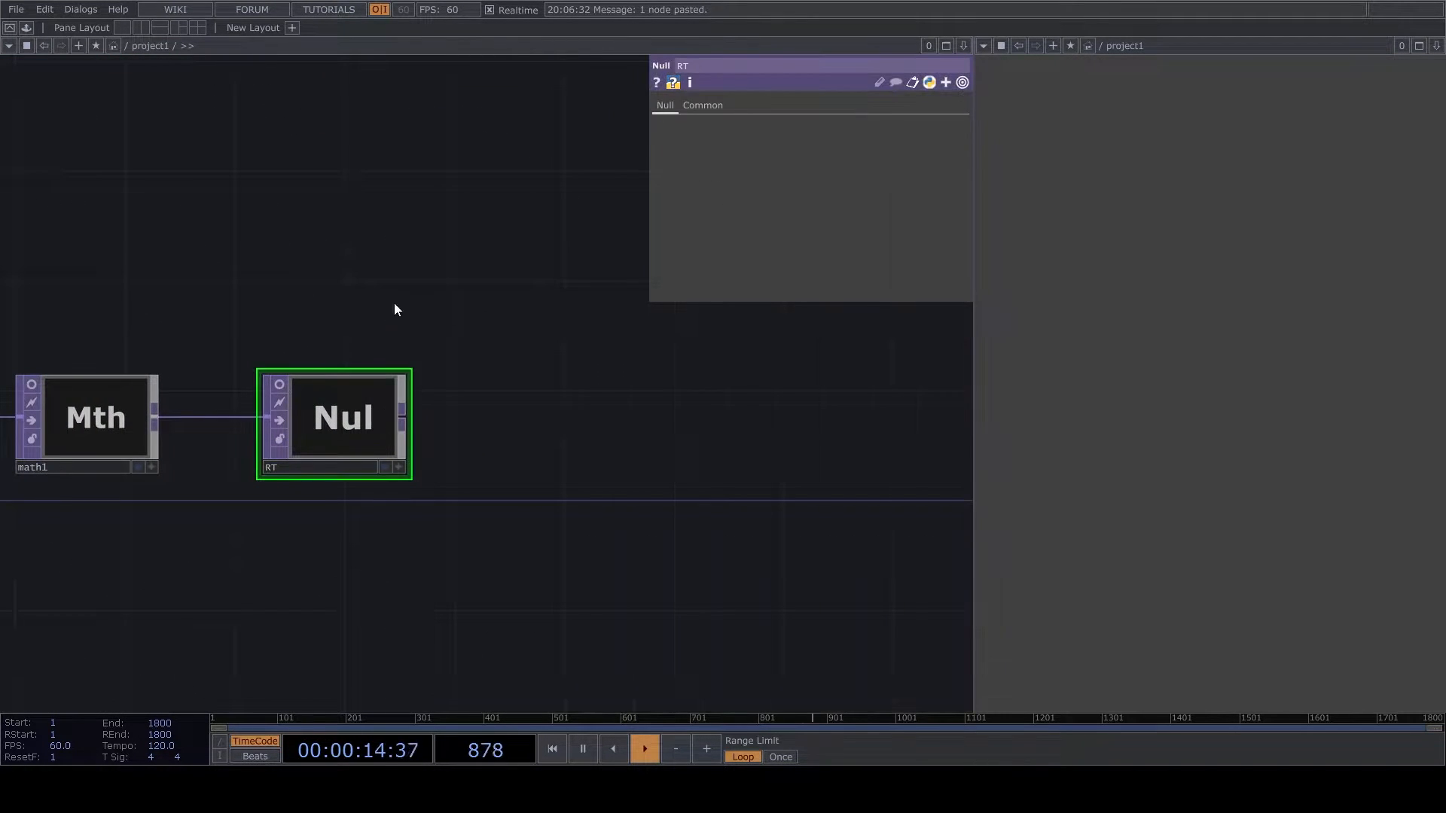
{"action": "left_click_drag", "start_coordinate": [421, 267], "coordinate": [693, 533]}
{"action": "scroll", "coordinate": [693, 533], "scroll_direction": "down", "scroll_amount": 3}
{"action": "left_click", "coordinate": [445, 316]}
{"action": "left_click_drag", "start_coordinate": [395, 396], "coordinate": [87, 203]}
{"action": "scroll", "coordinate": [368, 452], "scroll_direction": "up", "scroll_amount": 3}
{"action": "left_click_drag", "start_coordinate": [367, 454], "coordinate": [827, 341]}
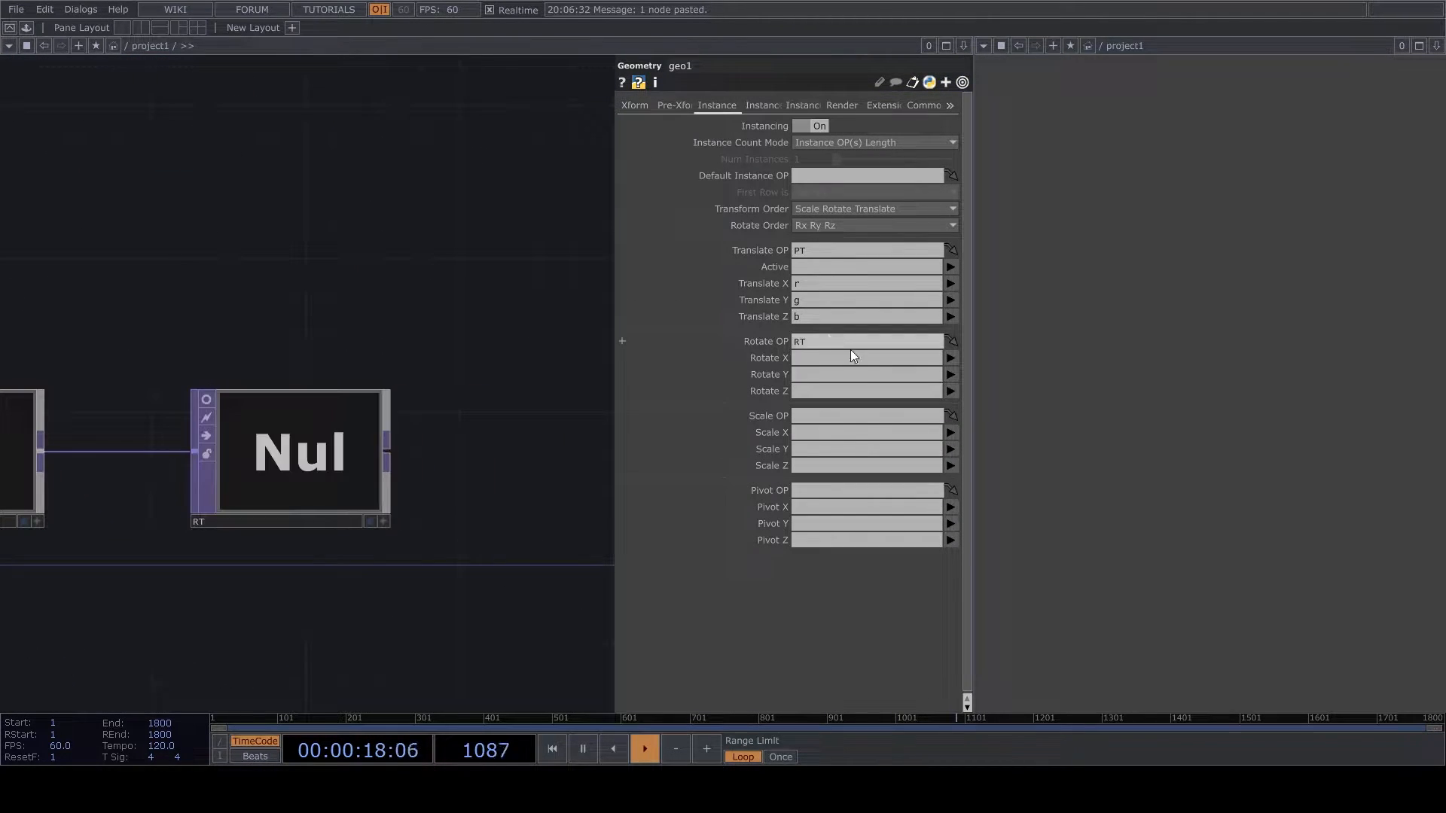
- Map geo1's instance Rotate X, Y and Z to the r, g and b channels
{"action": "left_click", "coordinate": [951, 358]}
{"action": "left_click", "coordinate": [951, 375]}
{"action": "left_click", "coordinate": [951, 374]}
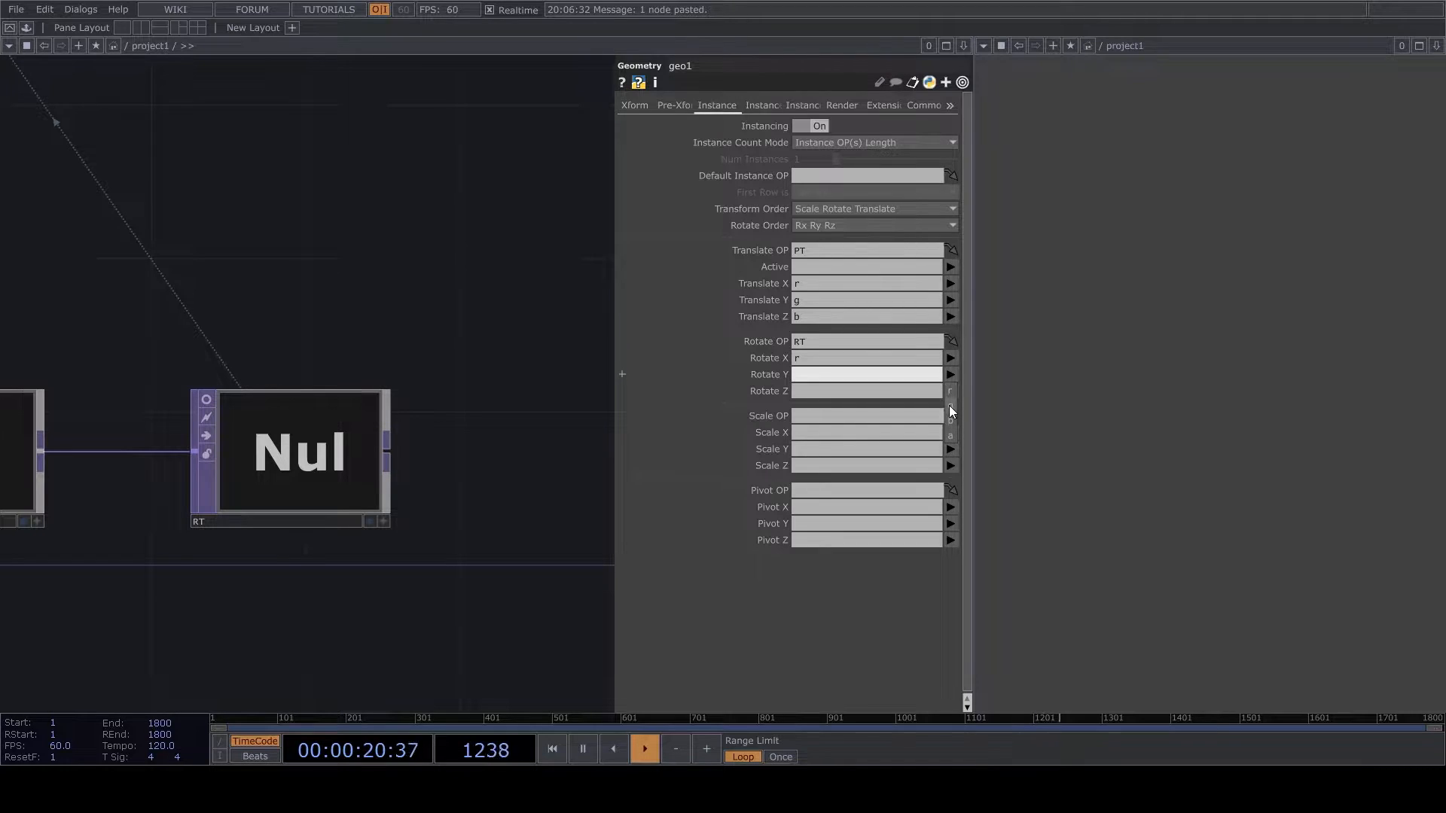
{"action": "left_click", "coordinate": [950, 391]}
{"action": "left_click", "coordinate": [946, 435]}
- Look over the network connections from geo1 and its instancing nulls back to reorder1 and the ramps
{"action": "scroll", "coordinate": [502, 390], "scroll_direction": "down", "scroll_amount": 5}
{"action": "left_click_drag", "start_coordinate": [405, 347], "coordinate": [415, 397]}
{"action": "scroll", "coordinate": [369, 486], "scroll_direction": "up", "scroll_amount": 1}
{"action": "scroll", "coordinate": [367, 490], "scroll_direction": "down", "scroll_amount": 6}
{"action": "left_click_drag", "start_coordinate": [367, 490], "coordinate": [515, 333]}
{"action": "scroll", "coordinate": [336, 376], "scroll_direction": "up", "scroll_amount": 4}
{"action": "scroll", "coordinate": [302, 431], "scroll_direction": "down", "scroll_amount": 2}
{"action": "left_click_drag", "start_coordinate": [397, 486], "coordinate": [279, 599]}
{"action": "scroll", "coordinate": [314, 601], "scroll_direction": "down", "scroll_amount": 2}
{"action": "scroll", "coordinate": [318, 603], "scroll_direction": "up", "scroll_amount": 2}
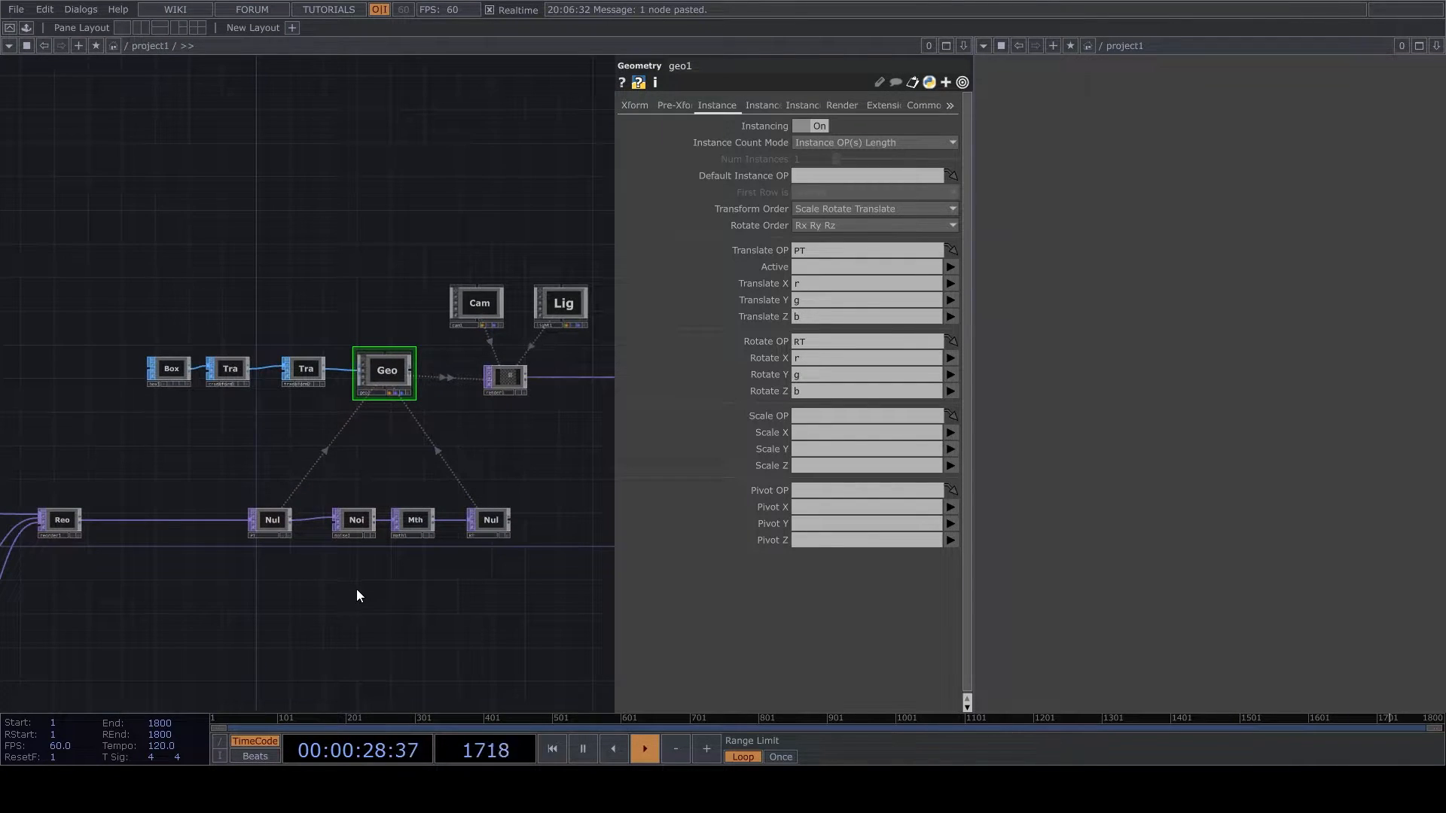
{"action": "left_click_drag", "start_coordinate": [345, 650], "coordinate": [323, 666]}
{"action": "scroll", "coordinate": [323, 666], "scroll_direction": "down", "scroll_amount": 2}
{"action": "scroll", "coordinate": [212, 585], "scroll_direction": "up", "scroll_amount": 5}
{"action": "scroll", "coordinate": [420, 578], "scroll_direction": "down", "scroll_amount": 3}
{"action": "scroll", "coordinate": [420, 578], "scroll_direction": "down", "scroll_amount": 2}
{"action": "scroll", "coordinate": [285, 616], "scroll_direction": "up", "scroll_amount": 5}
{"action": "scroll", "coordinate": [320, 435], "scroll_direction": "down", "scroll_amount": 2}
- Insert a Limit TOP between reorder1 and PT and turn off its viewer
{"action": "right_click", "coordinate": [407, 538]}
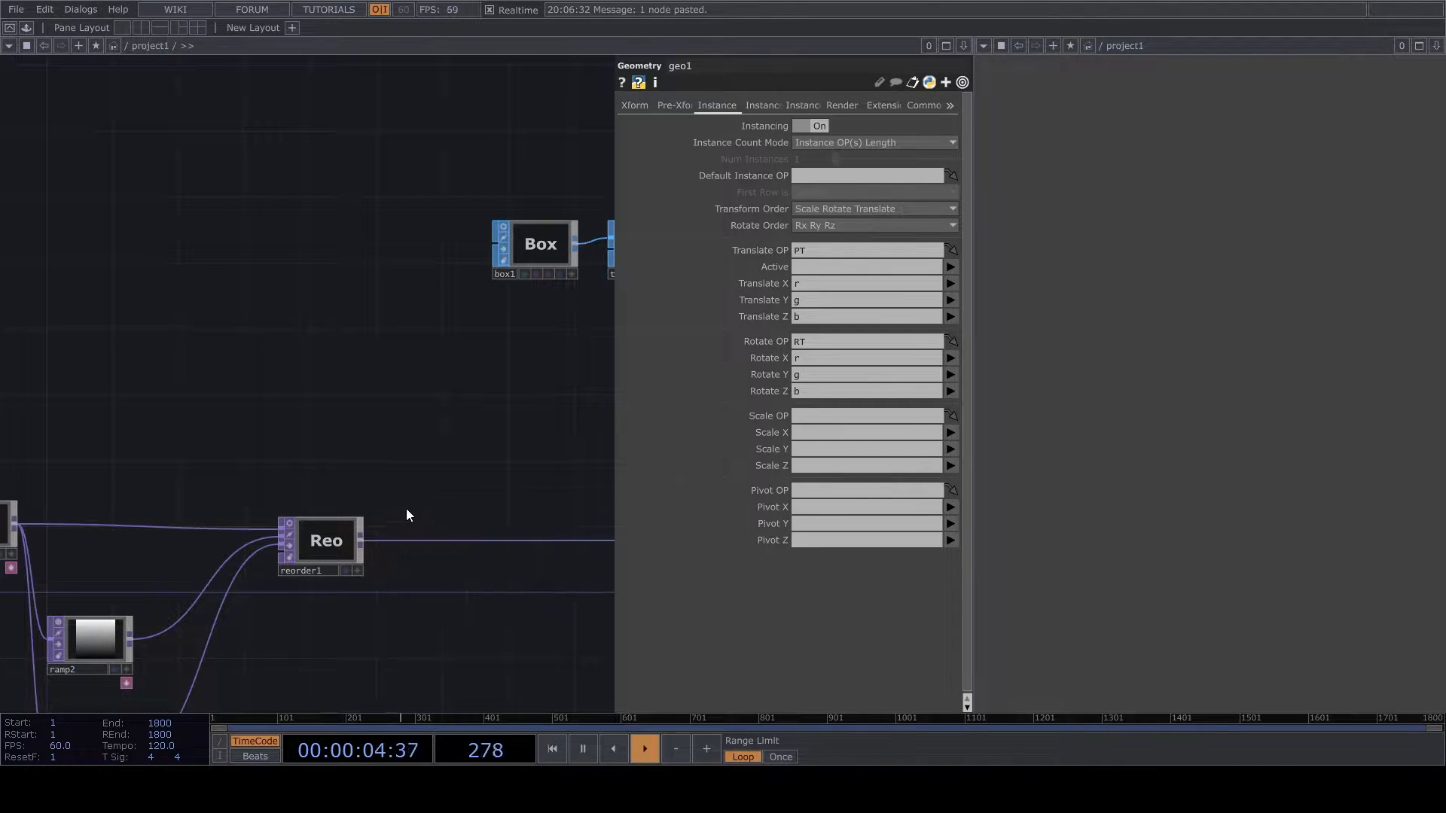
{"action": "left_click", "coordinate": [248, 579]}
{"action": "left_click", "coordinate": [453, 548]}
{"action": "scroll", "coordinate": [404, 537], "scroll_direction": "up", "scroll_amount": 2}
{"action": "left_click", "coordinate": [423, 519]}
- Examine render1's image and the geometry, camera and light nodes feeding it
{"action": "left_click_drag", "start_coordinate": [520, 459], "coordinate": [372, 546]}
{"action": "scroll", "coordinate": [372, 546], "scroll_direction": "down", "scroll_amount": 5}
{"action": "scroll", "coordinate": [612, 356], "scroll_direction": "up", "scroll_amount": 6}
{"action": "left_click_drag", "start_coordinate": [524, 409], "coordinate": [174, 377]}
{"action": "scroll", "coordinate": [175, 377], "scroll_direction": "down", "scroll_amount": 3}
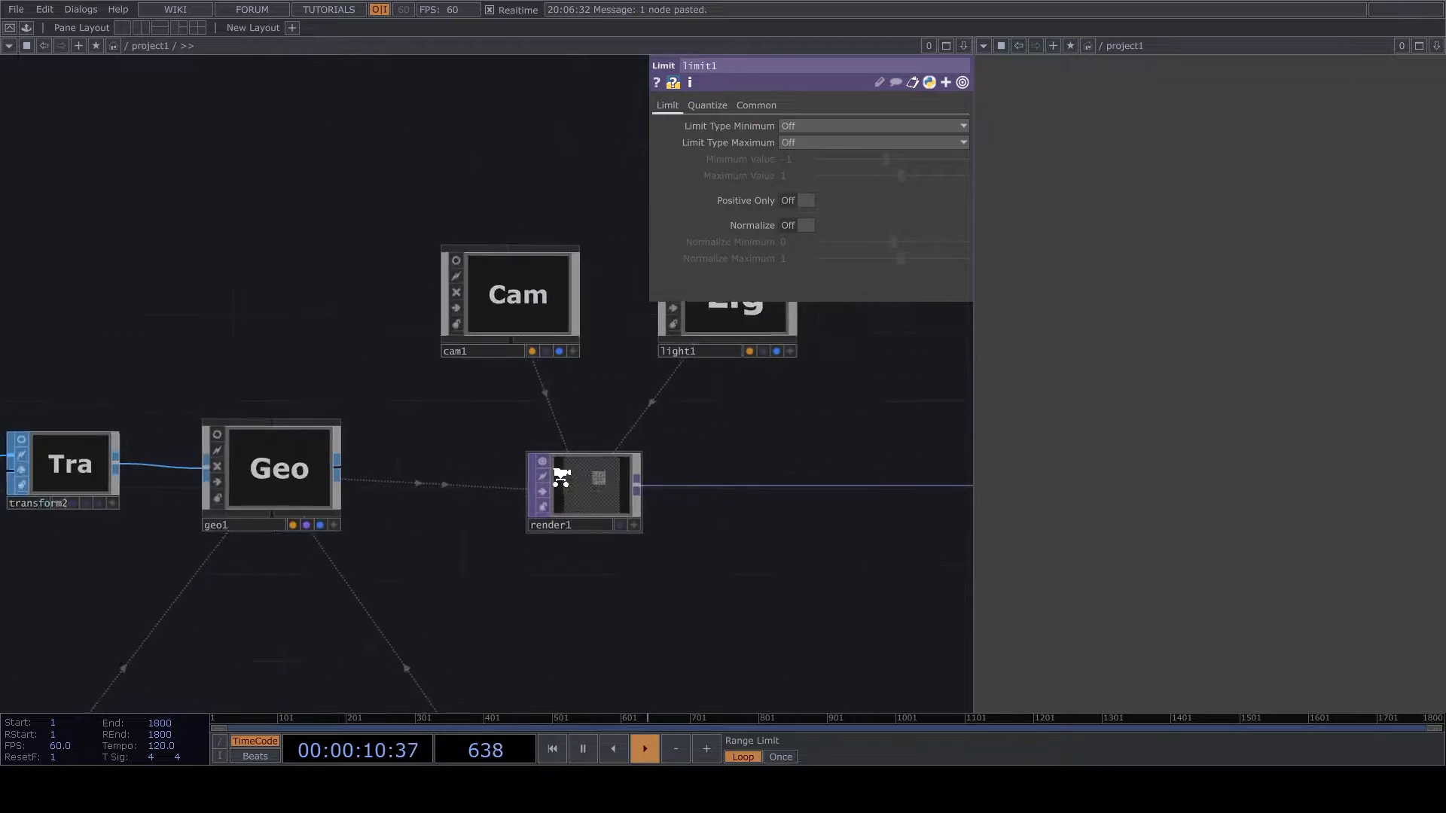
{"action": "scroll", "coordinate": [576, 483], "scroll_direction": "up", "scroll_amount": 11}
{"action": "scroll", "coordinate": [700, 419], "scroll_direction": "down", "scroll_amount": 6}
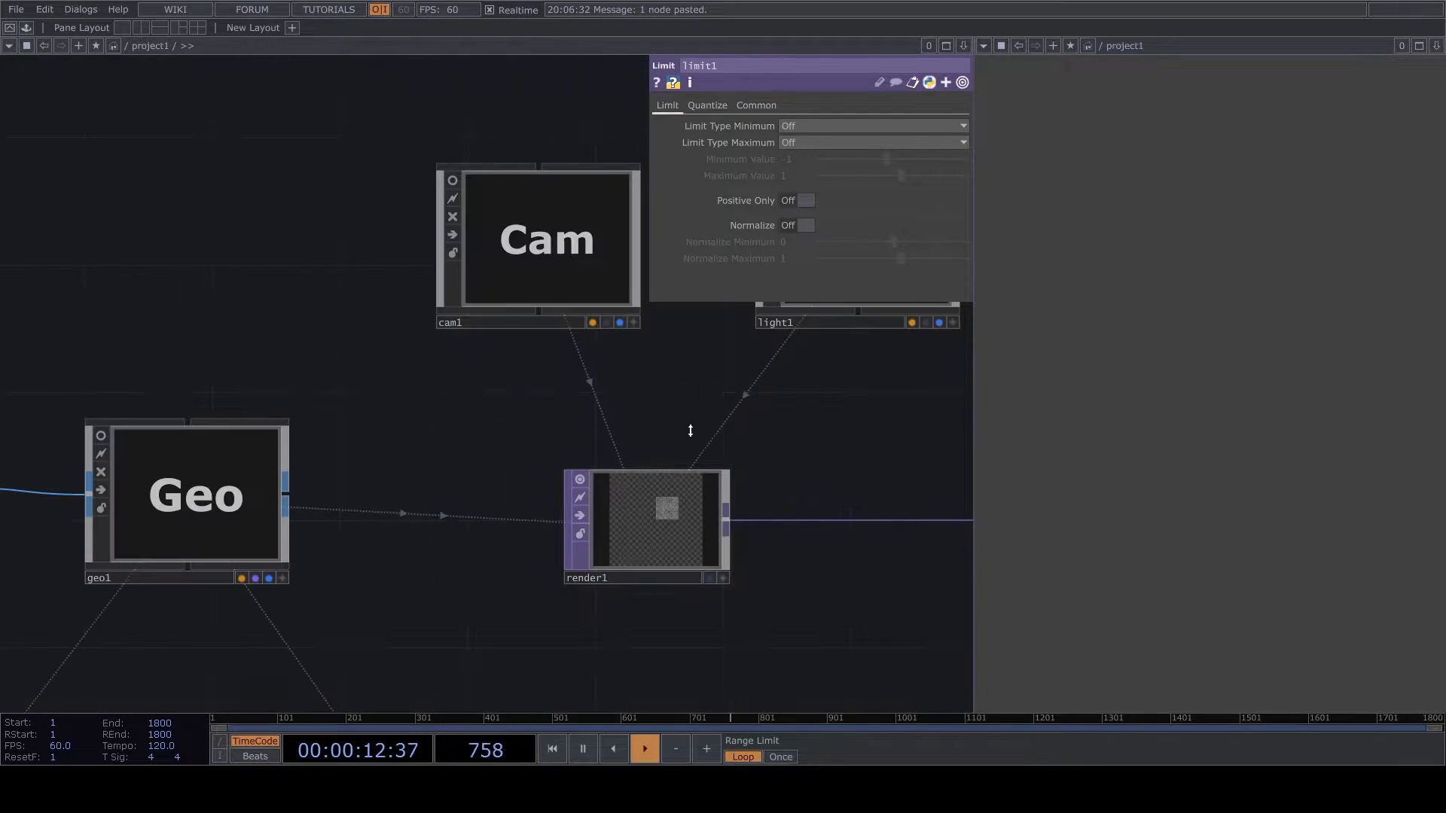
{"action": "scroll", "coordinate": [553, 517], "scroll_direction": "down", "scroll_amount": 2}
{"action": "scroll", "coordinate": [579, 492], "scroll_direction": "down", "scroll_amount": 4}
{"action": "scroll", "coordinate": [410, 517], "scroll_direction": "up", "scroll_amount": 6}
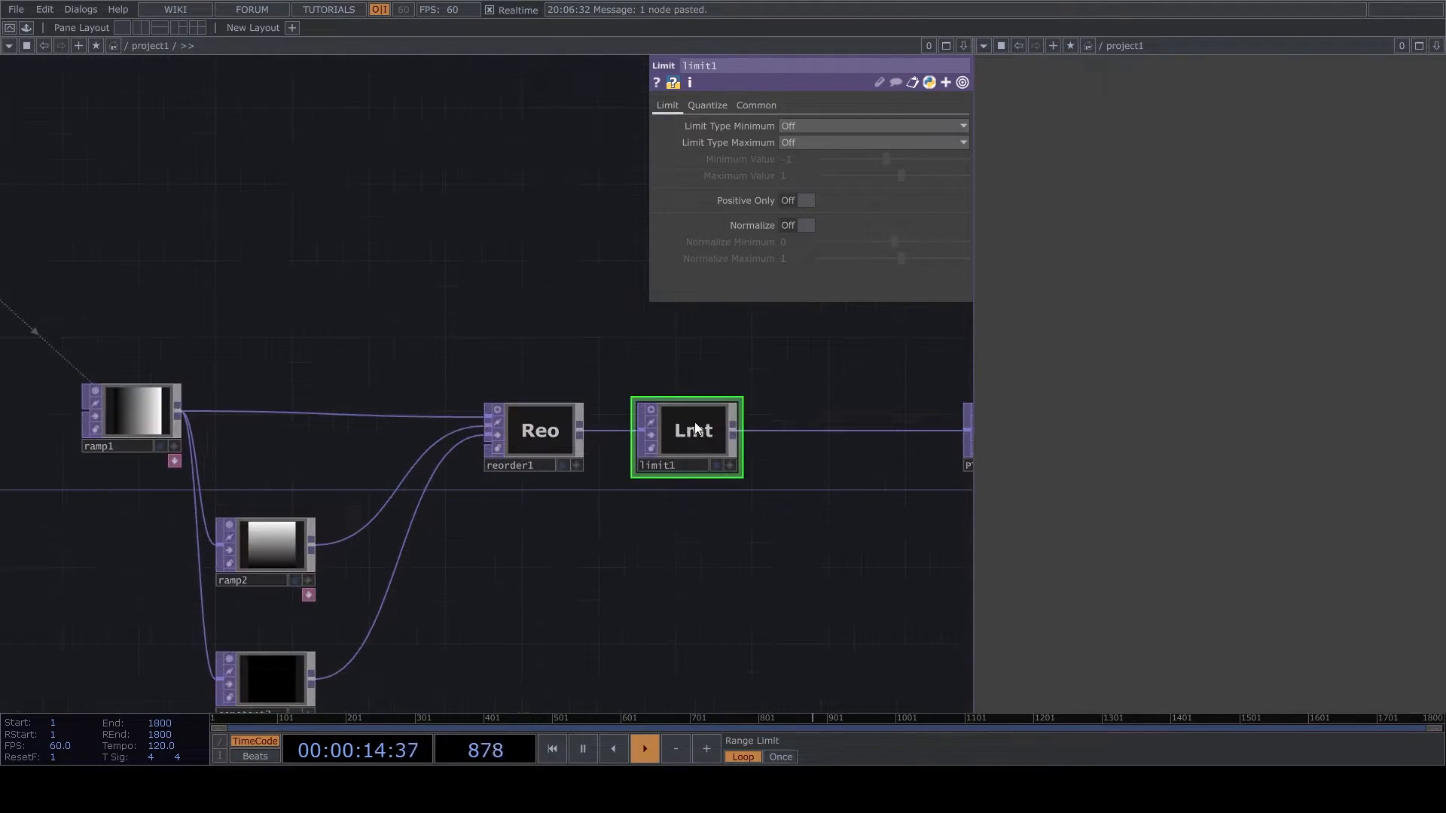
- Turn on Normalize for limit1, with a minimum of -0.1 and a maximum of 0.1
{"action": "left_click", "coordinate": [797, 225]}
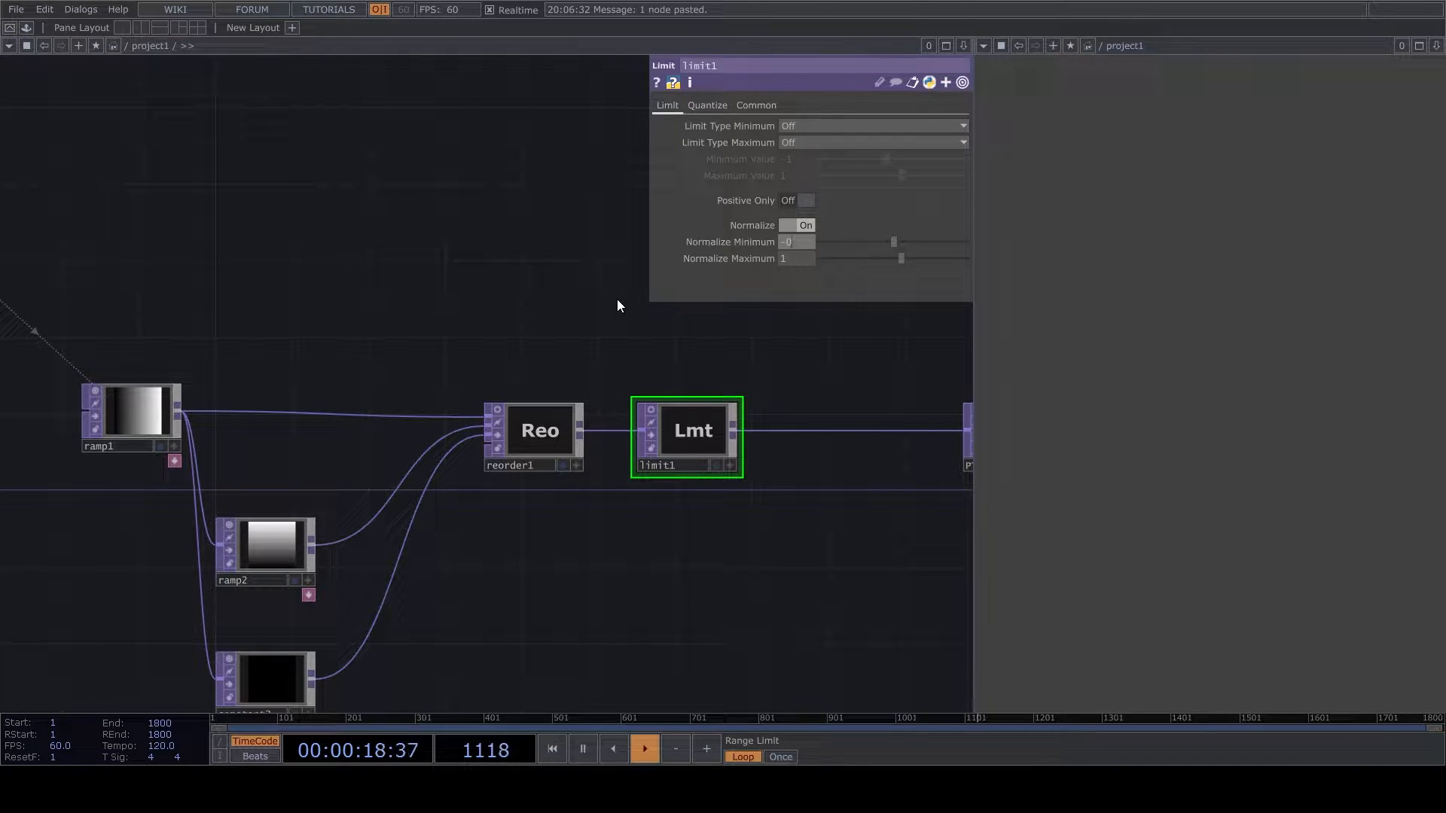
{"action": "type", "text": "1"}
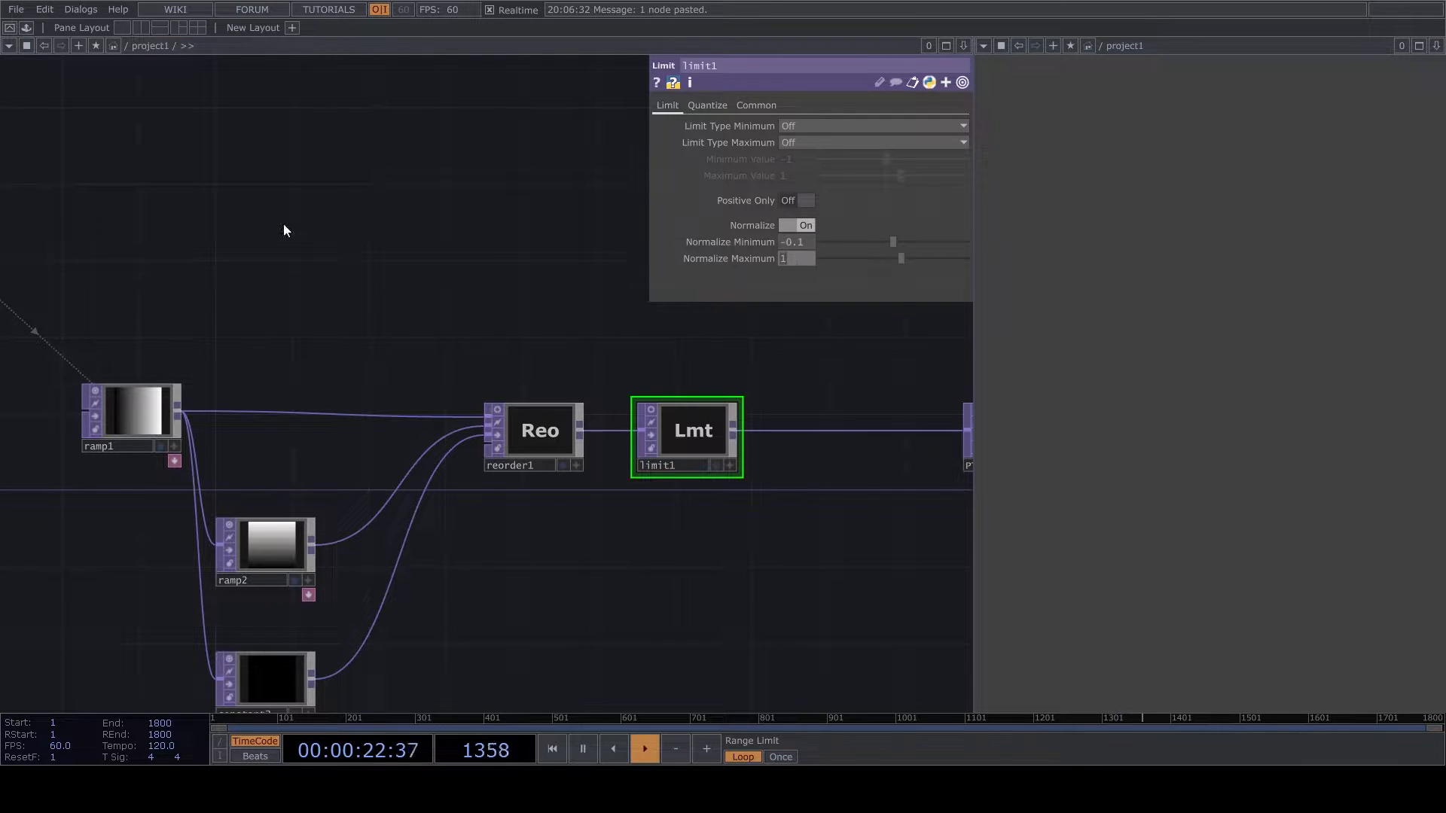
{"action": "key", "text": "Return"}
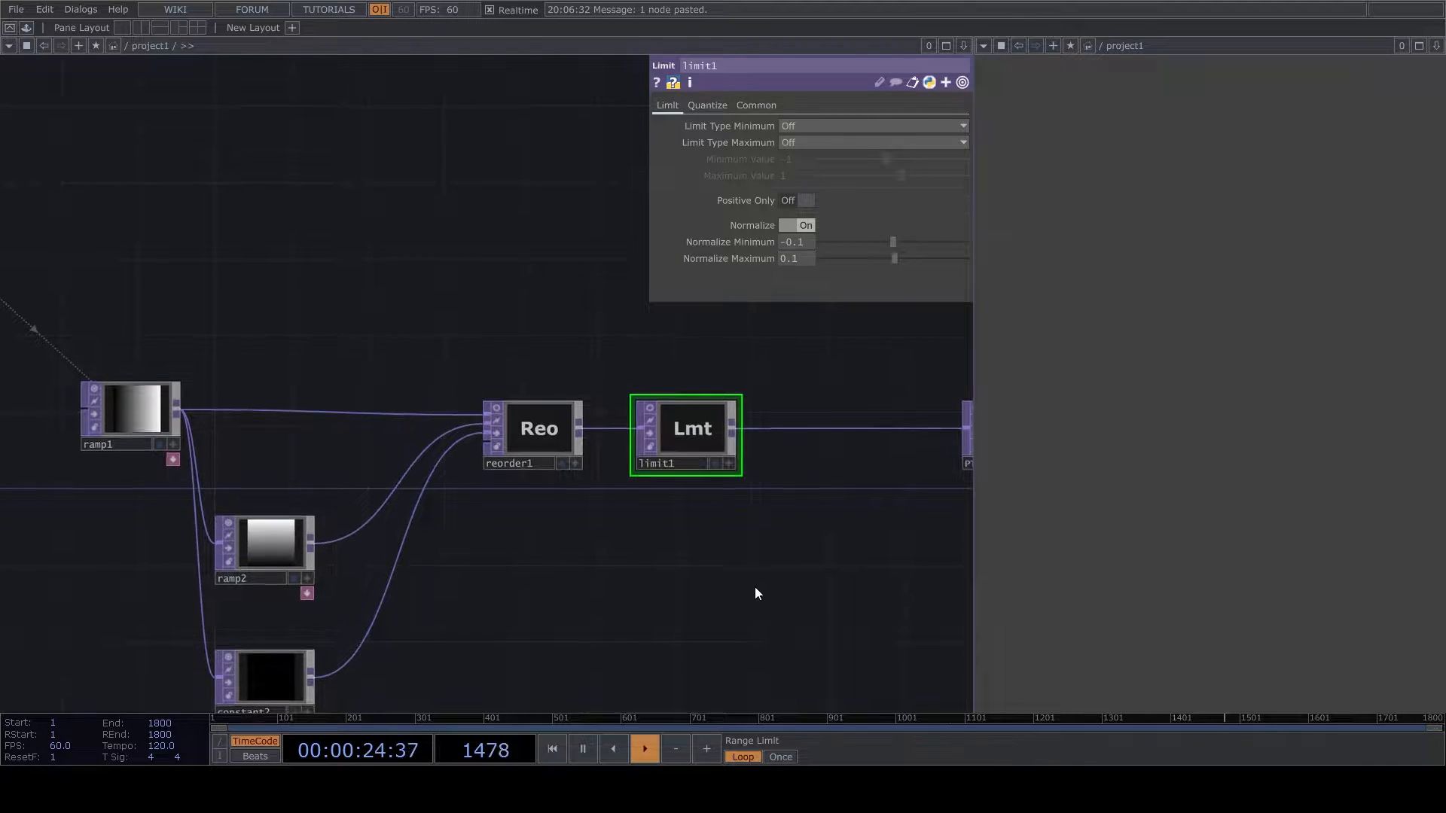
- Move PT, noise1, math1 and RT together slightly farther away from limit1
{"action": "scroll", "coordinate": [375, 569], "scroll_direction": "down", "scroll_amount": 5}
{"action": "scroll", "coordinate": [359, 574], "scroll_direction": "up", "scroll_amount": 3}
{"action": "right_click_drag", "start_coordinate": [362, 578], "coordinate": [669, 494]}
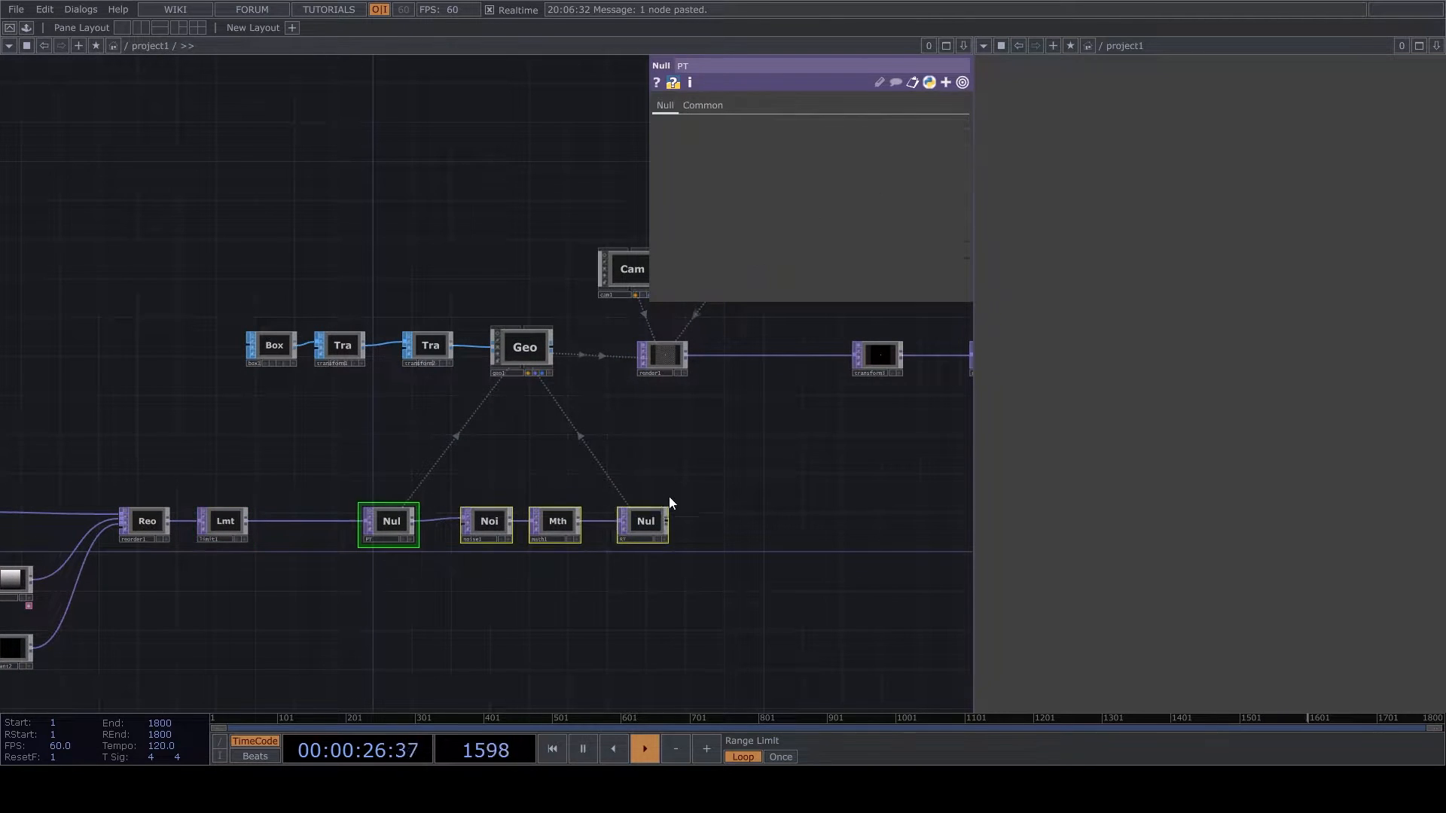
{"action": "left_click_drag", "start_coordinate": [643, 512], "coordinate": [684, 512]}
- Turn on null1's display flag and hide the background image in the network editing pane
{"action": "left_click_drag", "start_coordinate": [562, 224], "coordinate": [517, 302]}
{"action": "scroll", "coordinate": [576, 352], "scroll_direction": "up", "scroll_amount": 6}
{"action": "left_click_drag", "start_coordinate": [746, 583], "coordinate": [422, 454]}
{"action": "scroll", "coordinate": [346, 491], "scroll_direction": "down", "scroll_amount": 3}
{"action": "left_click_drag", "start_coordinate": [935, 590], "coordinate": [473, 540]}
{"action": "scroll", "coordinate": [602, 482], "scroll_direction": "up", "scroll_amount": 3}
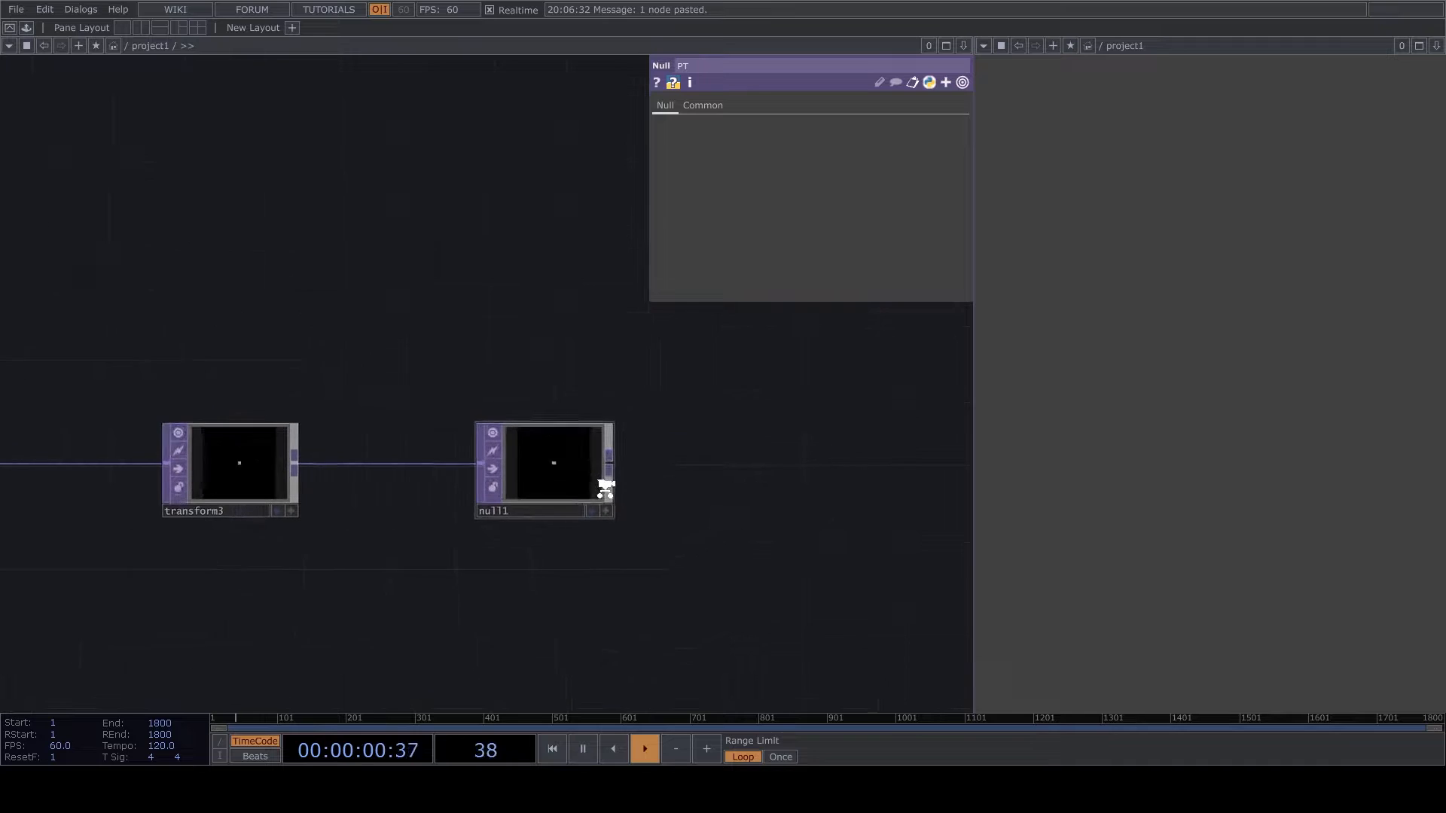
{"action": "left_click", "coordinate": [592, 513]}
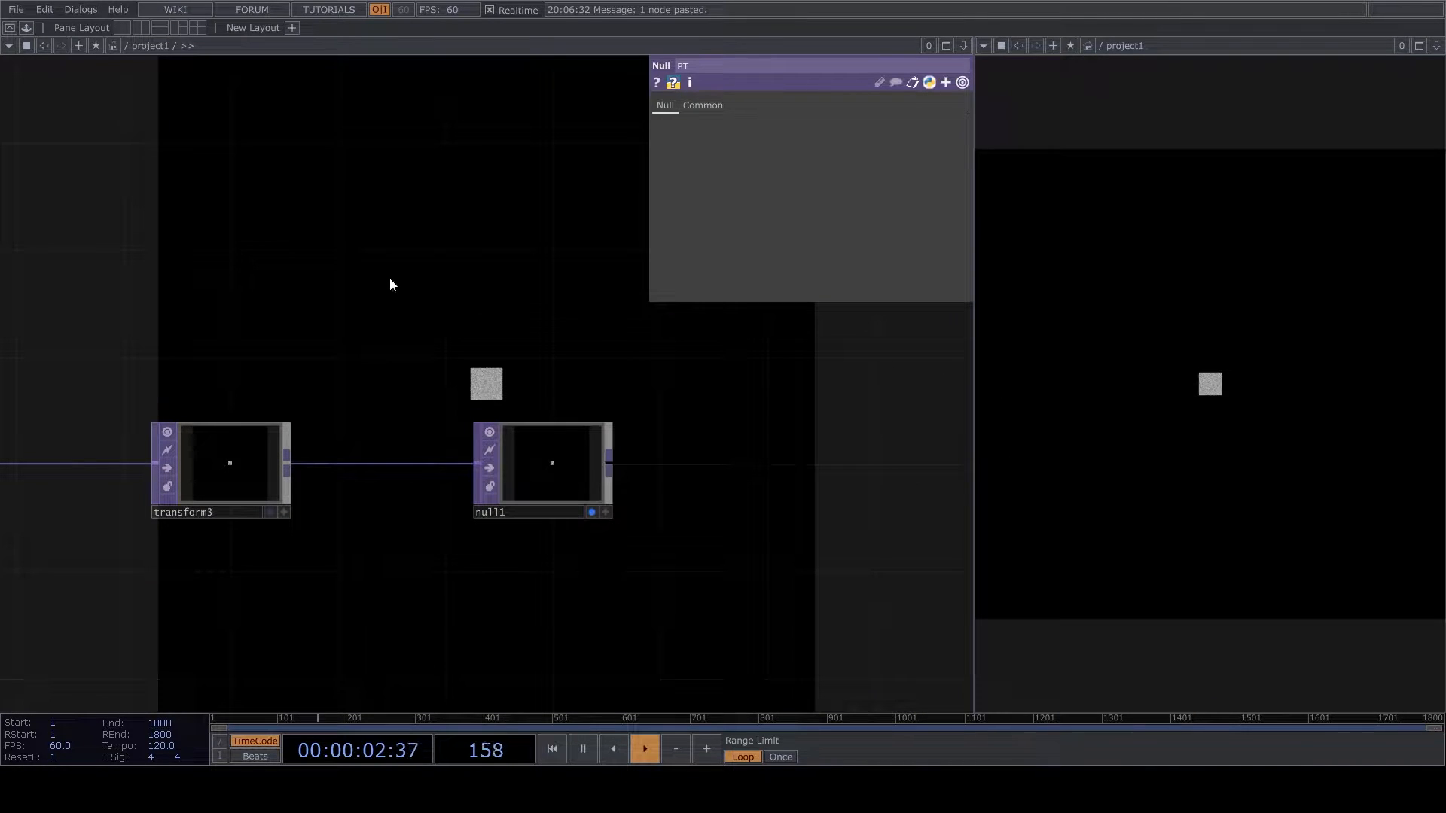
{"action": "right_click", "coordinate": [391, 284]}
{"action": "mouse_move", "coordinate": [446, 341]}
{"action": "left_click", "coordinate": [644, 452]}
- Activate cam1's viewer and orbit the camera to an oblique perspective view of the instanced plane
{"action": "left_click_drag", "start_coordinate": [468, 325], "coordinate": [953, 359]}
{"action": "scroll", "coordinate": [953, 359], "scroll_direction": "down", "scroll_amount": 5}
{"action": "scroll", "coordinate": [585, 320], "scroll_direction": "up", "scroll_amount": 10}
{"action": "left_click_drag", "start_coordinate": [785, 598], "coordinate": [827, 633]}
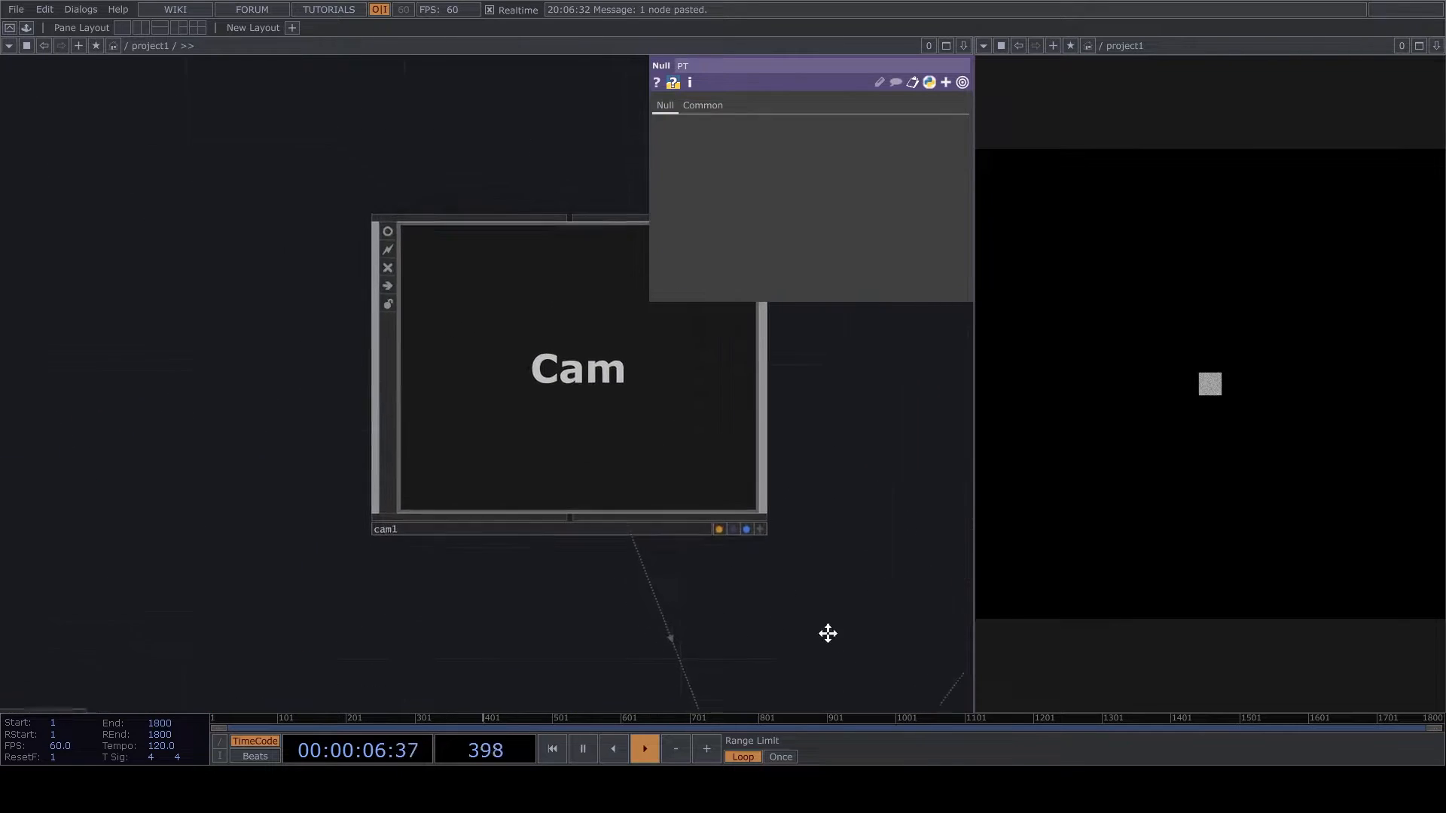
{"action": "scroll", "coordinate": [814, 595], "scroll_direction": "up", "scroll_amount": 3}
{"action": "left_click", "coordinate": [815, 580]}
{"action": "left_click_drag", "start_coordinate": [487, 373], "coordinate": [700, 346]}
{"action": "middle_click_drag", "start_coordinate": [700, 346], "coordinate": [714, 345]}
{"action": "left_click_drag", "start_coordinate": [684, 380], "coordinate": [676, 312]}
{"action": "right_click_drag", "start_coordinate": [679, 421], "coordinate": [588, 477]}
{"action": "middle_click_drag", "start_coordinate": [519, 415], "coordinate": [806, 370]}
{"action": "left_click_drag", "start_coordinate": [688, 442], "coordinate": [687, 407]}
{"action": "right_click_drag", "start_coordinate": [606, 417], "coordinate": [610, 452]}
{"action": "middle_click_drag", "start_coordinate": [541, 458], "coordinate": [620, 450]}
- Refine cam1's framing so the plane sits lower in perspective, and deactivate its viewer
{"action": "right_click", "coordinate": [622, 474]}
{"action": "left_click", "coordinate": [549, 473]}
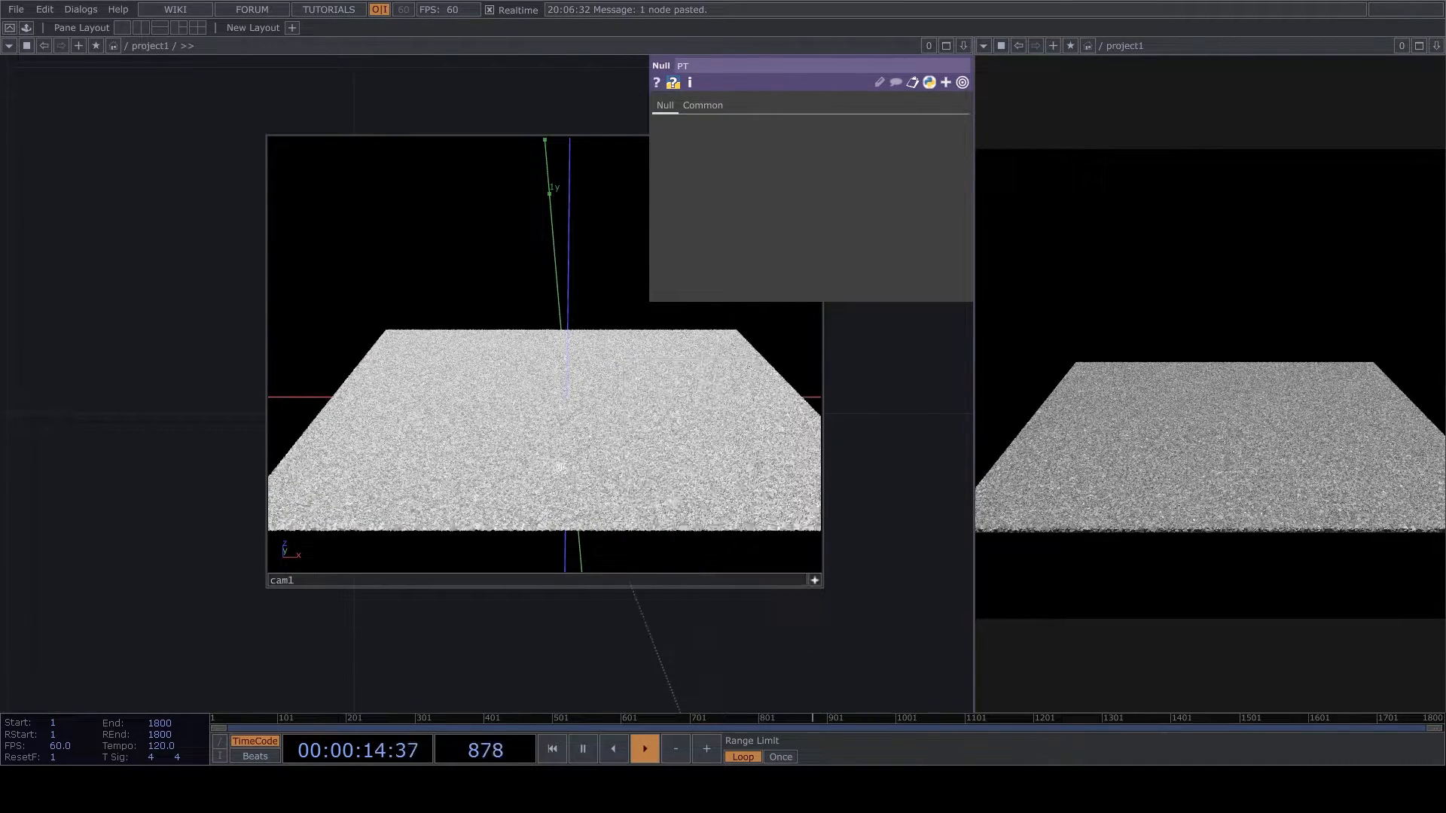
{"action": "right_click_drag", "start_coordinate": [597, 453], "coordinate": [588, 476]}
{"action": "middle_click_drag", "start_coordinate": [594, 468], "coordinate": [567, 465]}
{"action": "mouse_move", "coordinate": [571, 516]}
{"action": "left_mouse_down"}
{"action": "mouse_move", "coordinate": [572, 476]}
{"action": "mouse_move", "coordinate": [583, 540]}
{"action": "left_mouse_up"}
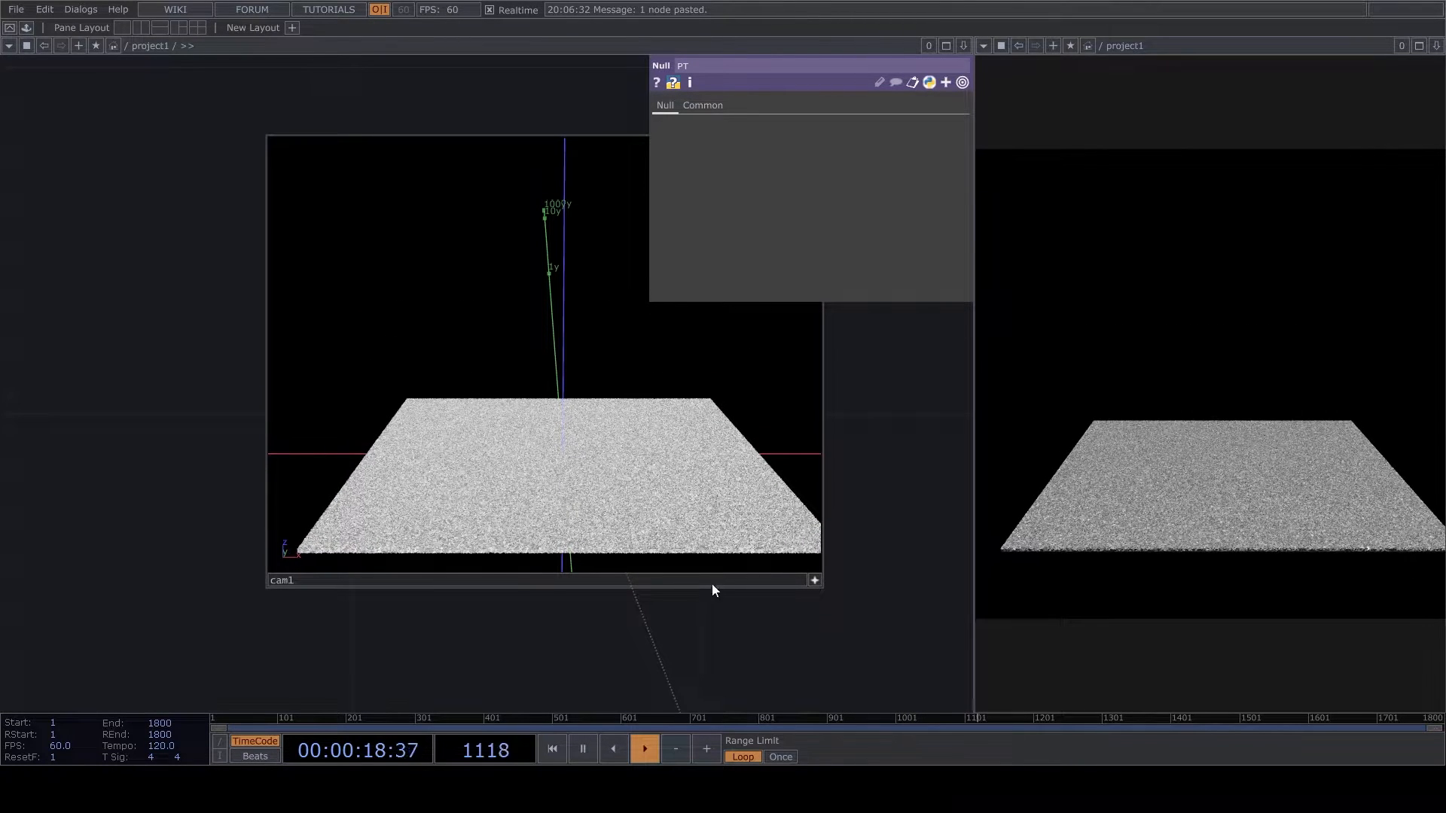
{"action": "left_click", "coordinate": [816, 582]}
- Add a Phong MAT above geo1 as the geometry's material
{"action": "left_click_drag", "start_coordinate": [838, 583], "coordinate": [733, 452]}
{"action": "scroll", "coordinate": [738, 448], "scroll_direction": "down", "scroll_amount": 8}
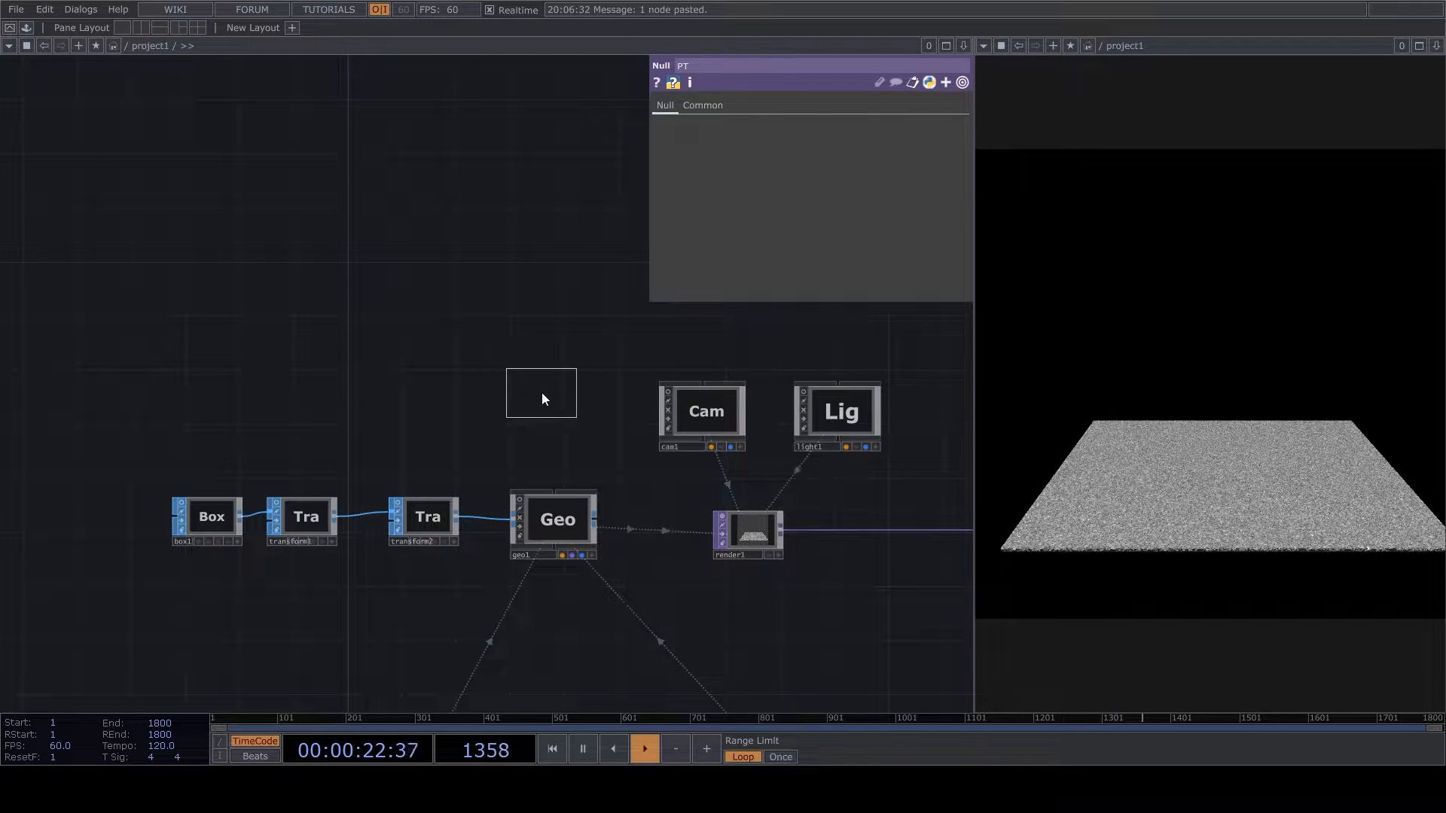
{"action": "left_click", "coordinate": [539, 391]}
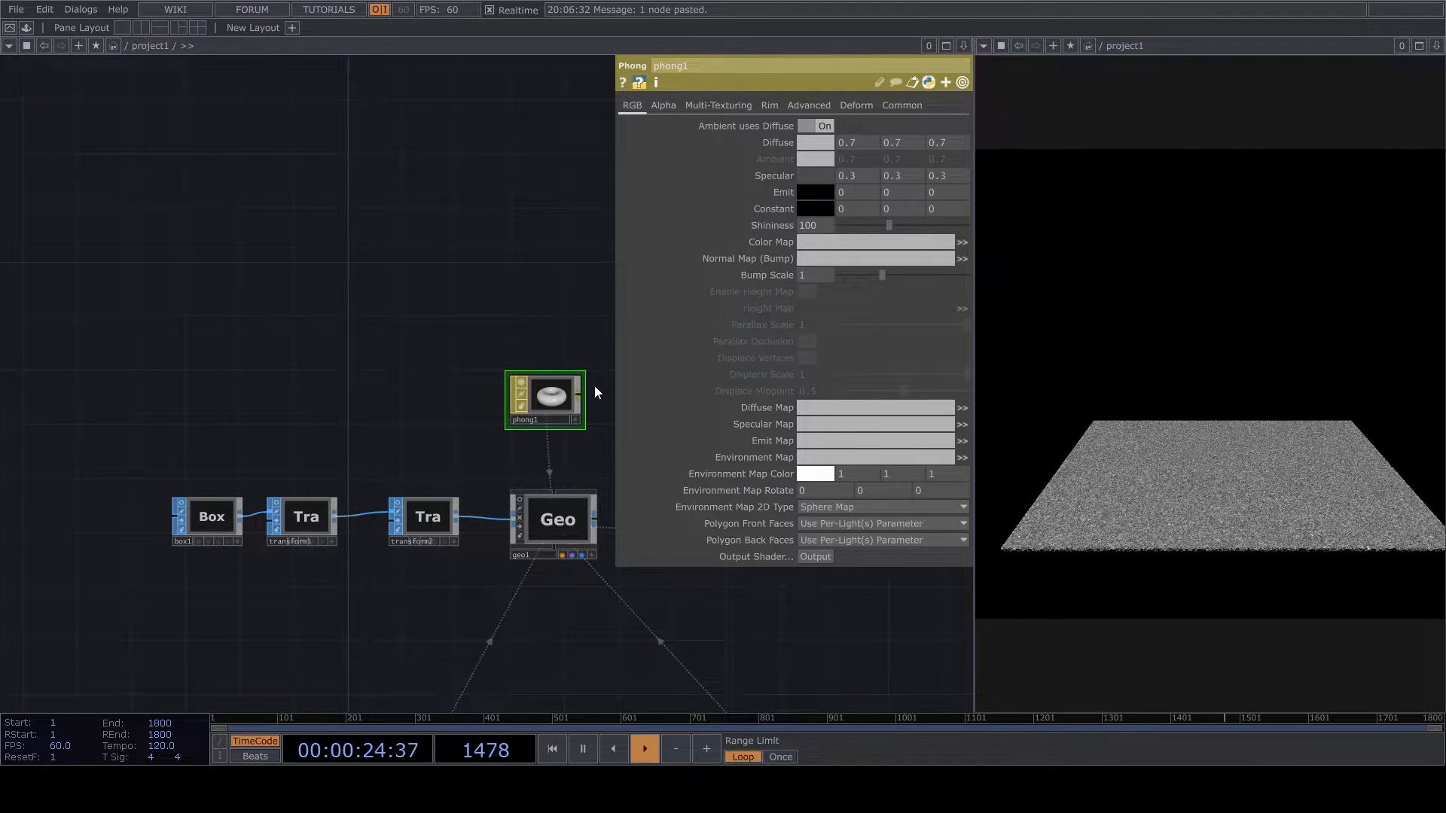
- Set phong1's diffuse color to 0.6 on all channels and its shininess to 54
{"action": "scroll", "coordinate": [527, 381], "scroll_direction": "up", "scroll_amount": 3}
{"action": "mouse_move", "coordinate": [780, 143]}
{"action": "left_mouse_down"}
{"action": "mouse_move", "coordinate": [754, 127]}
{"action": "mouse_move", "coordinate": [774, 126]}
{"action": "left_mouse_up"}
{"action": "left_click_drag", "start_coordinate": [892, 226], "coordinate": [946, 236]}
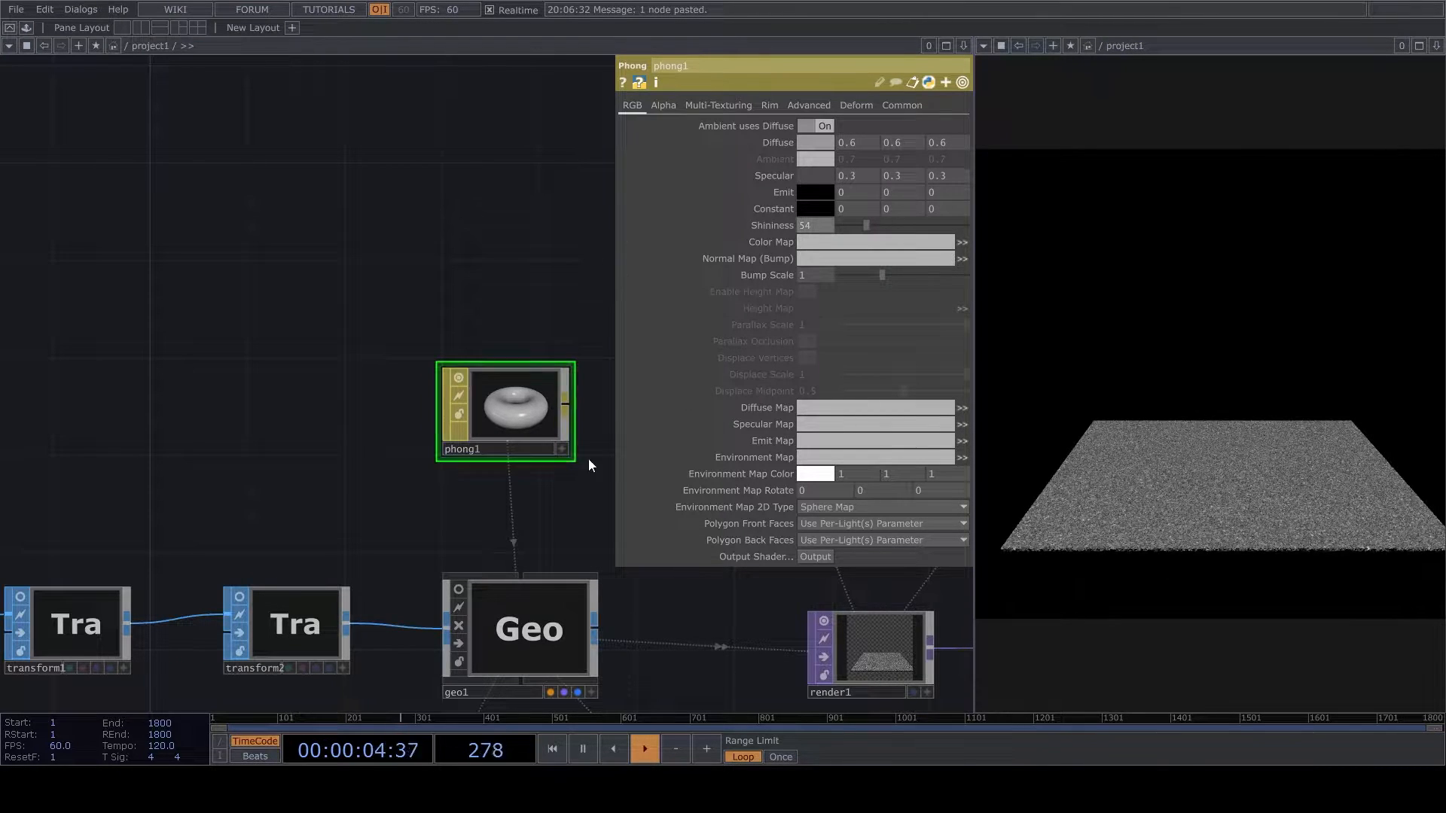
- Reactivate cam1's viewer, recentre the plane in the camera view, and deactivate the viewer
{"action": "scroll", "coordinate": [378, 468], "scroll_direction": "down", "scroll_amount": 8}
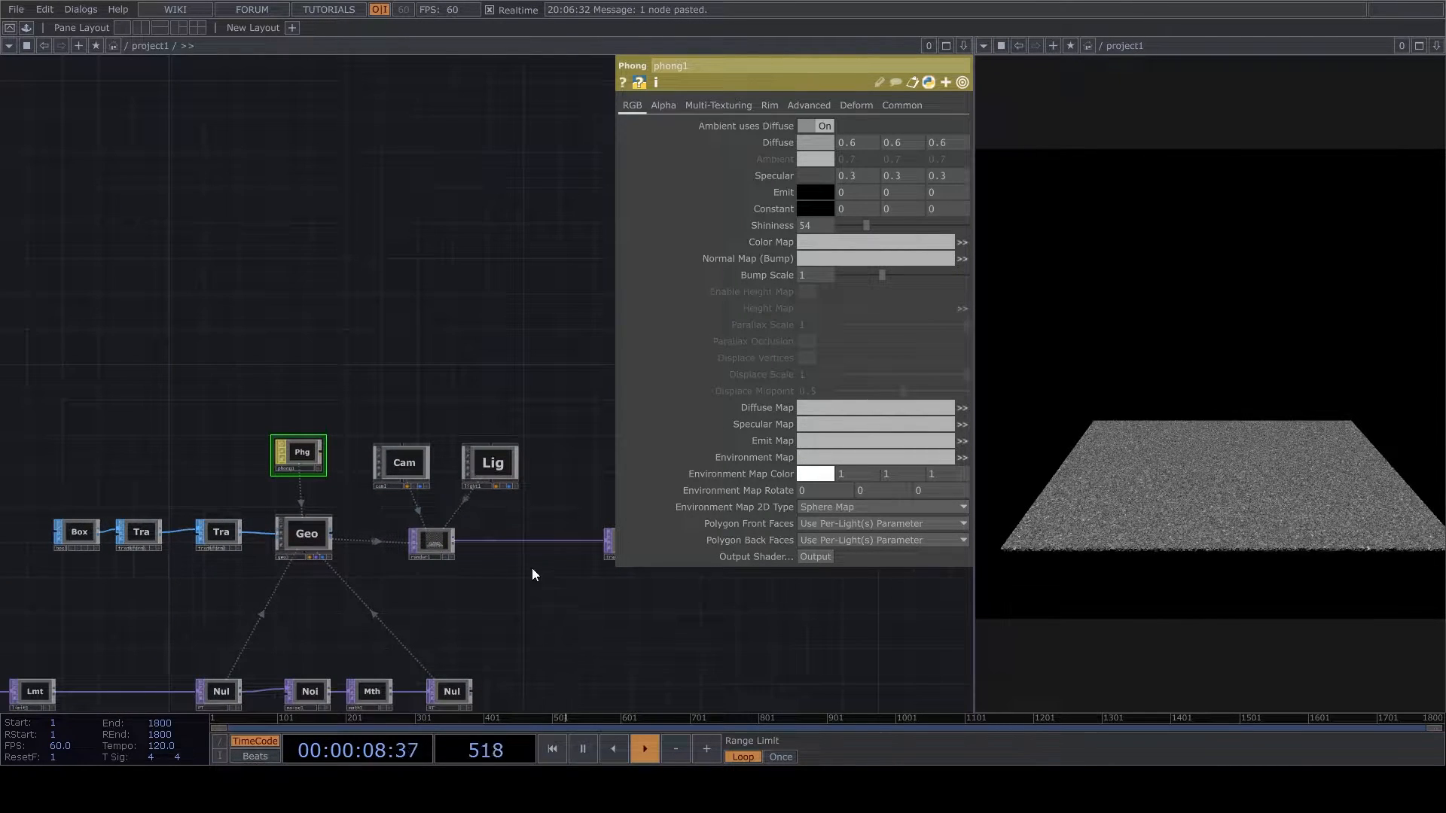
{"action": "scroll", "coordinate": [542, 493], "scroll_direction": "up", "scroll_amount": 8}
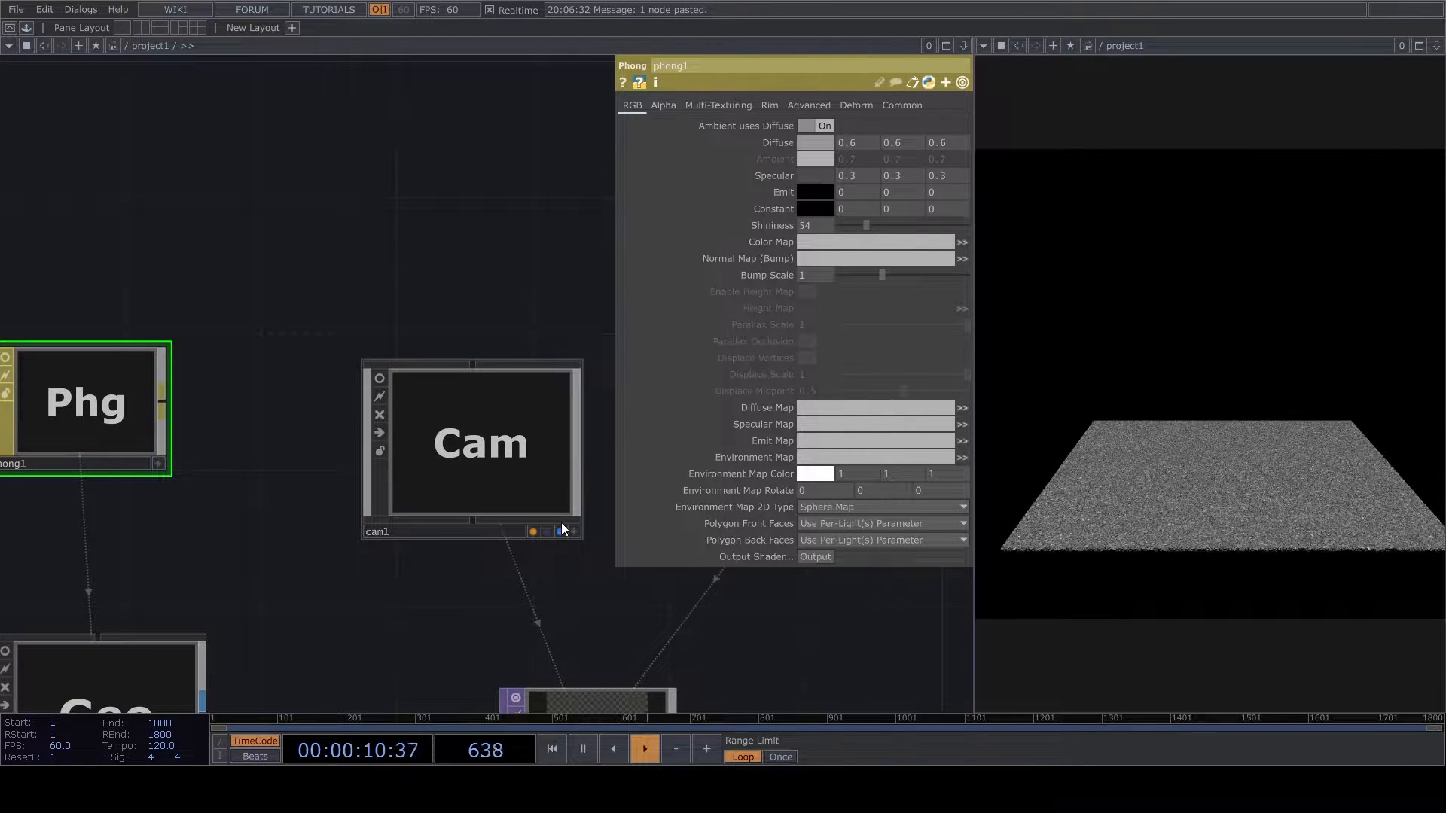
{"action": "left_click", "coordinate": [574, 531]}
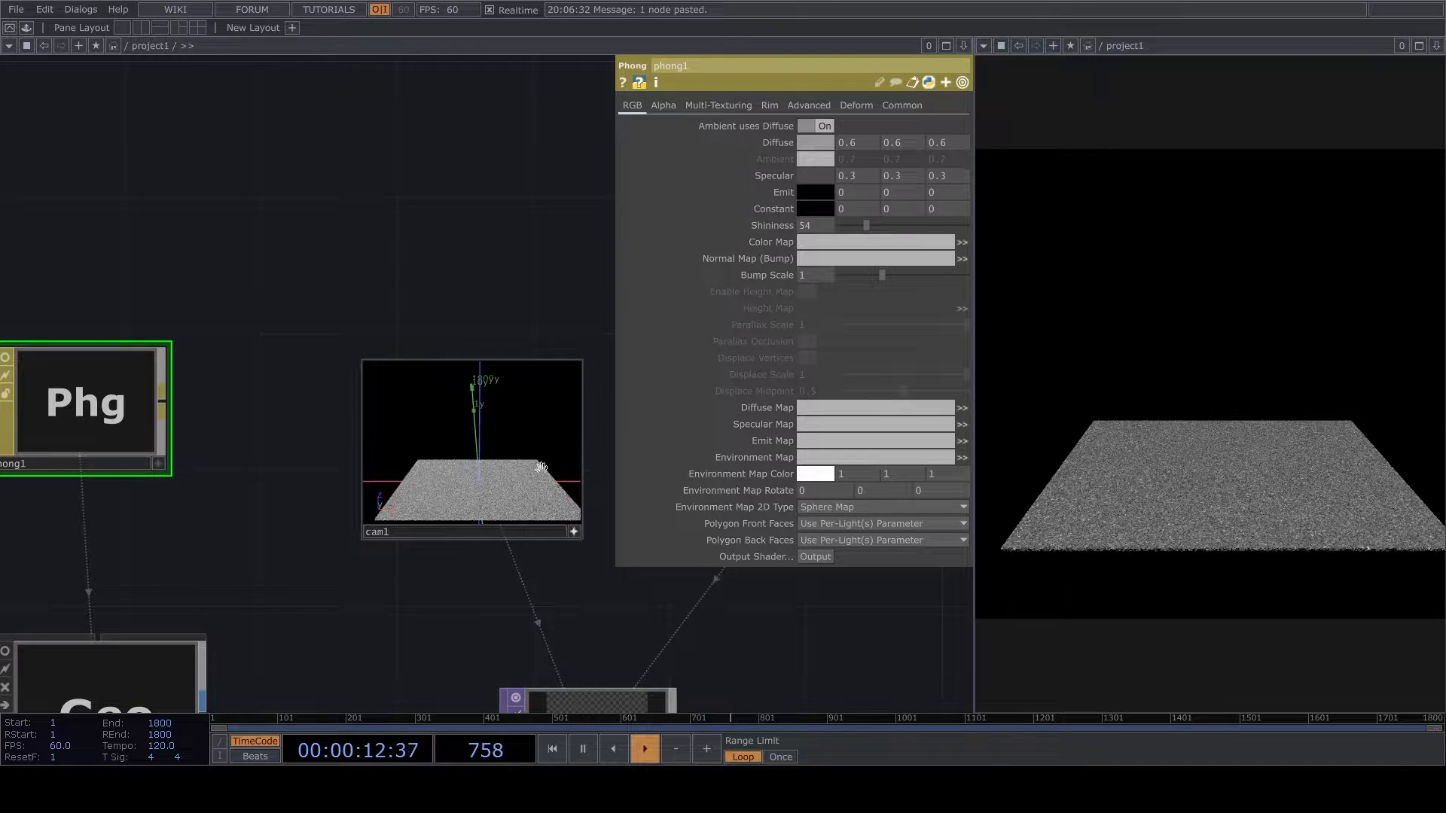
{"action": "mouse_move", "coordinate": [523, 439]}
{"action": "left_mouse_down"}
{"action": "mouse_move", "coordinate": [500, 452]}
{"action": "mouse_move", "coordinate": [476, 423]}
{"action": "mouse_move", "coordinate": [517, 443]}
{"action": "left_mouse_up"}
{"action": "right_click", "coordinate": [517, 443]}
{"action": "left_click", "coordinate": [578, 527]}
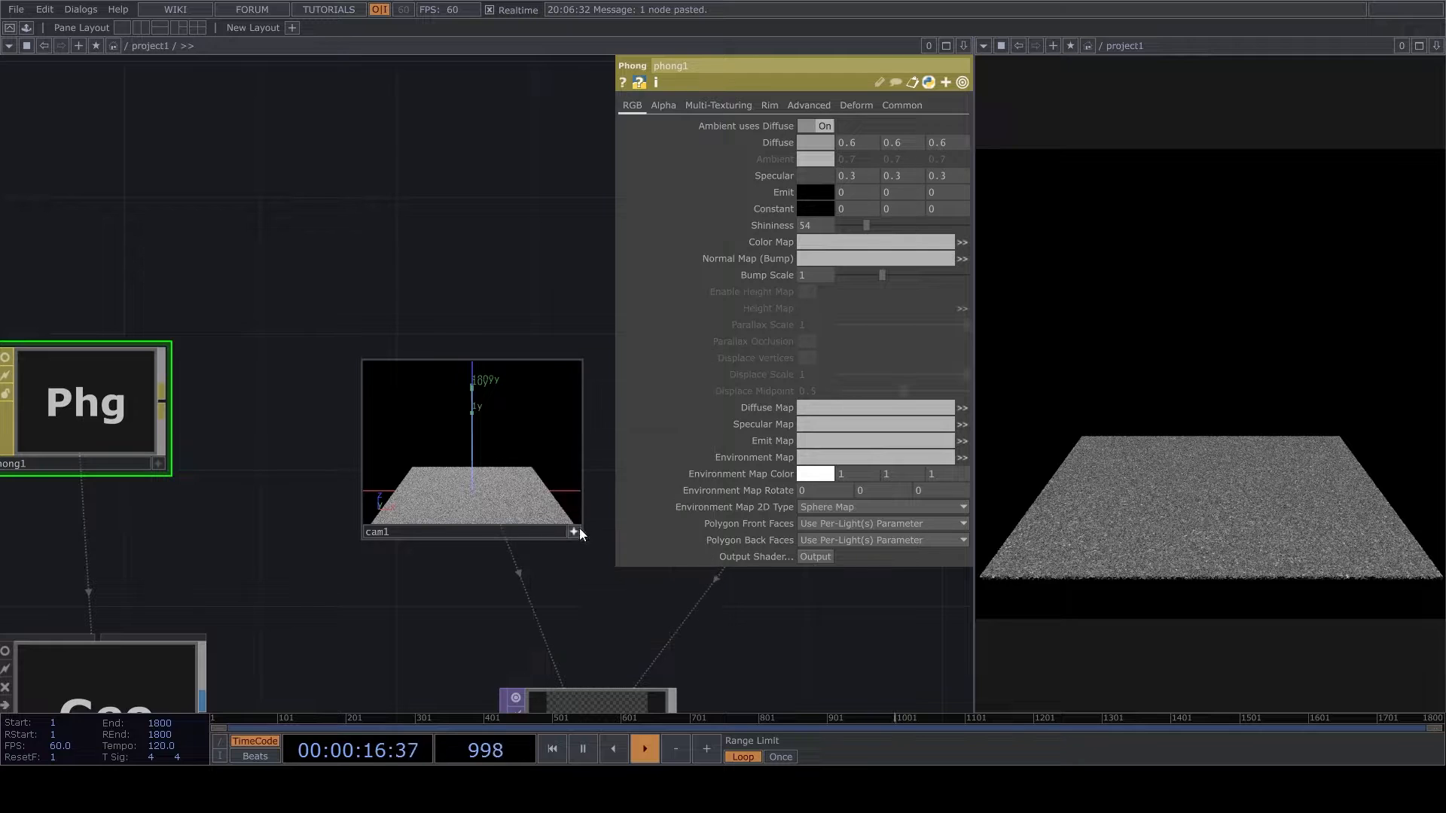
{"action": "left_click", "coordinate": [574, 531]}
- Turn off the viewers of ramp1, ramp2 and constant2
{"action": "scroll", "coordinate": [621, 387], "scroll_direction": "down", "scroll_amount": 3}
{"action": "scroll", "coordinate": [621, 388], "scroll_direction": "down", "scroll_amount": 3}
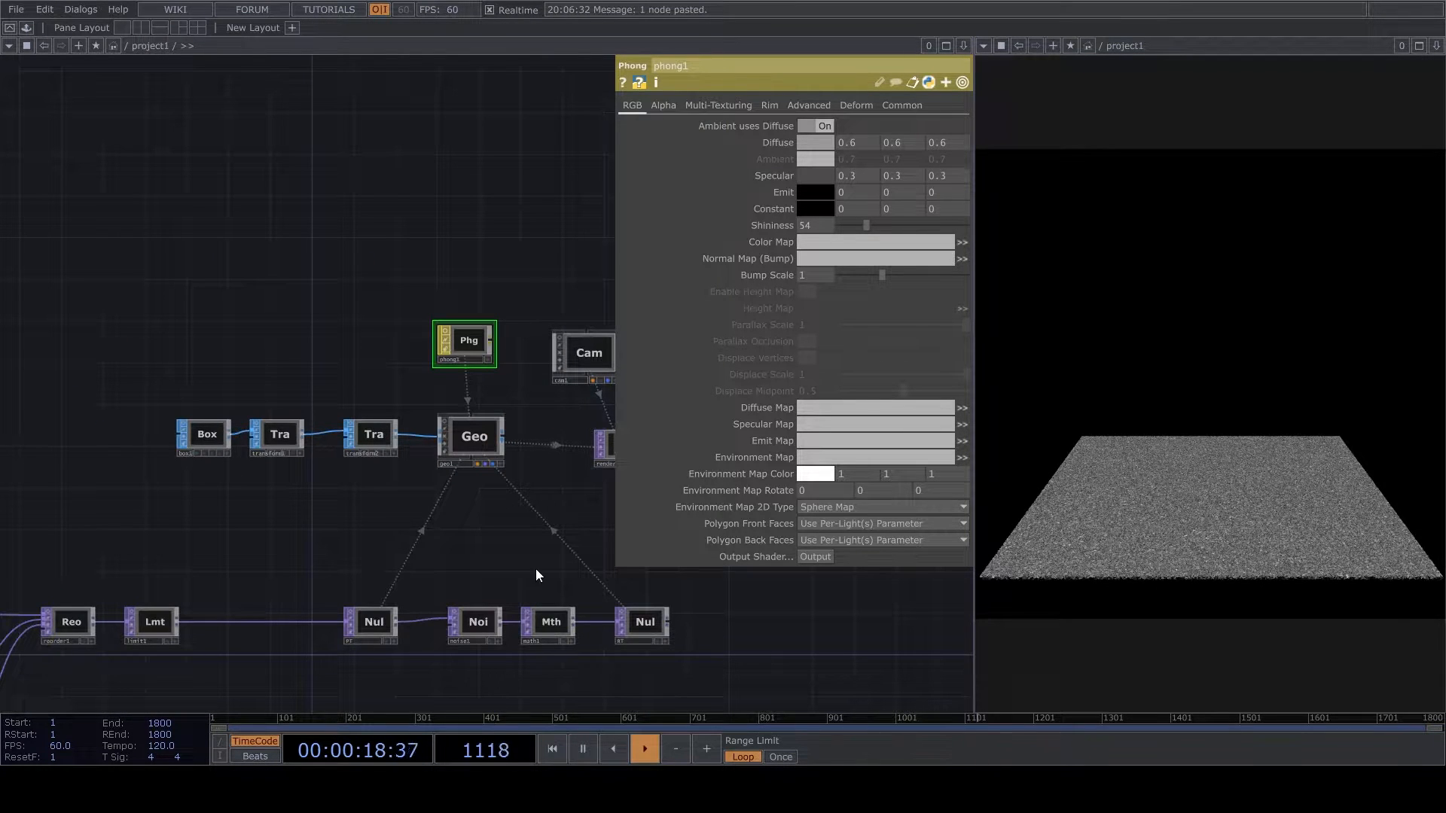
{"action": "left_click_drag", "start_coordinate": [417, 531], "coordinate": [512, 506]}
{"action": "scroll", "coordinate": [458, 646], "scroll_direction": "down", "scroll_amount": 5}
{"action": "scroll", "coordinate": [458, 646], "scroll_direction": "up", "scroll_amount": 6}
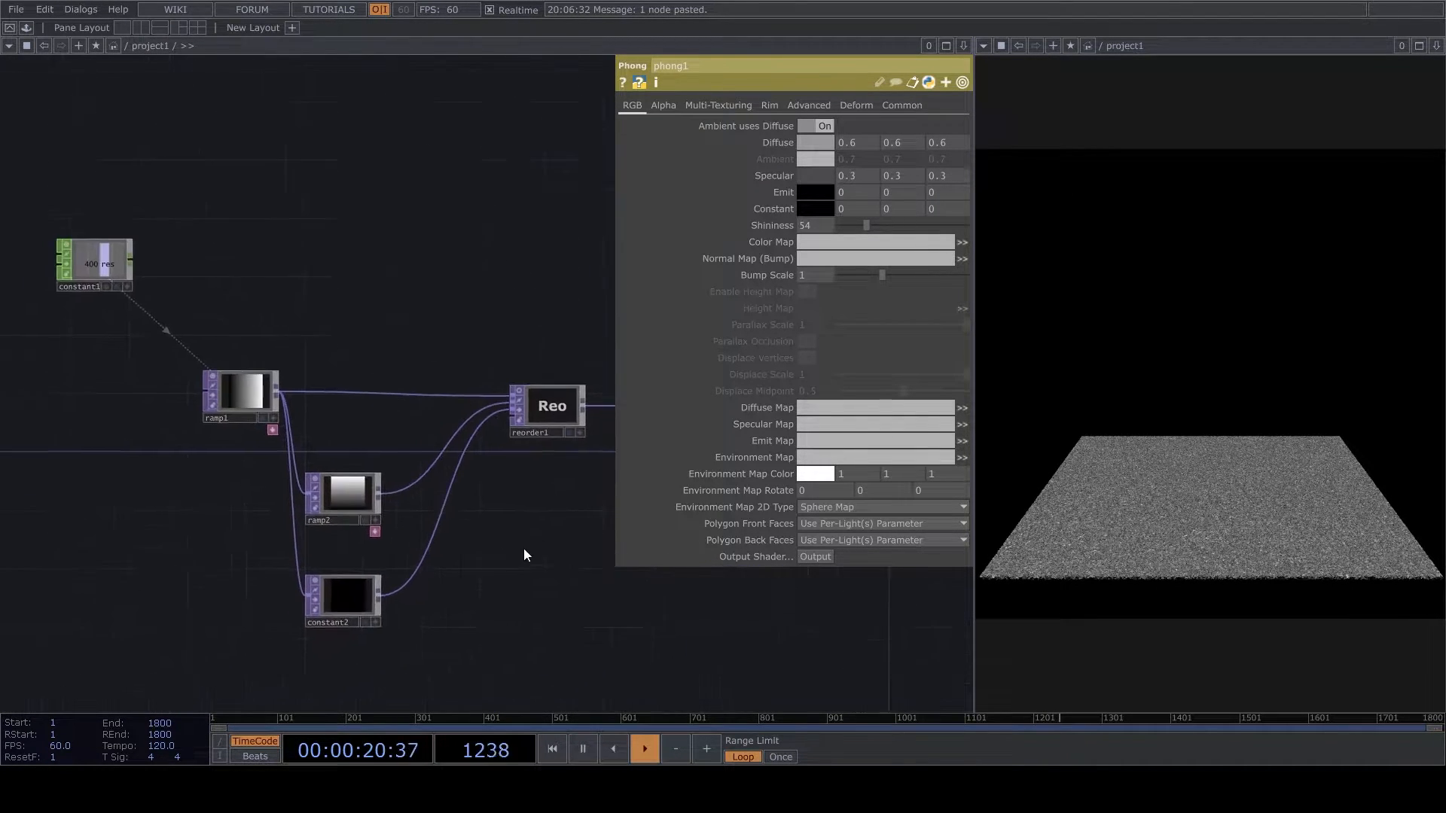
{"action": "left_click_drag", "start_coordinate": [362, 634], "coordinate": [632, 325]}
{"action": "left_click", "coordinate": [495, 342]}
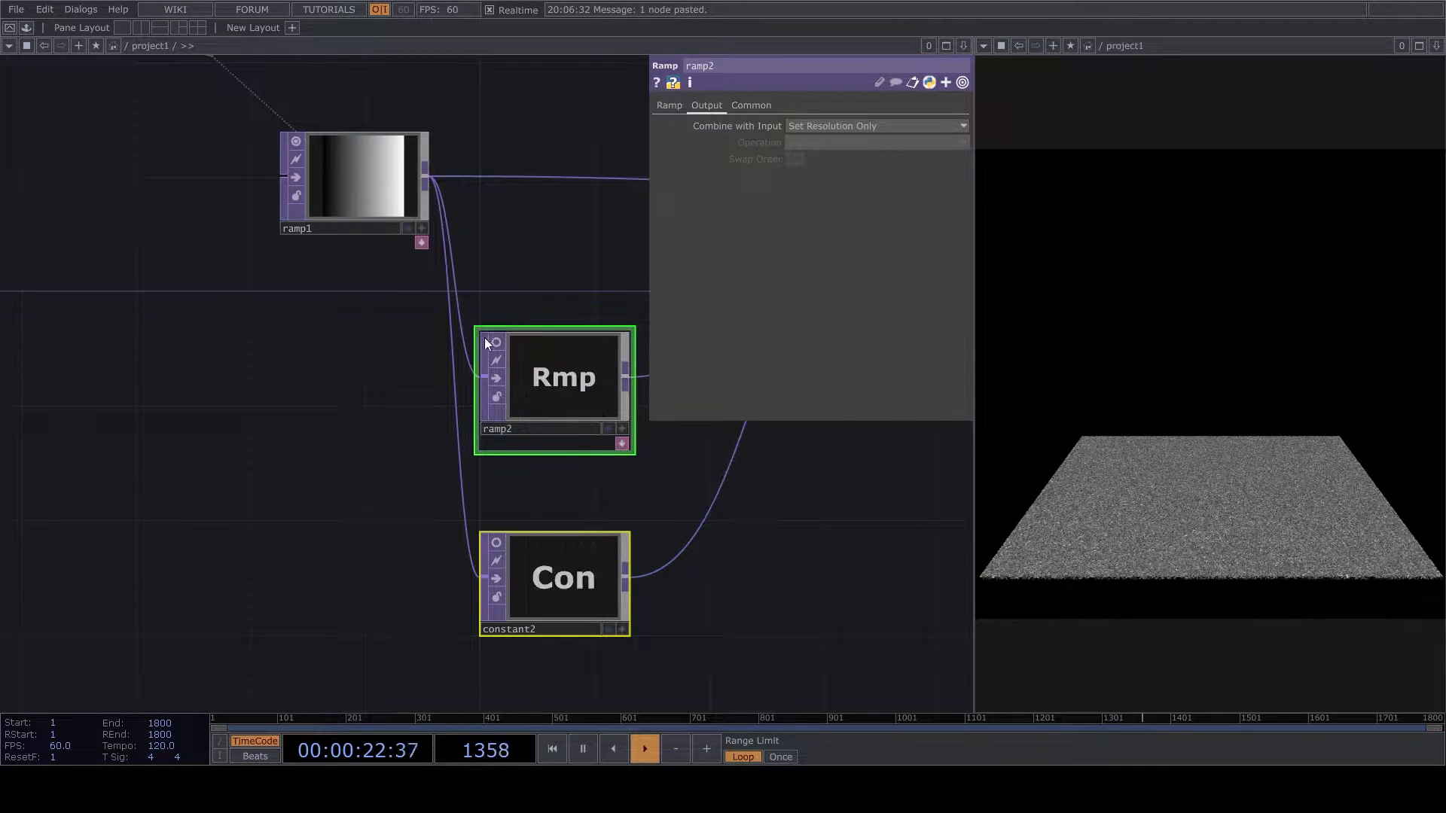
{"action": "left_click", "coordinate": [301, 155]}
{"action": "left_click_drag", "start_coordinate": [704, 252], "coordinate": [361, 485]}
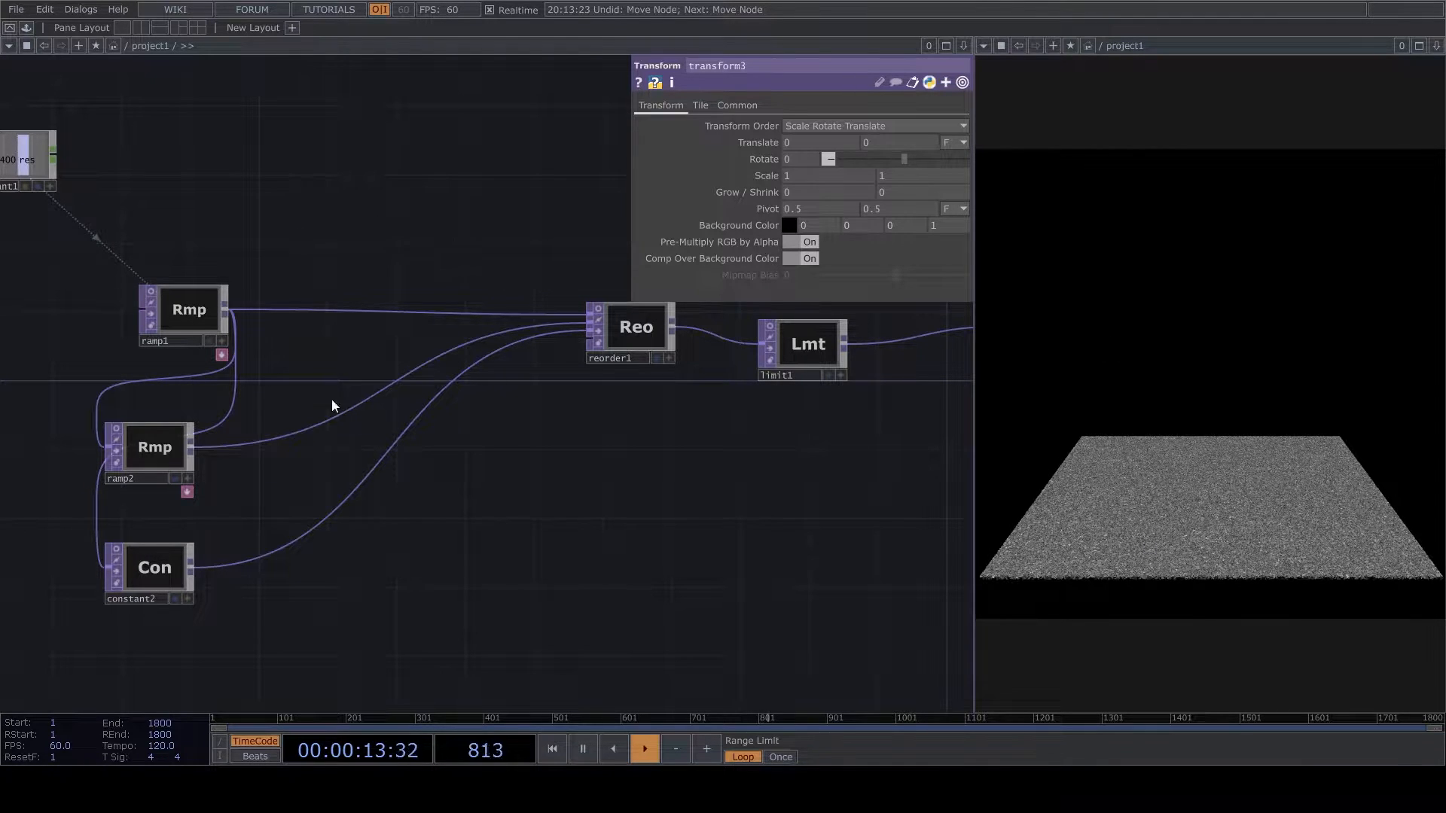
{"action": "middle_click_drag", "start_coordinate": [577, 558], "coordinate": [759, 554]}
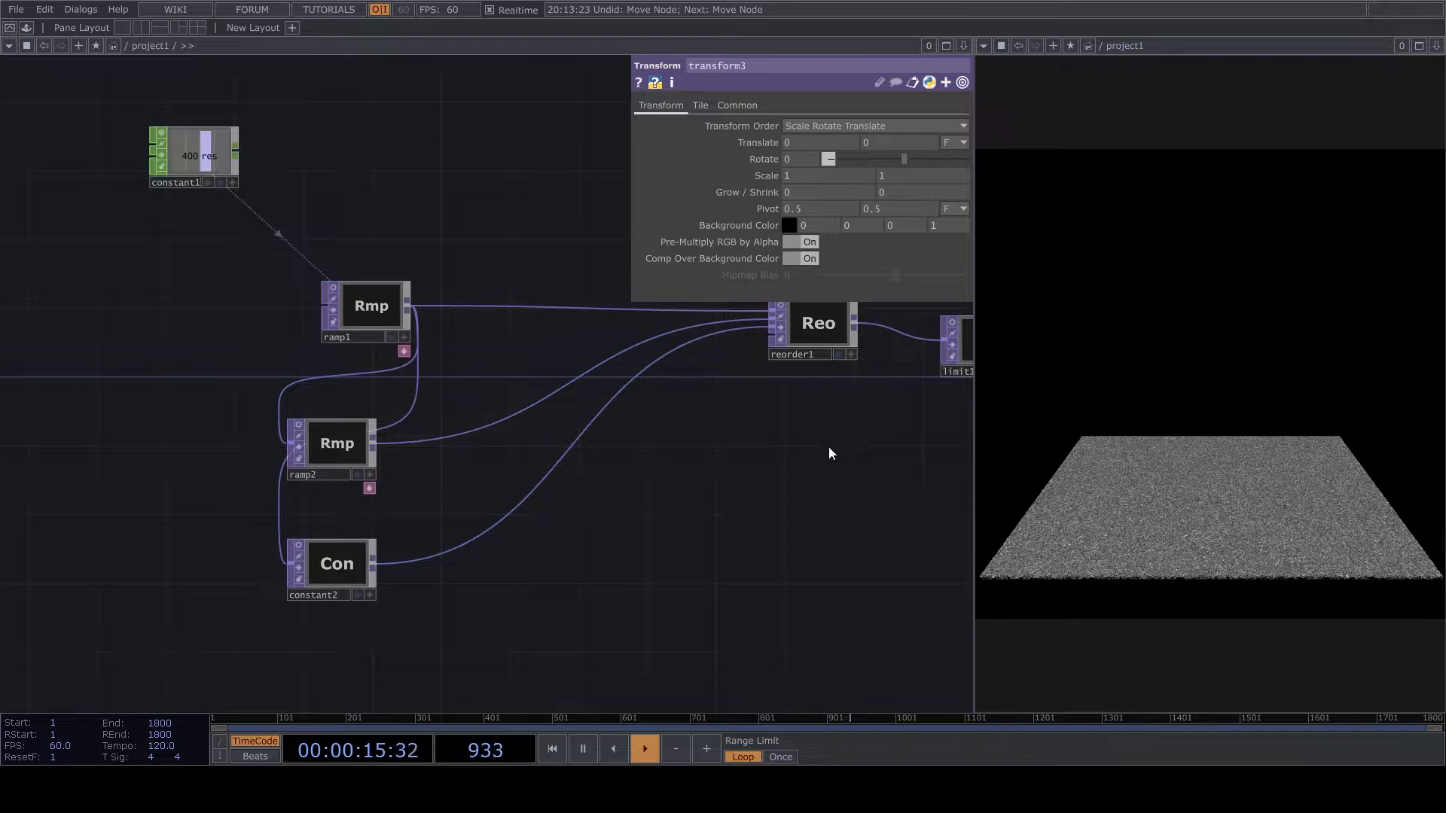
- Insert a Noise TOP between constant2 and reorder1's third input
{"action": "right_click", "coordinate": [423, 559]}
{"action": "left_click", "coordinate": [534, 566]}
{"action": "scroll", "coordinate": [535, 565], "scroll_direction": "up", "scroll_amount": 4}
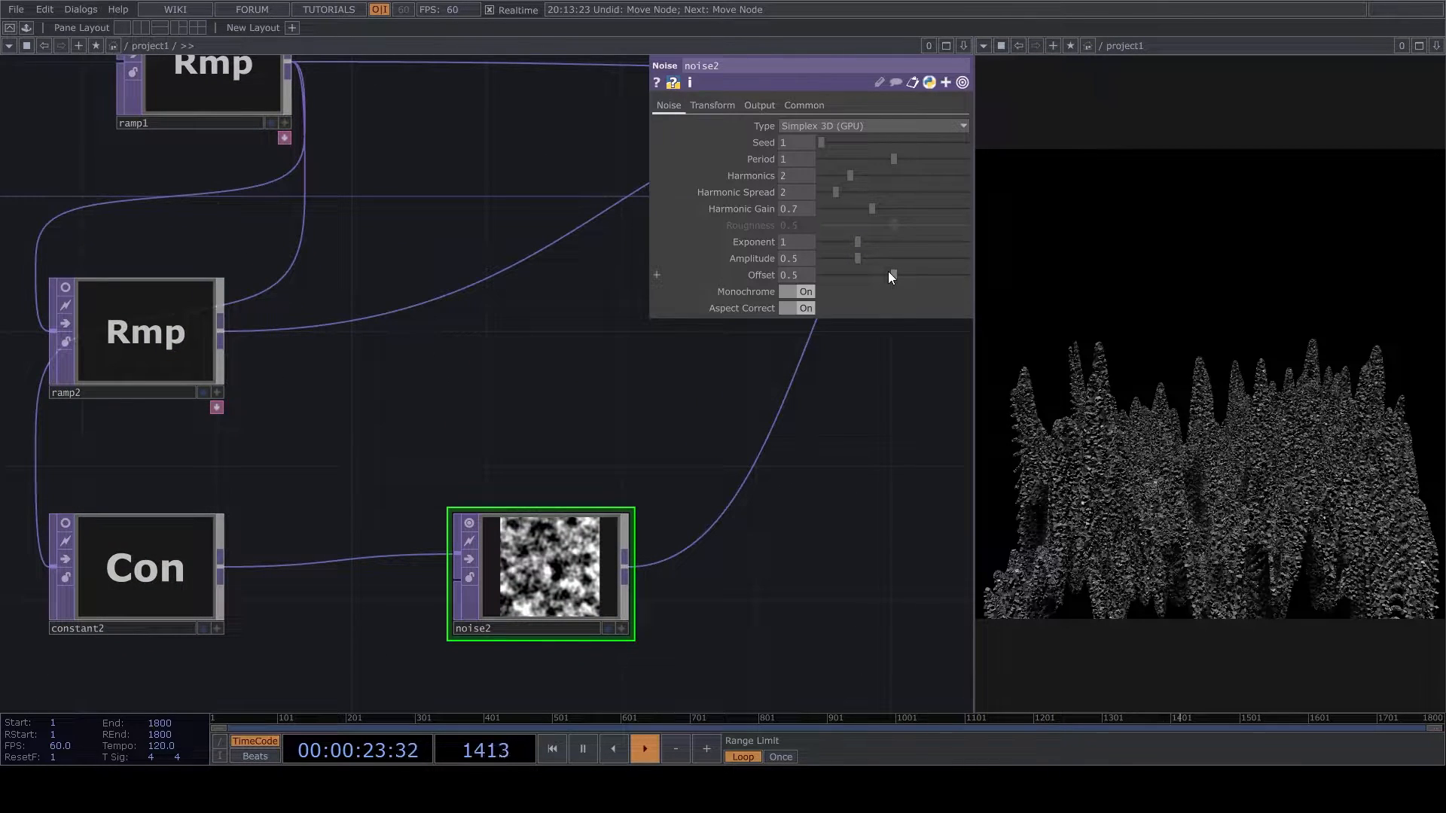
- Set noise2's offset to 0, period to 0.7 and harmonics to 1, and turn off its viewer
{"action": "left_click_drag", "start_coordinate": [890, 276], "coordinate": [888, 276]}
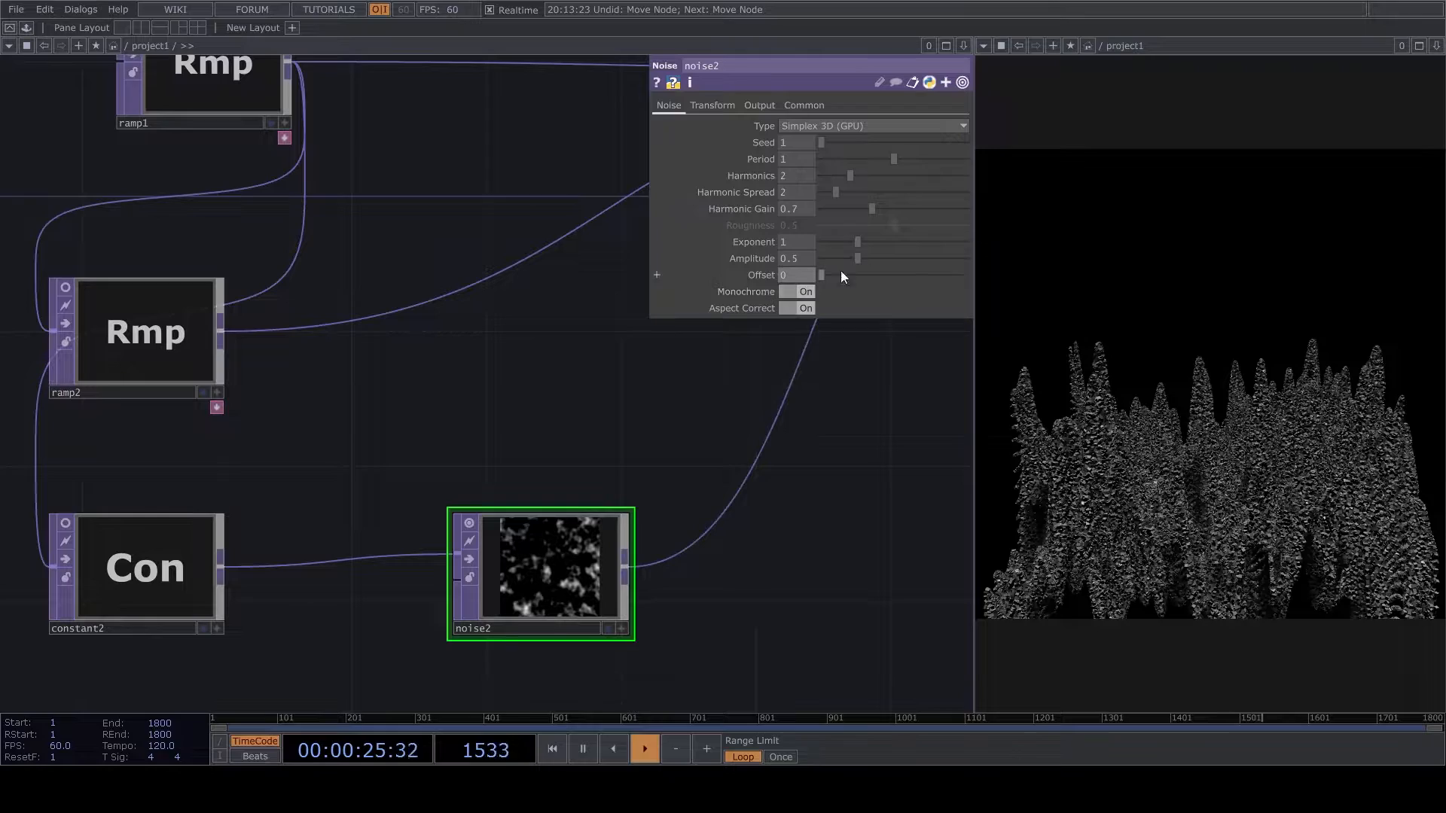
{"action": "left_click_drag", "start_coordinate": [893, 160], "coordinate": [874, 169]}
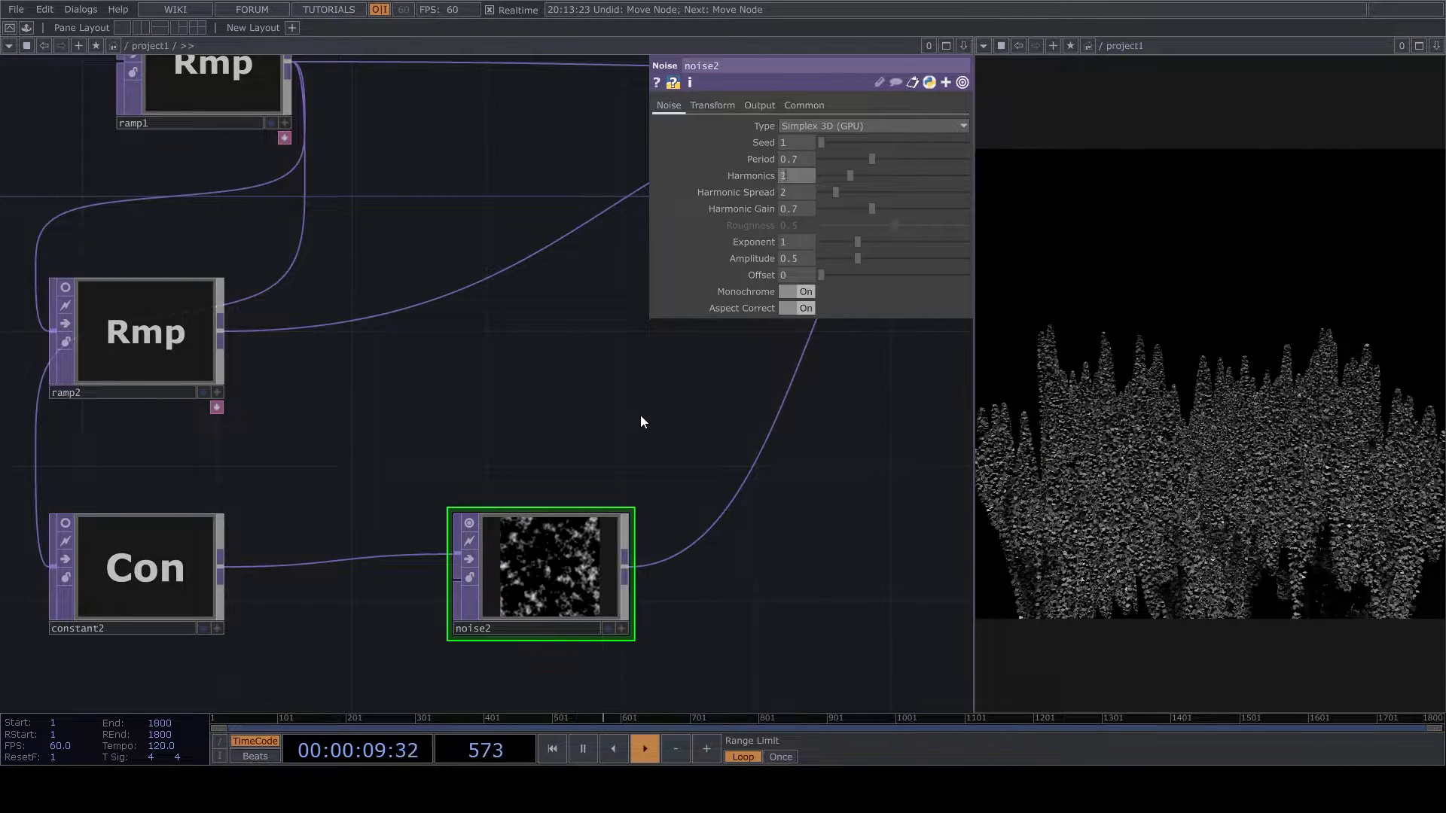
{"action": "type", "text": "1"}
{"action": "key", "text": "Return"}
{"action": "left_click", "coordinate": [468, 524]}
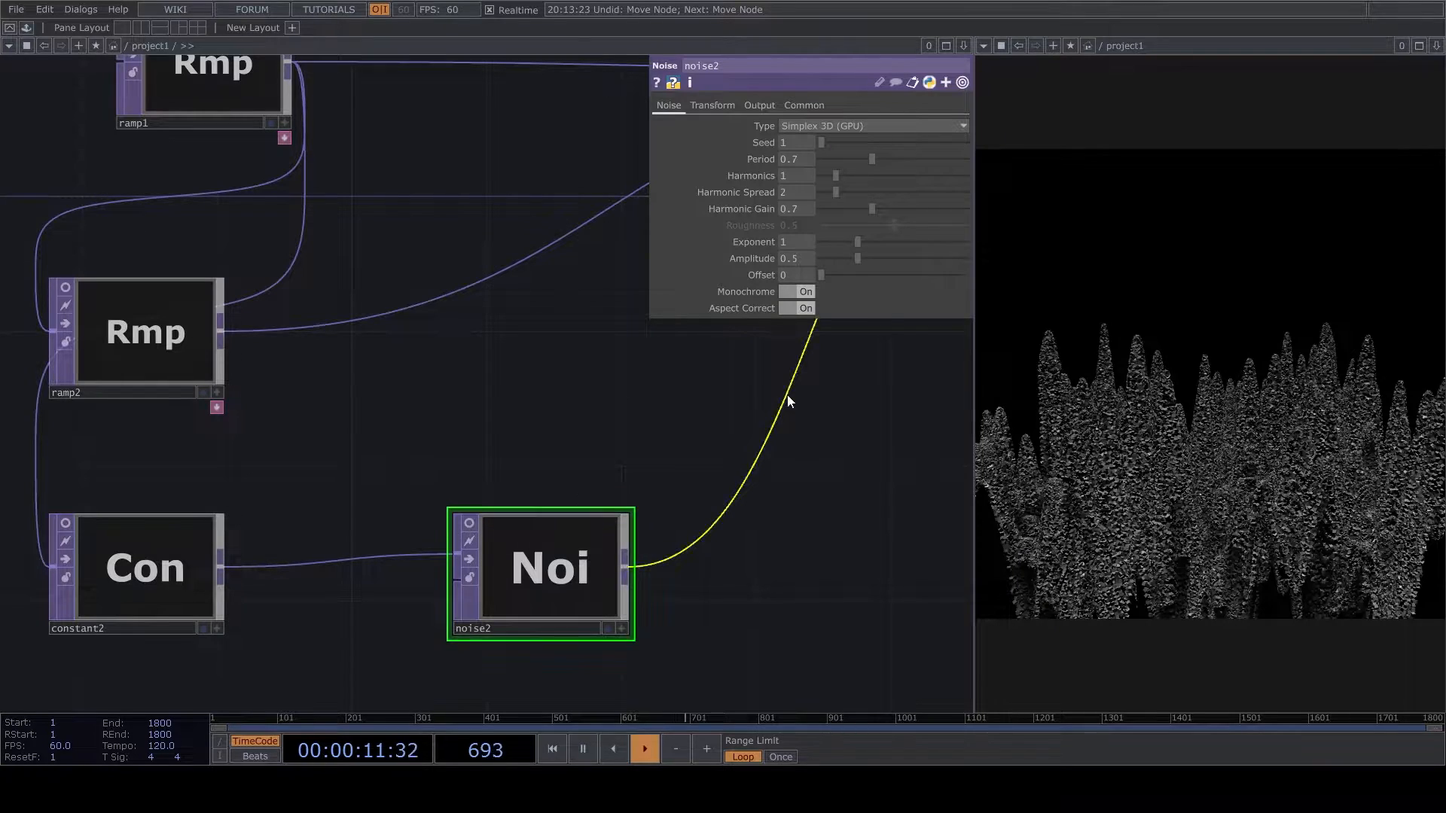
- Set noise2's exponent to 4, harmonic spread to 3.7 and harmonic gain to 0.32, keeping harmonics at 1
{"action": "left_click_drag", "start_coordinate": [855, 249], "coordinate": [983, 253]}
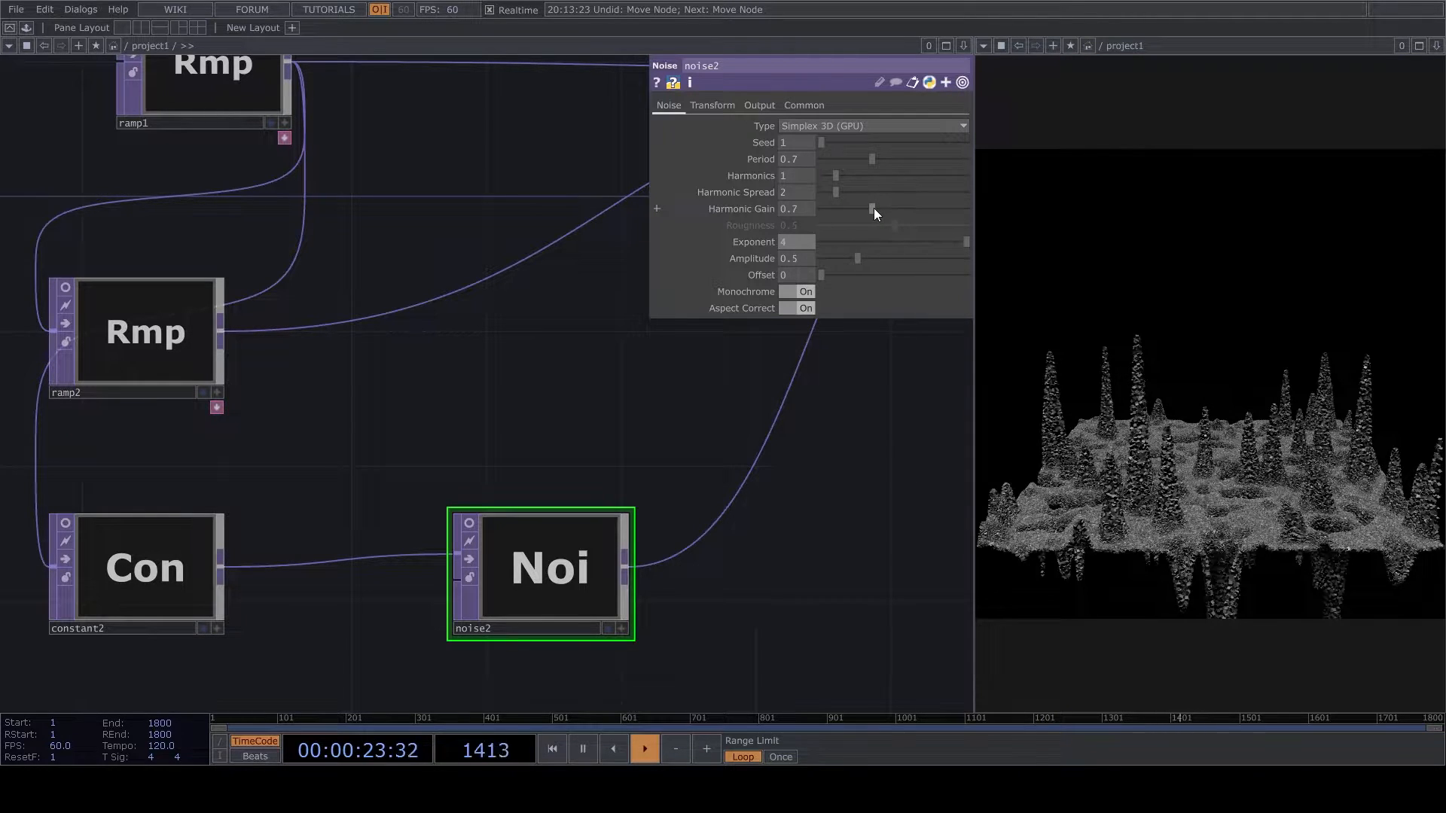
{"action": "left_click", "coordinate": [847, 182]}
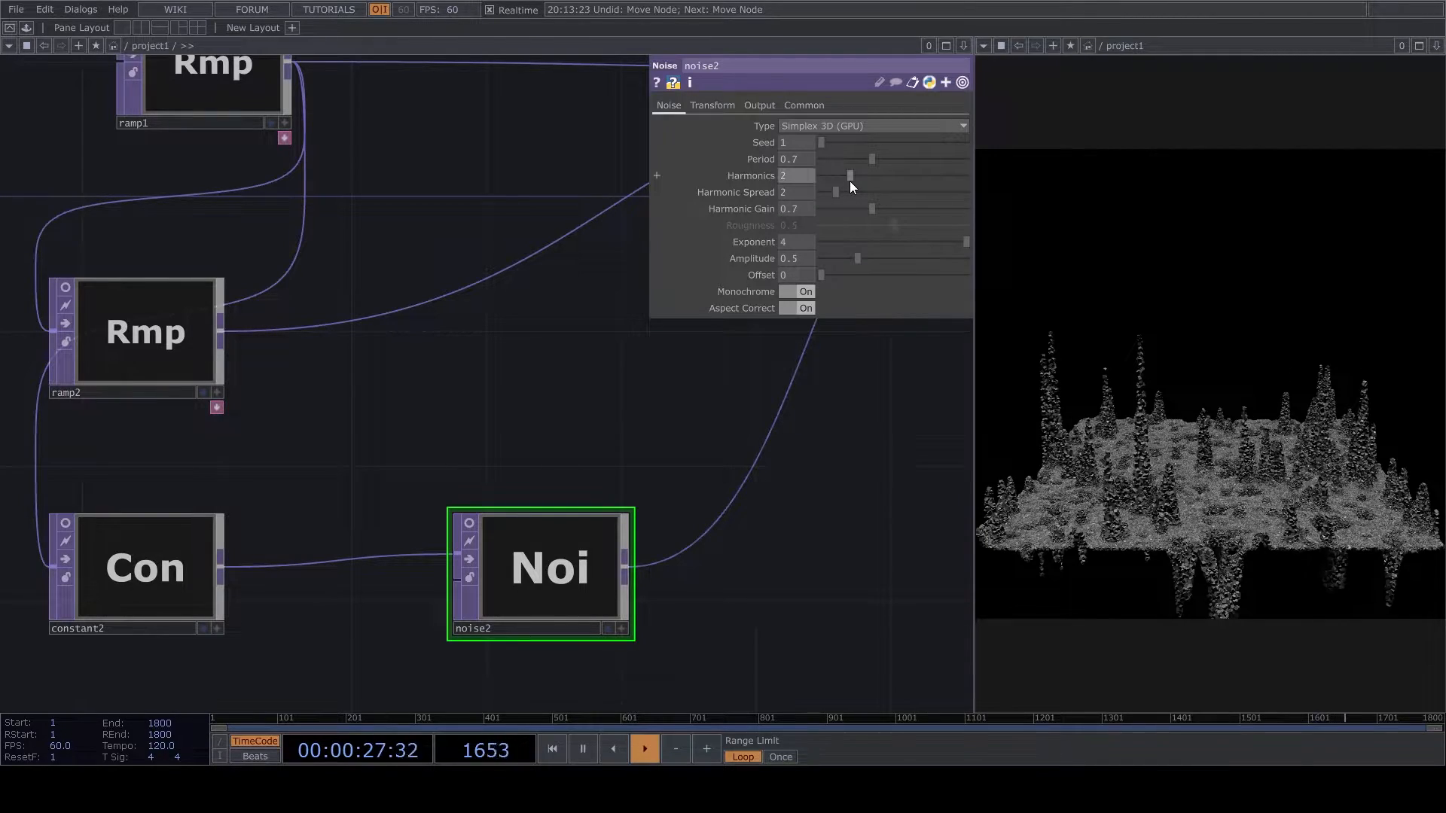
{"action": "key", "text": "ctrl+z"}
{"action": "left_click_drag", "start_coordinate": [838, 187], "coordinate": [848, 193]}
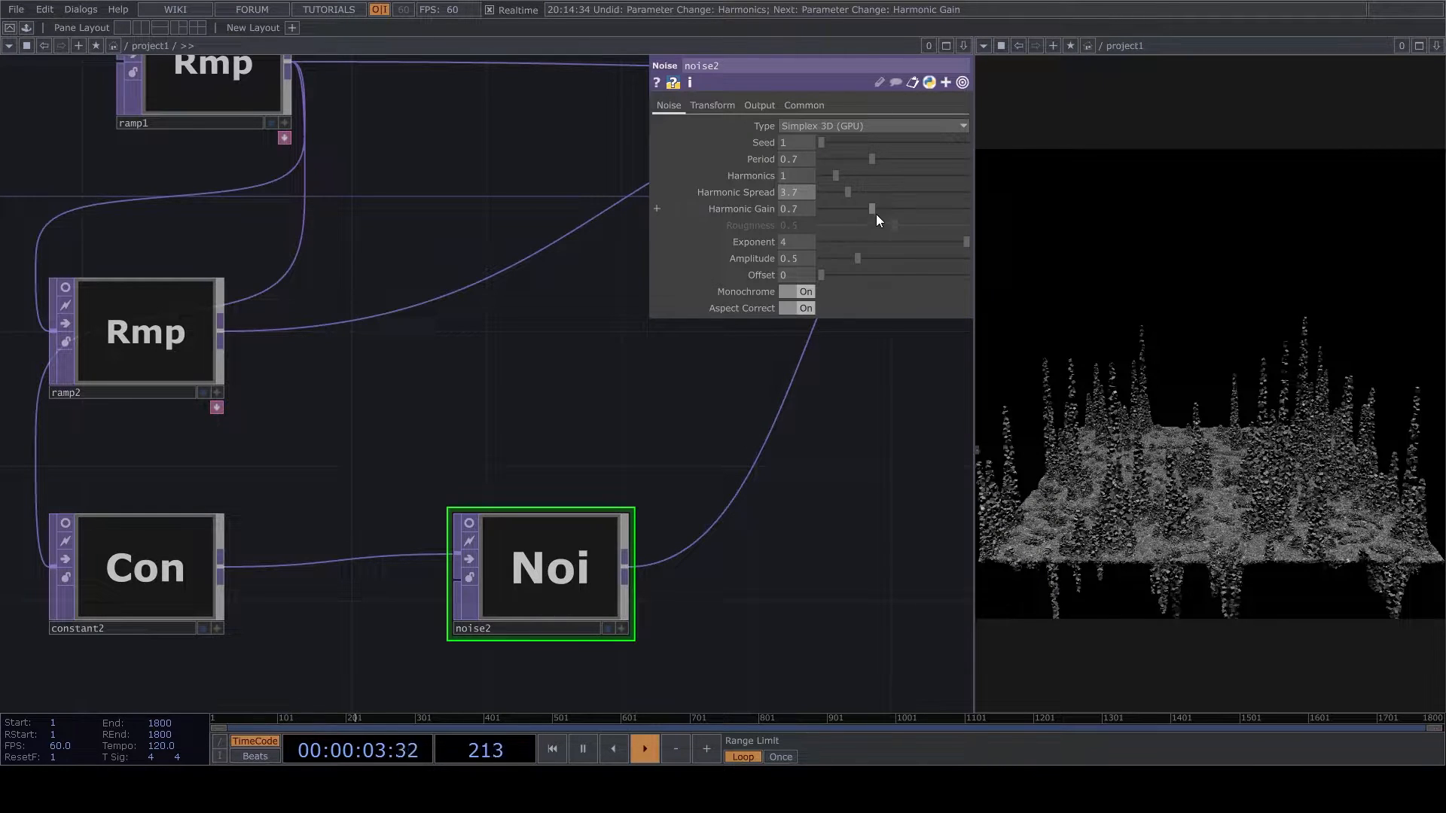
{"action": "left_click_drag", "start_coordinate": [872, 209], "coordinate": [845, 206]}
- Insert a Limit TOP between noise2 and reorder1
{"action": "scroll", "coordinate": [675, 503], "scroll_direction": "down", "scroll_amount": 4}
{"action": "left_click_drag", "start_coordinate": [831, 521], "coordinate": [577, 548]}
{"action": "scroll", "coordinate": [577, 549], "scroll_direction": "down", "scroll_amount": 6}
{"action": "scroll", "coordinate": [678, 462], "scroll_direction": "up", "scroll_amount": 8}
{"action": "scroll", "coordinate": [559, 621], "scroll_direction": "down", "scroll_amount": 6}
{"action": "left_click_drag", "start_coordinate": [444, 686], "coordinate": [590, 584]}
{"action": "left_click_drag", "start_coordinate": [378, 694], "coordinate": [513, 607]}
{"action": "scroll", "coordinate": [513, 607], "scroll_direction": "up", "scroll_amount": 7}
{"action": "right_click", "coordinate": [450, 577]}
{"action": "left_click", "coordinate": [442, 590]}
{"action": "right_click", "coordinate": [451, 596]}
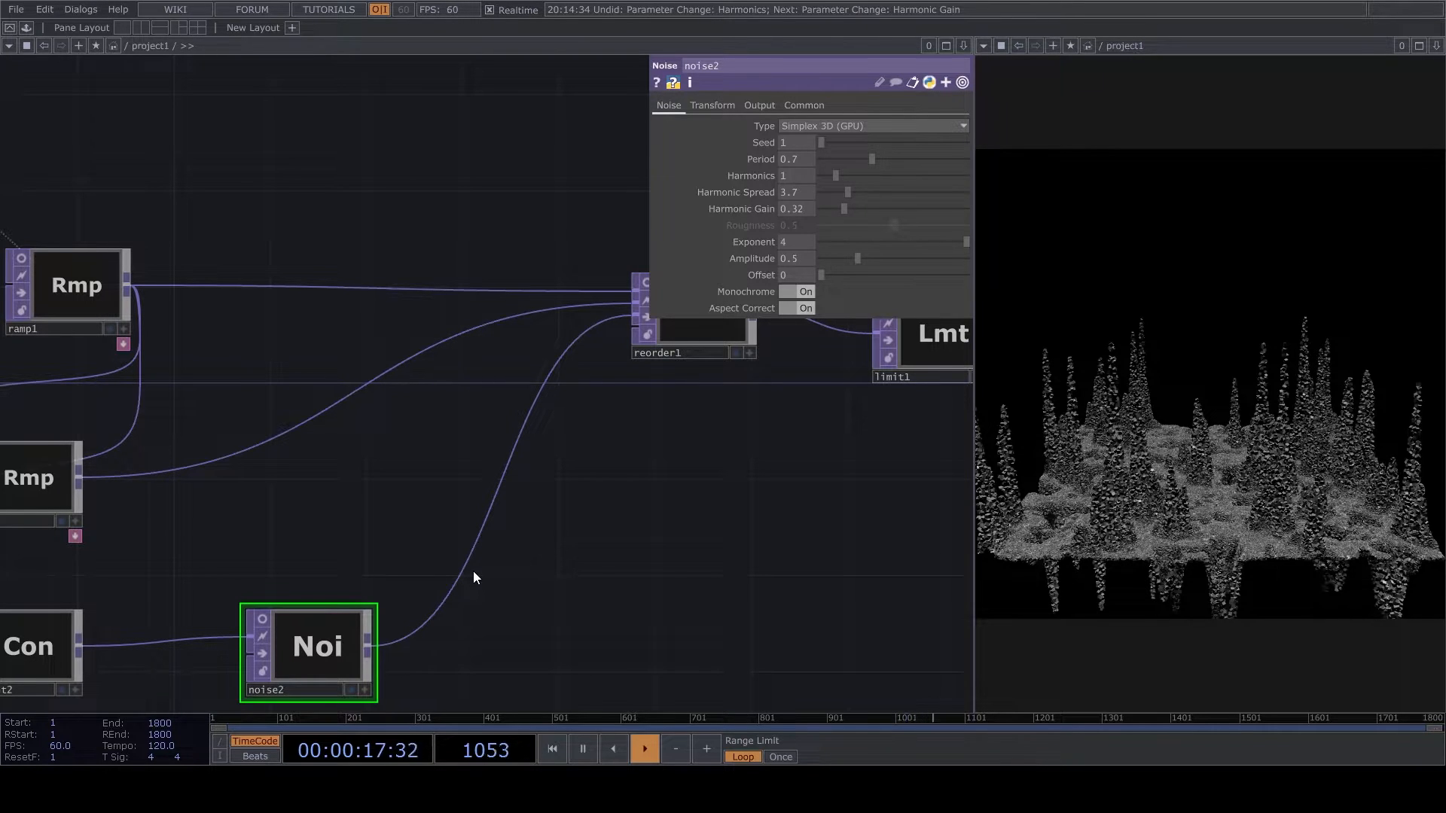
{"action": "left_click", "coordinate": [346, 612]}
{"action": "left_click", "coordinate": [598, 616]}
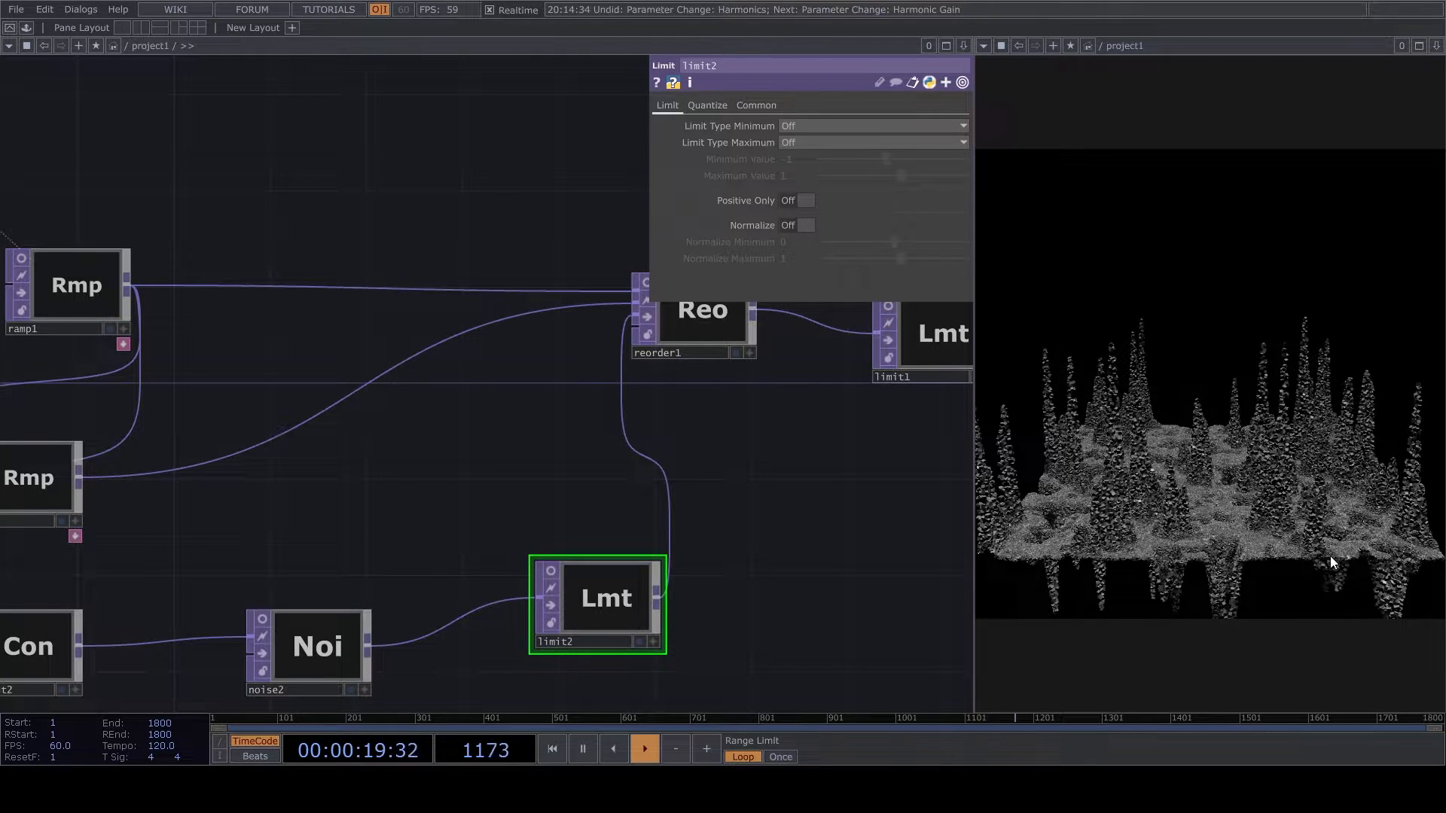
- Set limit2's minimum limit type to Clamp with a minimum value of 0
{"action": "left_click", "coordinate": [788, 128]}
{"action": "left_click", "coordinate": [795, 158]}
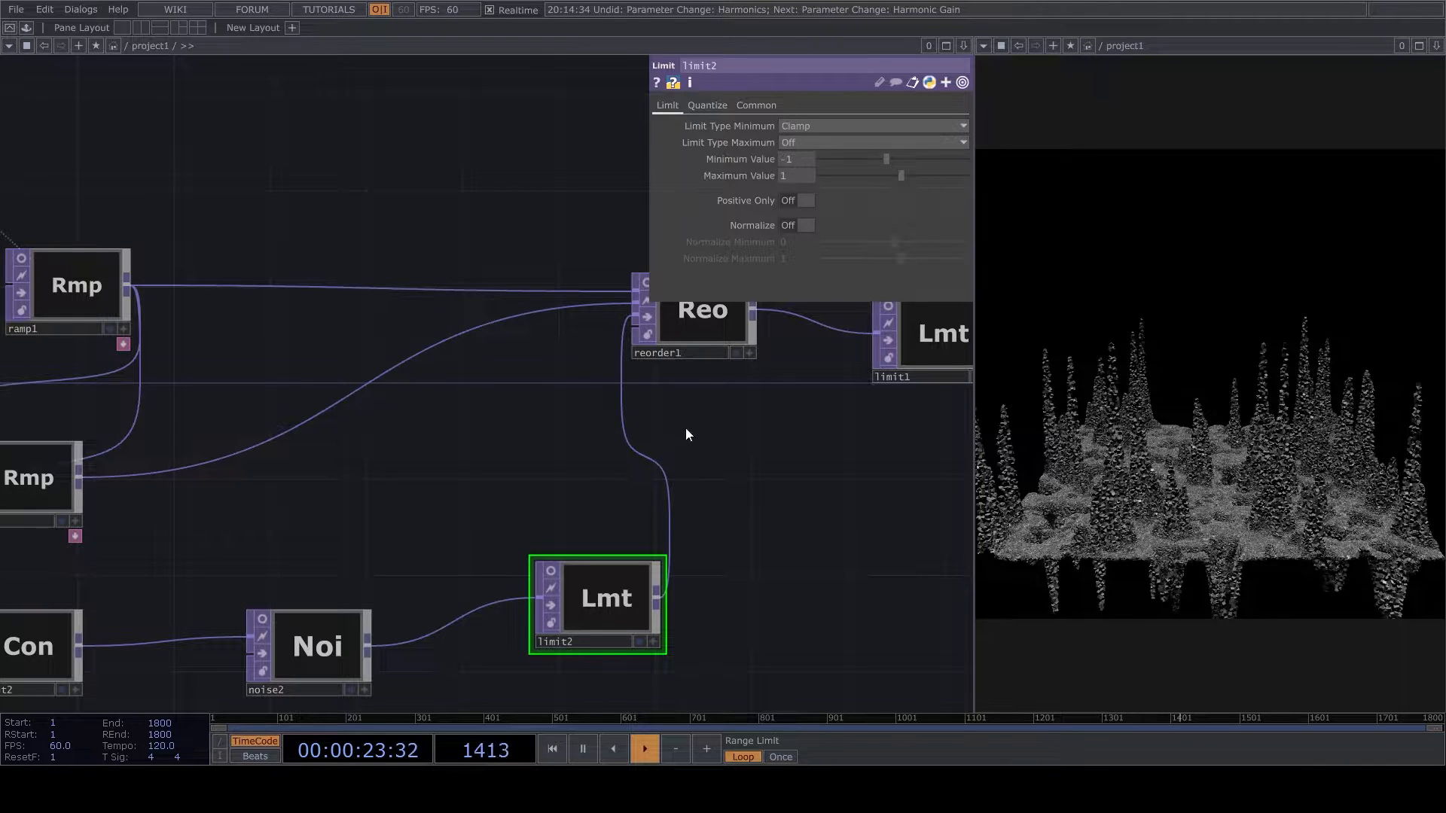
{"action": "key", "text": "Return"}
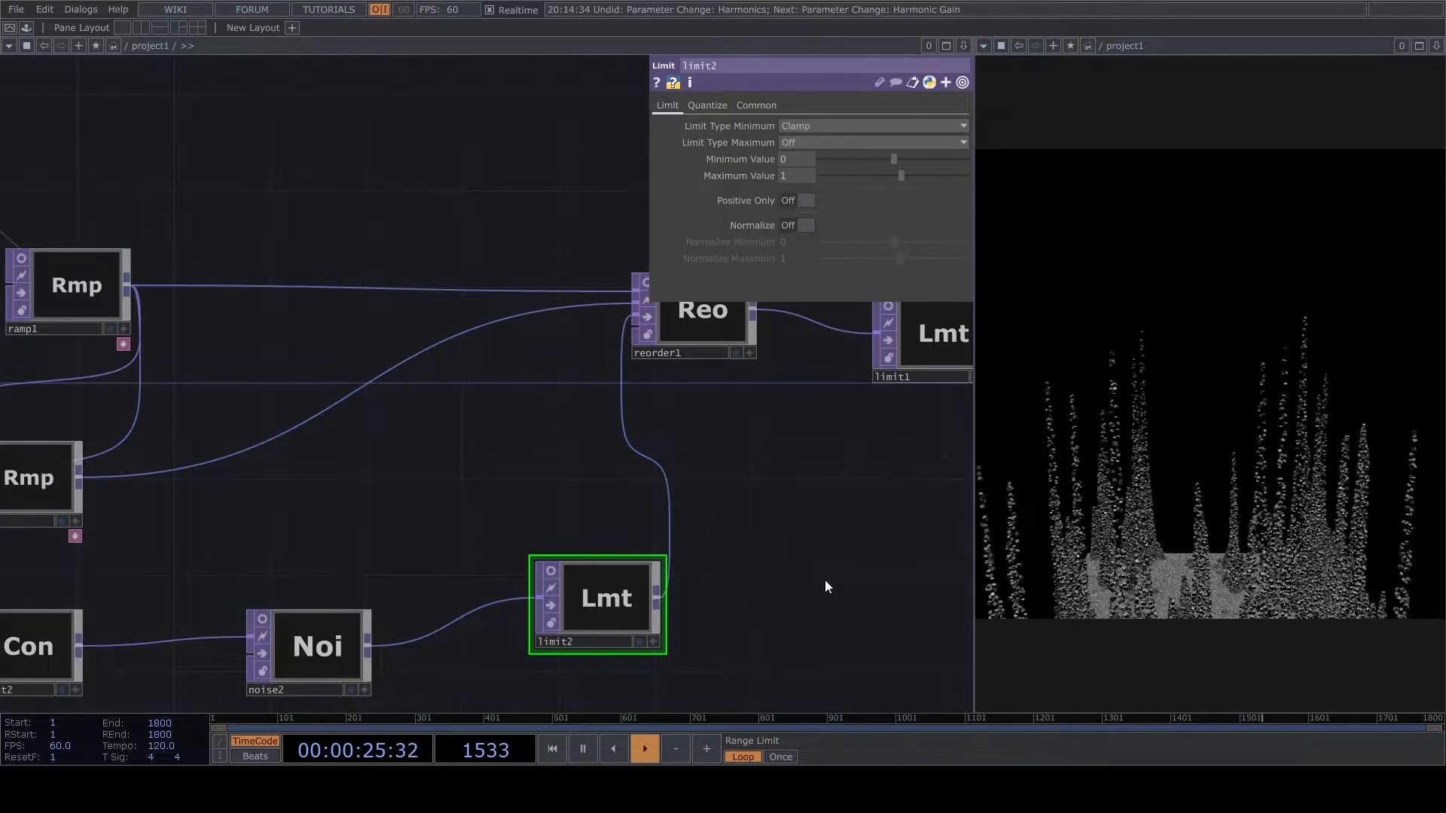
- Reframe the camera through cam1's viewer so the whole spiky form fits the render, and deactivate the viewer
{"action": "left_click_drag", "start_coordinate": [826, 595], "coordinate": [799, 382]}
{"action": "scroll", "coordinate": [798, 382], "scroll_direction": "down", "scroll_amount": 5}
{"action": "left_click_drag", "start_coordinate": [746, 441], "coordinate": [591, 552]}
{"action": "scroll", "coordinate": [716, 426], "scroll_direction": "up", "scroll_amount": 3}
{"action": "left_click_drag", "start_coordinate": [763, 329], "coordinate": [697, 464]}
{"action": "scroll", "coordinate": [716, 426], "scroll_direction": "down", "scroll_amount": 3}
{"action": "scroll", "coordinate": [776, 399], "scroll_direction": "up", "scroll_amount": 6}
{"action": "scroll", "coordinate": [764, 333], "scroll_direction": "up", "scroll_amount": 3}
{"action": "left_click", "coordinate": [812, 486]}
{"action": "right_click_drag", "start_coordinate": [723, 399], "coordinate": [708, 373]}
{"action": "scroll", "coordinate": [726, 372], "scroll_direction": "down", "scroll_amount": 1}
{"action": "right_click", "coordinate": [743, 389]}
{"action": "left_click", "coordinate": [705, 383]}
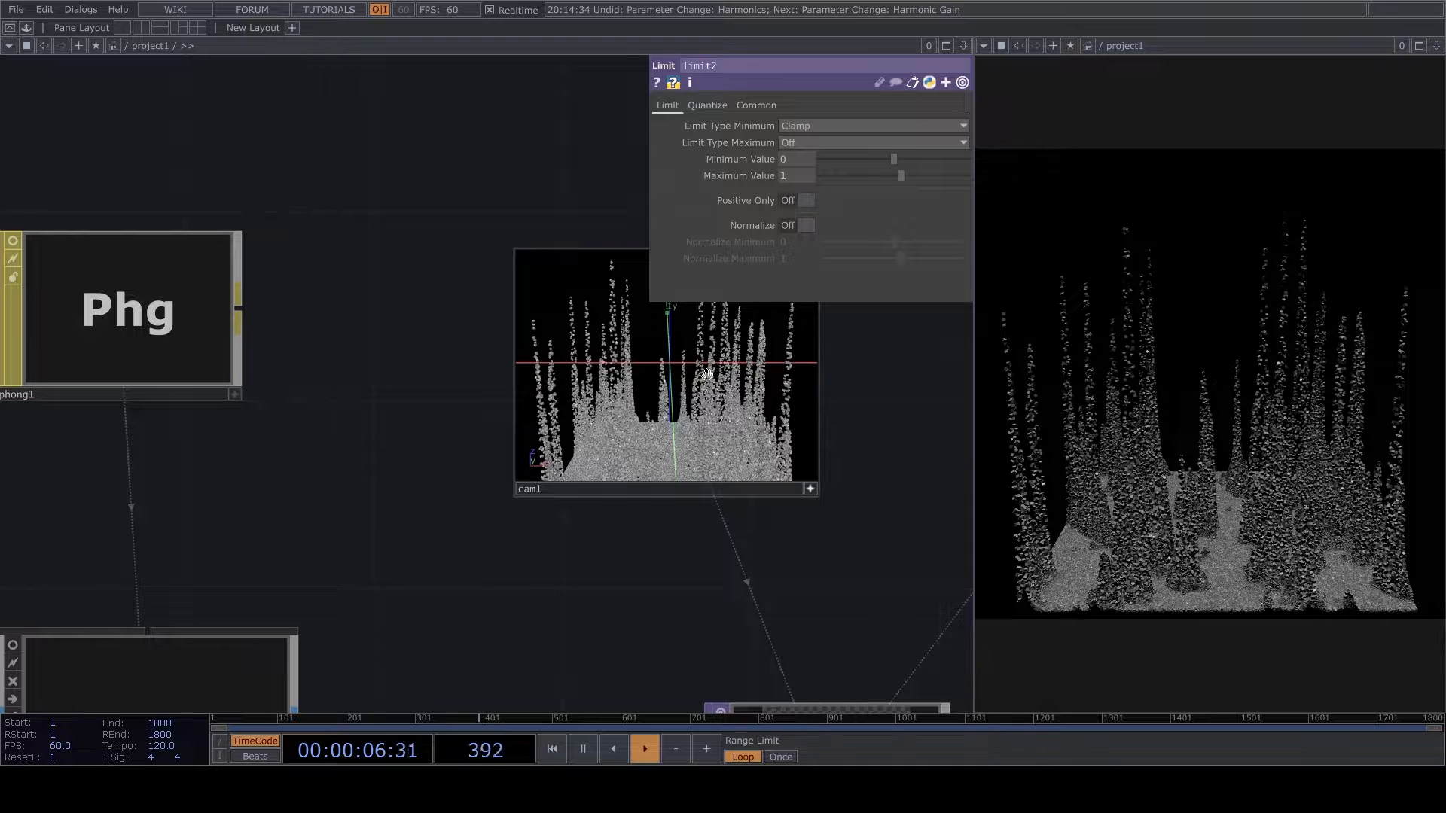
{"action": "left_click", "coordinate": [812, 489]}
- Raise noise2's amplitude to 1.33
{"action": "scroll", "coordinate": [795, 553], "scroll_direction": "down", "scroll_amount": 12}
{"action": "scroll", "coordinate": [482, 584], "scroll_direction": "up", "scroll_amount": 8}
{"action": "left_click", "coordinate": [568, 554]}
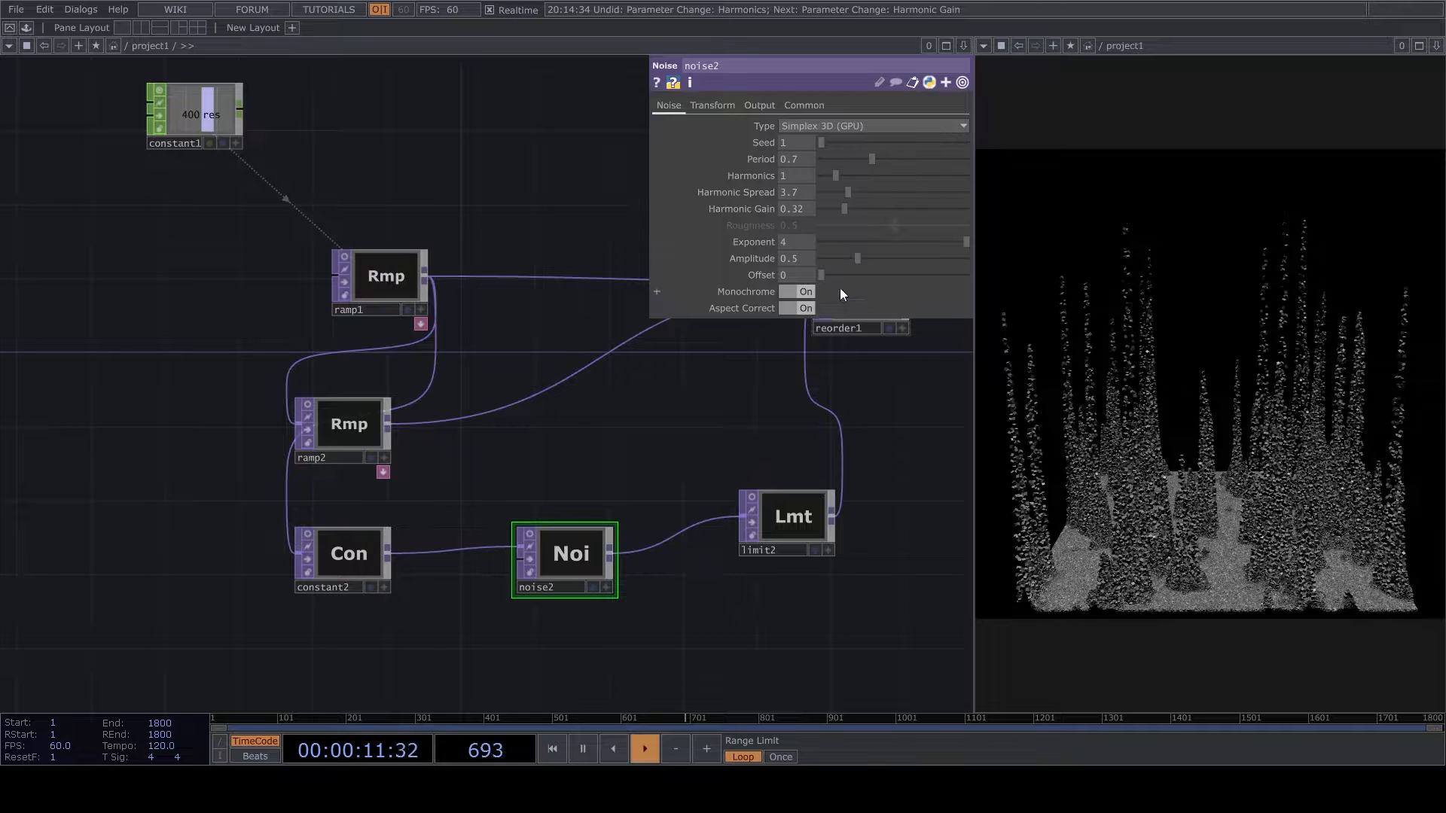
{"action": "left_click_drag", "start_coordinate": [866, 260], "coordinate": [919, 260]}
{"action": "key", "text": "space"}
- Shift limit2 closer in line with noise2 and turn on its viewer
{"action": "left_click_drag", "start_coordinate": [639, 627], "coordinate": [503, 654]}
{"action": "left_click_drag", "start_coordinate": [661, 542], "coordinate": [643, 559]}
{"action": "left_click", "coordinate": [601, 544]}
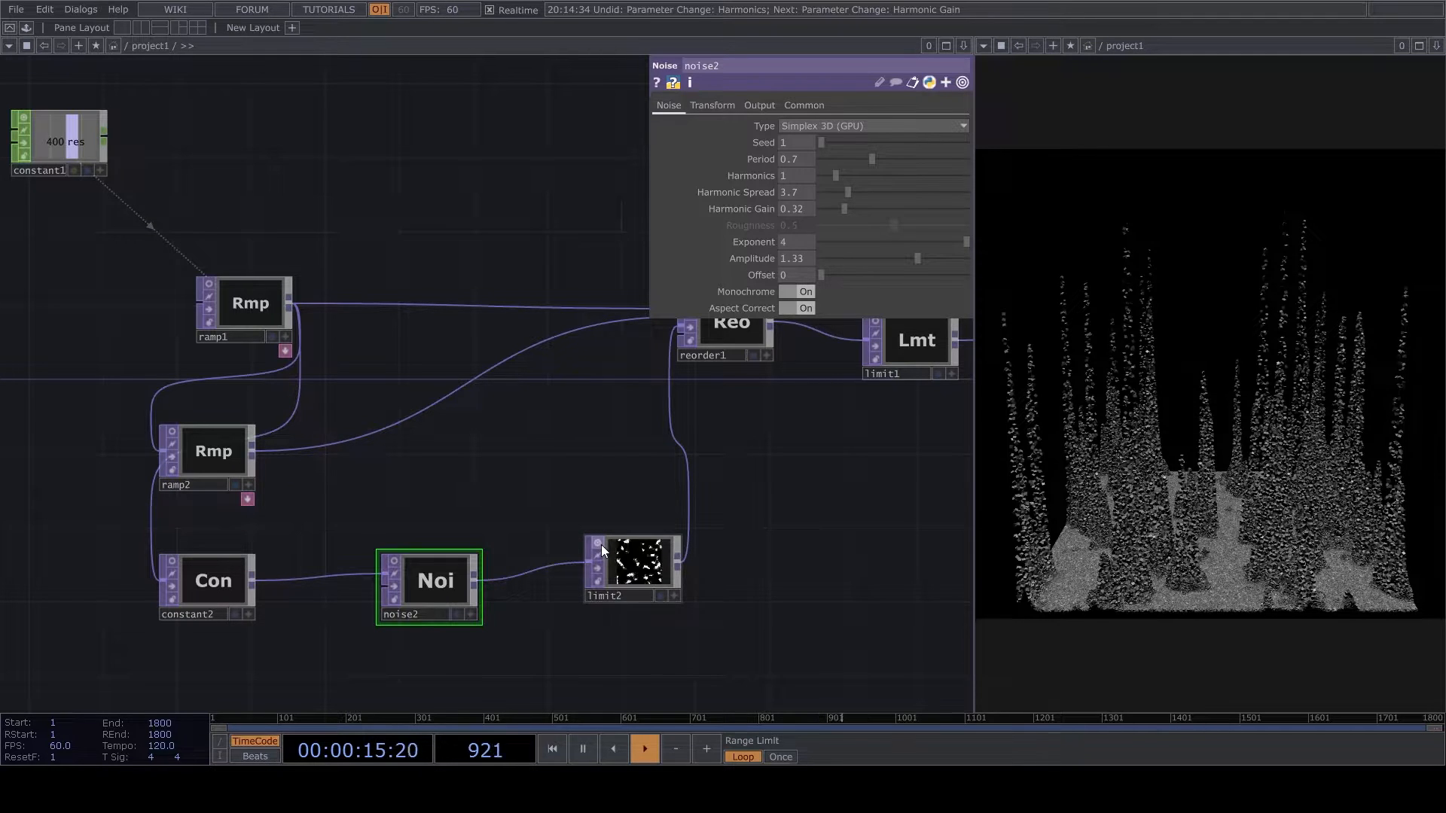
- Move the PT null, noise1, math1 and RT null further downstream together, and align limit1 with reorder1
{"action": "left_click_drag", "start_coordinate": [690, 499], "coordinate": [548, 504]}
{"action": "scroll", "coordinate": [549, 505], "scroll_direction": "down", "scroll_amount": 3}
{"action": "left_click_drag", "start_coordinate": [757, 444], "coordinate": [505, 504]}
{"action": "left_click_drag", "start_coordinate": [857, 518], "coordinate": [585, 519]}
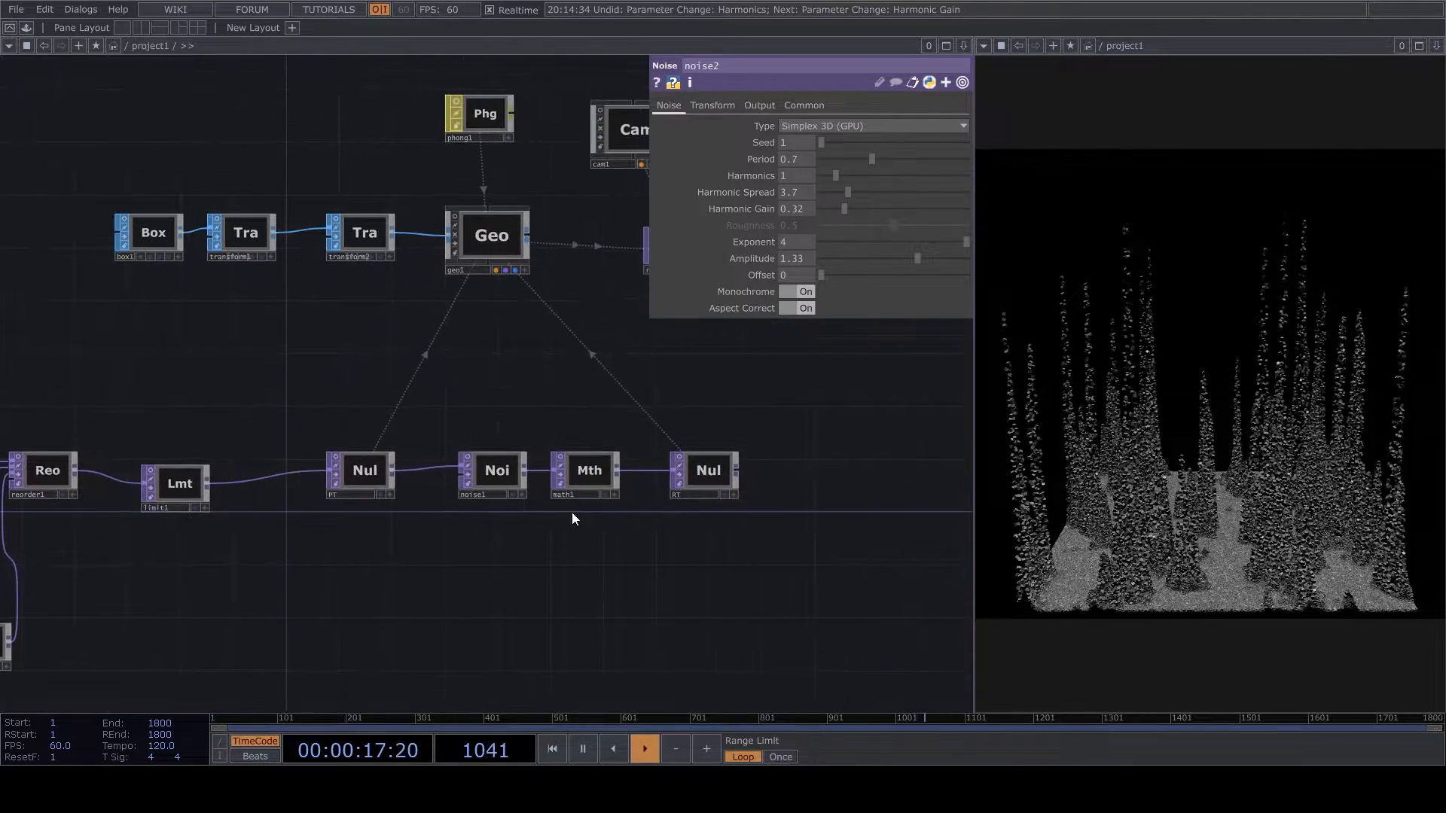
{"action": "right_click_drag", "start_coordinate": [343, 540], "coordinate": [771, 413]}
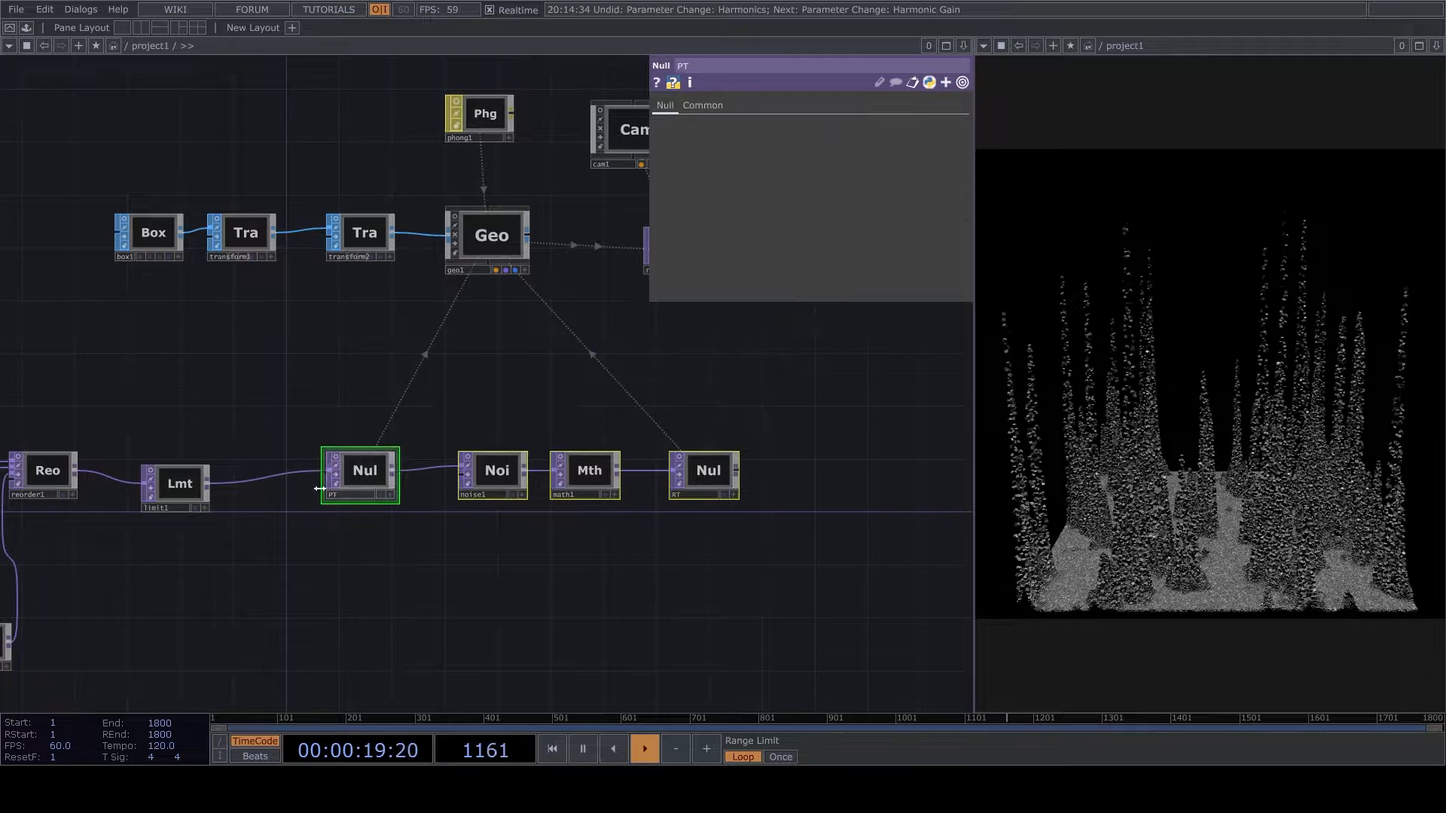
{"action": "left_click_drag", "start_coordinate": [366, 493], "coordinate": [703, 501]}
{"action": "left_click_drag", "start_coordinate": [219, 514], "coordinate": [495, 477]}
{"action": "left_click_drag", "start_coordinate": [540, 559], "coordinate": [795, 513]}
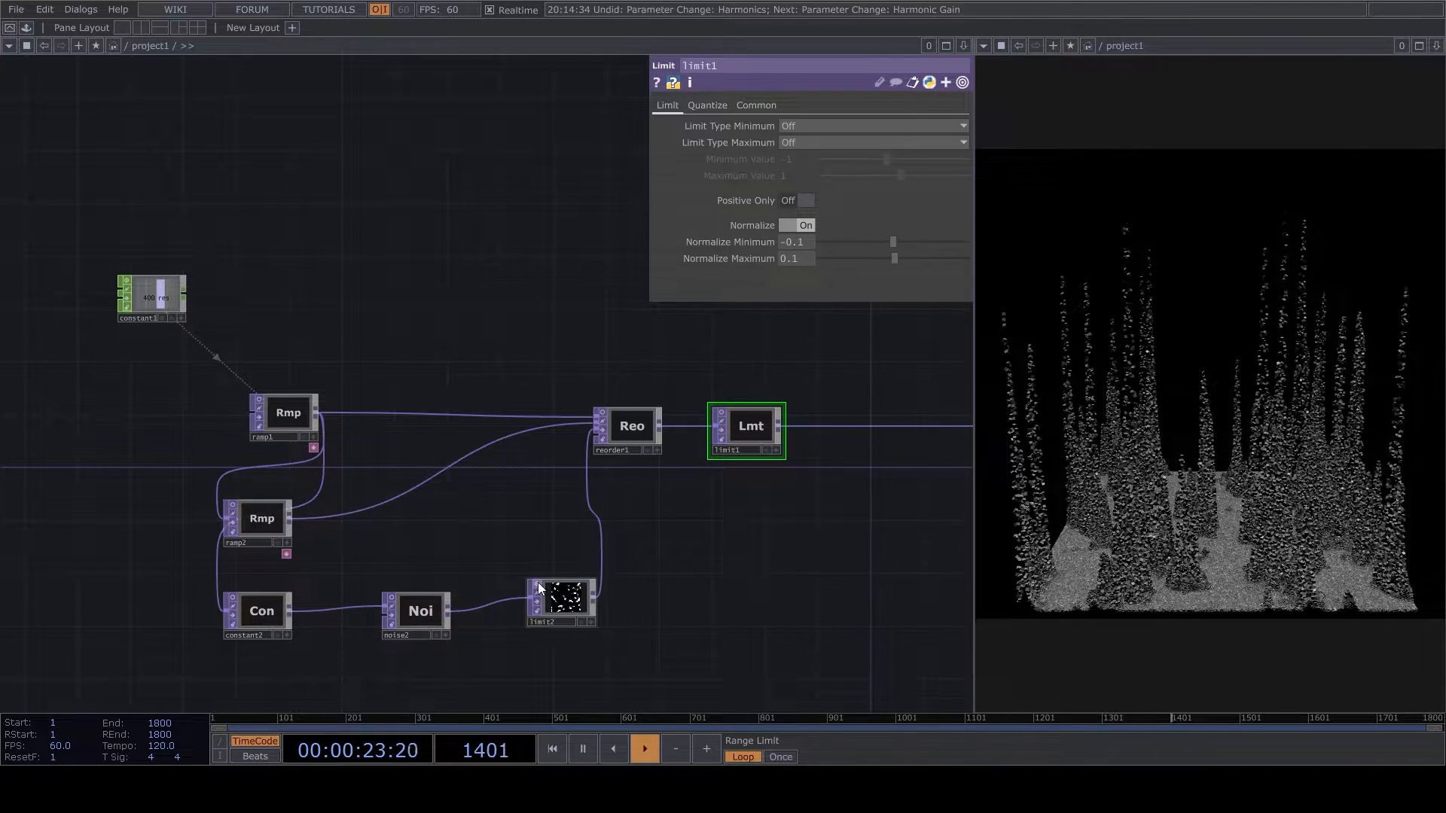
- Reposition the light through light1's viewer so it shines on the form from a raised side angle, and deactivate the viewer
{"action": "left_click_drag", "start_coordinate": [931, 391], "coordinate": [562, 485]}
{"action": "scroll", "coordinate": [542, 486], "scroll_direction": "down", "scroll_amount": 5}
{"action": "scroll", "coordinate": [694, 382], "scroll_direction": "up", "scroll_amount": 7}
{"action": "scroll", "coordinate": [766, 565], "scroll_direction": "down", "scroll_amount": 3}
{"action": "left_click_drag", "start_coordinate": [588, 585], "coordinate": [429, 551]}
{"action": "scroll", "coordinate": [795, 396], "scroll_direction": "up", "scroll_amount": 5}
{"action": "scroll", "coordinate": [714, 488], "scroll_direction": "up", "scroll_amount": 5}
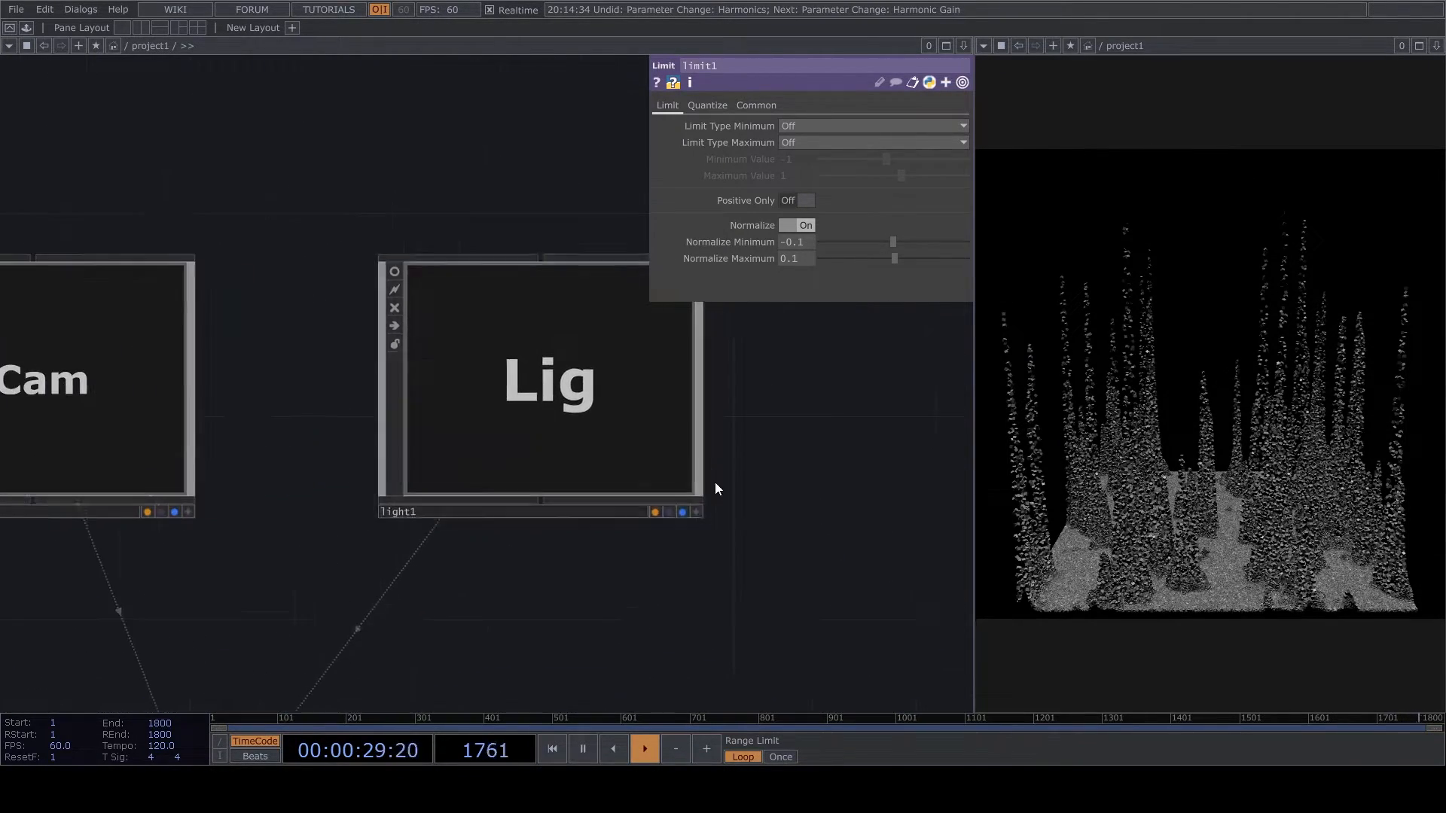
{"action": "left_click", "coordinate": [760, 559]}
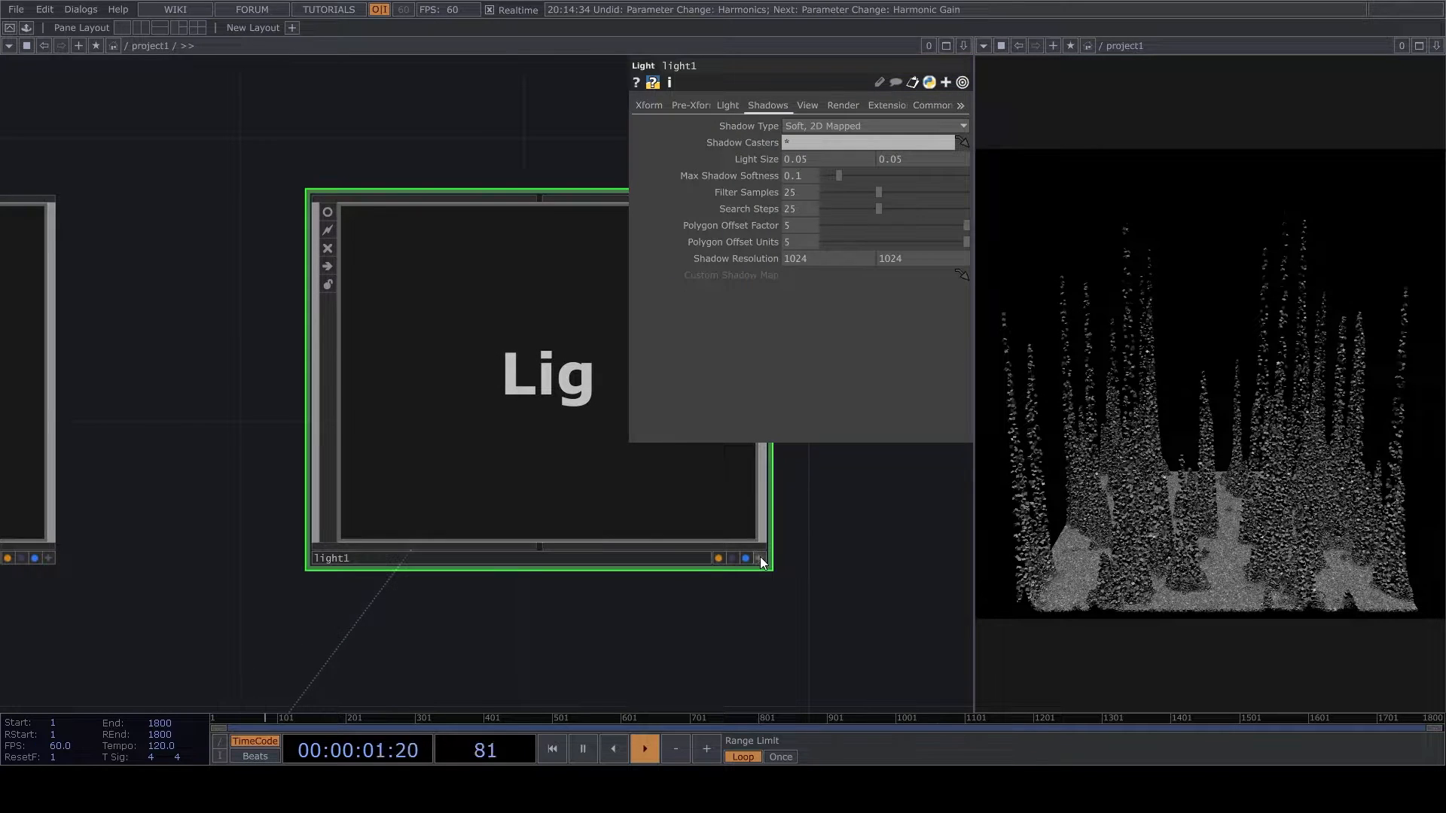
{"action": "left_click", "coordinate": [761, 559]}
{"action": "left_click_drag", "start_coordinate": [572, 462], "coordinate": [488, 381]}
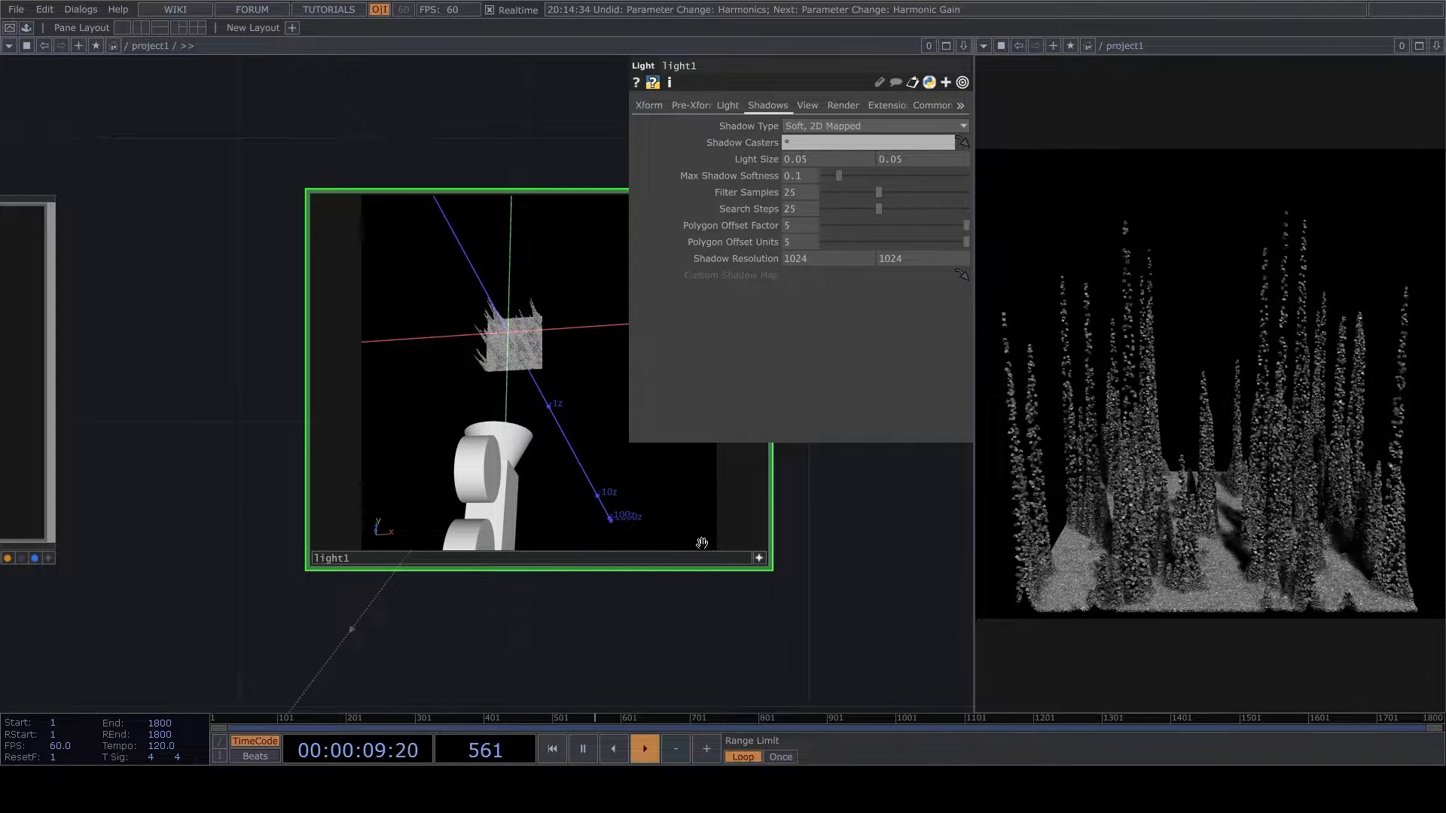
{"action": "left_click", "coordinate": [758, 558]}
- Insert an SSAO TOP between render1 and transform3, in line with render1 and with its viewer off
{"action": "scroll", "coordinate": [514, 462], "scroll_direction": "down", "scroll_amount": 5}
{"action": "scroll", "coordinate": [467, 454], "scroll_direction": "up", "scroll_amount": 3}
{"action": "right_click", "coordinate": [474, 452]}
{"action": "left_click", "coordinate": [480, 441]}
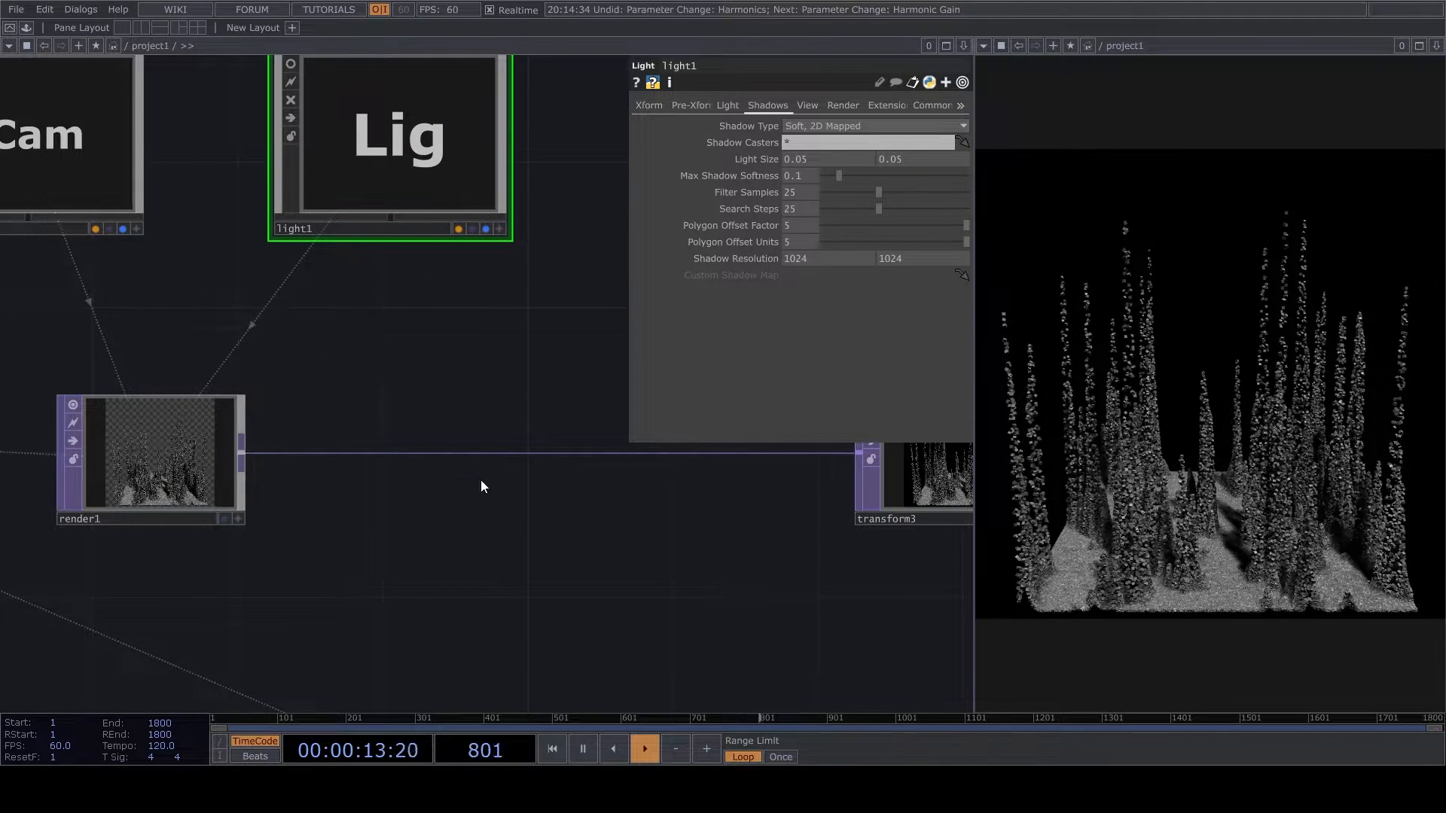
{"action": "left_click", "coordinate": [512, 486]}
{"action": "scroll", "coordinate": [454, 447], "scroll_direction": "up", "scroll_amount": 3}
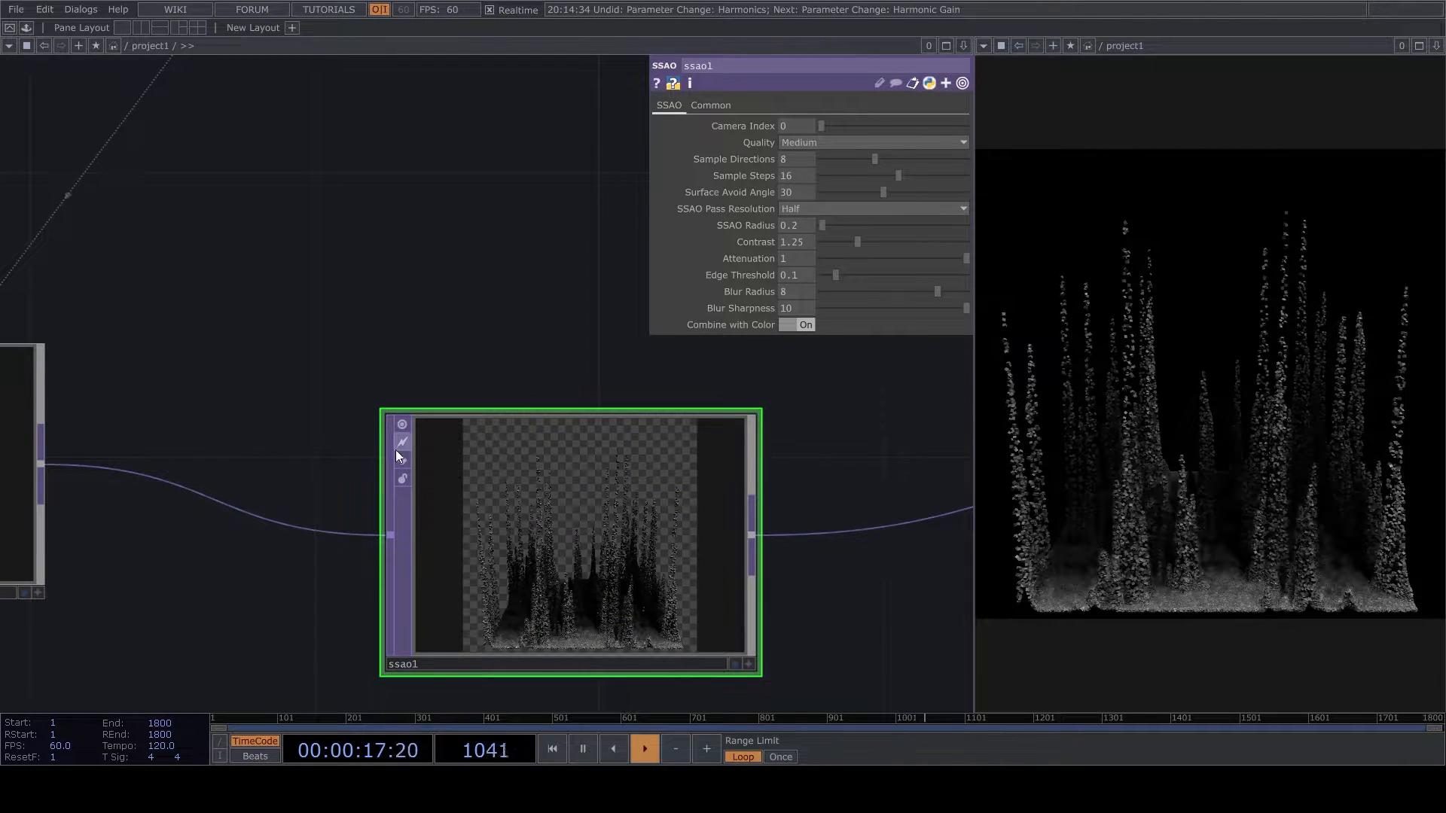
{"action": "left_click", "coordinate": [401, 424]}
{"action": "left_click_drag", "start_coordinate": [569, 515], "coordinate": [571, 446]}
- Set ssao1's sample directions to 11, sample steps to 20, surface avoid angle to 11.2, pass resolution to Full and radius to 0.1
{"action": "left_click_drag", "start_coordinate": [878, 161], "coordinate": [844, 194]}
{"action": "left_click", "coordinate": [797, 225]}
{"action": "left_click", "coordinate": [821, 205]}
{"action": "left_click", "coordinate": [794, 226]}
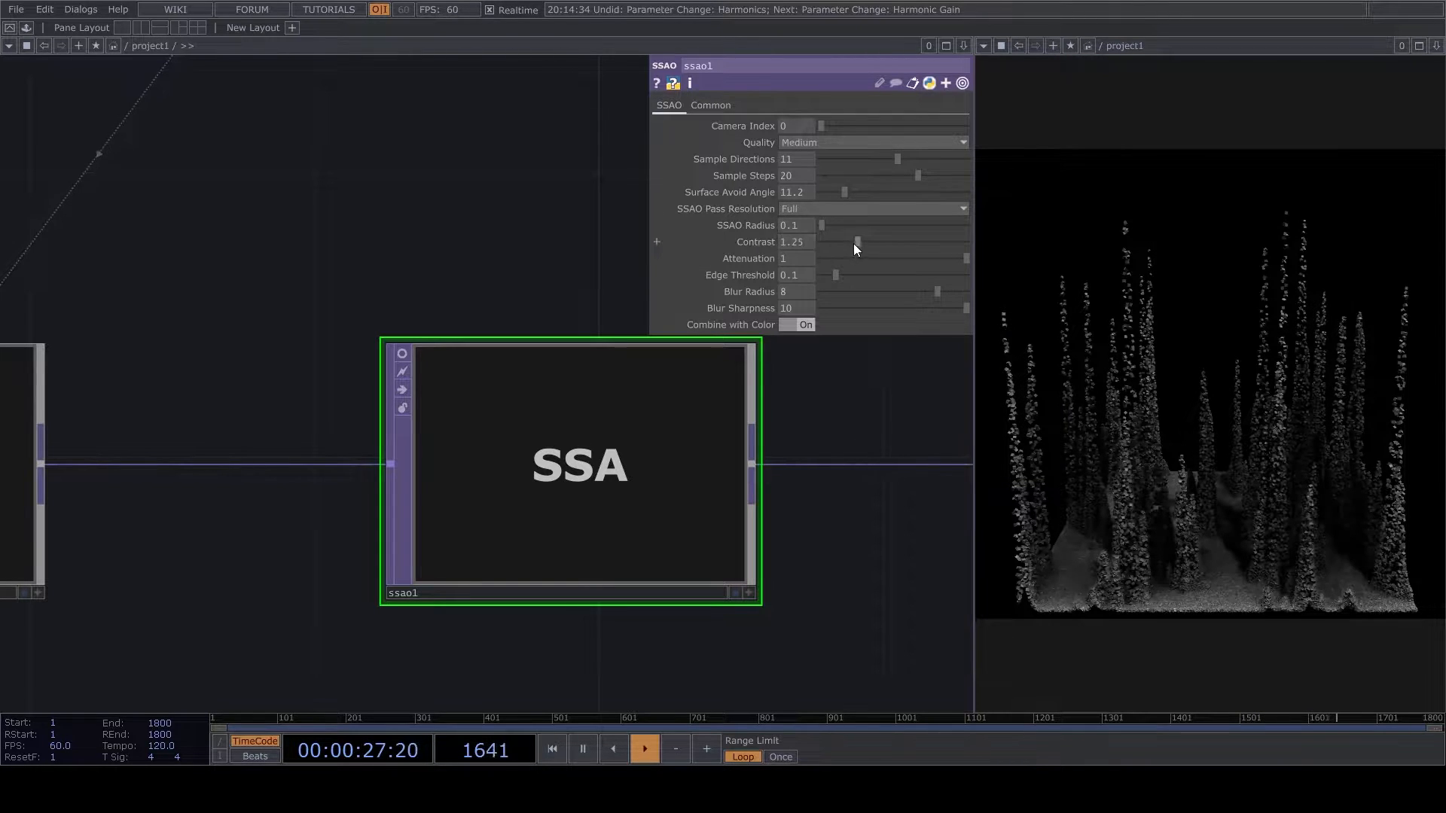
- Fine-tune ssao1 to a contrast of 1.07 and an SSAO radius of 0.03
{"action": "left_click_drag", "start_coordinate": [860, 242], "coordinate": [846, 242]}
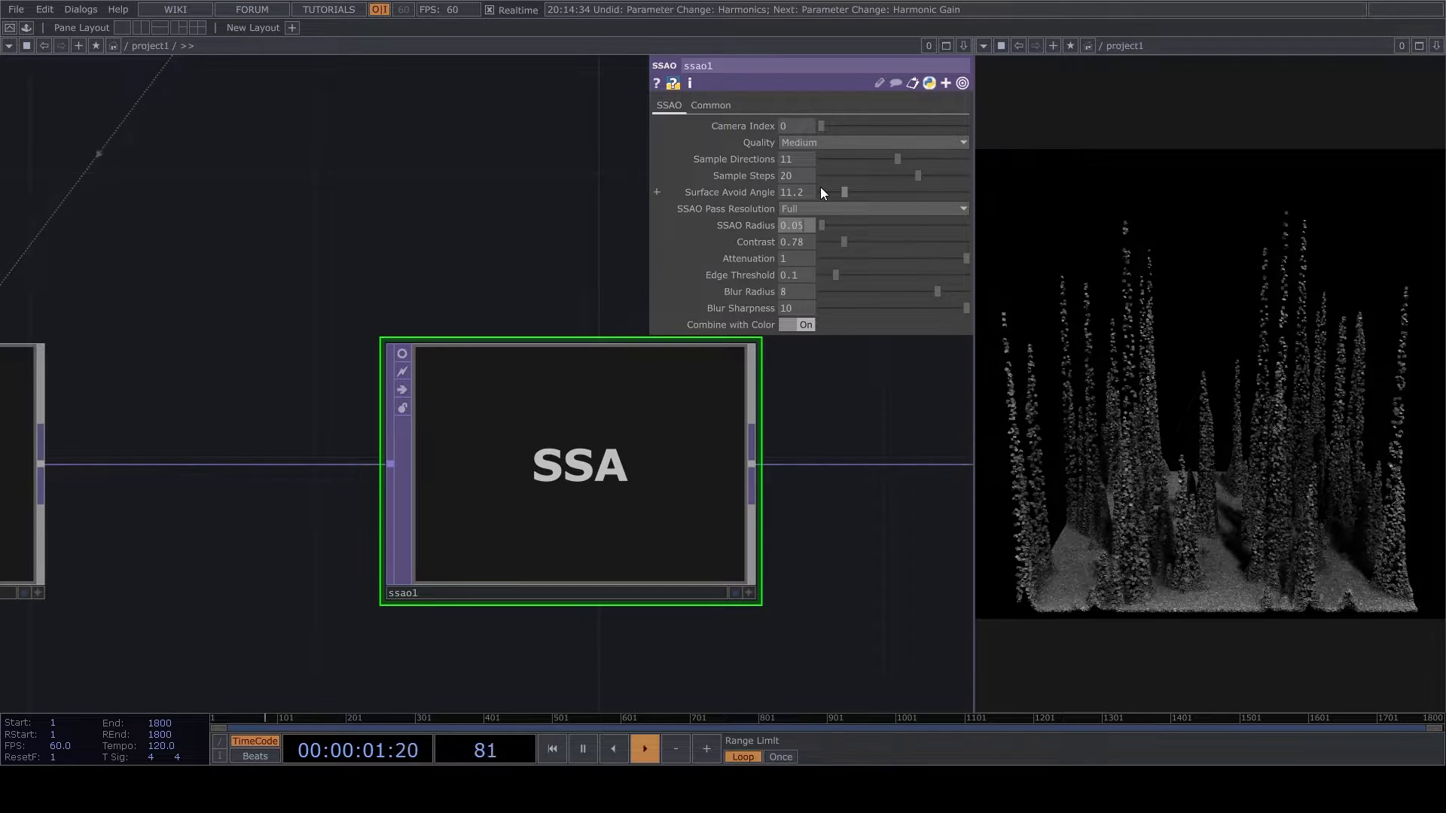
{"action": "left_click_drag", "start_coordinate": [846, 241], "coordinate": [856, 242]}
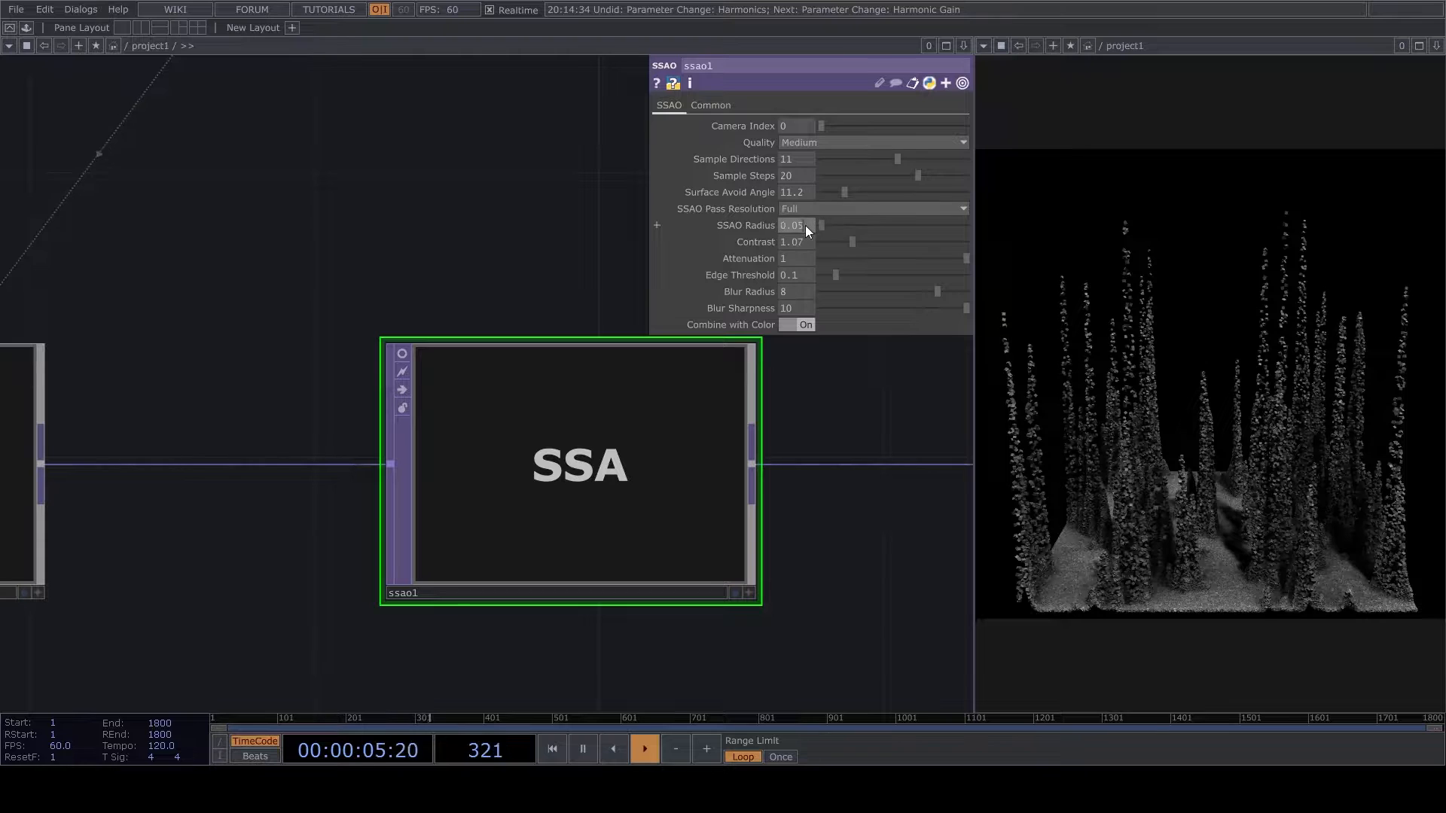
{"action": "scroll", "coordinate": [647, 573], "scroll_direction": "down", "scroll_amount": 10}
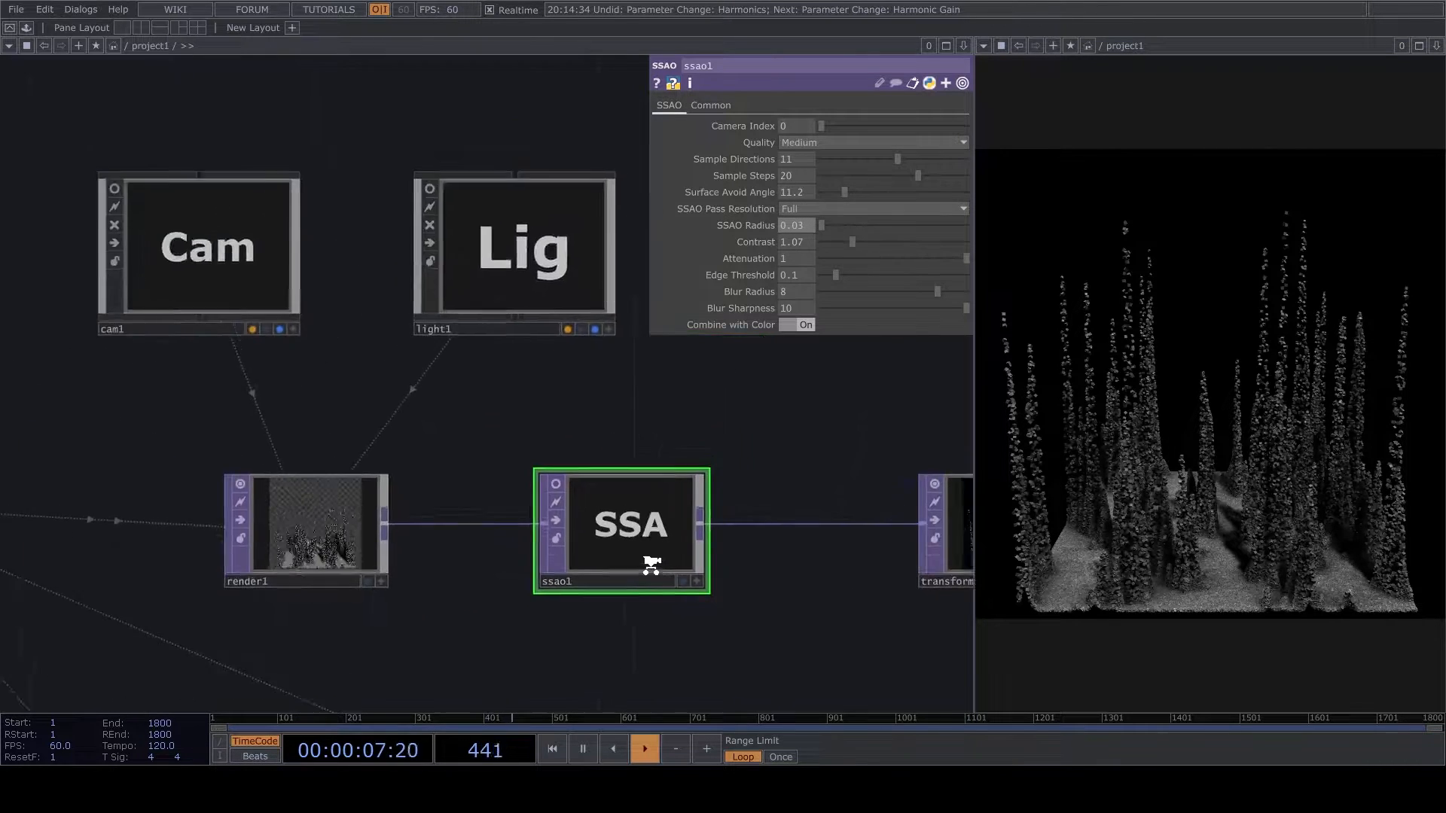
- Shift the PT null and the nodes after it further away from limit1 to make room for another operator
{"action": "left_click_drag", "start_coordinate": [362, 671], "coordinate": [488, 331]}
{"action": "scroll", "coordinate": [488, 331], "scroll_direction": "down", "scroll_amount": 4}
{"action": "scroll", "coordinate": [490, 337], "scroll_direction": "up", "scroll_amount": 7}
{"action": "left_click_drag", "start_coordinate": [497, 598], "coordinate": [395, 682]}
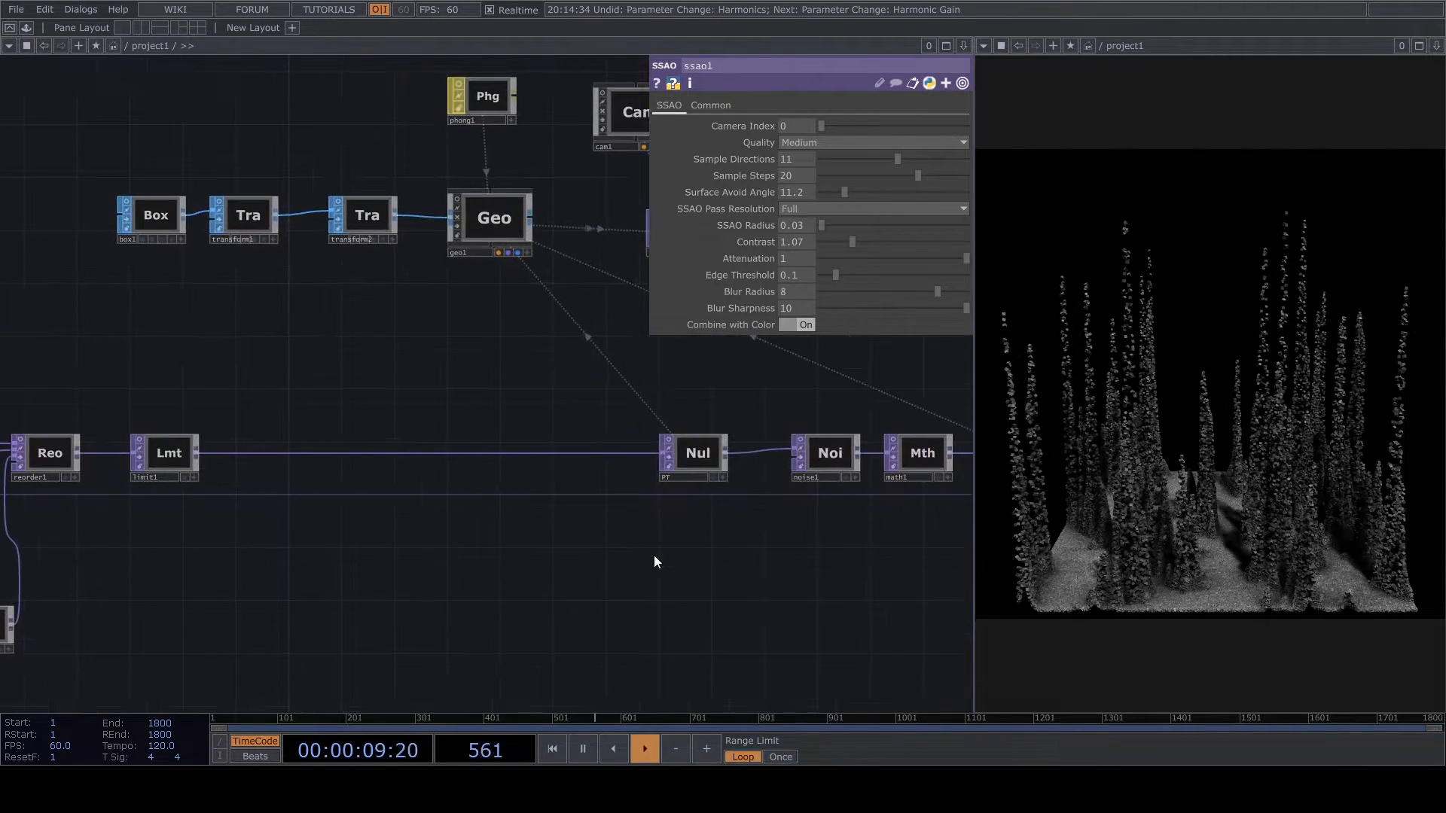
{"action": "left_click_drag", "start_coordinate": [701, 527], "coordinate": [329, 604]}
{"action": "right_click_drag", "start_coordinate": [329, 604], "coordinate": [697, 486]}
{"action": "left_click_drag", "start_coordinate": [297, 530], "coordinate": [403, 546]}
{"action": "left_click_drag", "start_coordinate": [409, 576], "coordinate": [800, 577]}
{"action": "left_click_drag", "start_coordinate": [332, 556], "coordinate": [607, 570]}
- Insert a Noise TOP between limit1 and the PT null, with its viewer off
{"action": "scroll", "coordinate": [584, 552], "scroll_direction": "up", "scroll_amount": 3}
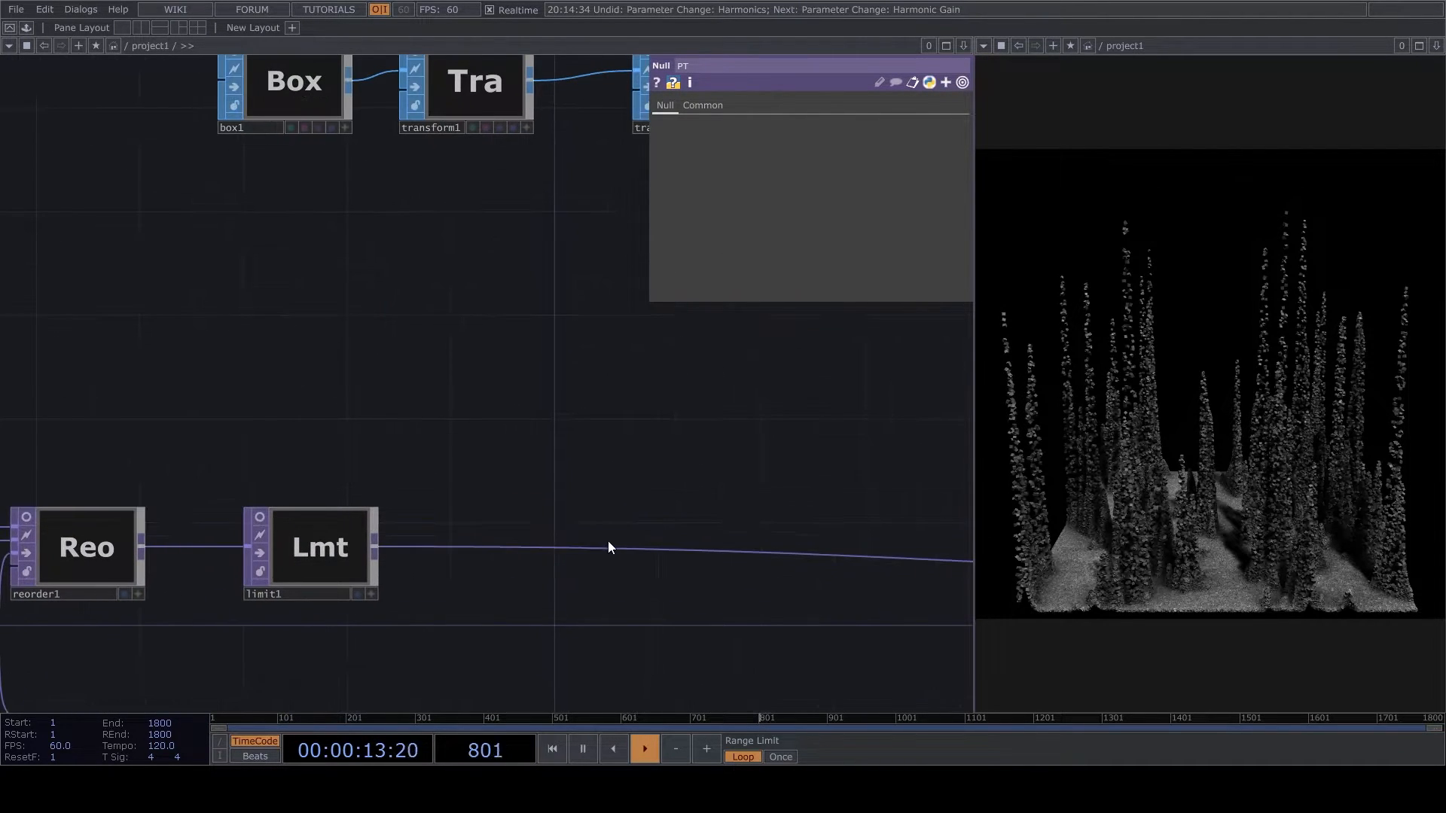
{"action": "right_click", "coordinate": [586, 546]}
{"action": "left_click", "coordinate": [568, 551]}
{"action": "right_click", "coordinate": [567, 550]}
{"action": "right_click", "coordinate": [553, 547]}
{"action": "left_click", "coordinate": [559, 538]}
{"action": "left_click", "coordinate": [589, 555]}
{"action": "scroll", "coordinate": [539, 501], "scroll_direction": "up", "scroll_amount": 2}
{"action": "left_click", "coordinate": [537, 502]}
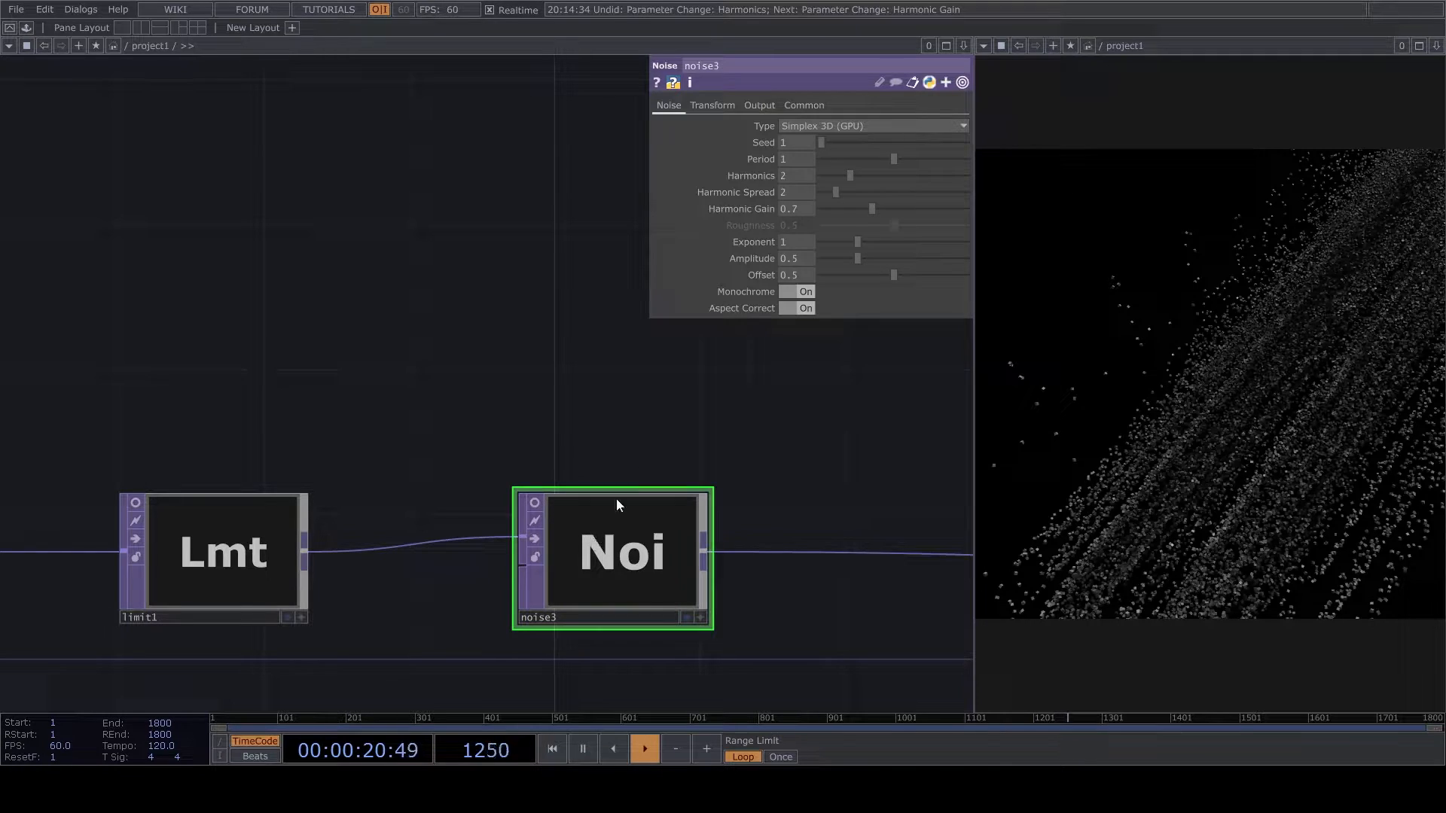
- Turn off noise3's monochrome, connect limit1 to its second input and set its noise scale to 0.1
{"action": "left_click", "coordinate": [796, 293]}
{"action": "left_click_drag", "start_coordinate": [305, 552], "coordinate": [542, 566]}
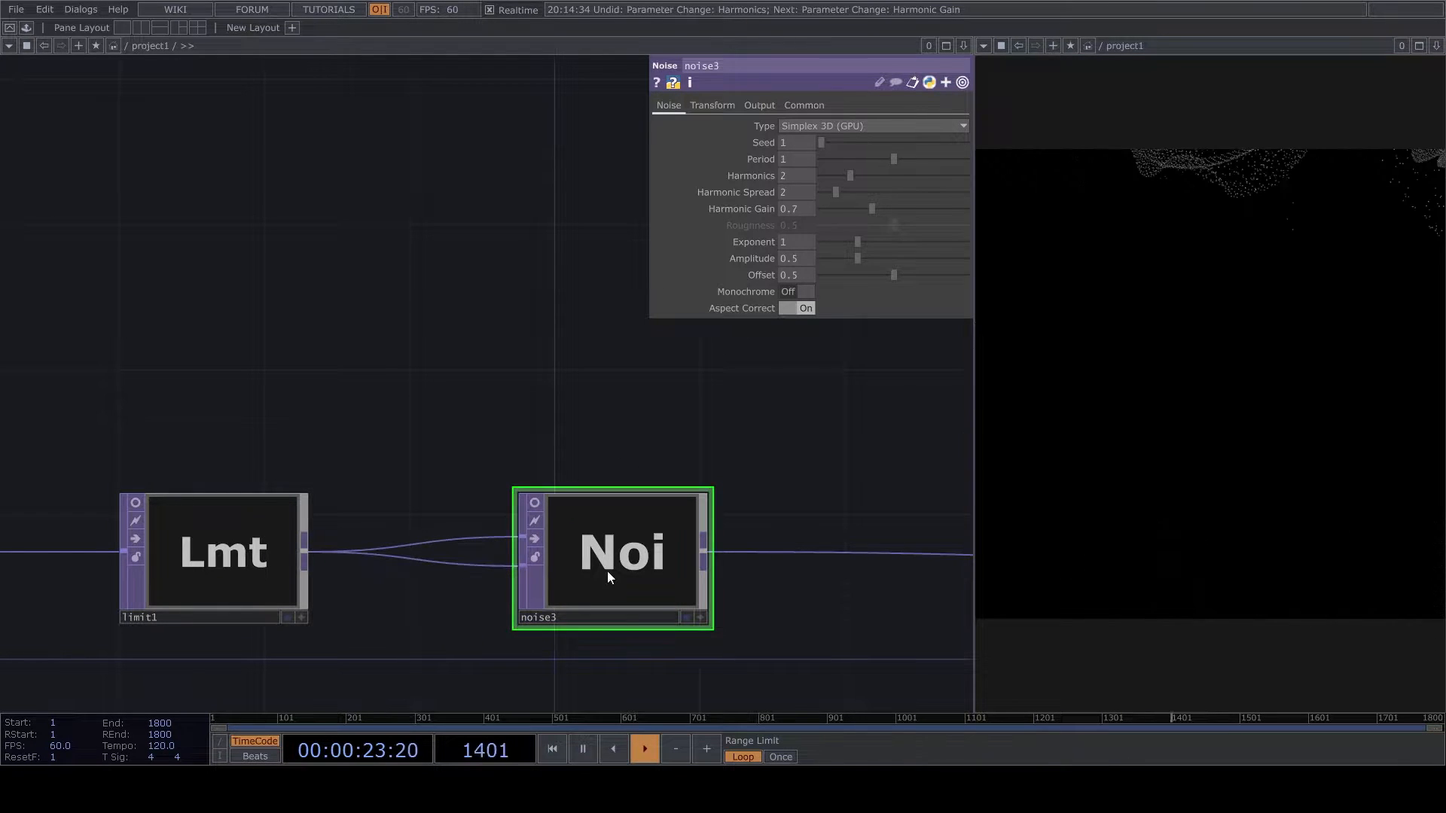
{"action": "left_click", "coordinate": [760, 105]}
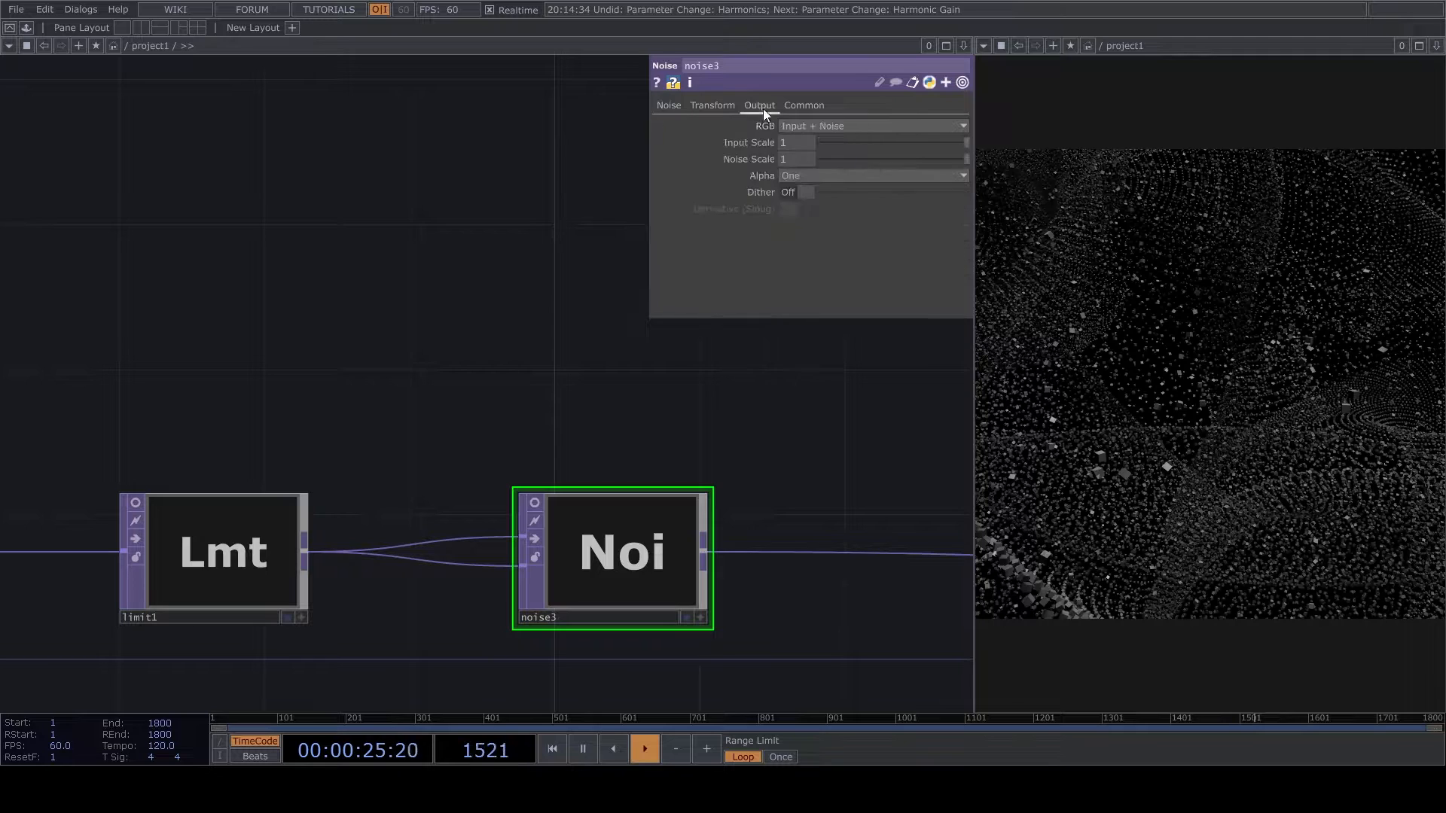
{"action": "type", "text": "0.1"}
{"action": "key", "text": "Return"}
- Set noise3's offset to 0, increase its period and reduce its amplitude
{"action": "left_click", "coordinate": [669, 105]}
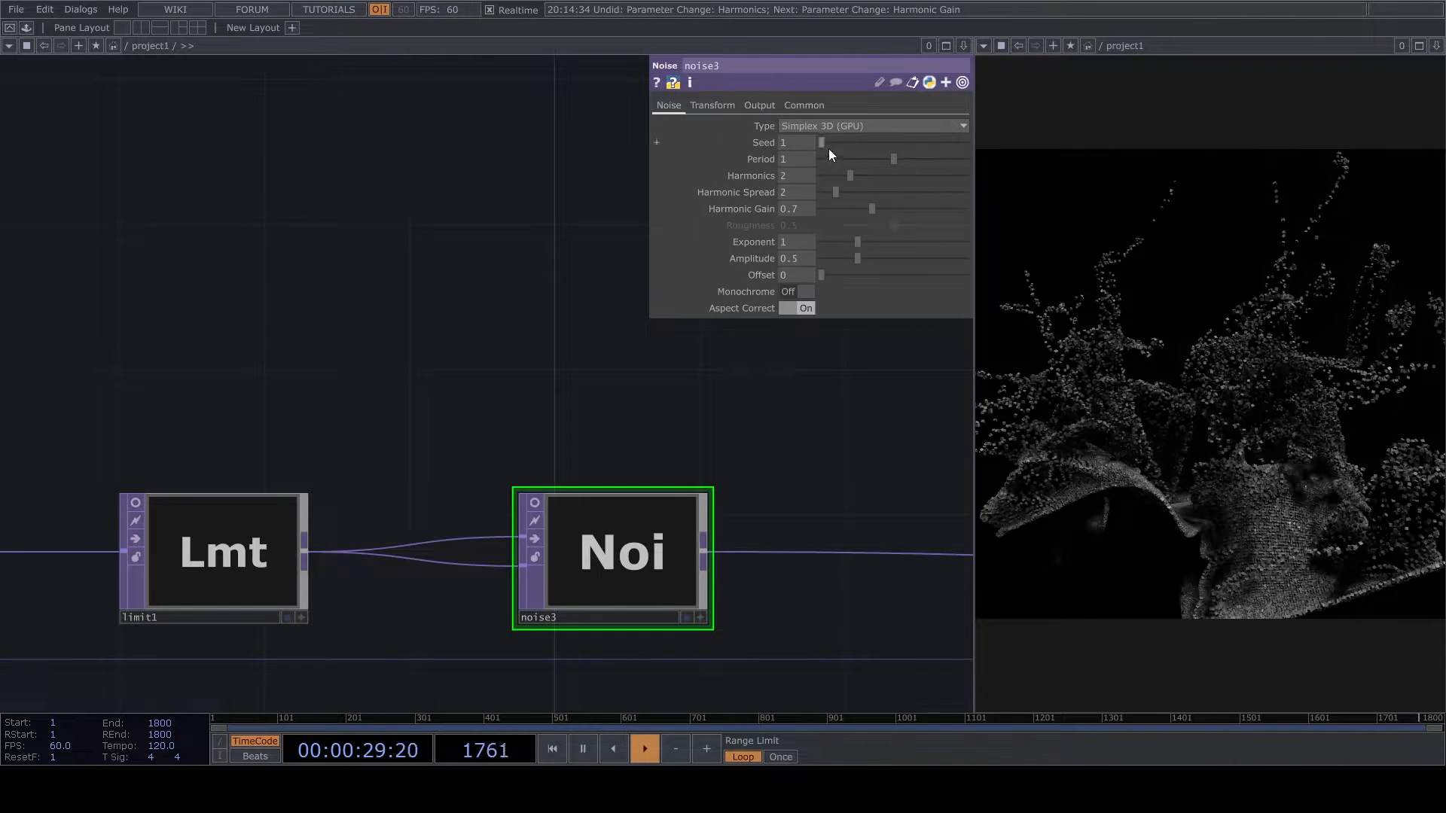
{"action": "left_click_drag", "start_coordinate": [894, 158], "coordinate": [964, 160]}
{"action": "left_click_drag", "start_coordinate": [854, 259], "coordinate": [833, 259]}
- Animate noise3 by giving its Z translation a seconds/20 time expression
{"action": "left_click", "coordinate": [712, 105]}
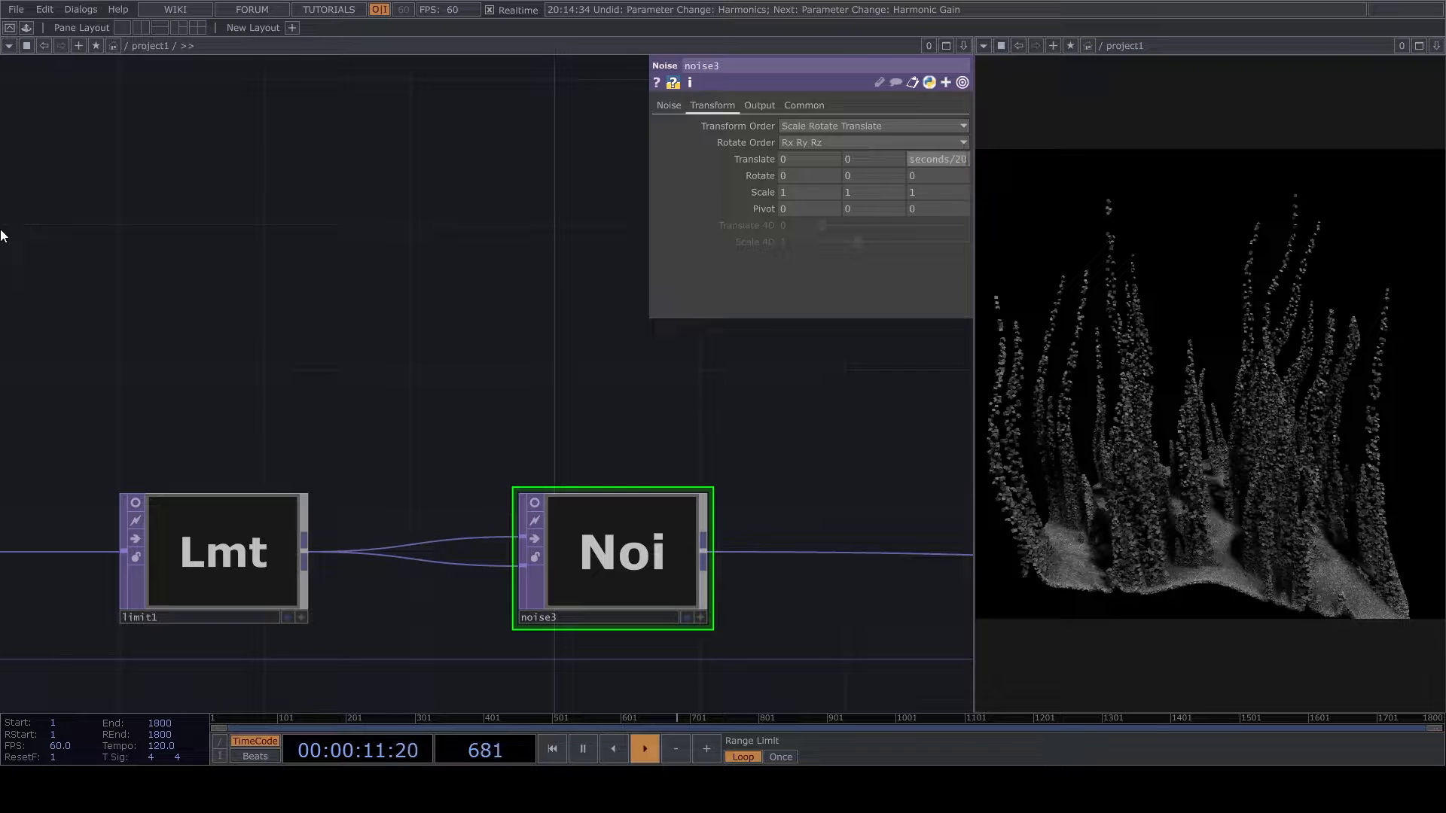
{"action": "key", "text": "Return"}
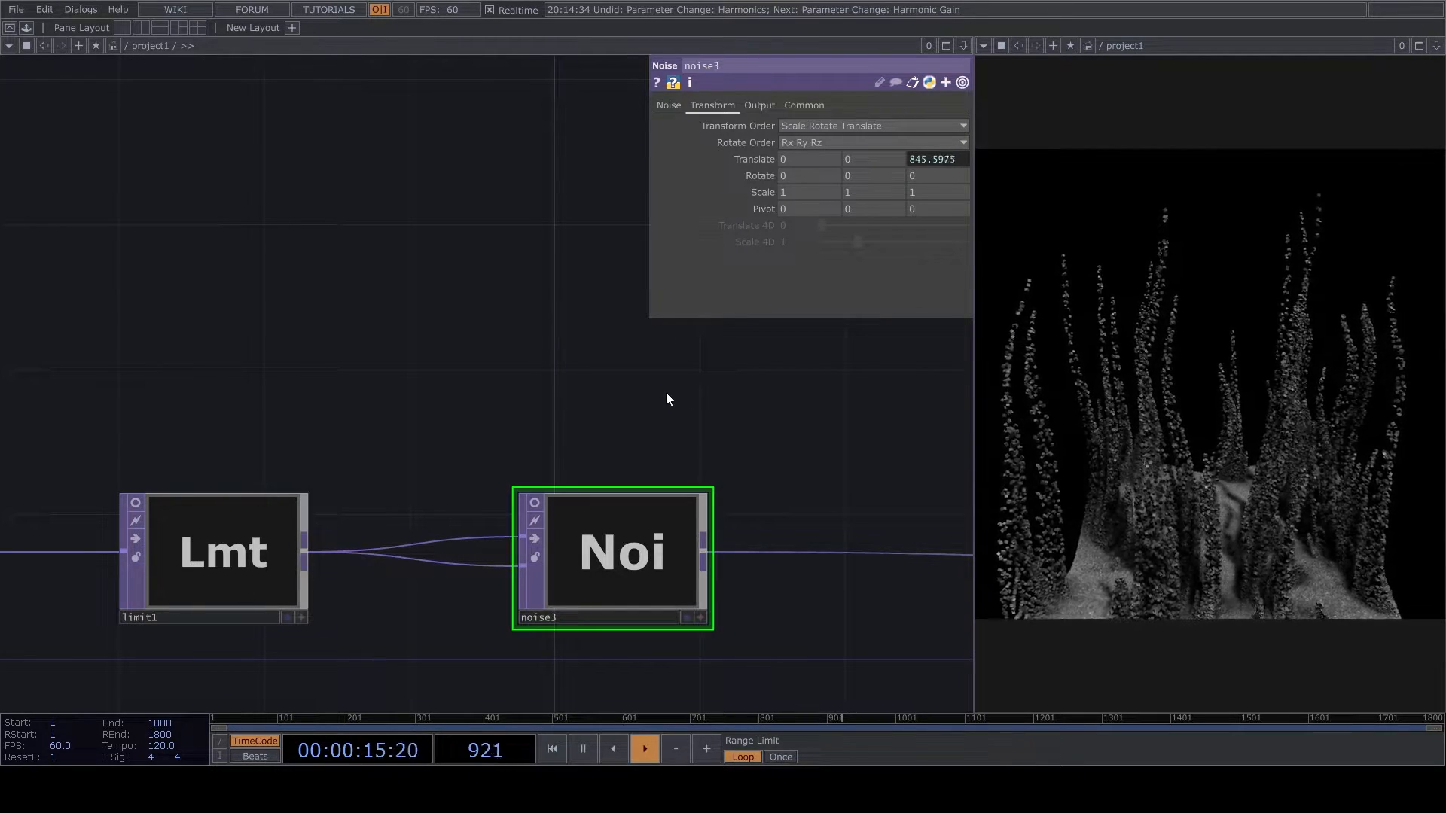
{"action": "scroll", "coordinate": [472, 375], "scroll_direction": "down", "scroll_amount": 5}
{"action": "scroll", "coordinate": [723, 405], "scroll_direction": "up", "scroll_amount": 3}
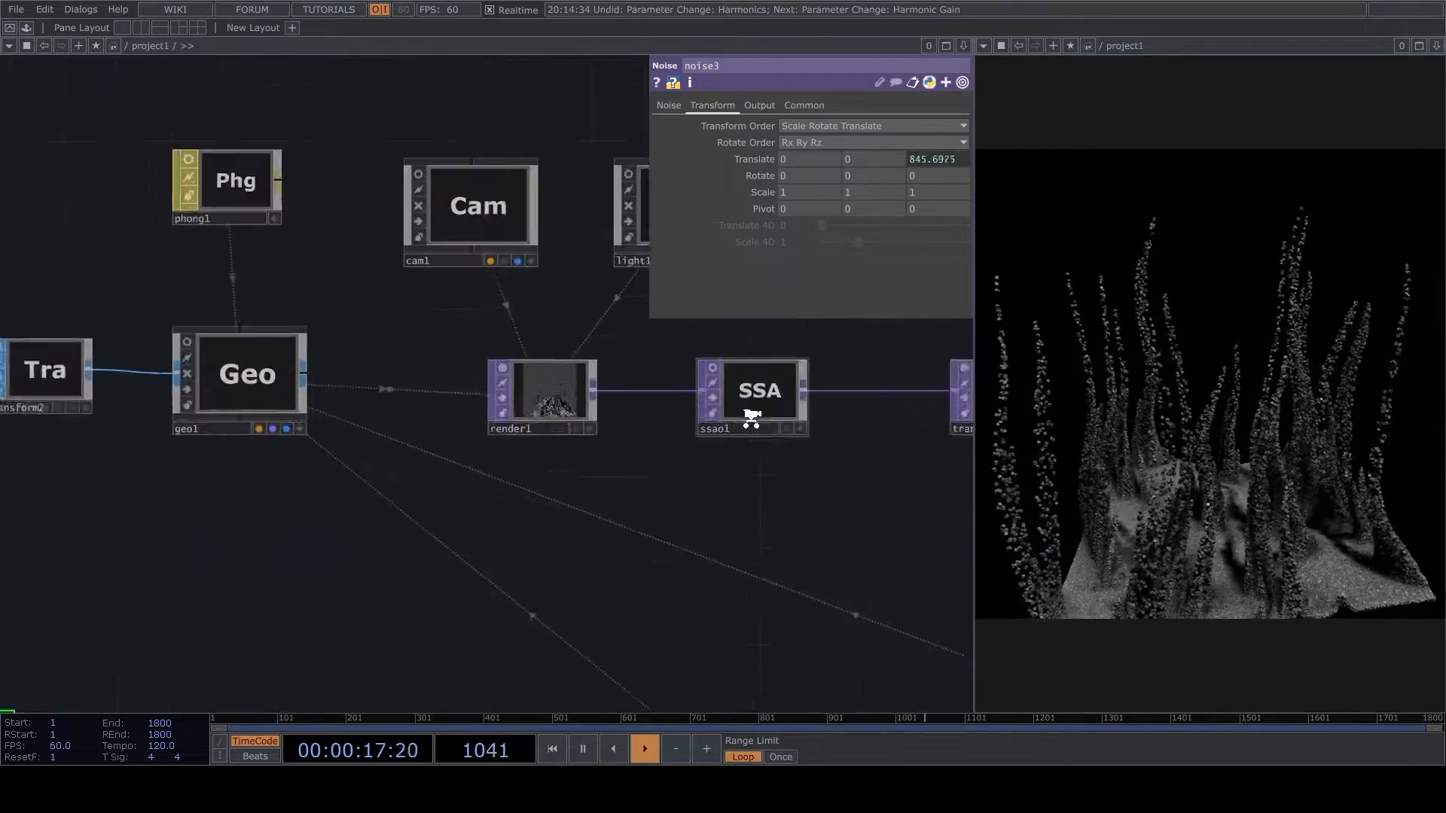
- Set ssao1's sample directions to 14 and its sample steps to 20
{"action": "left_click", "coordinate": [745, 403]}
{"action": "left_click_drag", "start_coordinate": [898, 157], "coordinate": [919, 184]}
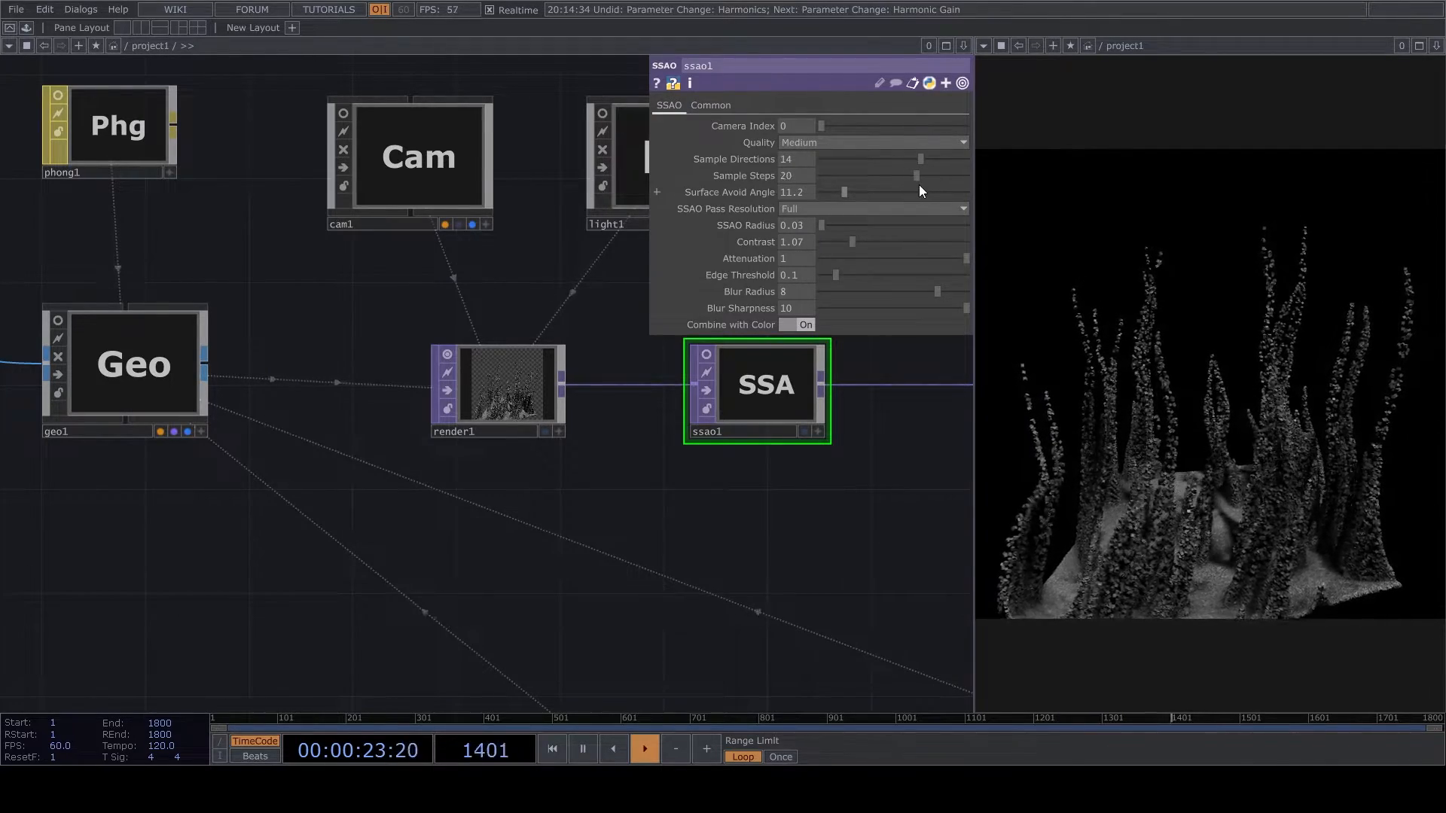
- Reposition light1 interactively in its own viewer and deactivate the viewer again
{"action": "scroll", "coordinate": [635, 513], "scroll_direction": "up", "scroll_amount": 2}
{"action": "scroll", "coordinate": [428, 350], "scroll_direction": "up", "scroll_amount": 3}
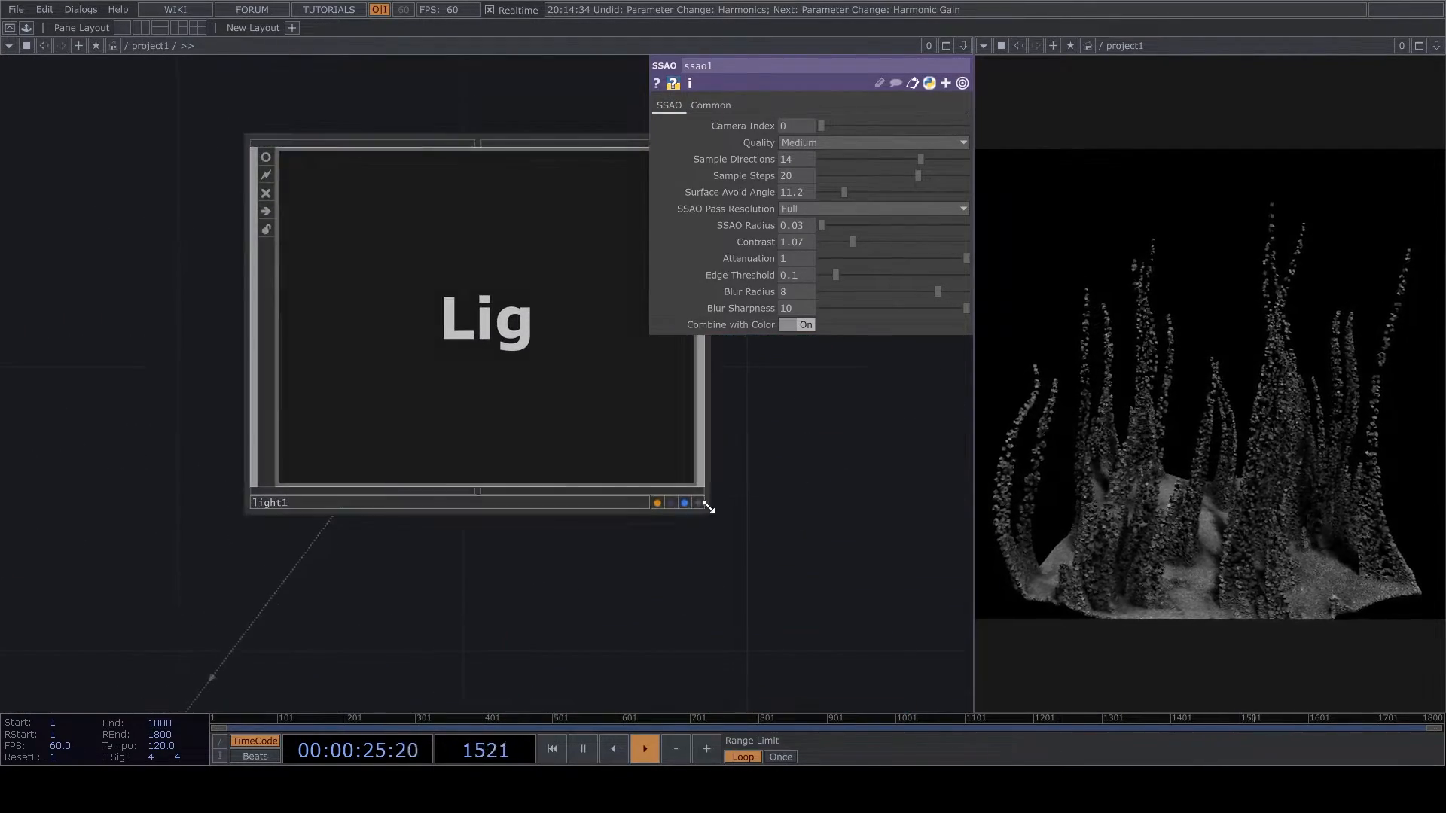
{"action": "left_click", "coordinate": [698, 502]}
{"action": "left_click_drag", "start_coordinate": [563, 412], "coordinate": [533, 407]}
{"action": "scroll", "coordinate": [693, 537], "scroll_direction": "down", "scroll_amount": 5}
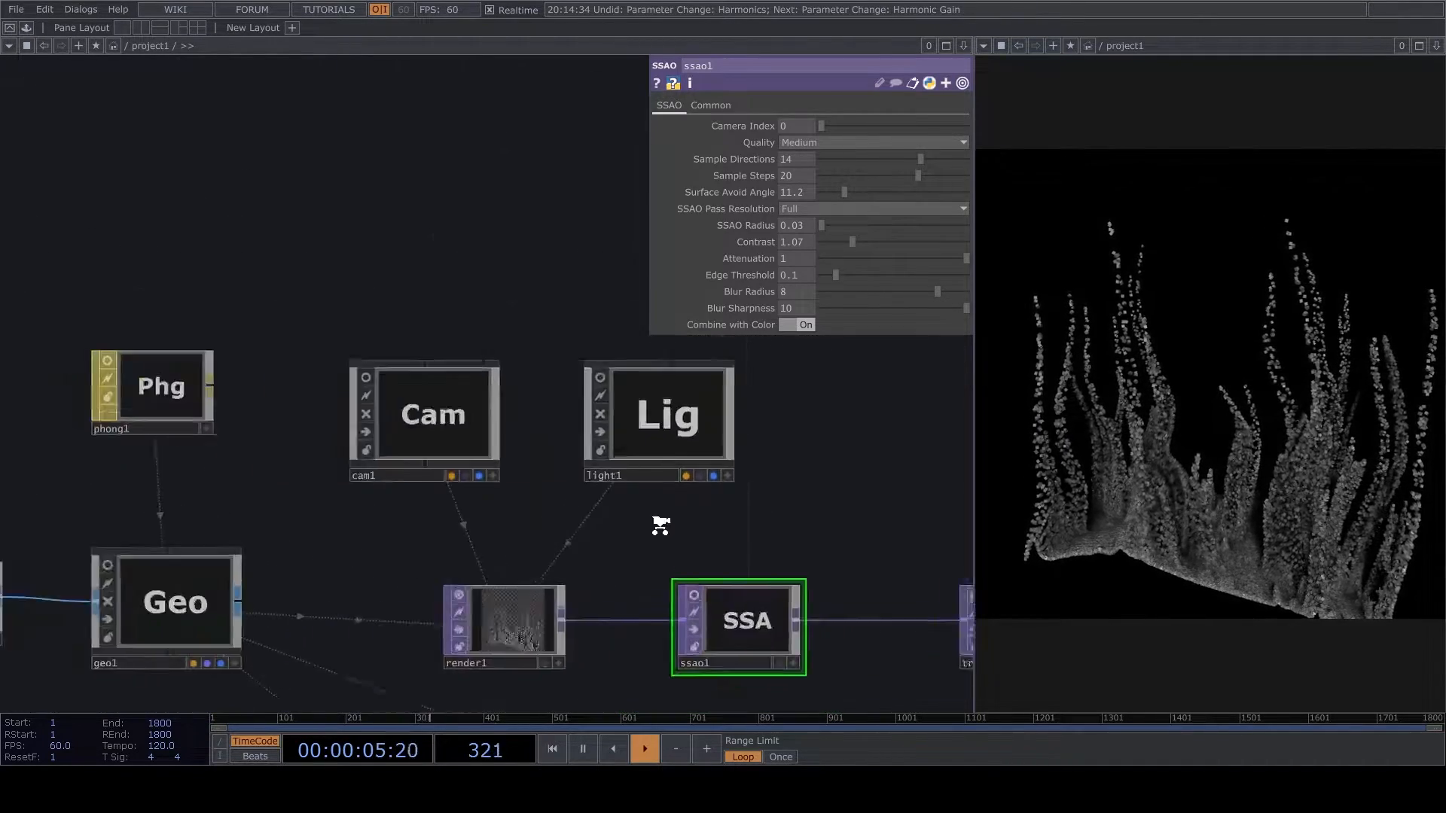
- Move limit1 and noise3 up in the network, above the level of reorder1, to make room for more nodes
{"action": "left_click", "coordinate": [228, 565]}
{"action": "left_click_drag", "start_coordinate": [513, 422], "coordinate": [517, 246]}
{"action": "left_click_drag", "start_coordinate": [575, 631], "coordinate": [781, 397]}
{"action": "scroll", "coordinate": [781, 397], "scroll_direction": "down", "scroll_amount": 4}
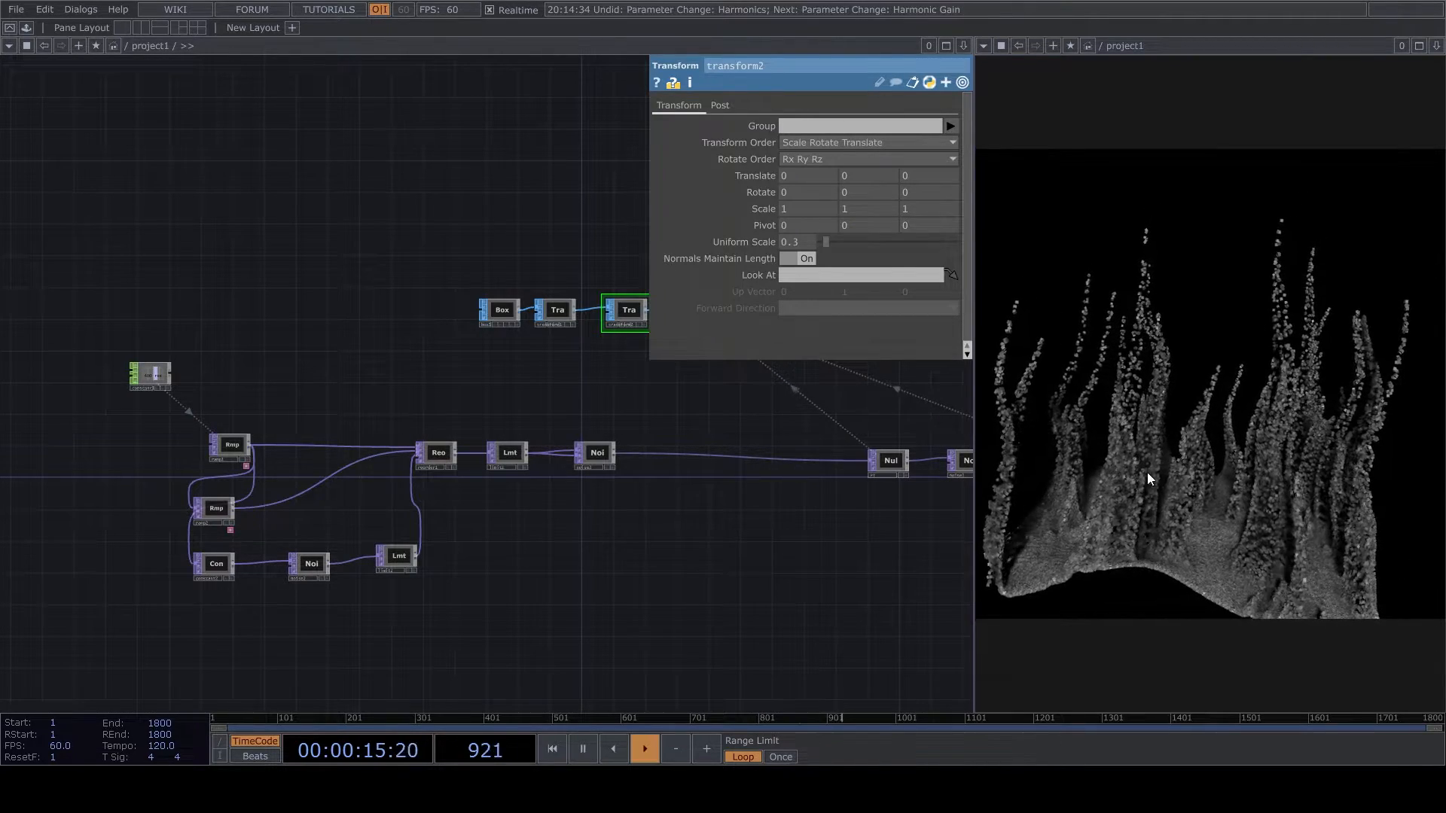
{"action": "scroll", "coordinate": [668, 485], "scroll_direction": "up", "scroll_amount": 3}
{"action": "scroll", "coordinate": [584, 520], "scroll_direction": "up", "scroll_amount": 2}
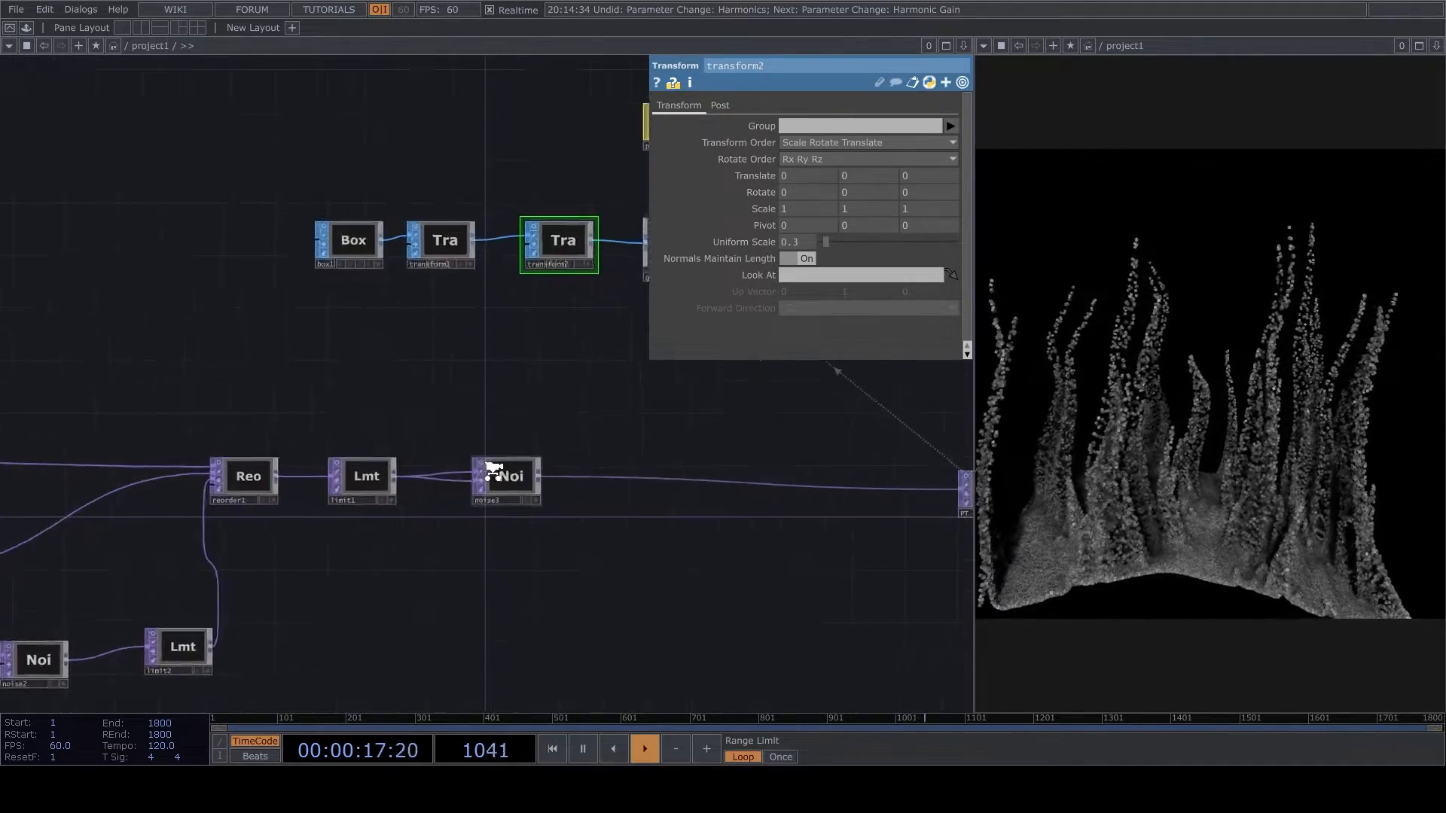
{"action": "right_click_drag", "start_coordinate": [315, 389], "coordinate": [461, 489]}
{"action": "left_click_drag", "start_coordinate": [500, 481], "coordinate": [500, 372]}
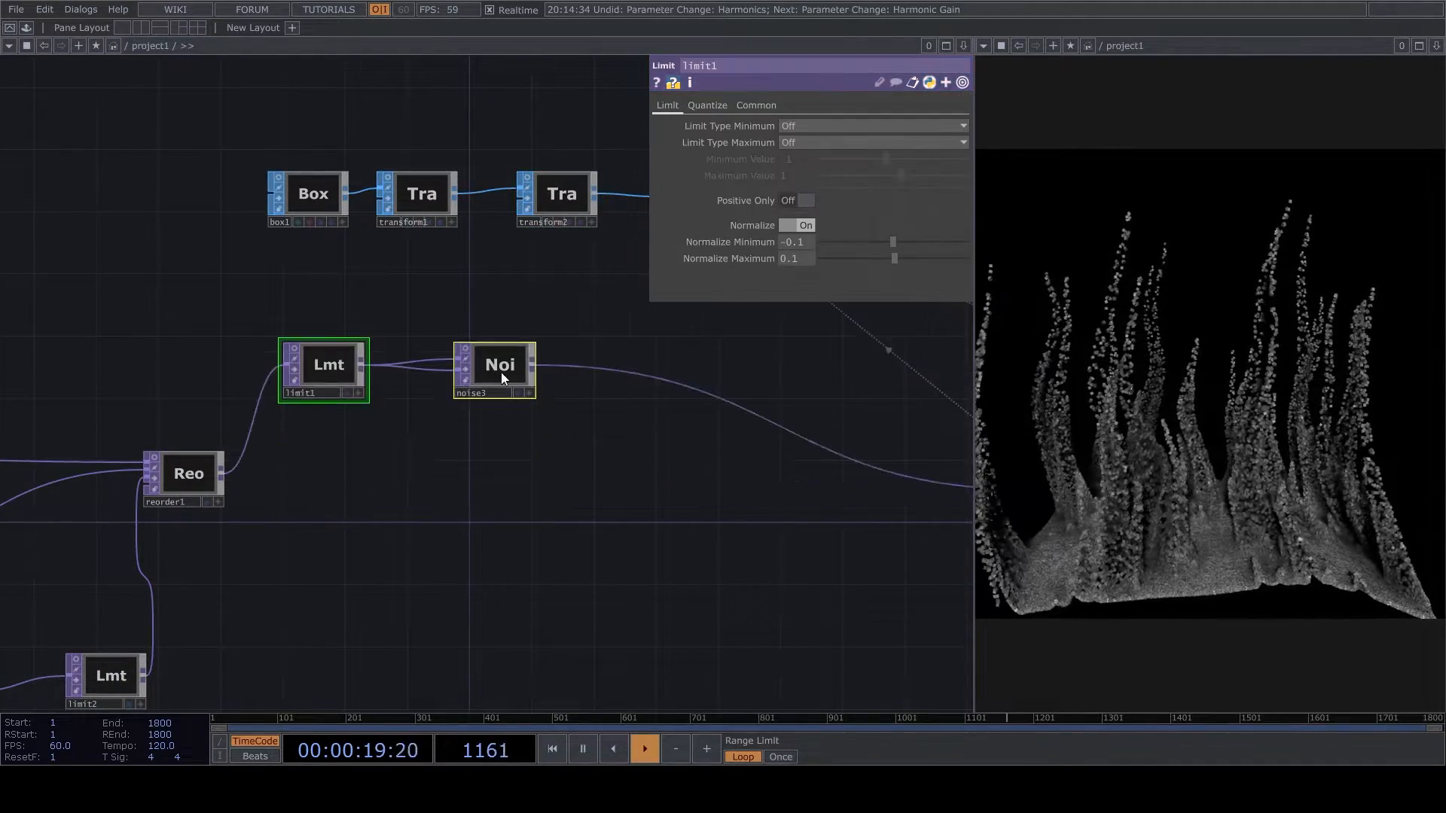
- Insert a Matte TOP into the wire between noise3 and the PT null, well apart from noise3
{"action": "right_click", "coordinate": [690, 391]}
{"action": "left_click", "coordinate": [713, 378]}
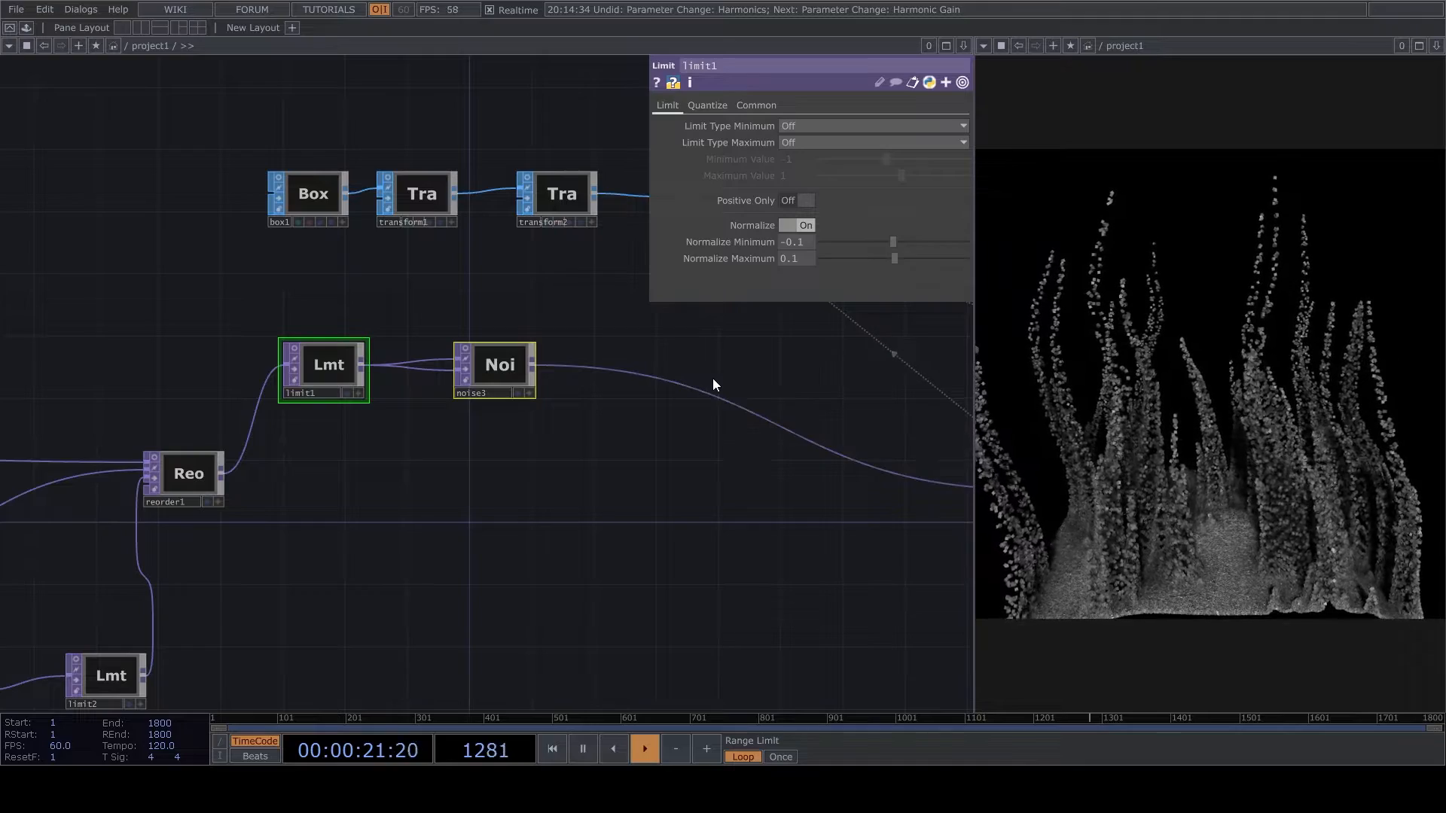
{"action": "left_click", "coordinate": [562, 494]}
{"action": "left_click", "coordinate": [728, 445]}
{"action": "left_click_drag", "start_coordinate": [725, 525], "coordinate": [1002, 450]}
{"action": "left_click_drag", "start_coordinate": [698, 443], "coordinate": [472, 543]}
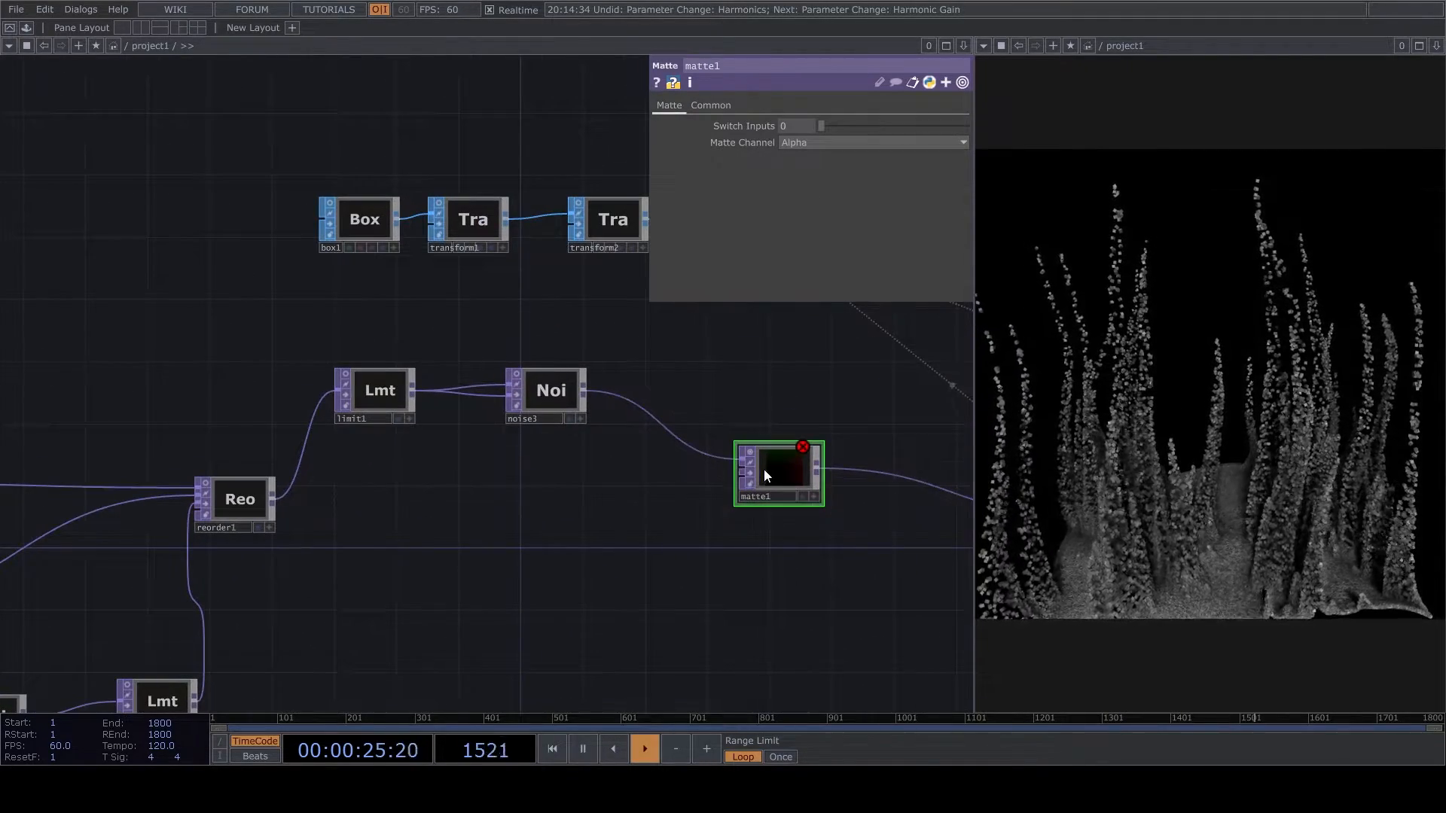
{"action": "left_click_drag", "start_coordinate": [764, 468], "coordinate": [811, 468]}
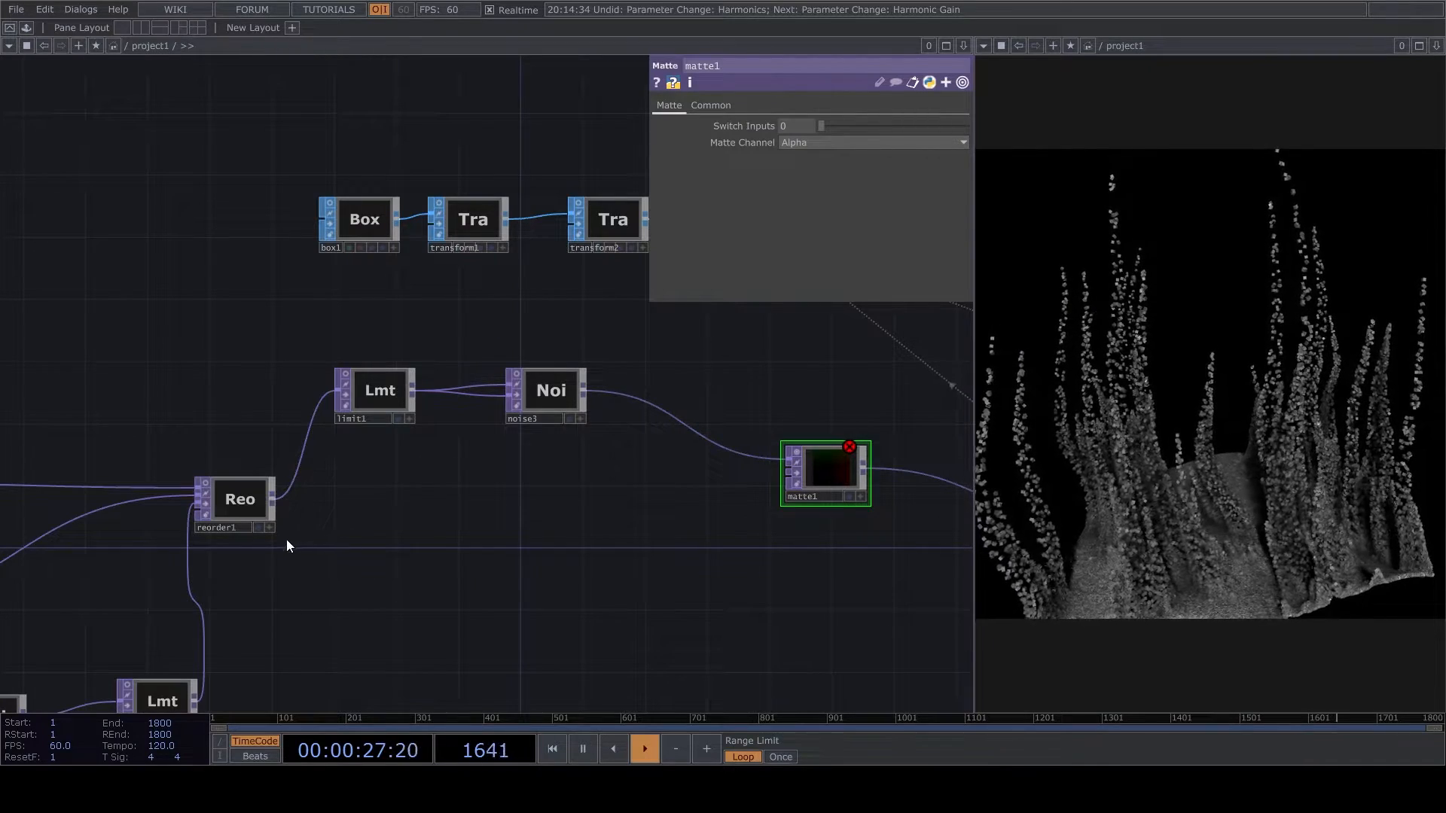
- Branch a new Reorder TOP off reorder1's output and place it below limit1
{"action": "left_click", "coordinate": [274, 500]}
{"action": "left_click", "coordinate": [467, 634]}
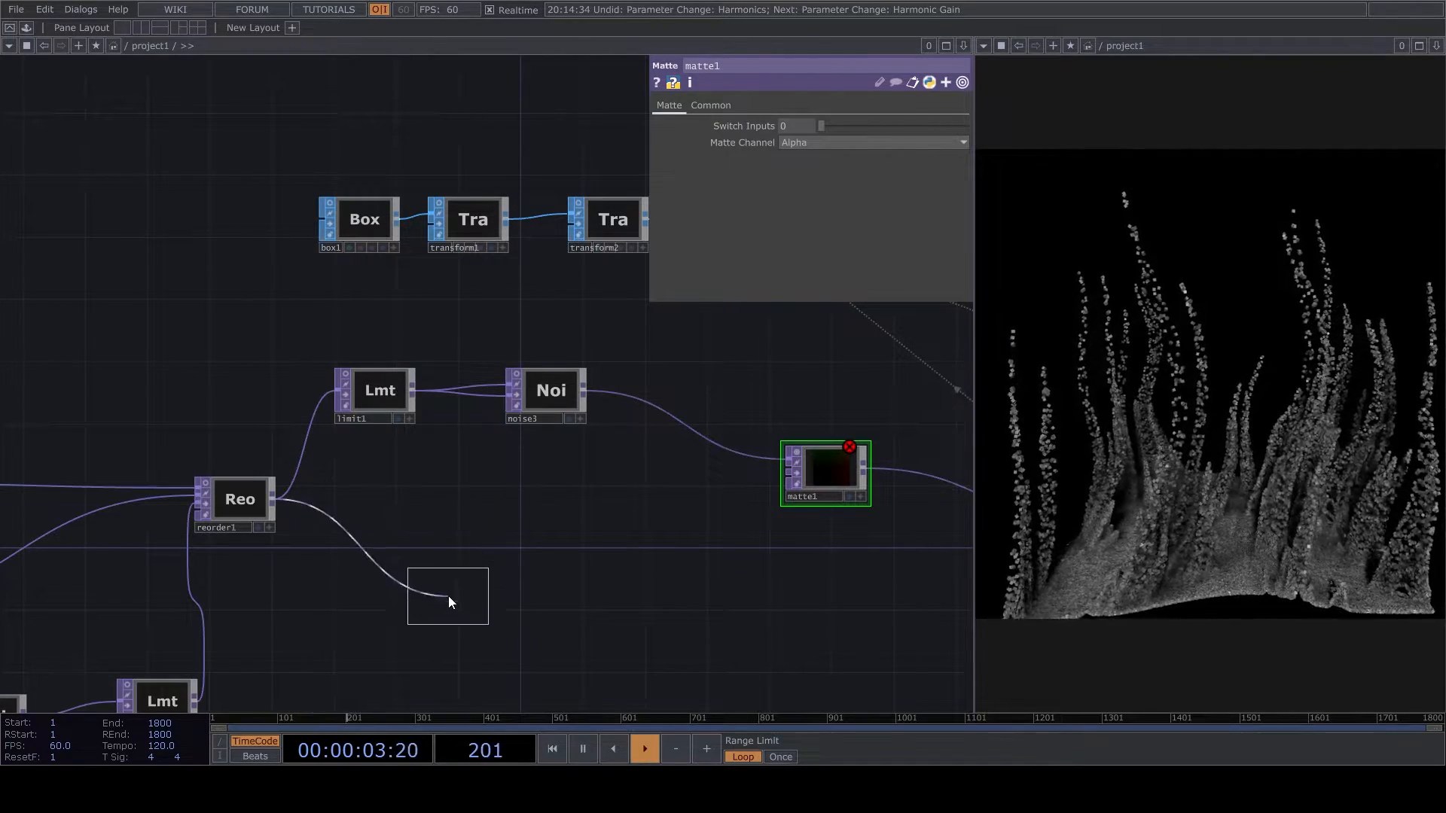
{"action": "left_click", "coordinate": [454, 600]}
{"action": "scroll", "coordinate": [453, 599], "scroll_direction": "up", "scroll_amount": 4}
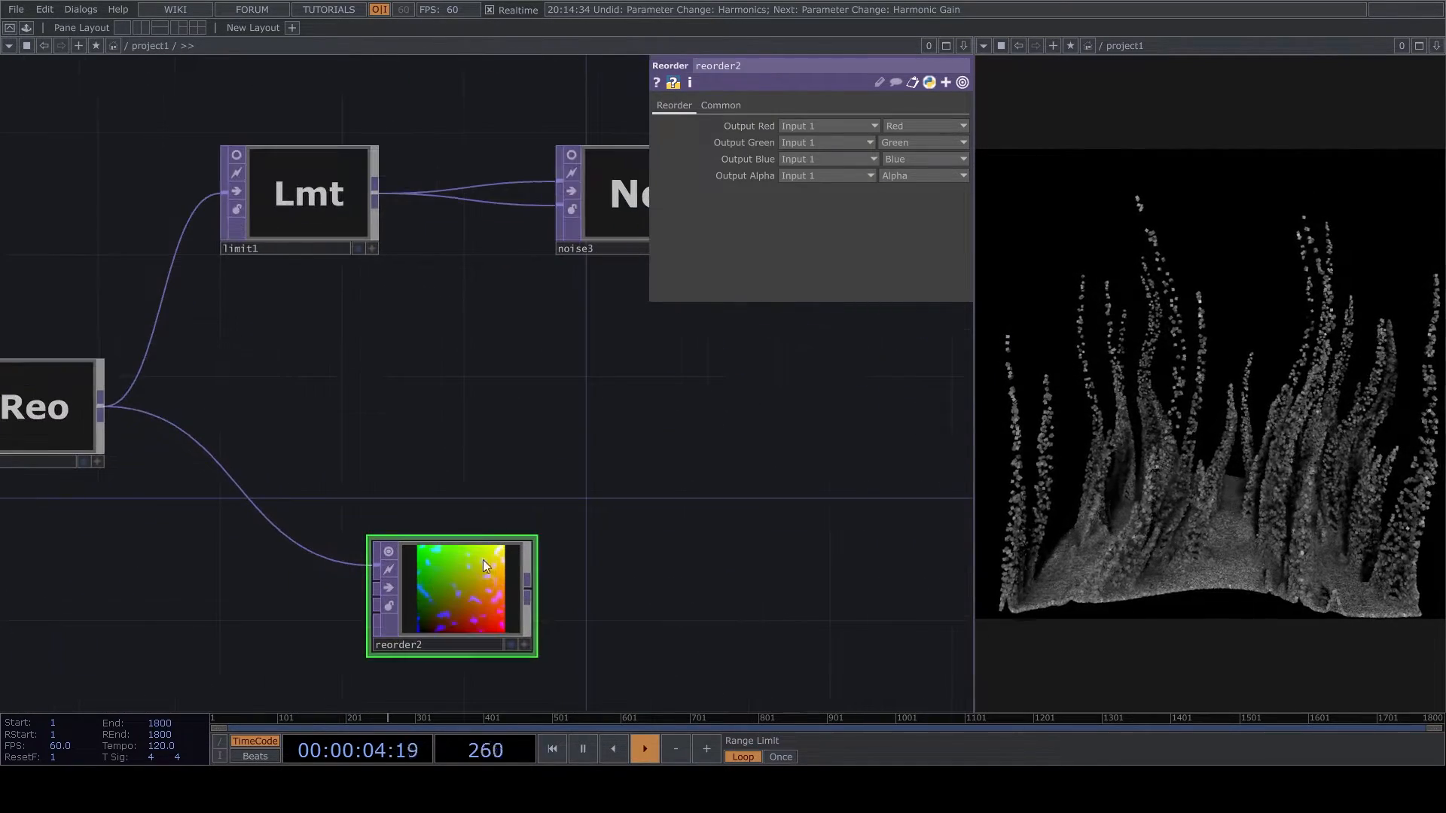
- Set reorder2's pixel format to 32-bit float (Mono) and take its output red from input 1's blue channel
{"action": "left_click", "coordinate": [712, 105]}
{"action": "left_click", "coordinate": [902, 291]}
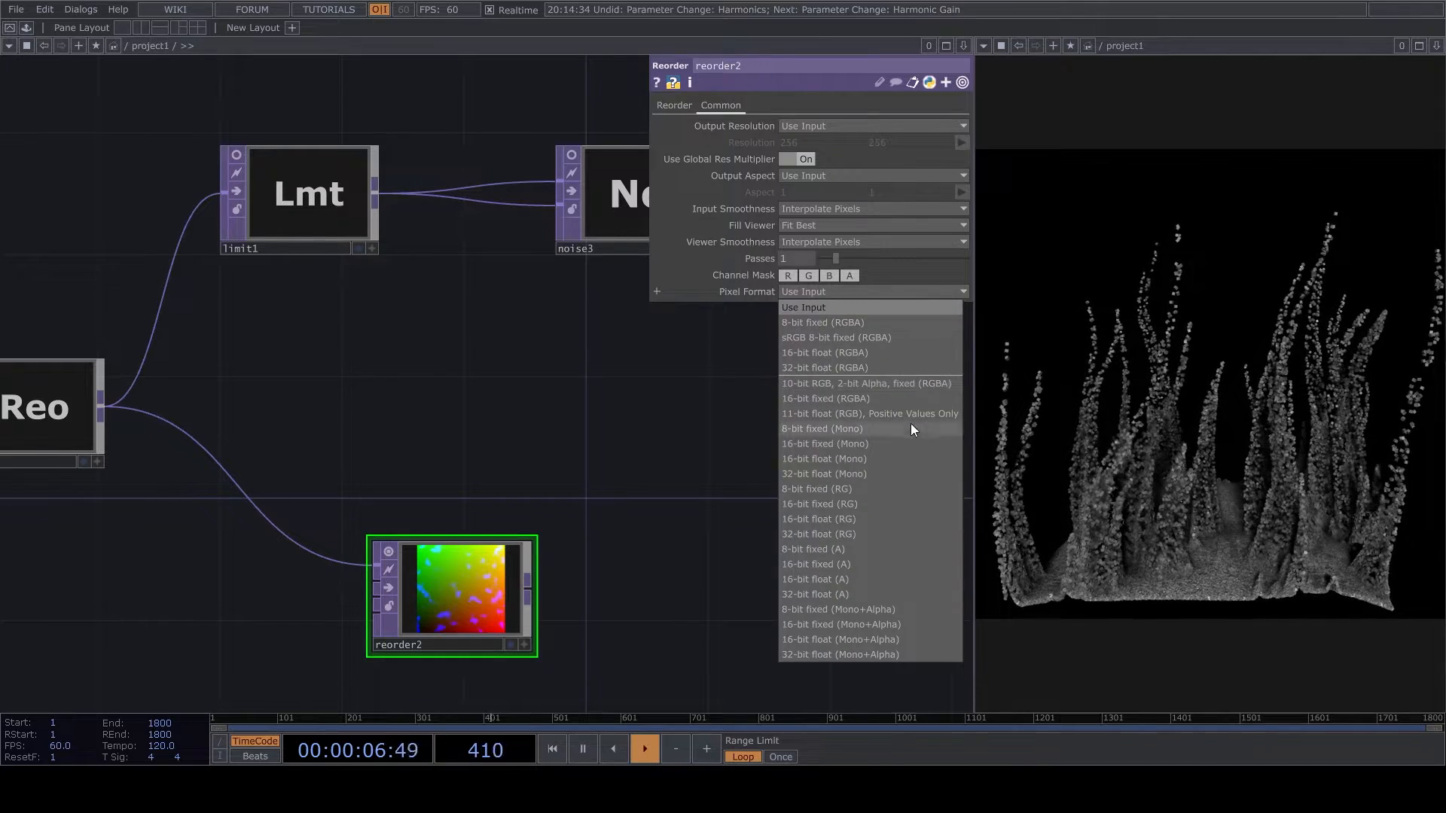
{"action": "left_click", "coordinate": [885, 479]}
{"action": "left_click", "coordinate": [678, 110]}
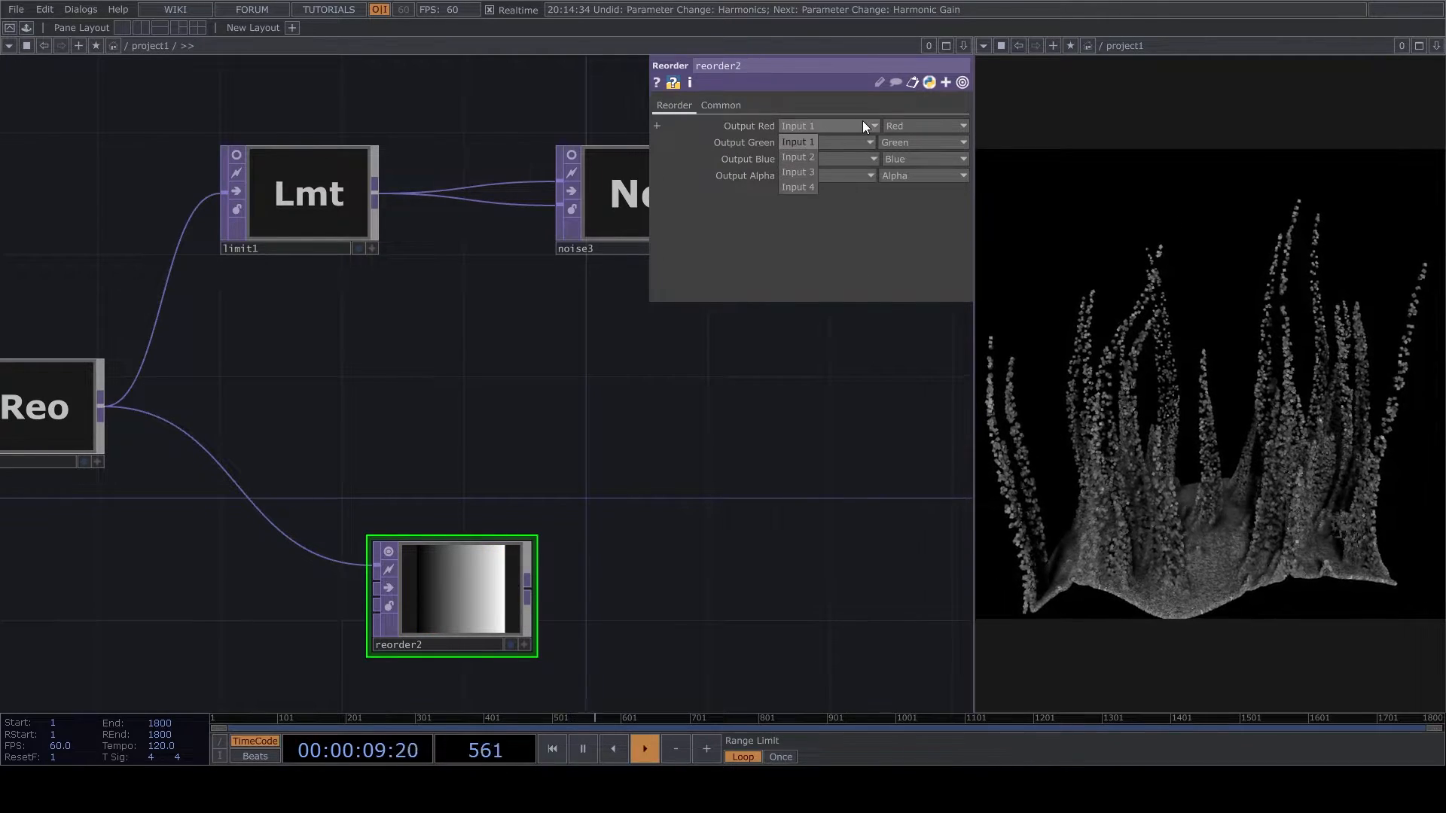
{"action": "left_click", "coordinate": [924, 126]}
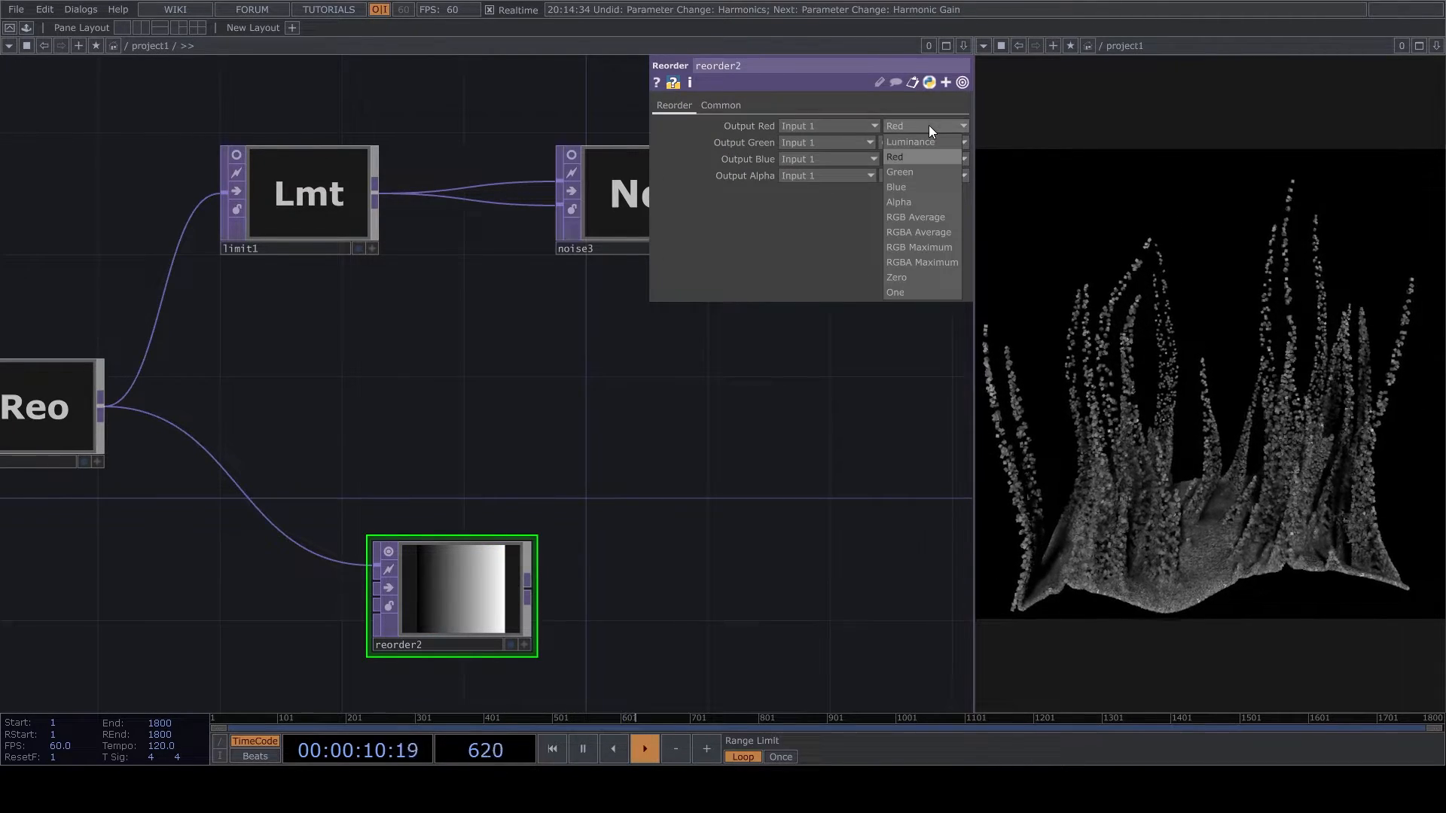
{"action": "left_click", "coordinate": [897, 188]}
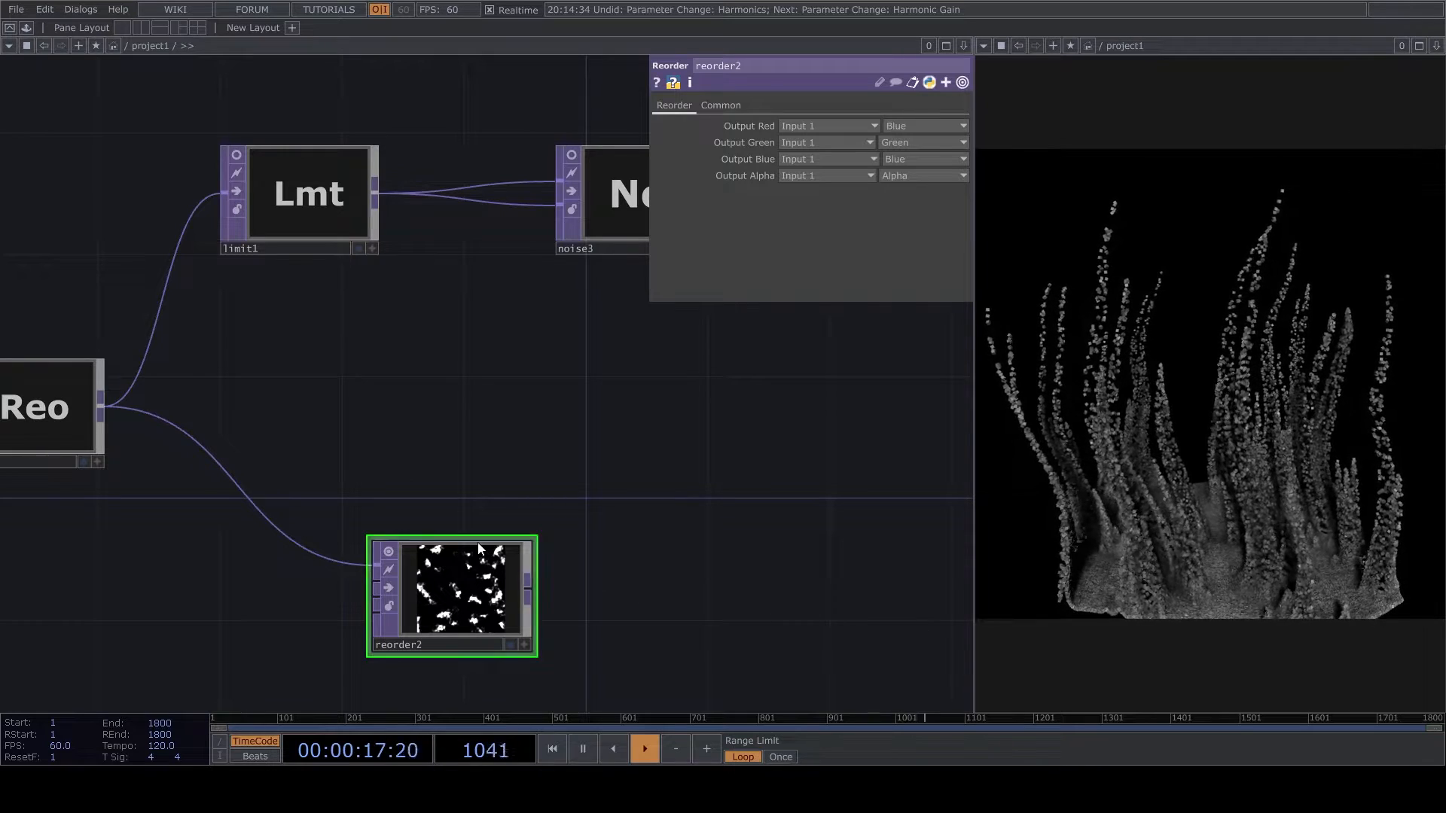
- Add a Limit TOP after reorder2 with Normalize on from 0 to 1, and turn off both nodes' viewers
{"action": "left_click", "coordinate": [527, 590]}
{"action": "left_click", "coordinate": [684, 613]}
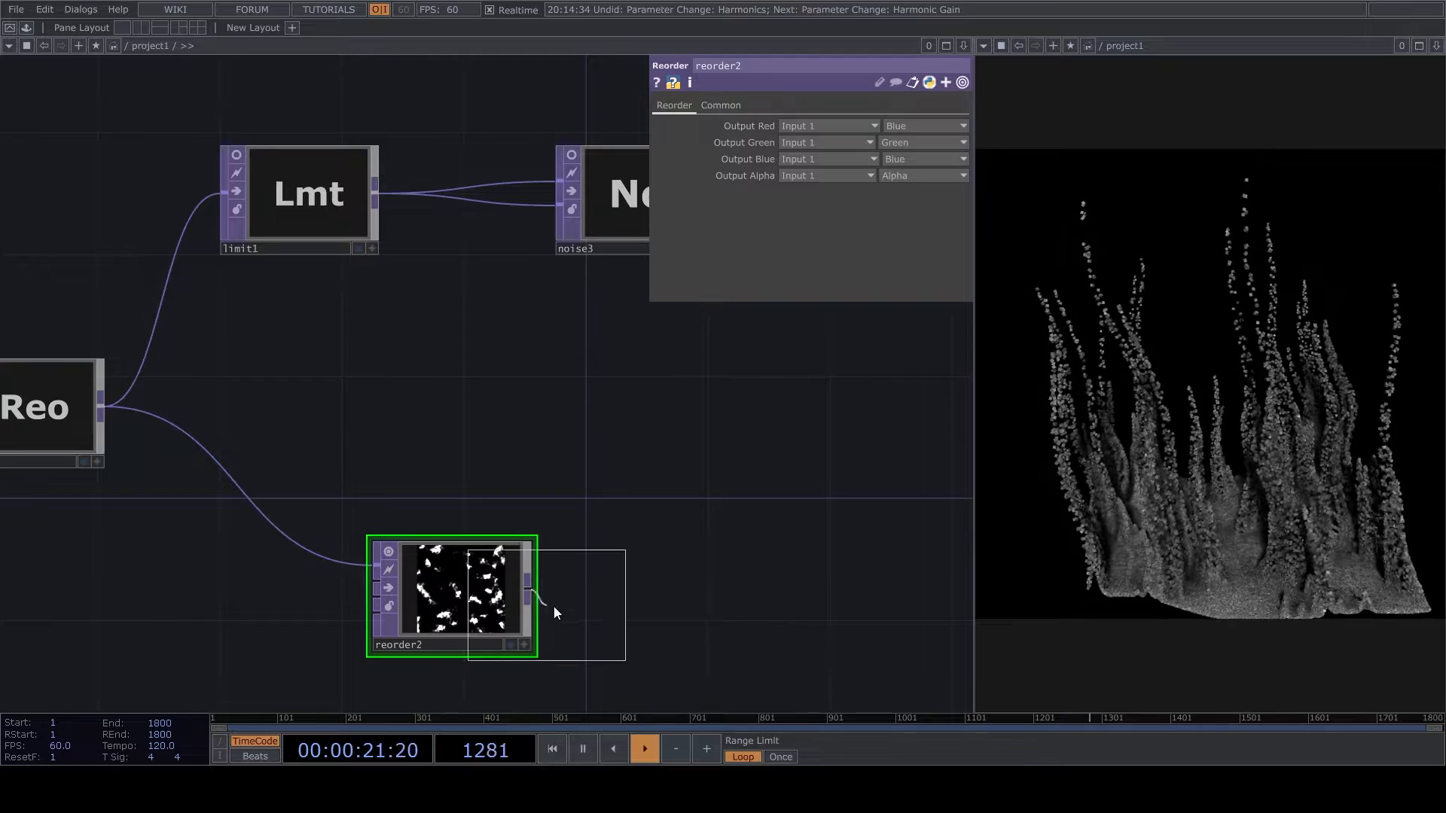
{"action": "left_click", "coordinate": [587, 597]}
{"action": "left_click", "coordinate": [797, 225]}
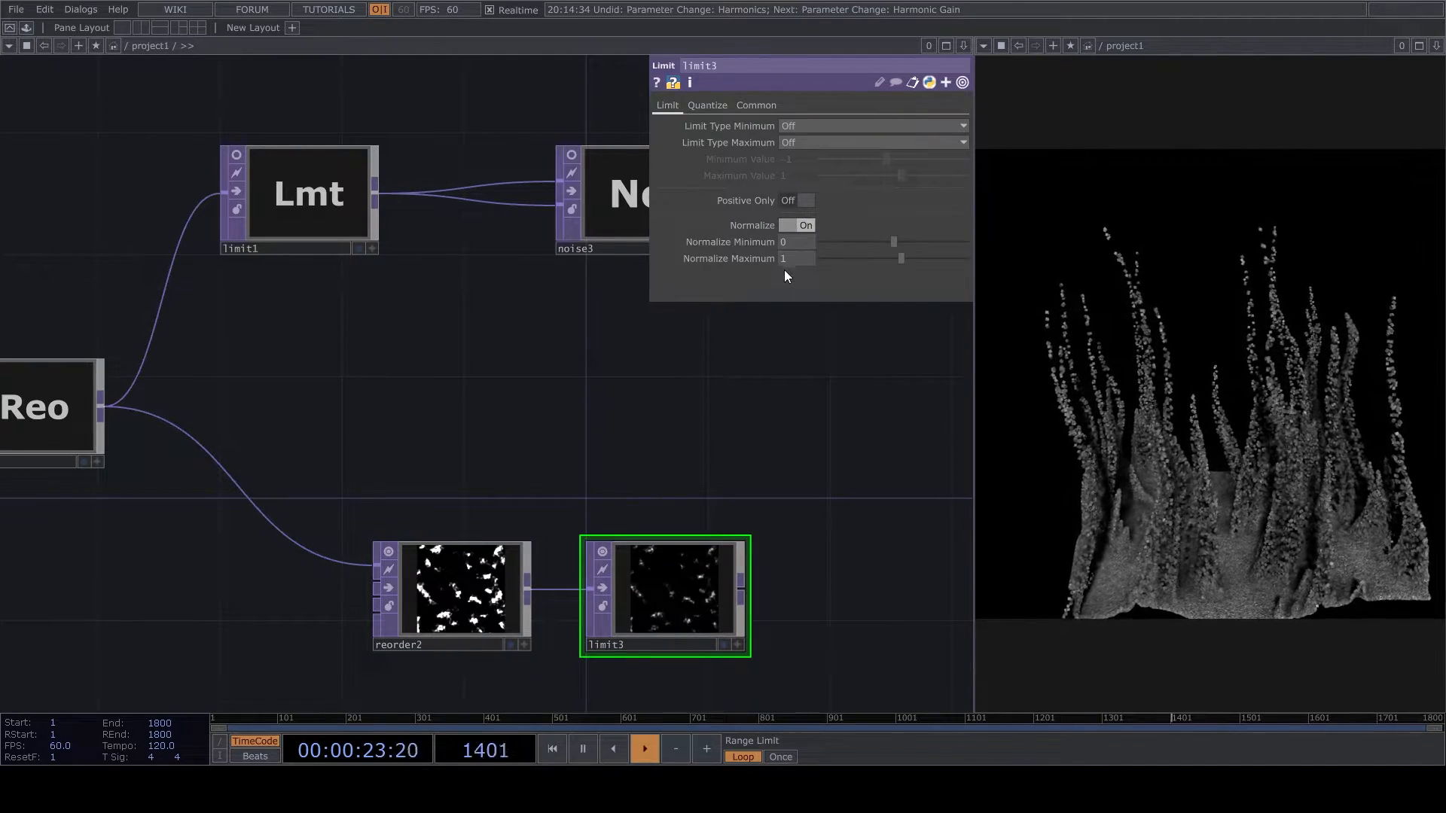
{"action": "key", "text": "h"}
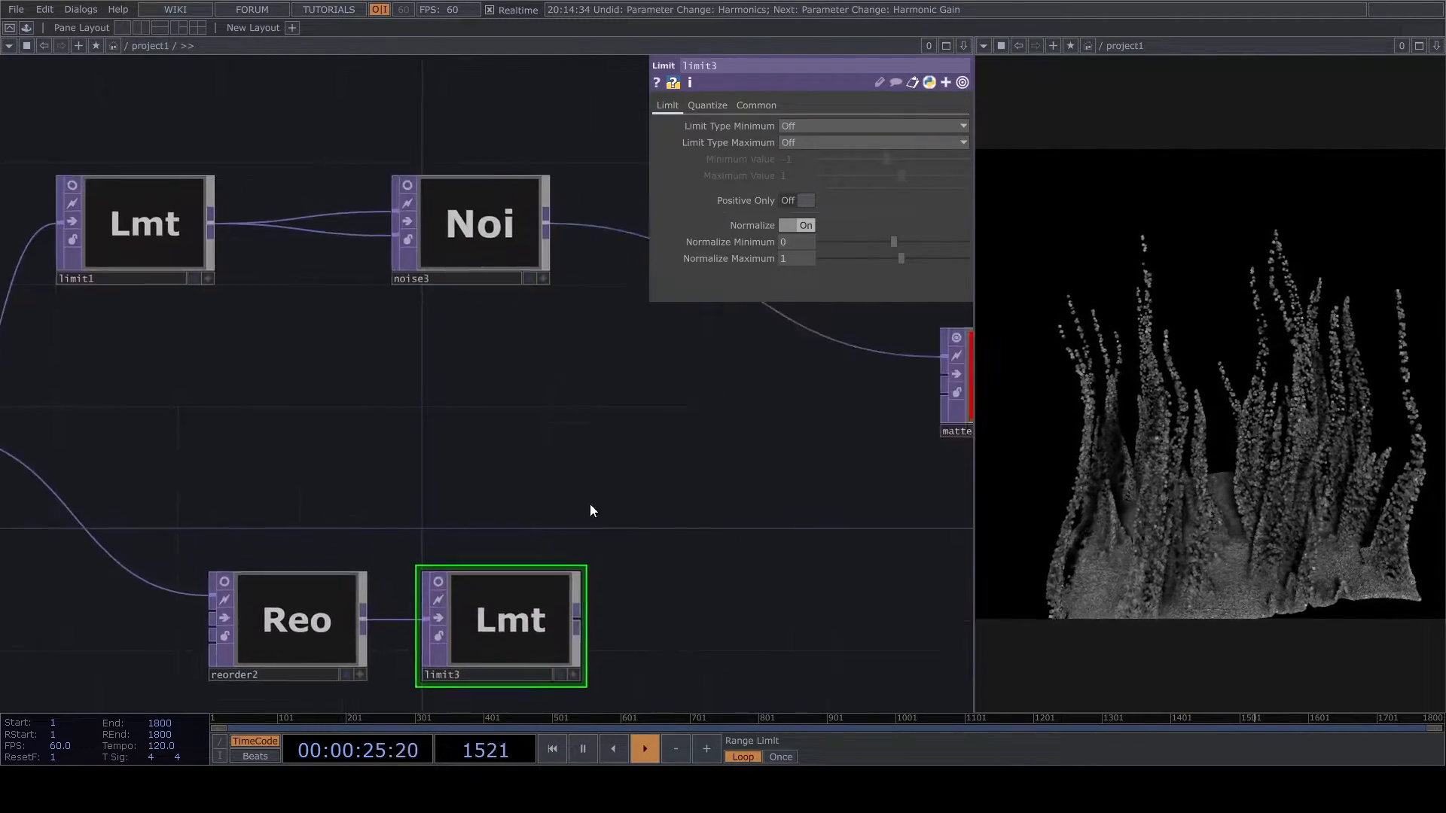
- Connect reorder1 to matte1's second input and limit3 to its third, with the matte channel set to Red
{"action": "scroll", "coordinate": [329, 482], "scroll_direction": "up", "scroll_amount": 3}
{"action": "left_click", "coordinate": [171, 477]}
{"action": "left_click", "coordinate": [885, 445]}
{"action": "left_click", "coordinate": [886, 446]}
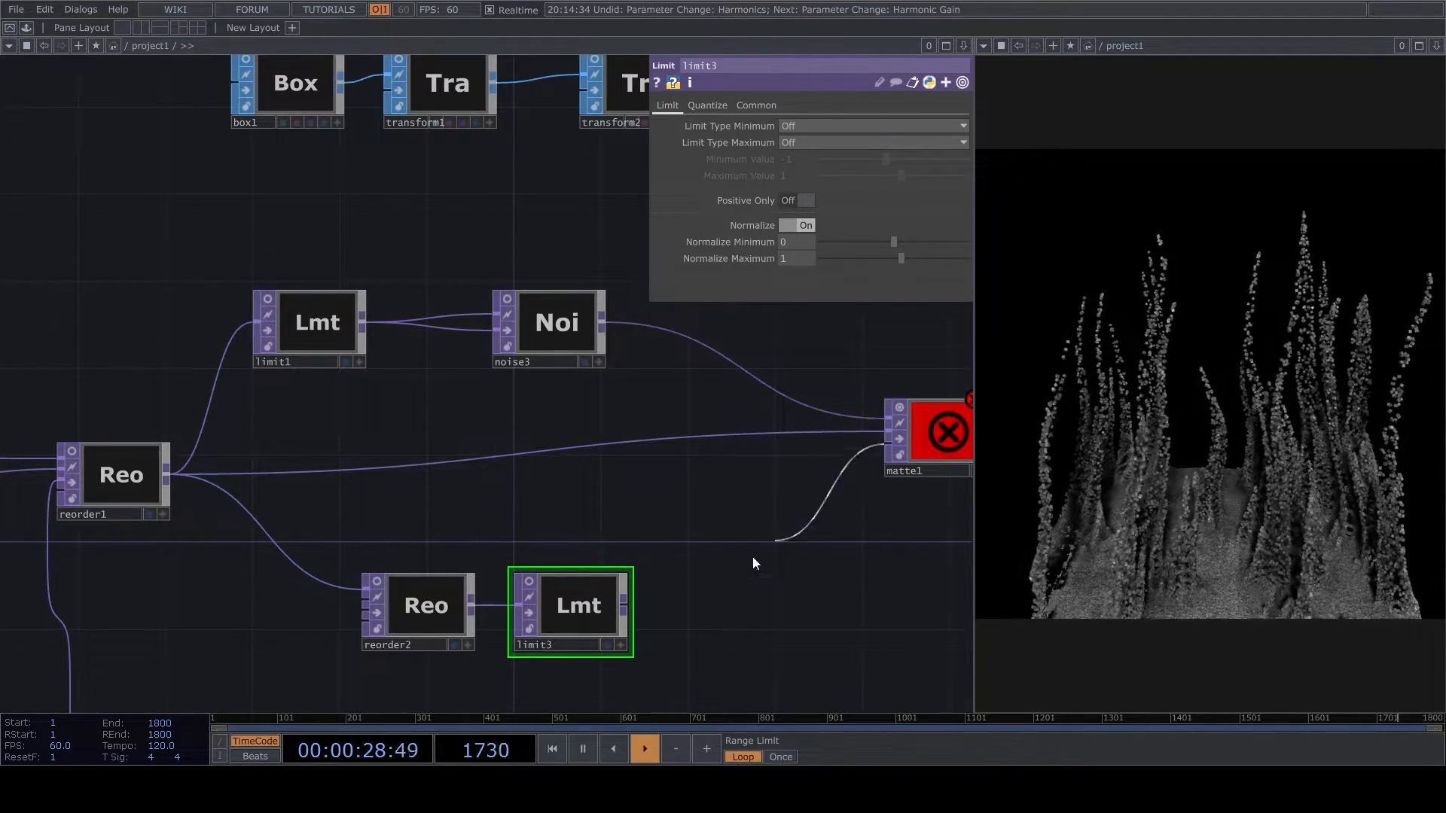
{"action": "left_click", "coordinate": [626, 605]}
{"action": "left_click", "coordinate": [728, 434]}
{"action": "scroll", "coordinate": [677, 420], "scroll_direction": "up", "scroll_amount": 3}
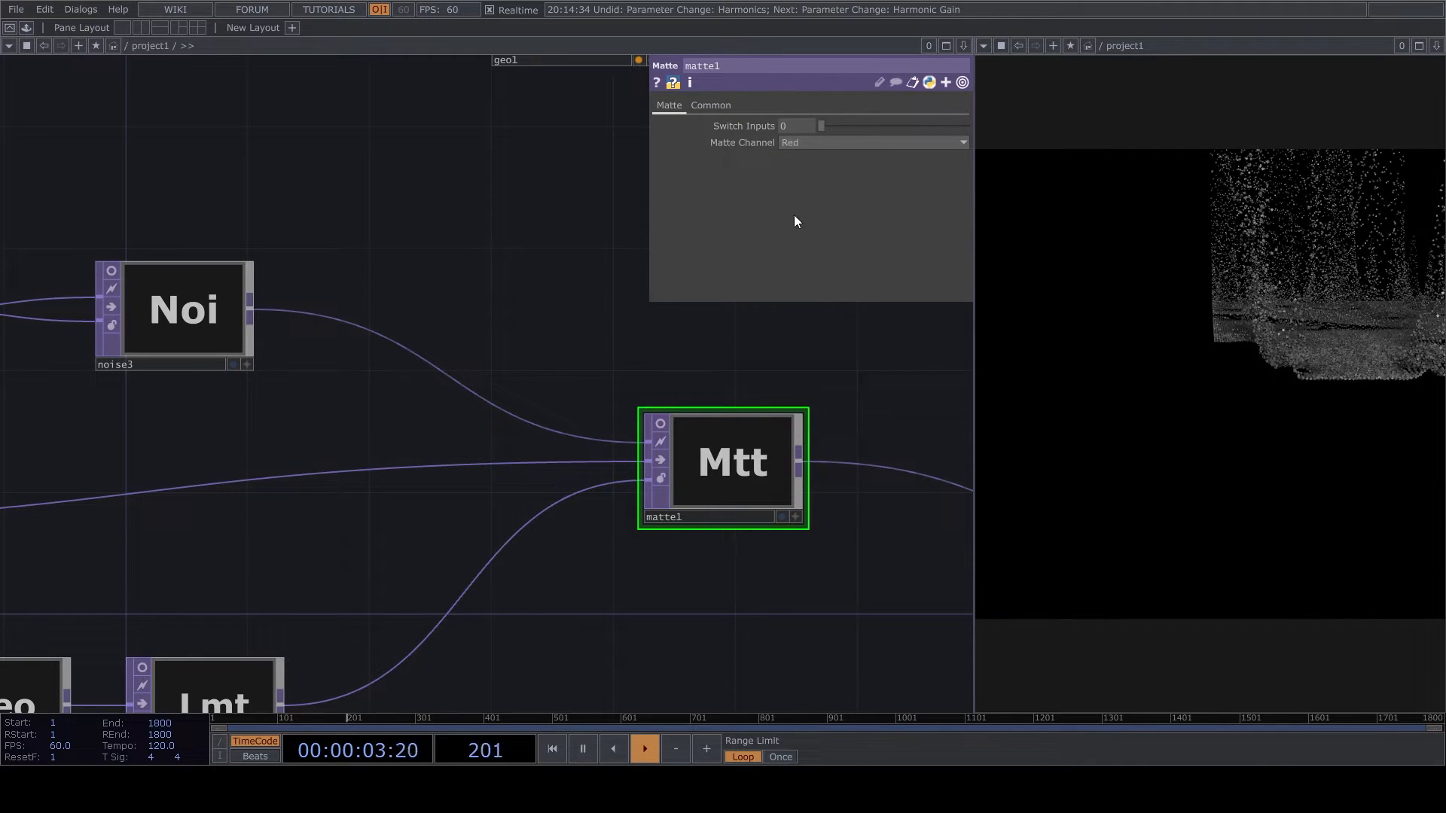
- Rewire matte1's second input and reorder2's input to come from limit1 instead of directly from reorder1
{"action": "scroll", "coordinate": [838, 423], "scroll_direction": "down", "scroll_amount": 3}
{"action": "left_click_drag", "start_coordinate": [374, 543], "coordinate": [534, 518]}
{"action": "left_click_drag", "start_coordinate": [766, 601], "coordinate": [568, 644]}
{"action": "scroll", "coordinate": [712, 497], "scroll_direction": "up", "scroll_amount": 2}
{"action": "left_click_drag", "start_coordinate": [482, 527], "coordinate": [688, 494]}
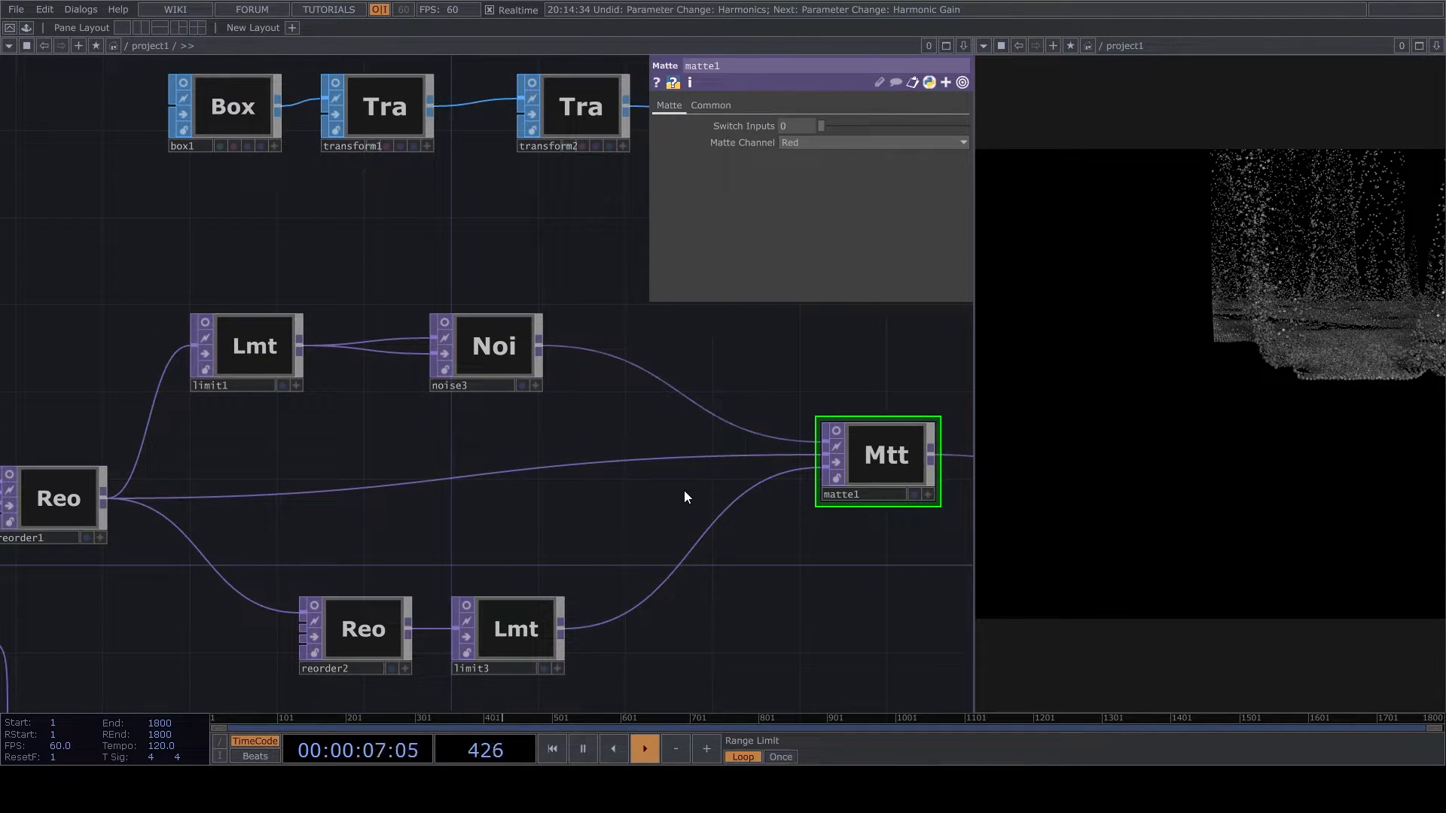
{"action": "left_click_drag", "start_coordinate": [183, 458], "coordinate": [459, 430]}
{"action": "left_click_drag", "start_coordinate": [536, 454], "coordinate": [534, 464]}
{"action": "left_click_drag", "start_coordinate": [565, 574], "coordinate": [568, 581]}
{"action": "left_click_drag", "start_coordinate": [665, 504], "coordinate": [587, 504]}
{"action": "left_click_drag", "start_coordinate": [439, 322], "coordinate": [461, 452]}
{"action": "scroll", "coordinate": [680, 488], "scroll_direction": "down", "scroll_amount": 1}
{"action": "left_click_drag", "start_coordinate": [840, 486], "coordinate": [652, 477]}
{"action": "scroll", "coordinate": [483, 572], "scroll_direction": "up", "scroll_amount": 1}
{"action": "left_click_drag", "start_coordinate": [512, 577], "coordinate": [577, 598]}
- Tidy the layout by placing noise3 above limit1's branch and aligning reorder2 with limit3
{"action": "left_click", "coordinate": [395, 579]}
{"action": "left_click", "coordinate": [489, 324]}
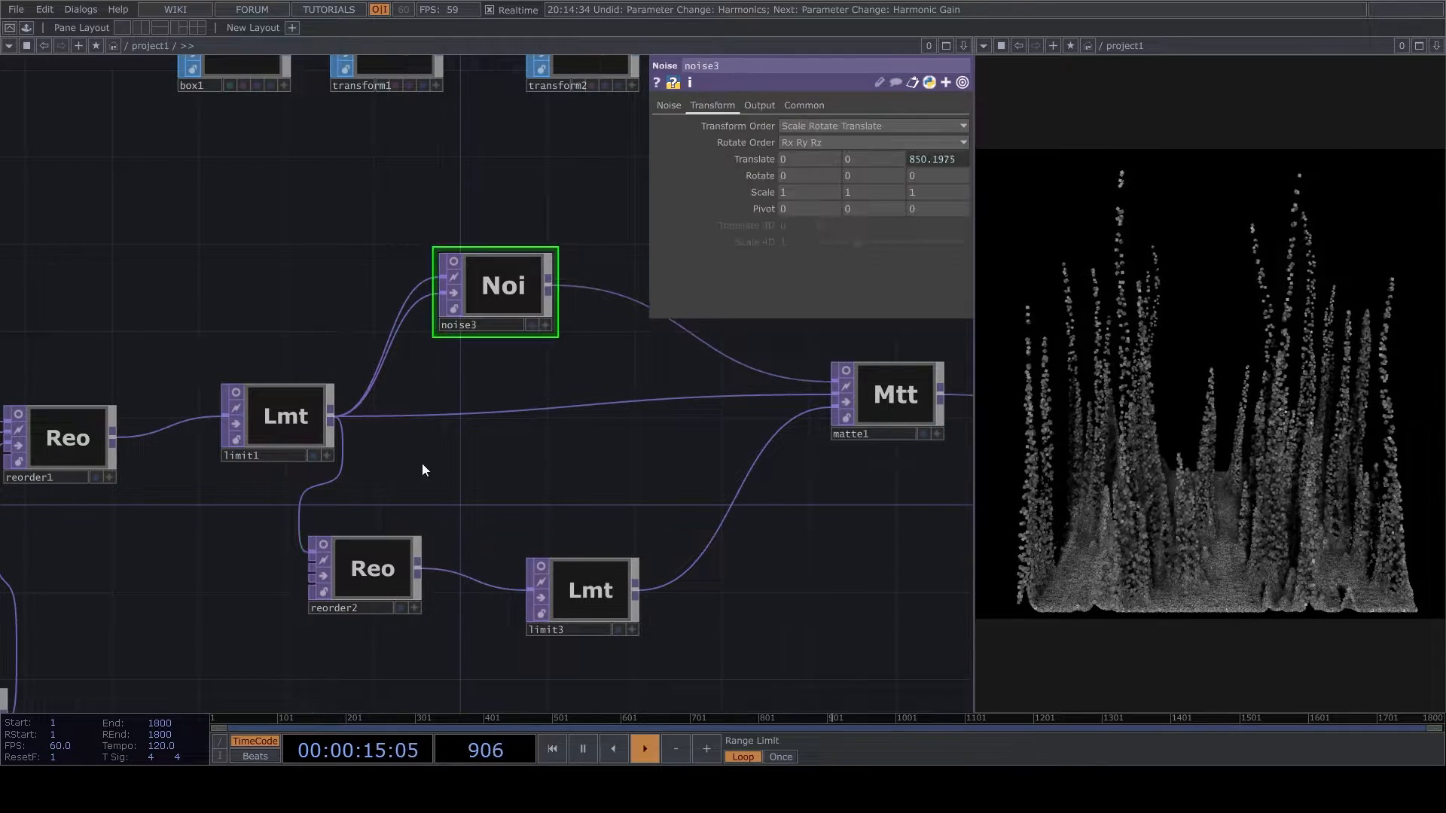
{"action": "left_click_drag", "start_coordinate": [373, 576], "coordinate": [395, 597]}
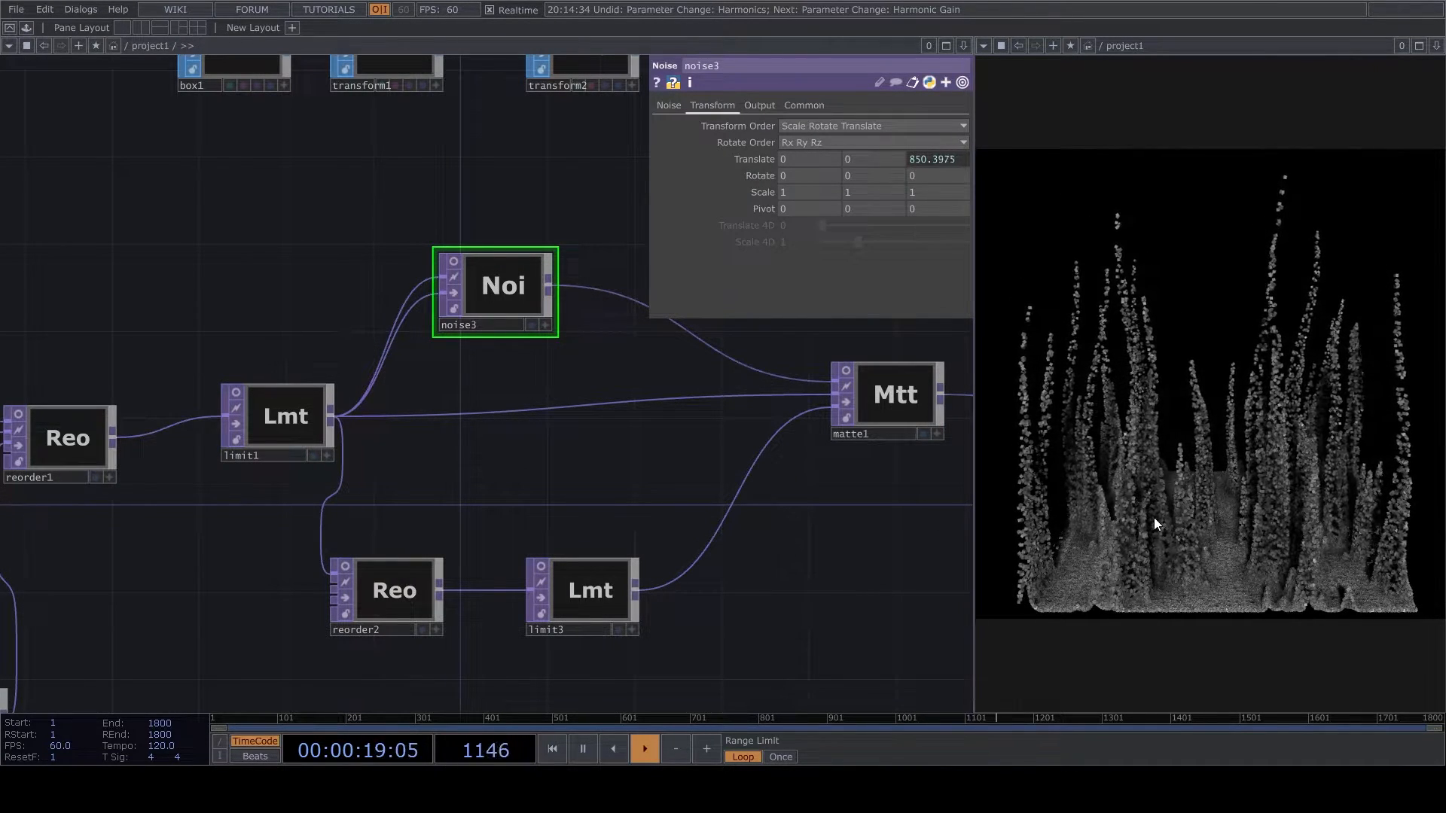
- Increase the res channel's value in constant1 to raise the grid resolution
{"action": "scroll", "coordinate": [495, 488], "scroll_direction": "down", "scroll_amount": 3}
{"action": "left_click_drag", "start_coordinate": [354, 472], "coordinate": [708, 508]}
{"action": "scroll", "coordinate": [708, 508], "scroll_direction": "down", "scroll_amount": 3}
{"action": "left_click_drag", "start_coordinate": [309, 423], "coordinate": [485, 436]}
{"action": "scroll", "coordinate": [566, 440], "scroll_direction": "up", "scroll_amount": 7}
{"action": "left_click", "coordinate": [566, 440]}
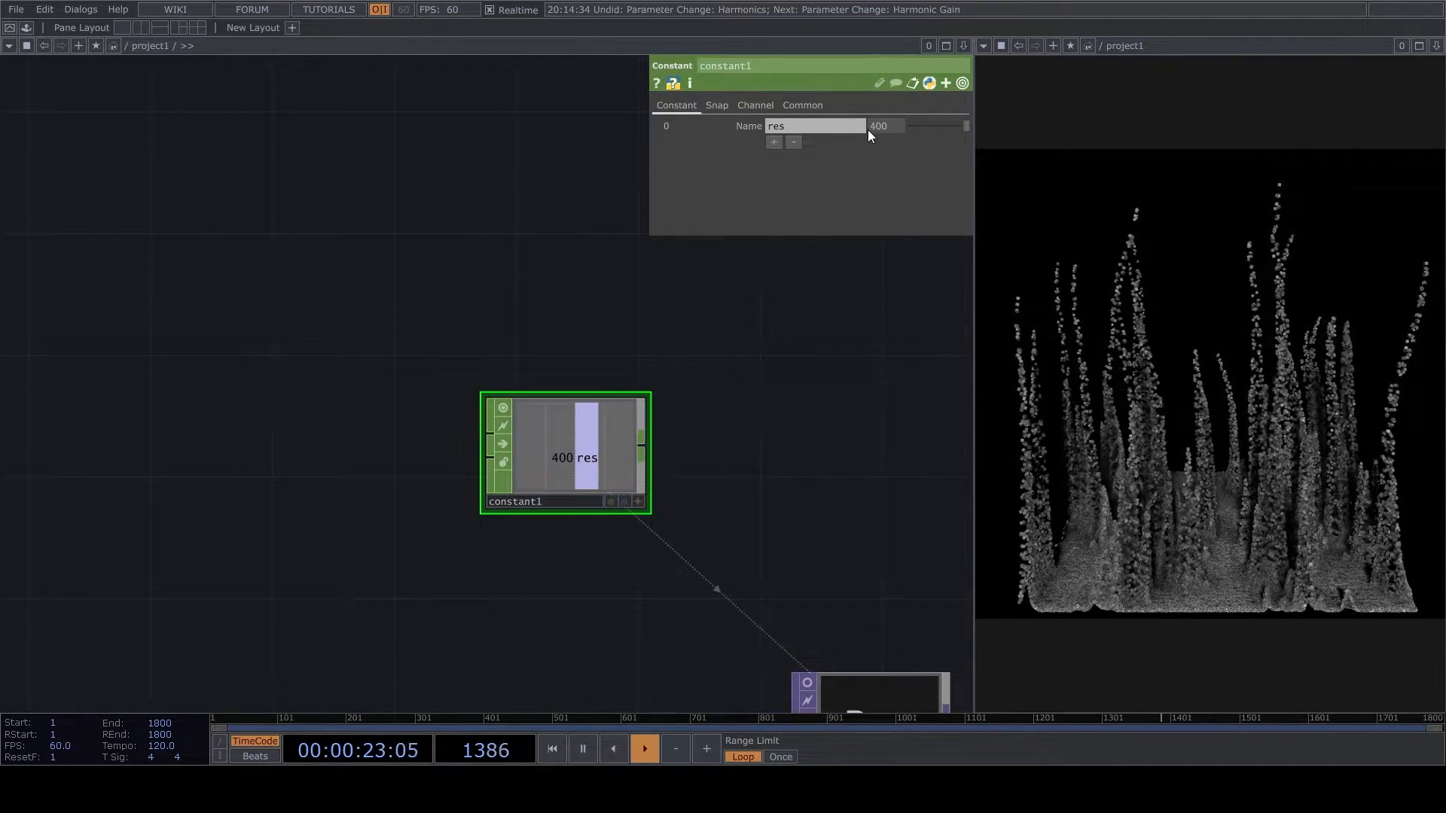
{"action": "type", "text": "5"}
{"action": "key", "text": "Return"}
- Activate light1's viewer and reposition the light so its shadows fall differently across the forms
{"action": "left_click_drag", "start_coordinate": [794, 521], "coordinate": [431, 543]}
{"action": "scroll", "coordinate": [431, 544], "scroll_direction": "down", "scroll_amount": 5}
{"action": "scroll", "coordinate": [667, 549], "scroll_direction": "down", "scroll_amount": 2}
{"action": "left_click_drag", "start_coordinate": [669, 535], "coordinate": [394, 541]}
{"action": "scroll", "coordinate": [394, 541], "scroll_direction": "down", "scroll_amount": 4}
{"action": "scroll", "coordinate": [676, 501], "scroll_direction": "up", "scroll_amount": 8}
{"action": "left_click", "coordinate": [636, 351]}
{"action": "scroll", "coordinate": [636, 351], "scroll_direction": "up", "scroll_amount": 3}
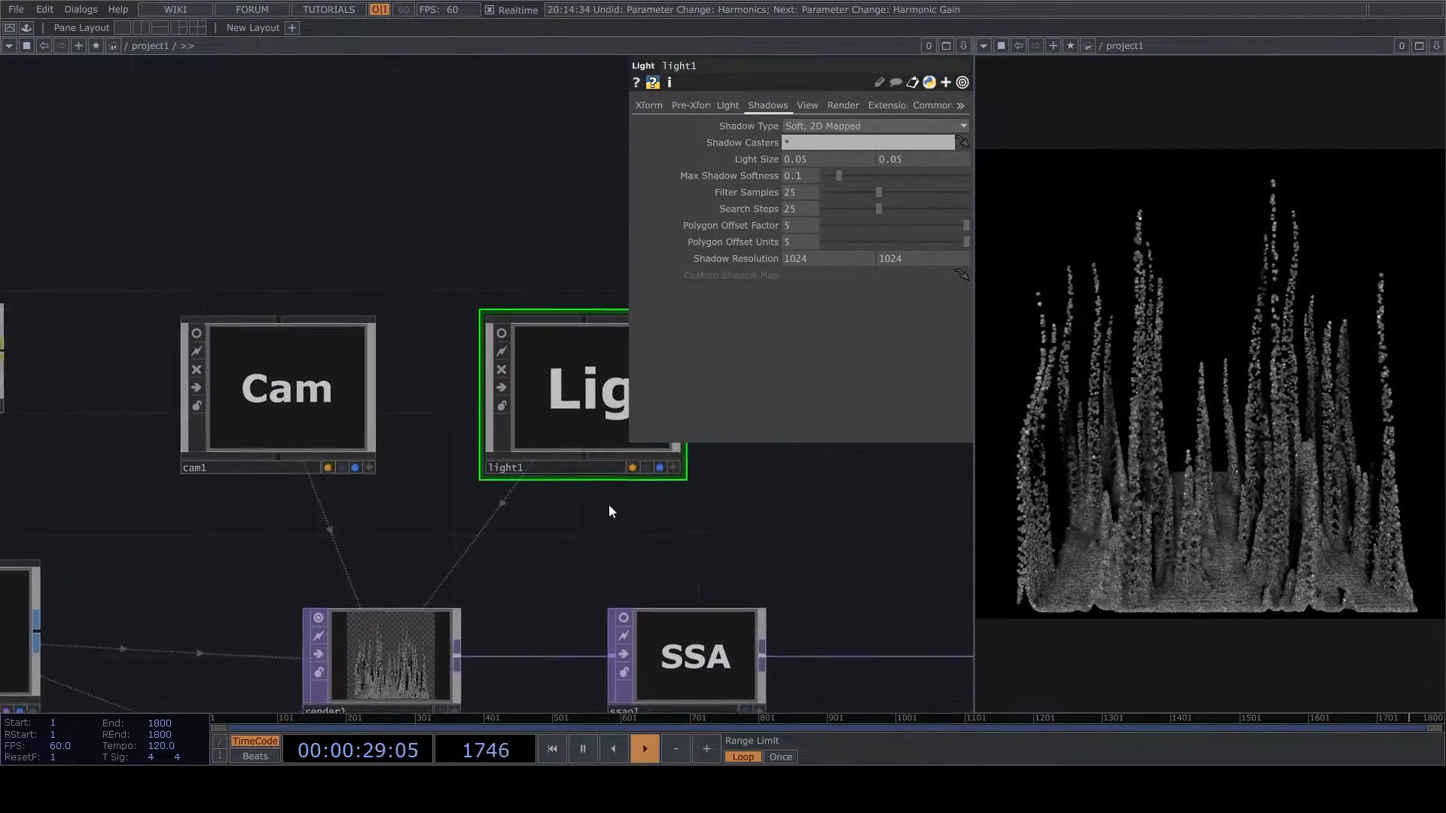
{"action": "scroll", "coordinate": [595, 398], "scroll_direction": "up", "scroll_amount": 3}
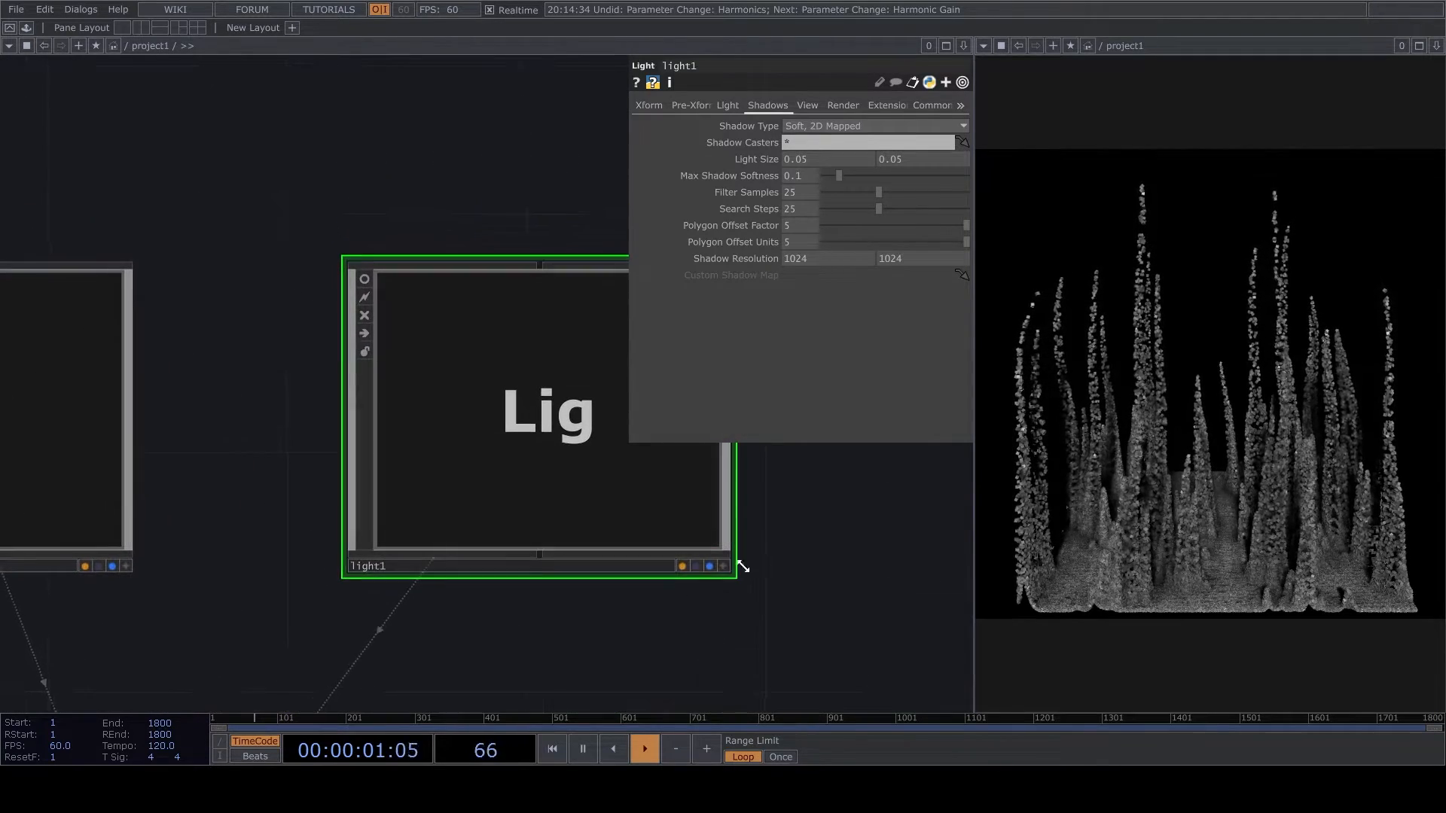
{"action": "left_click", "coordinate": [726, 565]}
{"action": "mouse_move", "coordinate": [567, 470]}
{"action": "left_mouse_down"}
{"action": "mouse_move", "coordinate": [544, 477]}
{"action": "mouse_move", "coordinate": [548, 452]}
{"action": "mouse_move", "coordinate": [566, 456]}
{"action": "left_mouse_up"}
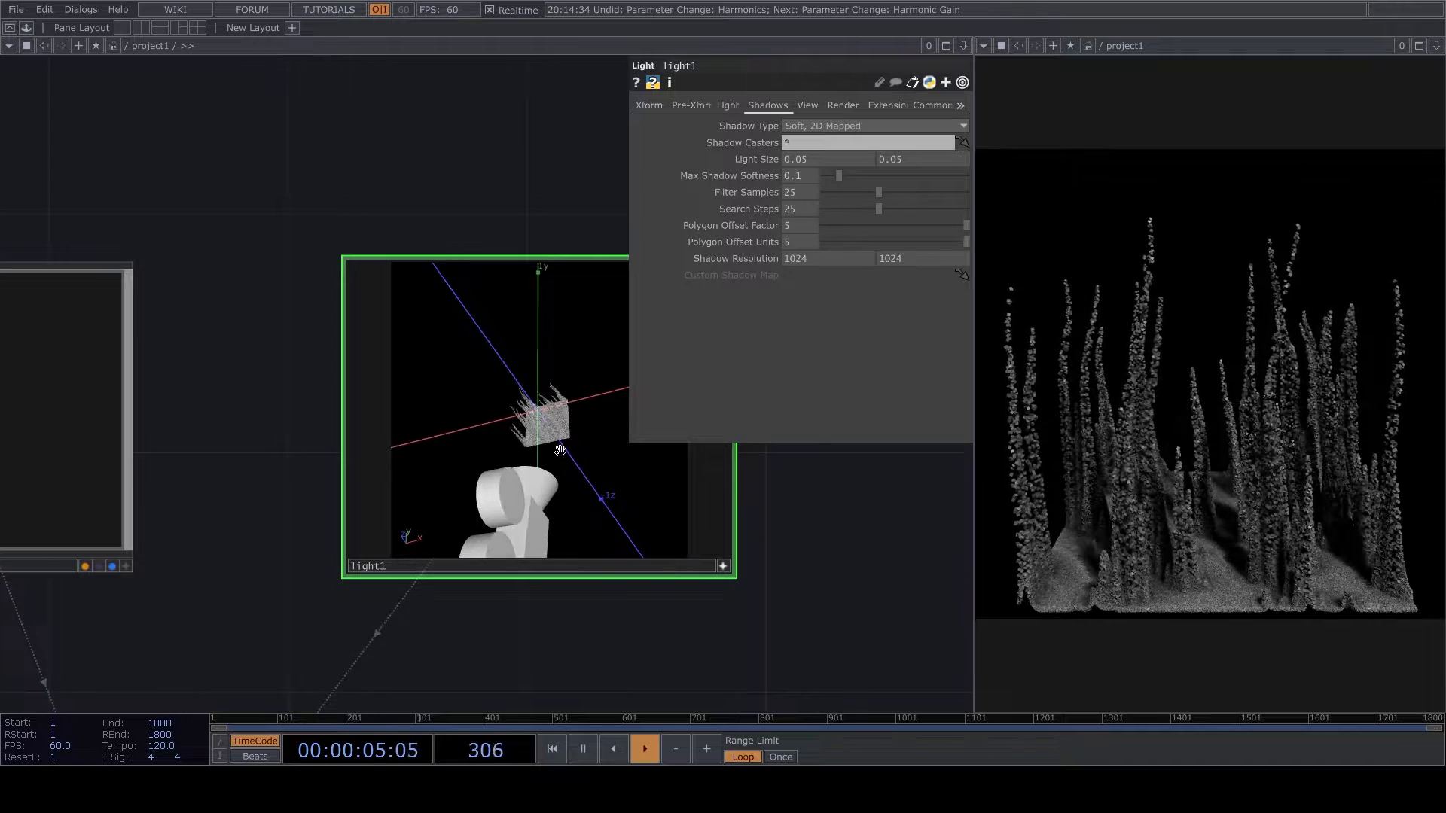
- Deactivate light1's viewer and set its shadow resolution to 2024 by 2024
{"action": "left_click", "coordinate": [723, 566]}
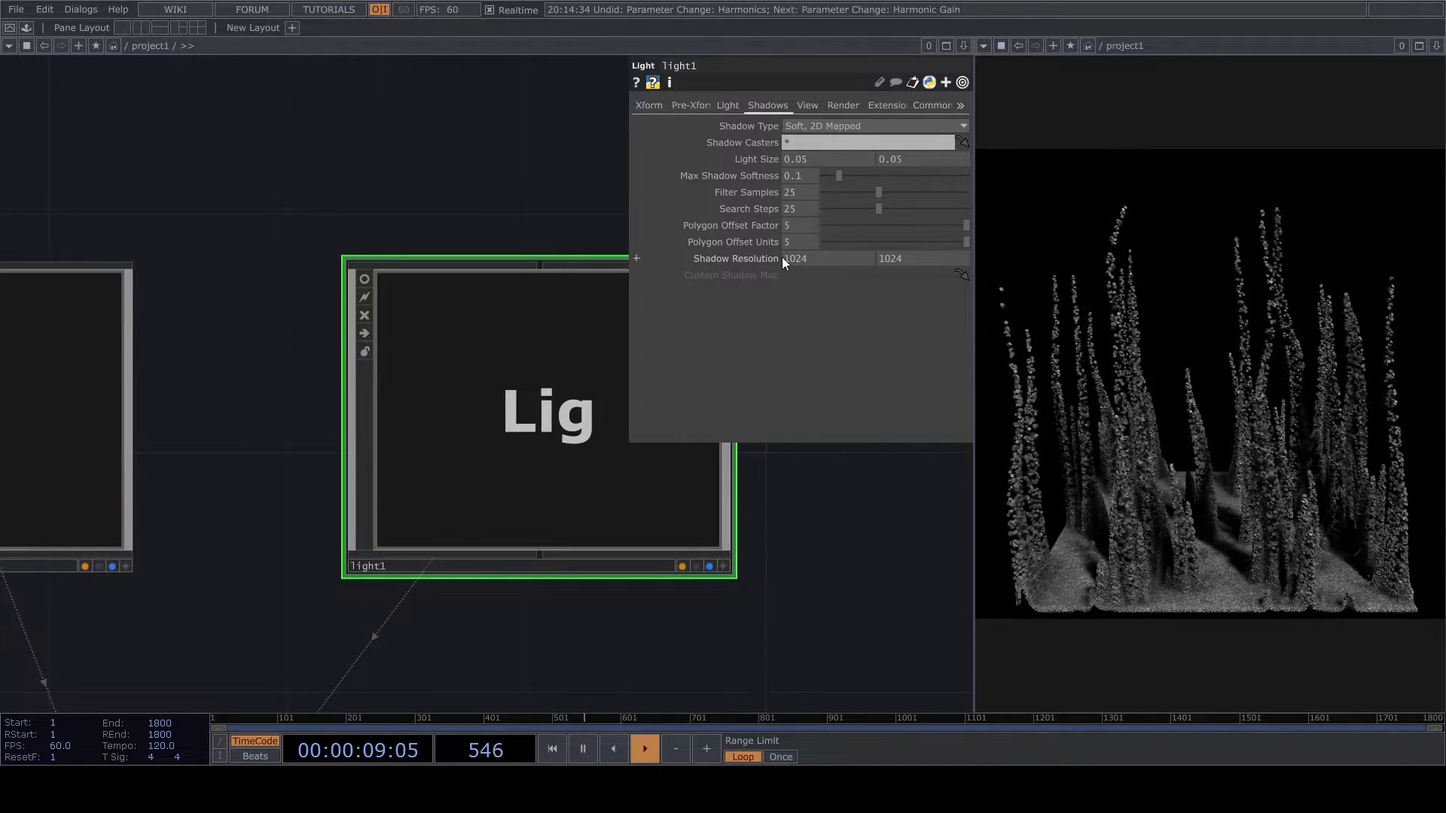
{"action": "left_click", "coordinate": [881, 259]}
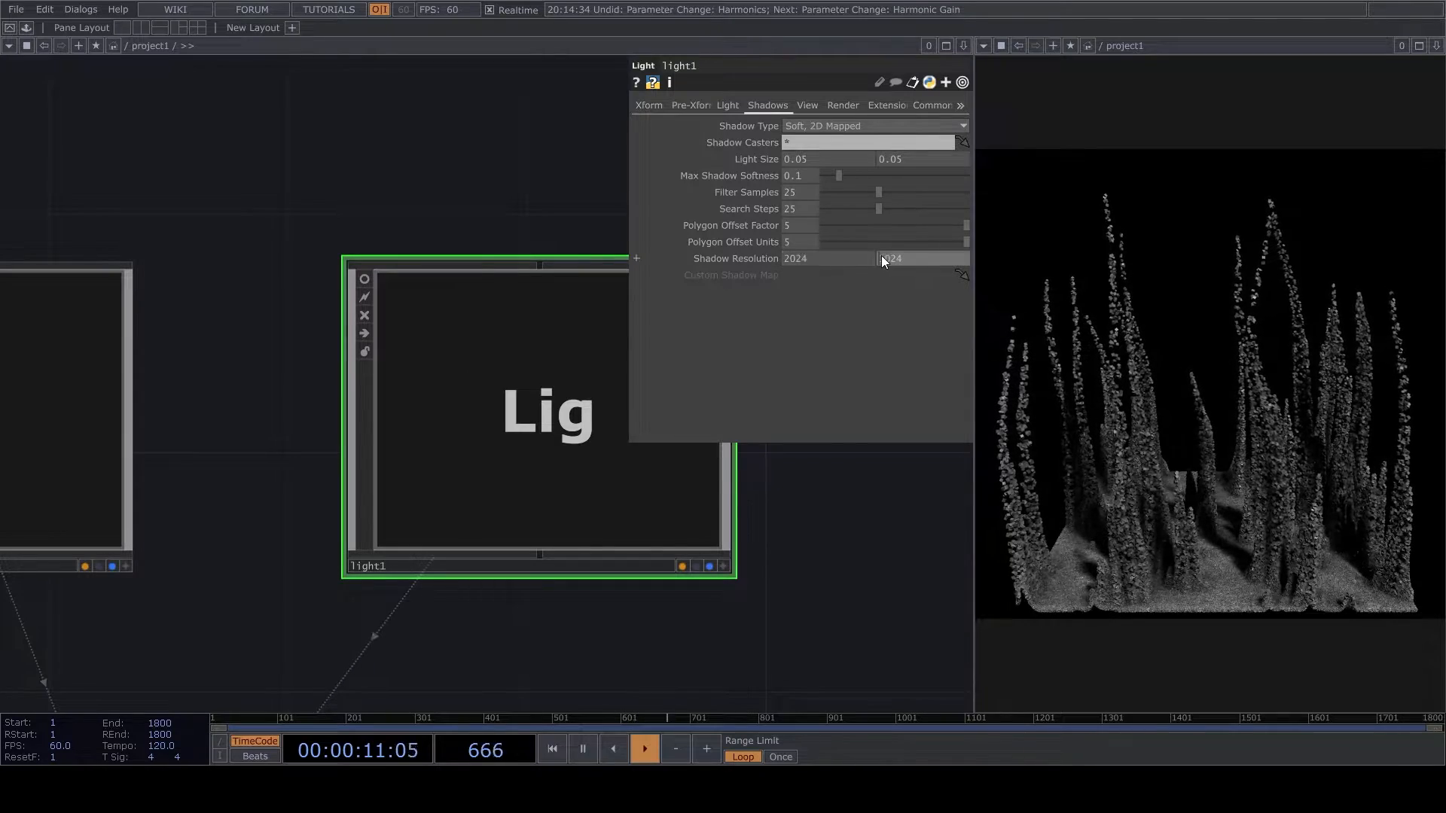
{"action": "type", "text": "2"}
{"action": "key", "text": "Return"}
- Set ssao1's SSAO radius to 0.01 and its contrast to 0.47
{"action": "left_click_drag", "start_coordinate": [608, 523], "coordinate": [354, 384]}
{"action": "scroll", "coordinate": [389, 358], "scroll_direction": "down", "scroll_amount": 5}
{"action": "scroll", "coordinate": [455, 504], "scroll_direction": "up", "scroll_amount": 3}
{"action": "left_click", "coordinate": [455, 500]}
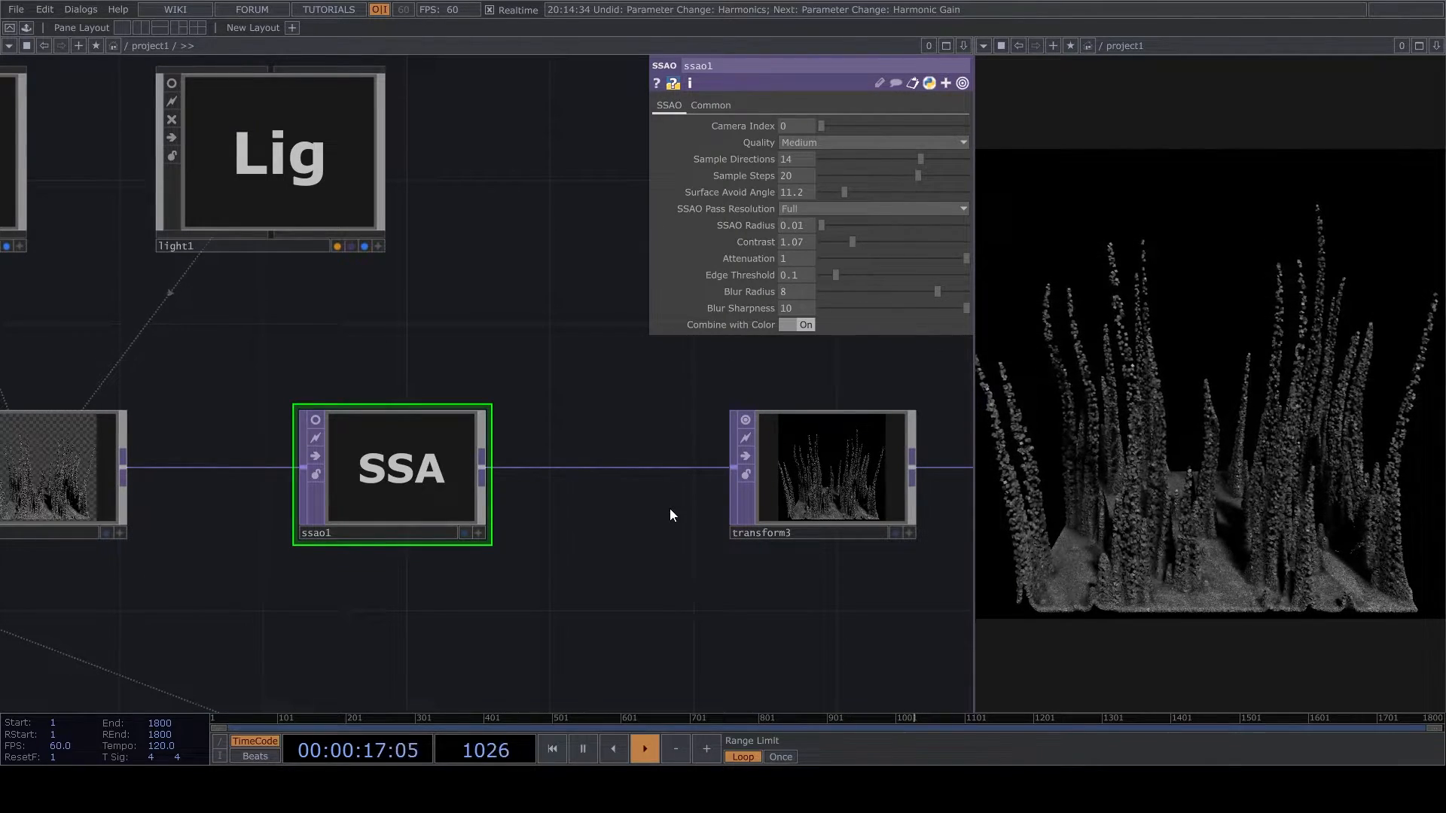
{"action": "left_click_drag", "start_coordinate": [854, 244], "coordinate": [834, 258]}
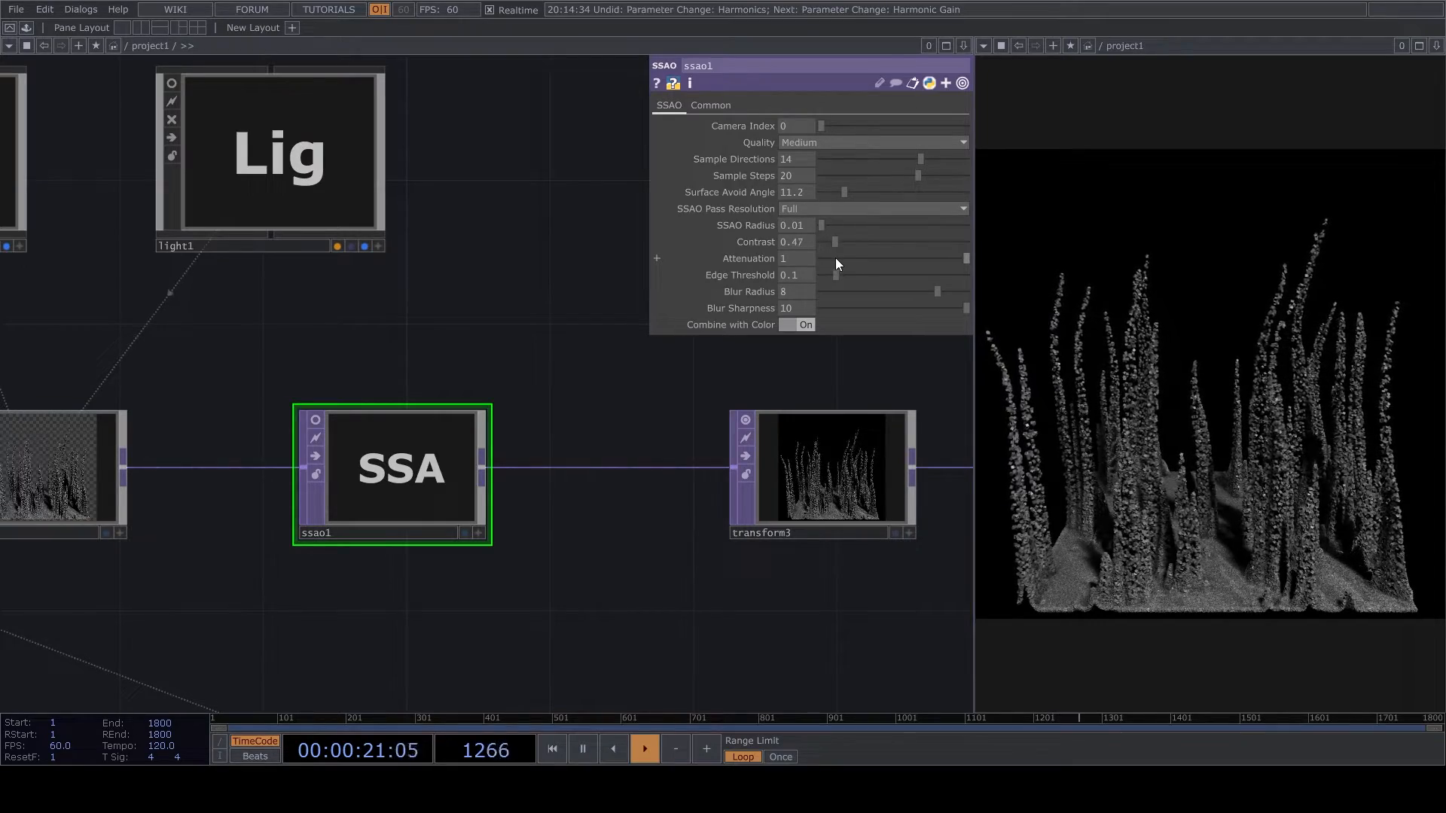
- Try to adjust the render's camera framing through cam1's active viewer
{"action": "scroll", "coordinate": [226, 302], "scroll_direction": "down", "scroll_amount": 1}
{"action": "left_click_drag", "start_coordinate": [143, 171], "coordinate": [223, 241]}
{"action": "scroll", "coordinate": [223, 241], "scroll_direction": "up", "scroll_amount": 2}
{"action": "left_click_drag", "start_coordinate": [564, 588], "coordinate": [771, 587]}
{"action": "scroll", "coordinate": [769, 589], "scroll_direction": "down", "scroll_amount": 5}
{"action": "scroll", "coordinate": [455, 489], "scroll_direction": "up", "scroll_amount": 5}
{"action": "left_click", "coordinate": [658, 561]}
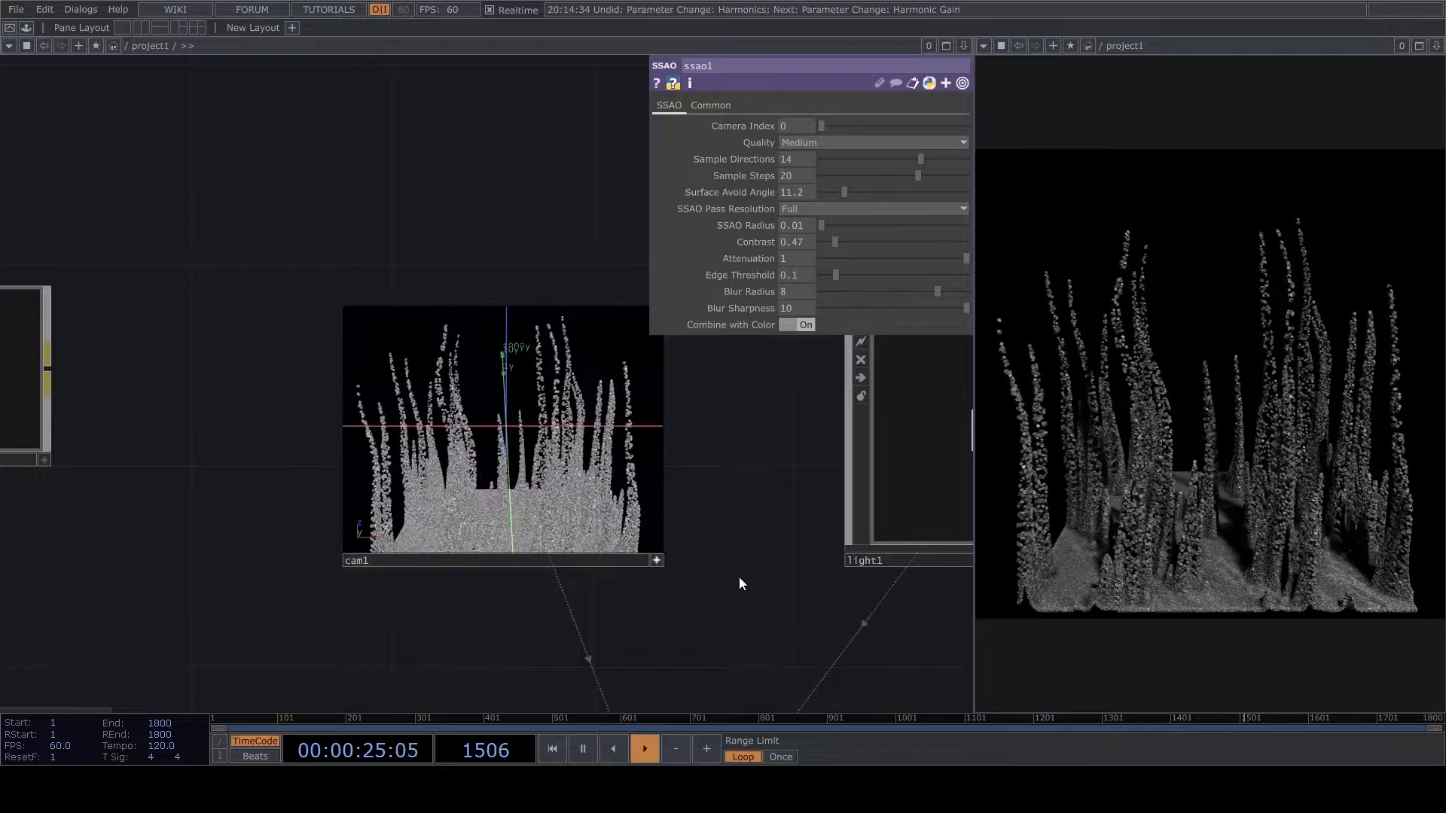
{"action": "left_click_drag", "start_coordinate": [815, 591], "coordinate": [417, 540]}
{"action": "left_click", "coordinate": [255, 510]}
{"action": "left_click_drag", "start_coordinate": [291, 536], "coordinate": [603, 573]}
{"action": "left_click_drag", "start_coordinate": [524, 462], "coordinate": [523, 413]}
{"action": "left_click_drag", "start_coordinate": [858, 562], "coordinate": [700, 473]}
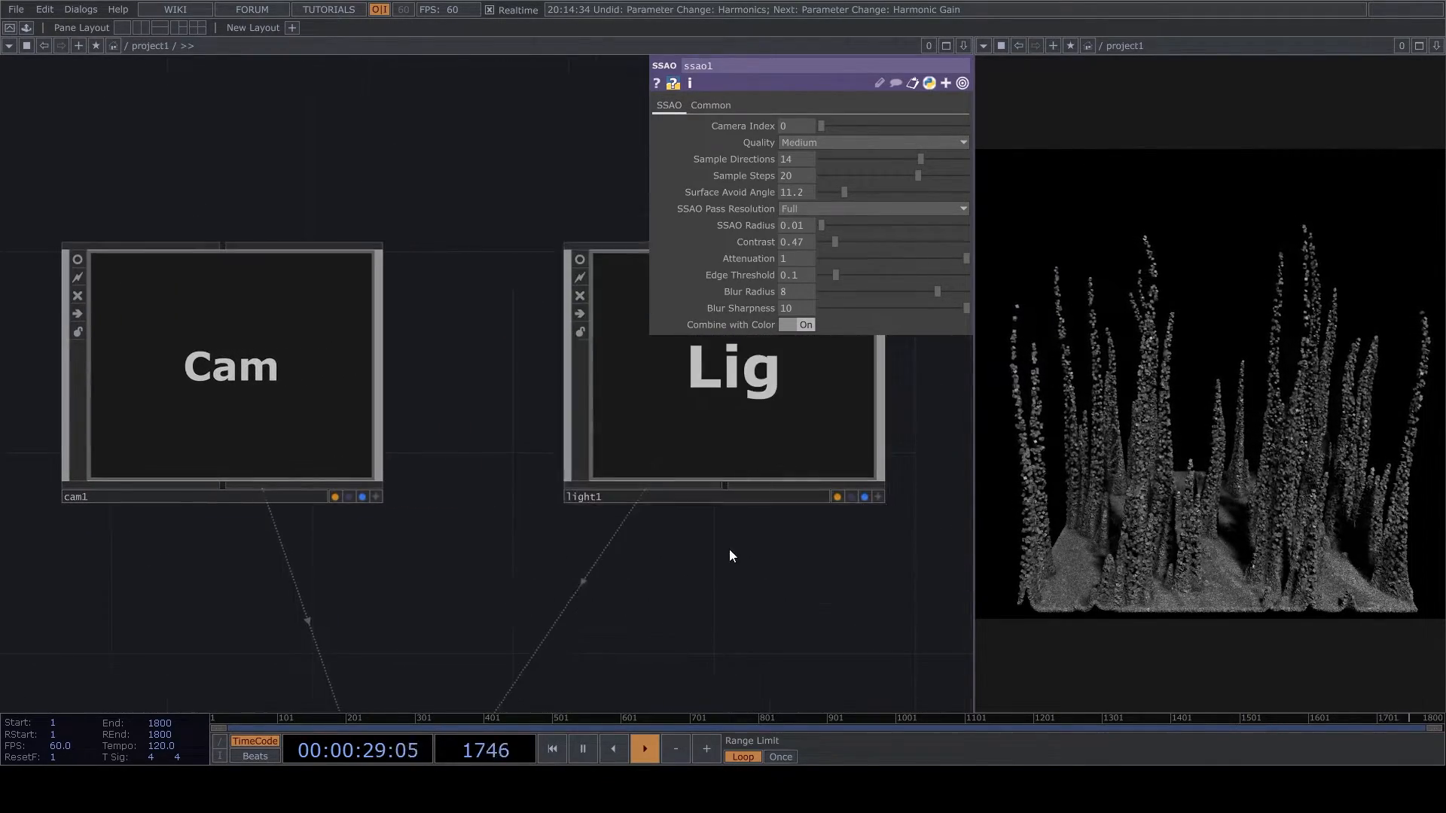
{"action": "scroll", "coordinate": [734, 539], "scroll_direction": "down", "scroll_amount": 5}
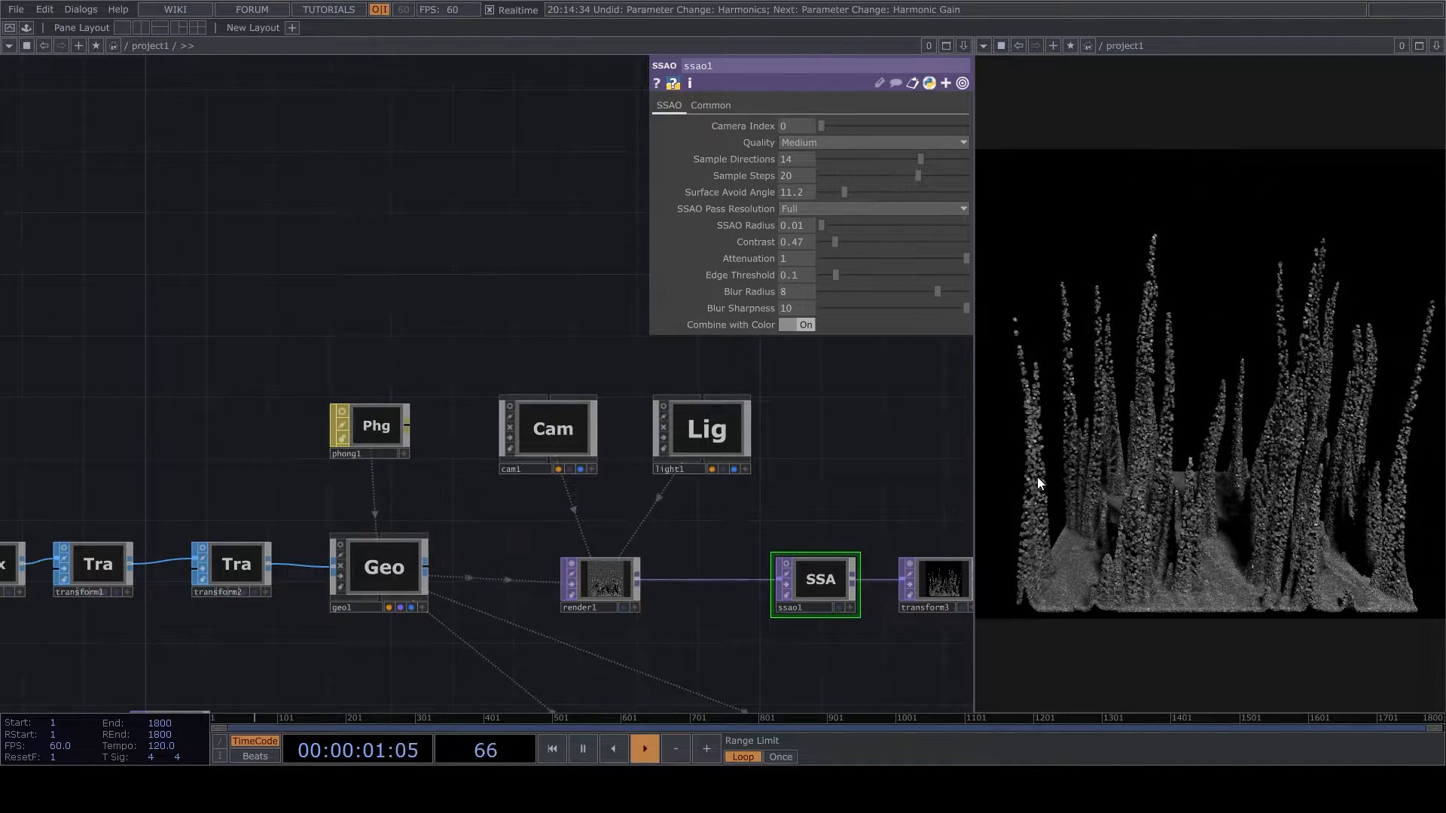
- Activate cam1's viewer, nudge the camera slightly to reframe the forms, and deactivate the viewer
{"action": "scroll", "coordinate": [601, 452], "scroll_direction": "up", "scroll_amount": 3}
{"action": "left_click_drag", "start_coordinate": [576, 495], "coordinate": [932, 574]}
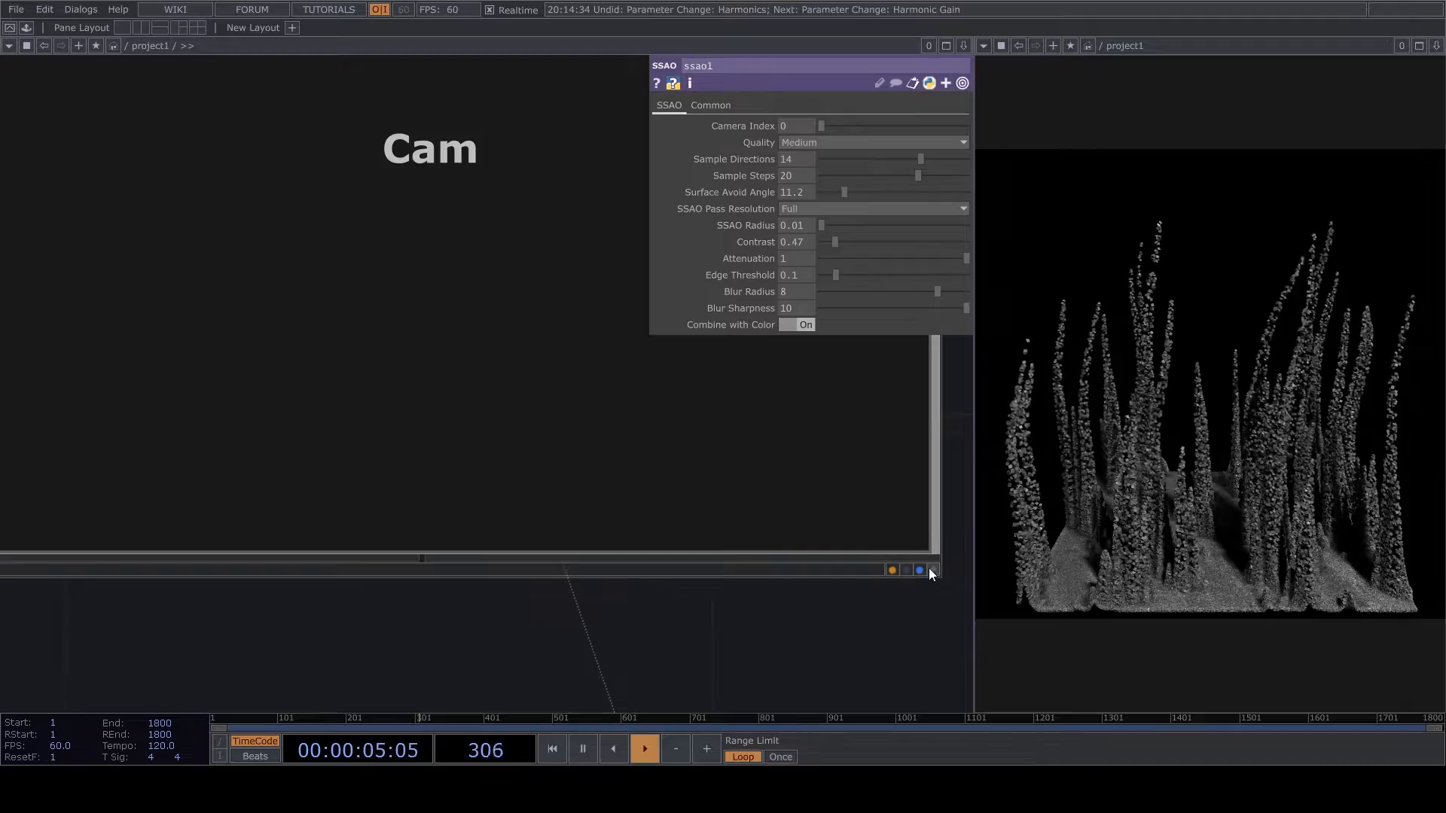
{"action": "left_click", "coordinate": [933, 570]}
{"action": "right_click_drag", "start_coordinate": [457, 384], "coordinate": [416, 382]}
{"action": "right_click", "coordinate": [468, 299]}
{"action": "left_click", "coordinate": [411, 375]}
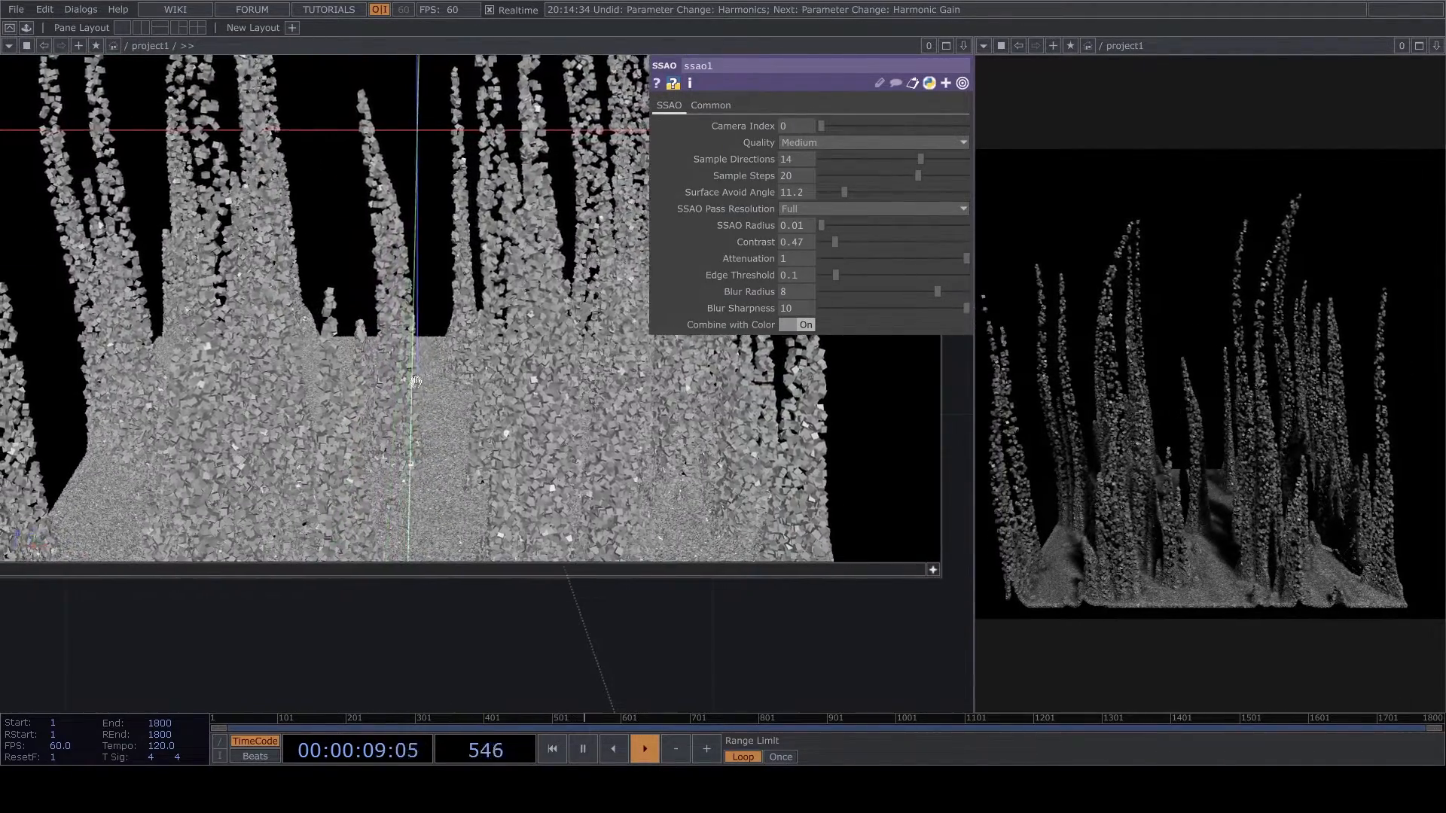
{"action": "left_click", "coordinate": [933, 570]}
- Insert a Level TOP between limit2 and reorder1 and turn off its viewer preview
{"action": "scroll", "coordinate": [784, 601], "scroll_direction": "down", "scroll_amount": 5}
{"action": "scroll", "coordinate": [635, 423], "scroll_direction": "down", "scroll_amount": 6}
{"action": "scroll", "coordinate": [429, 503], "scroll_direction": "up", "scroll_amount": 5}
{"action": "scroll", "coordinate": [790, 472], "scroll_direction": "up", "scroll_amount": 5}
{"action": "left_click_drag", "start_coordinate": [746, 577], "coordinate": [702, 601]}
{"action": "right_click", "coordinate": [801, 536]}
{"action": "left_click", "coordinate": [796, 530]}
{"action": "right_click", "coordinate": [793, 529]}
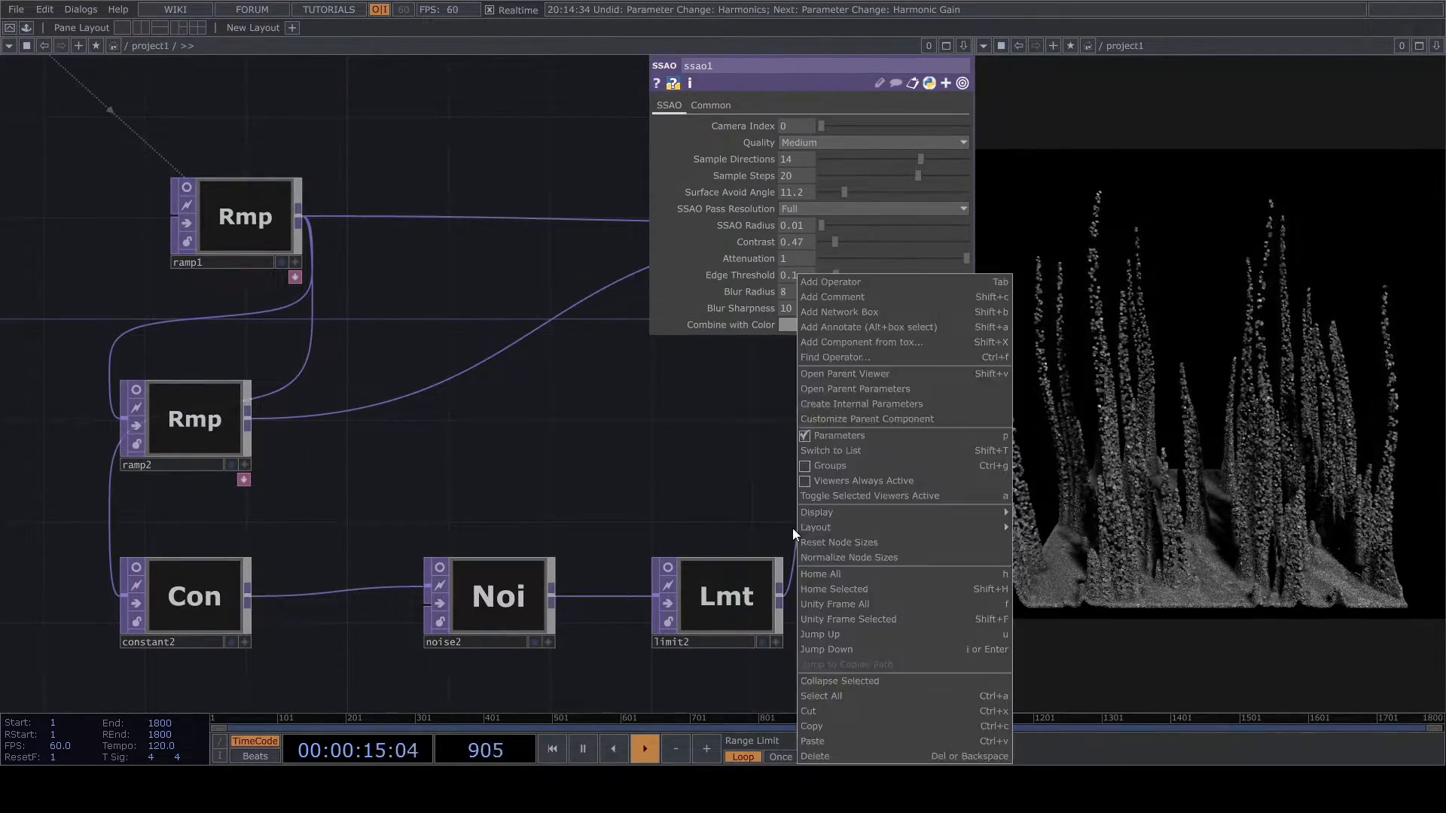
{"action": "left_click", "coordinate": [791, 528]}
{"action": "right_click", "coordinate": [800, 529]}
{"action": "left_click", "coordinate": [822, 515]}
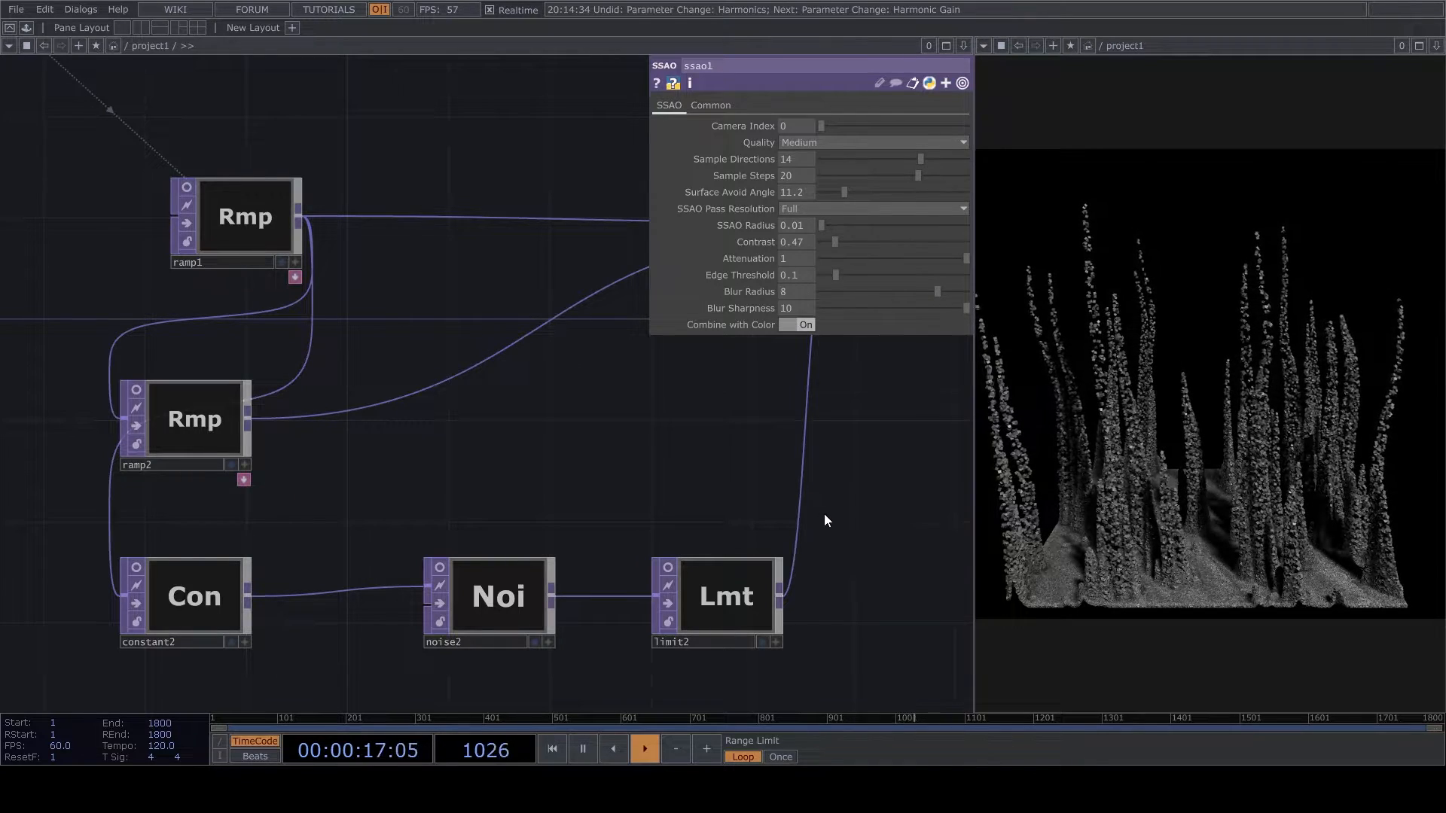
{"action": "left_click", "coordinate": [685, 551]}
{"action": "left_click", "coordinate": [820, 473]}
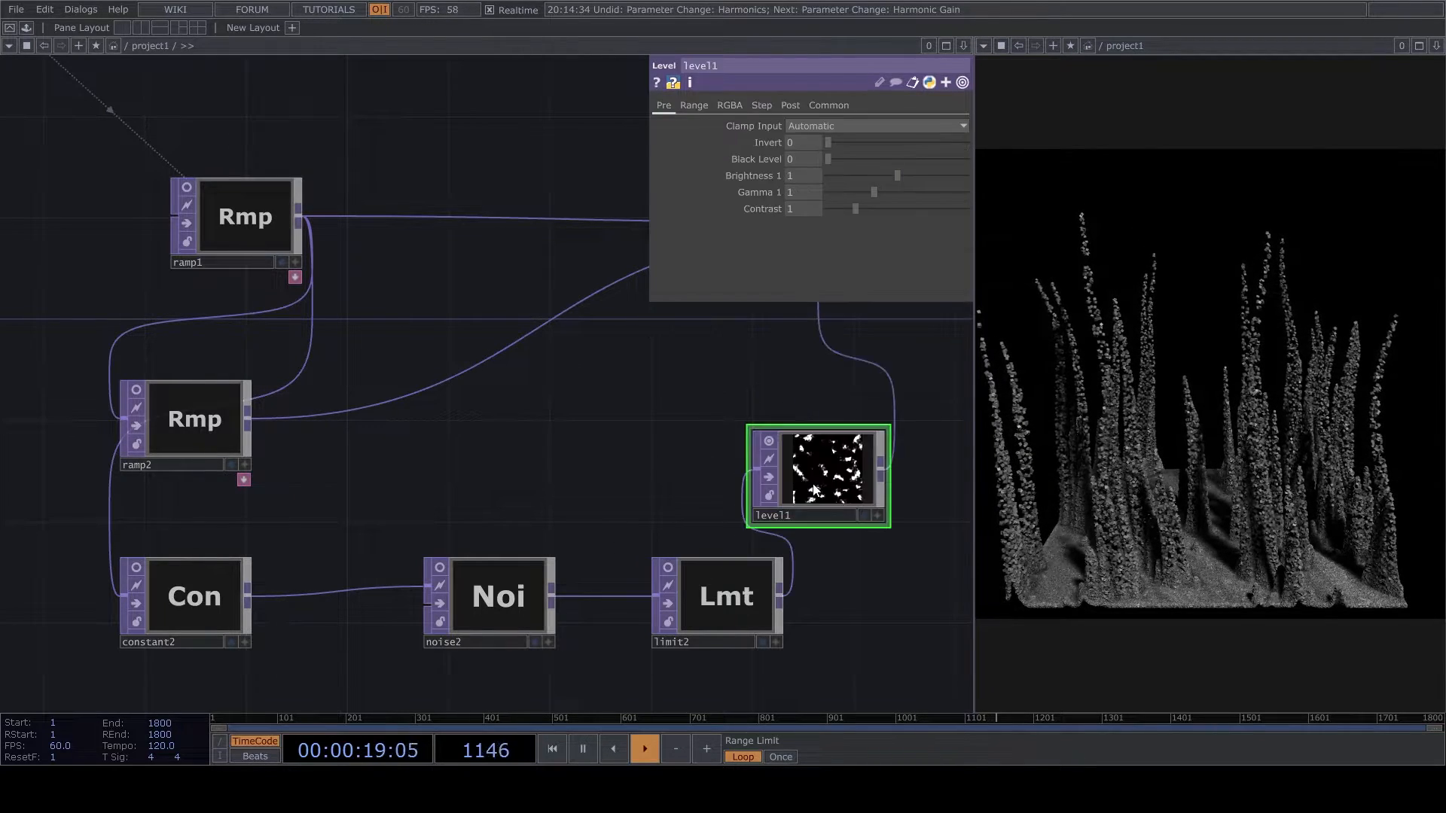
{"action": "left_click_drag", "start_coordinate": [820, 473], "coordinate": [844, 499]}
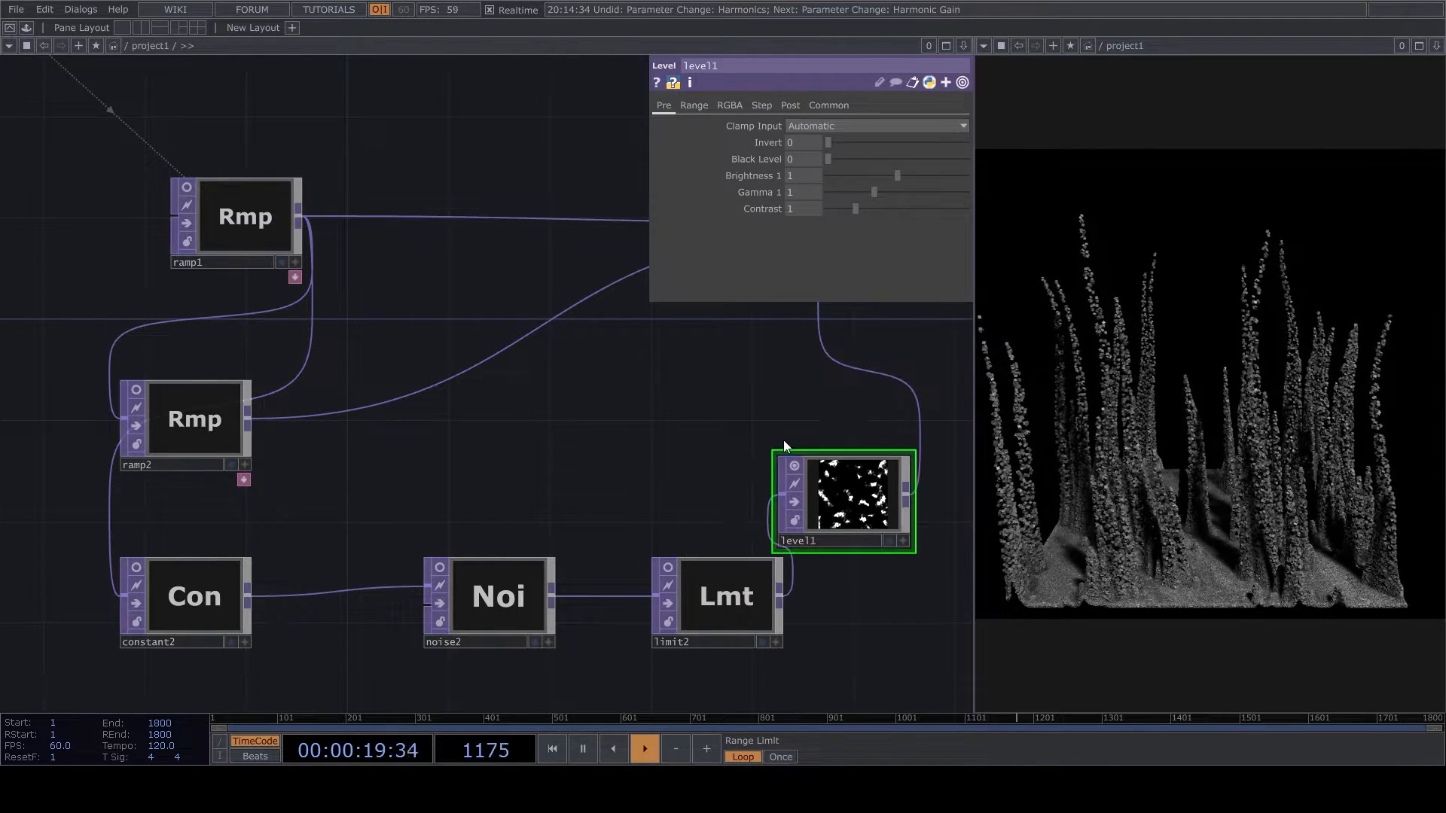
- Turn on Apply Stepping in level1 and set the step size to 0.147
{"action": "left_click", "coordinate": [790, 106]}
{"action": "left_click", "coordinate": [760, 105]}
{"action": "left_click", "coordinate": [808, 125]}
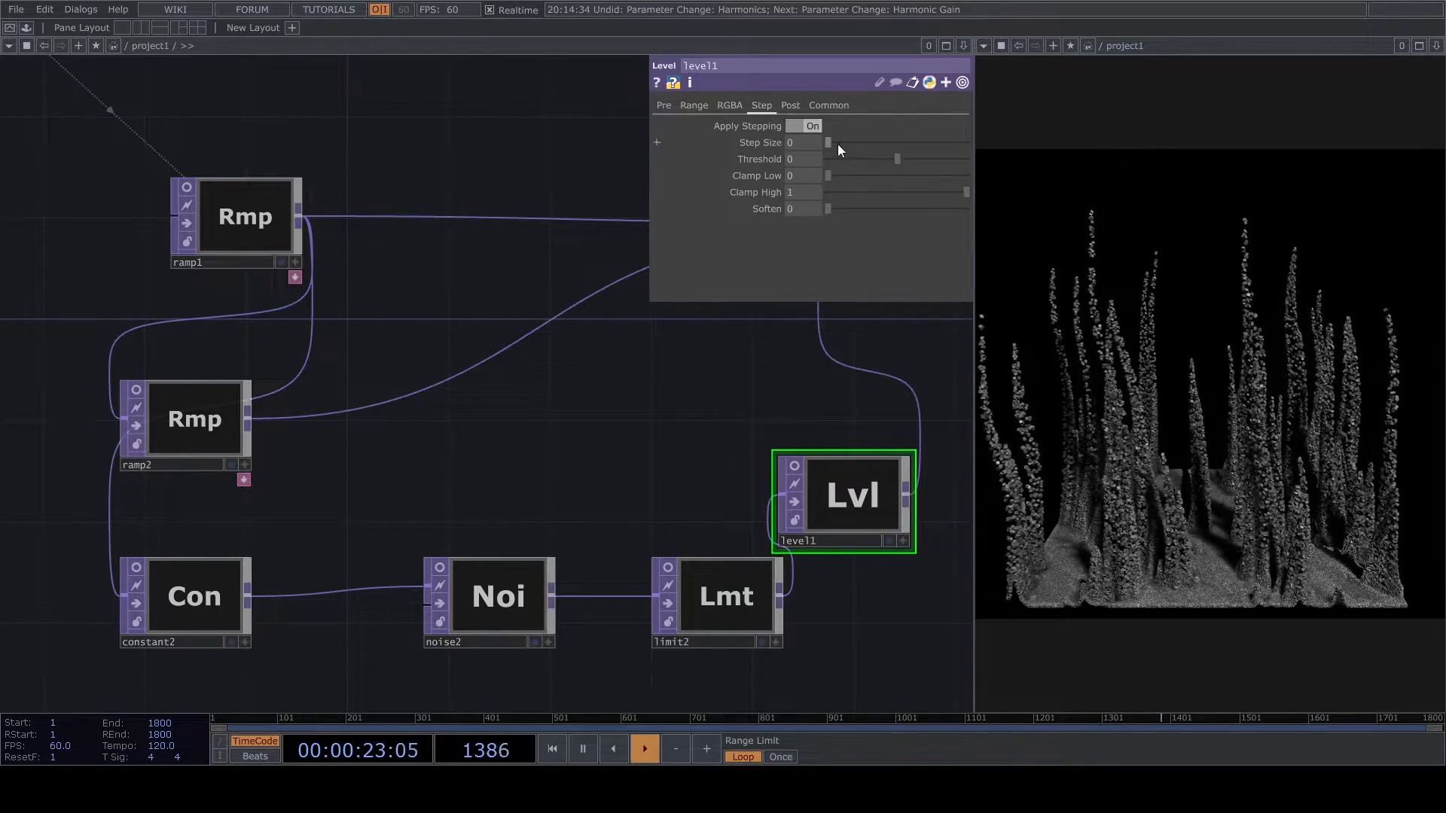
{"action": "left_click_drag", "start_coordinate": [833, 142], "coordinate": [870, 143]}
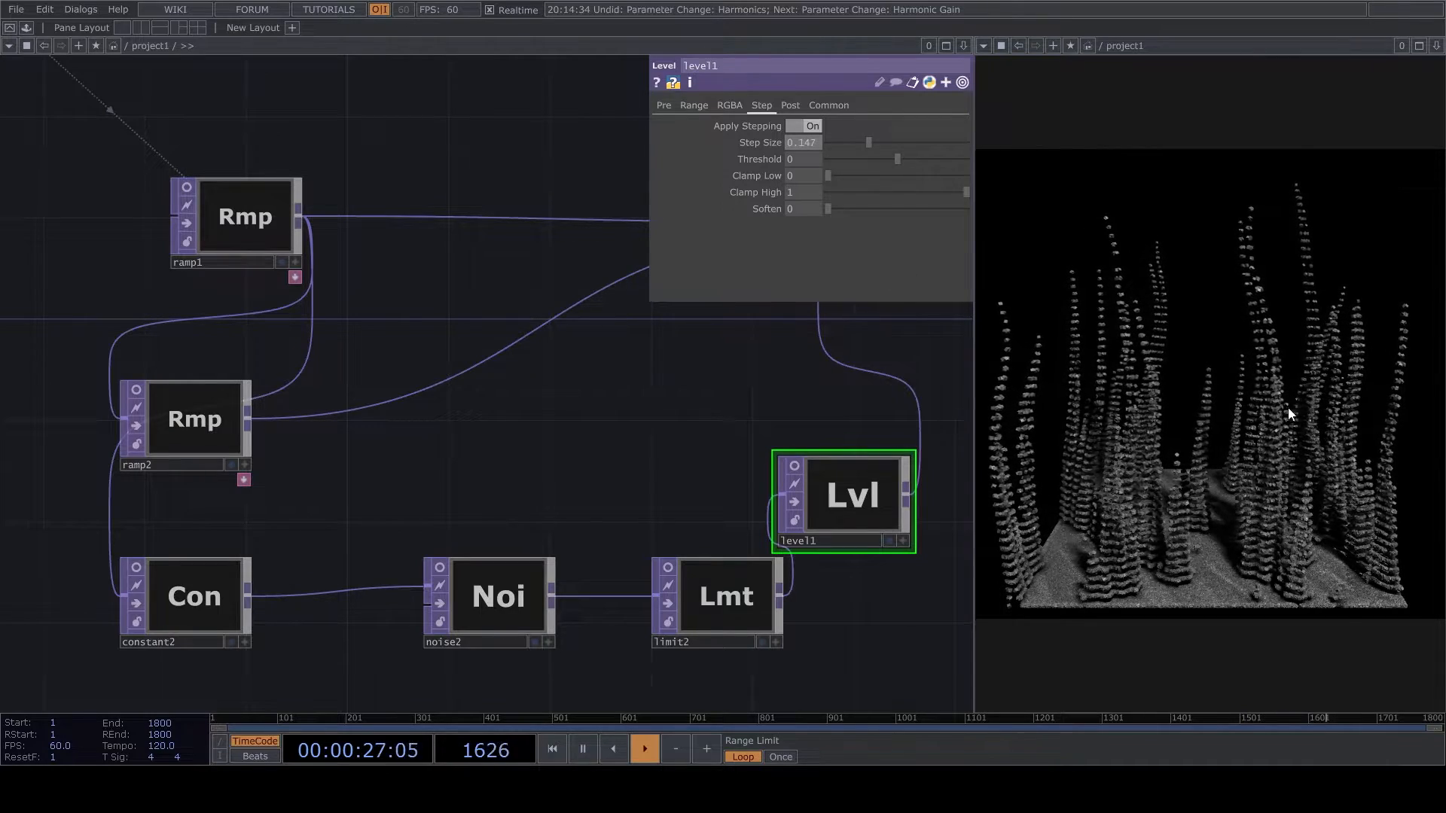
- Try level1 with a soften value of 0.071 and a step size of 0.402
{"action": "left_click_drag", "start_coordinate": [566, 397], "coordinate": [431, 424]}
{"action": "left_click_drag", "start_coordinate": [830, 211], "coordinate": [839, 209]}
{"action": "left_click_drag", "start_coordinate": [868, 143], "coordinate": [942, 166]}
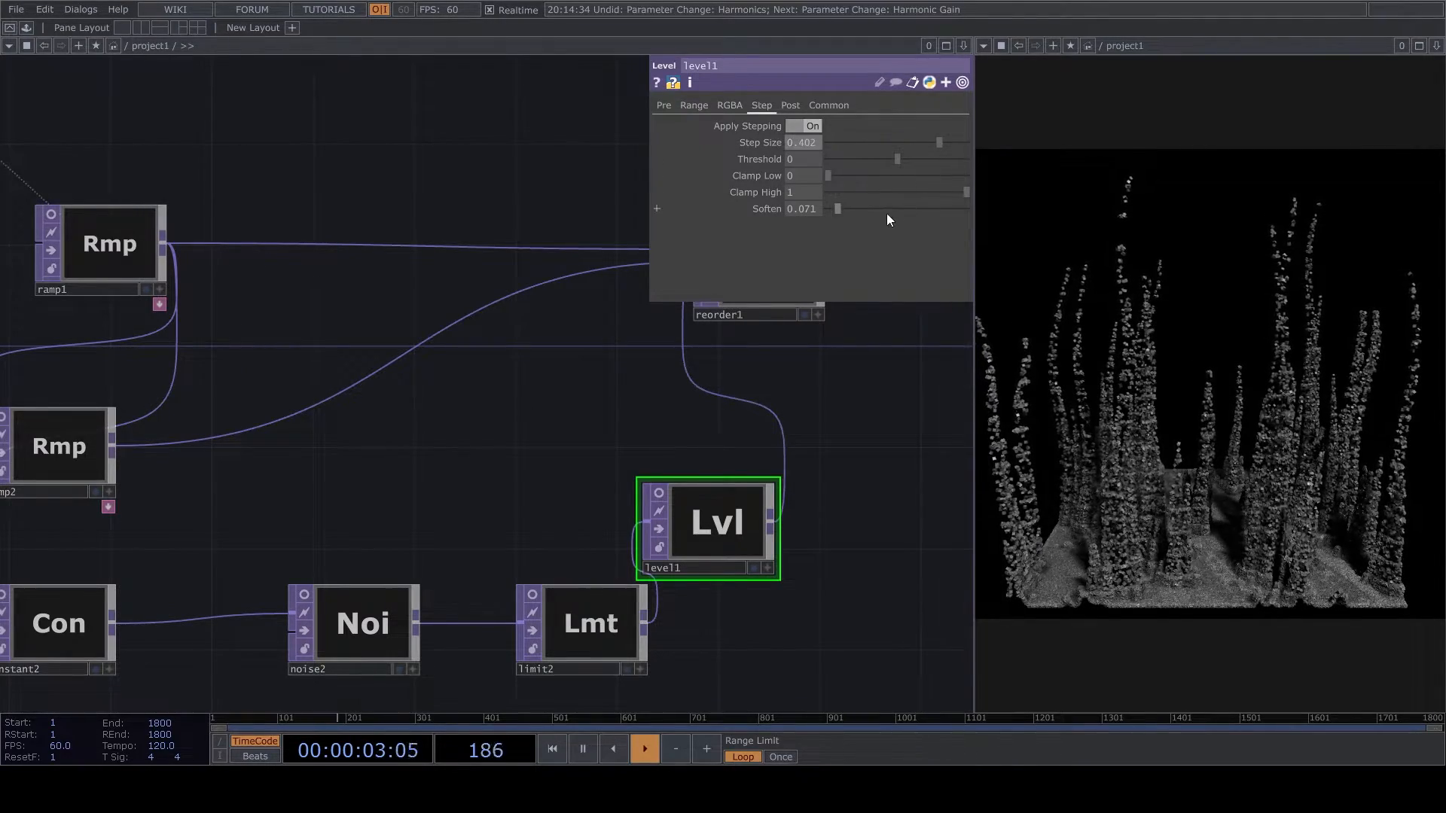
- Set level1's soften to 0 and its step size to 0.109
{"action": "left_click_drag", "start_coordinate": [837, 208], "coordinate": [788, 225]}
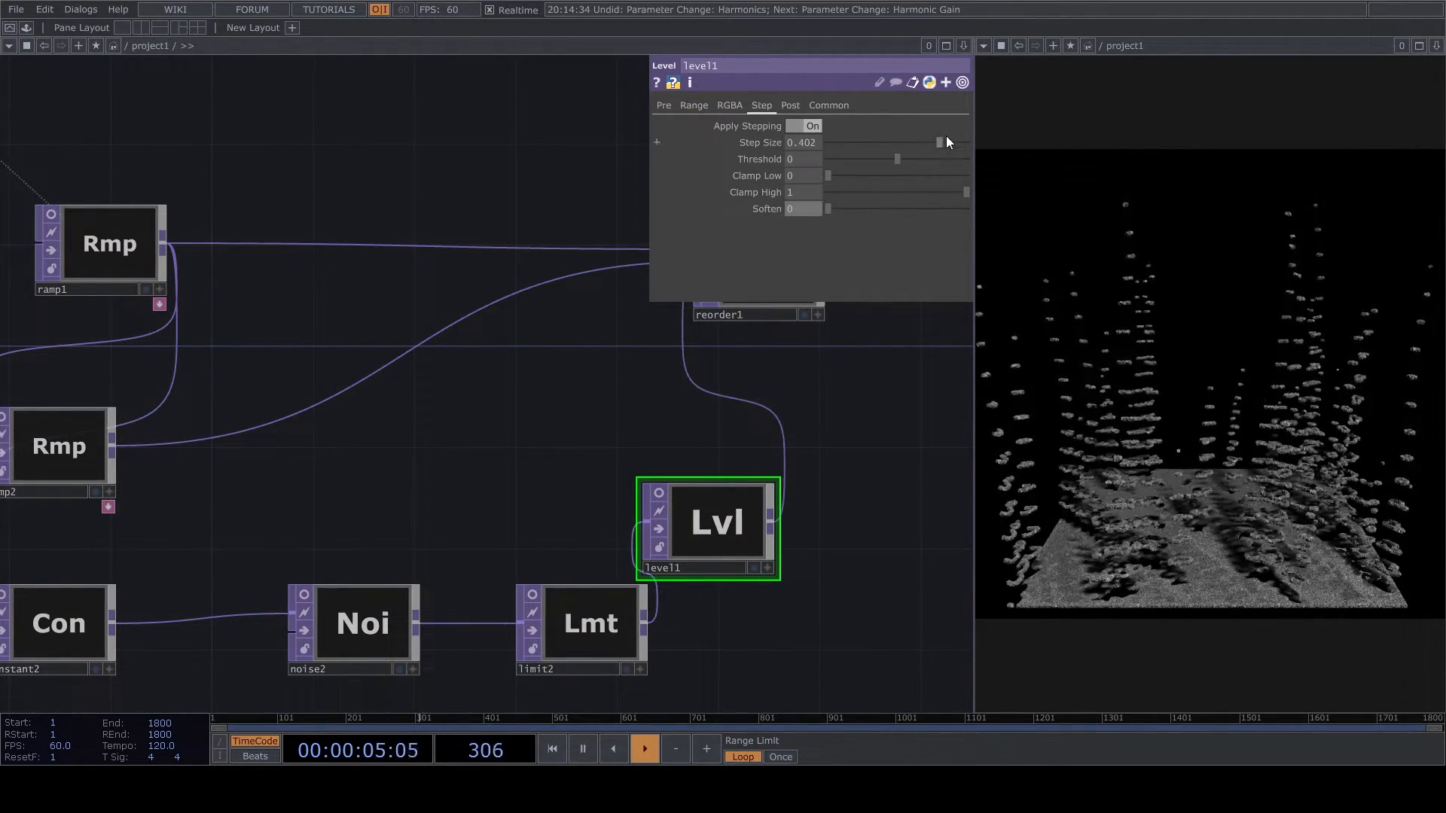
{"action": "left_click_drag", "start_coordinate": [920, 140], "coordinate": [857, 161]}
{"action": "left_click", "coordinate": [667, 494]}
- Look over the complete network, from the ramp and noise chains to the render output
{"action": "scroll", "coordinate": [645, 476], "scroll_direction": "down", "scroll_amount": 1}
{"action": "left_click_drag", "start_coordinate": [643, 466], "coordinate": [444, 469]}
{"action": "left_click", "coordinate": [458, 497]}
{"action": "scroll", "coordinate": [678, 405], "scroll_direction": "down", "scroll_amount": 5}
{"action": "scroll", "coordinate": [682, 411], "scroll_direction": "up", "scroll_amount": 3}
{"action": "left_click_drag", "start_coordinate": [685, 427], "coordinate": [550, 476]}
{"action": "scroll", "coordinate": [494, 565], "scroll_direction": "down", "scroll_amount": 2}
{"action": "scroll", "coordinate": [540, 503], "scroll_direction": "down", "scroll_amount": 5}
{"action": "scroll", "coordinate": [716, 374], "scroll_direction": "up", "scroll_amount": 1}
{"action": "scroll", "coordinate": [826, 399], "scroll_direction": "up", "scroll_amount": 5}
{"action": "scroll", "coordinate": [826, 399], "scroll_direction": "down", "scroll_amount": 5}
{"action": "scroll", "coordinate": [595, 462], "scroll_direction": "up", "scroll_amount": 2}
{"action": "left_click_drag", "start_coordinate": [595, 464], "coordinate": [481, 493]}
- Collapse the whole network into a Base component and name it Seaweed
{"action": "right_click_drag", "start_coordinate": [373, 586], "coordinate": [989, 288]}
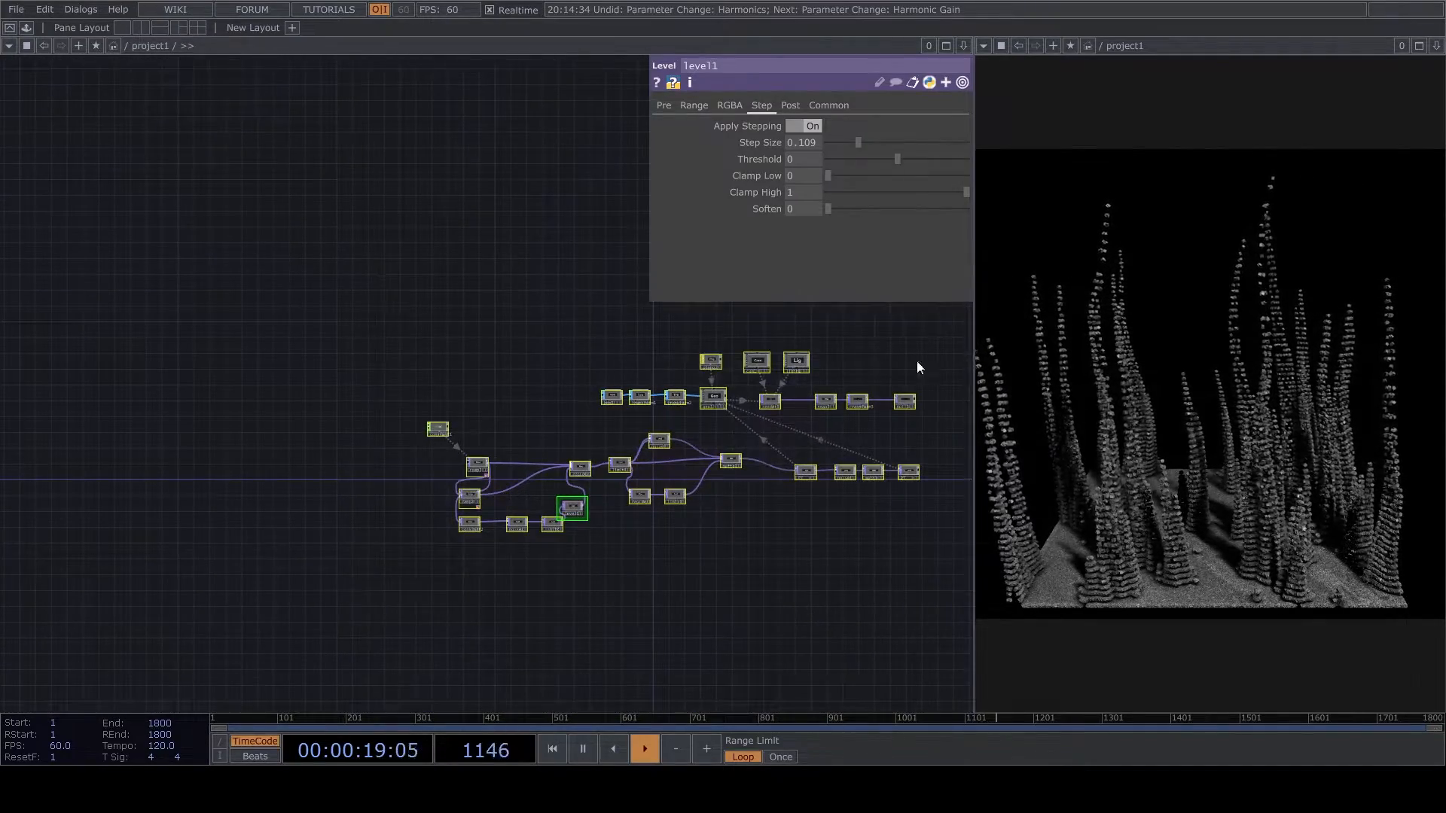
{"action": "right_click", "coordinate": [829, 648]}
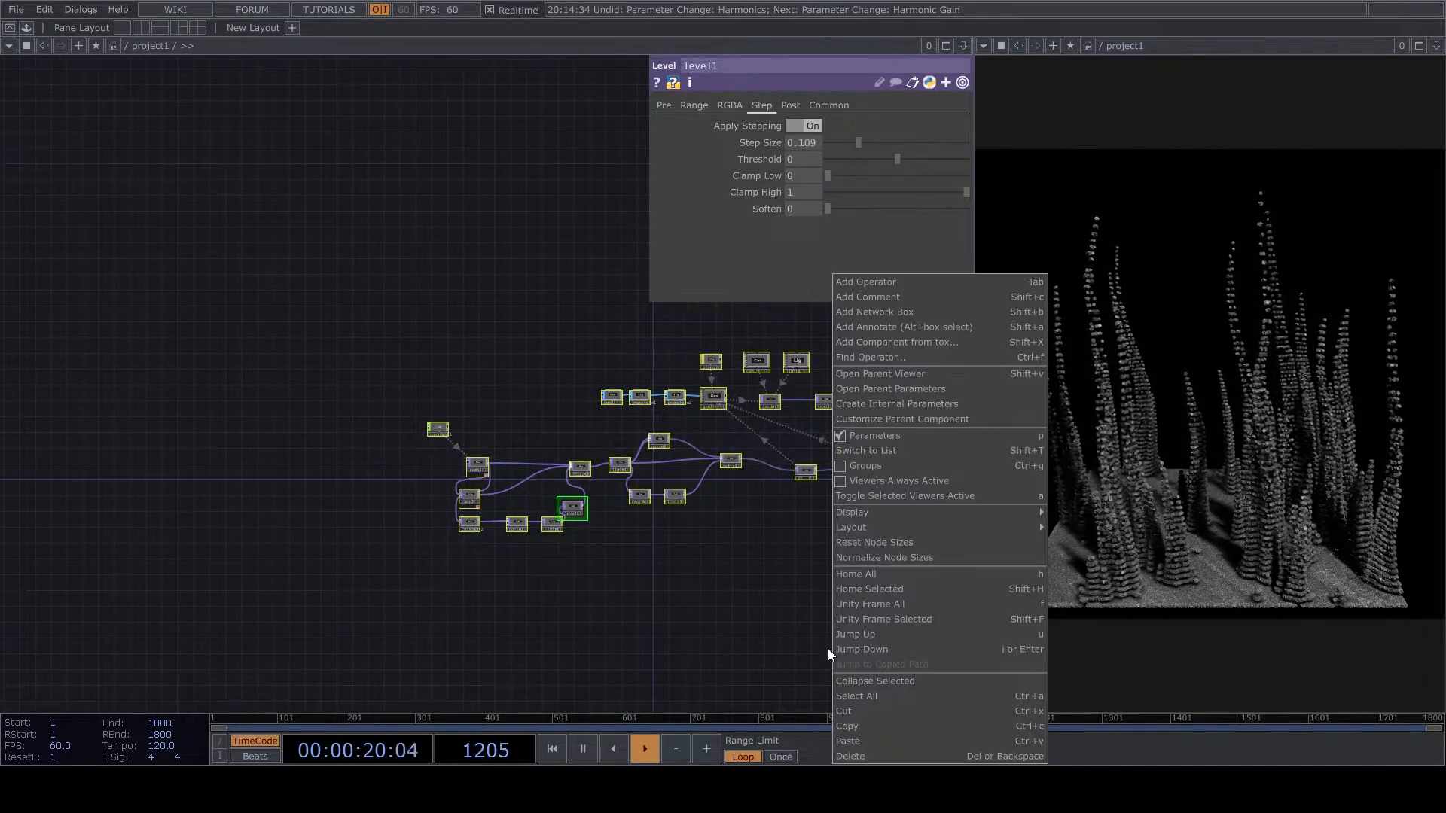
{"action": "left_click", "coordinate": [920, 682]}
{"action": "scroll", "coordinate": [698, 450], "scroll_direction": "up", "scroll_amount": 5}
{"action": "left_click", "coordinate": [491, 558]}
{"action": "type", "text": "Seaweed"}
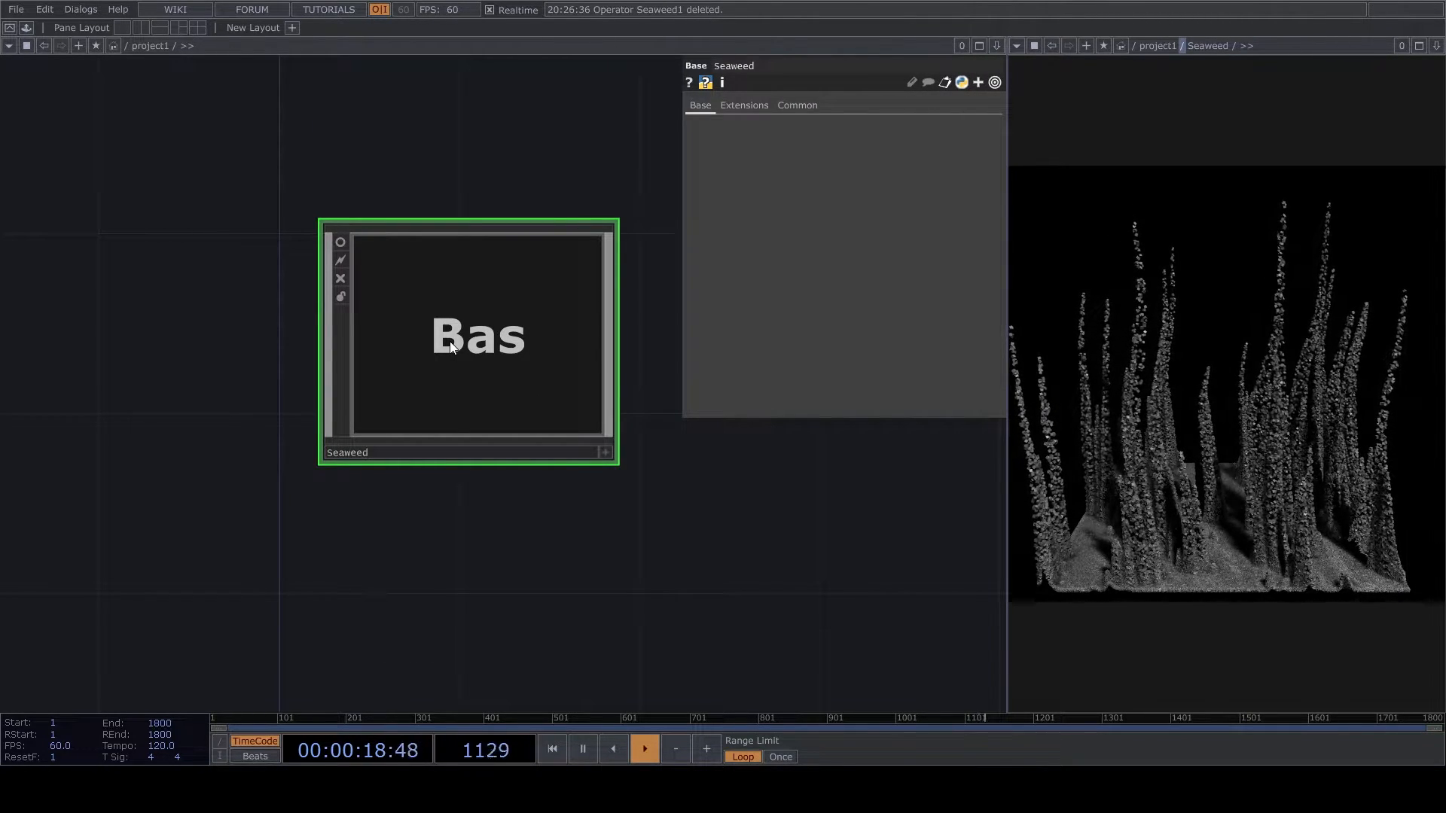
- Check the network inside the Seaweed component, return to the parent level, and paste a copy of the component
{"action": "scroll", "coordinate": [479, 367], "scroll_direction": "down", "scroll_amount": 3}
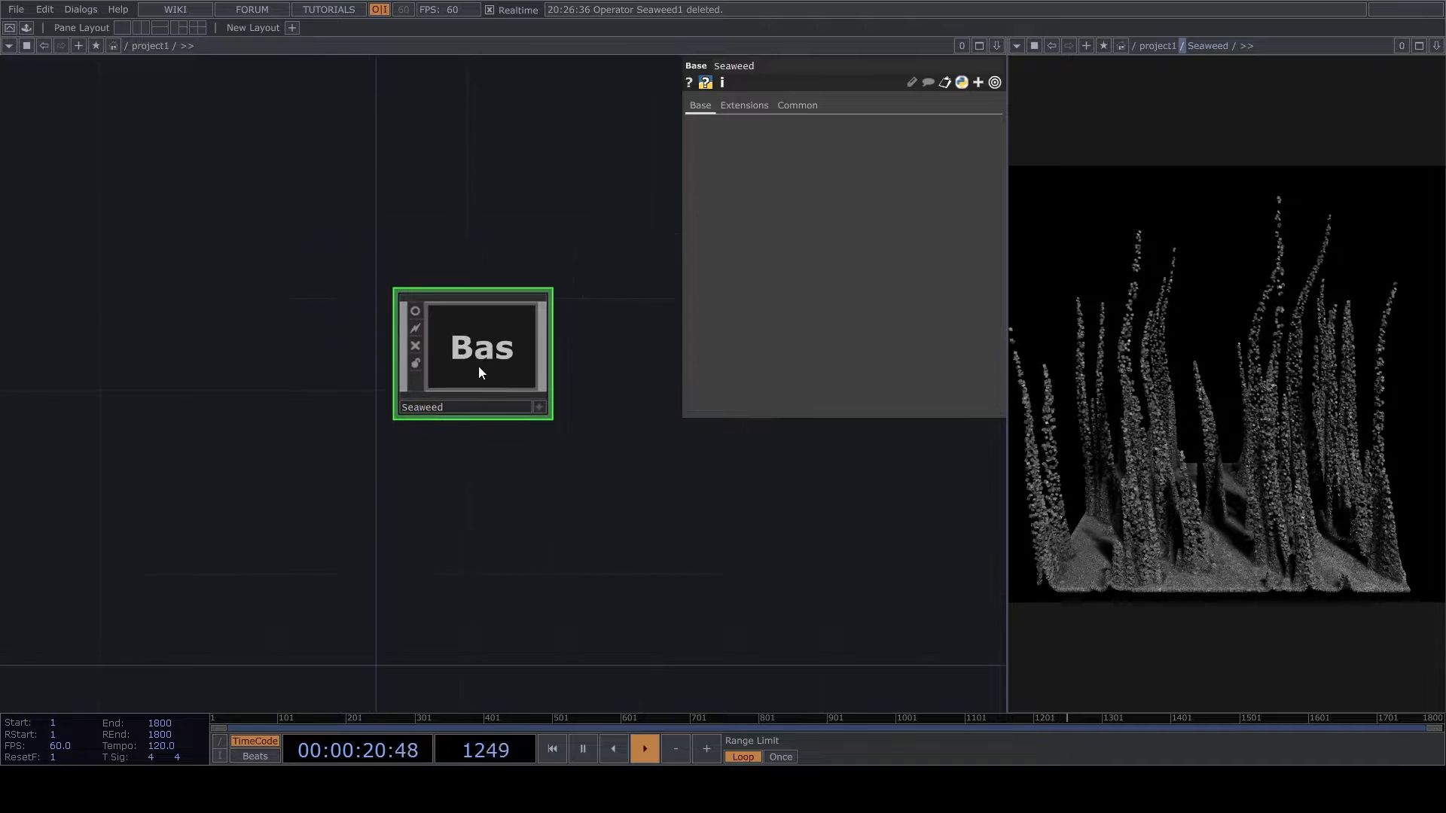
{"action": "key", "text": "i"}
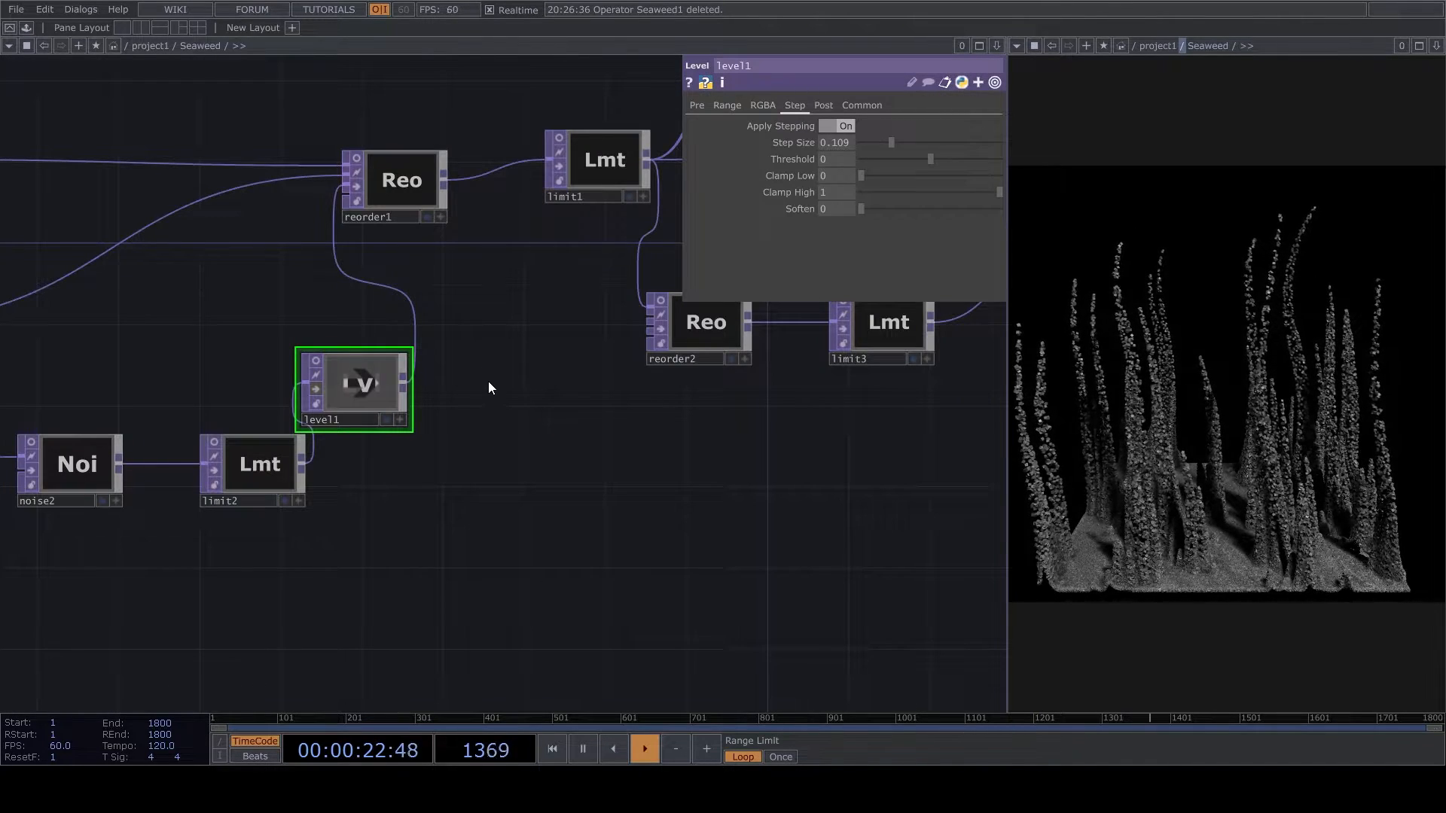
{"action": "key", "text": "u"}
{"action": "key", "text": "ctrl+v"}
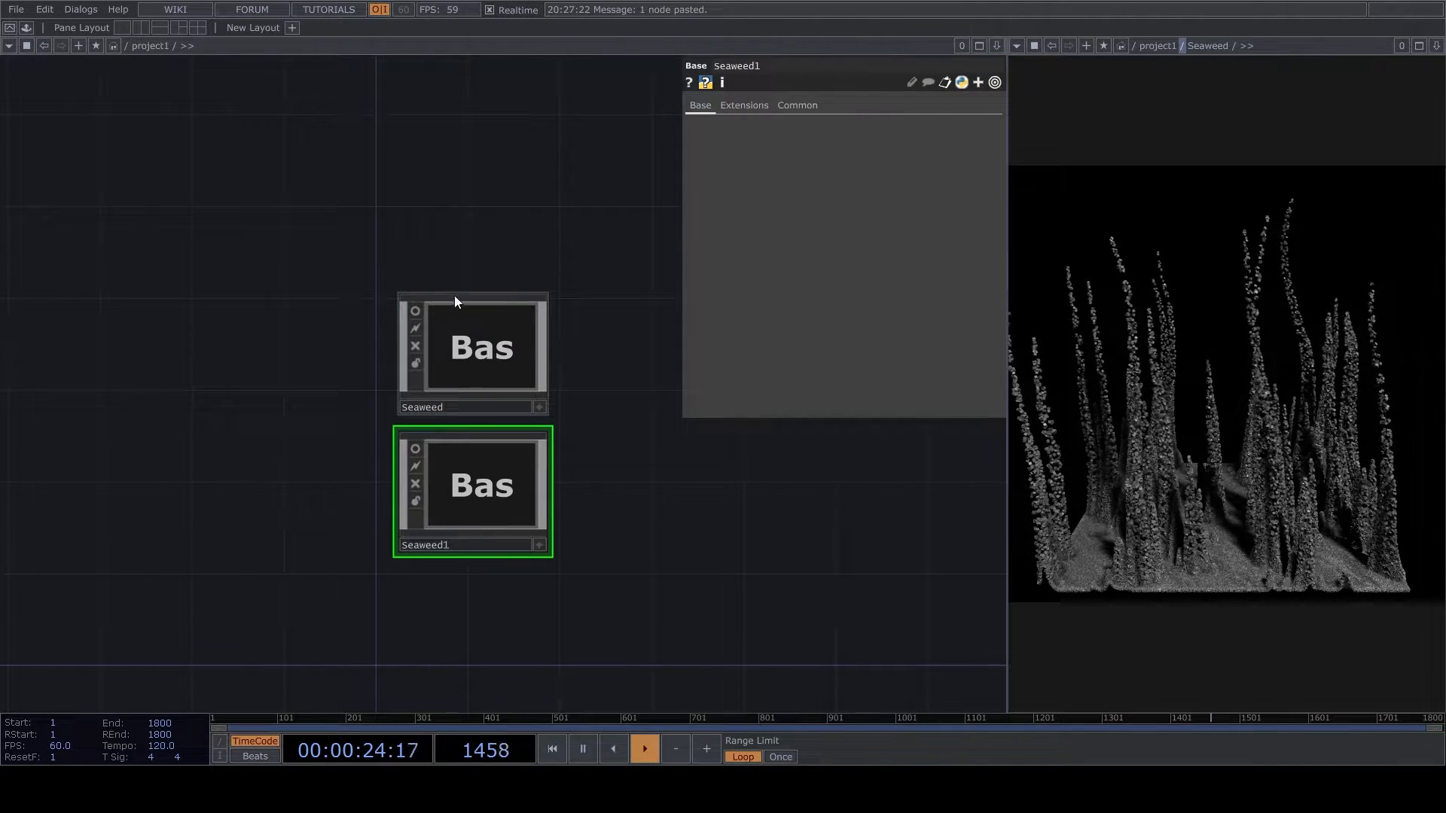
- Turn off cooking for the original Seaweed component and open Seaweed1 in both the network and preview panes
{"action": "left_click", "coordinate": [417, 348]}
{"action": "key", "text": "i"}
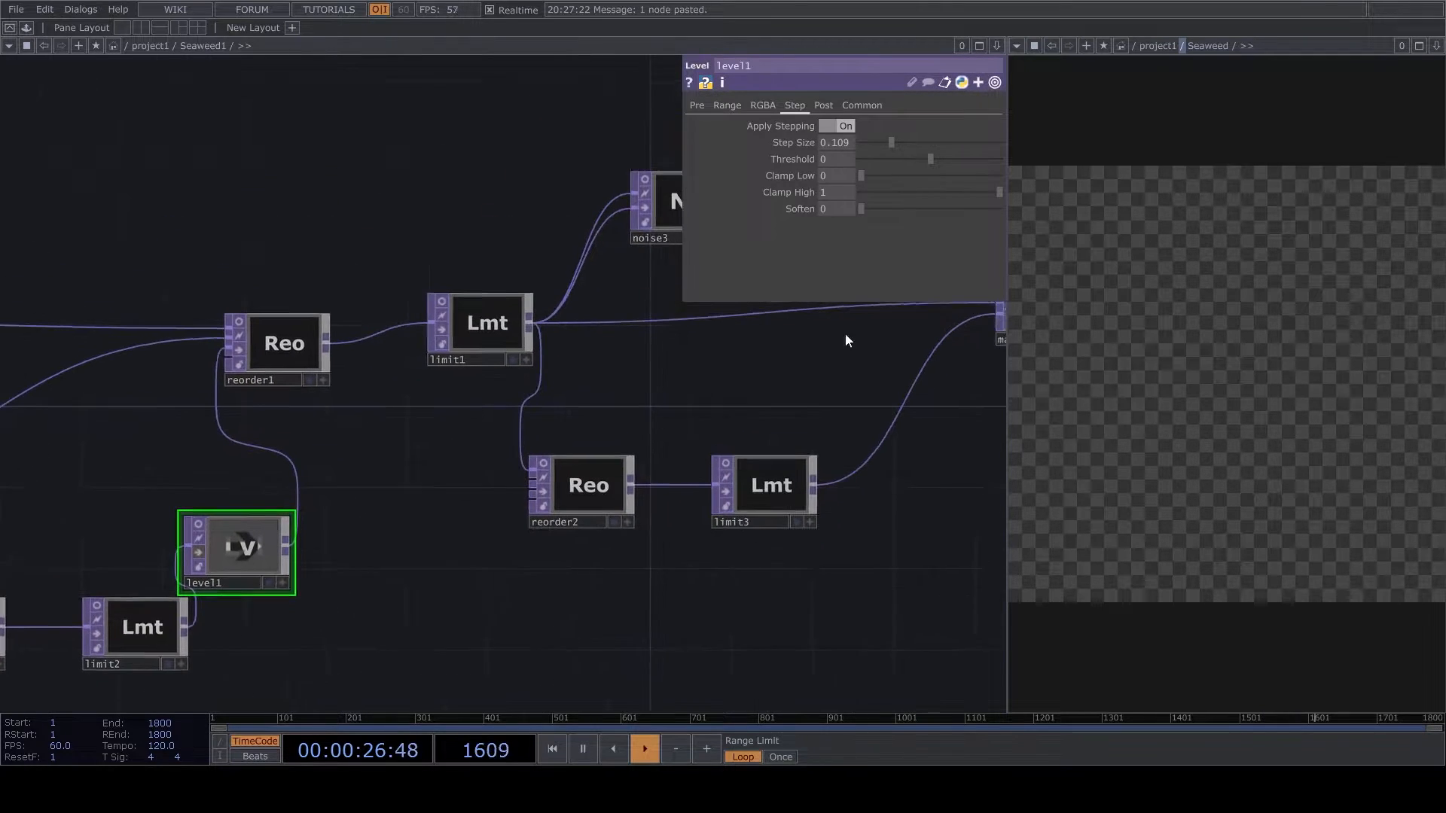
{"action": "left_click", "coordinate": [1194, 48]}
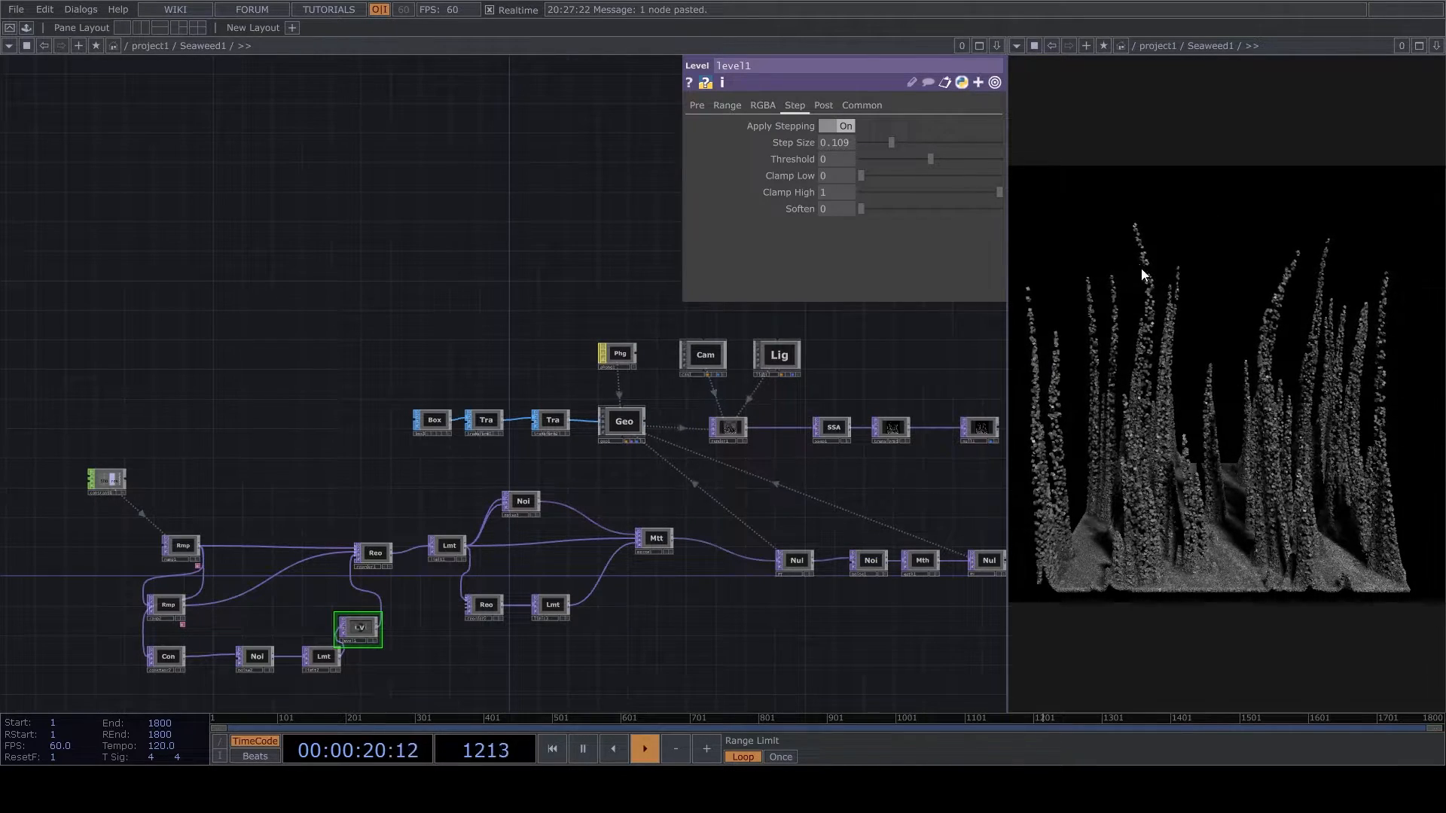
- Delete limit1, reorder2, limit3 and matte1 from the Seaweed1 network
{"action": "scroll", "coordinate": [857, 518], "scroll_direction": "up", "scroll_amount": 5}
{"action": "scroll", "coordinate": [775, 410], "scroll_direction": "down", "scroll_amount": 6}
{"action": "scroll", "coordinate": [606, 590], "scroll_direction": "up", "scroll_amount": 4}
{"action": "scroll", "coordinate": [823, 532], "scroll_direction": "up", "scroll_amount": 3}
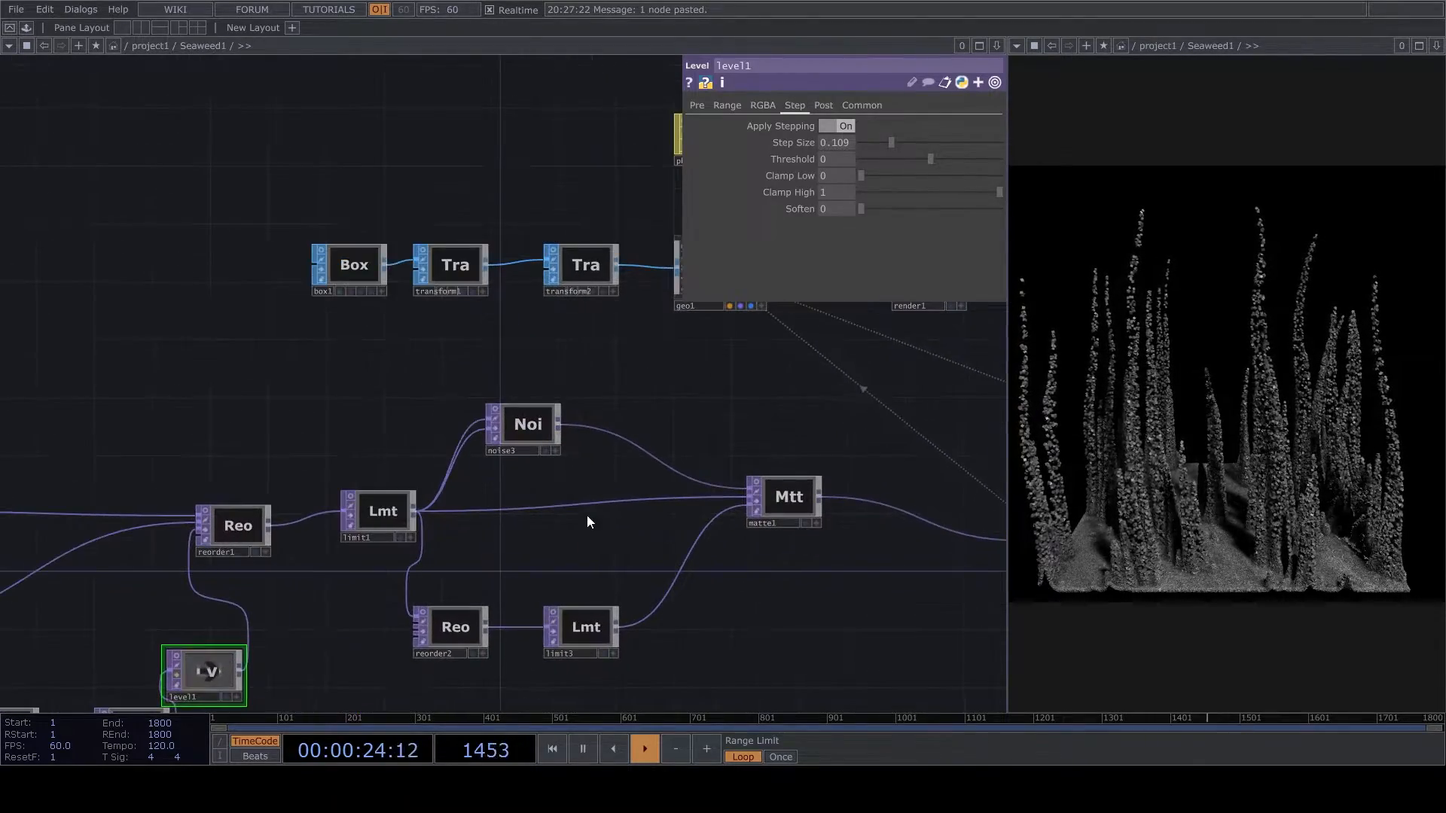
{"action": "left_click_drag", "start_coordinate": [717, 550], "coordinate": [811, 530]}
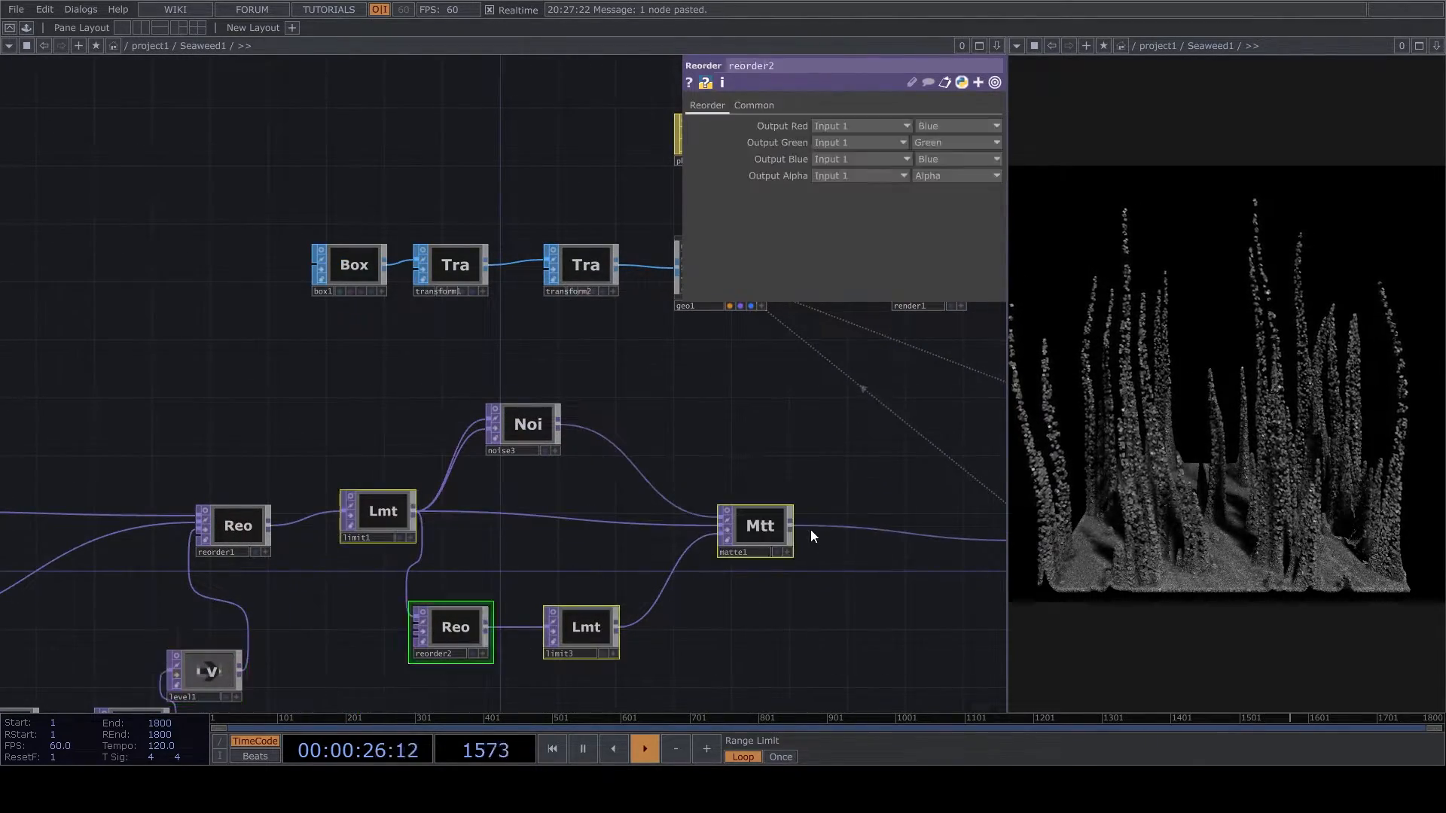
{"action": "key", "text": "Delete"}
- Move noise3 further along the chain and insert a Null TOP between reorder1 and noise3
{"action": "left_click_drag", "start_coordinate": [575, 454], "coordinate": [895, 556]}
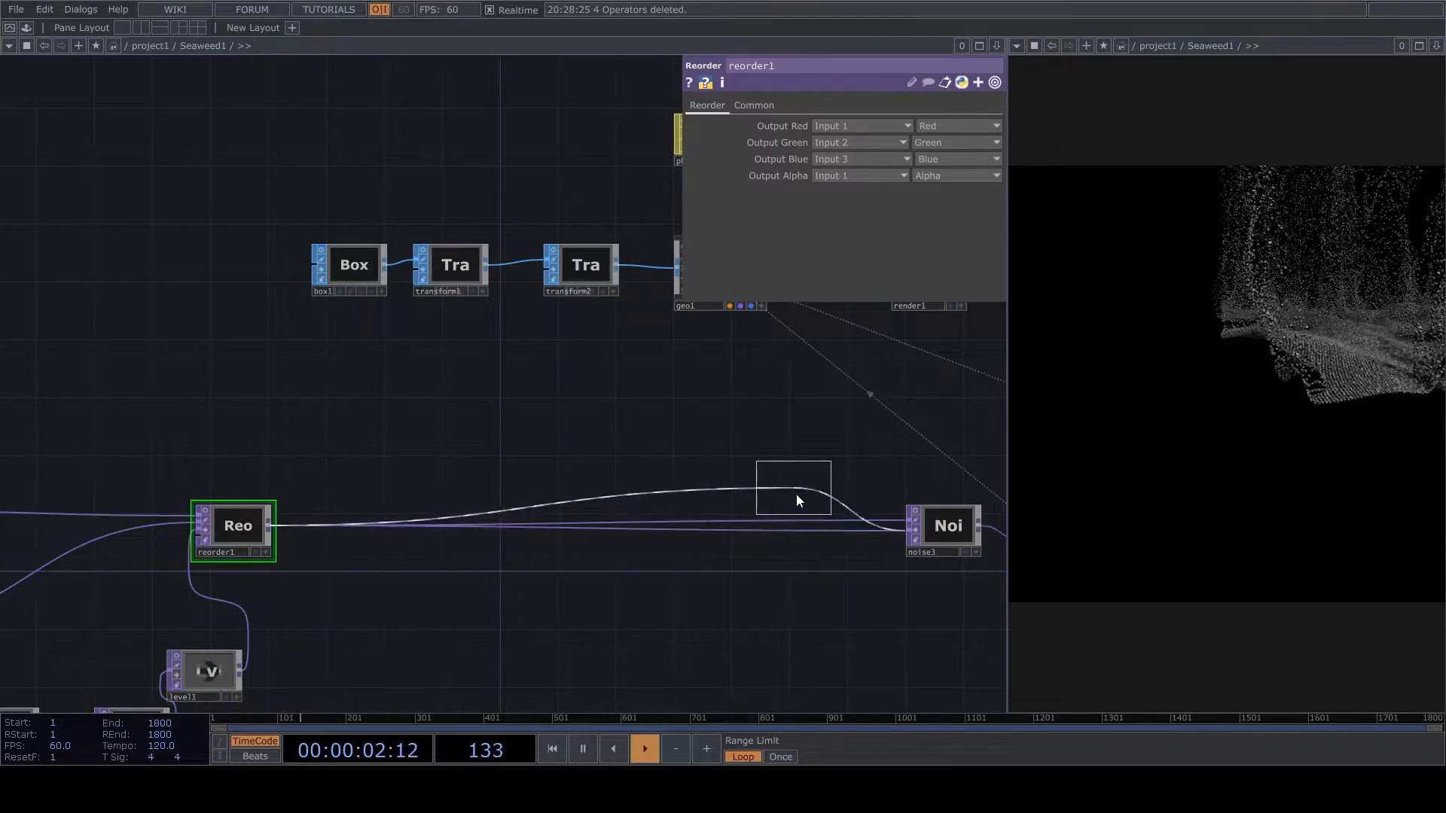
{"action": "left_click", "coordinate": [842, 516]}
{"action": "scroll", "coordinate": [823, 503], "scroll_direction": "up", "scroll_amount": 3}
{"action": "left_click", "coordinate": [817, 492]}
{"action": "scroll", "coordinate": [708, 535], "scroll_direction": "down", "scroll_amount": 1}
{"action": "mouse_move", "coordinate": [682, 544]}
{"action": "left_mouse_down"}
{"action": "mouse_move", "coordinate": [733, 530]}
{"action": "mouse_move", "coordinate": [695, 555]}
{"action": "left_mouse_up"}
{"action": "scroll", "coordinate": [372, 567], "scroll_direction": "down", "scroll_amount": 2}
{"action": "scroll", "coordinate": [372, 568], "scroll_direction": "down", "scroll_amount": 5}
- Add the CIRCLE component from the palette's point_cloud collection to the network and close the palette
{"action": "left_click", "coordinate": [25, 27]}
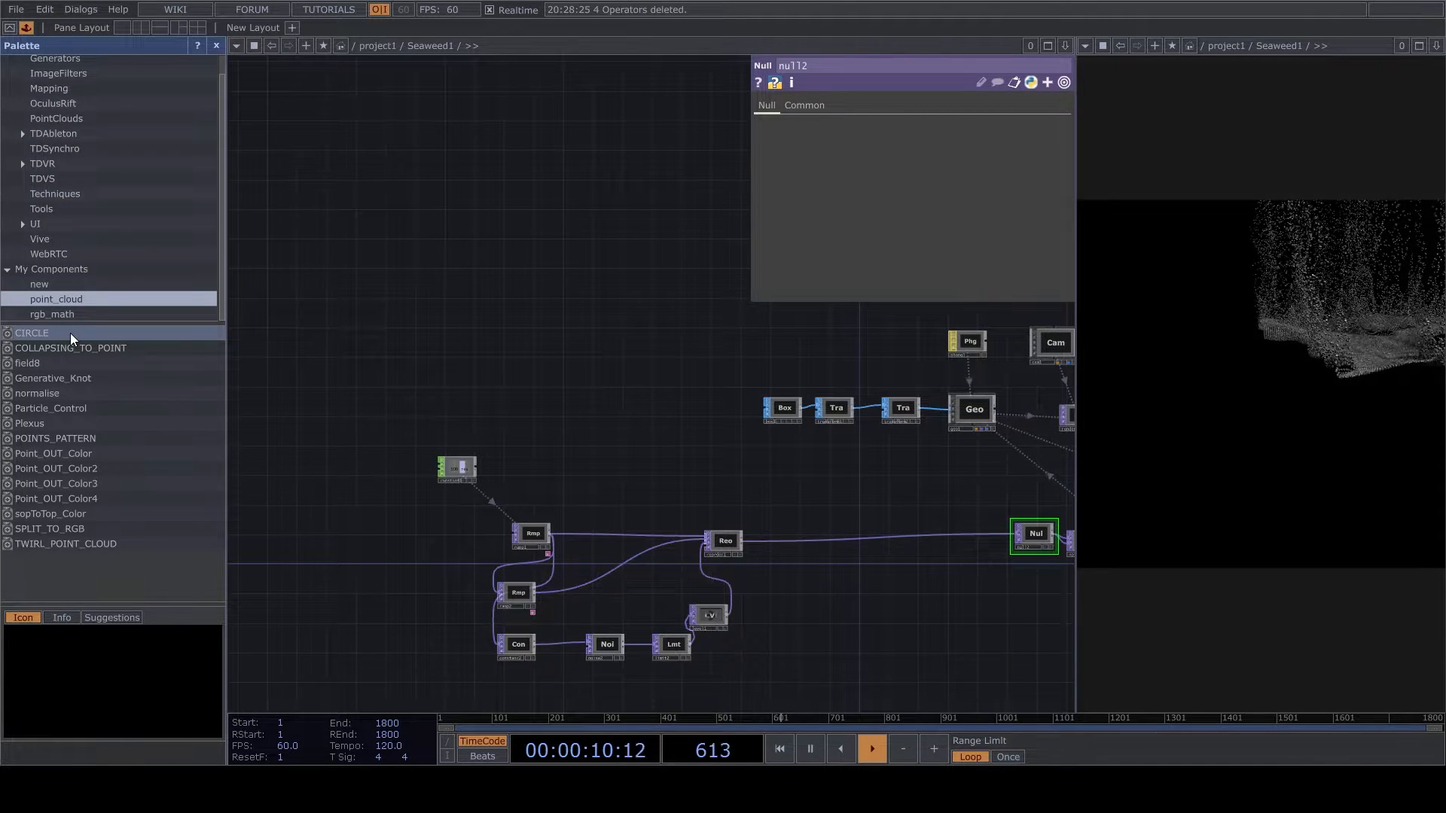
{"action": "left_click_drag", "start_coordinate": [70, 333], "coordinate": [871, 558]}
{"action": "scroll", "coordinate": [866, 561], "scroll_direction": "up", "scroll_amount": 3}
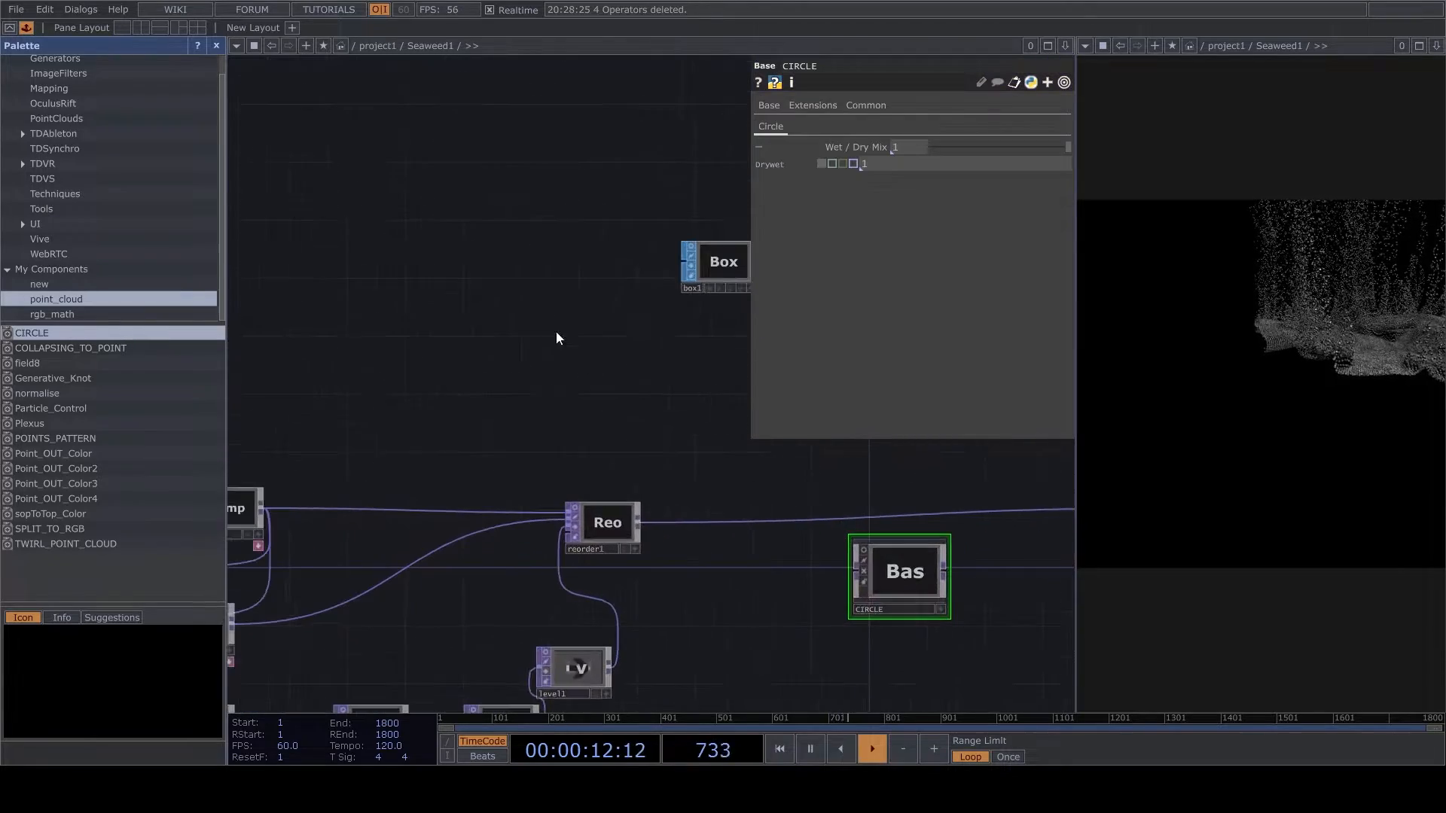
{"action": "left_click", "coordinate": [217, 46]}
- Insert a Limit TOP on the wire between reorder1 and null2
{"action": "scroll", "coordinate": [523, 522], "scroll_direction": "down", "scroll_amount": 2}
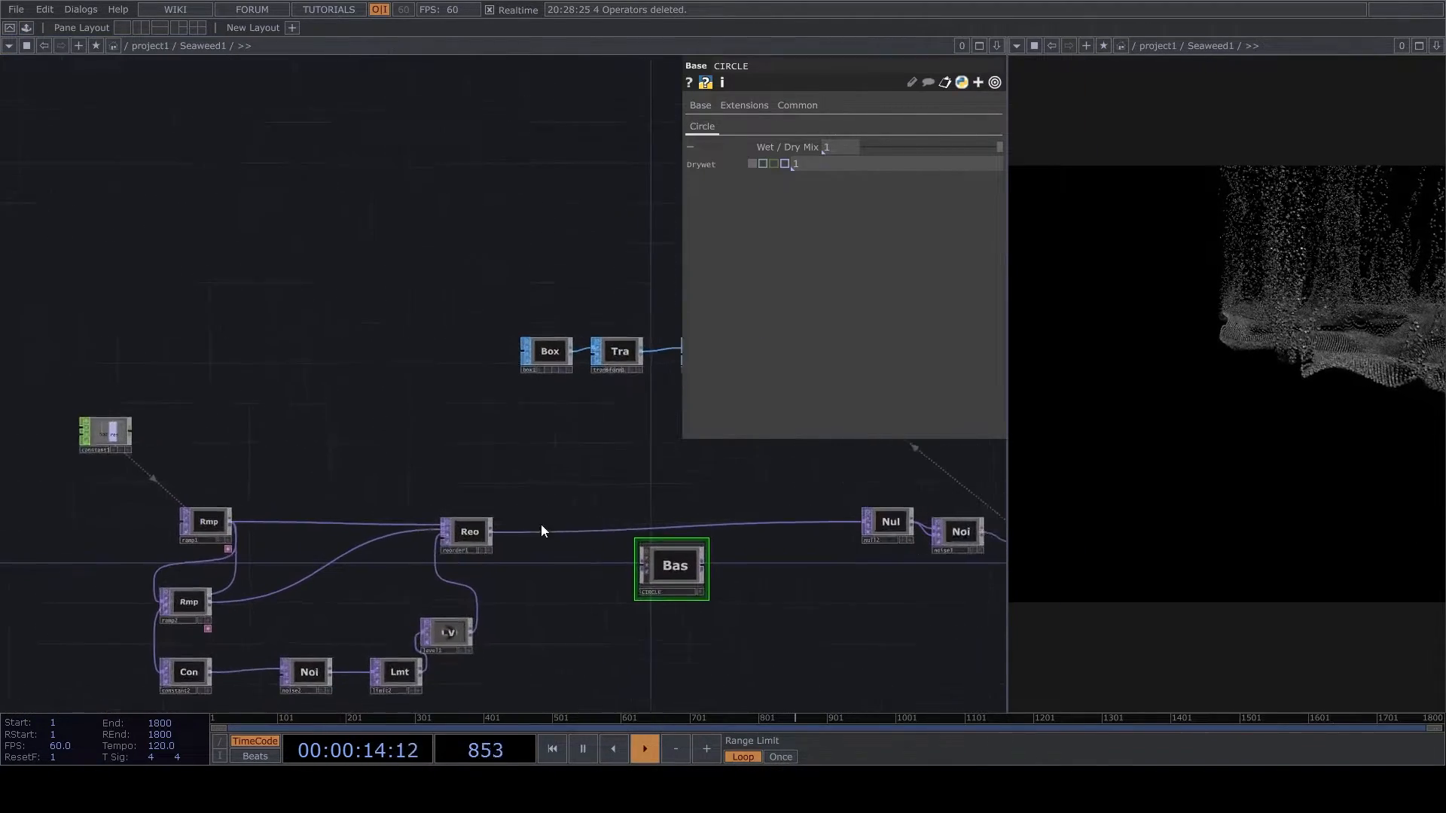
{"action": "scroll", "coordinate": [602, 518], "scroll_direction": "up", "scroll_amount": 3}
{"action": "right_click", "coordinate": [470, 565]}
{"action": "left_click", "coordinate": [496, 551]}
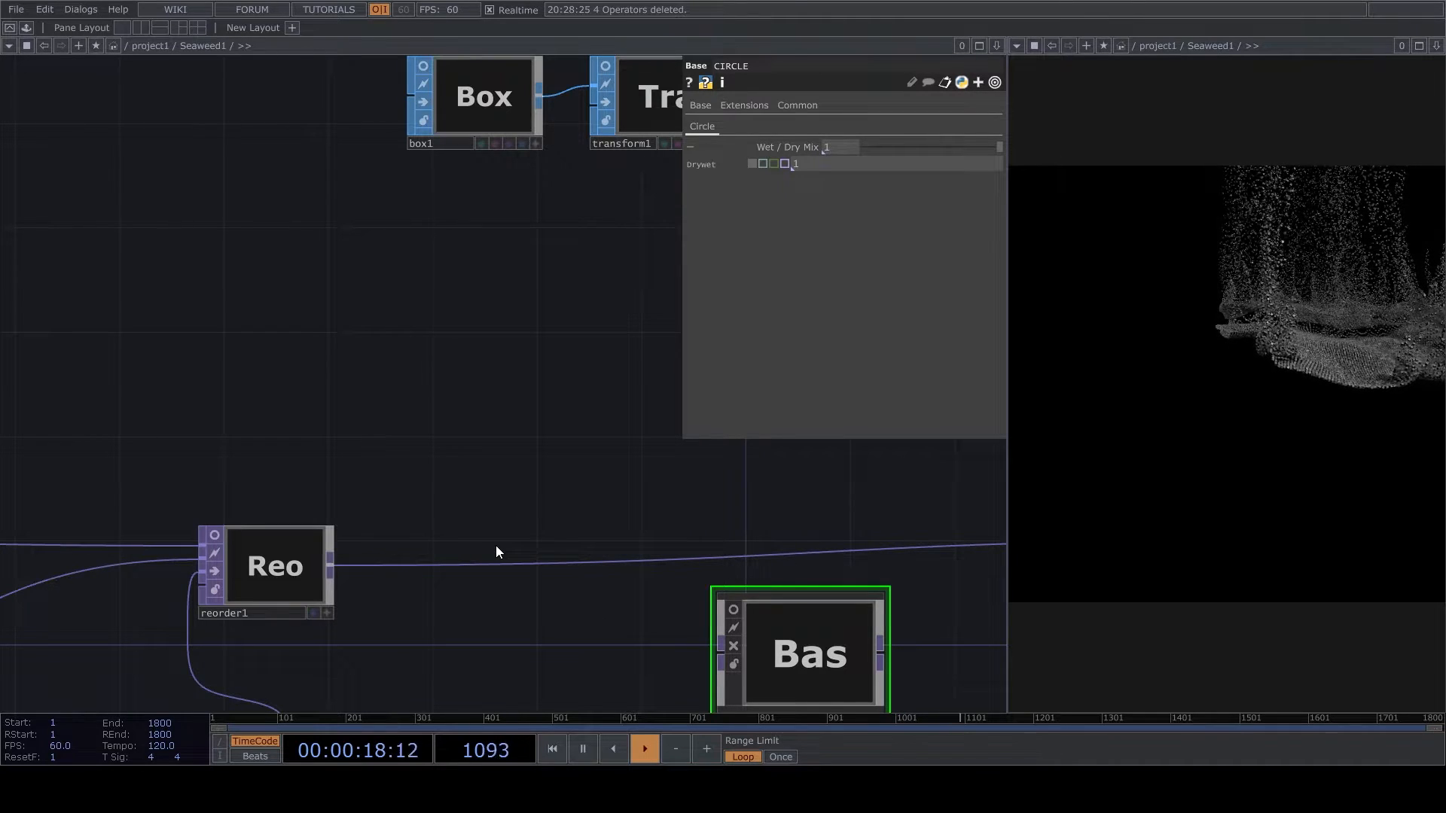
{"action": "left_click", "coordinate": [569, 544]}
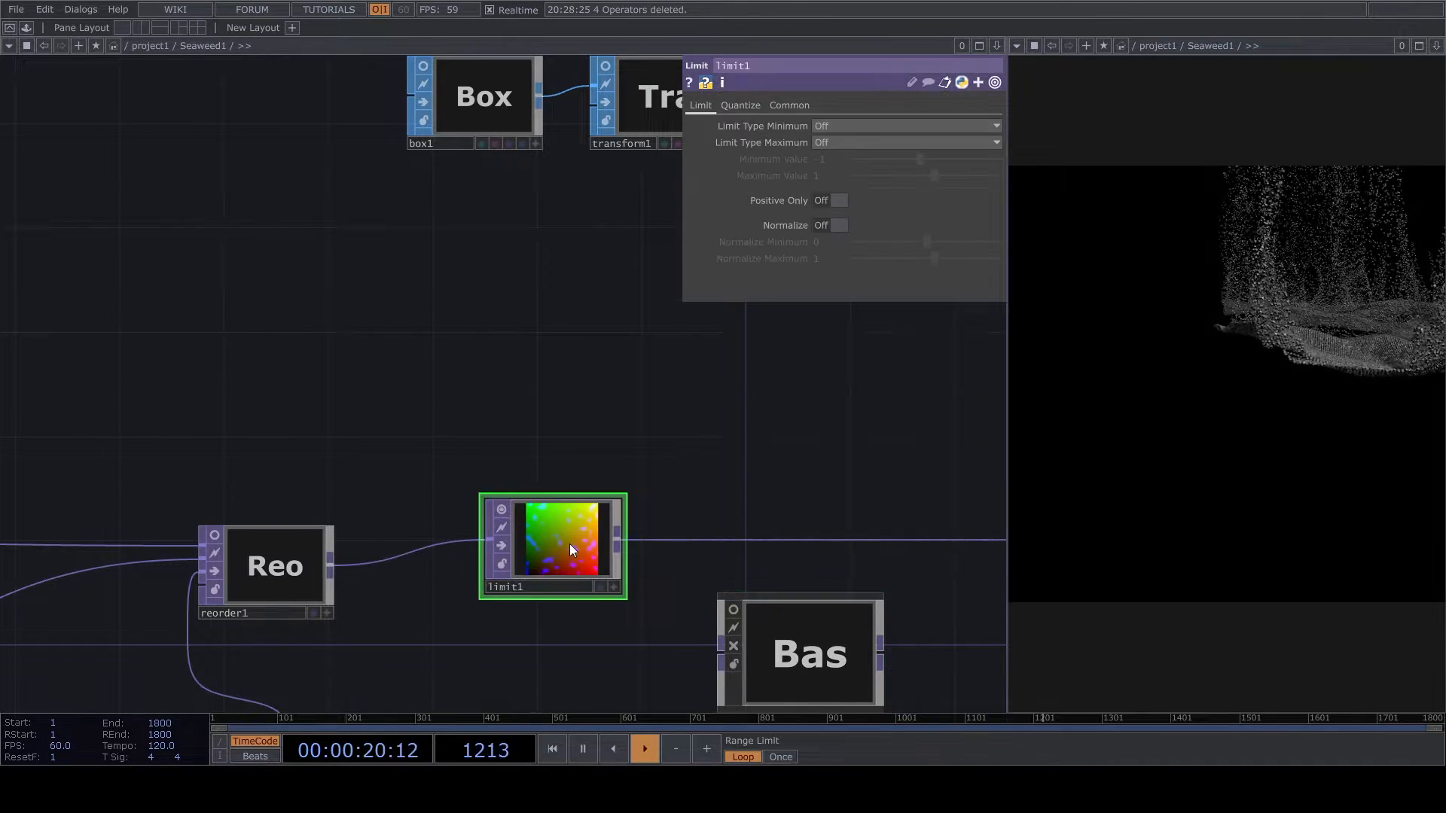
{"action": "left_click_drag", "start_coordinate": [569, 544], "coordinate": [818, 468]}
- Turn on Normalize in limit1 with a range of -0.1 to 0.1, and turn off its viewer preview
{"action": "left_click", "coordinate": [839, 225]}
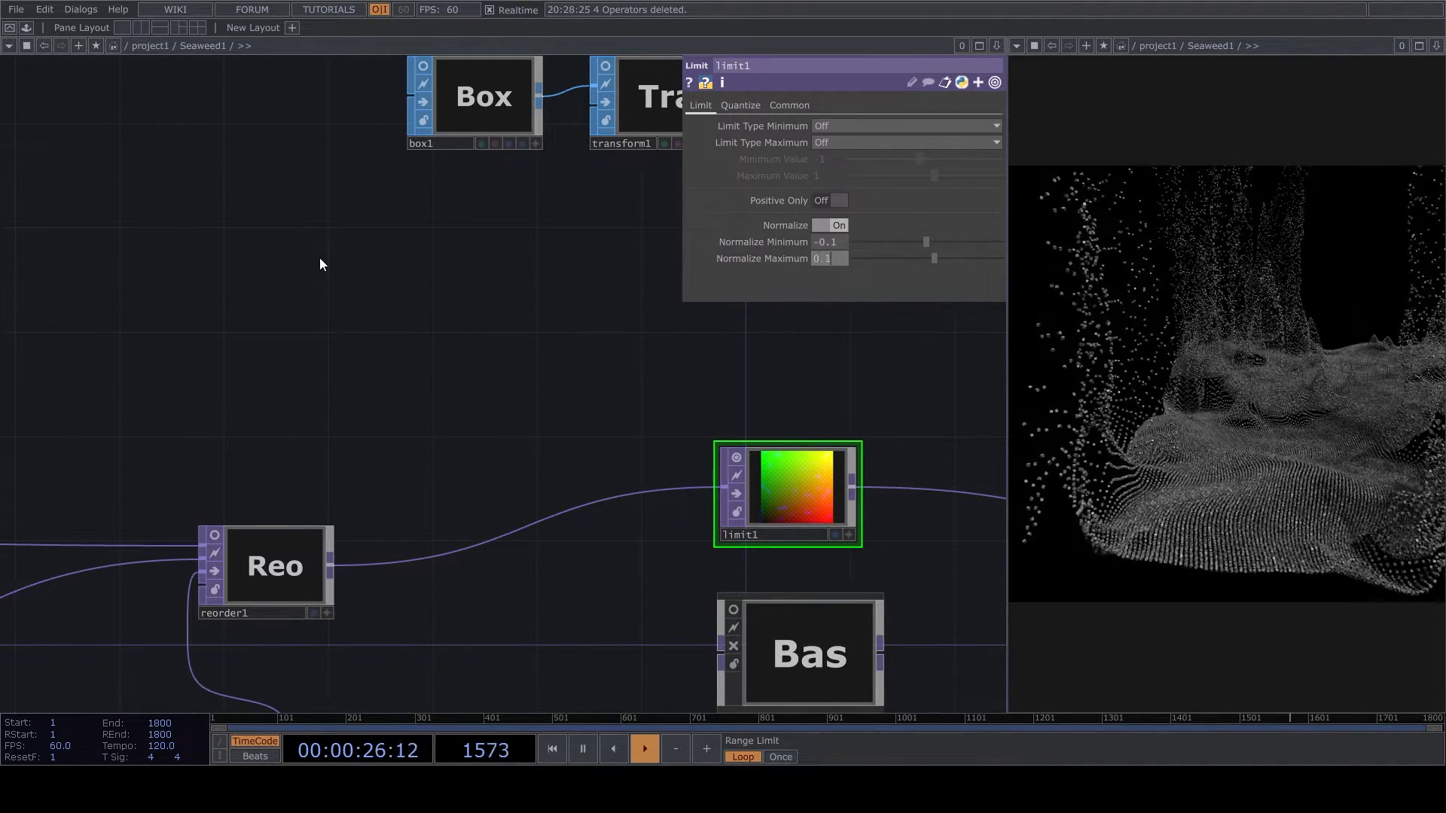
{"action": "left_click", "coordinate": [741, 459]}
{"action": "left_click_drag", "start_coordinate": [733, 474], "coordinate": [889, 527]}
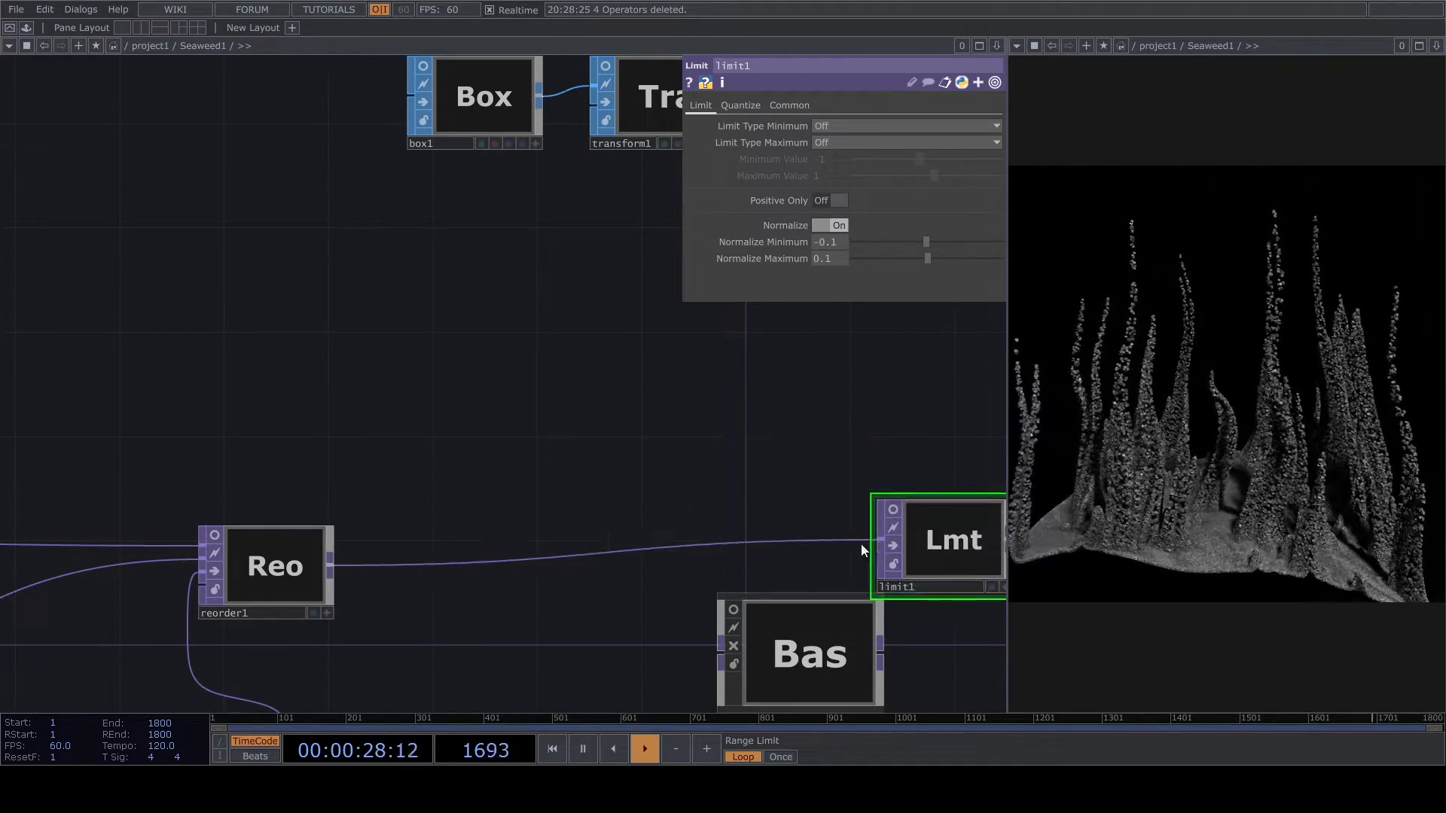
- Move the CIRCLE component above the wire between reorder1 and limit1, and shift limit1 further along the chain
{"action": "left_click_drag", "start_coordinate": [832, 674], "coordinate": [523, 436]}
{"action": "left_click_drag", "start_coordinate": [742, 624], "coordinate": [563, 589]}
{"action": "scroll", "coordinate": [562, 589], "scroll_direction": "down", "scroll_amount": 3}
{"action": "left_click_drag", "start_coordinate": [702, 547], "coordinate": [831, 566]}
- Enter the CIRCLE component and turn on the viewer preview of in1
{"action": "key", "text": "i"}
{"action": "scroll", "coordinate": [637, 387], "scroll_direction": "up", "scroll_amount": 5}
{"action": "left_click_drag", "start_coordinate": [580, 467], "coordinate": [543, 328]}
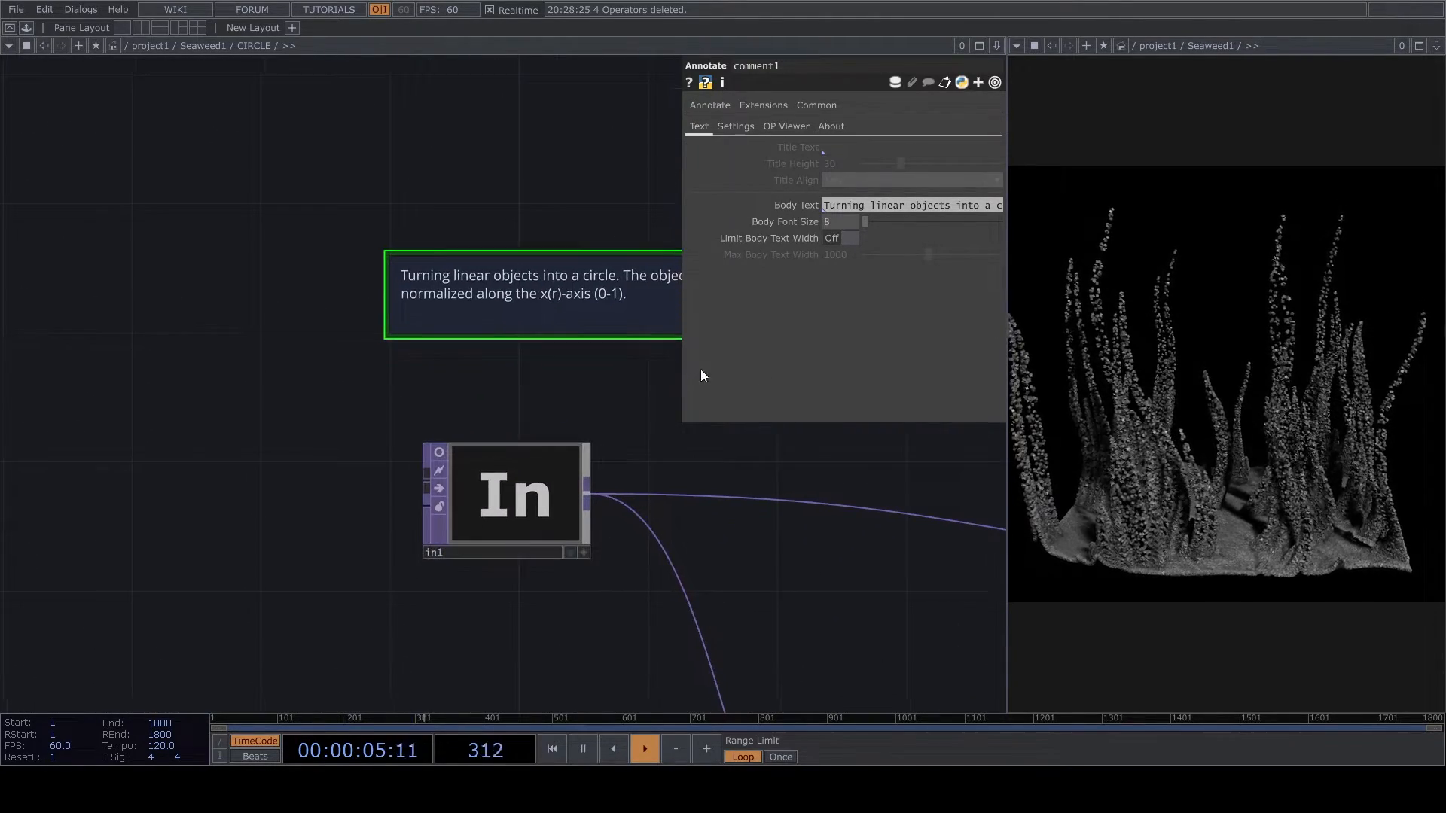
{"action": "left_click", "coordinate": [440, 455]}
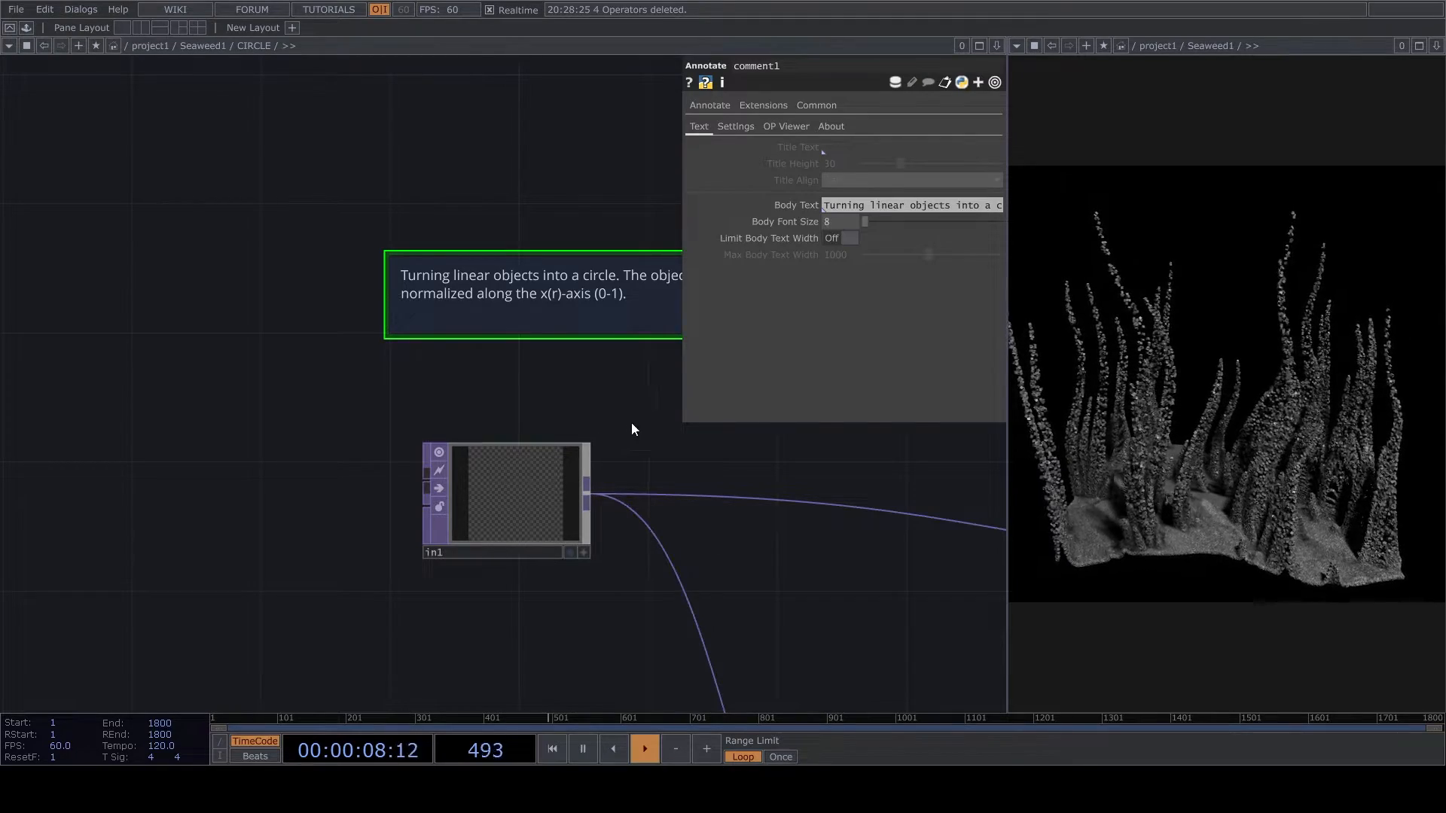
- Return to the Seaweed1 network, feed reorder1 into CIRCLE, and go back inside to view in1's image
{"action": "key", "text": "u"}
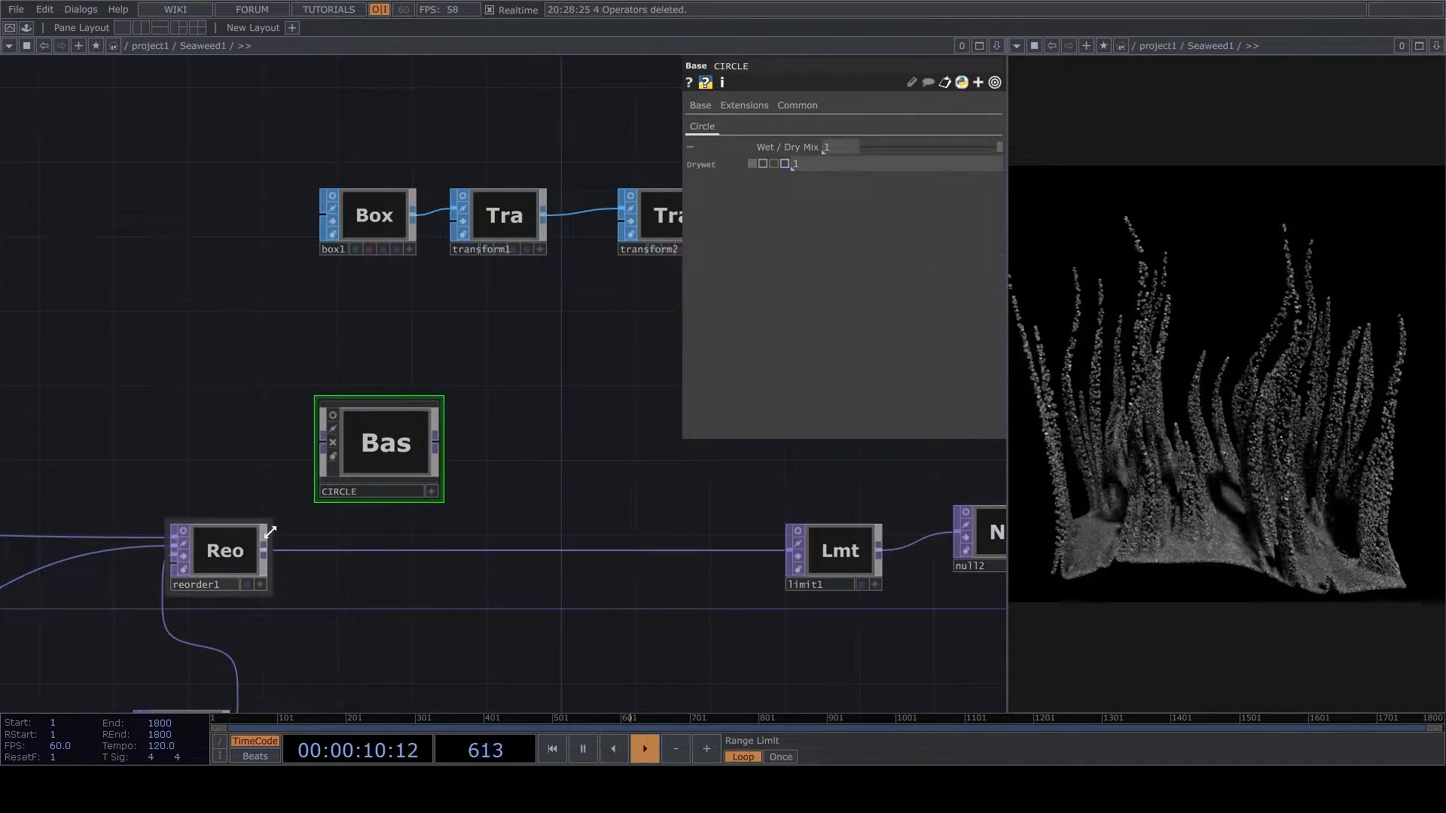
{"action": "key", "text": "i"}
{"action": "scroll", "coordinate": [552, 482], "scroll_direction": "up", "scroll_amount": 4}
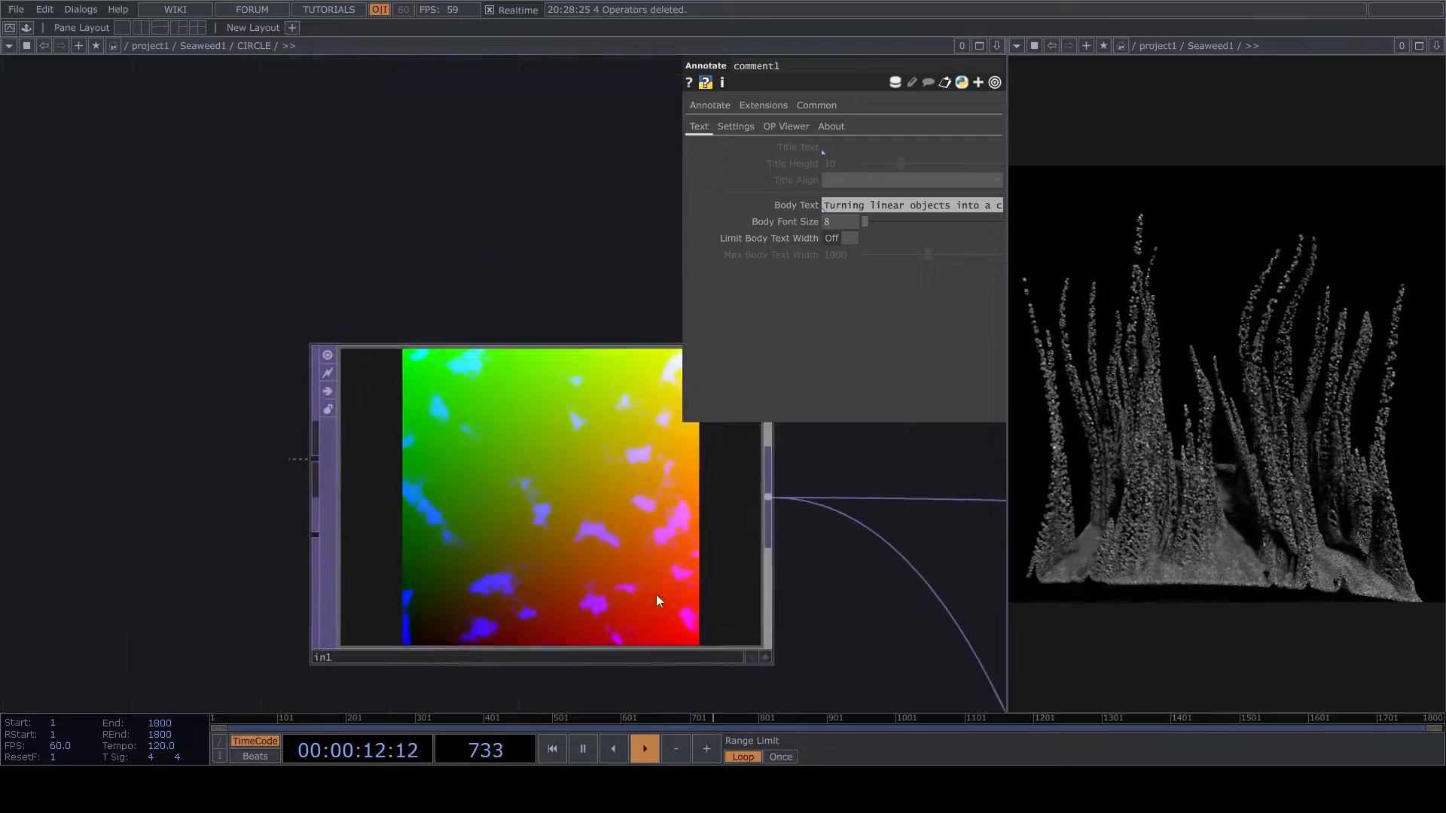
- Display in1's image as points and examine the tentacle shape as a 3D point cloud
{"action": "left_click", "coordinate": [766, 657]}
{"action": "right_click", "coordinate": [541, 521]}
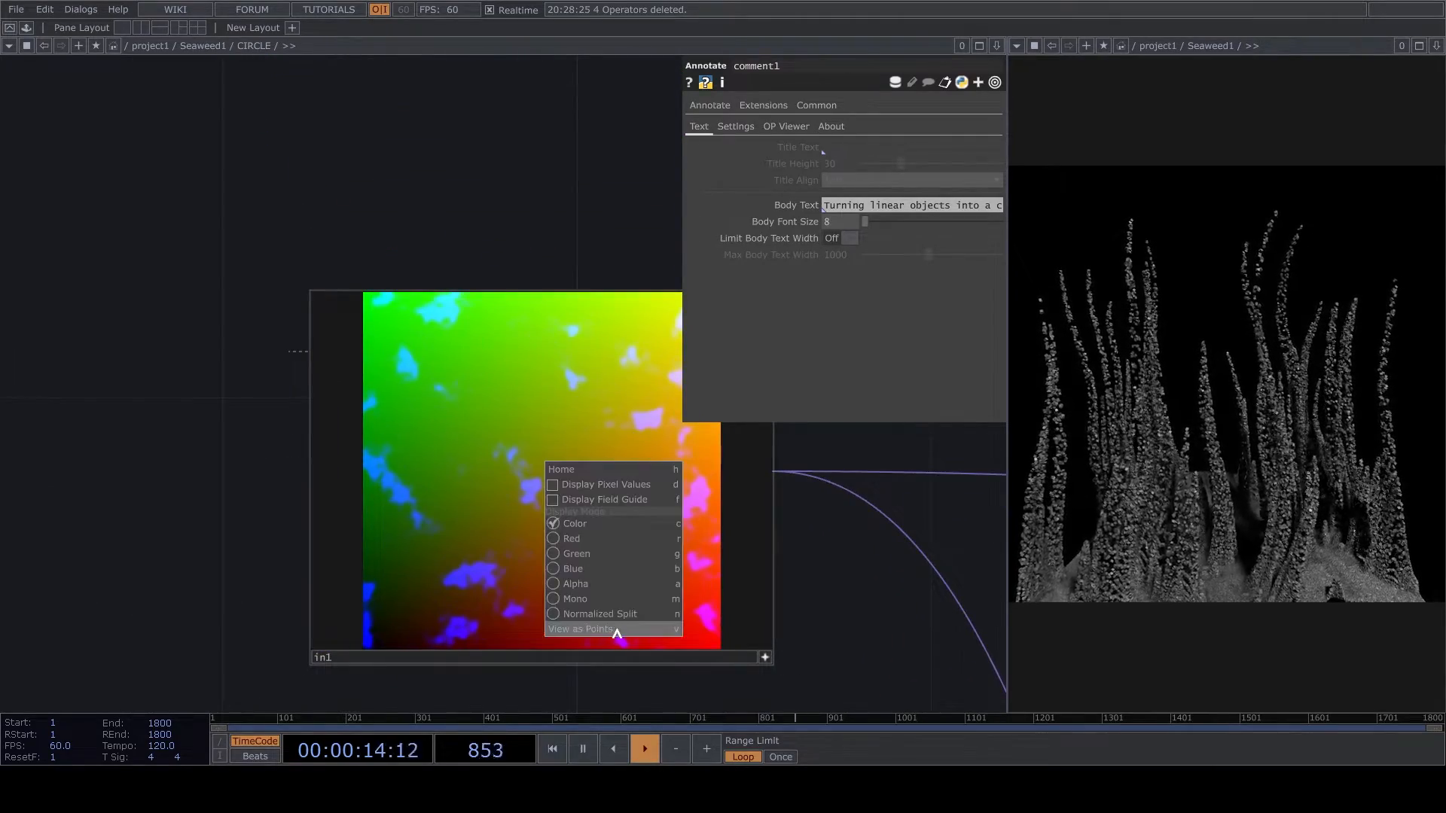
{"action": "left_click", "coordinate": [616, 631]}
{"action": "left_click_drag", "start_coordinate": [652, 549], "coordinate": [476, 646]}
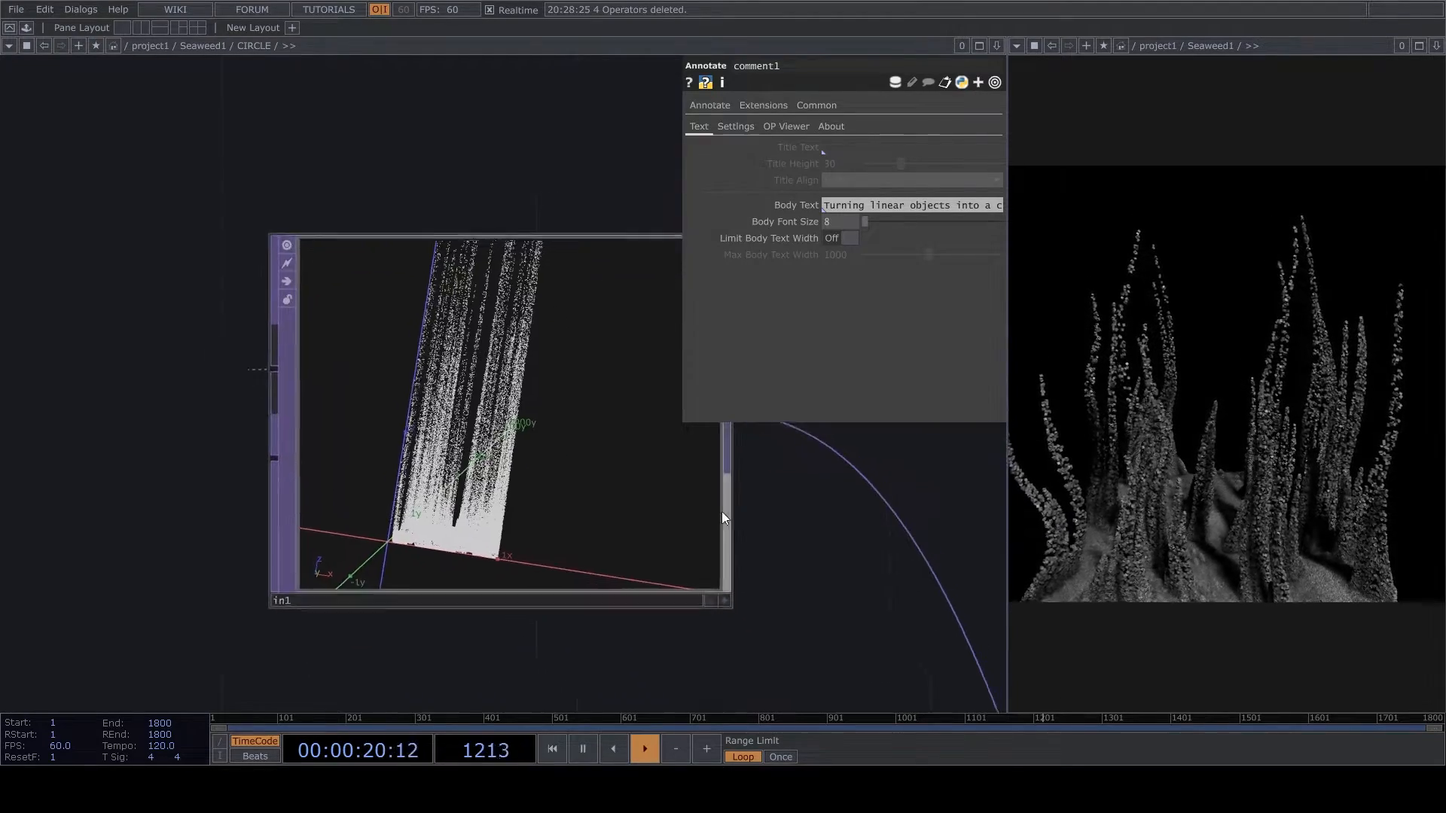
- Return to the Seaweed1 network, wire CIRCLE's output into limit1, and try out the Wet / Dry Mix, leaving it at 1
{"action": "key", "text": "u"}
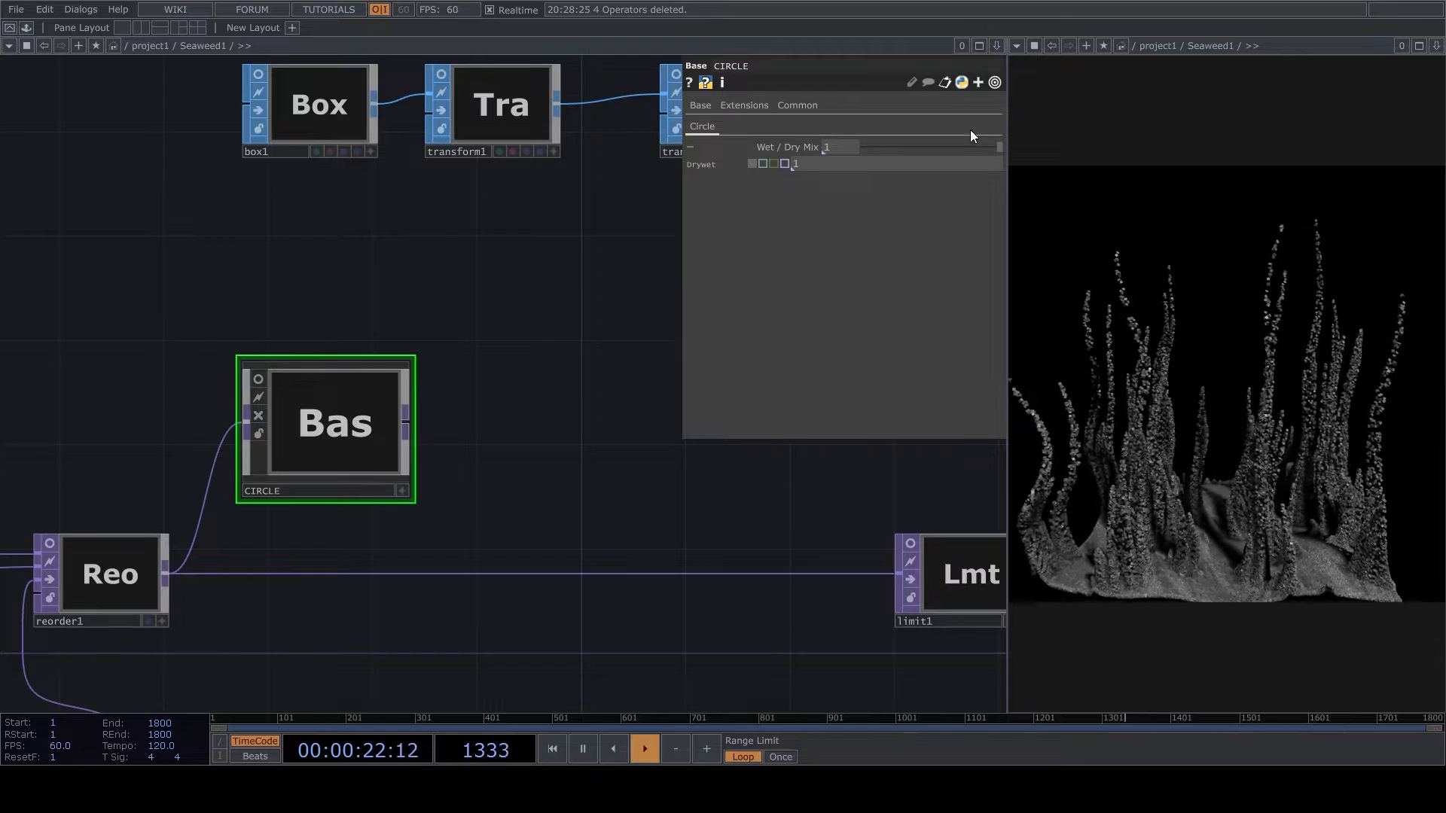
{"action": "left_click_drag", "start_coordinate": [411, 421], "coordinate": [465, 575]}
{"action": "left_click_drag", "start_coordinate": [865, 148], "coordinate": [934, 163]}
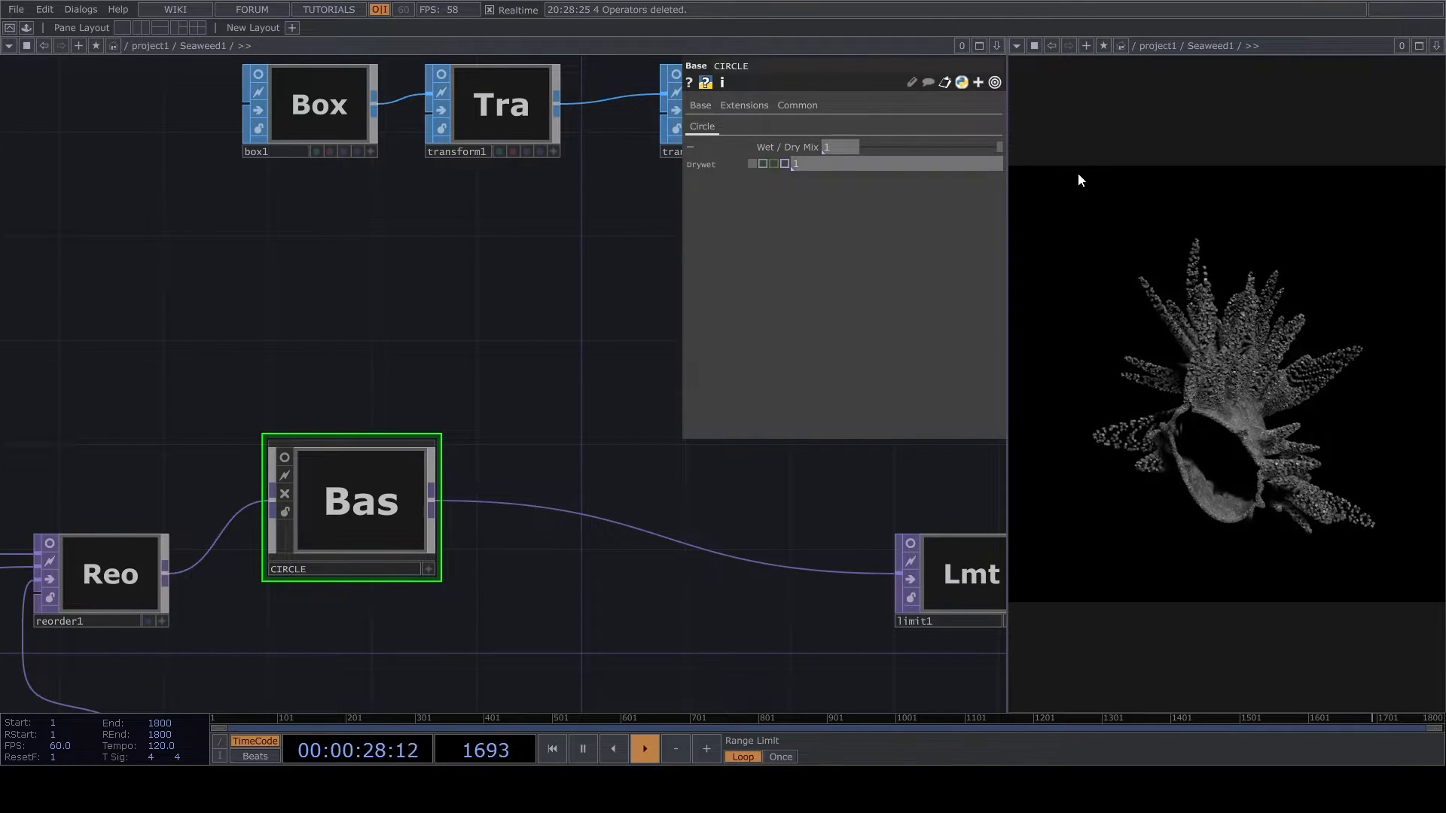
- Move limit1 close to the CIRCLE component and show noise3's parameters
{"action": "left_click_drag", "start_coordinate": [979, 564], "coordinate": [603, 516]}
{"action": "left_click_drag", "start_coordinate": [699, 558], "coordinate": [337, 522]}
{"action": "scroll", "coordinate": [337, 522], "scroll_direction": "down", "scroll_amount": 3}
{"action": "scroll", "coordinate": [422, 600], "scroll_direction": "down", "scroll_amount": 2}
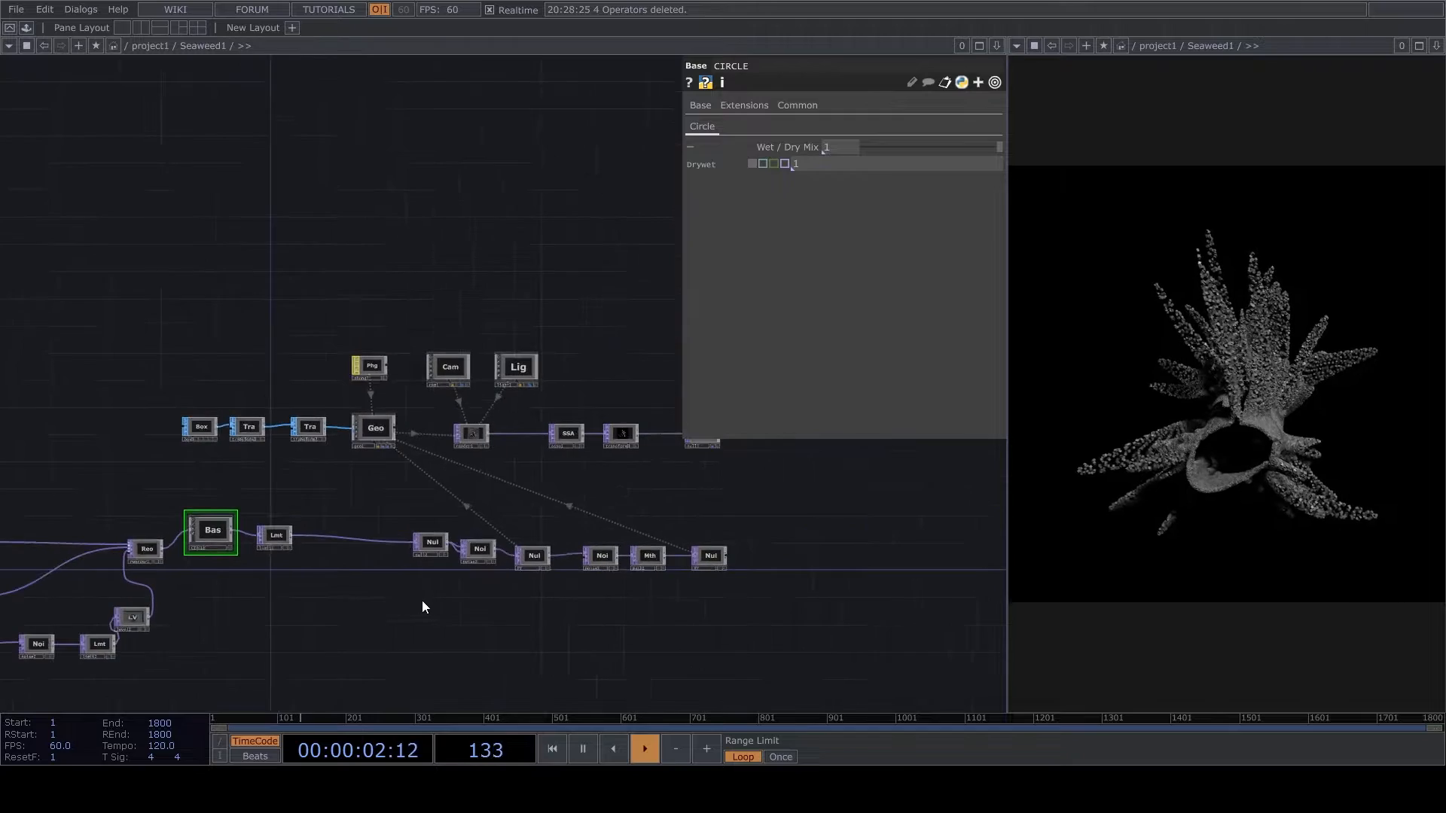
{"action": "left_click", "coordinate": [478, 554]}
{"action": "scroll", "coordinate": [435, 541], "scroll_direction": "up", "scroll_amount": 1}
{"action": "scroll", "coordinate": [603, 561], "scroll_direction": "up", "scroll_amount": 3}
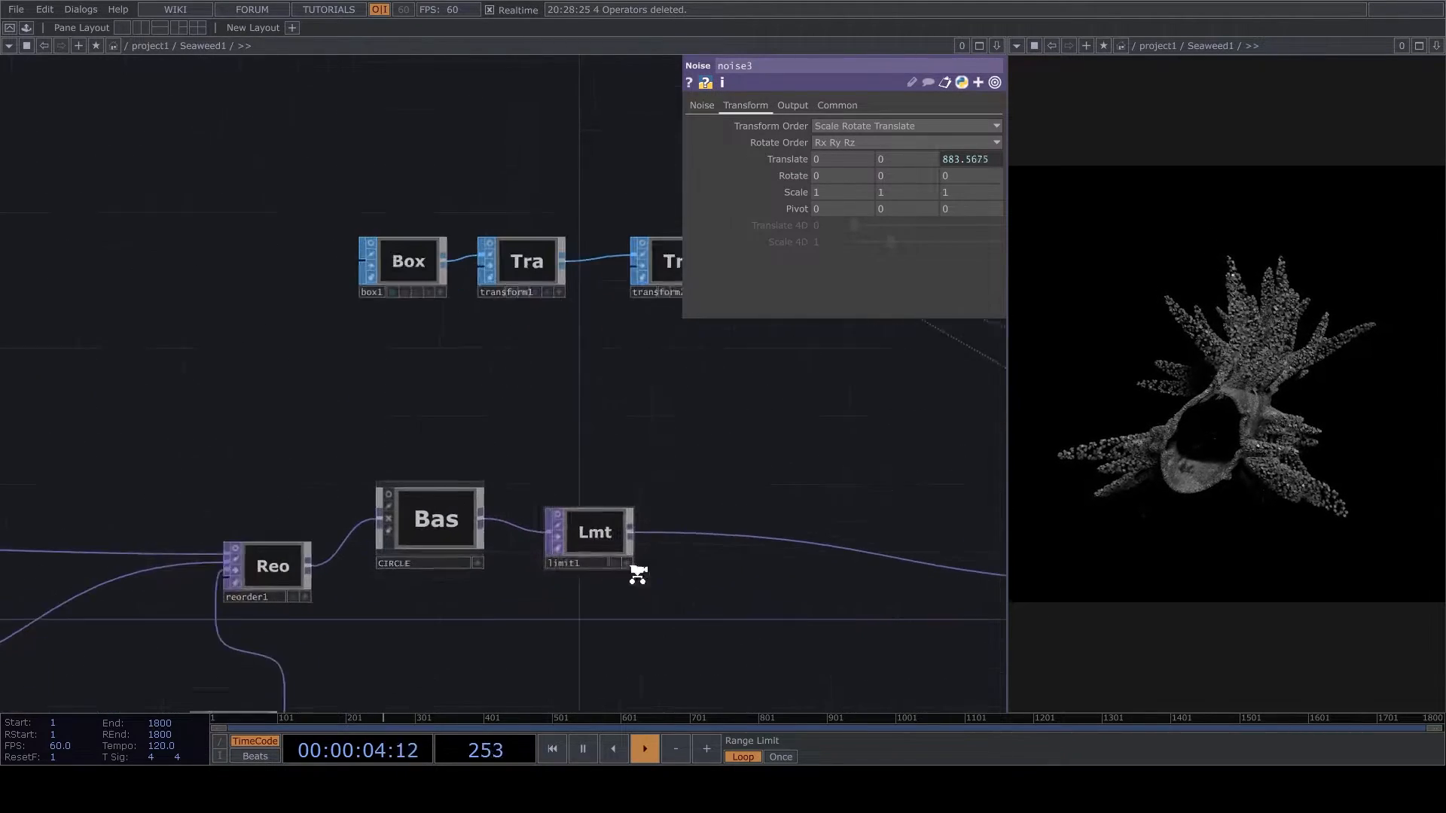
- Insert a Point Transform on the wire after limit1, keeping its Z rotation at 0 and setting its X rotation to 90
{"action": "right_click", "coordinate": [699, 532]}
{"action": "left_click", "coordinate": [720, 516]}
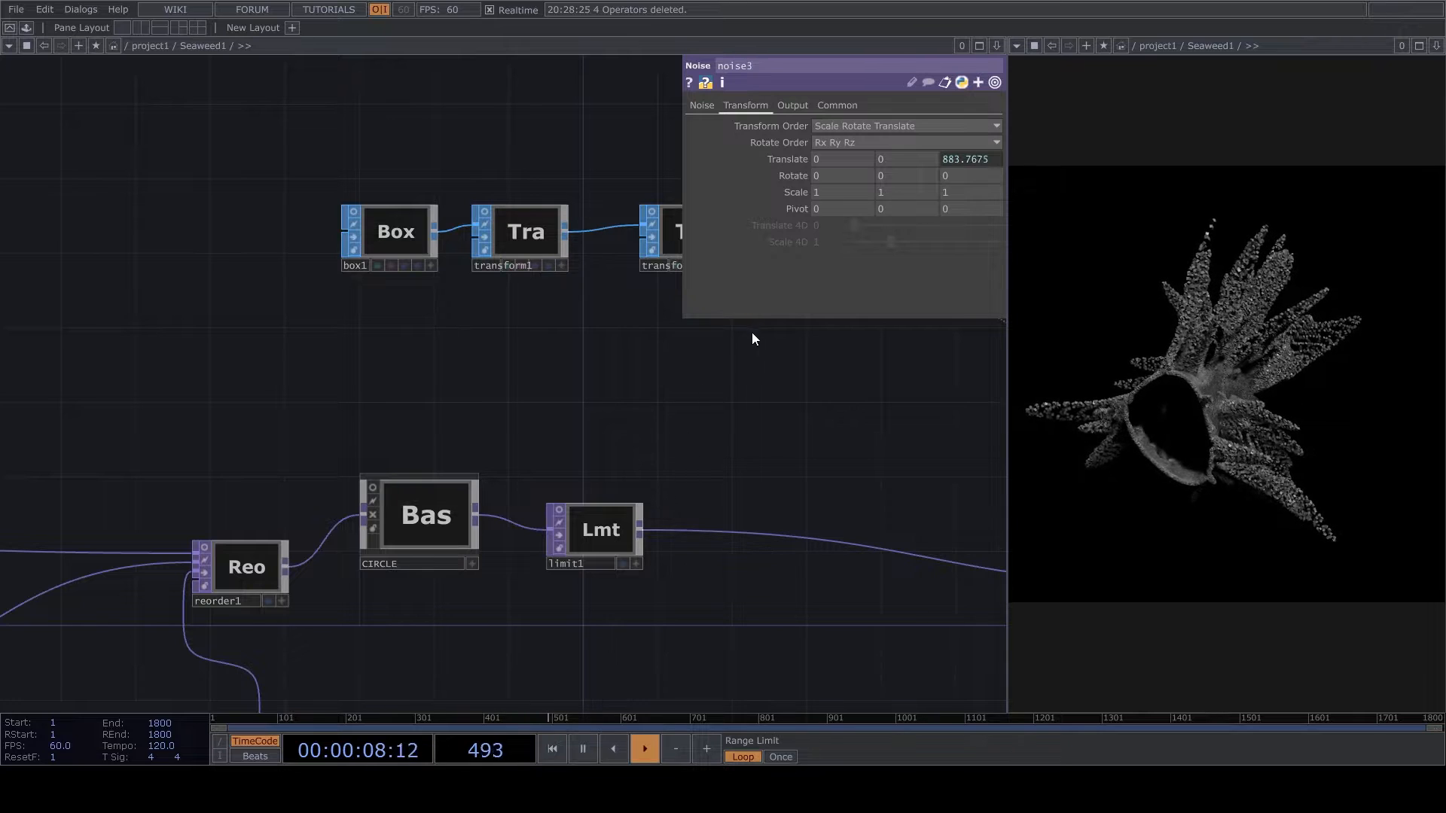
{"action": "left_click", "coordinate": [739, 526]}
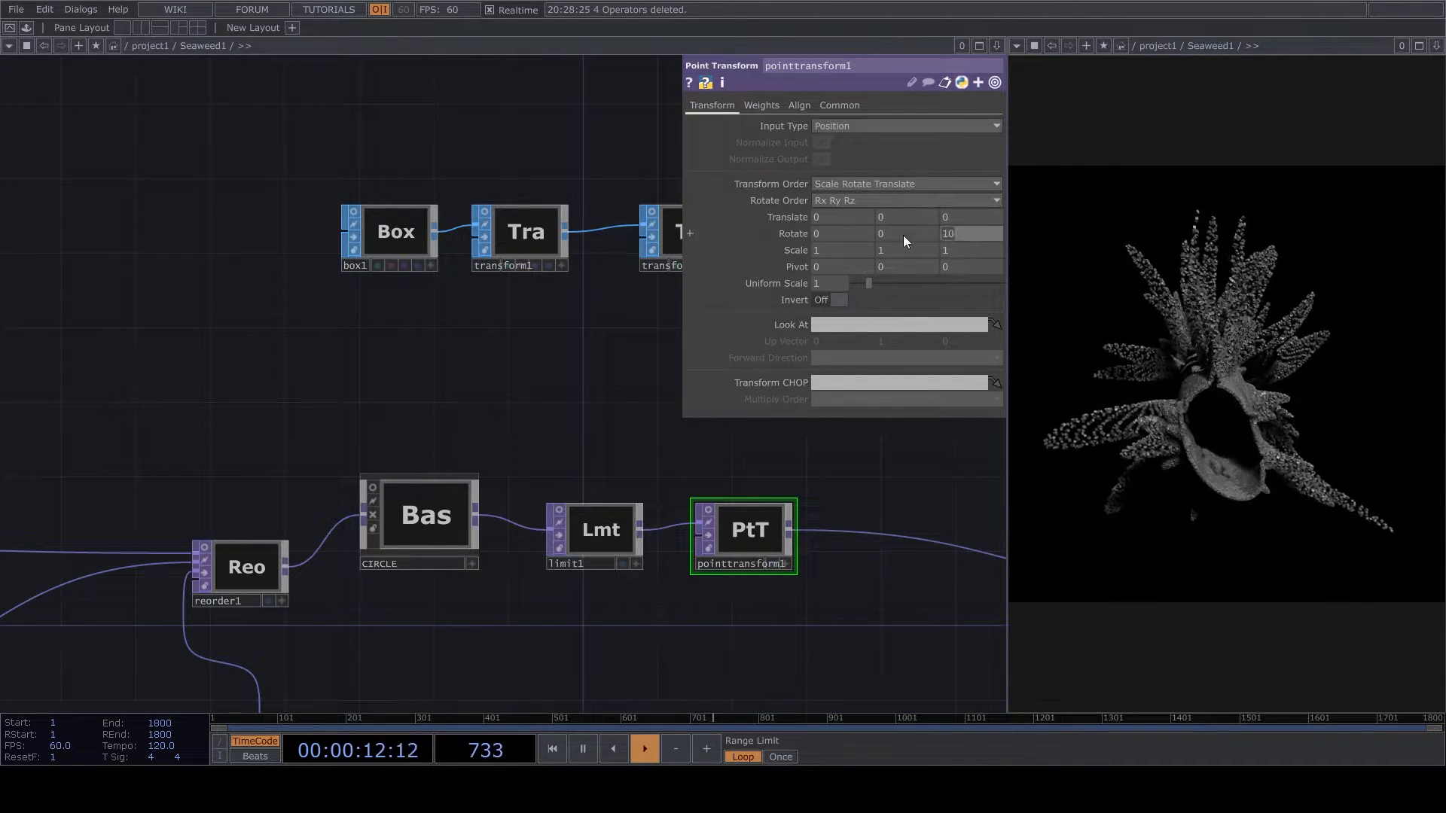
{"action": "key", "text": "BackSpace"}
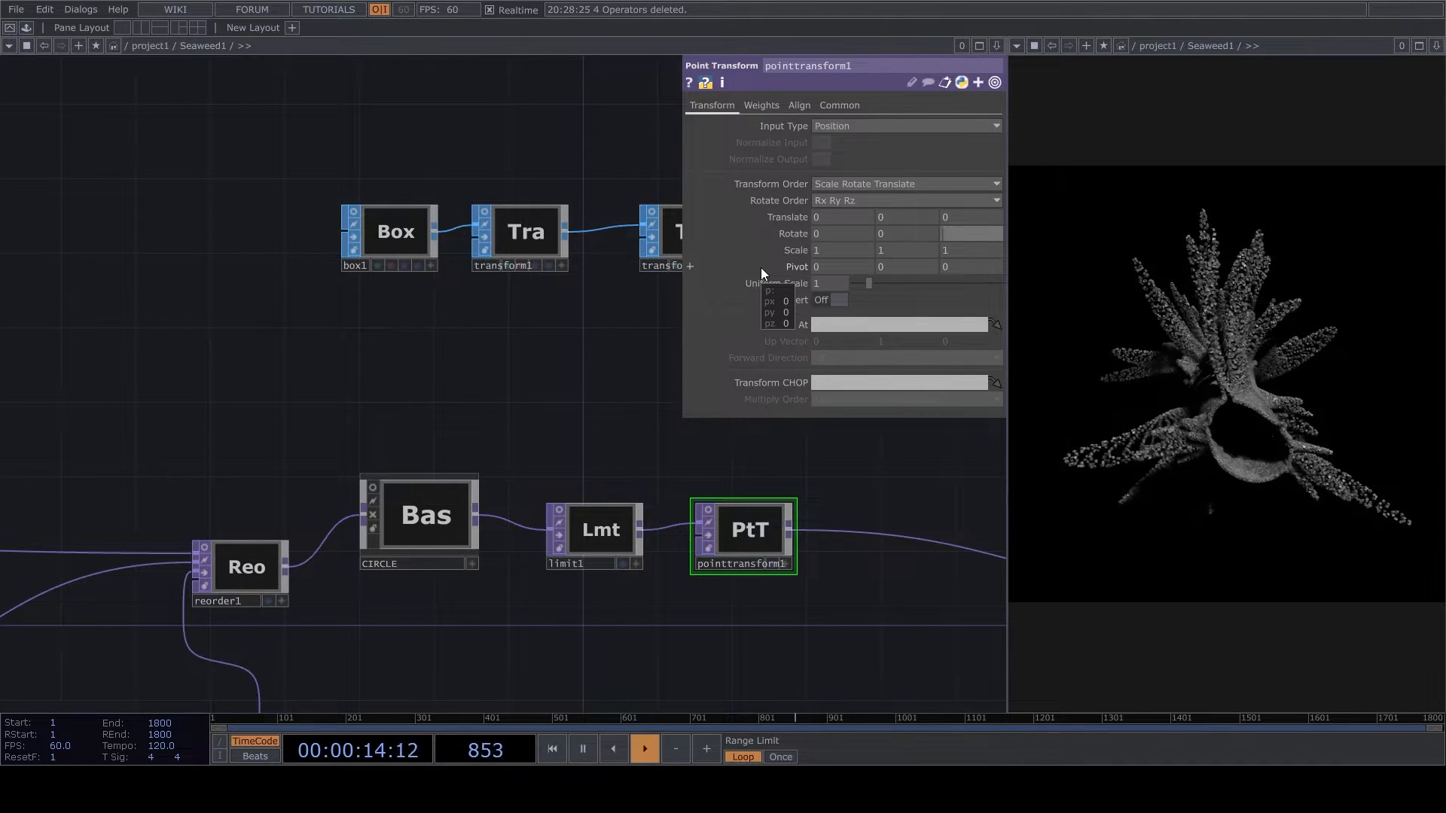
{"action": "type", "text": "0"}
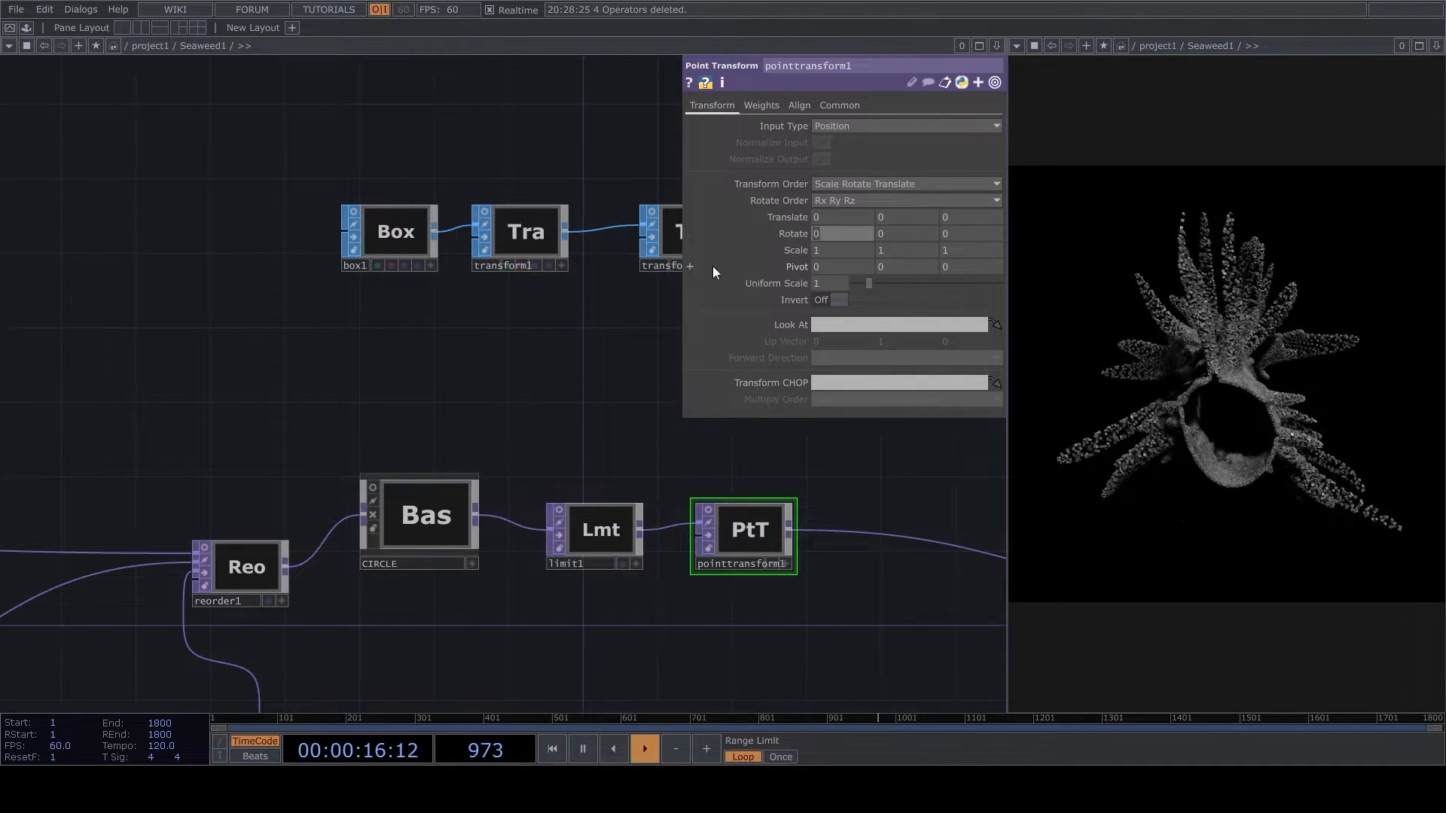
{"action": "type", "text": "90"}
{"action": "key", "text": "Return"}
- Set the resolution of render1 to 1080 by 1920
{"action": "scroll", "coordinate": [359, 511], "scroll_direction": "down", "scroll_amount": 3}
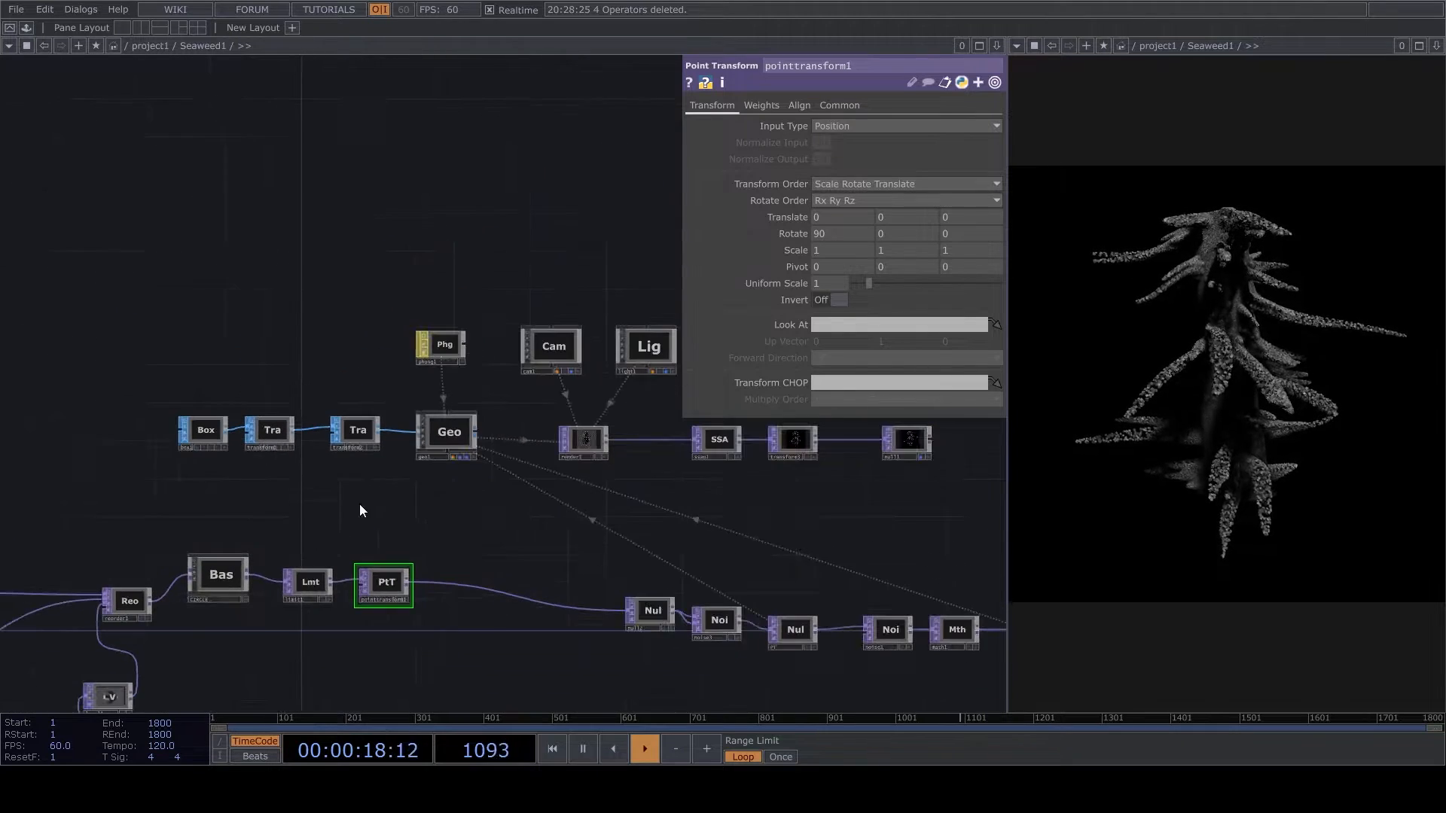
{"action": "scroll", "coordinate": [639, 483], "scroll_direction": "up", "scroll_amount": 4}
{"action": "left_click", "coordinate": [596, 486]}
{"action": "type", "text": "1920"}
{"action": "key", "text": "Return"}
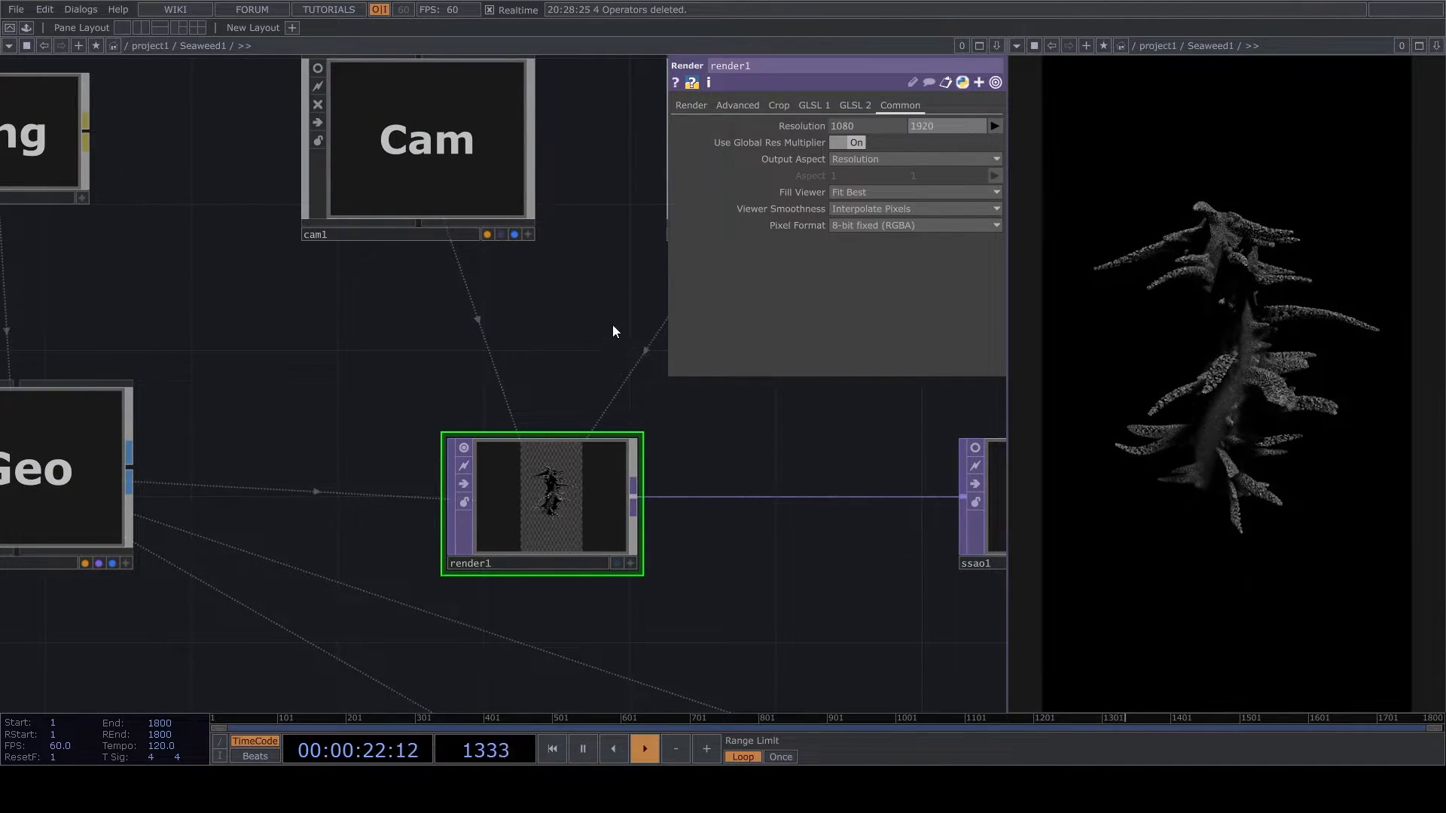
- Check the framing of the geometry through cam1's active viewer, then deactivate it
{"action": "left_click_drag", "start_coordinate": [495, 361], "coordinate": [621, 561]}
{"action": "scroll", "coordinate": [646, 336], "scroll_direction": "up", "scroll_amount": 4}
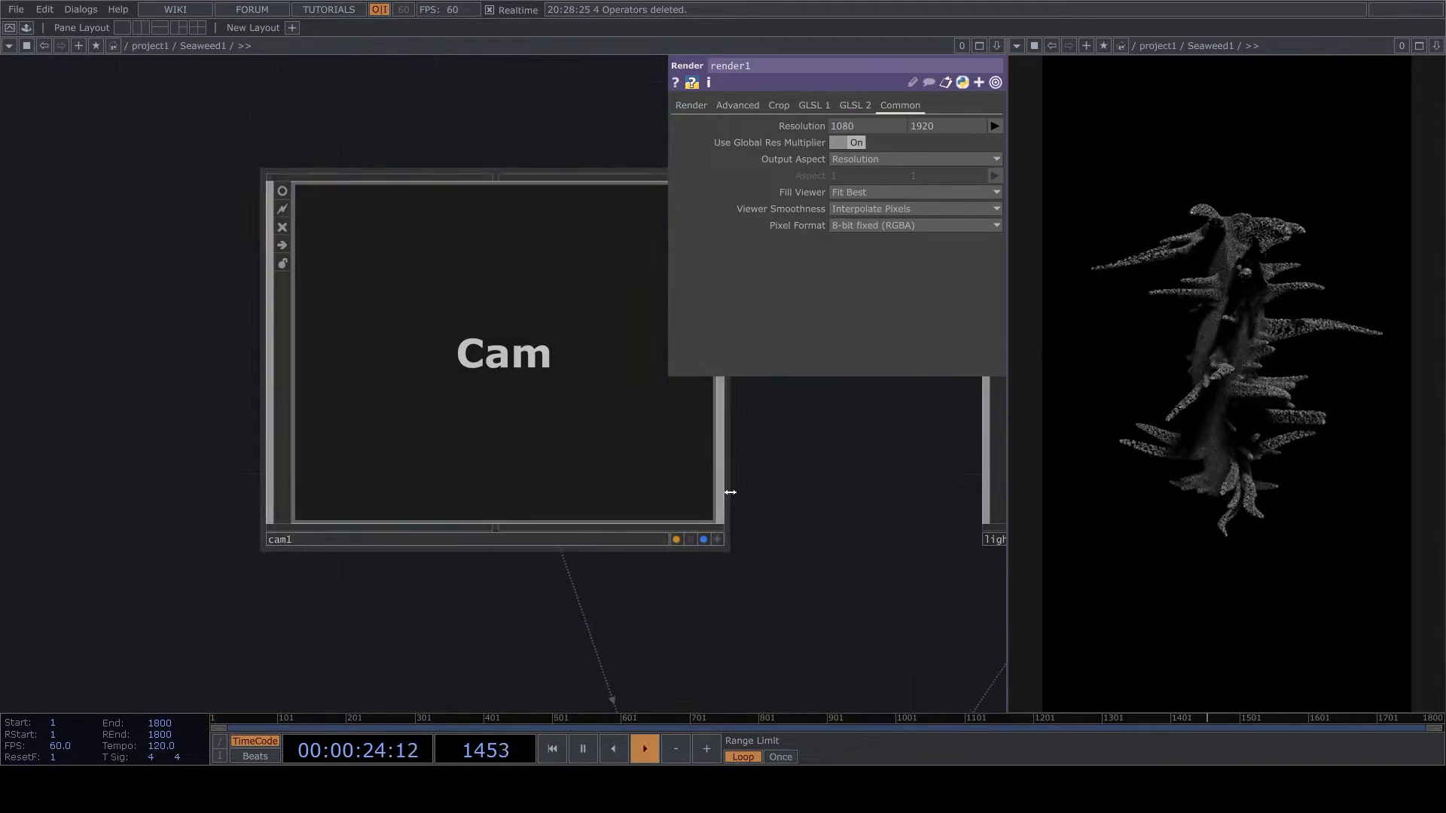
{"action": "left_click", "coordinate": [716, 539]}
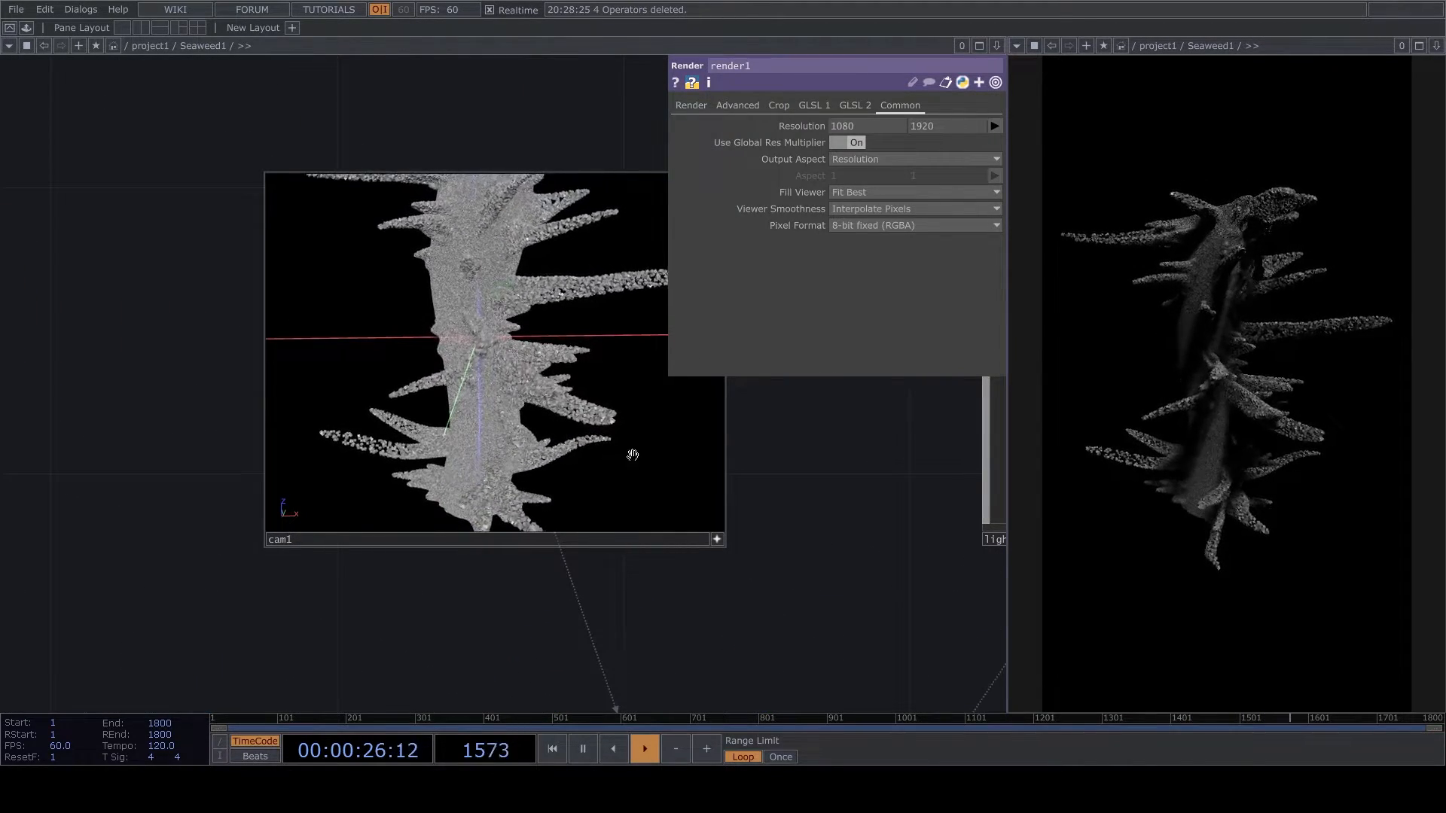
{"action": "left_click", "coordinate": [716, 540]}
- Insert a second Point Transform on the wire between pointtransform1 and null2
{"action": "scroll", "coordinate": [565, 452], "scroll_direction": "down", "scroll_amount": 5}
{"action": "scroll", "coordinate": [418, 504], "scroll_direction": "up", "scroll_amount": 4}
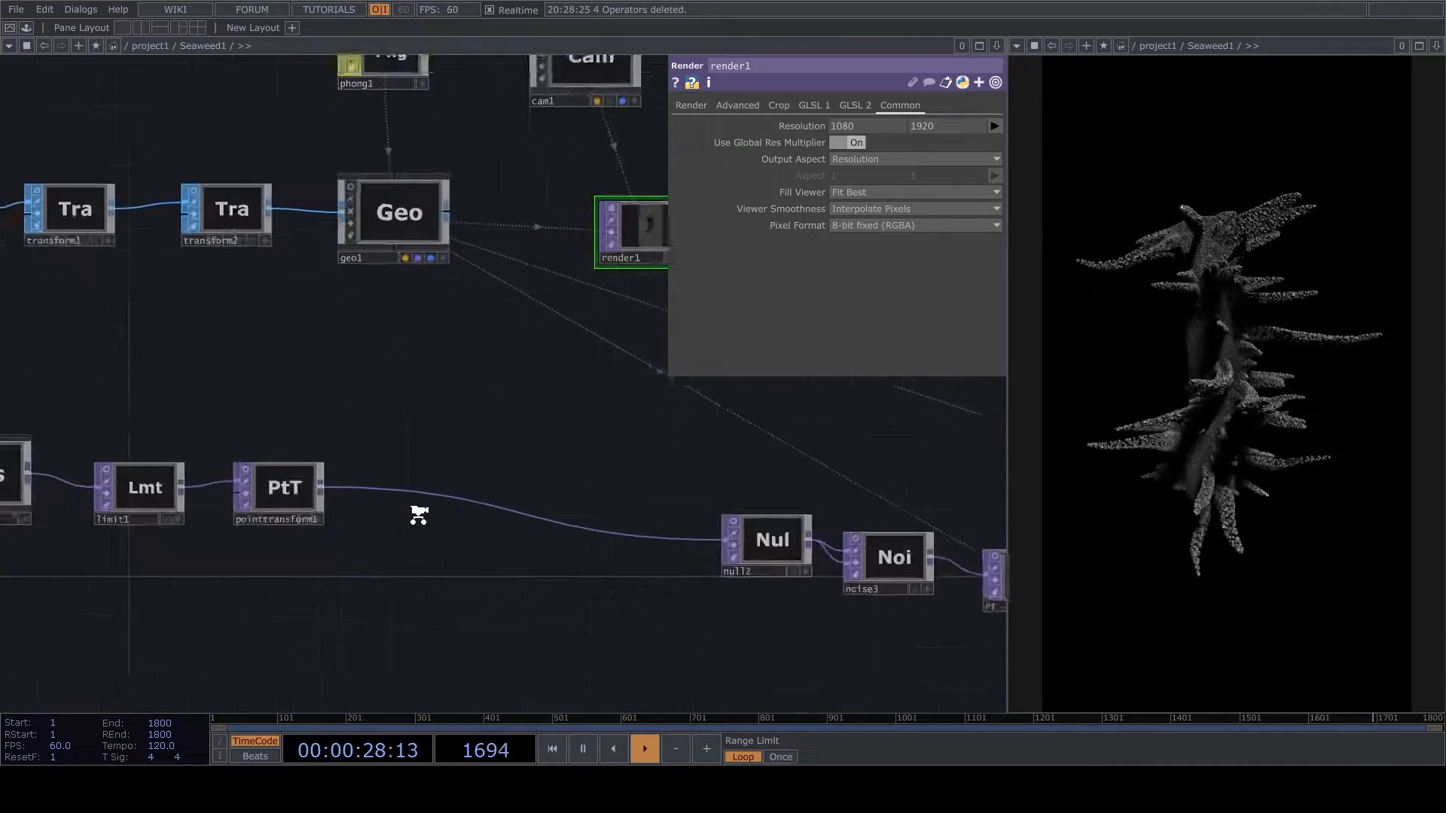
{"action": "right_click", "coordinate": [414, 486]}
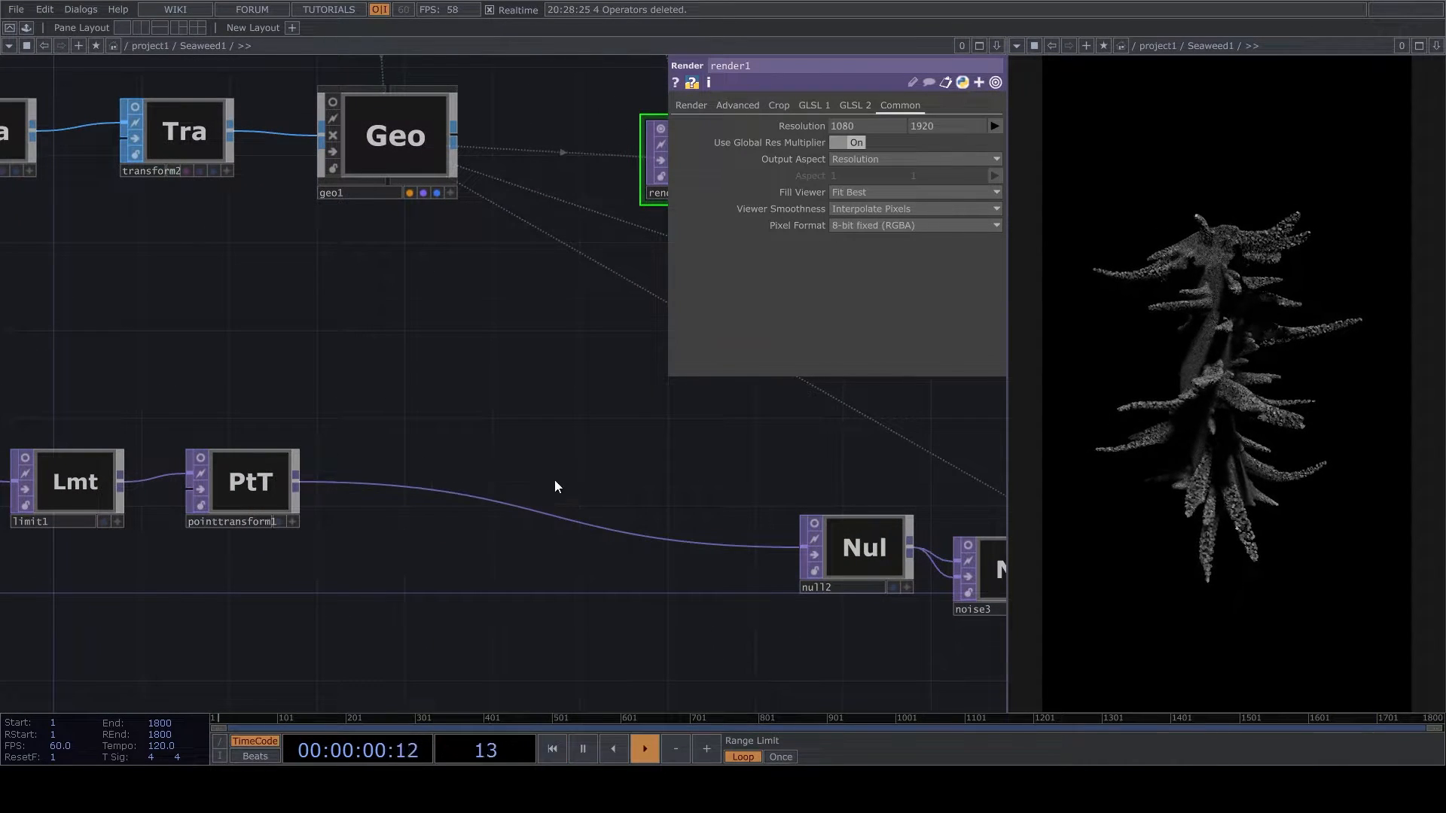
{"action": "left_click", "coordinate": [460, 490]}
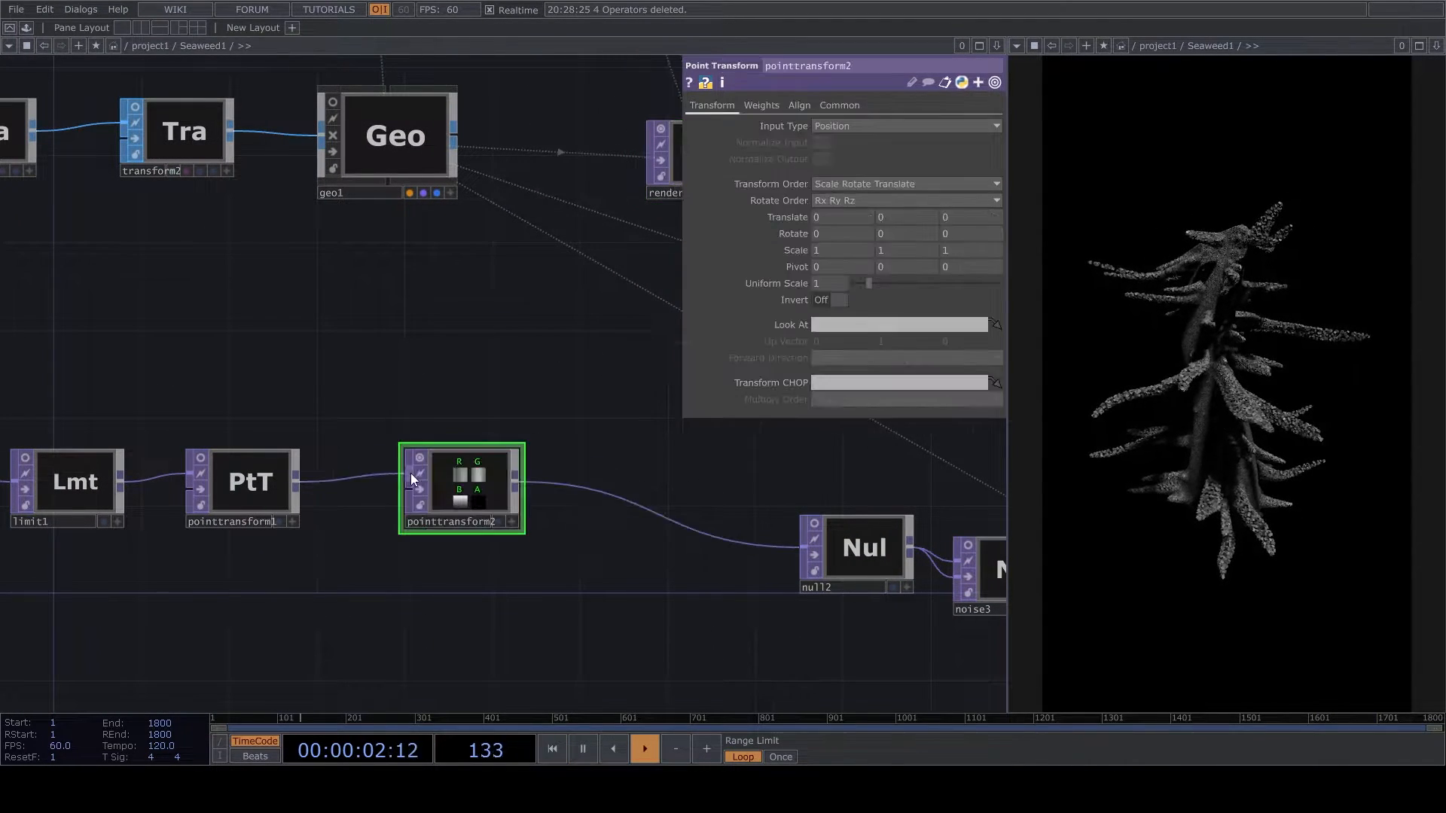
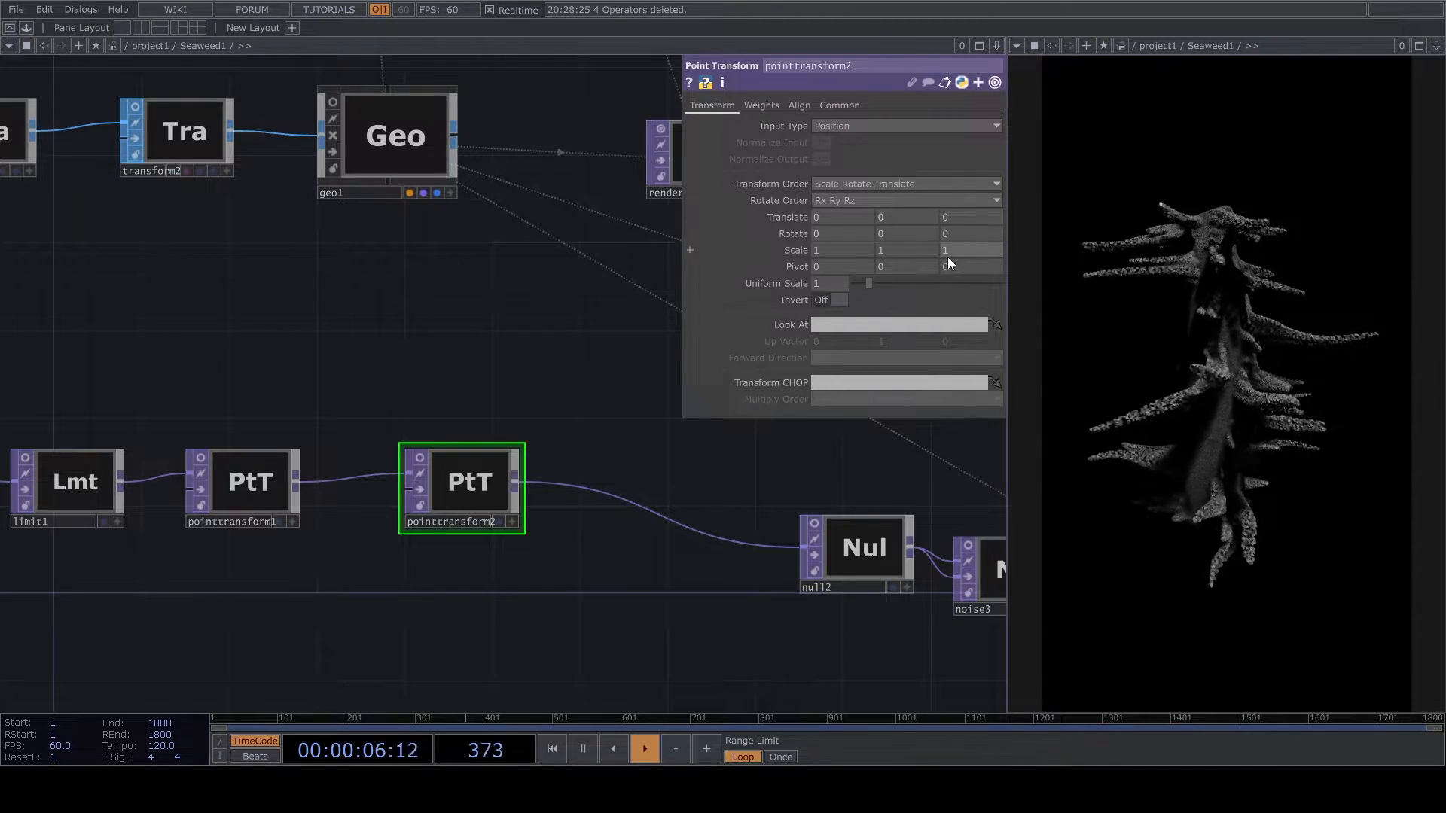
- Set pointtransform2's Z scale to 1.2 and its Z rotation to 70, adjusting the framing through cam1's viewer
{"action": "left_click_drag", "start_coordinate": [947, 255], "coordinate": [967, 255]}
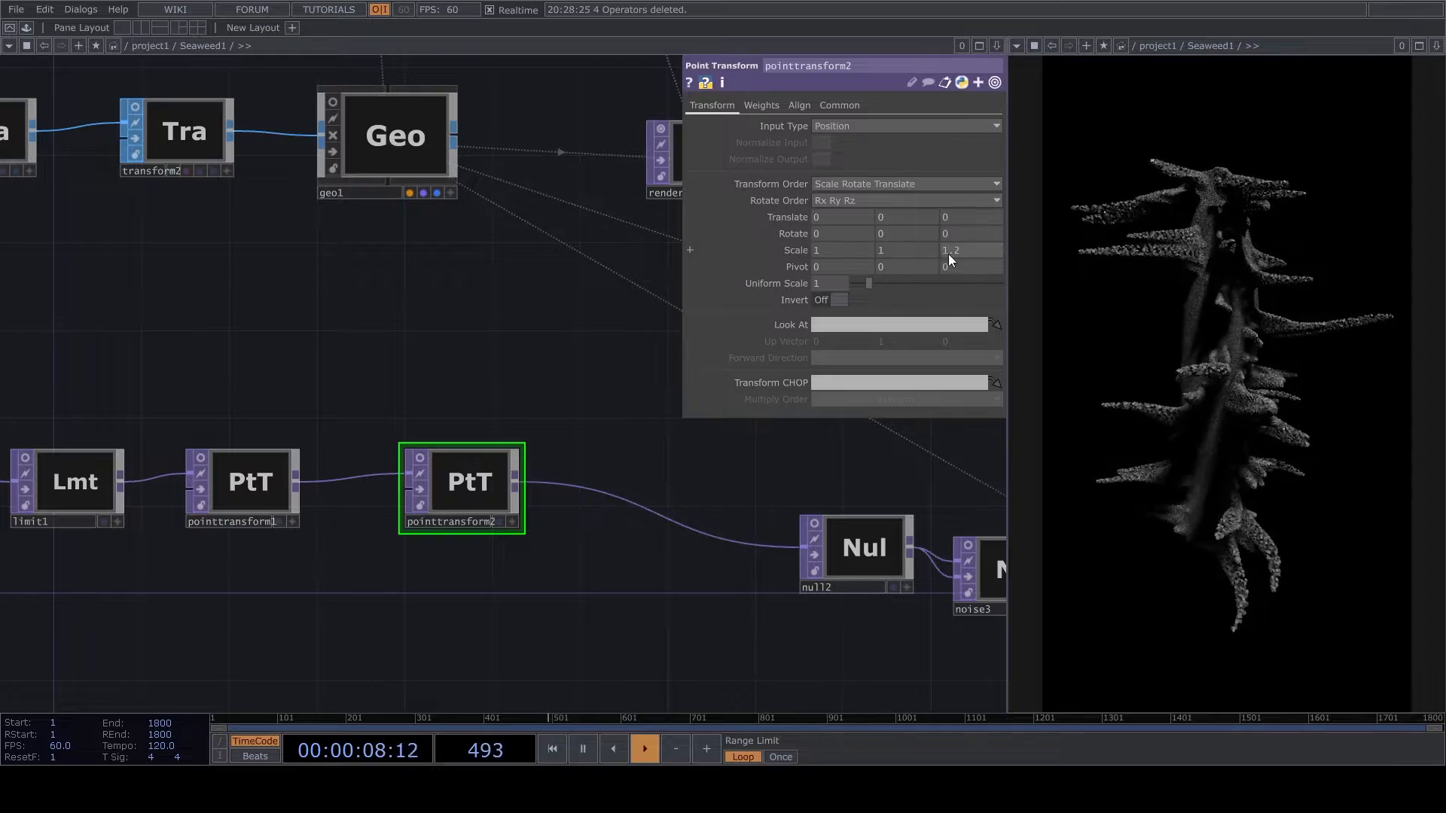
{"action": "scroll", "coordinate": [633, 416], "scroll_direction": "down", "scroll_amount": 5}
{"action": "scroll", "coordinate": [662, 222], "scroll_direction": "up", "scroll_amount": 12}
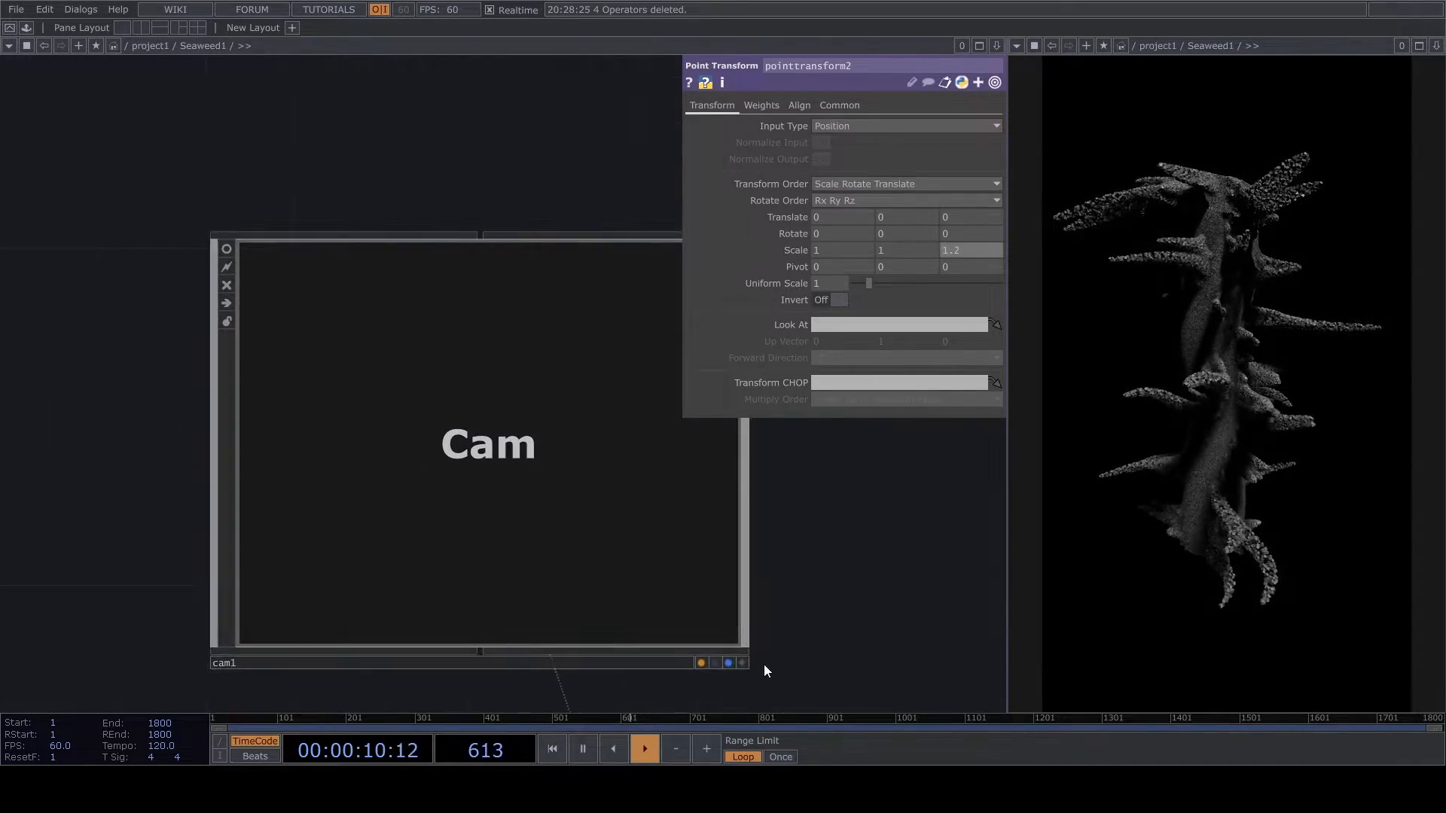
{"action": "left_click", "coordinate": [745, 662]}
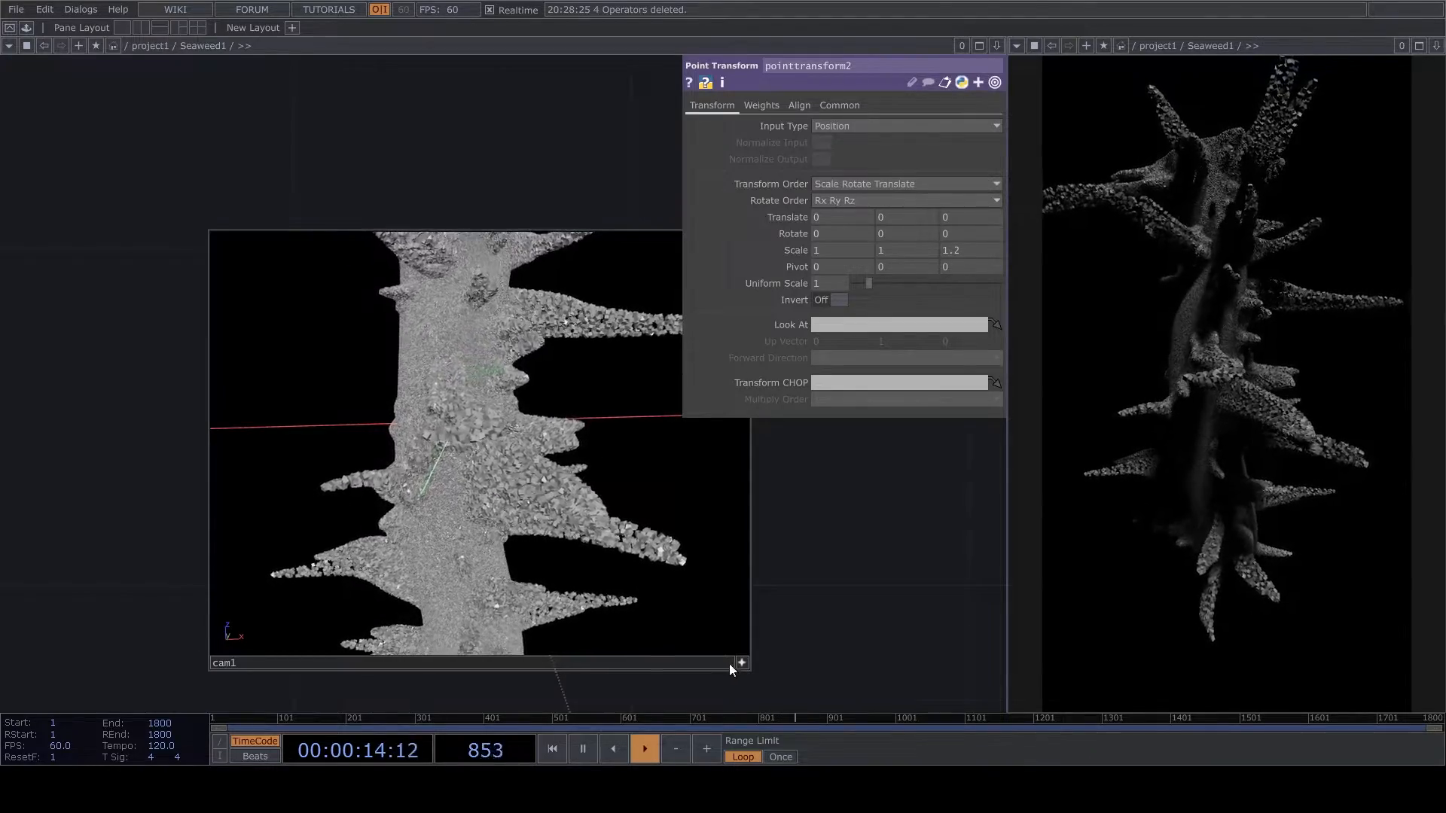
{"action": "mouse_move", "coordinate": [913, 232]}
{"action": "left_mouse_down"}
{"action": "mouse_move", "coordinate": [913, 204]}
{"action": "mouse_move", "coordinate": [912, 231]}
{"action": "left_mouse_up"}
{"action": "mouse_move", "coordinate": [959, 236]}
{"action": "middle_mouse_down"}
{"action": "mouse_move", "coordinate": [977, 226]}
{"action": "mouse_move", "coordinate": [971, 251]}
{"action": "middle_mouse_up"}
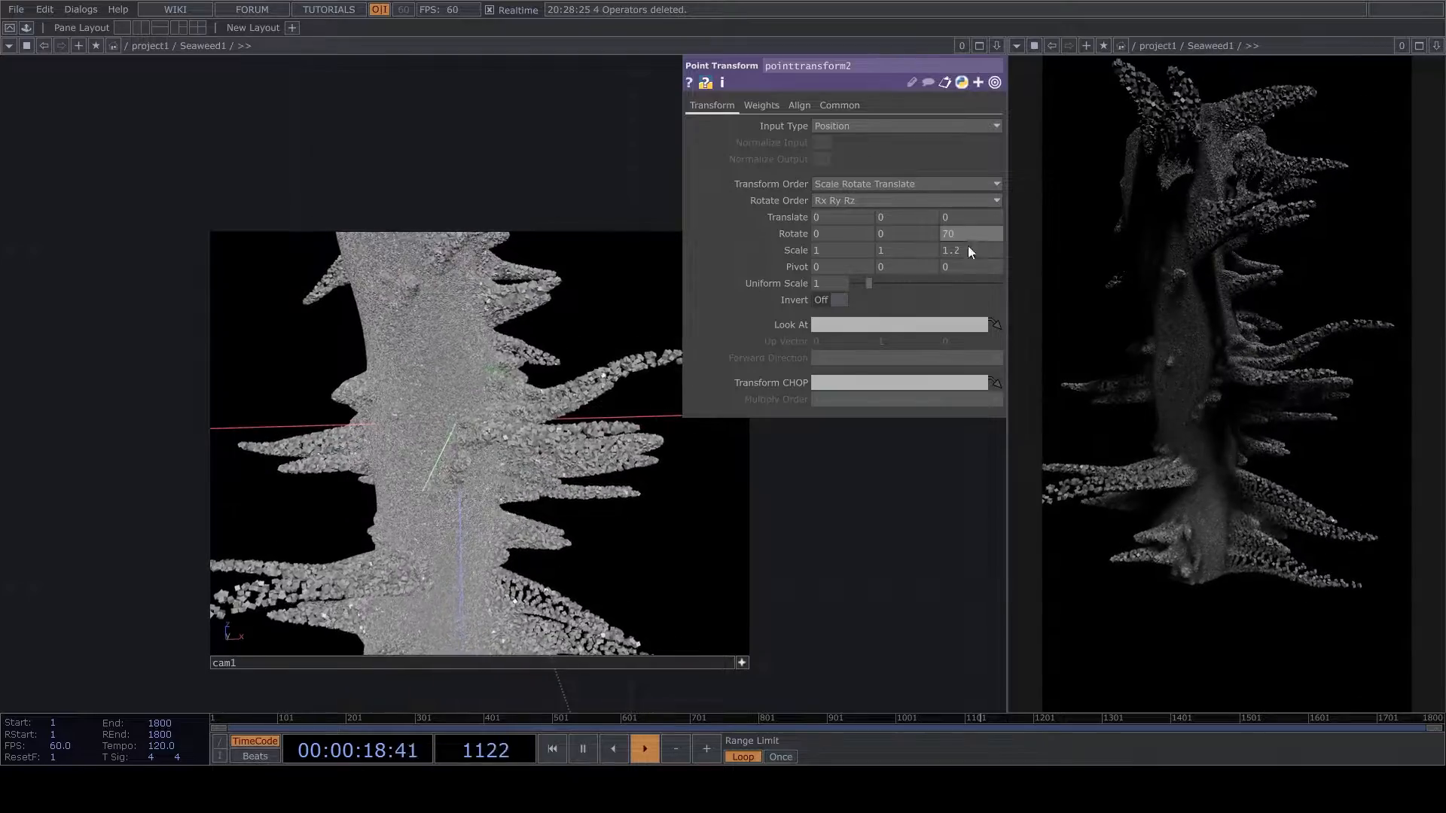
{"action": "left_click", "coordinate": [744, 663]}
- Move noise2 closer to constant2 and reduce its period to 0.15
{"action": "scroll", "coordinate": [765, 665], "scroll_direction": "down", "scroll_amount": 5}
{"action": "left_click_drag", "start_coordinate": [766, 665], "coordinate": [632, 364]}
{"action": "scroll", "coordinate": [627, 384], "scroll_direction": "down", "scroll_amount": 4}
{"action": "scroll", "coordinate": [435, 536], "scroll_direction": "down", "scroll_amount": 1}
{"action": "left_click_drag", "start_coordinate": [435, 536], "coordinate": [597, 315]}
{"action": "left_click_drag", "start_coordinate": [162, 561], "coordinate": [497, 372]}
{"action": "scroll", "coordinate": [493, 370], "scroll_direction": "up", "scroll_amount": 5}
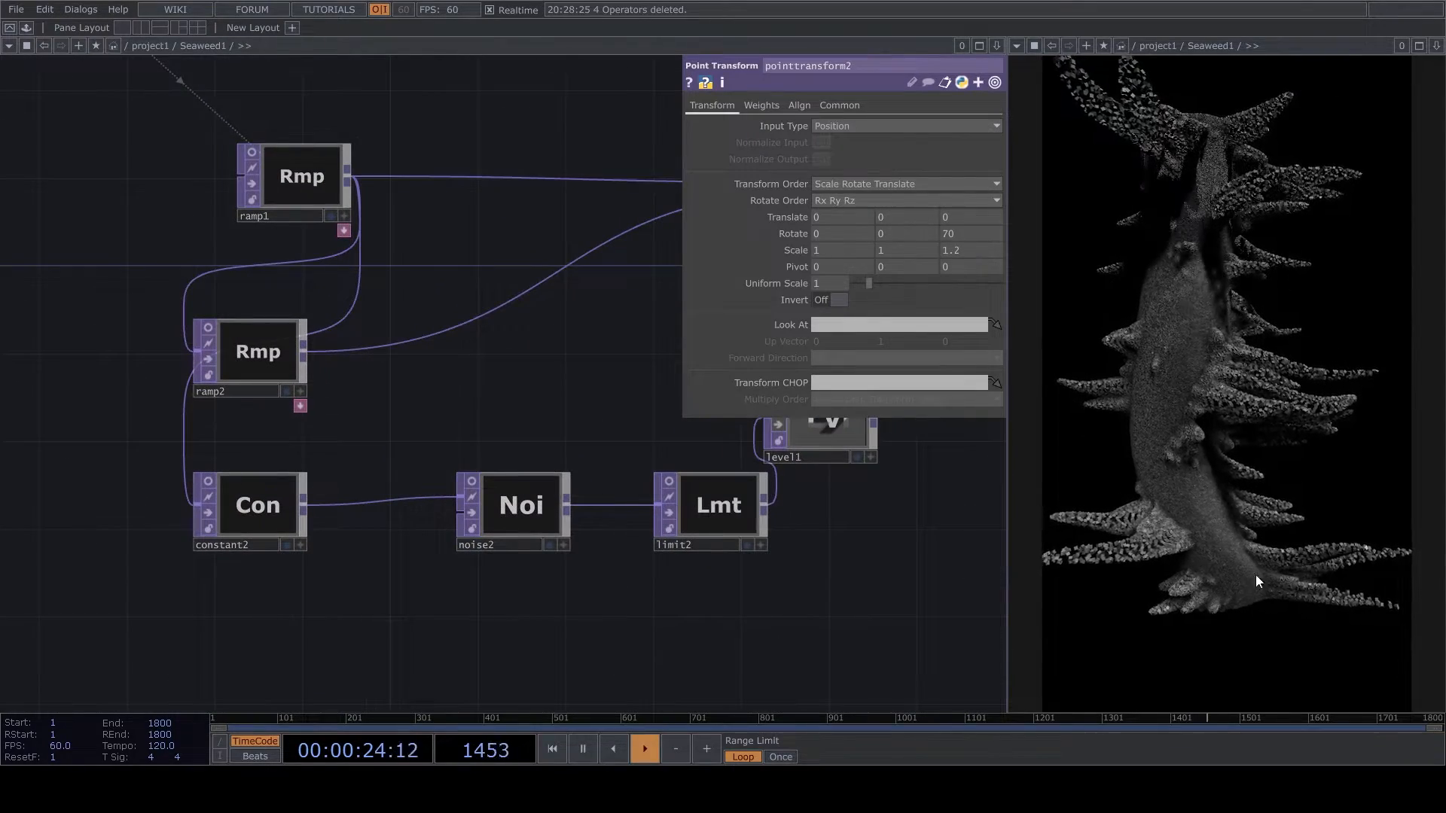
{"action": "scroll", "coordinate": [482, 517], "scroll_direction": "up", "scroll_amount": 3}
{"action": "left_click_drag", "start_coordinate": [375, 593], "coordinate": [717, 606]}
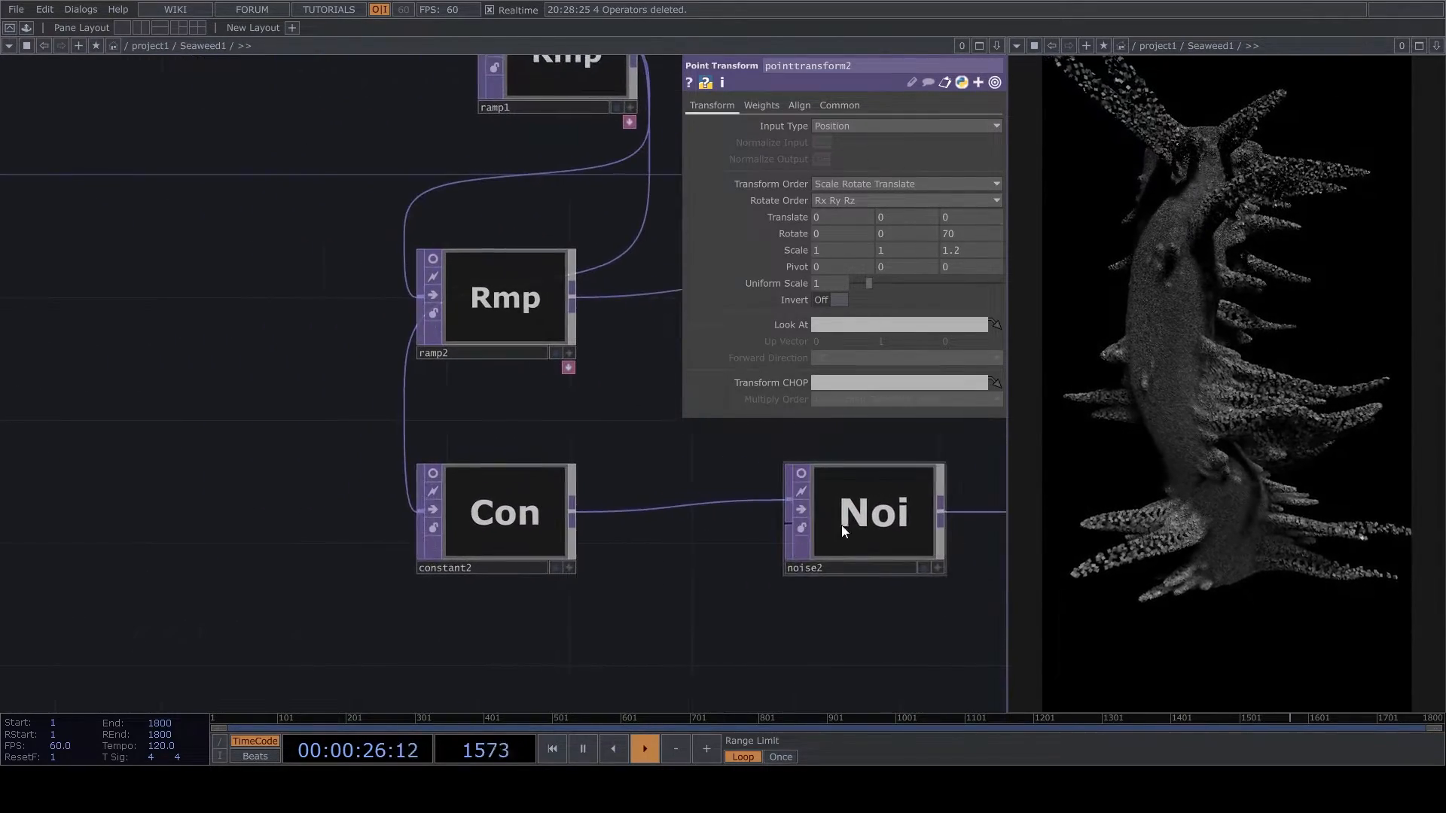
{"action": "left_click_drag", "start_coordinate": [839, 528], "coordinate": [747, 528]}
{"action": "left_click", "coordinate": [818, 542]}
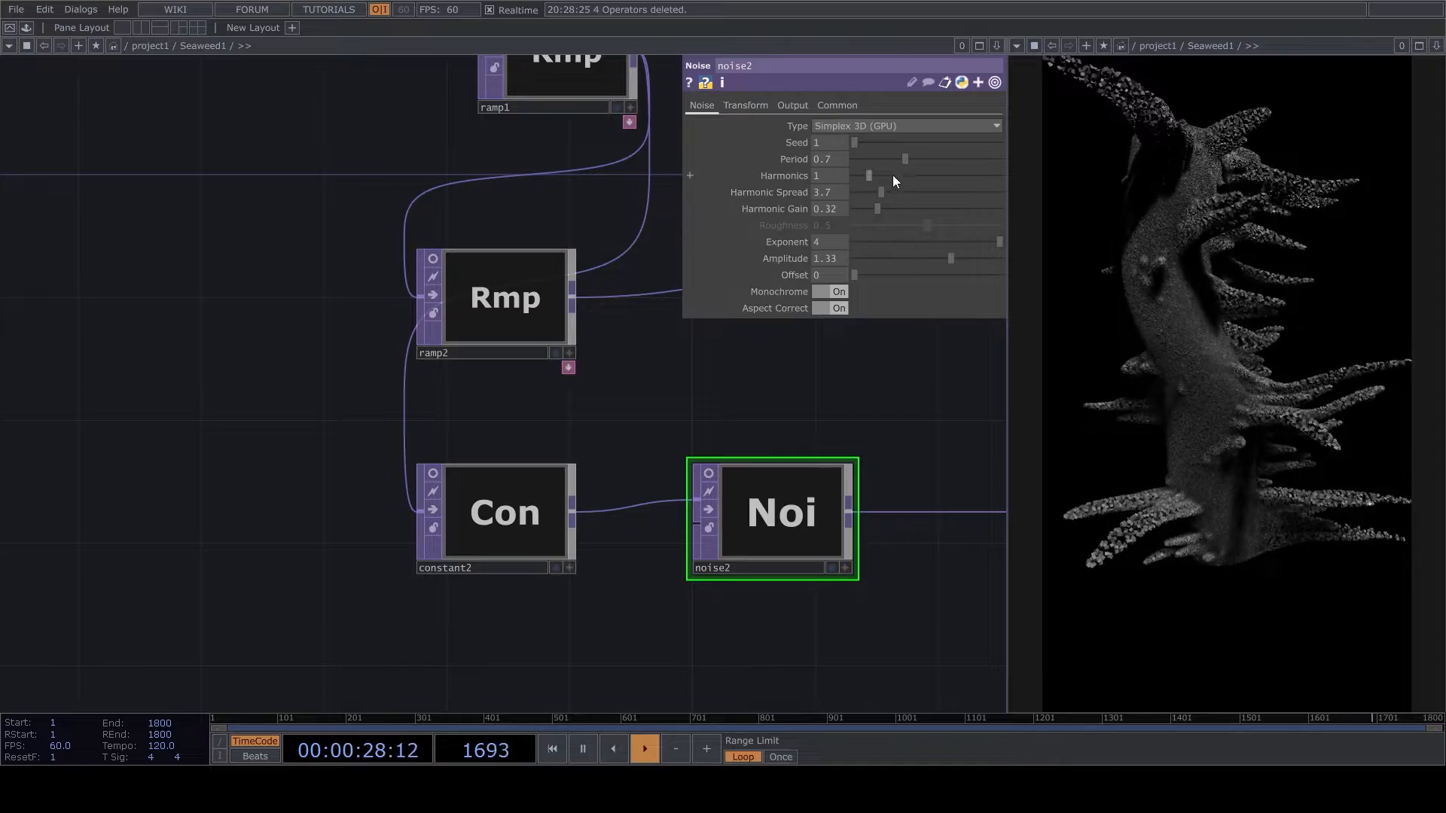
{"action": "left_click_drag", "start_coordinate": [911, 157], "coordinate": [866, 166]}
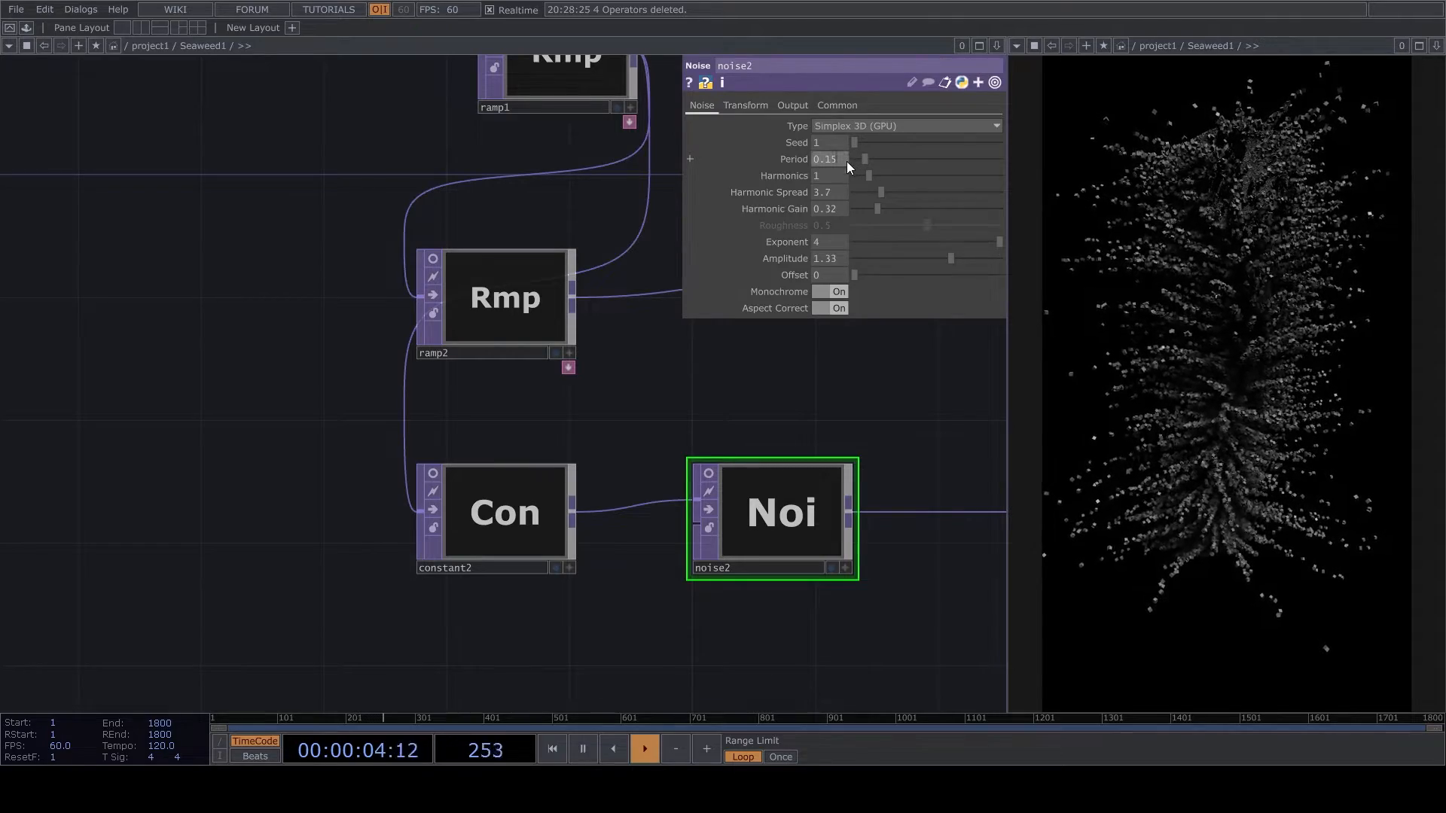
- Lower noise2's period to 0.13, set harmonics, harmonic spread and harmonic gain to 0 and exponent to 3, and raise the amplitude
{"action": "left_click_drag", "start_coordinate": [866, 153], "coordinate": [770, 197]}
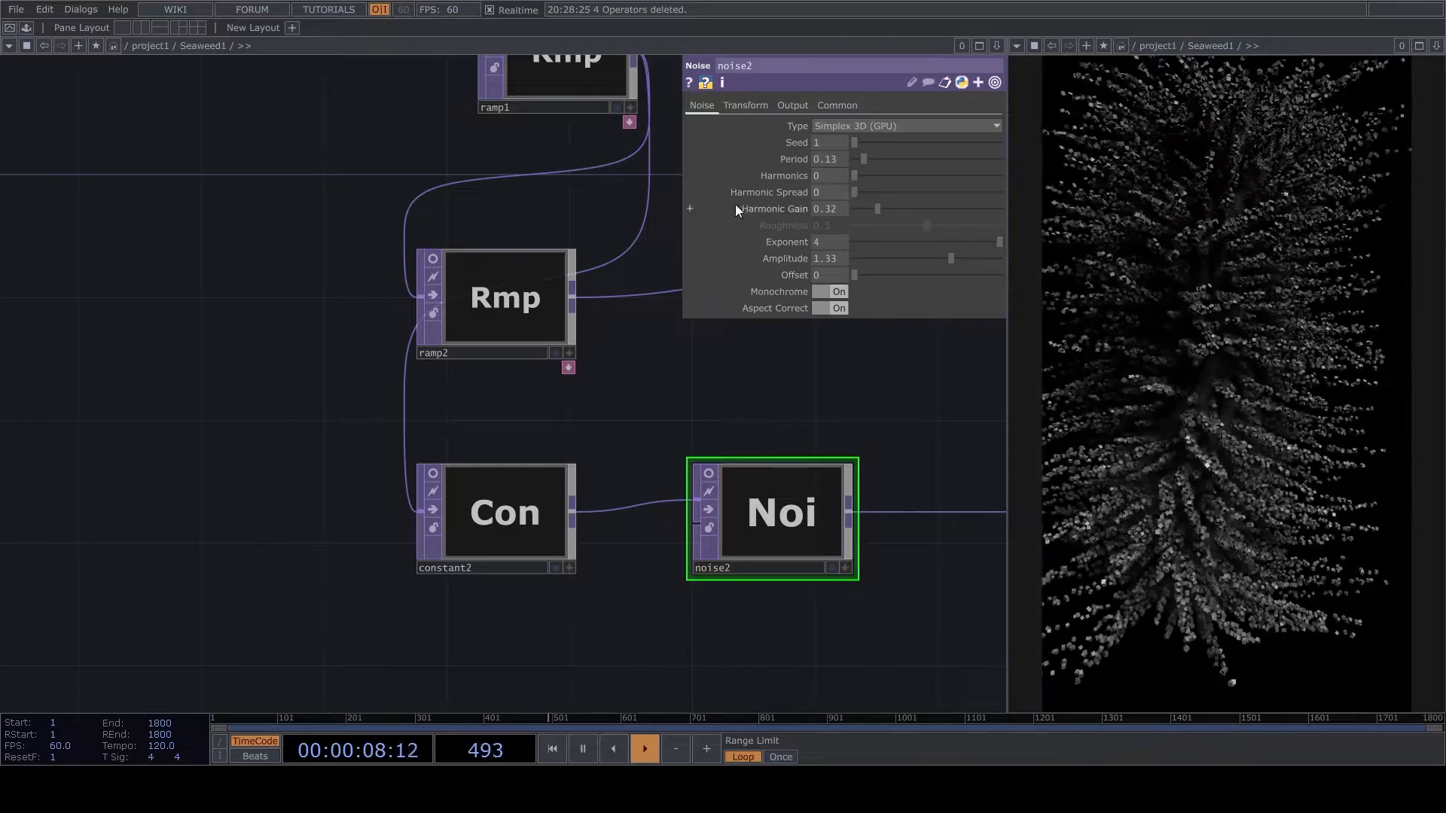
{"action": "left_click_drag", "start_coordinate": [878, 209], "coordinate": [786, 209]}
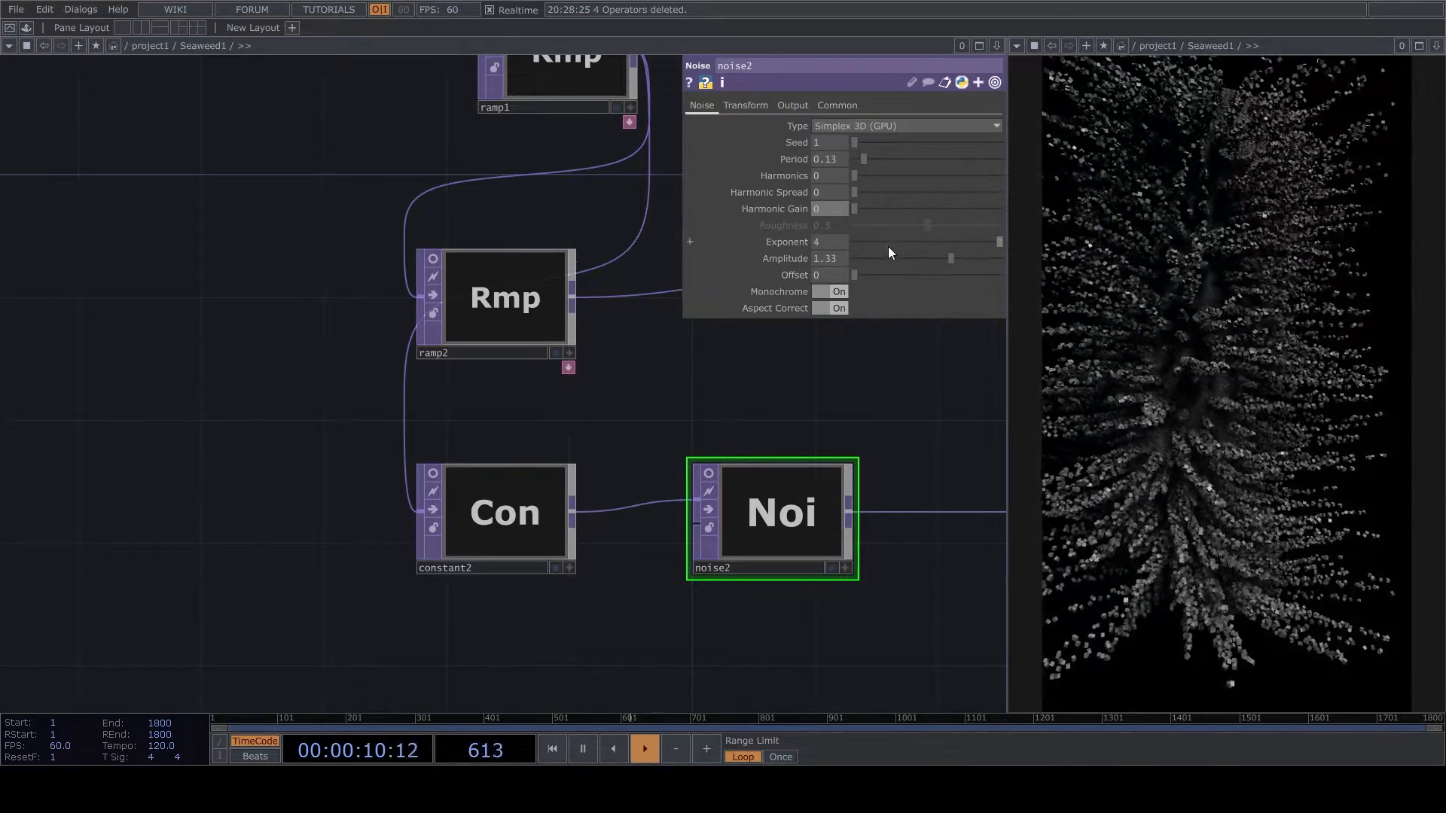
{"action": "key", "text": "Return"}
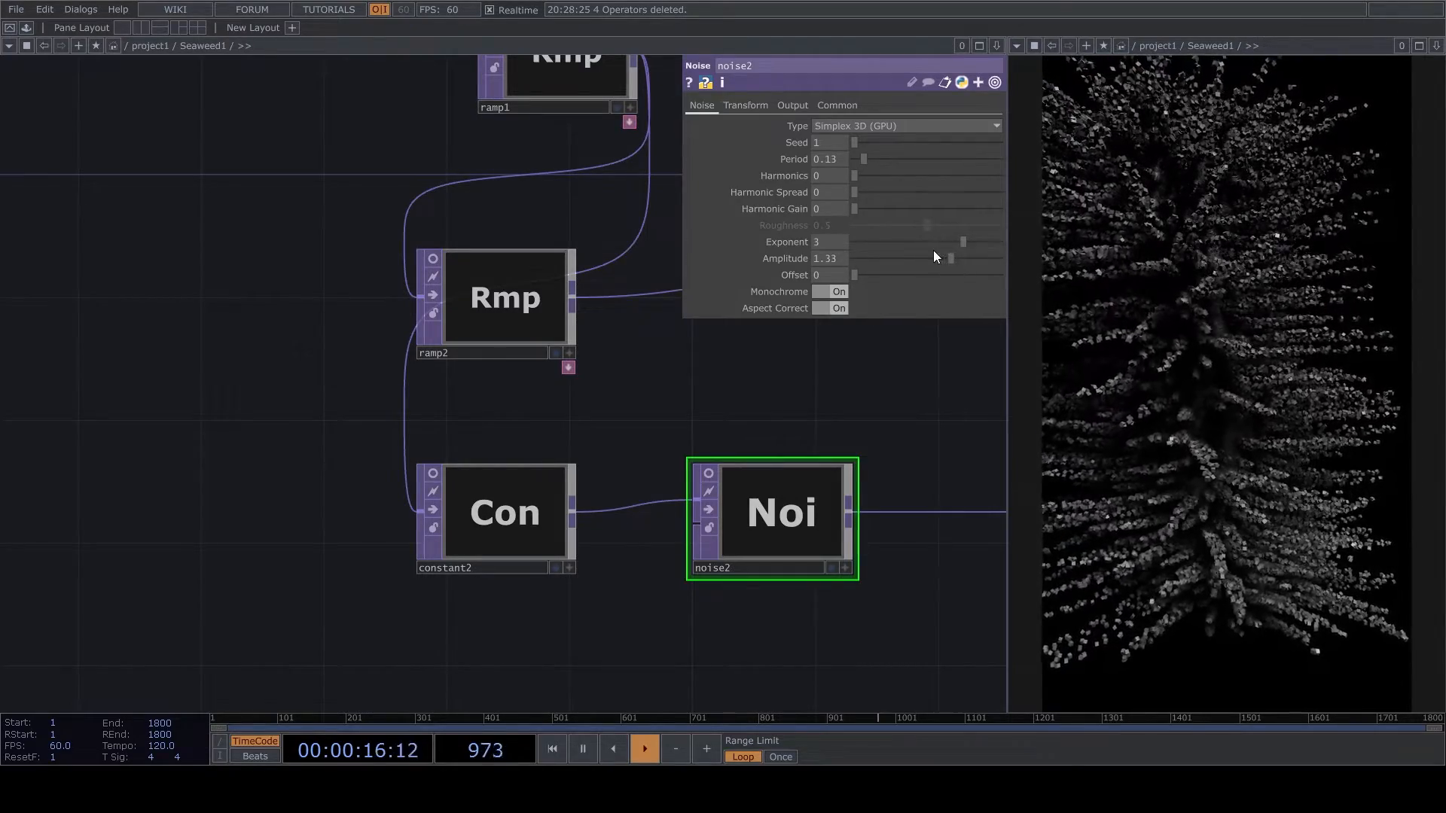
{"action": "left_click_drag", "start_coordinate": [952, 260], "coordinate": [978, 268]}
- Rearrange constant2, noise2, limit2 and level1 in the network, leaving space for another operator between limit2 and level1
{"action": "left_click_drag", "start_coordinate": [812, 425], "coordinate": [431, 448]}
{"action": "scroll", "coordinate": [431, 448], "scroll_direction": "down", "scroll_amount": 5}
{"action": "scroll", "coordinate": [633, 502], "scroll_direction": "up", "scroll_amount": 2}
{"action": "left_click_drag", "start_coordinate": [708, 408], "coordinate": [853, 461]}
{"action": "left_click", "coordinate": [882, 463]}
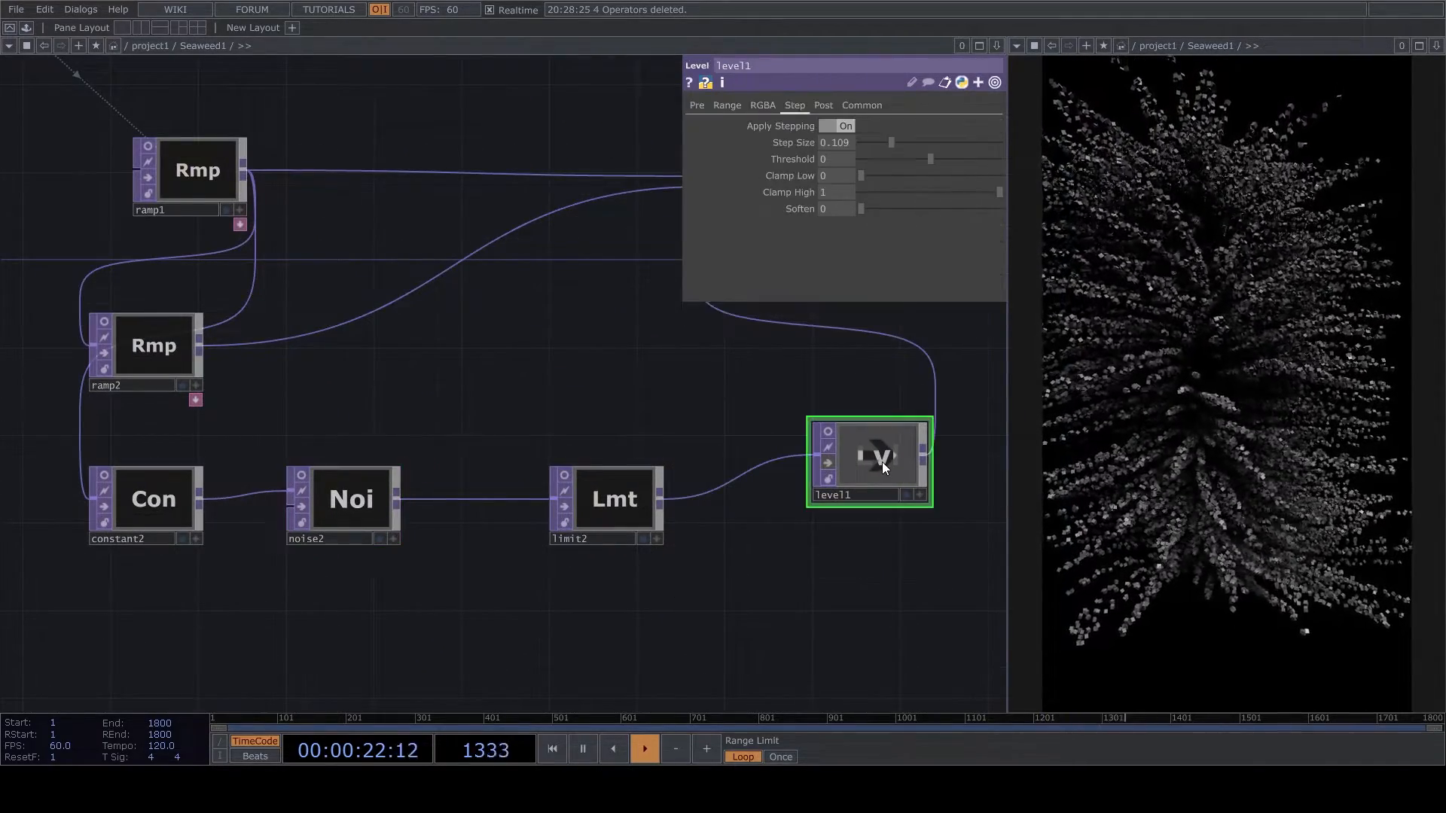
{"action": "left_click_drag", "start_coordinate": [844, 475], "coordinate": [907, 479]}
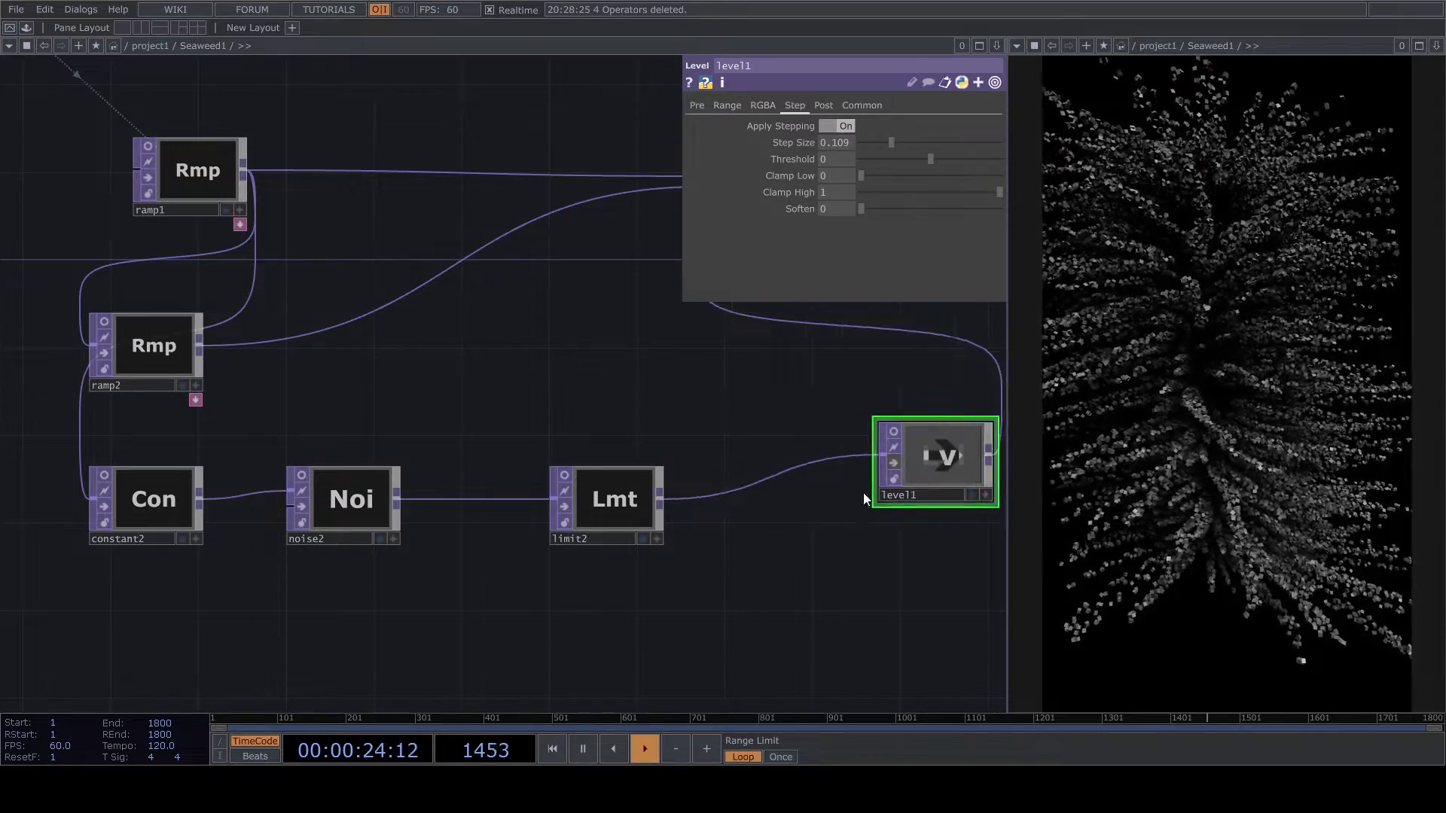
{"action": "left_click_drag", "start_coordinate": [595, 517], "coordinate": [550, 509]}
{"action": "left_click_drag", "start_coordinate": [232, 605], "coordinate": [540, 543]}
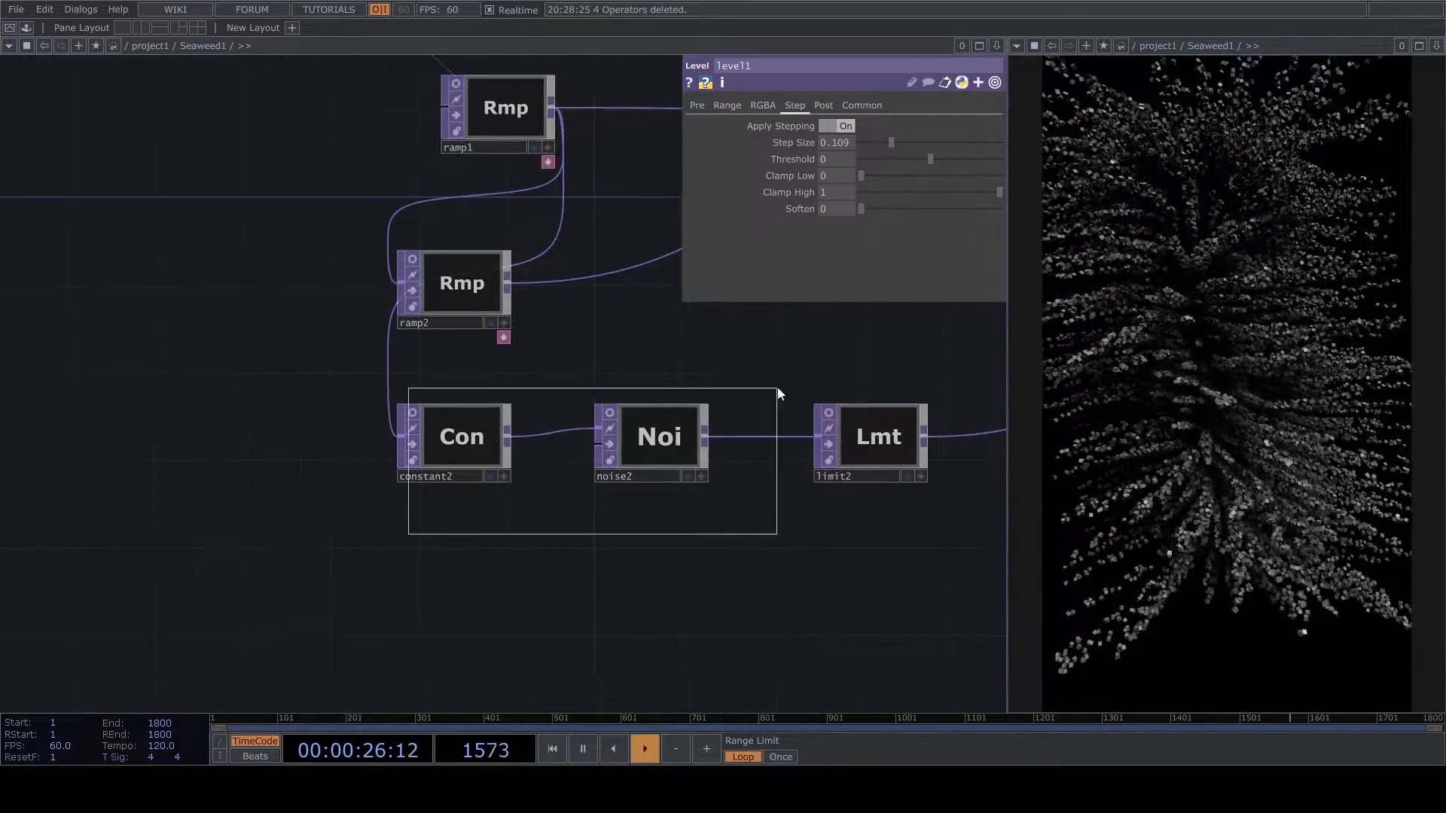
{"action": "left_click_drag", "start_coordinate": [854, 385], "coordinate": [854, 382]}
{"action": "left_click_drag", "start_coordinate": [916, 461], "coordinate": [740, 482]}
{"action": "left_click_drag", "start_coordinate": [800, 585], "coordinate": [494, 620]}
{"action": "left_click", "coordinate": [403, 497]}
- Insert a Level operator on the wire between limit2 and level1 and turn off its viewer
{"action": "left_click_drag", "start_coordinate": [572, 504], "coordinate": [692, 522]}
{"action": "right_click", "coordinate": [684, 507]}
{"action": "left_click", "coordinate": [709, 491]}
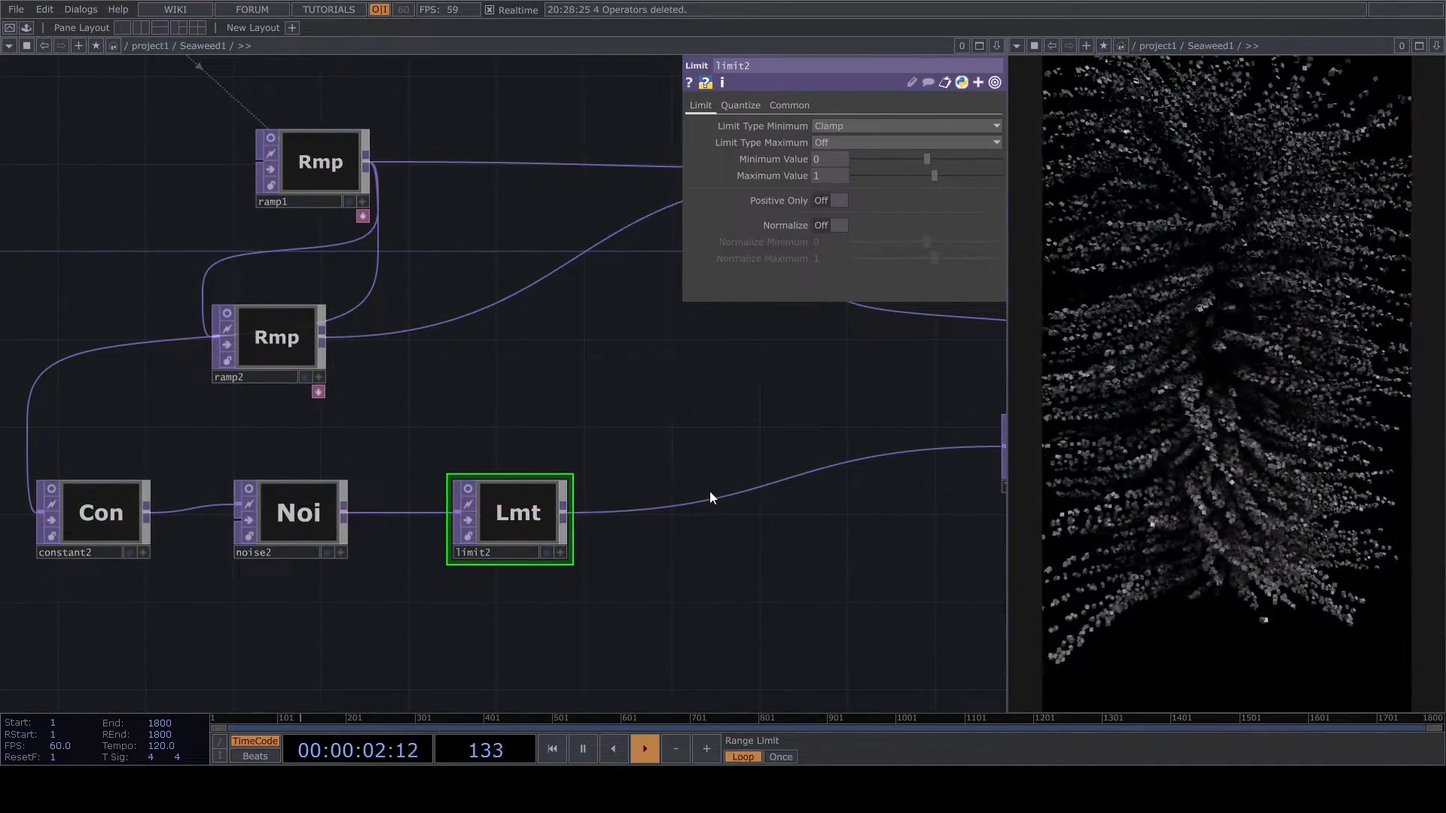
{"action": "left_click", "coordinate": [737, 526]}
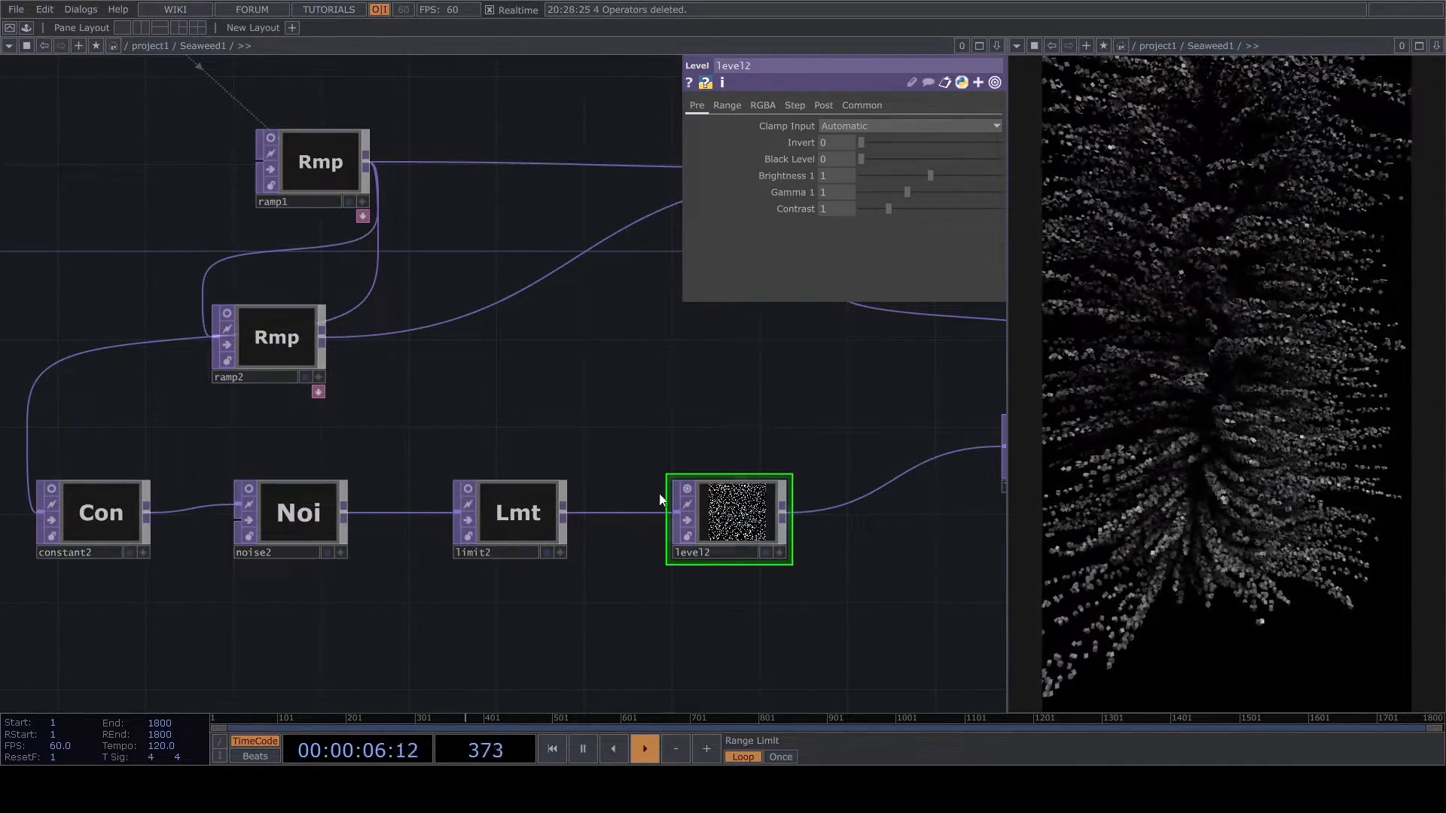
{"action": "left_click", "coordinate": [688, 488]}
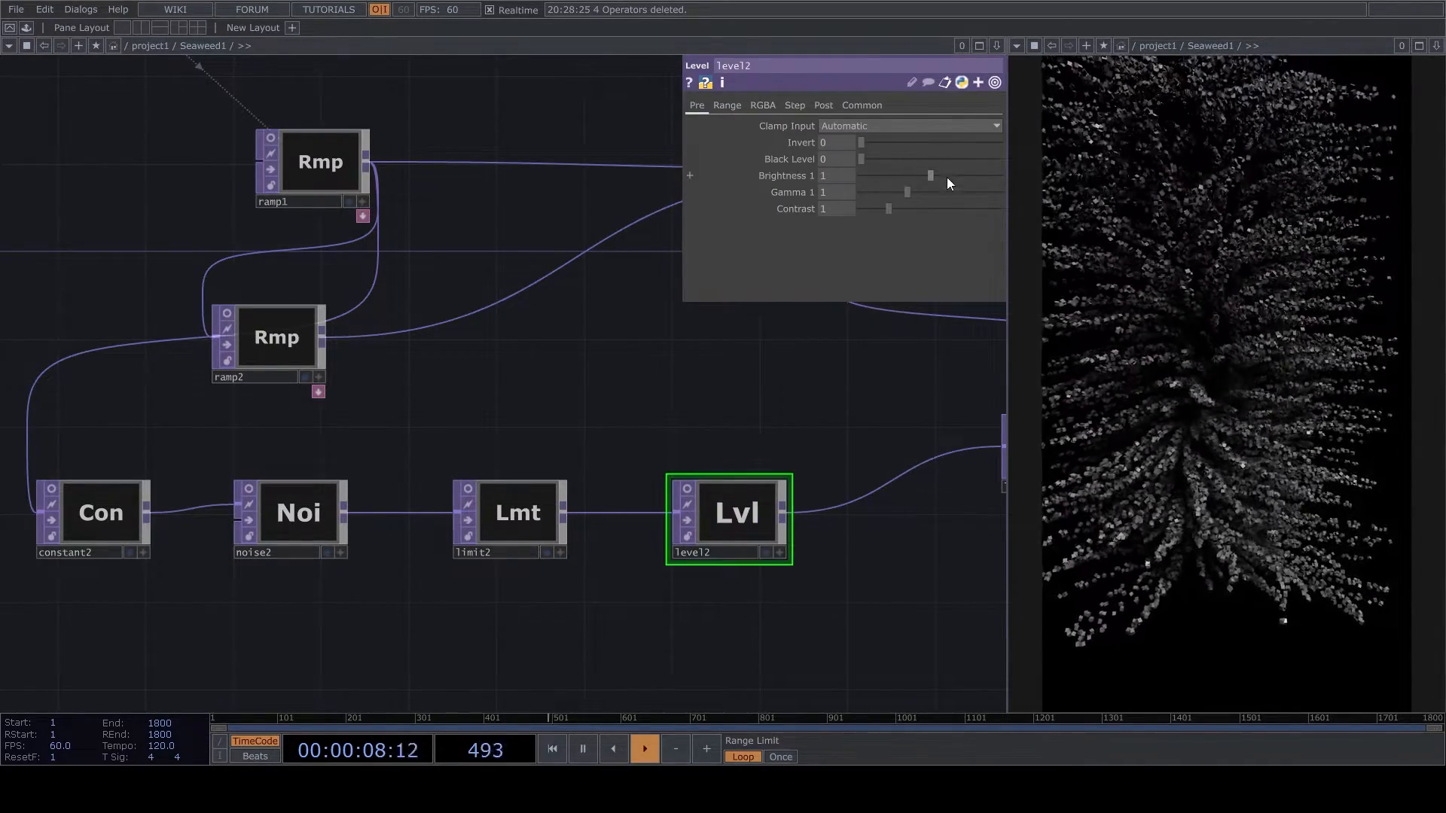
- Reduce level2's Brightness 1 to 0.17, adjusting the framing of the geometry through cam1's active viewer
{"action": "left_click_drag", "start_coordinate": [930, 174], "coordinate": [875, 187]}
{"action": "scroll", "coordinate": [539, 470], "scroll_direction": "down", "scroll_amount": 5}
{"action": "scroll", "coordinate": [687, 377], "scroll_direction": "up", "scroll_amount": 5}
{"action": "left_click_drag", "start_coordinate": [876, 183], "coordinate": [869, 176]}
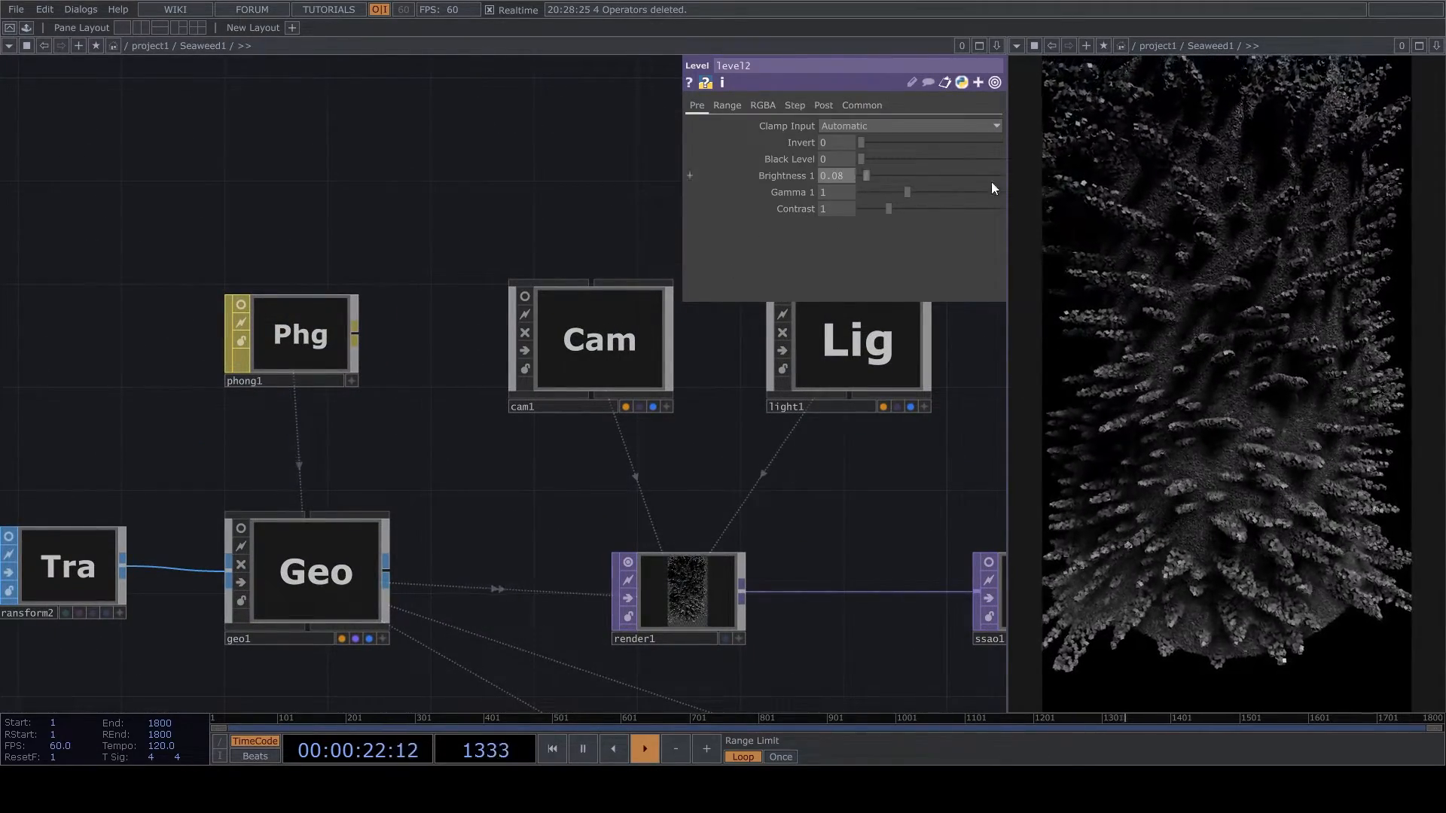
{"action": "left_click_drag", "start_coordinate": [864, 179], "coordinate": [870, 179]}
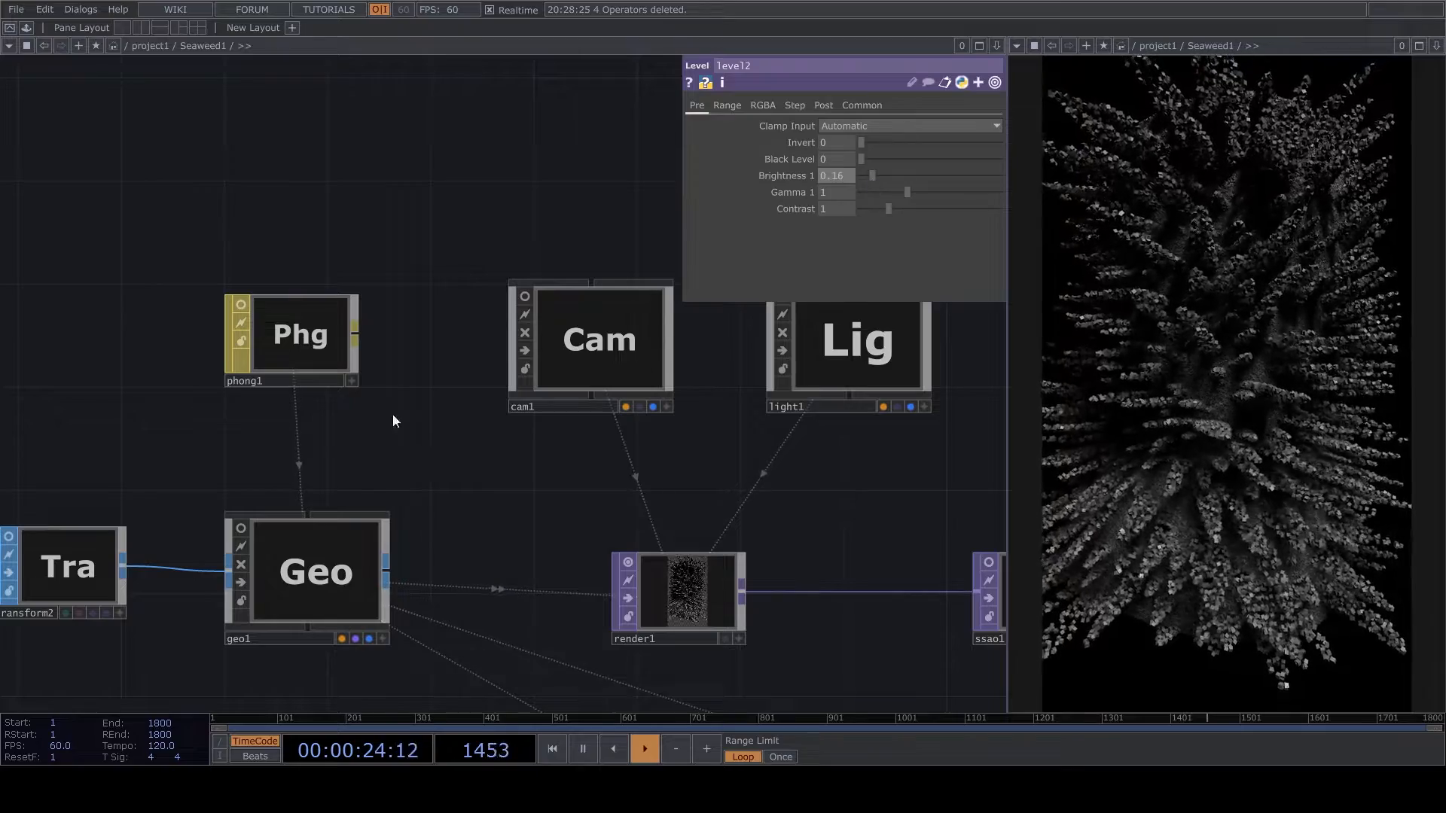
{"action": "scroll", "coordinate": [603, 346], "scroll_direction": "up", "scroll_amount": 5}
{"action": "left_click", "coordinate": [708, 647]}
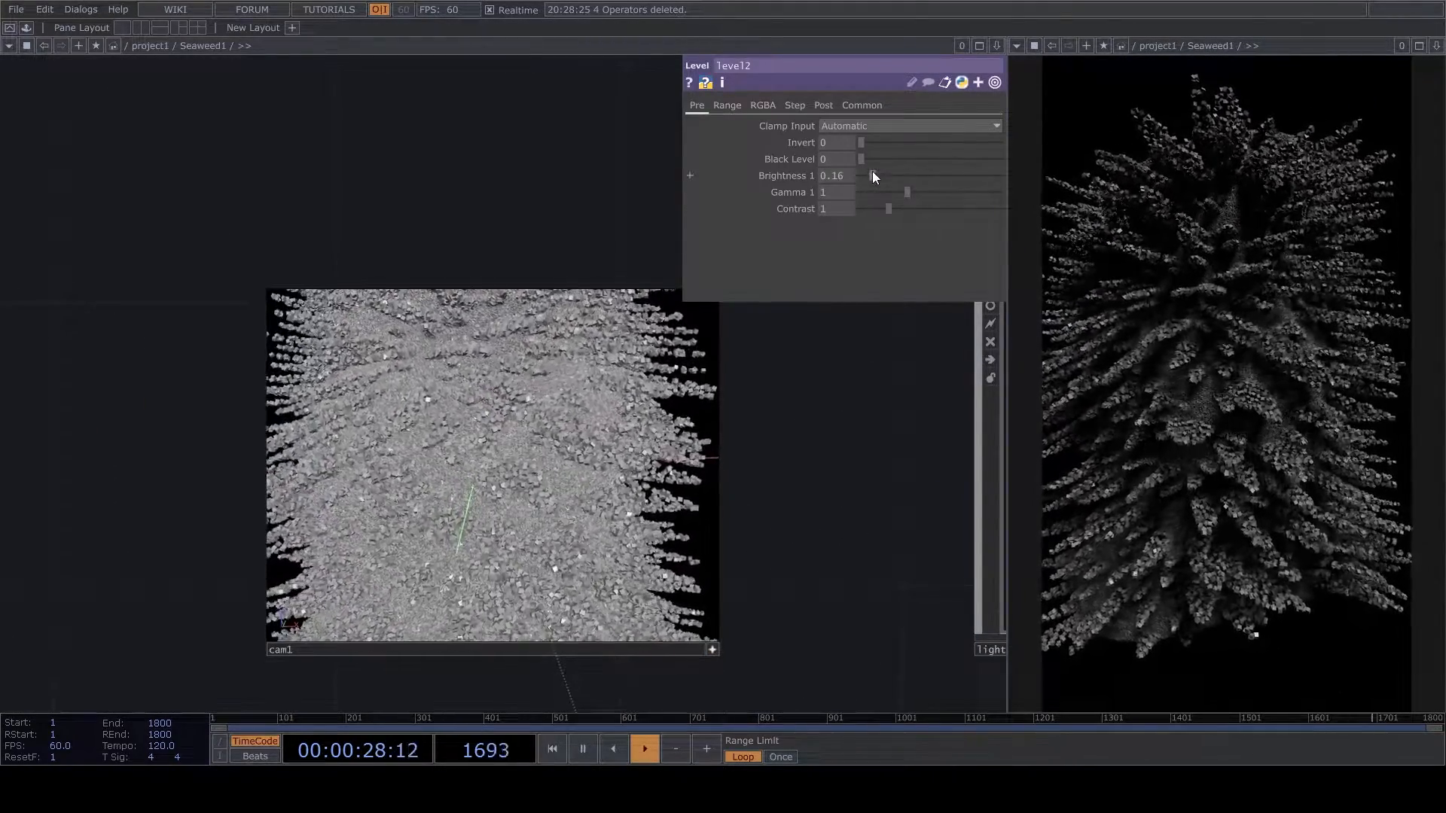
{"action": "left_click_drag", "start_coordinate": [873, 176], "coordinate": [873, 175]}
{"action": "left_click", "coordinate": [712, 649]}
- Insert a third Point Transform between pointtransform2 and null2 and set its X and Y scale to 0.5
{"action": "scroll", "coordinate": [640, 236], "scroll_direction": "down", "scroll_amount": 5}
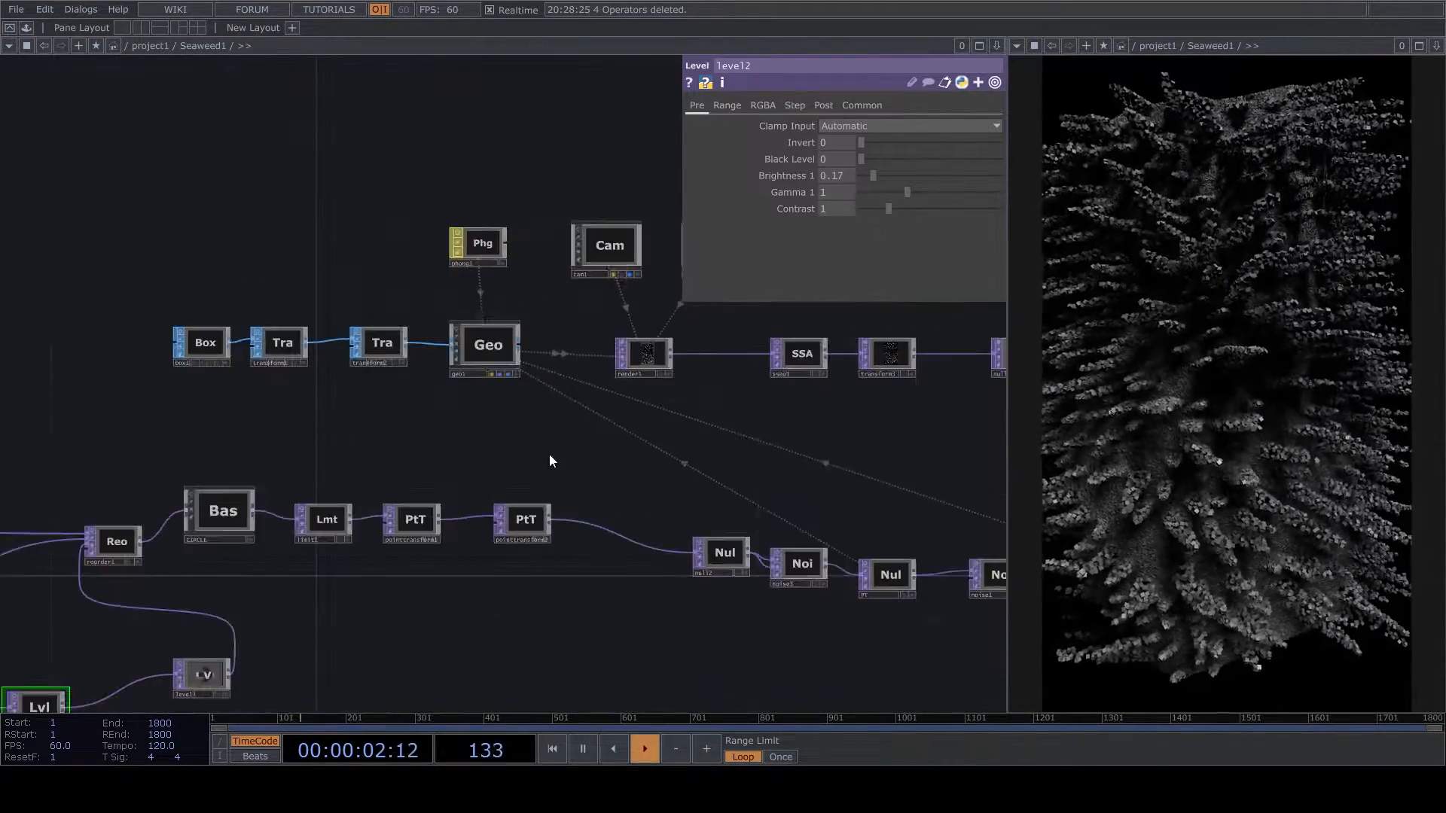
{"action": "scroll", "coordinate": [551, 460], "scroll_direction": "up", "scroll_amount": 4}
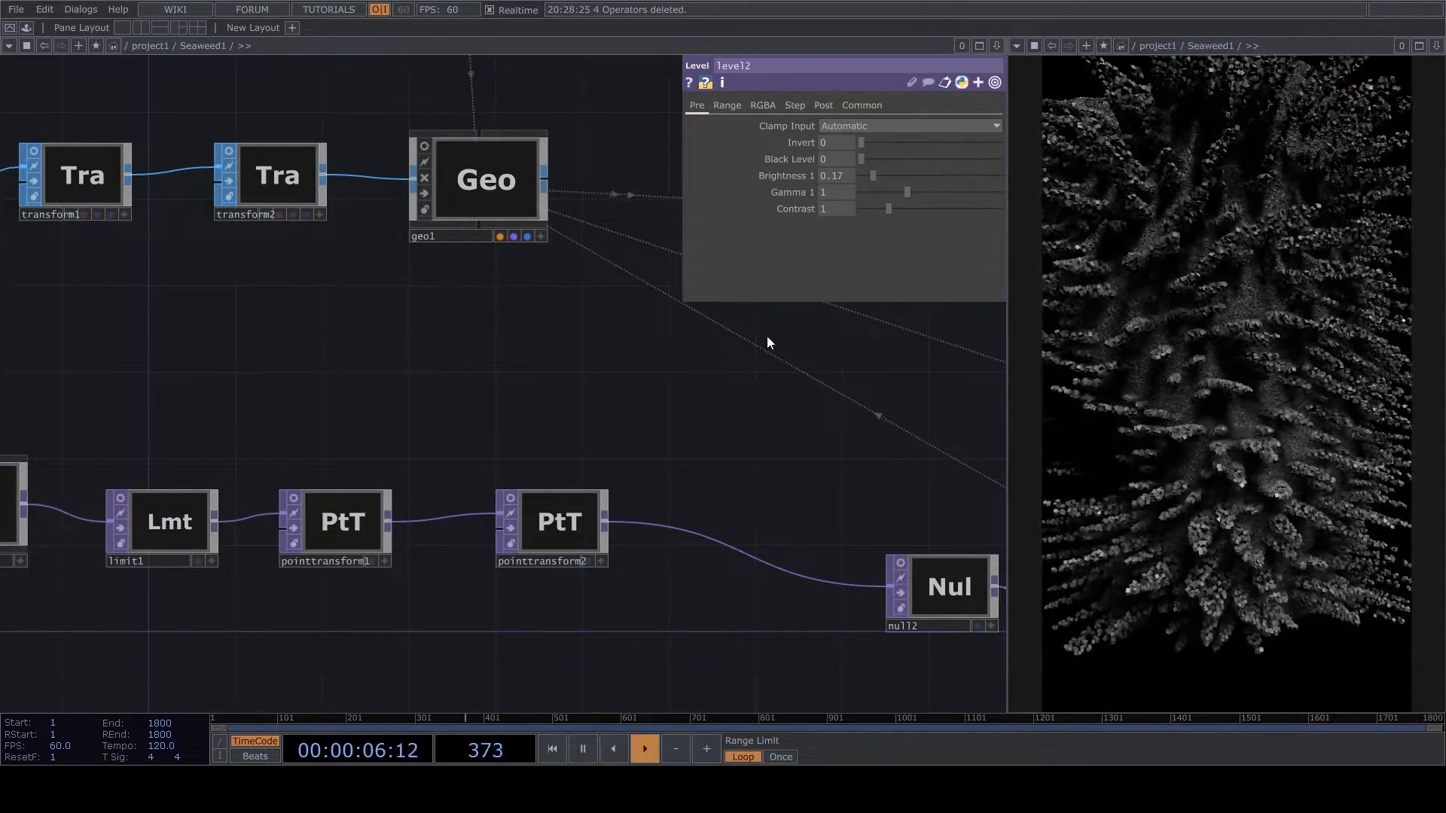
{"action": "left_click", "coordinate": [700, 531]}
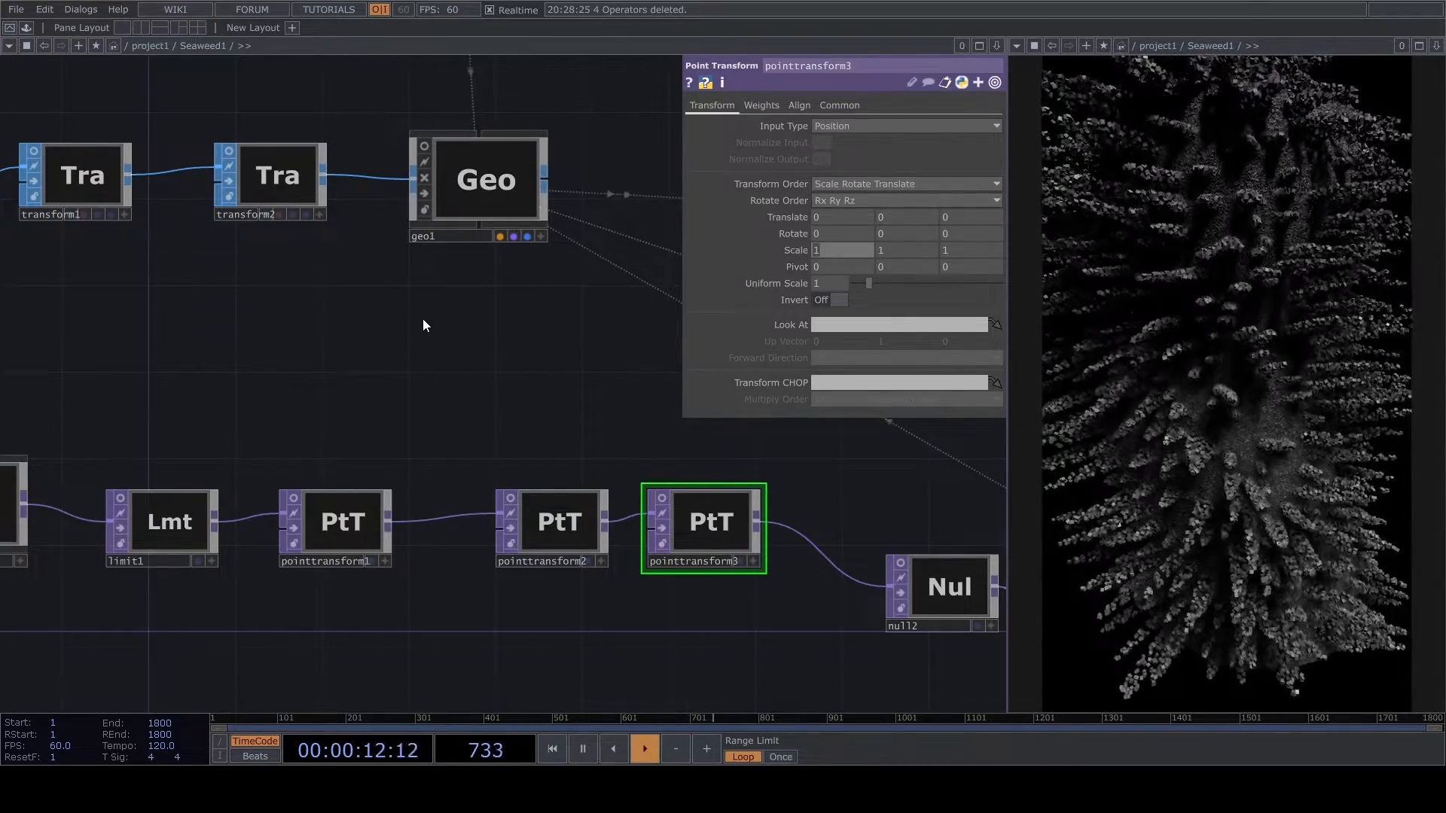
{"action": "left_click", "coordinate": [842, 250]}
{"action": "type", "text": "0.5"}
{"action": "key", "text": "Return"}
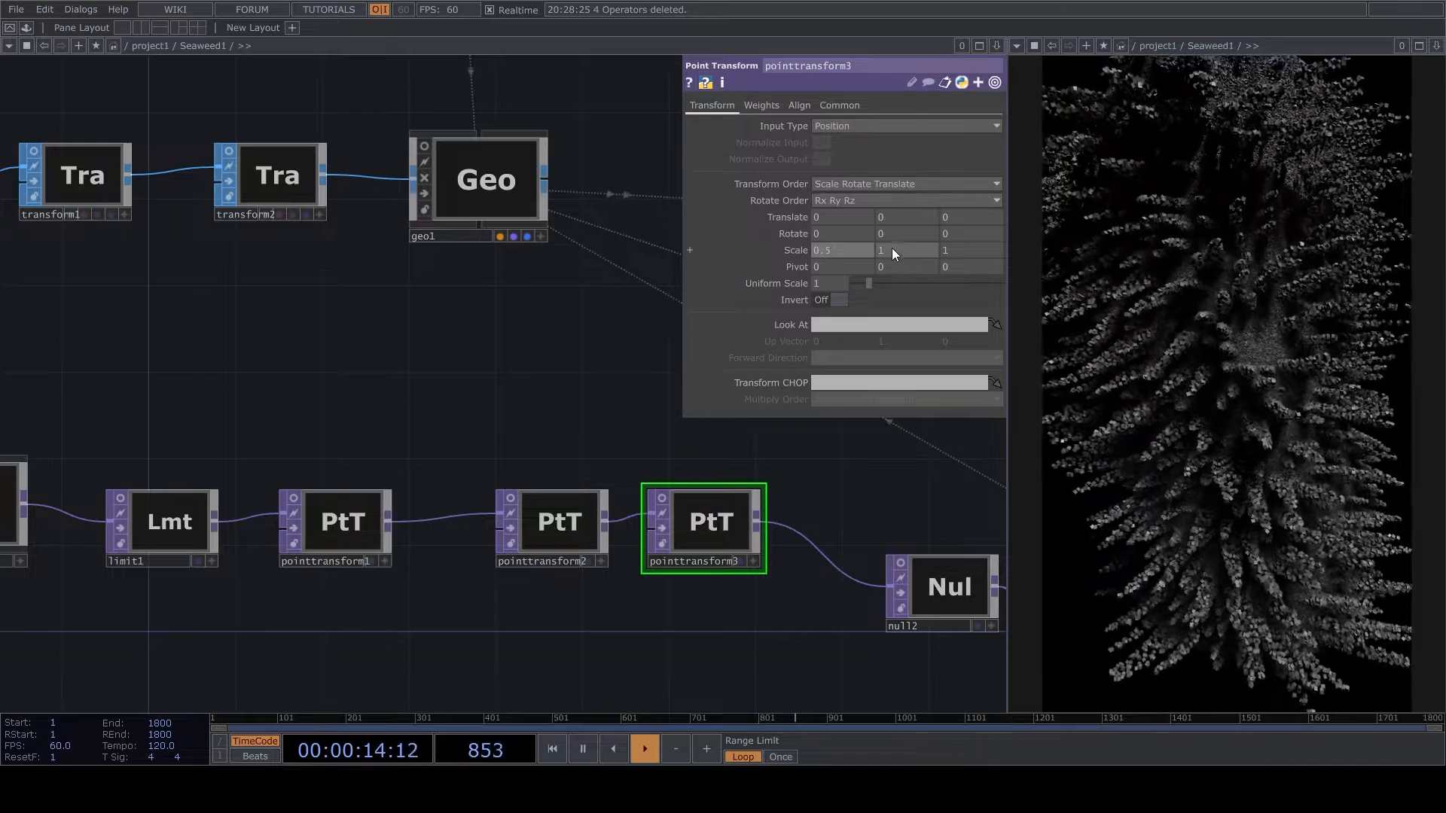
{"action": "left_click", "coordinate": [893, 251]}
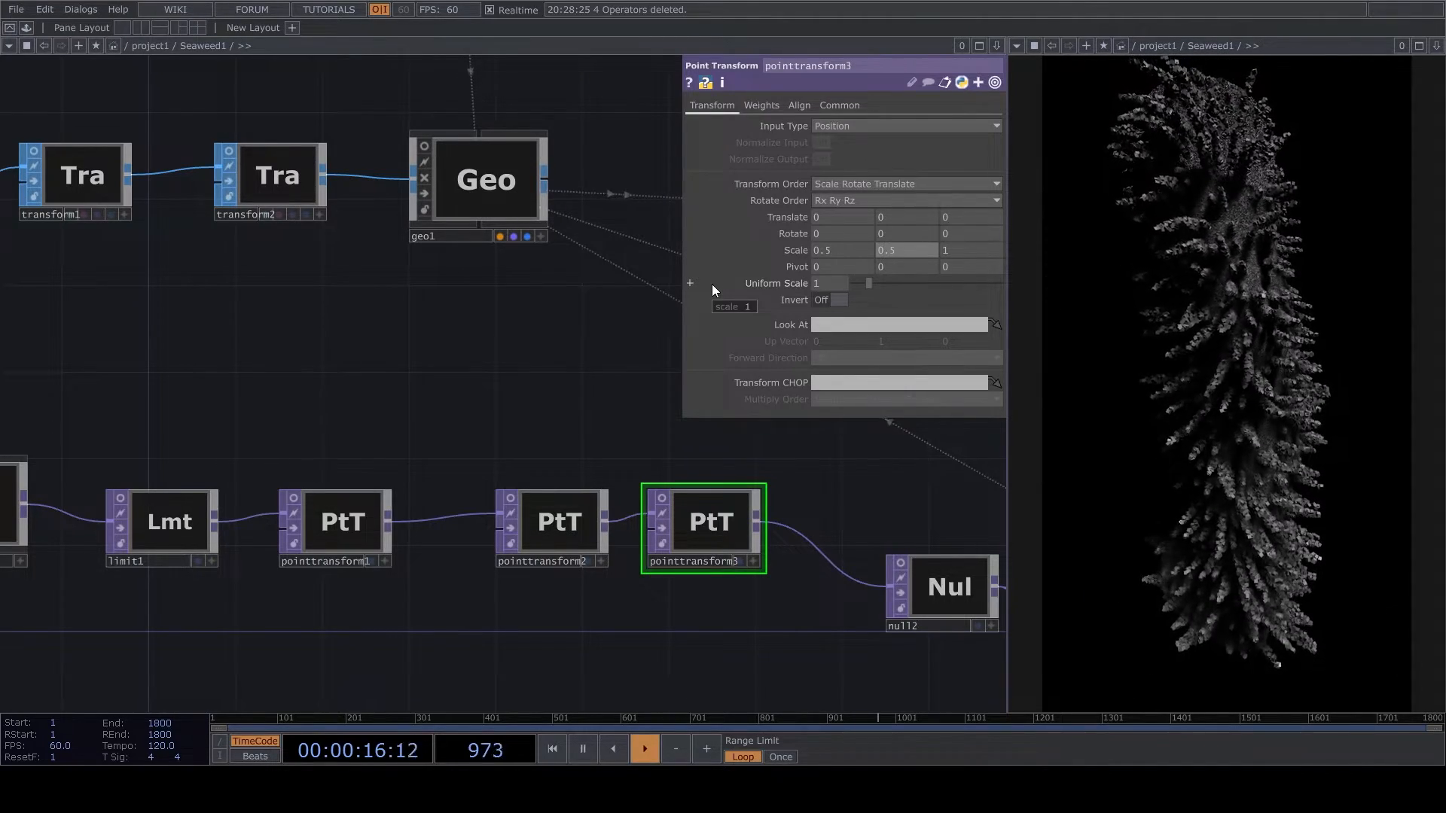
{"action": "type", "text": "5"}
{"action": "key", "text": "Return"}
- Reduce the amplitude of noise3 to 0.09
{"action": "left_click_drag", "start_coordinate": [591, 397], "coordinate": [484, 445]}
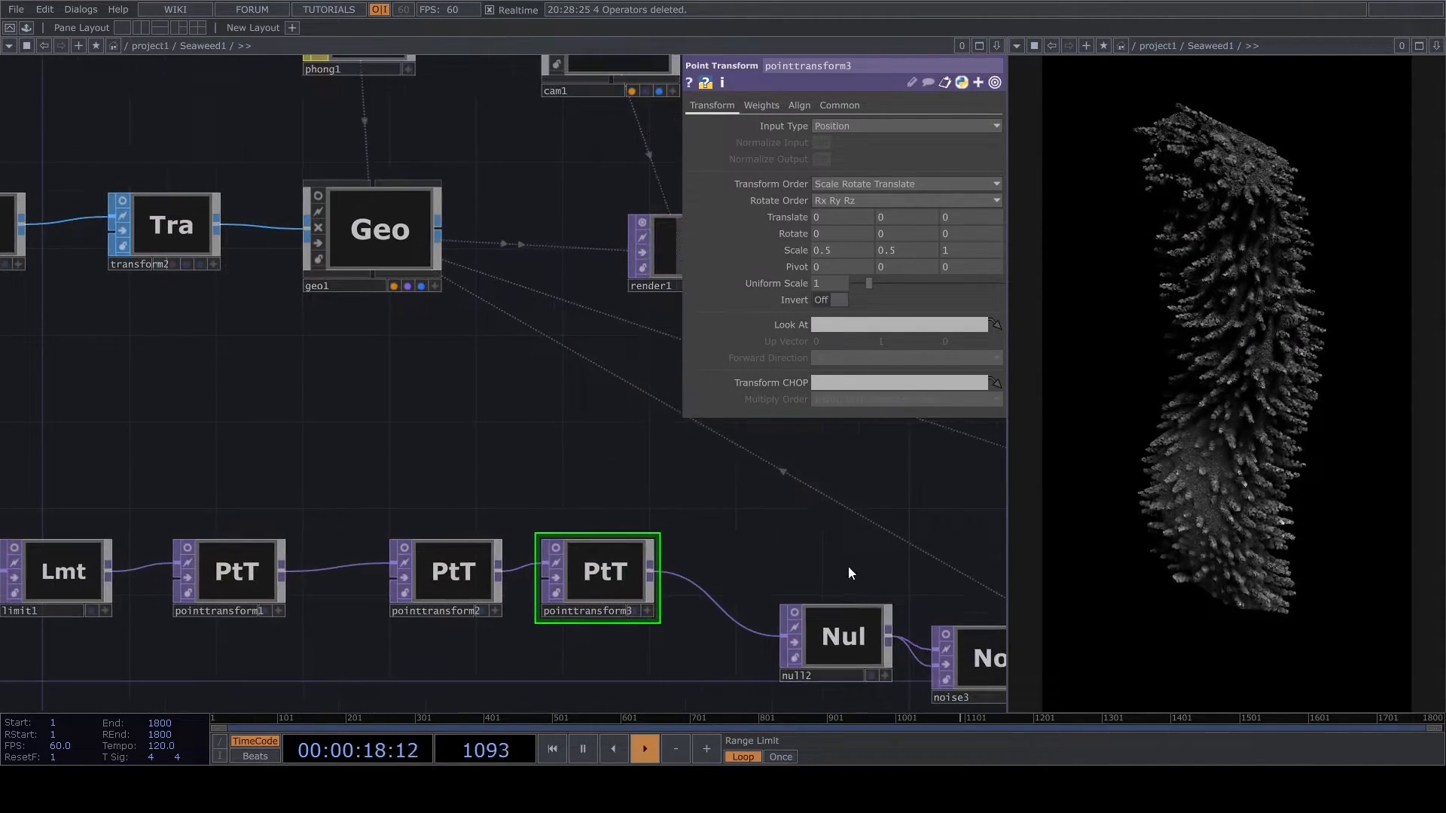
{"action": "left_click_drag", "start_coordinate": [918, 604], "coordinate": [680, 500]}
{"action": "scroll", "coordinate": [723, 516], "scroll_direction": "up", "scroll_amount": 2}
{"action": "left_click", "coordinate": [762, 559]}
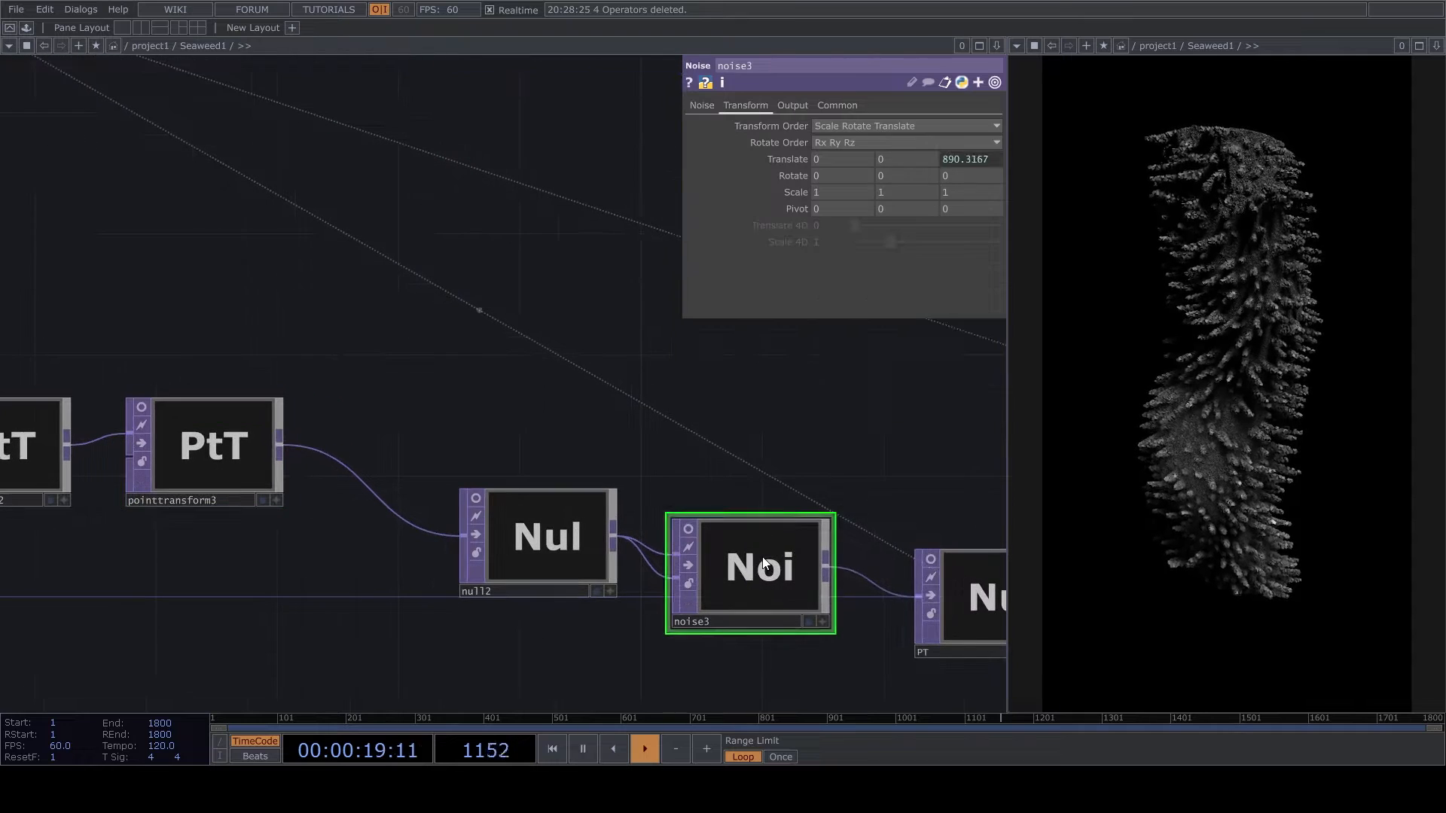
{"action": "left_click", "coordinate": [702, 105]}
{"action": "left_click_drag", "start_coordinate": [871, 258], "coordinate": [861, 256]}
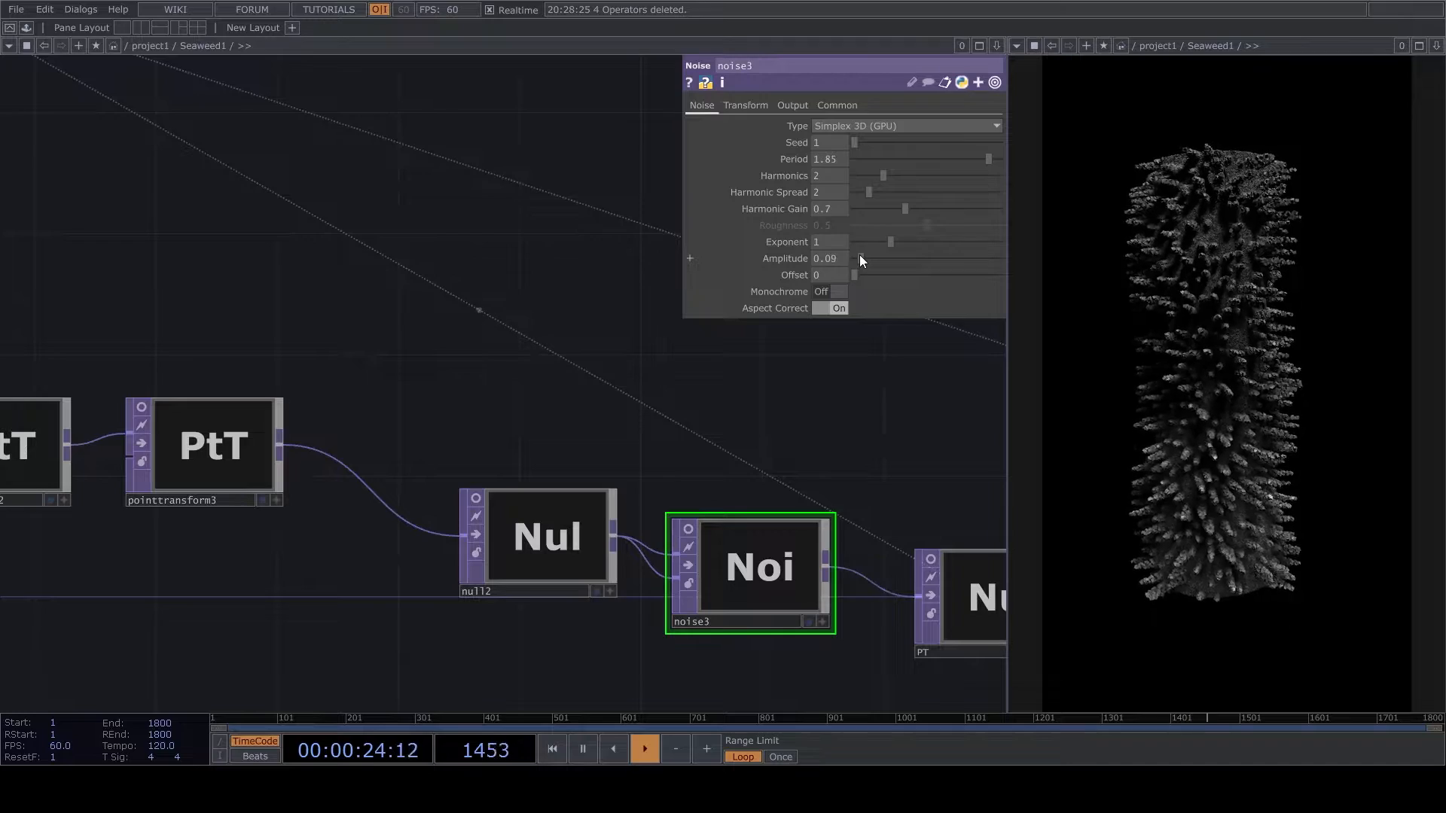
- Reframe the camera closer to the geometry through cam1's active viewer, then deactivate the viewer
{"action": "scroll", "coordinate": [575, 394], "scroll_direction": "down", "scroll_amount": 4}
{"action": "scroll", "coordinate": [538, 314], "scroll_direction": "up", "scroll_amount": 5}
{"action": "left_click_drag", "start_coordinate": [538, 314], "coordinate": [841, 503]}
{"action": "scroll", "coordinate": [780, 321], "scroll_direction": "up", "scroll_amount": 4}
{"action": "scroll", "coordinate": [841, 502], "scroll_direction": "down", "scroll_amount": 3}
{"action": "scroll", "coordinate": [634, 595], "scroll_direction": "up", "scroll_amount": 3}
{"action": "left_click_drag", "start_coordinate": [634, 595], "coordinate": [832, 689]}
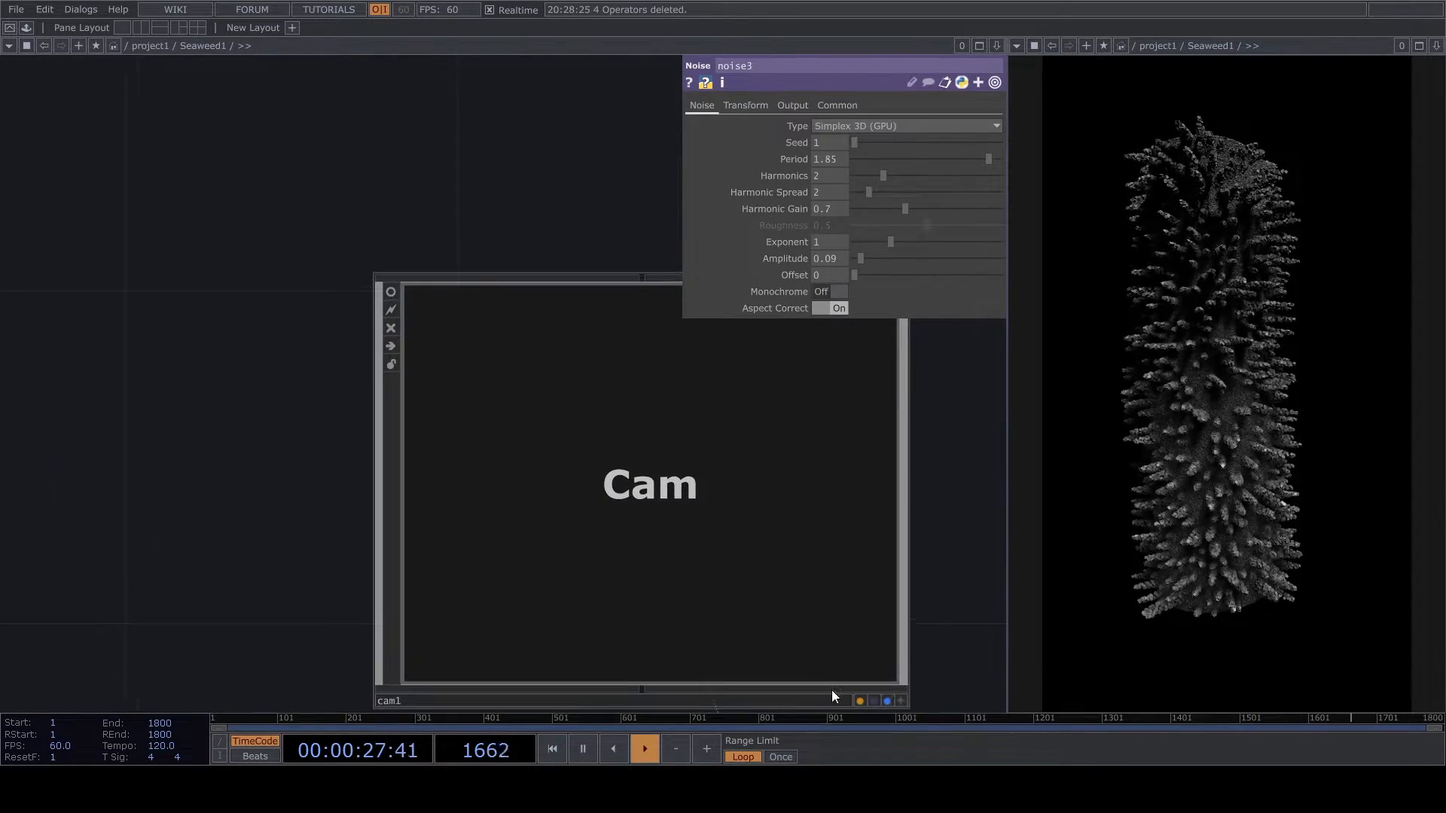
{"action": "left_click", "coordinate": [901, 700]}
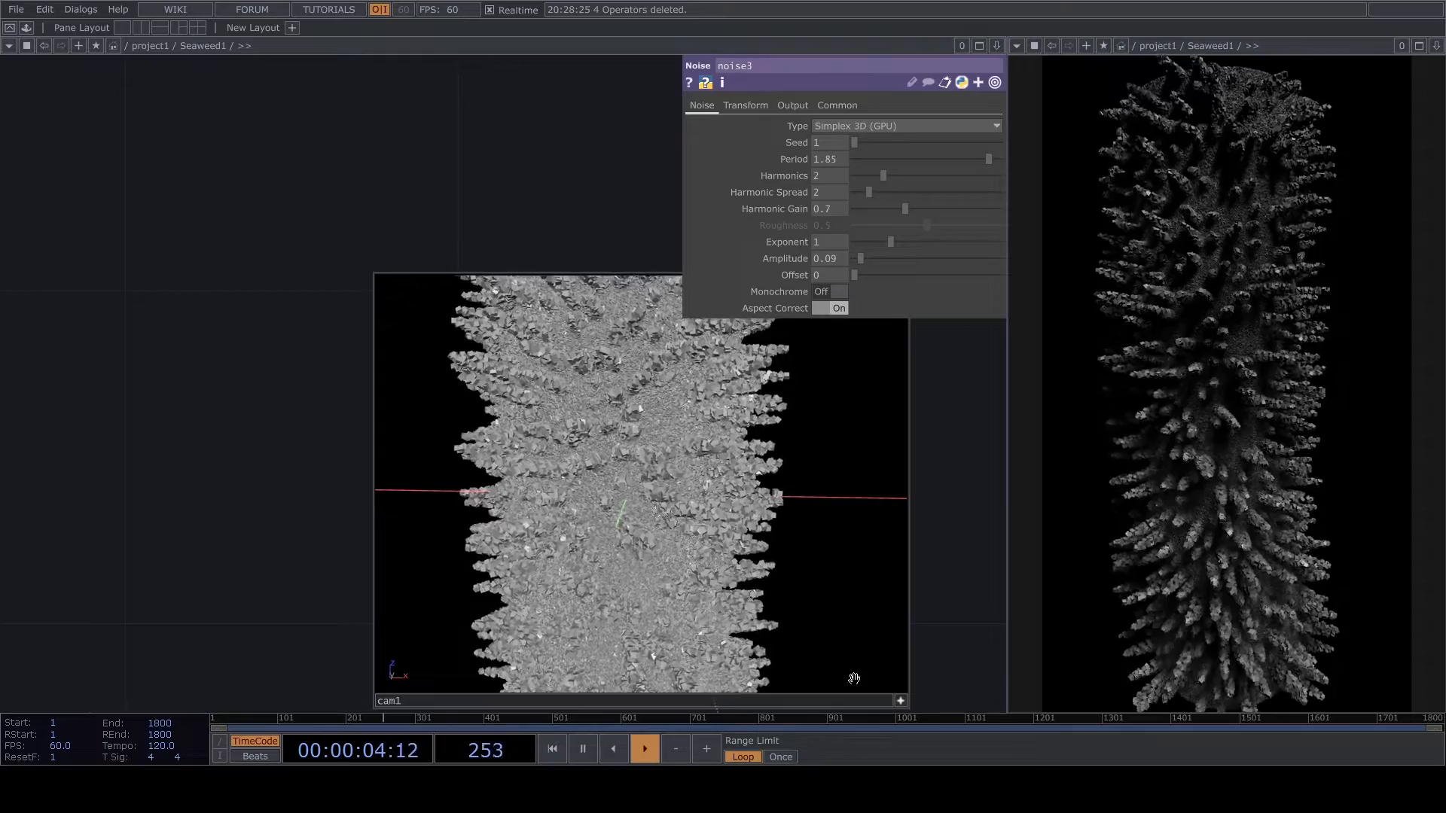
{"action": "left_click", "coordinate": [901, 700]}
- Set the uniform scale of transform2, the last transform before geo1, to 0.2
{"action": "scroll", "coordinate": [904, 444], "scroll_direction": "down", "scroll_amount": 3}
{"action": "left_click_drag", "start_coordinate": [765, 544], "coordinate": [758, 385]}
{"action": "scroll", "coordinate": [757, 384], "scroll_direction": "down", "scroll_amount": 3}
{"action": "scroll", "coordinate": [419, 518], "scroll_direction": "up", "scroll_amount": 2}
{"action": "left_click_drag", "start_coordinate": [374, 576], "coordinate": [798, 484]}
{"action": "left_click", "coordinate": [707, 436]}
{"action": "left_click", "coordinate": [842, 237]}
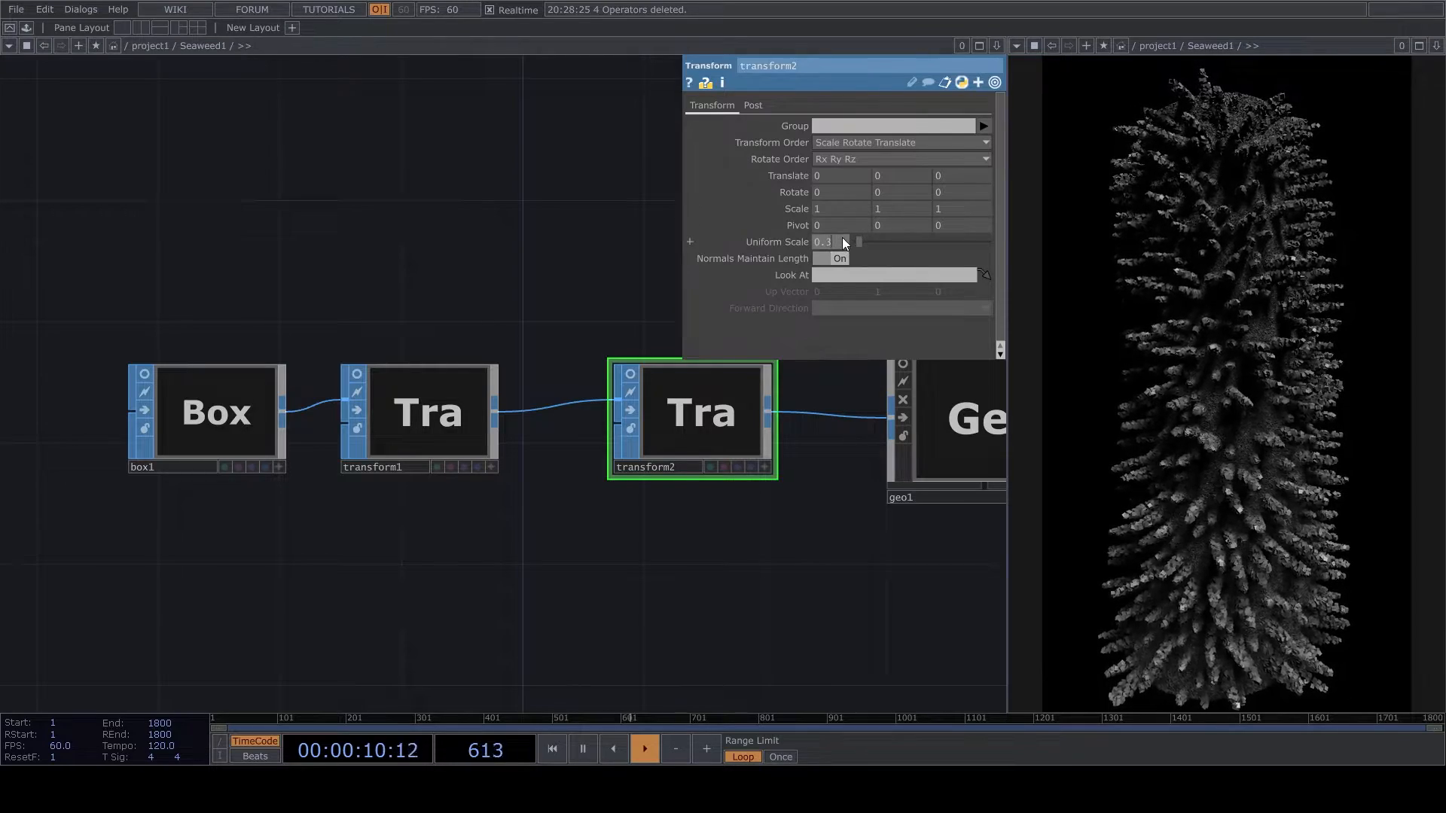
{"action": "key", "text": "BackSpace"}
{"action": "type", "text": "2"}
{"action": "key", "text": "Return"}
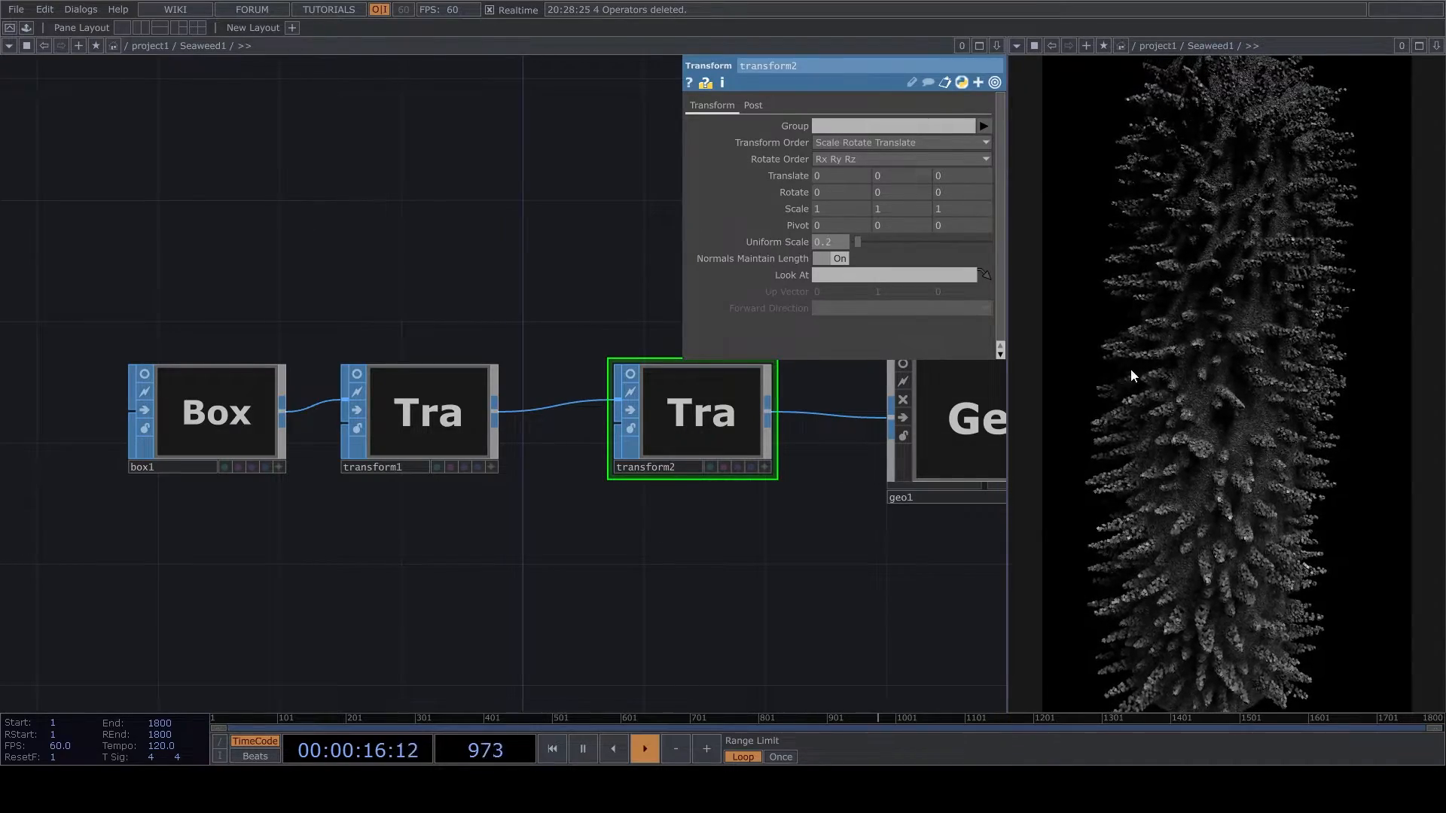
- Move null2, noise3, PT and the operators after them farther from pointtransform3 in the network
{"action": "left_click_drag", "start_coordinate": [800, 555], "coordinate": [614, 431]}
{"action": "key", "text": "h"}
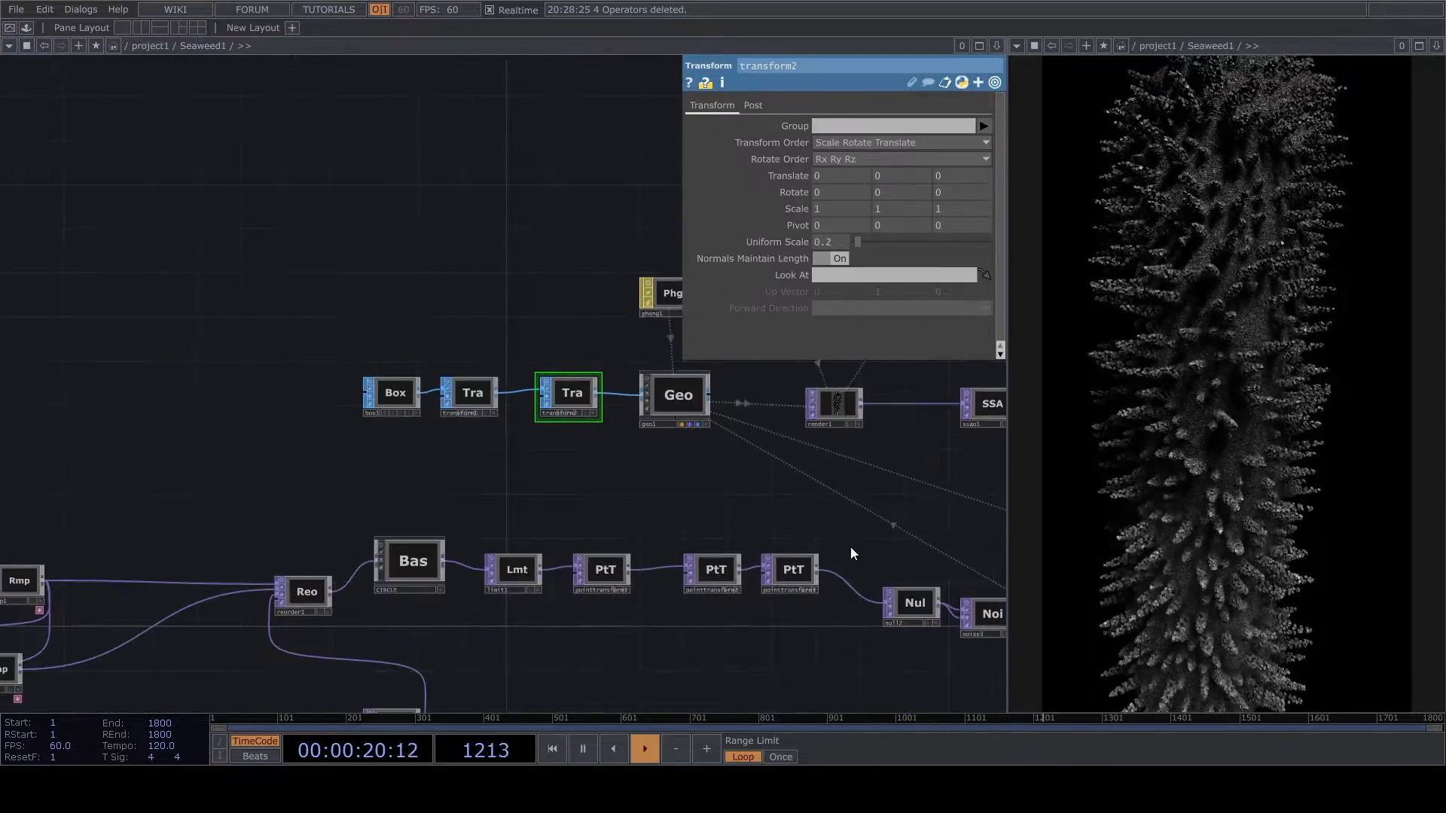
{"action": "scroll", "coordinate": [723, 551], "scroll_direction": "up", "scroll_amount": 3}
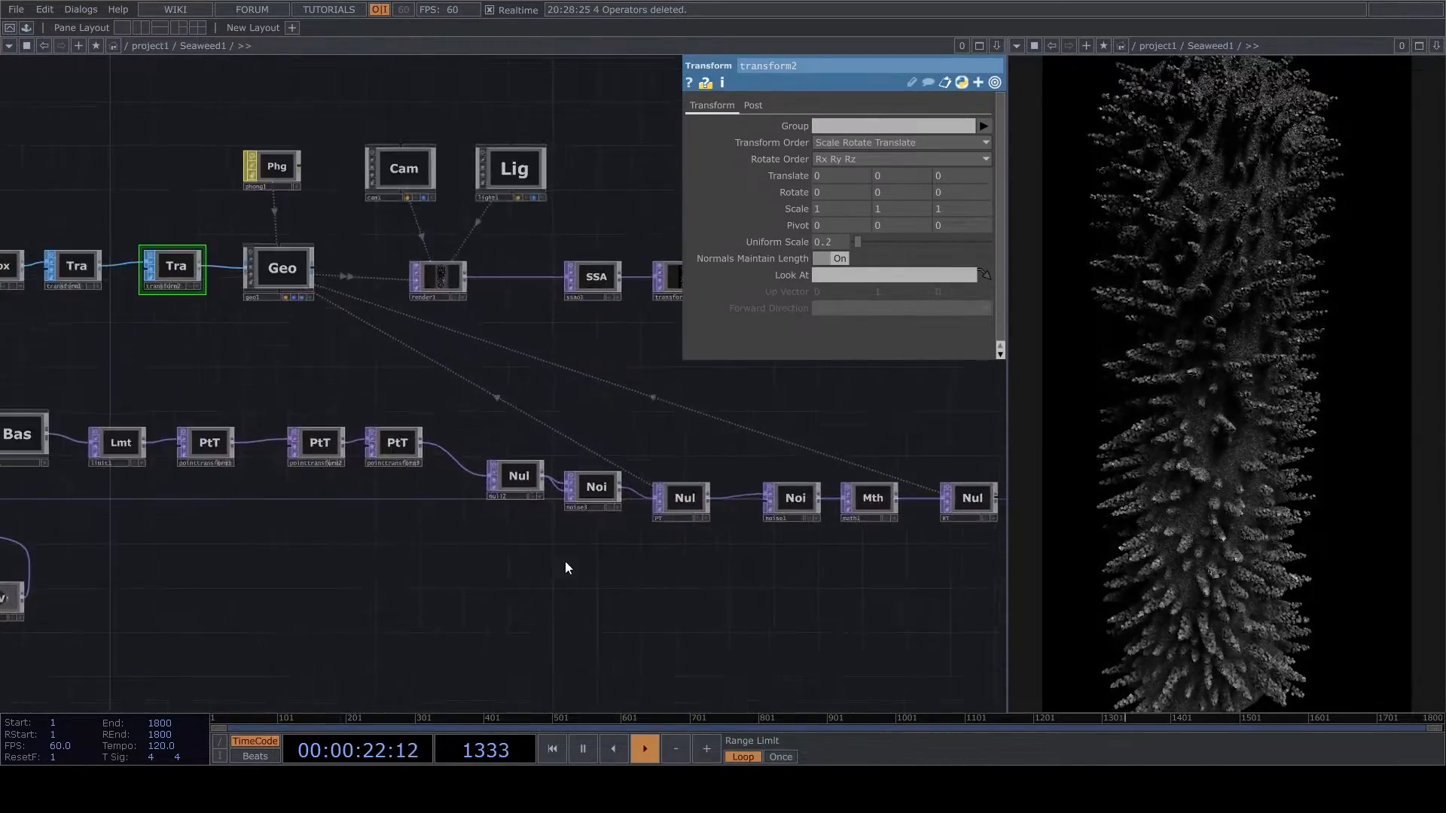
{"action": "right_click_drag", "start_coordinate": [367, 563], "coordinate": [672, 461]}
{"action": "scroll", "coordinate": [312, 514], "scroll_direction": "up", "scroll_amount": 5}
{"action": "left_click_drag", "start_coordinate": [437, 464], "coordinate": [634, 439]}
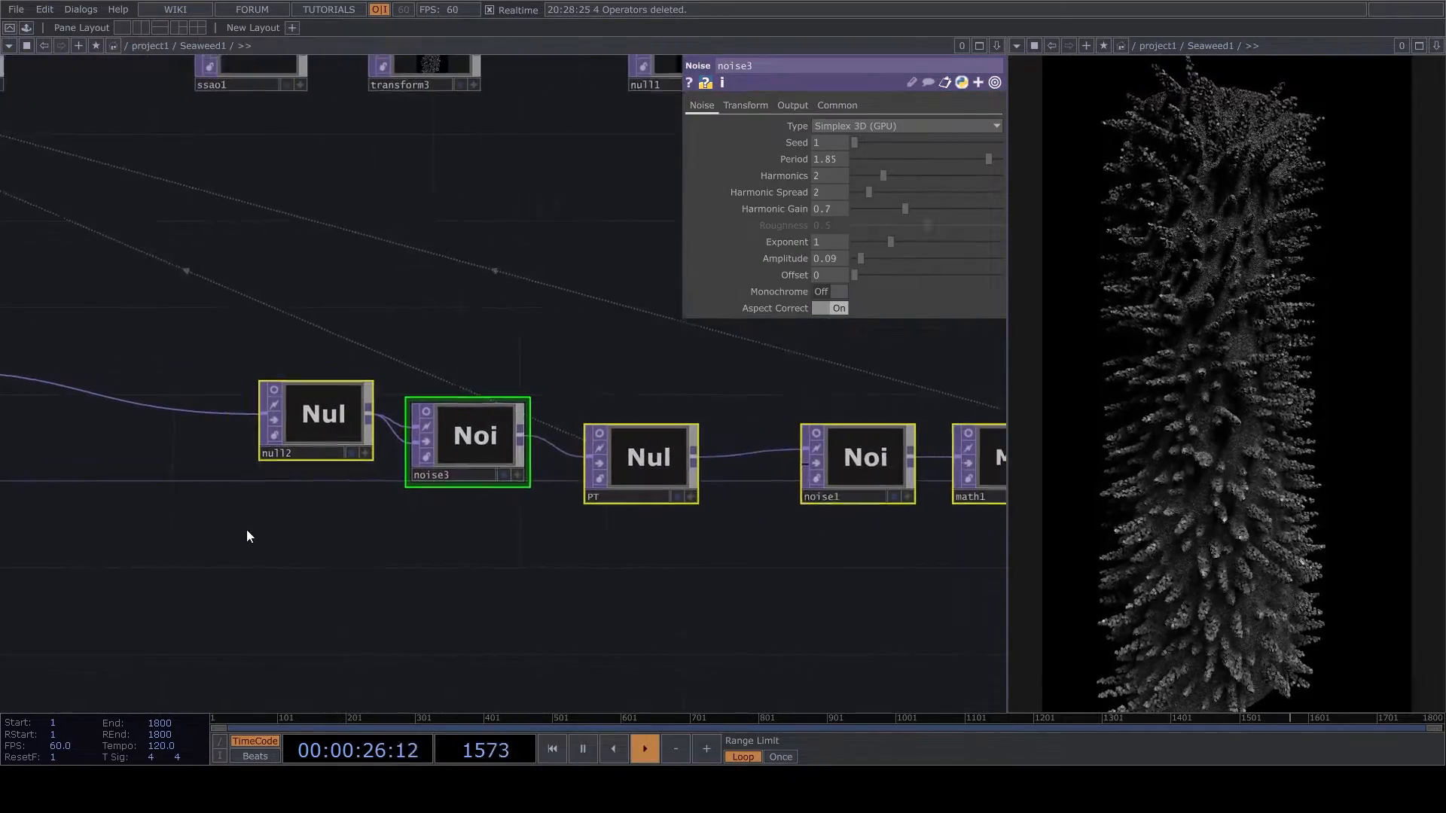
- Insert a Point Transform on the wire between pointtransform3 and null2 and deactivate its viewer
{"action": "scroll", "coordinate": [216, 558], "scroll_direction": "down", "scroll_amount": 3}
{"action": "right_click_drag", "start_coordinate": [181, 568], "coordinate": [780, 433]}
{"action": "left_click_drag", "start_coordinate": [549, 507], "coordinate": [922, 507]}
{"action": "left_click_drag", "start_coordinate": [281, 474], "coordinate": [695, 468]}
{"action": "scroll", "coordinate": [605, 523], "scroll_direction": "up", "scroll_amount": 3}
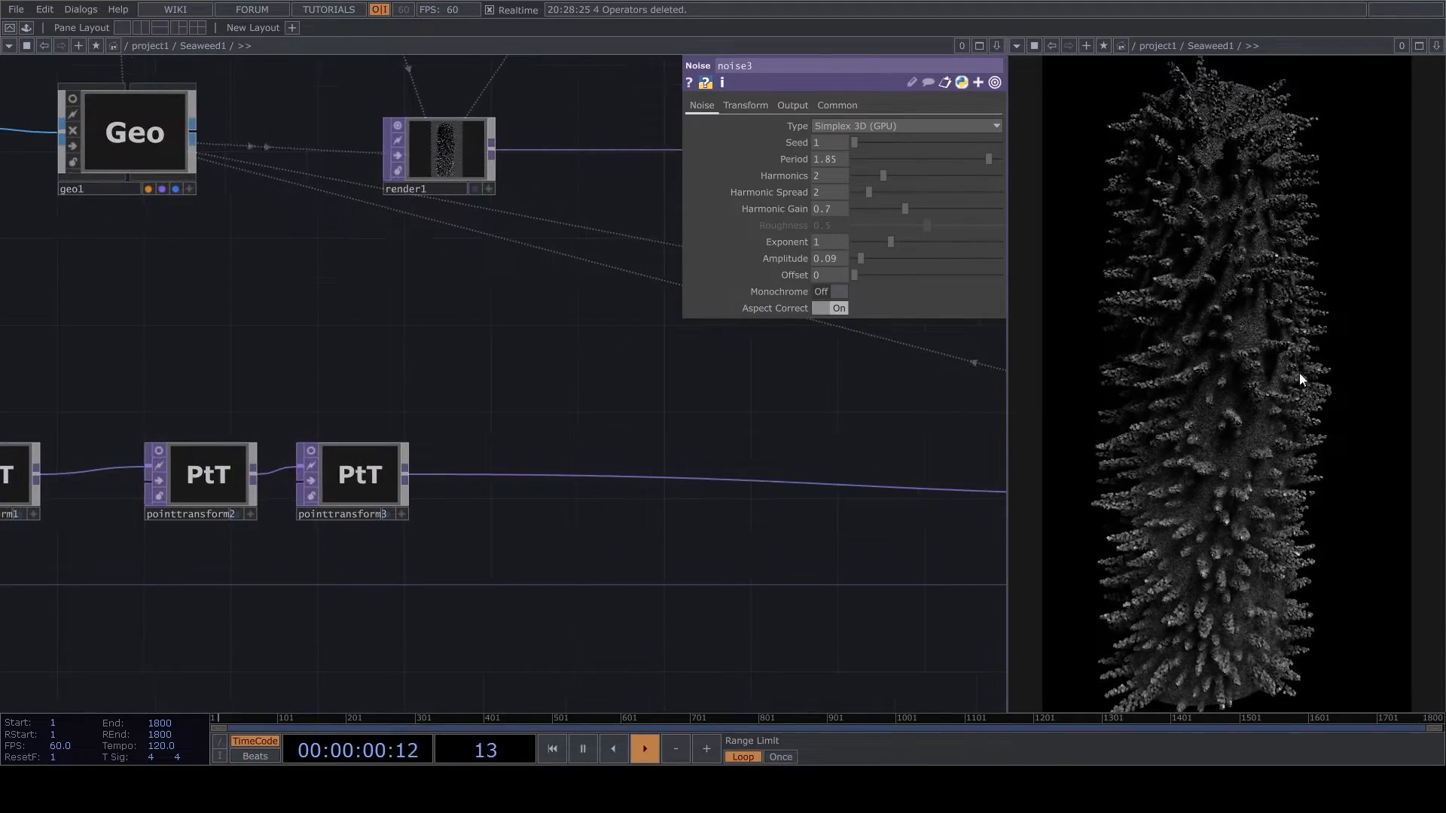
{"action": "right_click", "coordinate": [802, 478]}
{"action": "left_click", "coordinate": [769, 478]}
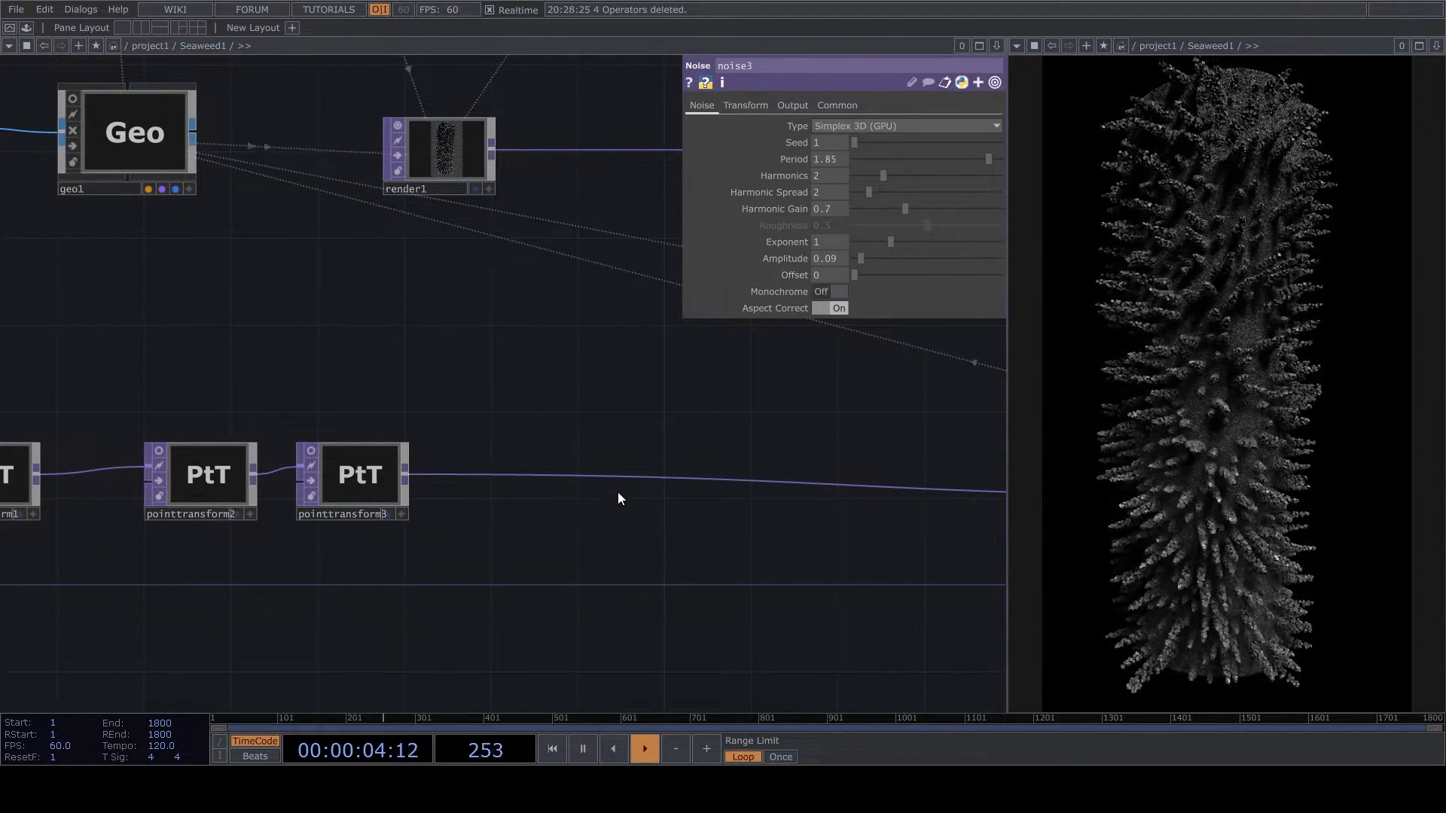
{"action": "right_click", "coordinate": [783, 475]}
{"action": "left_click", "coordinate": [772, 482]}
{"action": "right_click", "coordinate": [771, 480]}
{"action": "left_click", "coordinate": [852, 472]}
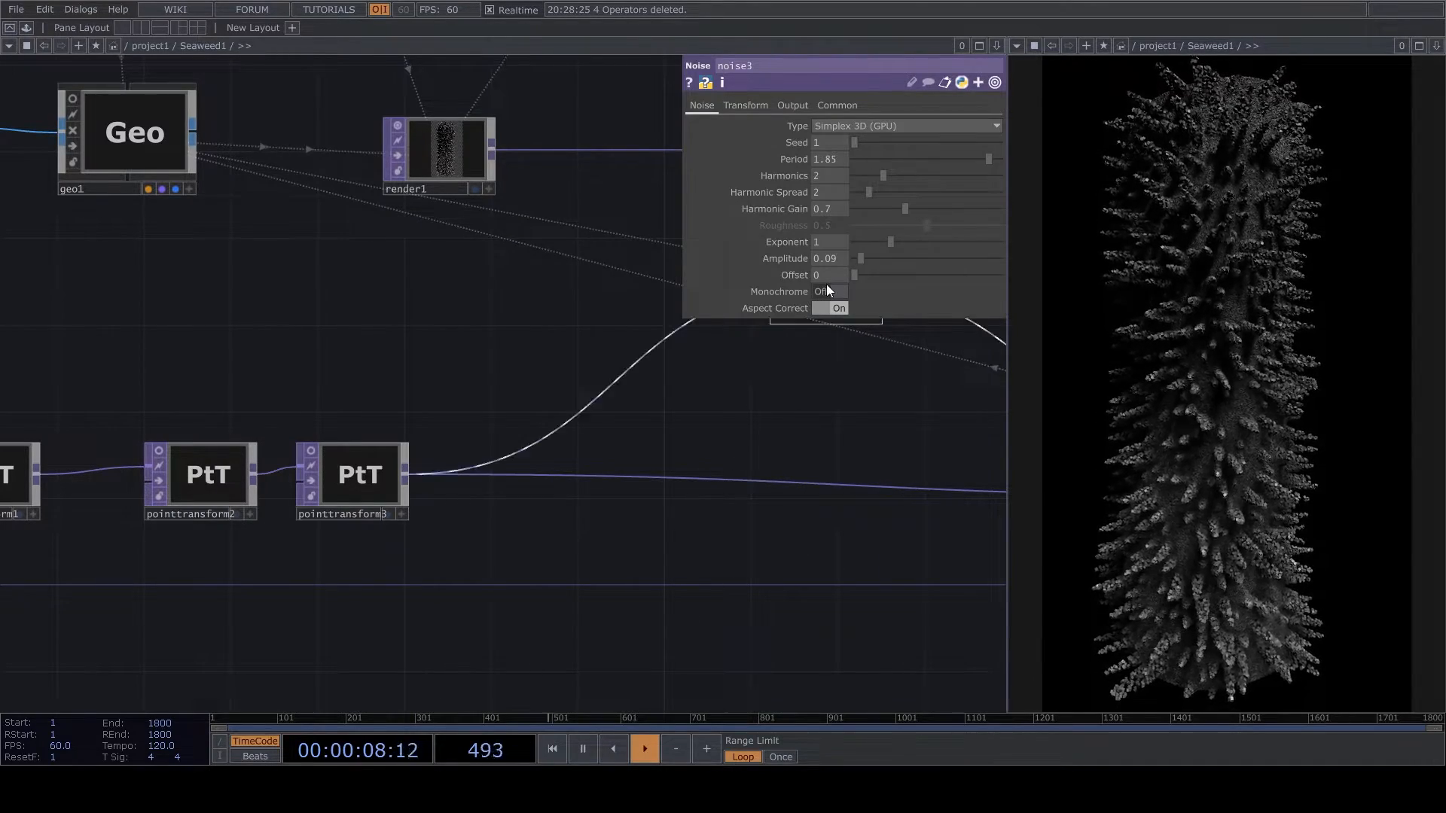
{"action": "left_click", "coordinate": [889, 500]}
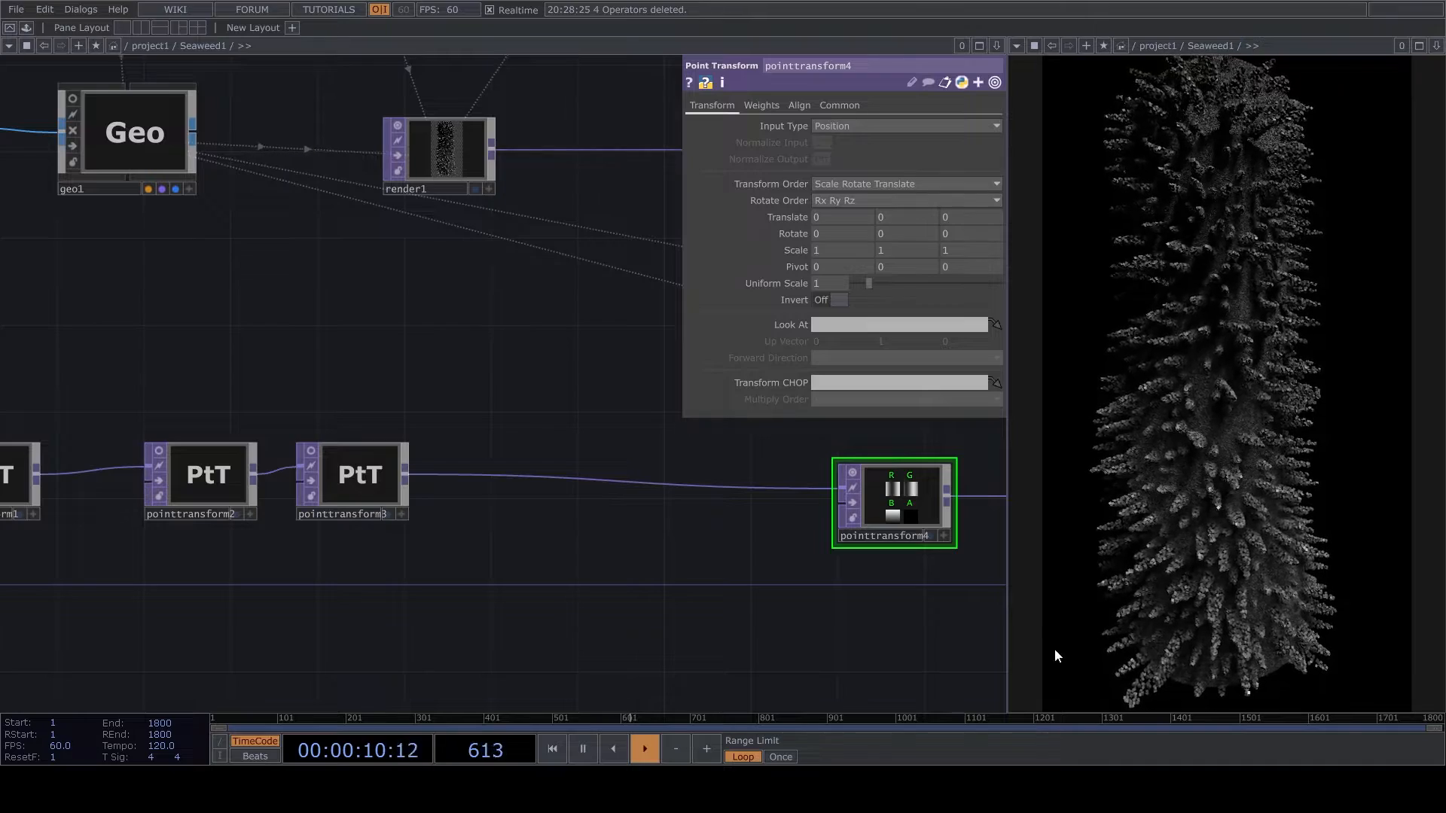
{"action": "left_click", "coordinate": [853, 473]}
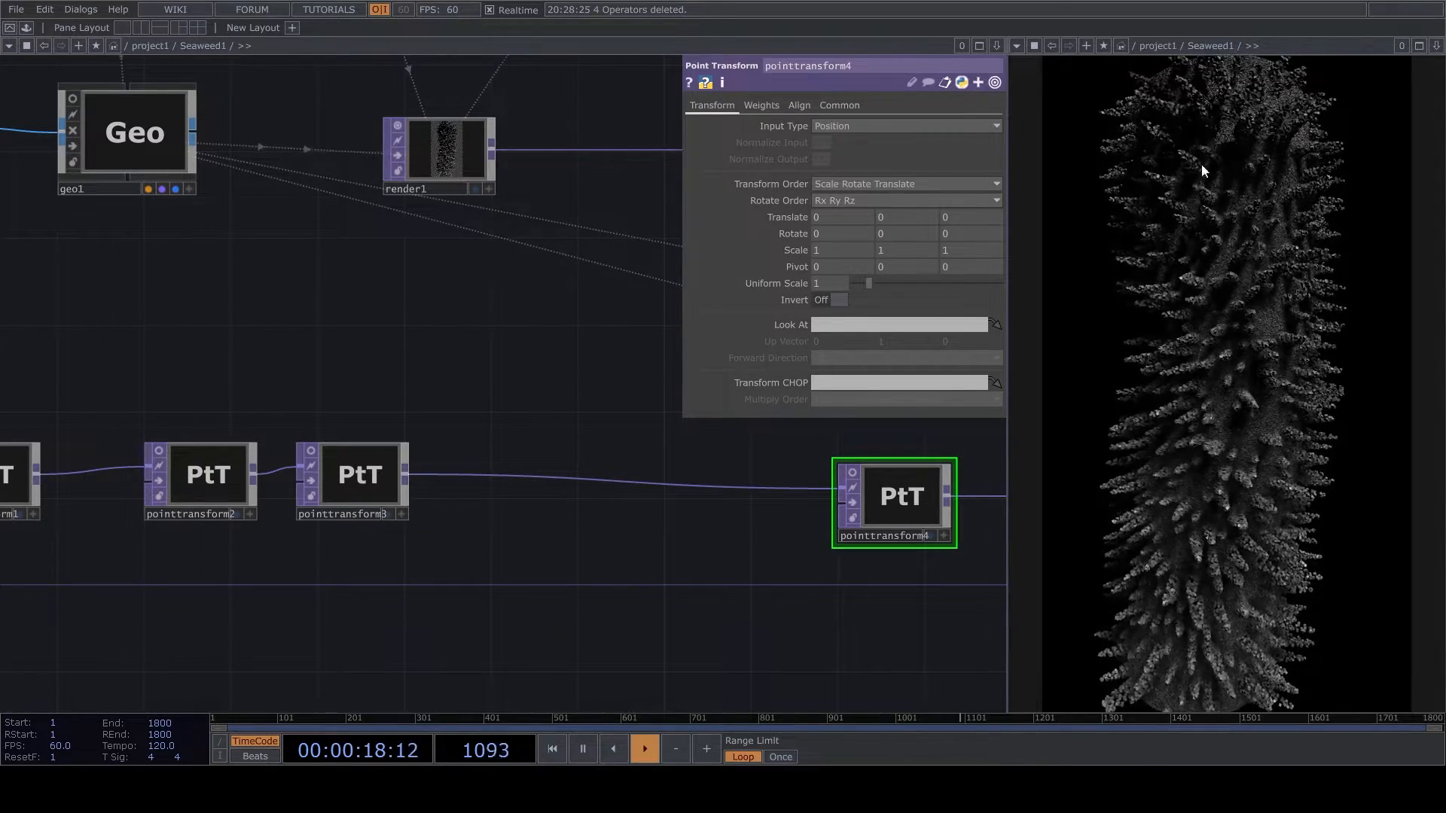
- Branch a Reorder off pointtransform3 and set its Output Red channel to Blue
{"action": "left_click_drag", "start_coordinate": [407, 471], "coordinate": [517, 626]}
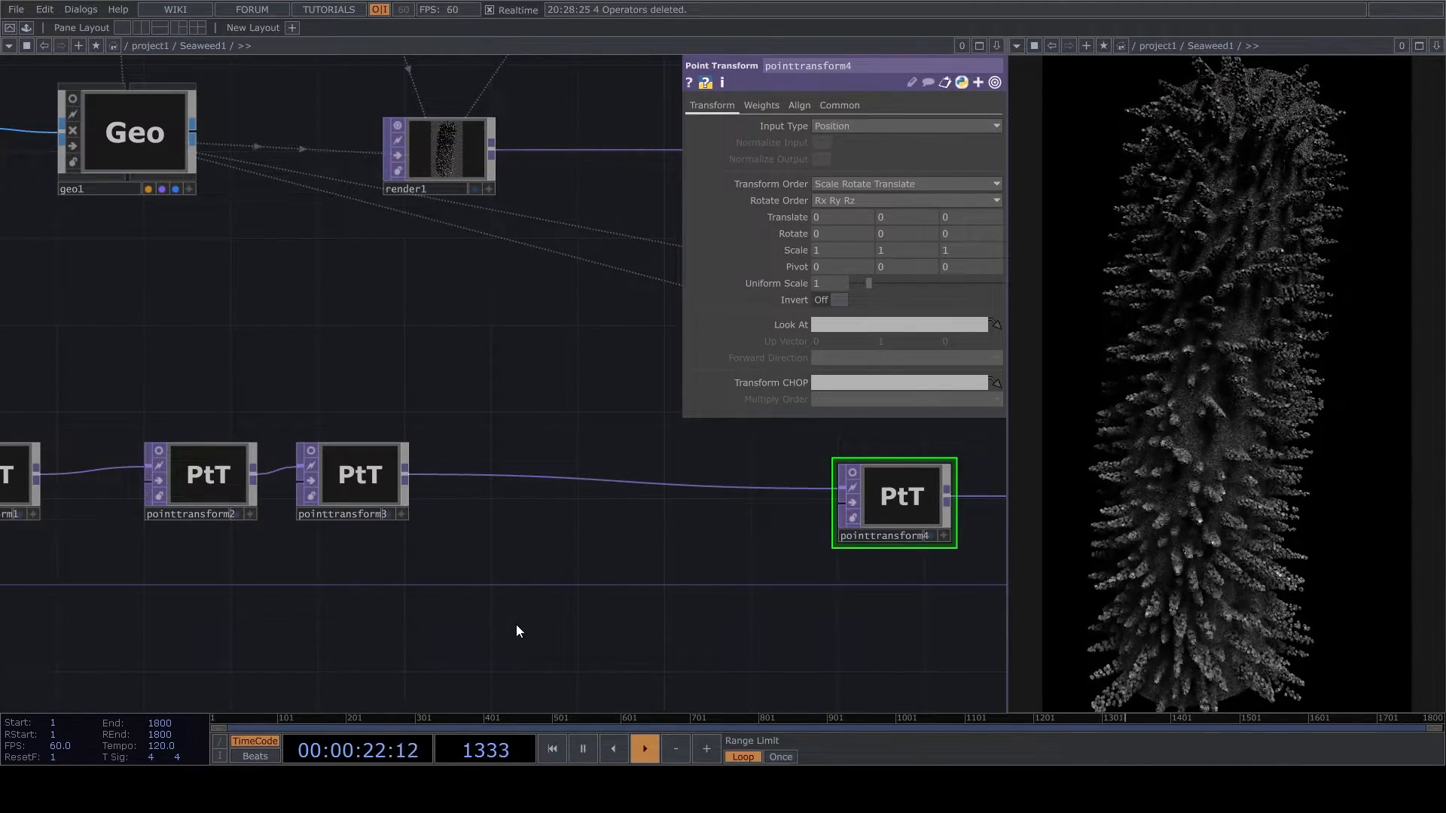
{"action": "left_click", "coordinate": [545, 553]}
{"action": "left_click", "coordinate": [547, 592]}
{"action": "scroll", "coordinate": [567, 585], "scroll_direction": "up", "scroll_amount": 5}
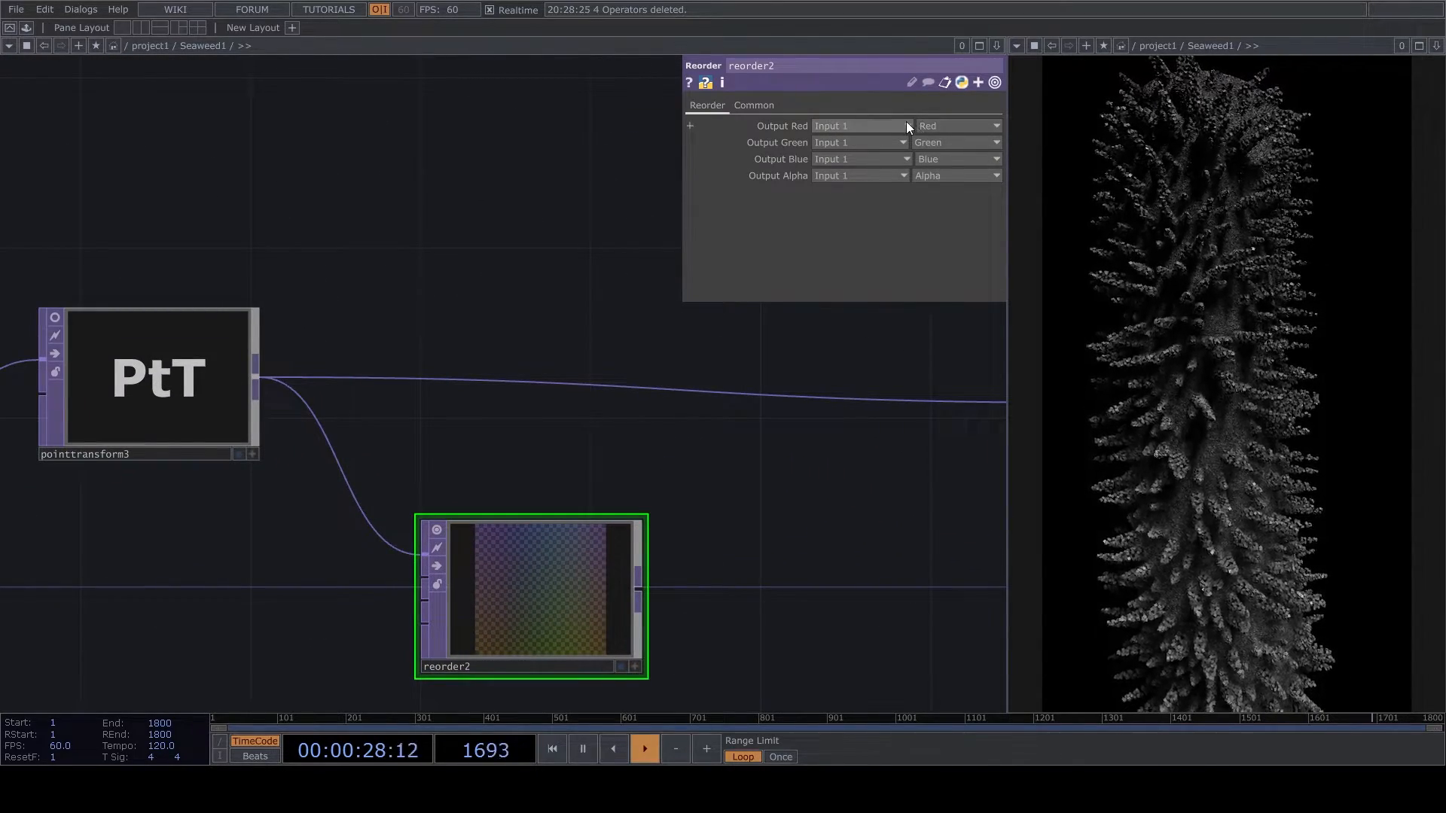
{"action": "left_click", "coordinate": [941, 143]}
{"action": "left_click", "coordinate": [937, 188]}
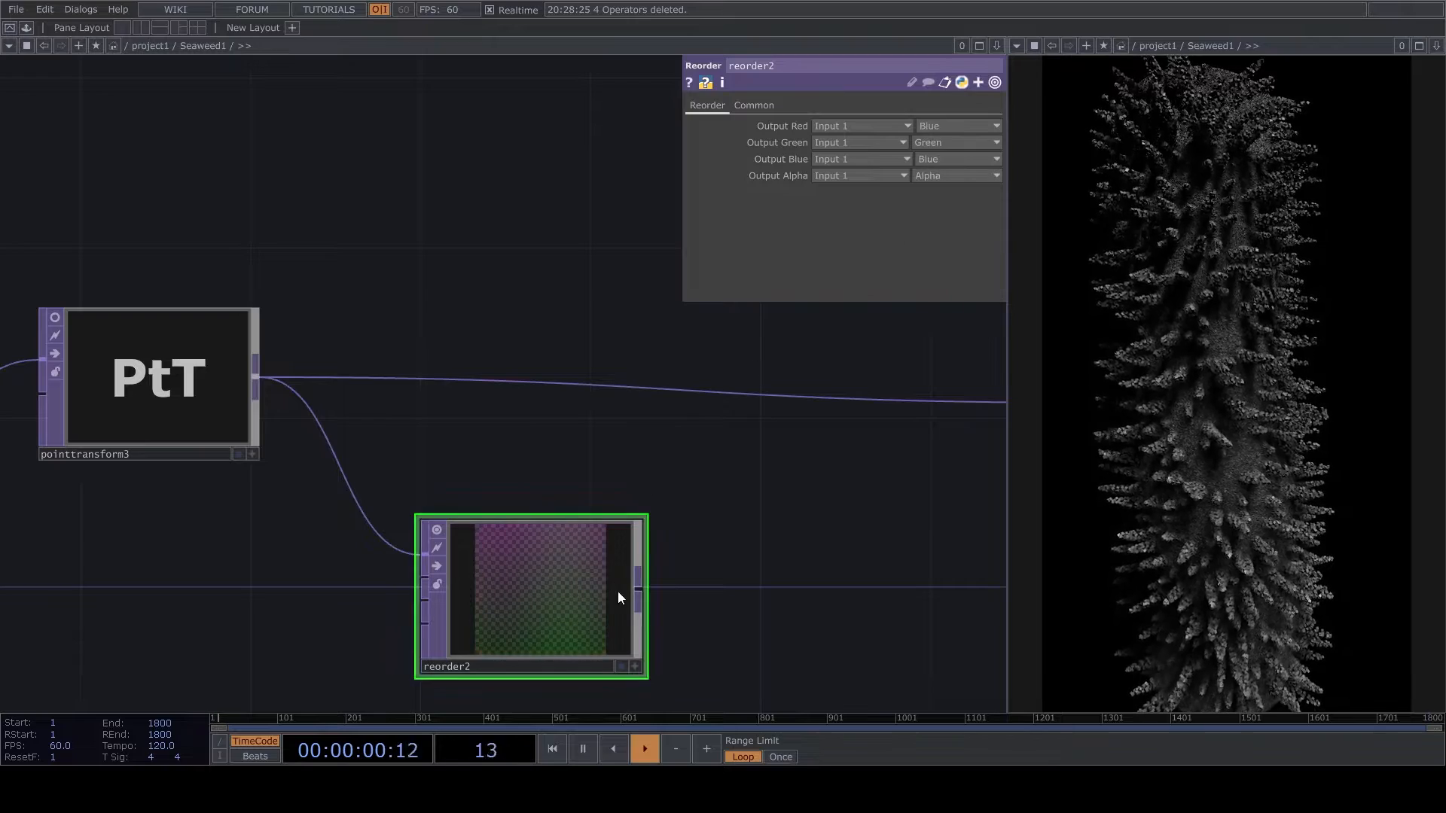
- Set reorder2's pixel format to 32-bit float (Mono) and deactivate its viewer
{"action": "left_click", "coordinate": [761, 110]}
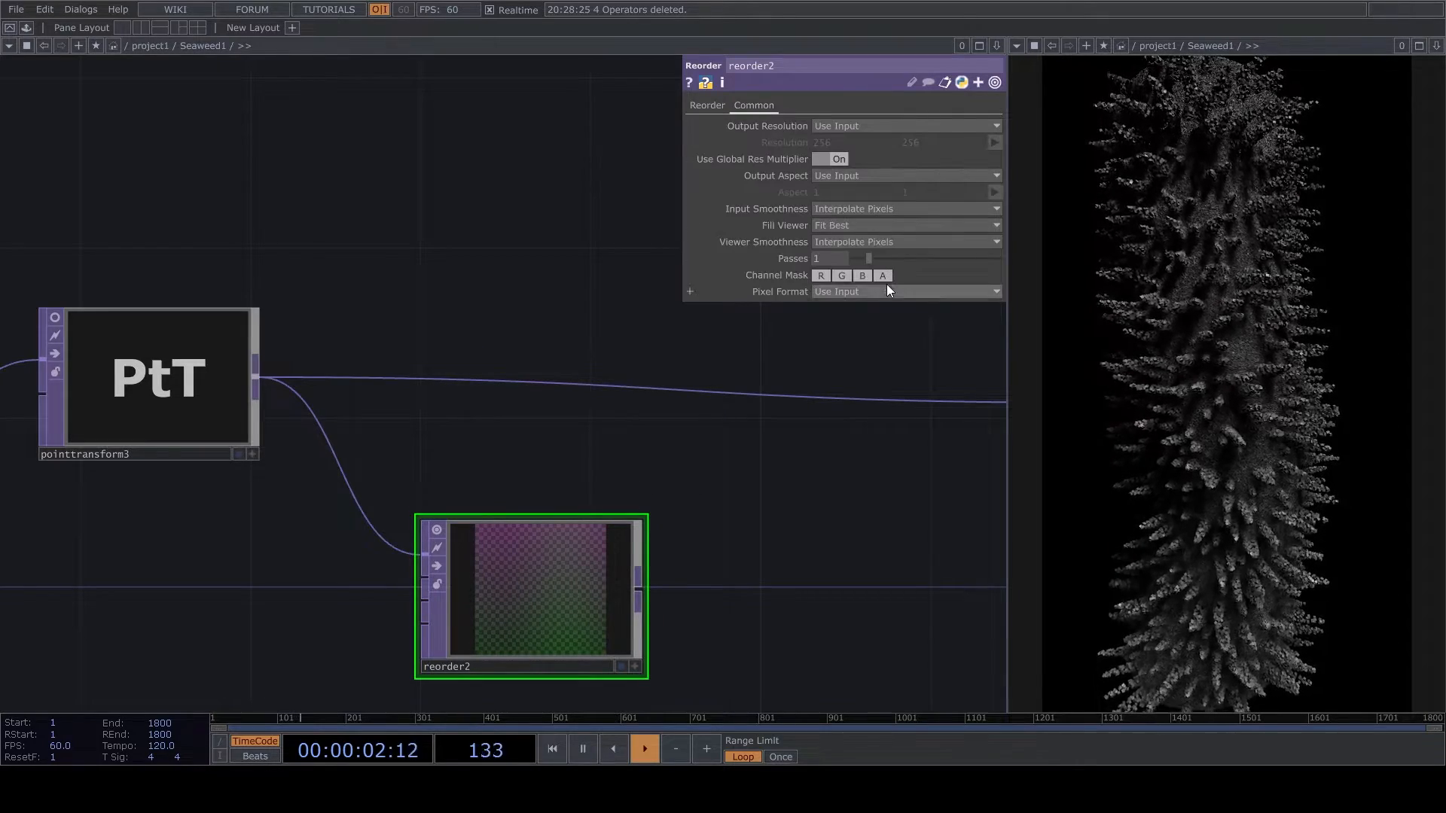
{"action": "left_click", "coordinate": [896, 294]}
{"action": "left_click", "coordinate": [862, 482]}
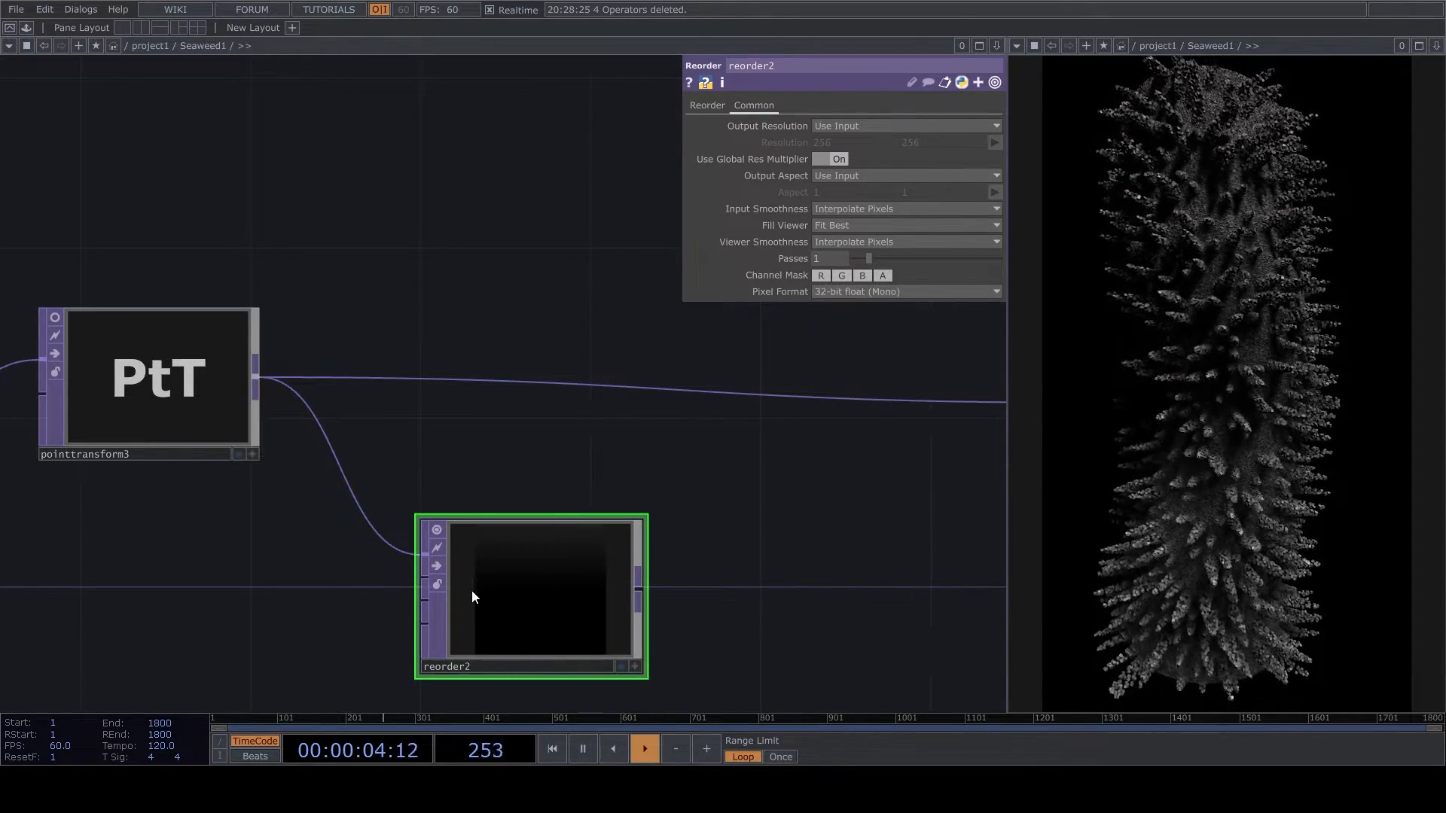
{"action": "left_click", "coordinate": [437, 529]}
{"action": "left_click_drag", "start_coordinate": [767, 558], "coordinate": [676, 471]}
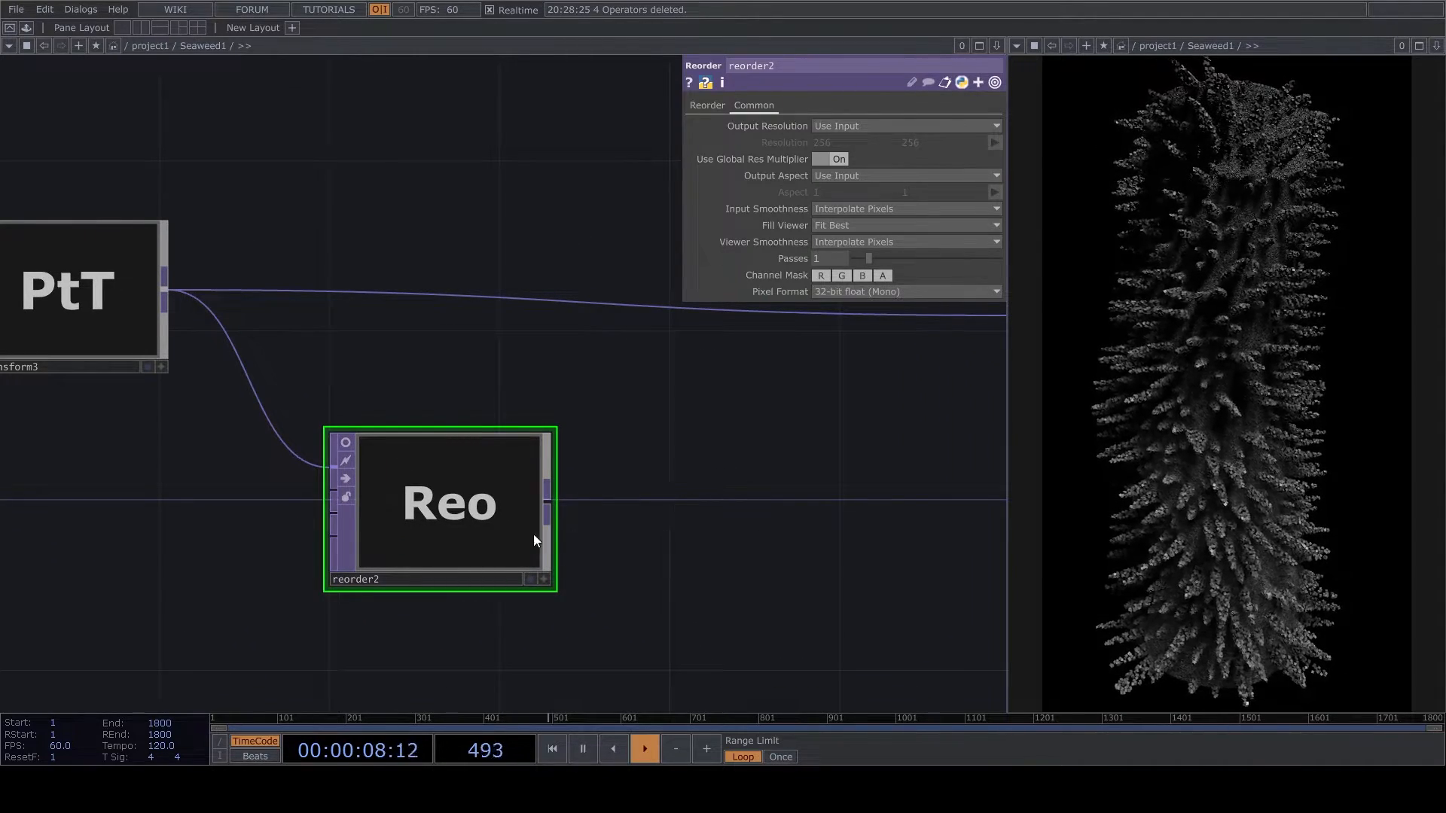
- Add a Limit after reorder2 with Normalize on, move both operators lower, and deactivate the Limit's viewer
{"action": "left_click", "coordinate": [496, 551]}
{"action": "left_click", "coordinate": [694, 510]}
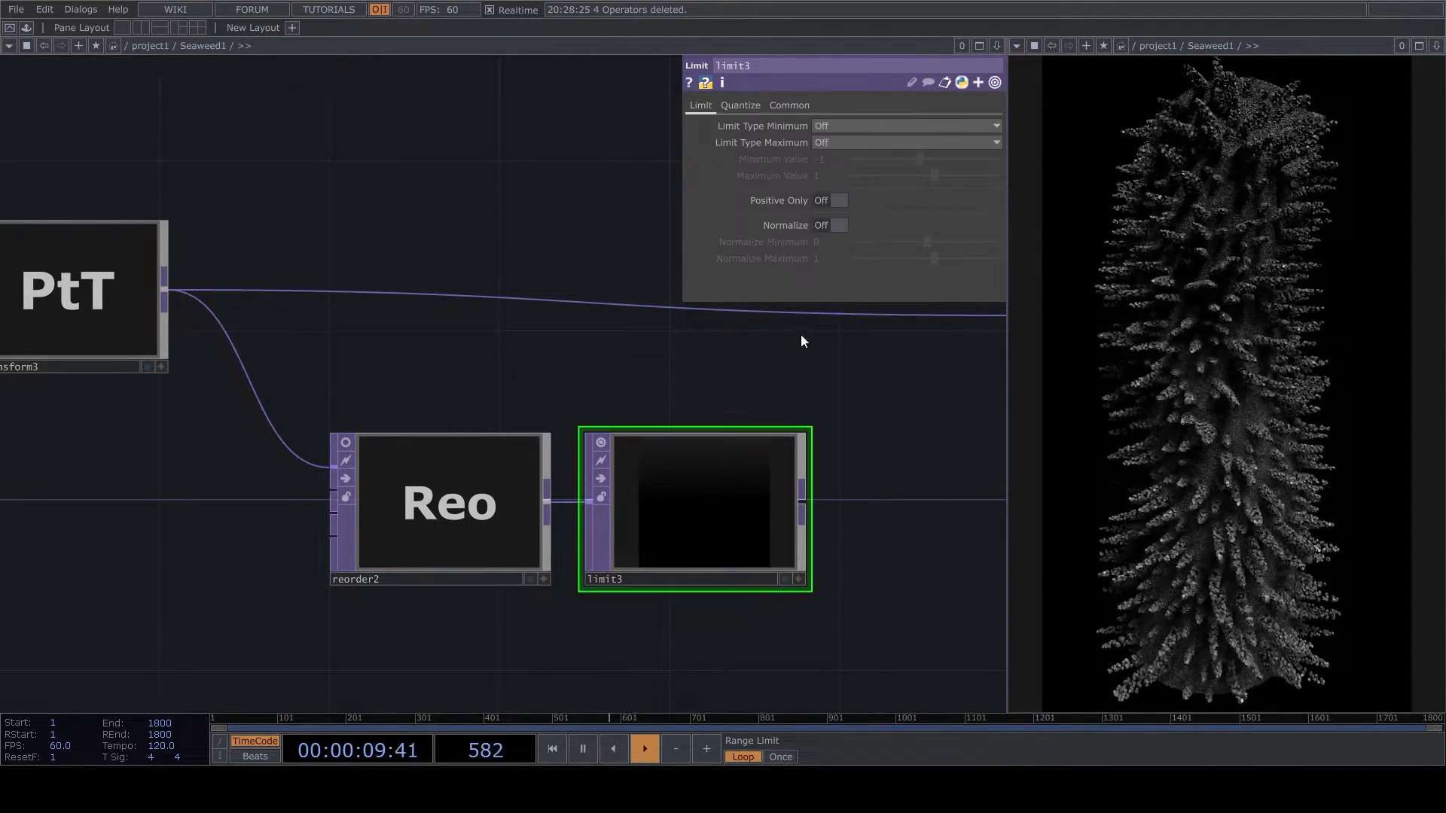
{"action": "left_click", "coordinate": [825, 225]}
{"action": "right_click_drag", "start_coordinate": [403, 650], "coordinate": [627, 530]}
{"action": "left_click_drag", "start_coordinate": [710, 502], "coordinate": [667, 588]}
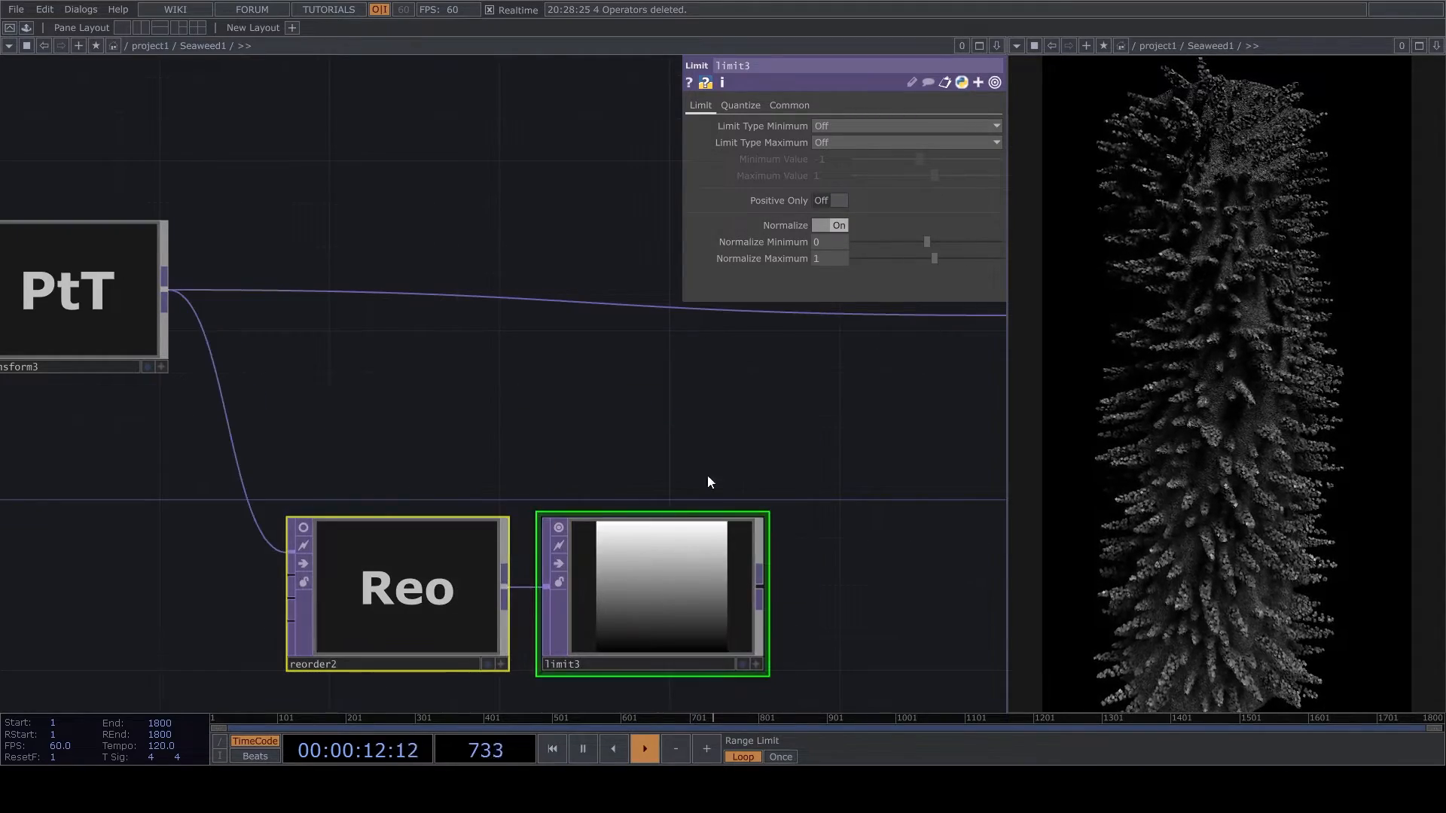
{"action": "left_click", "coordinate": [559, 527]}
- Connect limit3's output to the second input of pointtransform4
{"action": "left_click_drag", "start_coordinate": [787, 475], "coordinate": [427, 523]}
{"action": "scroll", "coordinate": [426, 522], "scroll_direction": "down", "scroll_amount": 4}
{"action": "scroll", "coordinate": [567, 468], "scroll_direction": "up", "scroll_amount": 4}
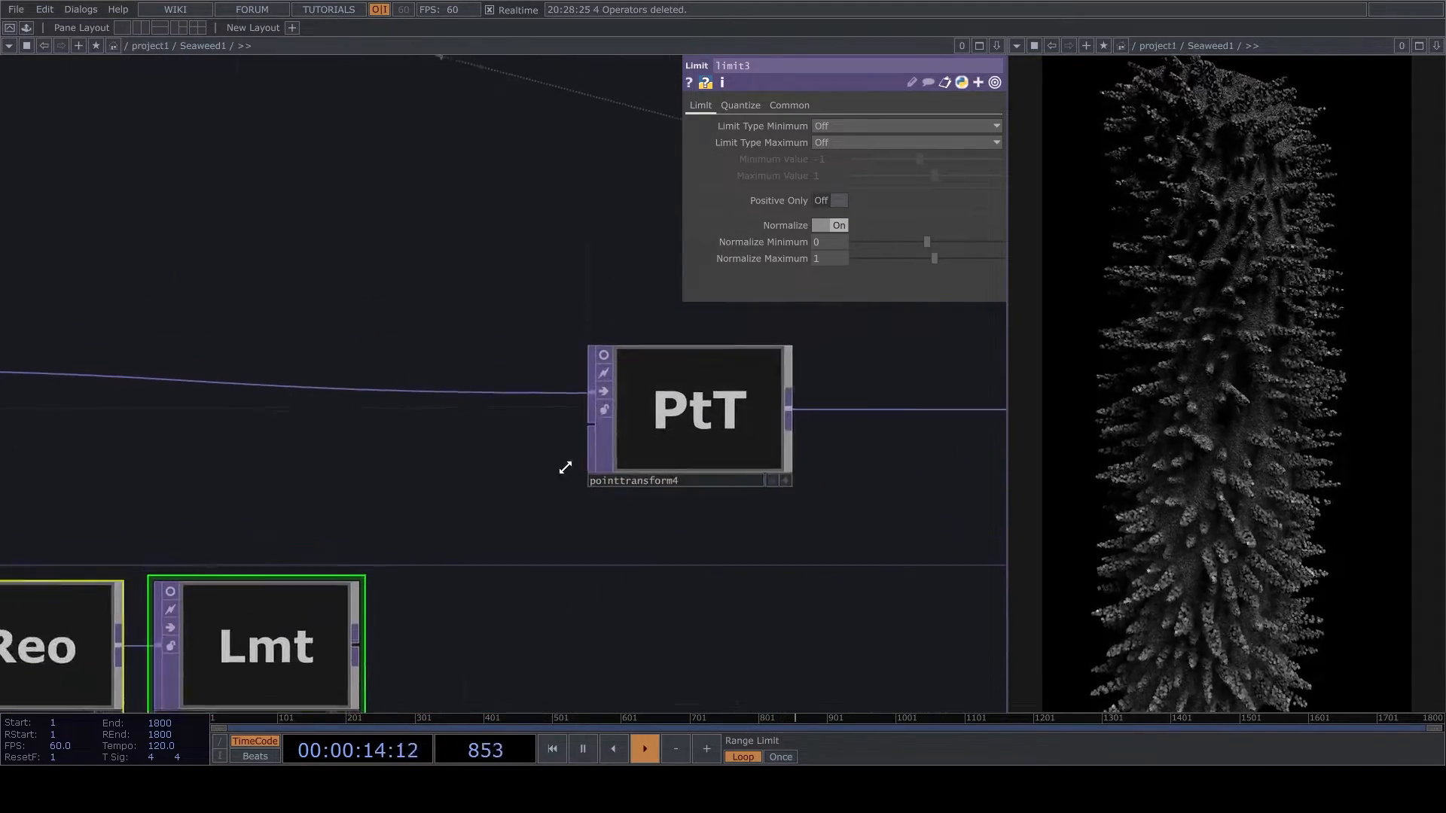
{"action": "left_click_drag", "start_coordinate": [591, 418], "coordinate": [472, 590]}
{"action": "left_click_drag", "start_coordinate": [544, 510], "coordinate": [615, 515]}
{"action": "left_click_drag", "start_coordinate": [660, 437], "coordinate": [422, 666]}
- Set the weight channel of pointtransform4 to Red
{"action": "left_click", "coordinate": [836, 392]}
{"action": "left_click", "coordinate": [799, 106]}
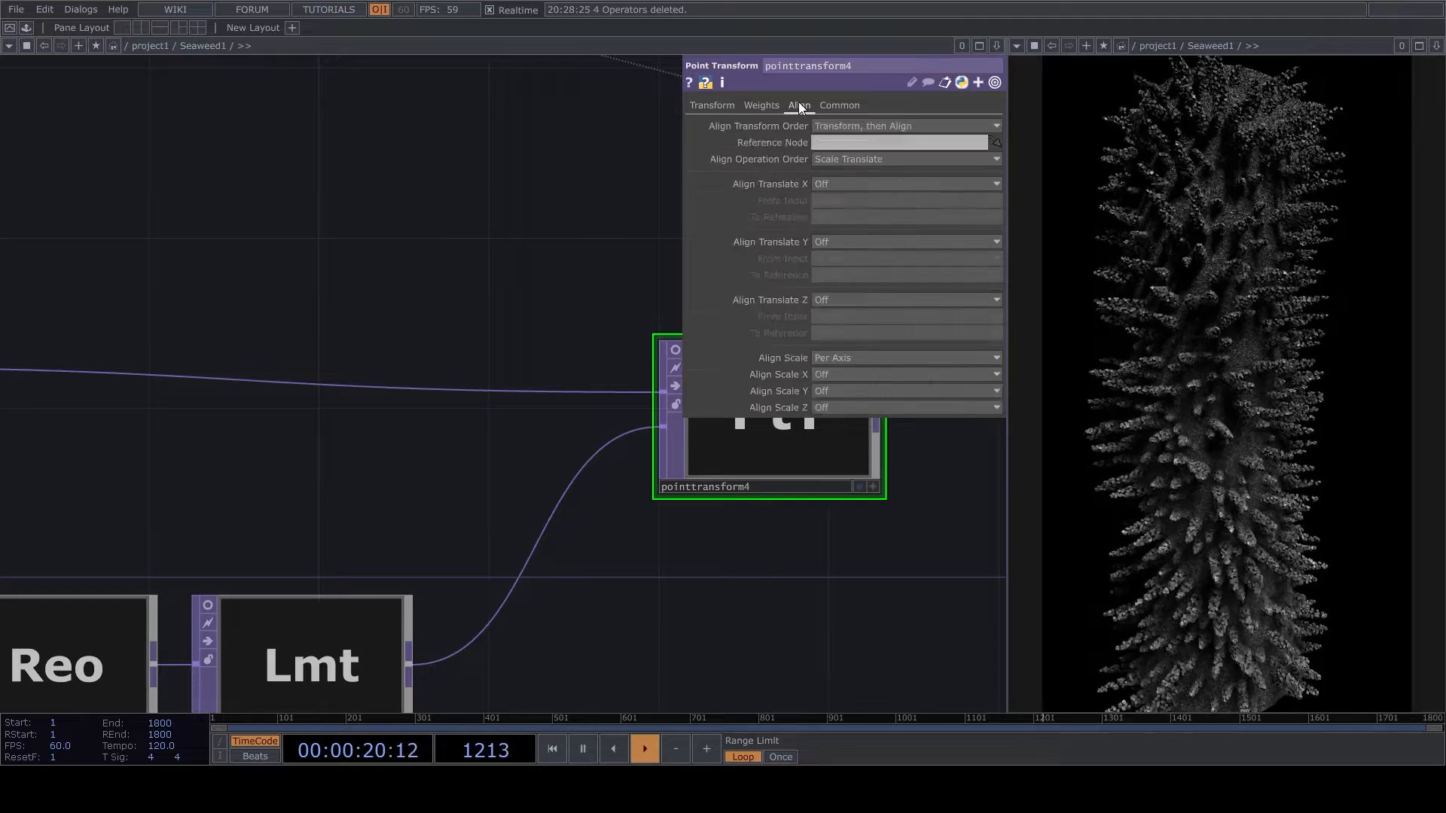
{"action": "left_click", "coordinate": [764, 105]}
{"action": "left_click", "coordinate": [875, 125]}
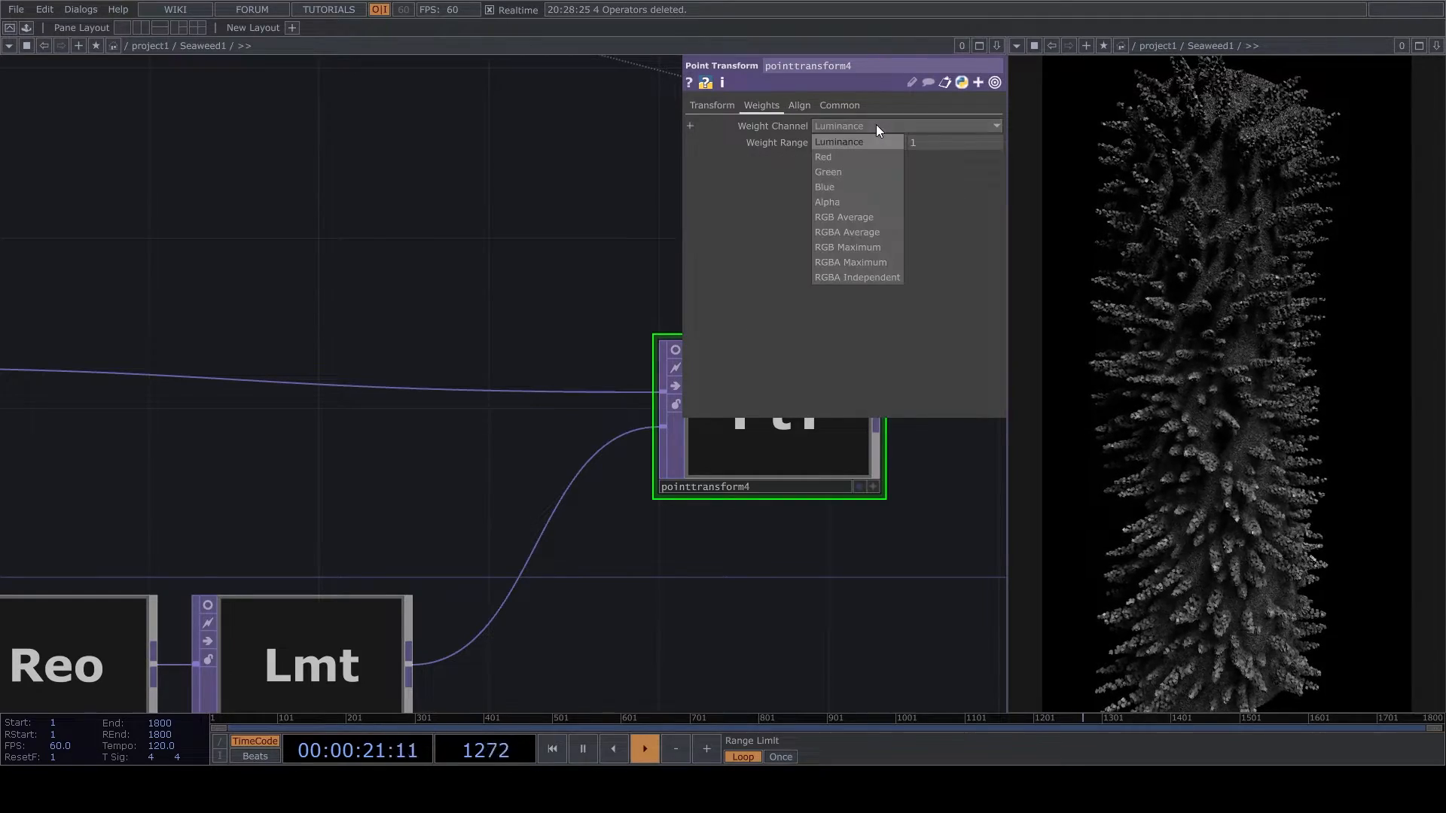
{"action": "left_click", "coordinate": [845, 153]}
- Set the X and Y scale of pointtransform4 to 0, leaving the Z scale at 1
{"action": "left_click", "coordinate": [722, 106]}
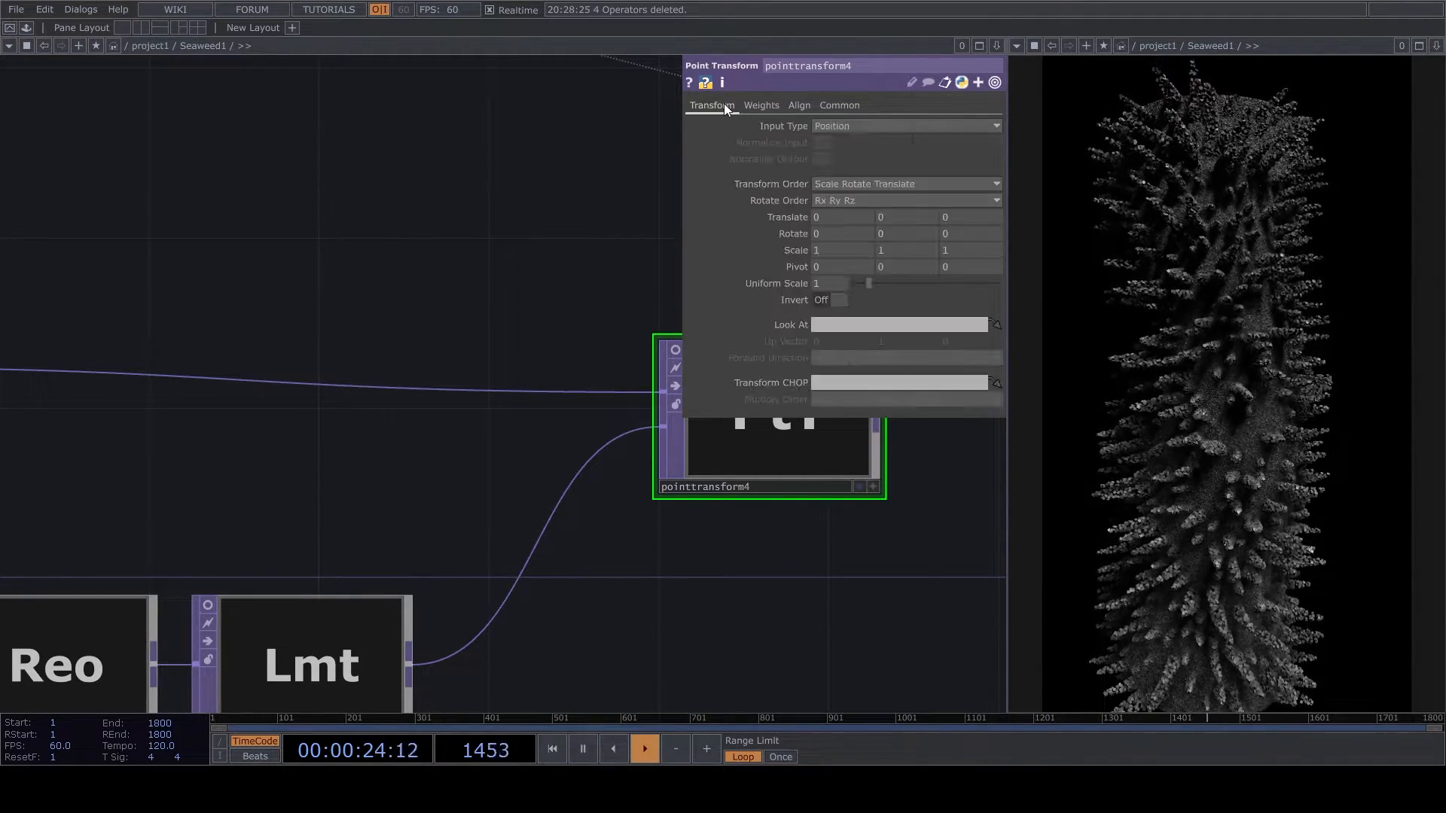
{"action": "left_click_drag", "start_coordinate": [831, 253], "coordinate": [625, 298]}
{"action": "type", "text": "0"}
{"action": "left_click_drag", "start_coordinate": [888, 248], "coordinate": [699, 345]}
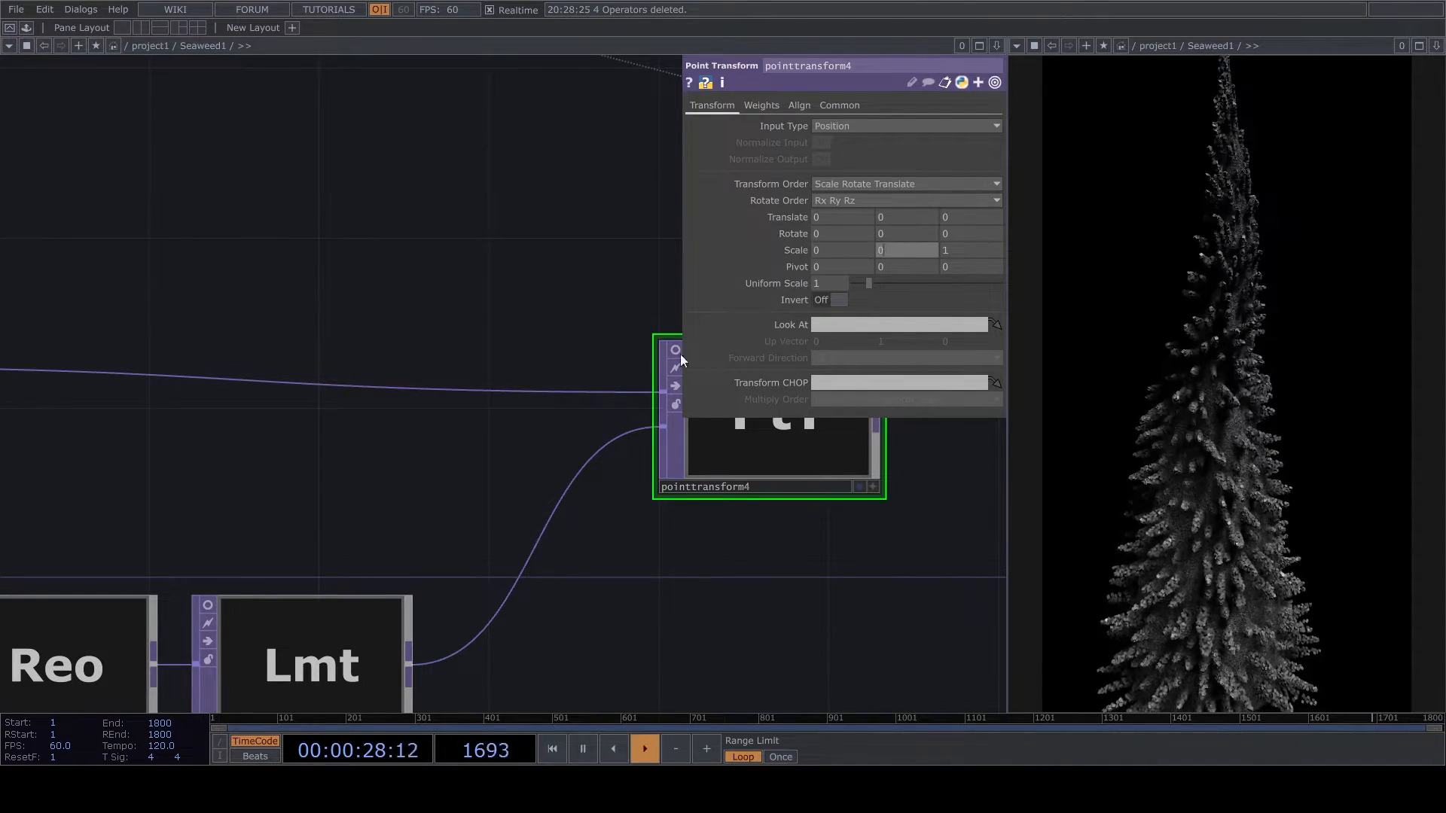
{"action": "type", "text": "0"}
{"action": "left_click", "coordinate": [595, 264]}
- Move null2 away from noise3 and reduce noise3's amplitude to 0.03
{"action": "scroll", "coordinate": [856, 493], "scroll_direction": "down", "scroll_amount": 5}
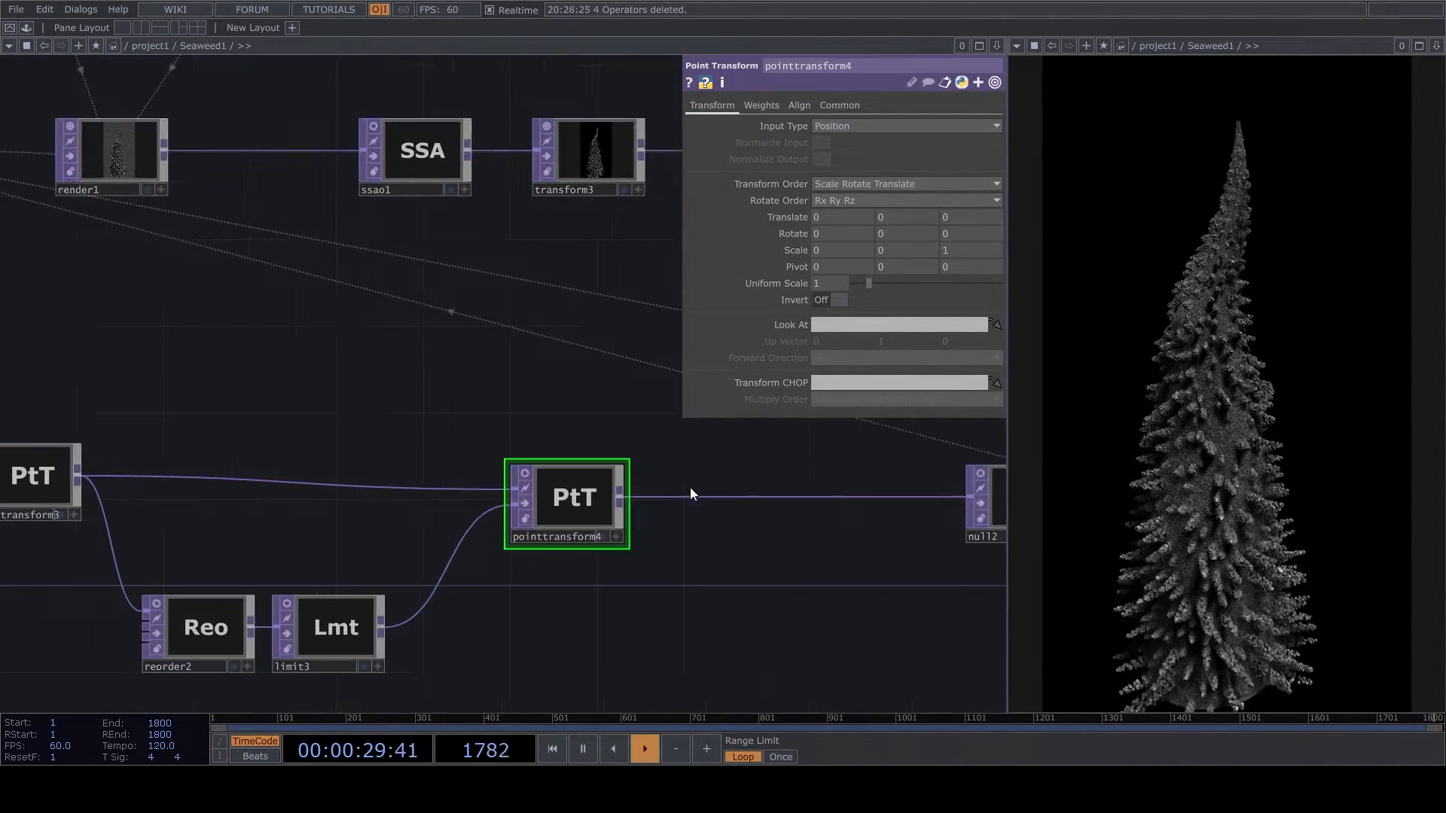
{"action": "left_click_drag", "start_coordinate": [866, 508], "coordinate": [580, 520]}
{"action": "scroll", "coordinate": [568, 561], "scroll_direction": "down", "scroll_amount": 2}
{"action": "scroll", "coordinate": [740, 499], "scroll_direction": "up", "scroll_amount": 2}
{"action": "left_click", "coordinate": [857, 522]}
{"action": "left_click_drag", "start_coordinate": [718, 500], "coordinate": [653, 522]}
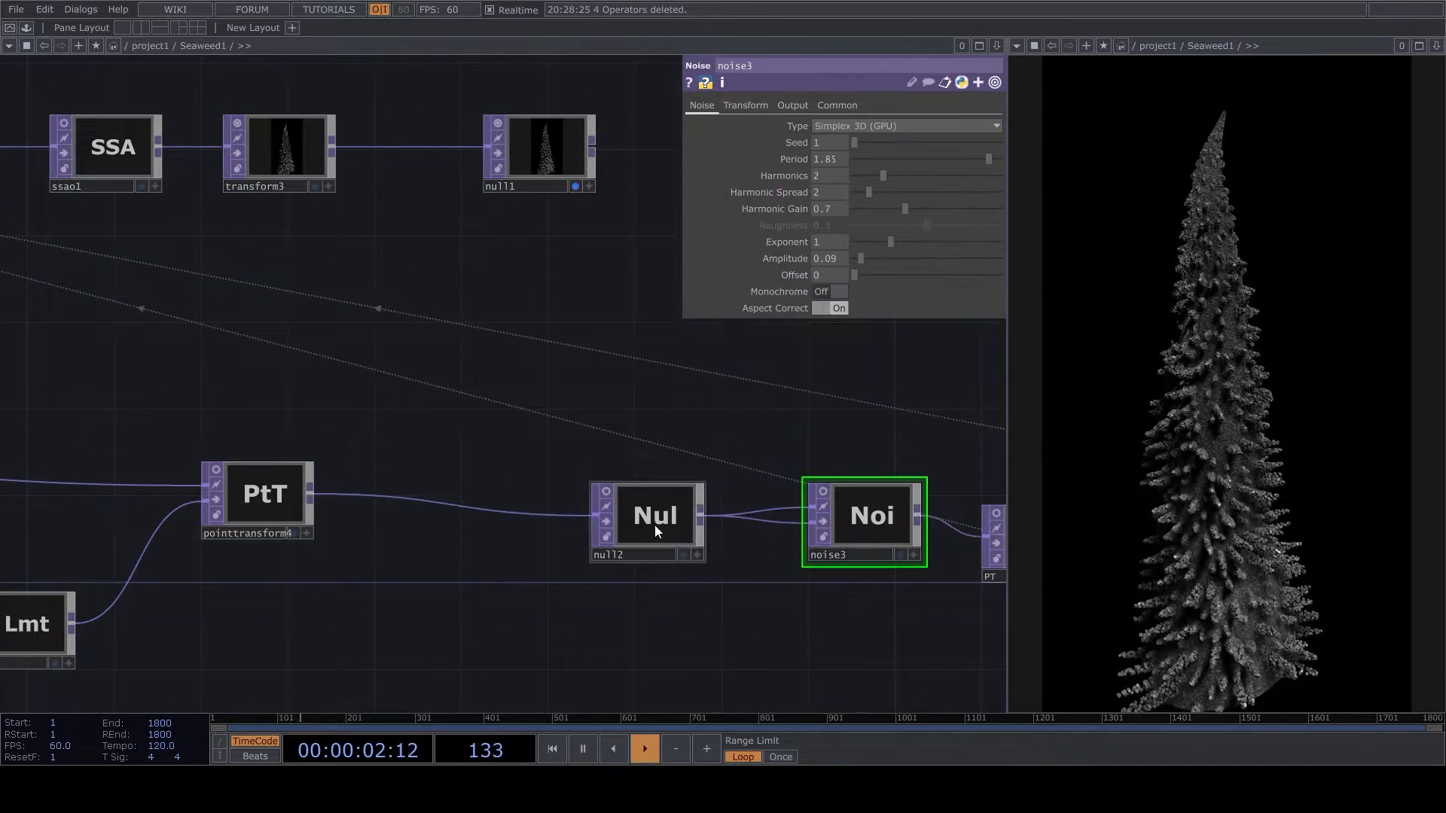
{"action": "left_click", "coordinate": [857, 260]}
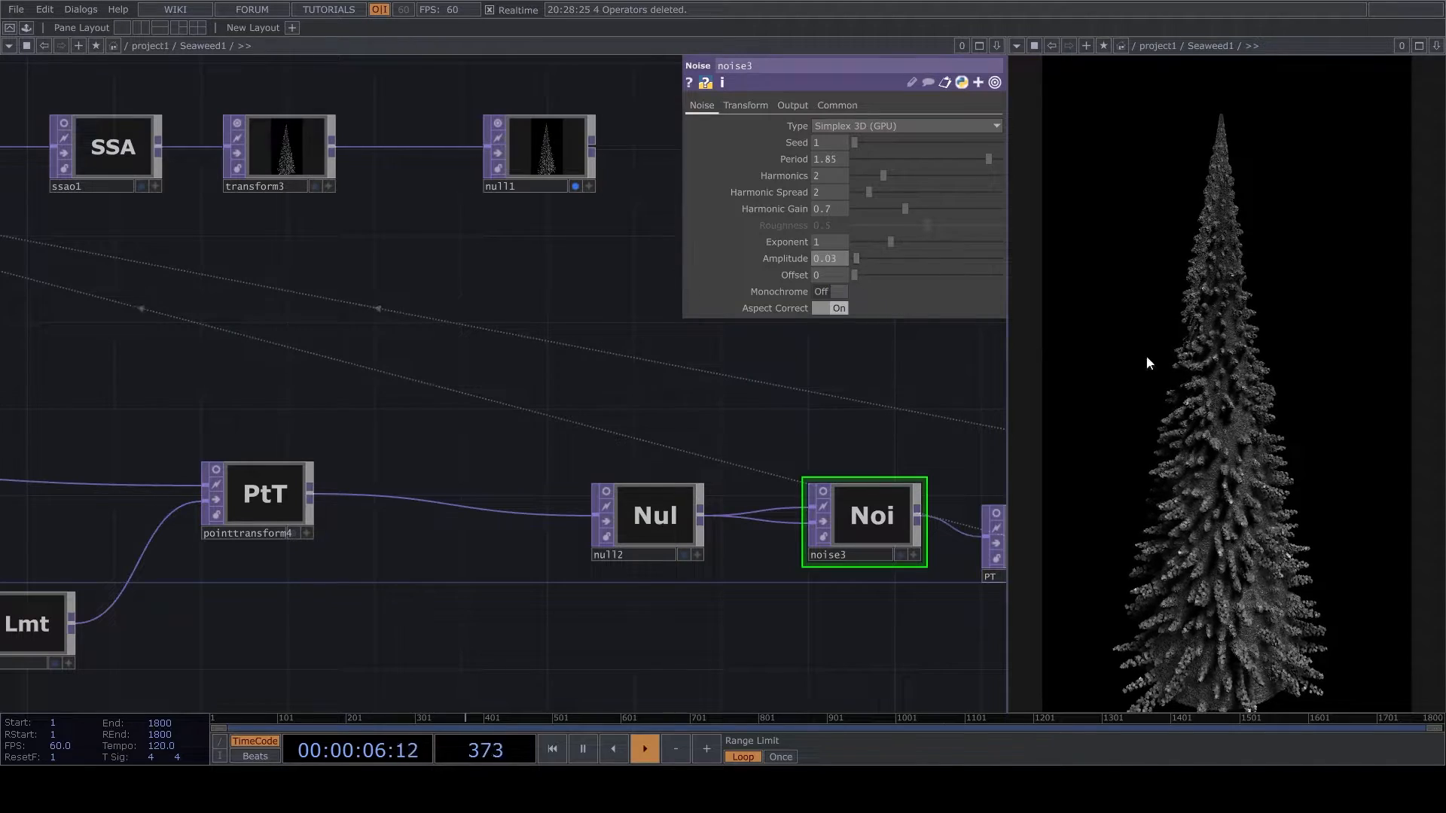
- Spread pointtransform4 and the reorder2–limit3 pair apart to make room on the wire between them
{"action": "scroll", "coordinate": [991, 462], "scroll_direction": "down", "scroll_amount": 3}
{"action": "scroll", "coordinate": [446, 574], "scroll_direction": "up", "scroll_amount": 3}
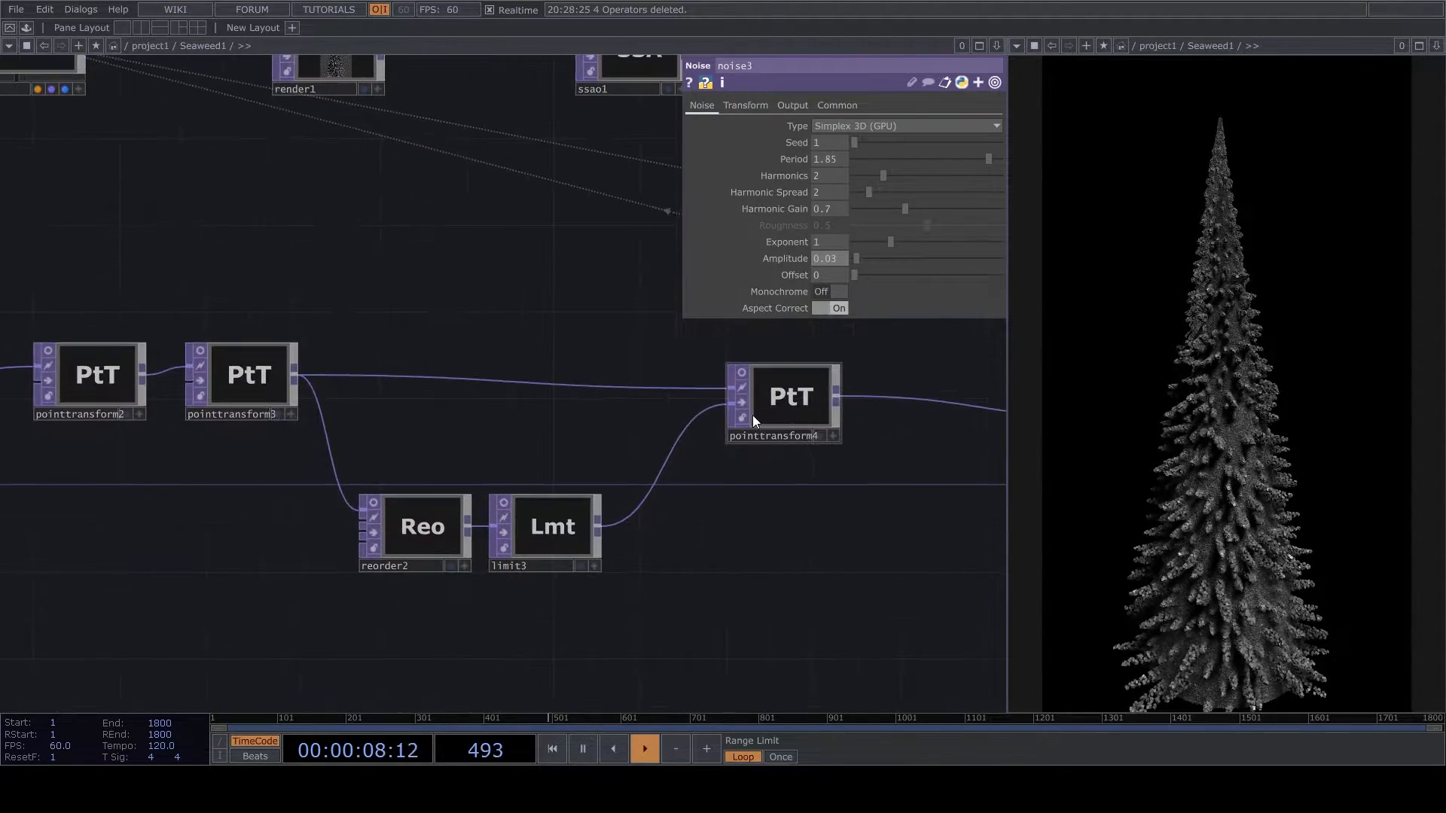
{"action": "left_click", "coordinate": [757, 412]}
{"action": "left_click_drag", "start_coordinate": [559, 605], "coordinate": [310, 670]}
{"action": "left_click_drag", "start_coordinate": [555, 621], "coordinate": [616, 631]}
{"action": "left_click_drag", "start_coordinate": [578, 467], "coordinate": [751, 468]}
{"action": "right_click_drag", "start_coordinate": [116, 615], "coordinate": [451, 637]}
{"action": "left_click_drag", "start_coordinate": [370, 610], "coordinate": [283, 632]}
- Insert a Function operator on the wire between limit3 and pointtransform4
{"action": "right_click", "coordinate": [443, 597]}
{"action": "left_click", "coordinate": [478, 581]}
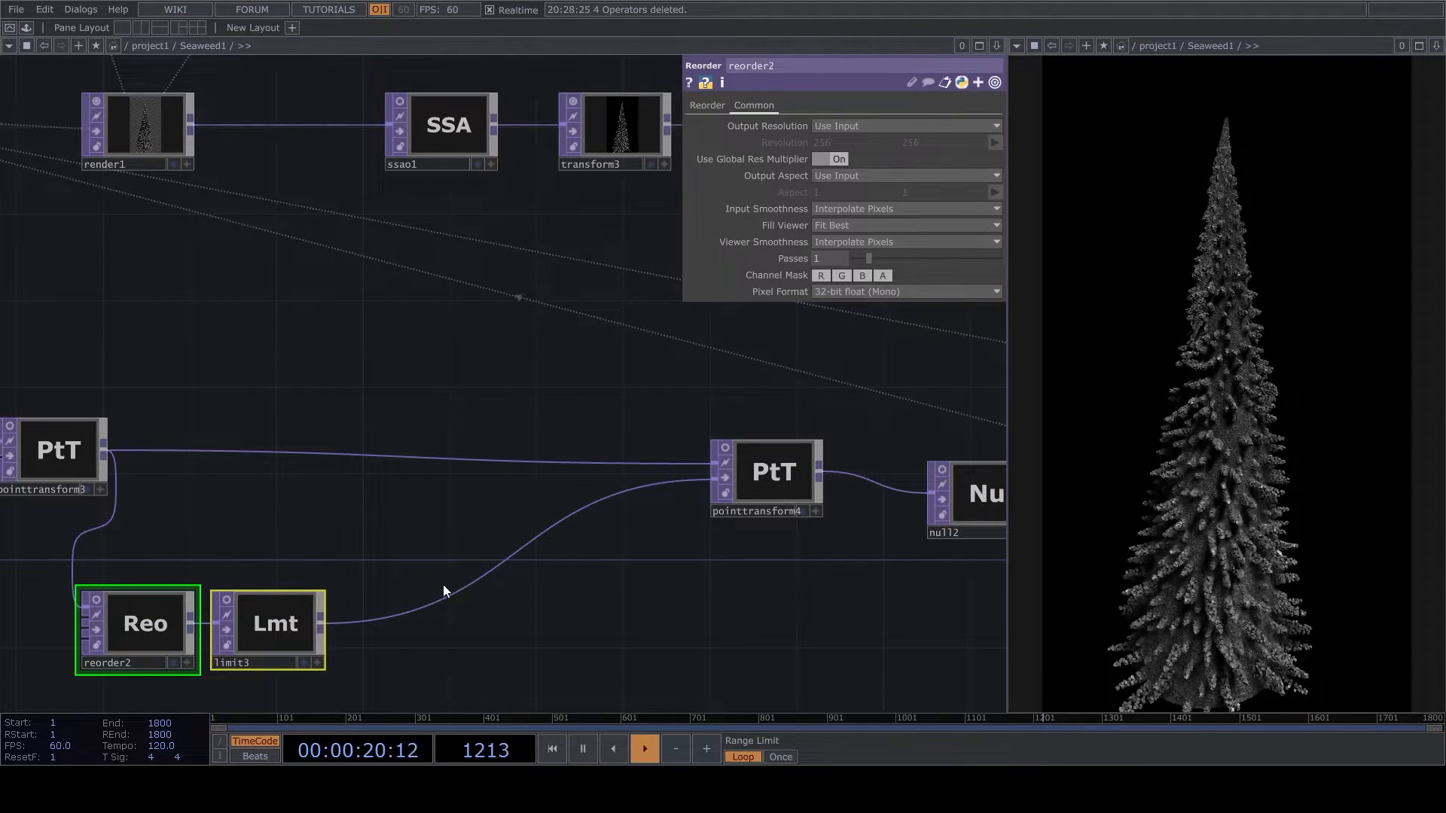
{"action": "left_click", "coordinate": [362, 405]}
{"action": "left_click", "coordinate": [529, 608]}
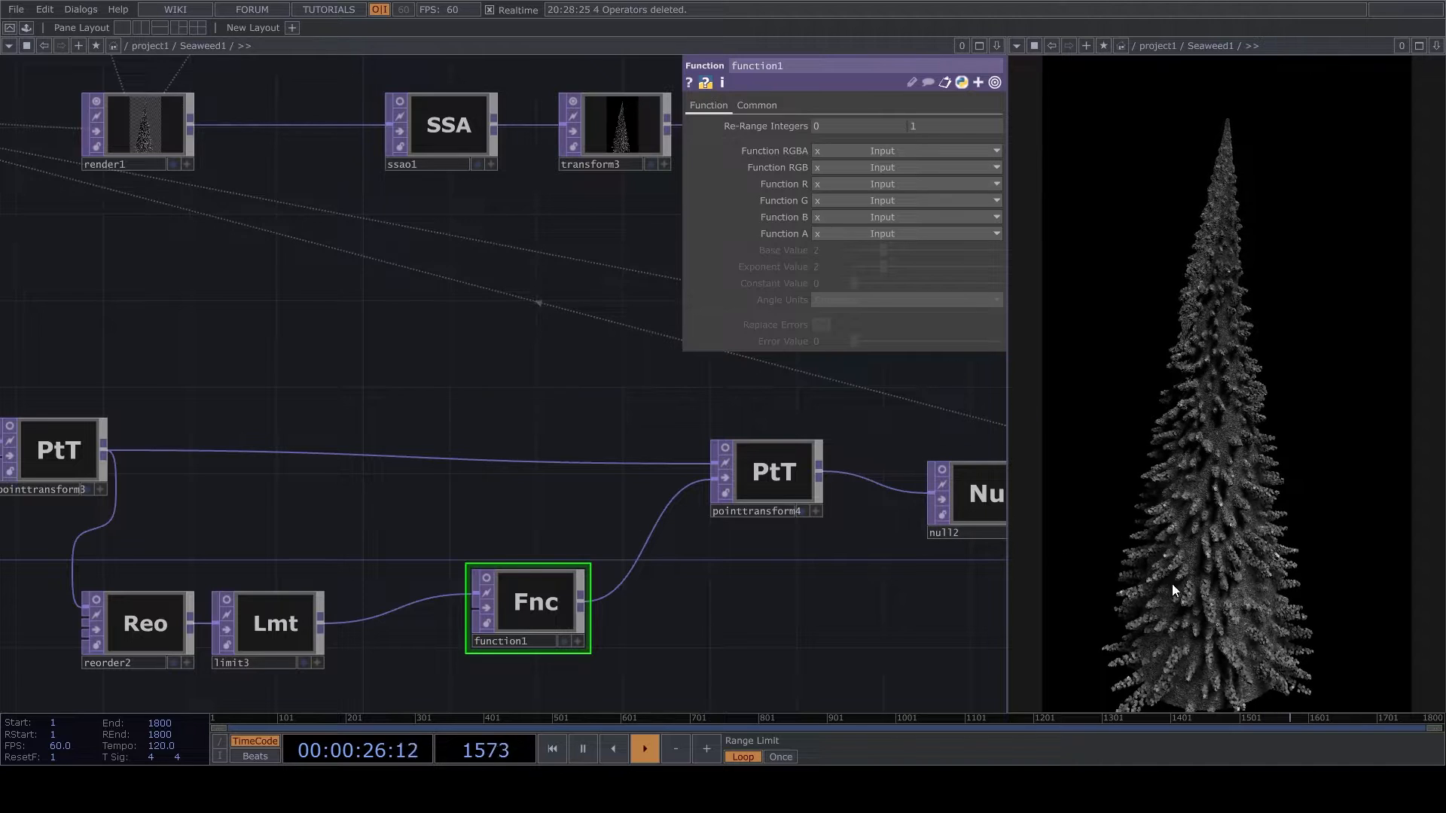
- Set function1's Function R to pow(x) Input1 ^ Exponent and raise its exponent value
{"action": "left_click", "coordinate": [833, 182]}
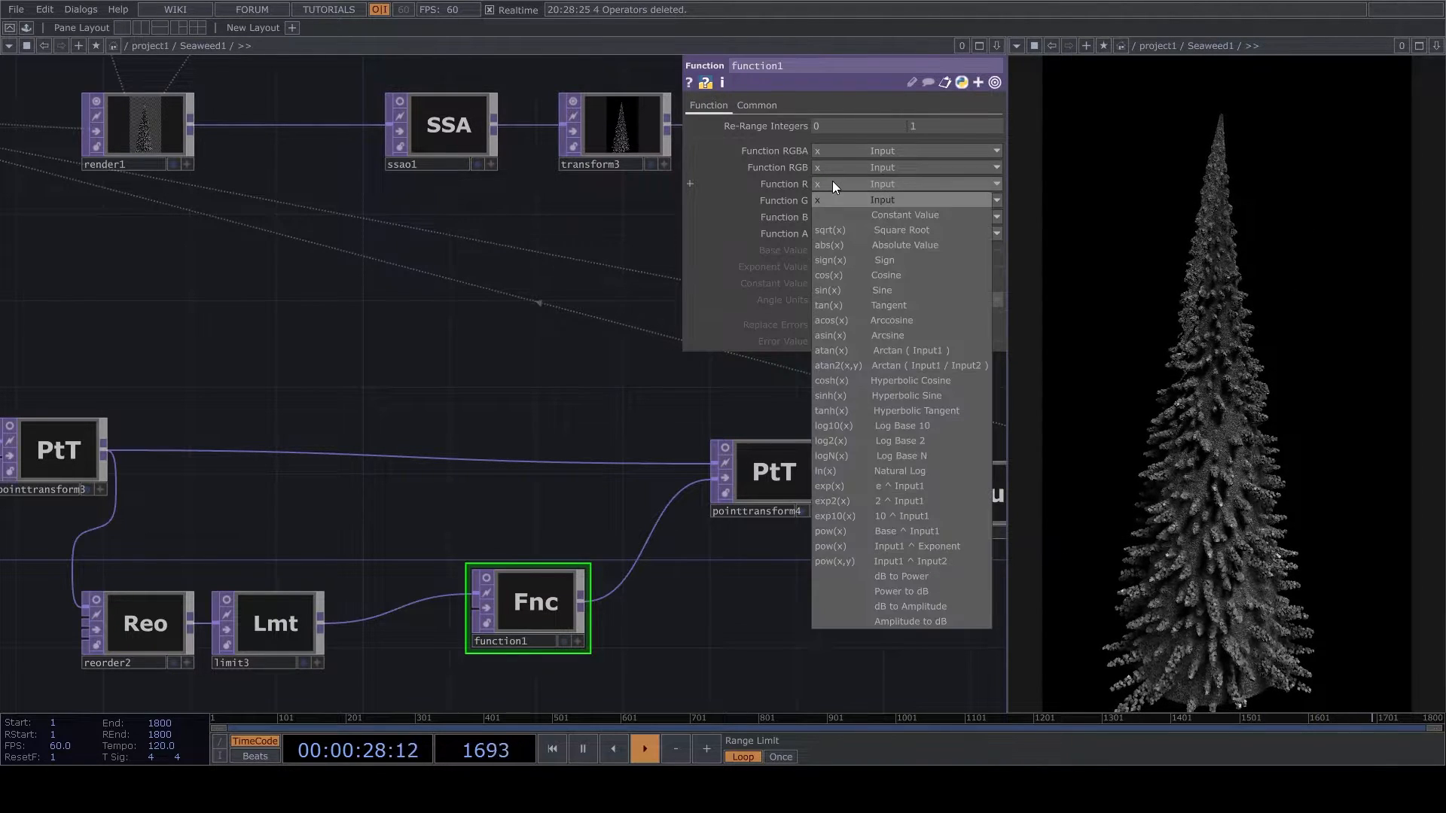
{"action": "left_click", "coordinate": [911, 549]}
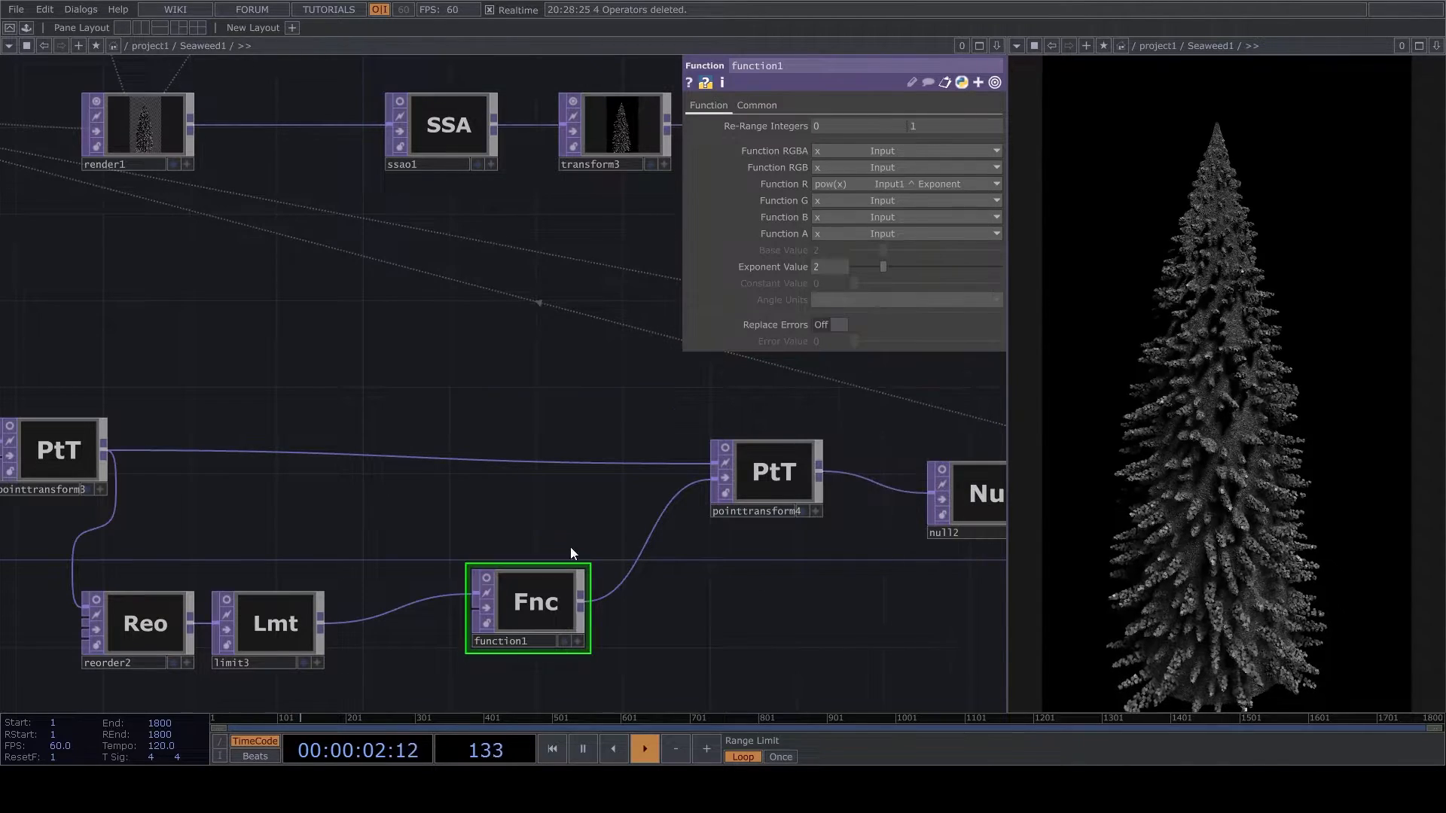
{"action": "left_click_drag", "start_coordinate": [884, 264], "coordinate": [1001, 280]}
{"action": "middle_click_drag", "start_coordinate": [840, 264], "coordinate": [871, 286]}
- Try a period of 0.06 on noise2 and undo the change
{"action": "scroll", "coordinate": [347, 576], "scroll_direction": "down", "scroll_amount": 1}
{"action": "scroll", "coordinate": [347, 575], "scroll_direction": "down", "scroll_amount": 5}
{"action": "left_click_drag", "start_coordinate": [511, 446], "coordinate": [983, 317]}
{"action": "scroll", "coordinate": [262, 586], "scroll_direction": "up", "scroll_amount": 4}
{"action": "left_click_drag", "start_coordinate": [263, 586], "coordinate": [727, 483]}
{"action": "scroll", "coordinate": [417, 359], "scroll_direction": "up", "scroll_amount": 2}
{"action": "left_click", "coordinate": [583, 390]}
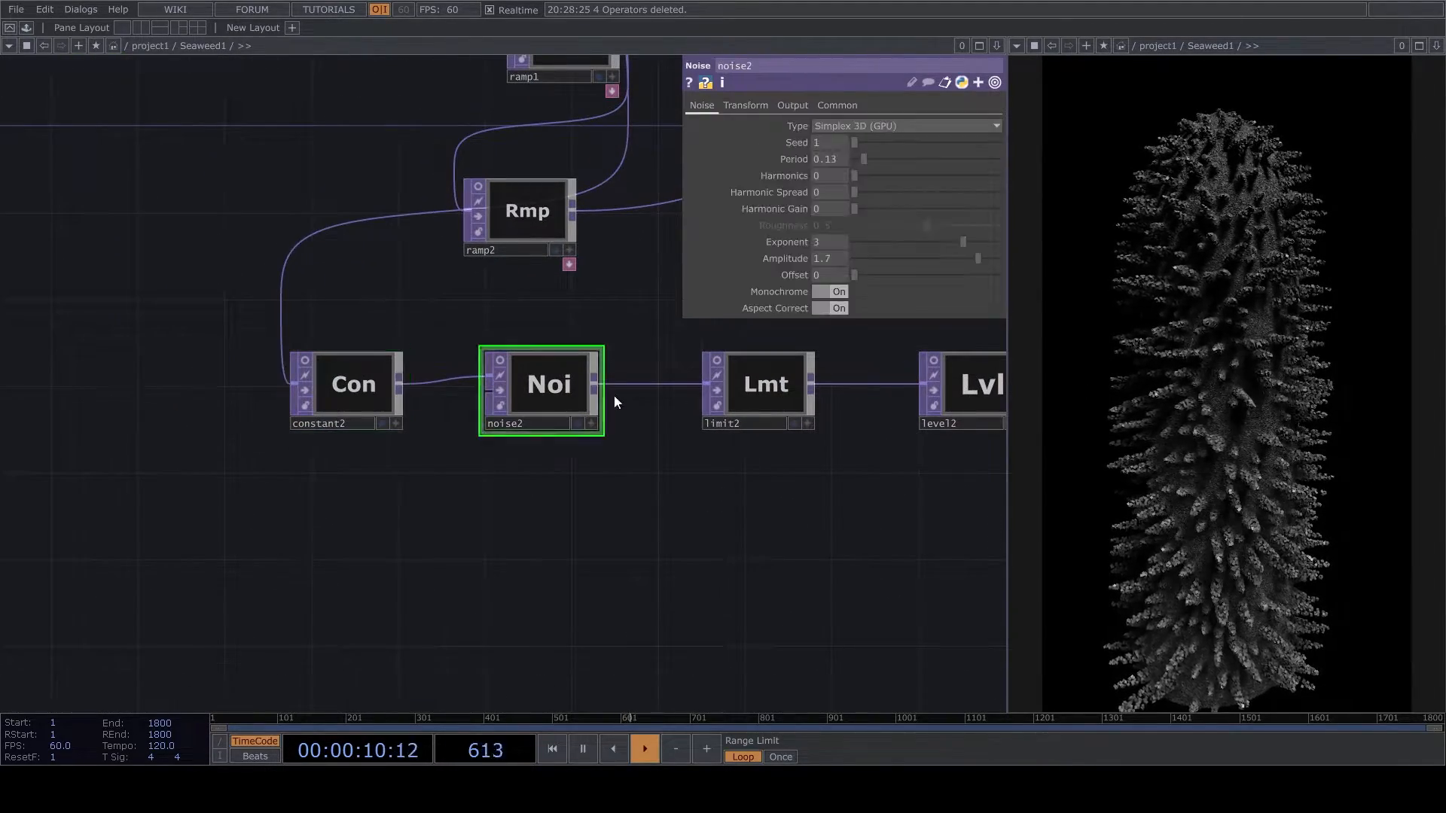
{"action": "mouse_move", "coordinate": [865, 164]}
{"action": "left_mouse_down"}
{"action": "mouse_move", "coordinate": [912, 169]}
{"action": "mouse_move", "coordinate": [871, 178]}
{"action": "left_mouse_up"}
{"action": "key", "text": "ctrl+z"}
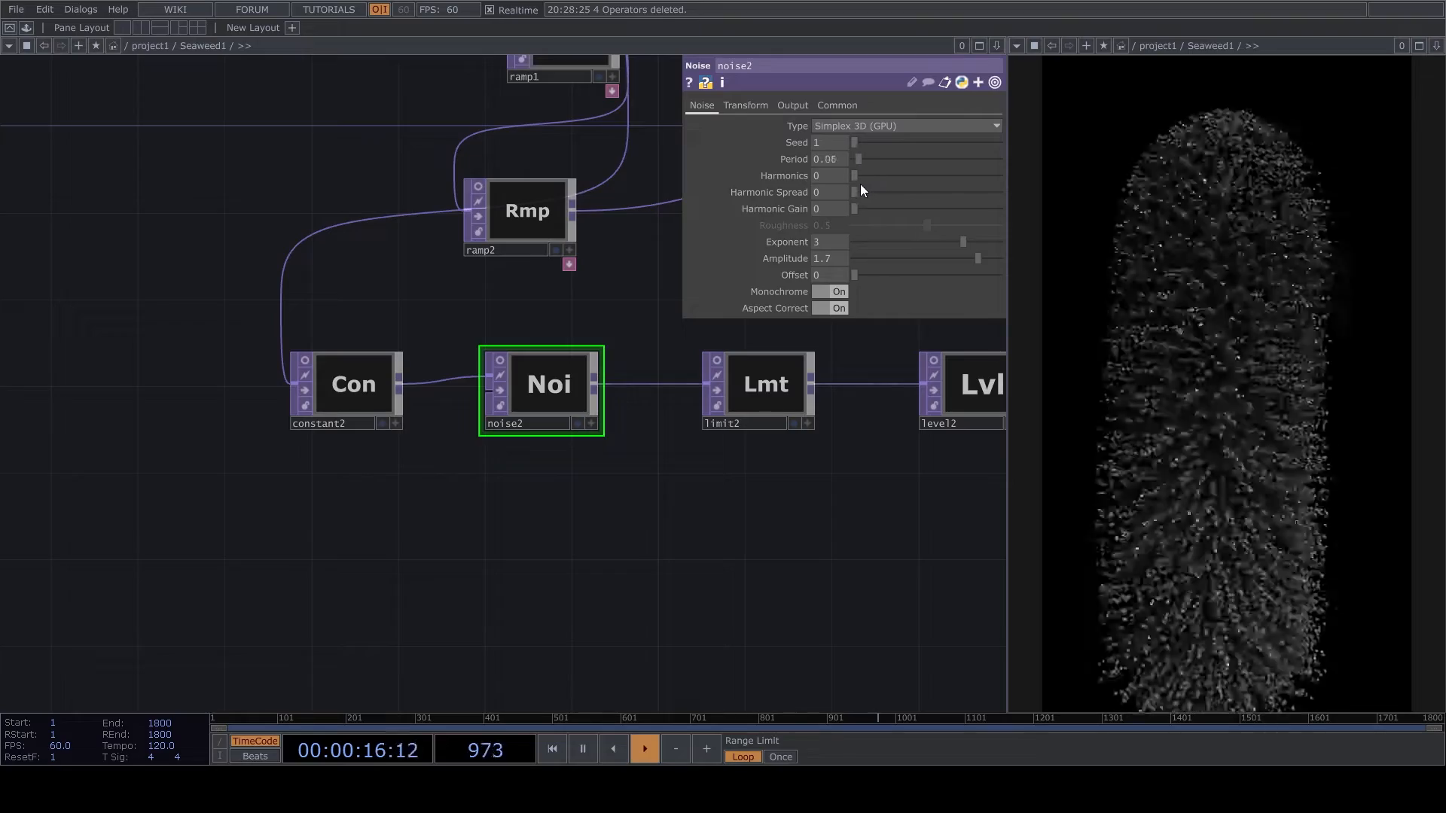
- Examine the operator chain from the constant2 and noise2 branch through function1 to noise3
{"action": "scroll", "coordinate": [788, 530], "scroll_direction": "down", "scroll_amount": 7}
{"action": "left_click_drag", "start_coordinate": [826, 514], "coordinate": [276, 566]}
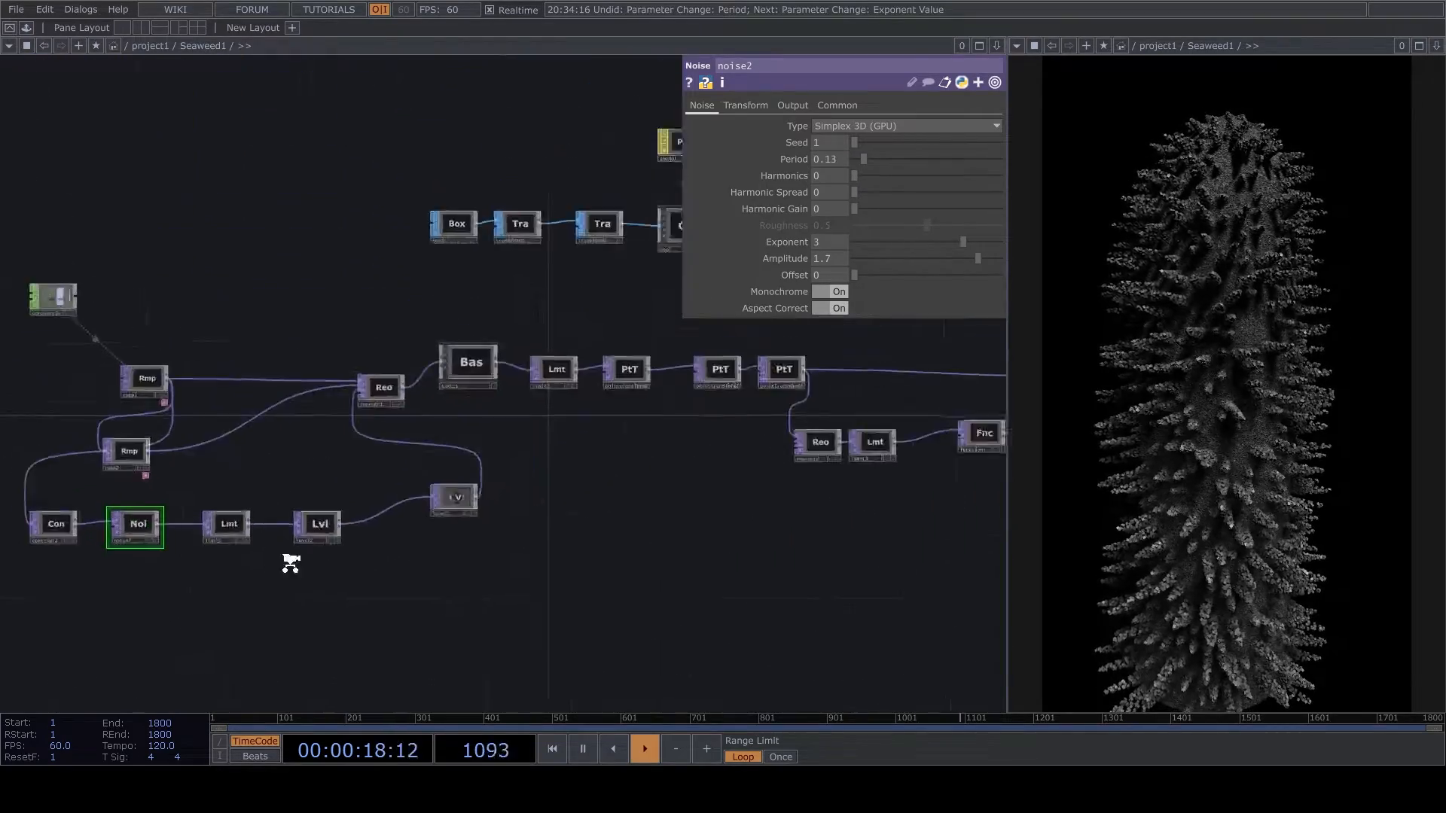
{"action": "scroll", "coordinate": [826, 414], "scroll_direction": "up", "scroll_amount": 1}
{"action": "left_click_drag", "start_coordinate": [826, 414], "coordinate": [626, 466]}
{"action": "scroll", "coordinate": [629, 455], "scroll_direction": "up", "scroll_amount": 1}
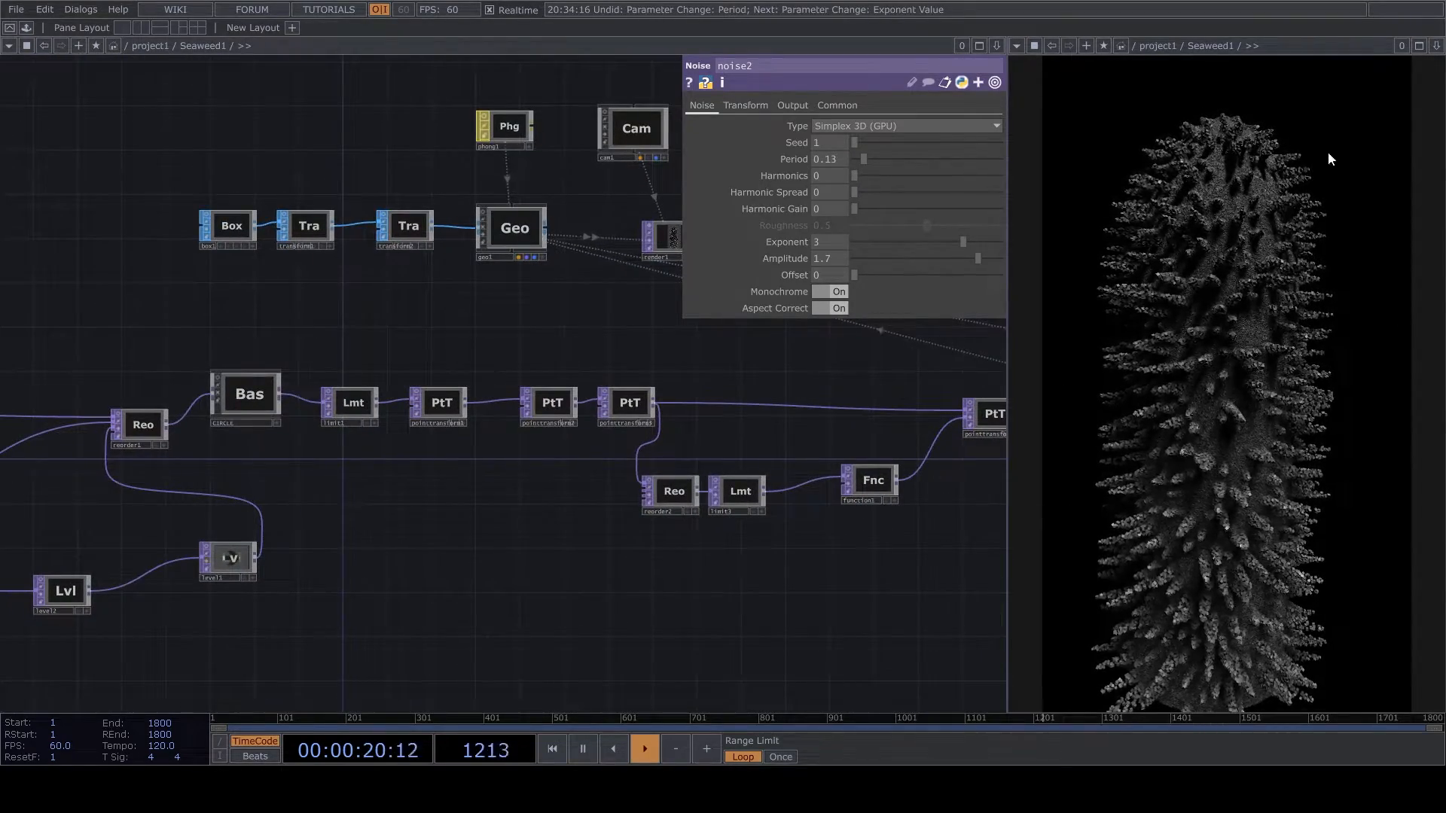
{"action": "left_click_drag", "start_coordinate": [742, 533], "coordinate": [524, 532]}
{"action": "scroll", "coordinate": [528, 534], "scroll_direction": "down", "scroll_amount": 3}
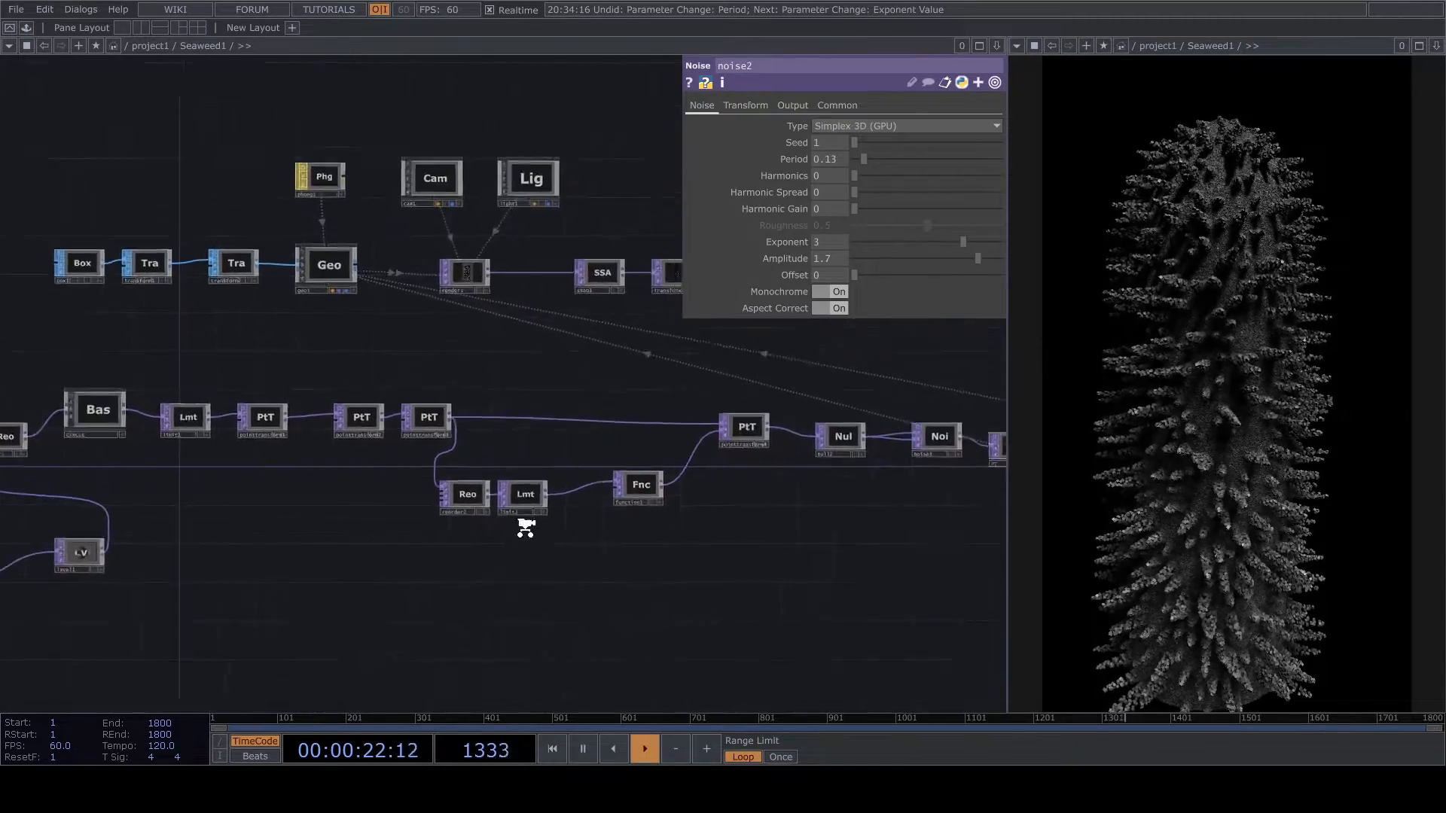
{"action": "left_click_drag", "start_coordinate": [633, 521], "coordinate": [914, 472]}
{"action": "scroll", "coordinate": [913, 472], "scroll_direction": "down", "scroll_amount": 3}
{"action": "scroll", "coordinate": [379, 517], "scroll_direction": "up", "scroll_amount": 6}
{"action": "scroll", "coordinate": [354, 308], "scroll_direction": "up", "scroll_amount": 3}
- Move ramp2 away from ramp1 and space out noise2, limit2 and level2 along their branch
{"action": "left_click_drag", "start_coordinate": [407, 316], "coordinate": [223, 304]}
{"action": "left_click_drag", "start_coordinate": [352, 465], "coordinate": [553, 419]}
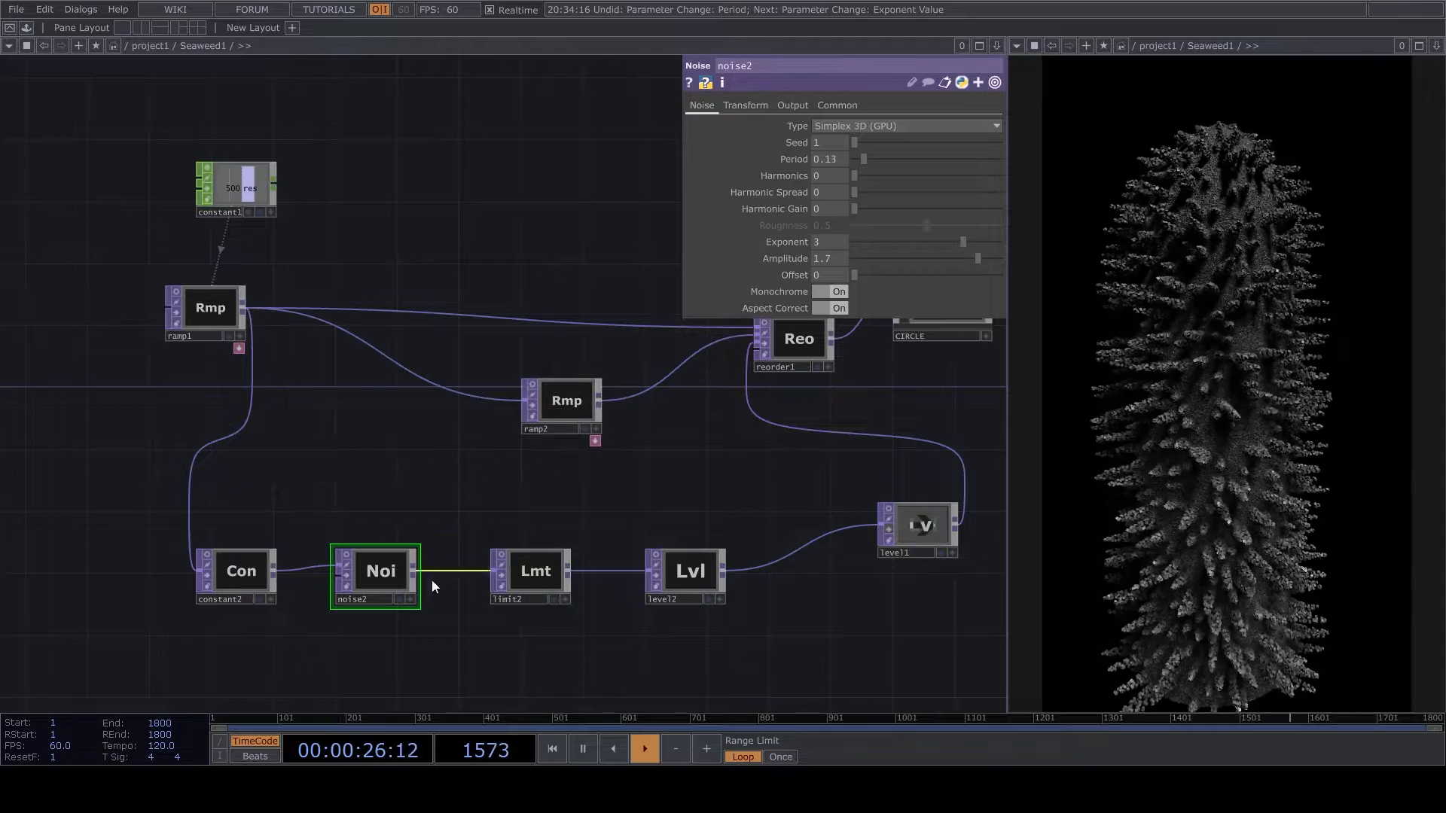
{"action": "left_click_drag", "start_coordinate": [717, 580], "coordinate": [809, 580]}
{"action": "left_click_drag", "start_coordinate": [556, 570], "coordinate": [649, 569]}
{"action": "left_click_drag", "start_coordinate": [383, 572], "coordinate": [445, 572]}
{"action": "left_click_drag", "start_coordinate": [596, 614], "coordinate": [1159, 603]}
{"action": "left_click_drag", "start_coordinate": [817, 565], "coordinate": [678, 566]}
{"action": "left_click_drag", "start_coordinate": [852, 586], "coordinate": [653, 584]}
{"action": "left_click_drag", "start_coordinate": [756, 560], "coordinate": [636, 558]}
{"action": "left_click_drag", "start_coordinate": [566, 558], "coordinate": [563, 594]}
- Branch a Ramp off constant2 below noise2 and set its type to Vertical
{"action": "left_click", "coordinate": [576, 435]}
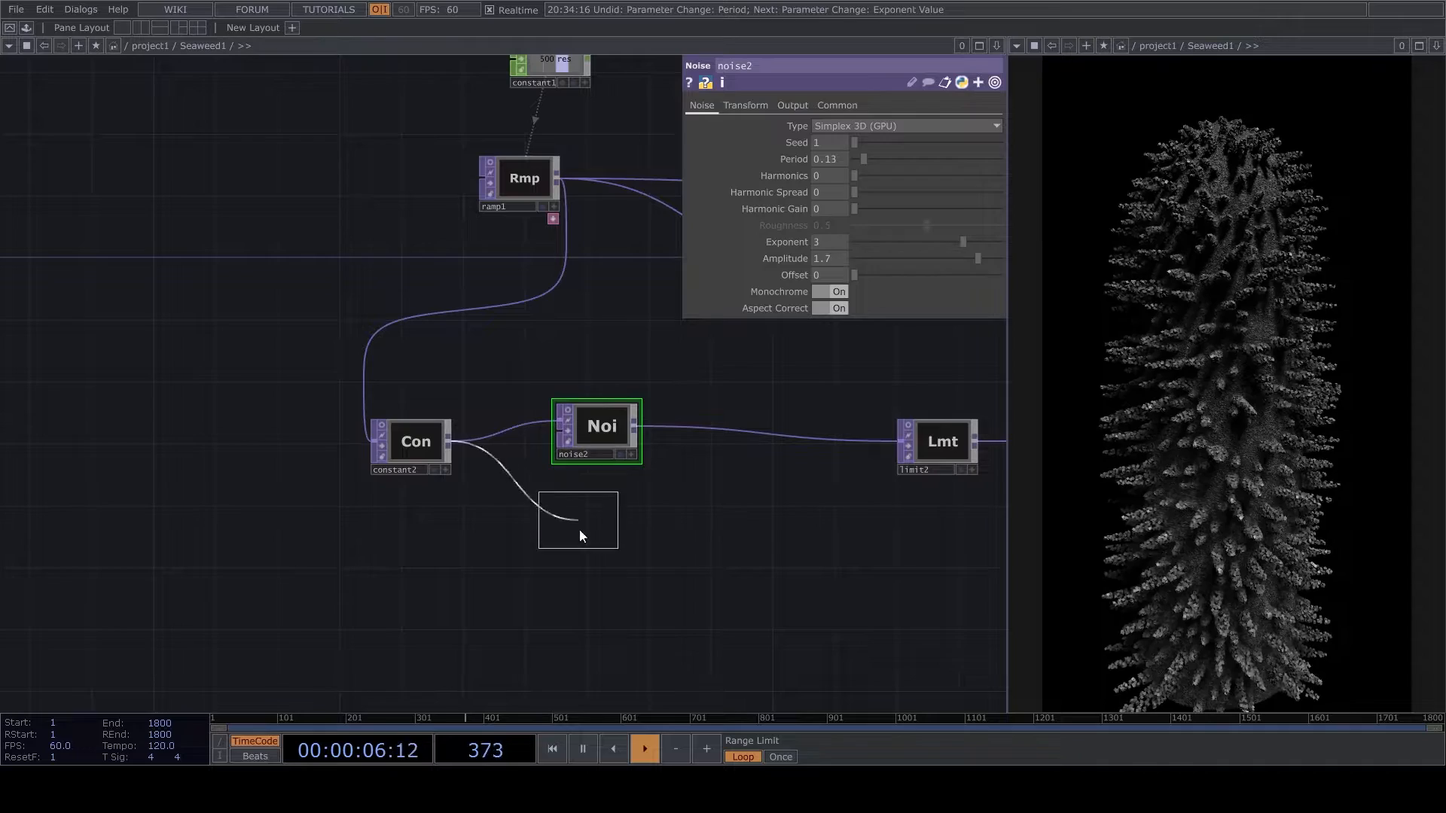
{"action": "left_click", "coordinate": [596, 624]}
{"action": "left_click", "coordinate": [831, 229]}
{"action": "left_click", "coordinate": [848, 244]}
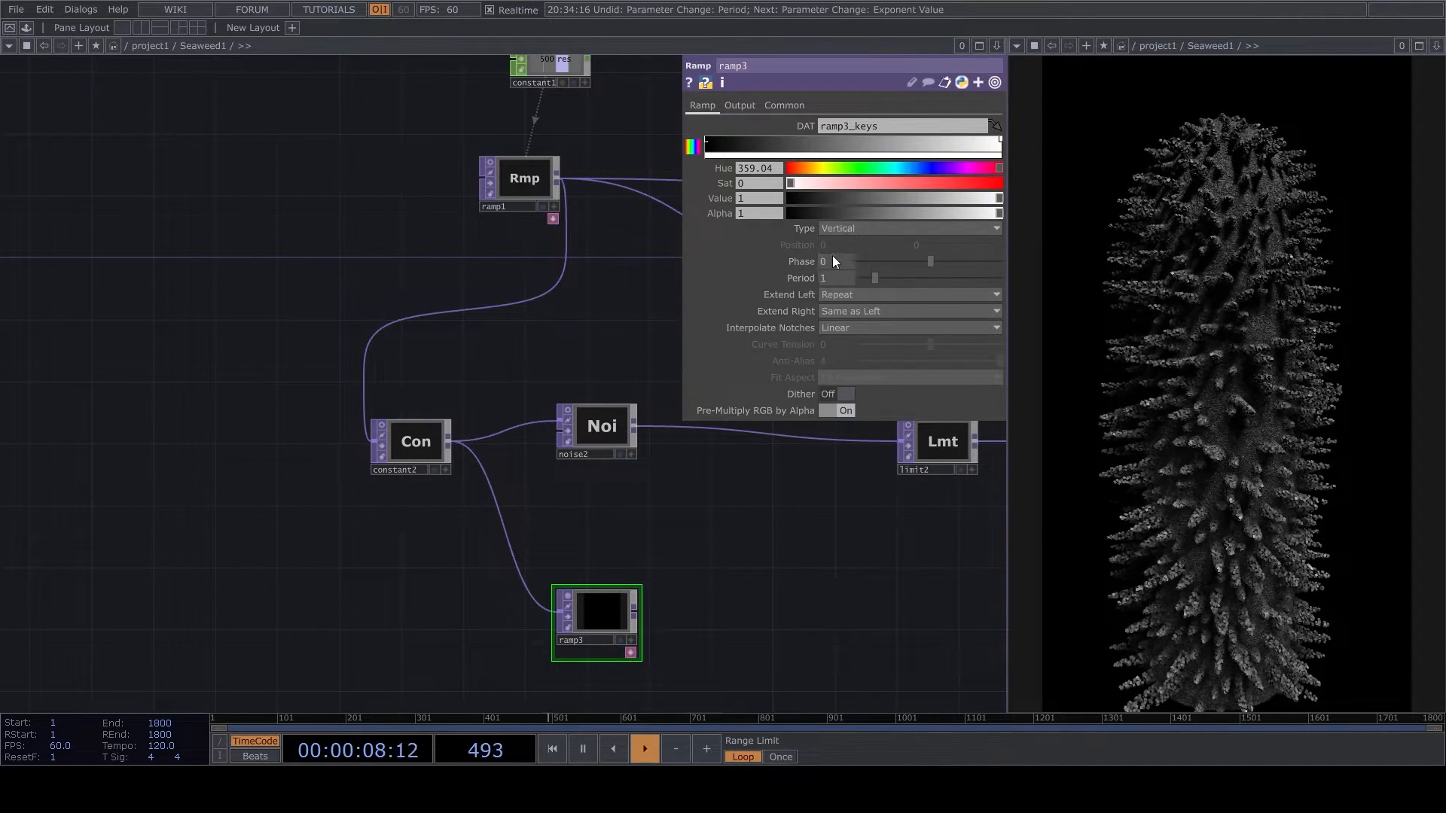
- Set ramp3's Combine with Input to Set Resolution Only and move the node closer to noise2
{"action": "left_click", "coordinate": [757, 107]}
{"action": "left_click", "coordinate": [836, 126]}
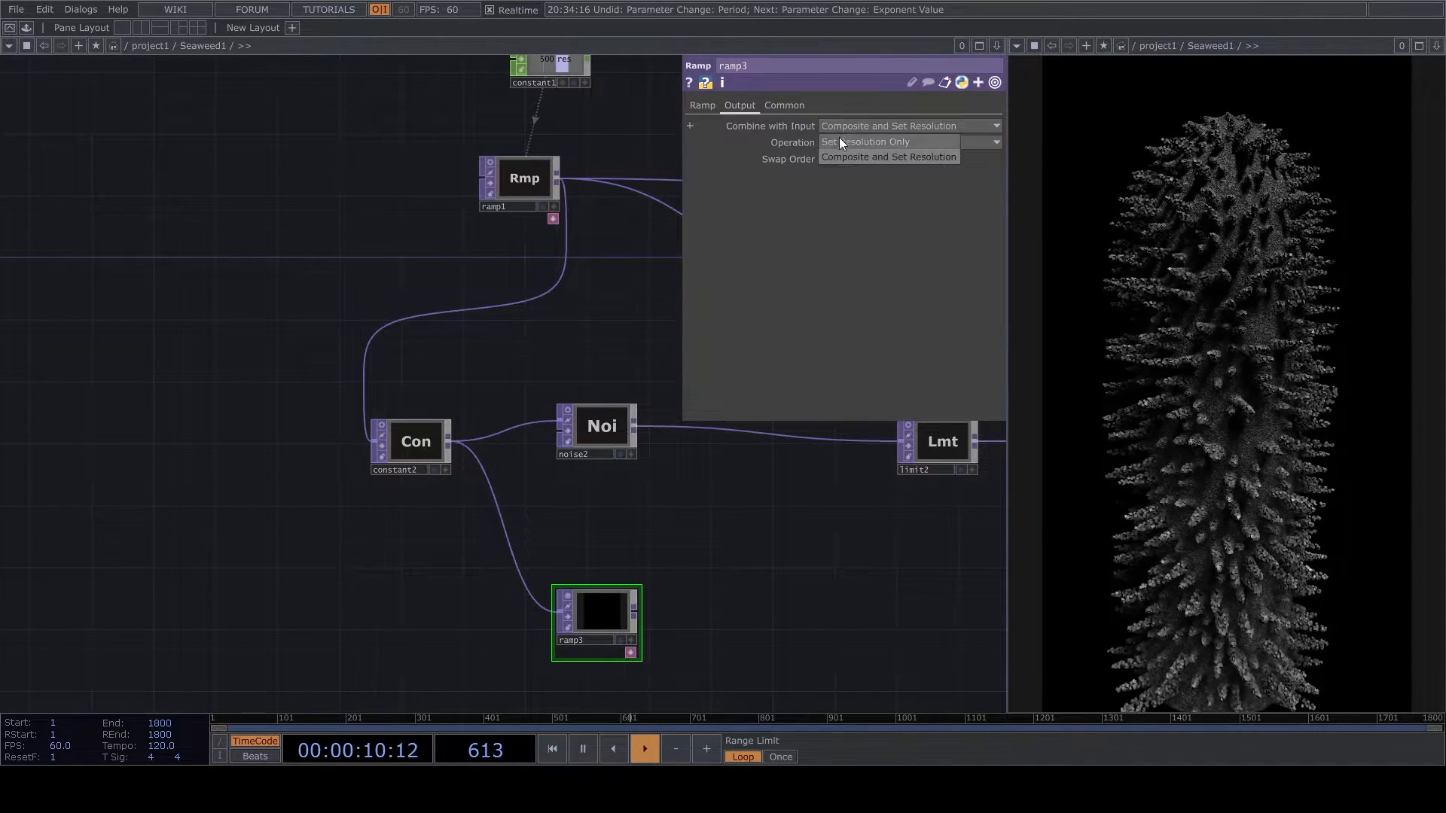
{"action": "left_click", "coordinate": [839, 137]}
{"action": "left_click_drag", "start_coordinate": [628, 610], "coordinate": [612, 563]}
- Insert a Multiply between noise2 and limit2 and connect ramp3 to its second input
{"action": "right_click", "coordinate": [737, 429]}
{"action": "left_click", "coordinate": [744, 417]}
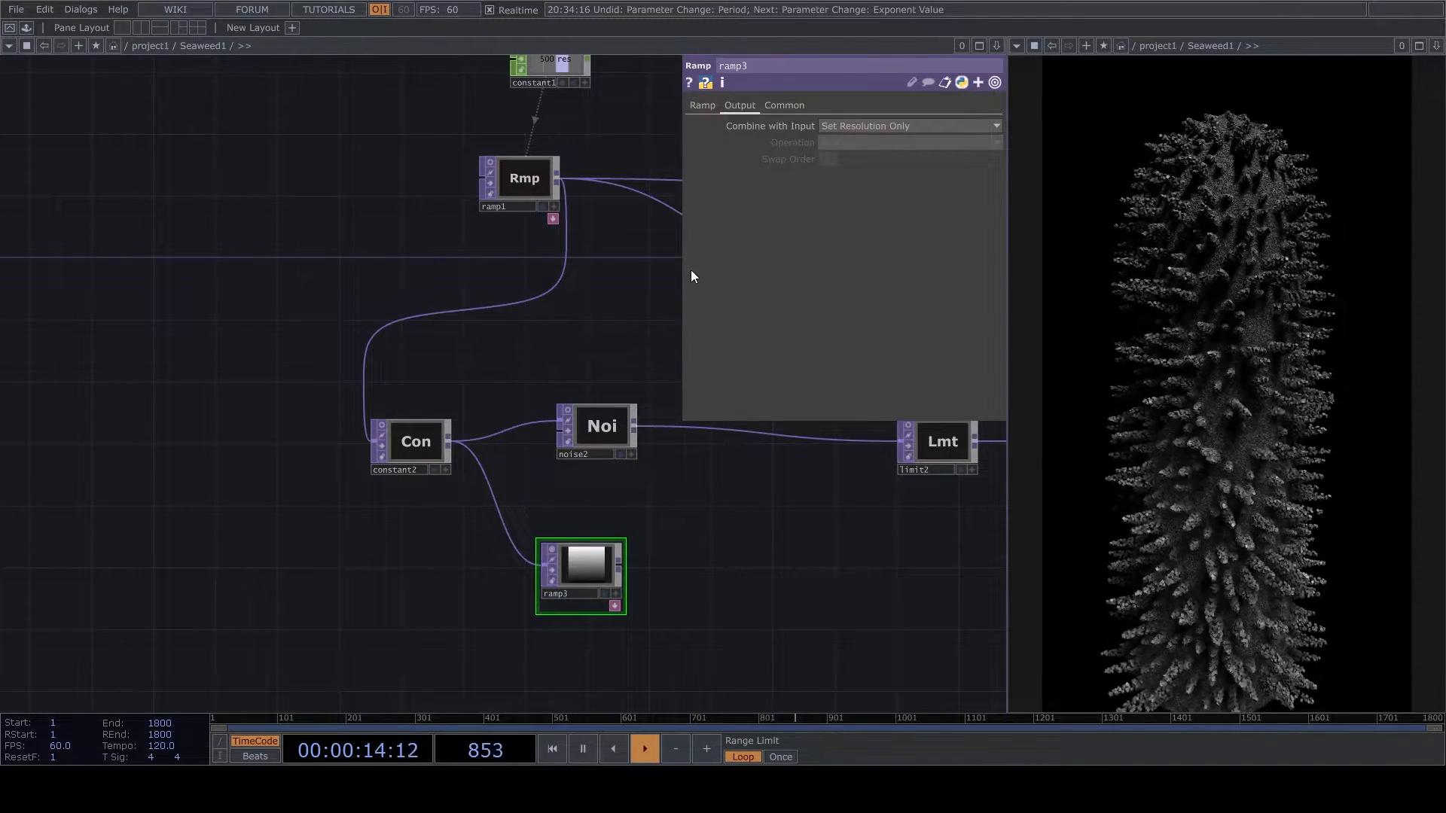
{"action": "left_click", "coordinate": [711, 515]}
{"action": "scroll", "coordinate": [603, 536], "scroll_direction": "up", "scroll_amount": 2}
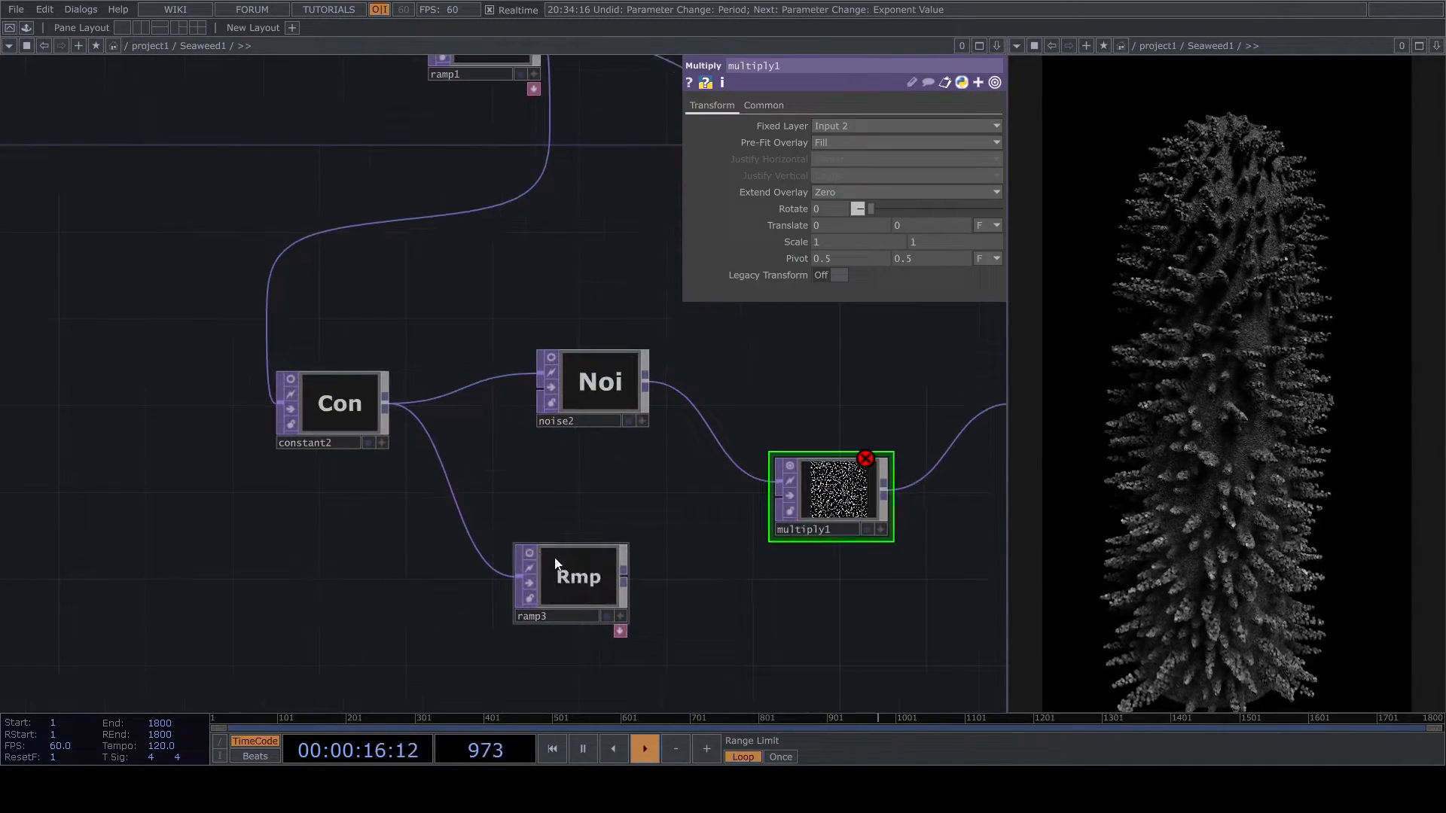
{"action": "left_click_drag", "start_coordinate": [625, 580], "coordinate": [784, 497]}
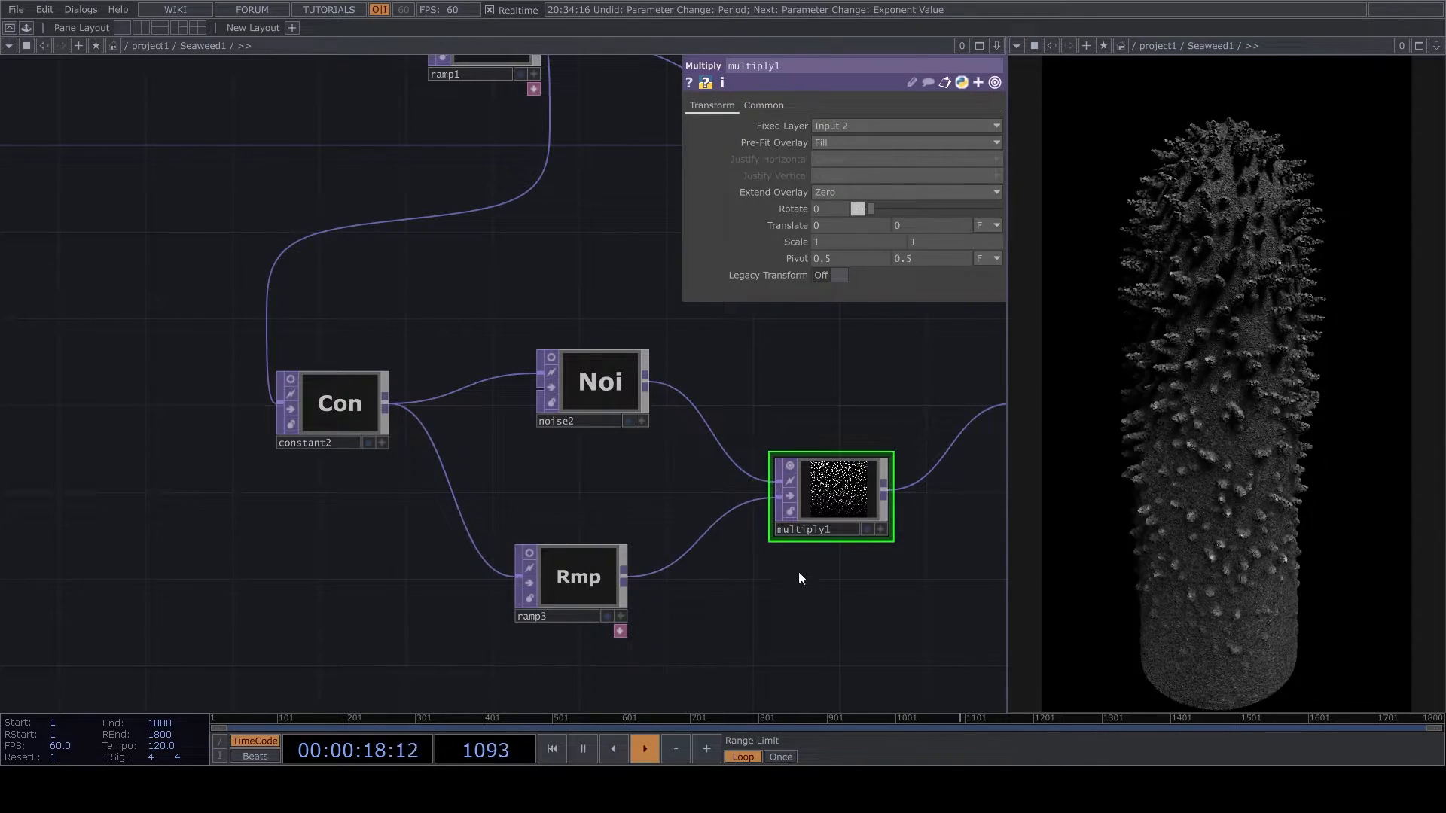
{"action": "scroll", "coordinate": [918, 501], "scroll_direction": "down", "scroll_amount": 2}
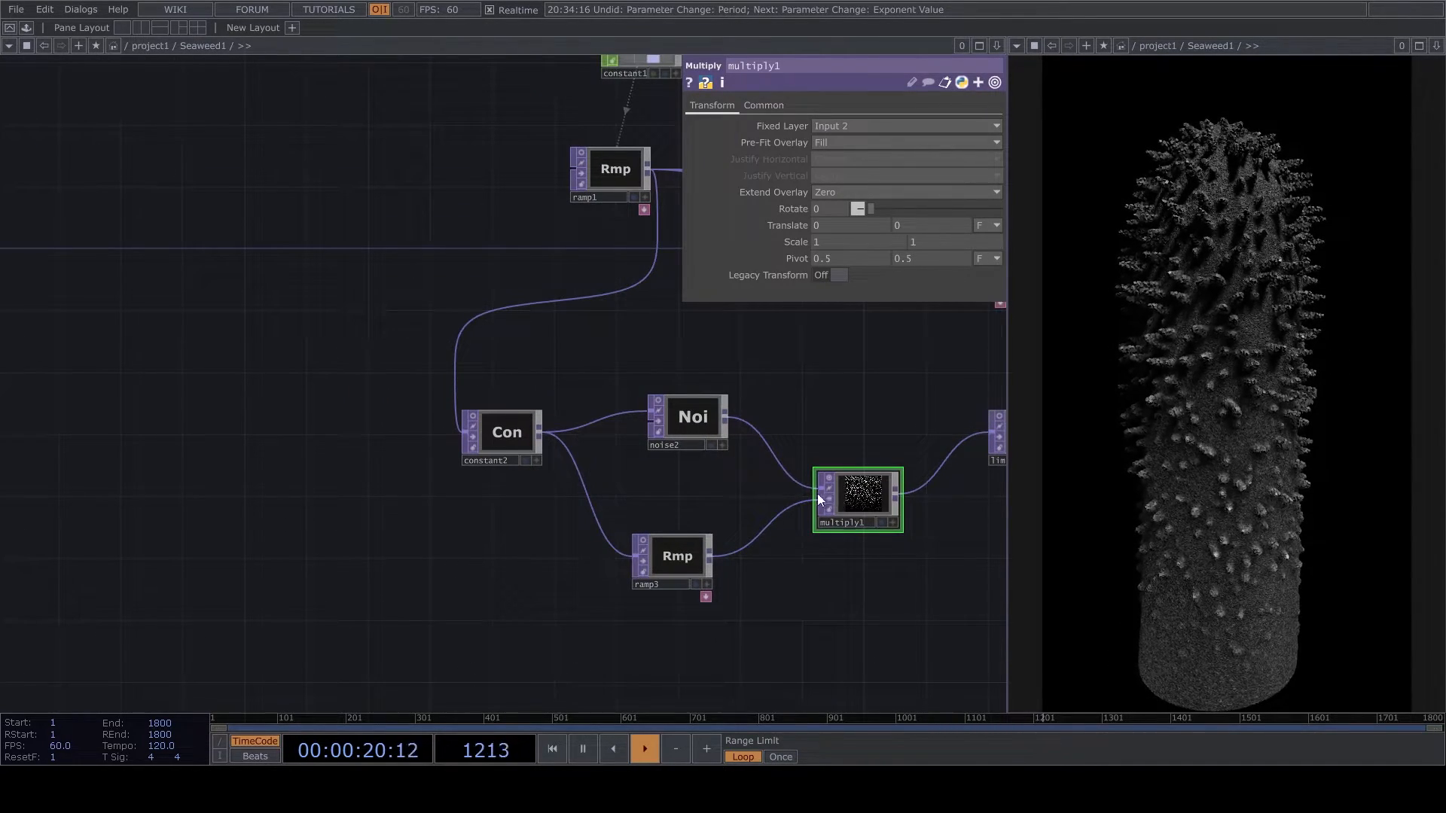
{"action": "scroll", "coordinate": [835, 494], "scroll_direction": "up", "scroll_amount": 3}
{"action": "left_click", "coordinate": [795, 488]}
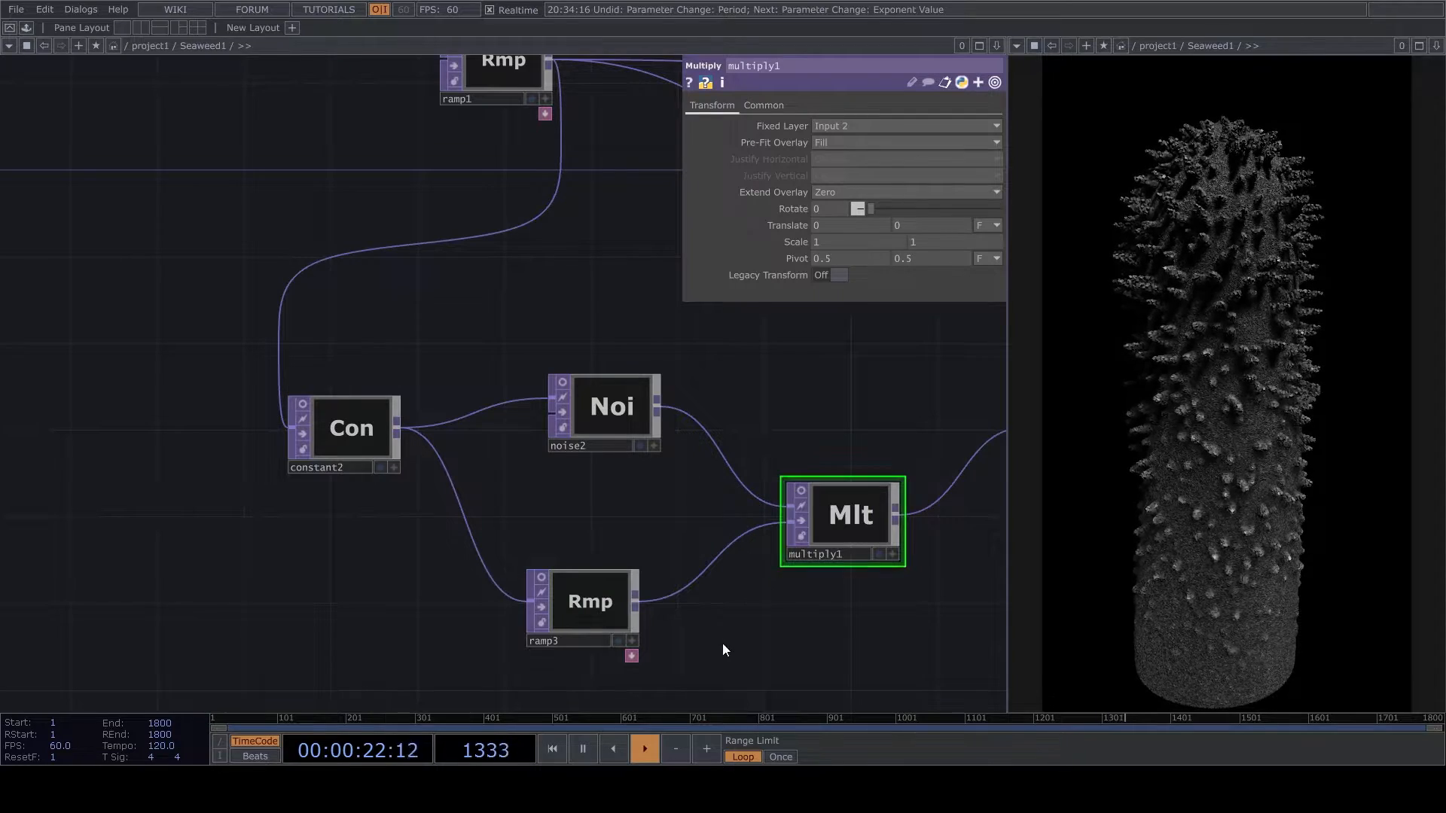
- Set ramp3's Extend Left to Mirror
{"action": "scroll", "coordinate": [645, 600], "scroll_direction": "up", "scroll_amount": 2}
{"action": "left_click", "coordinate": [600, 622]}
{"action": "left_click", "coordinate": [715, 105]}
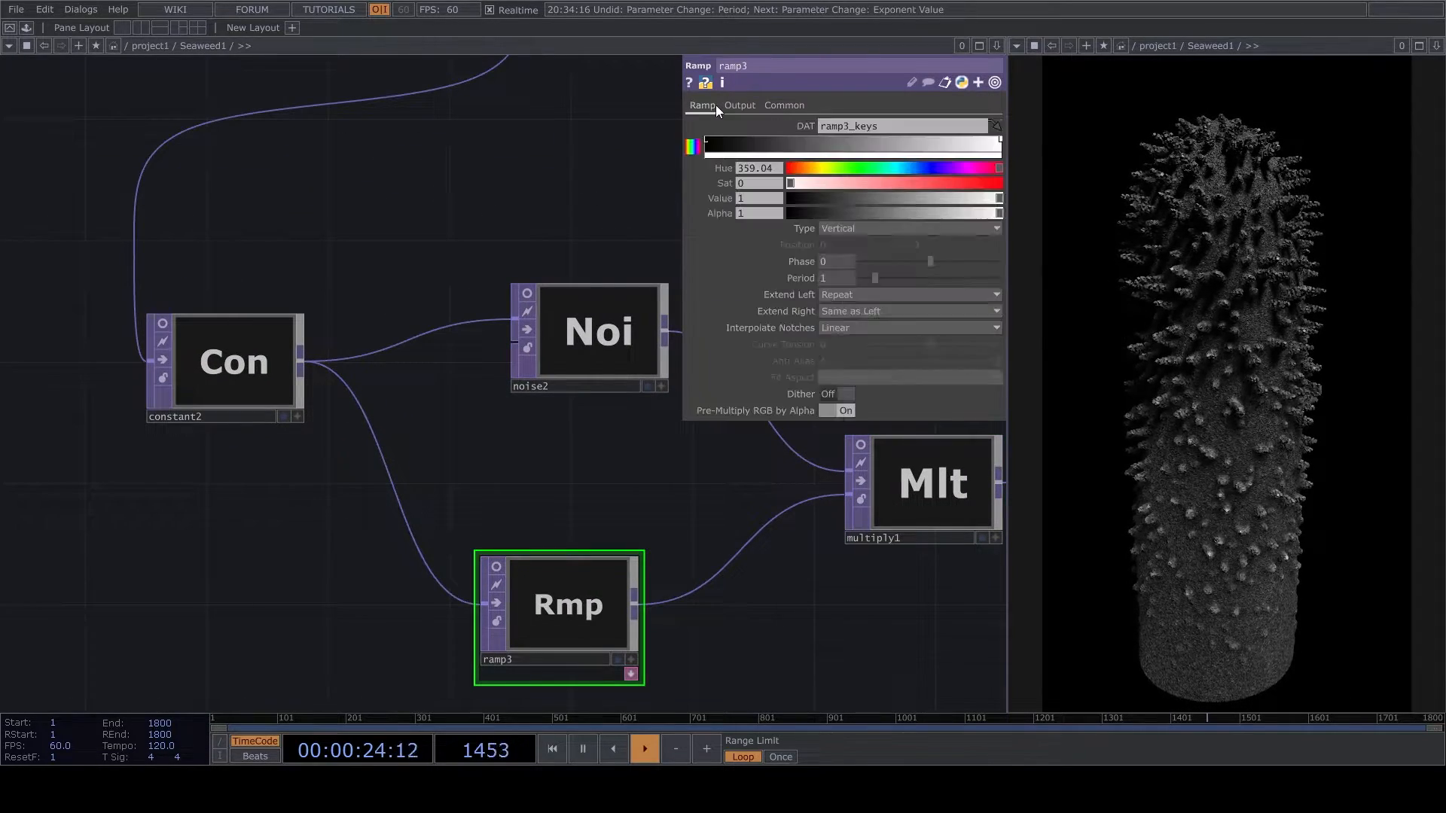
{"action": "left_click", "coordinate": [860, 229]}
{"action": "left_click", "coordinate": [860, 228]}
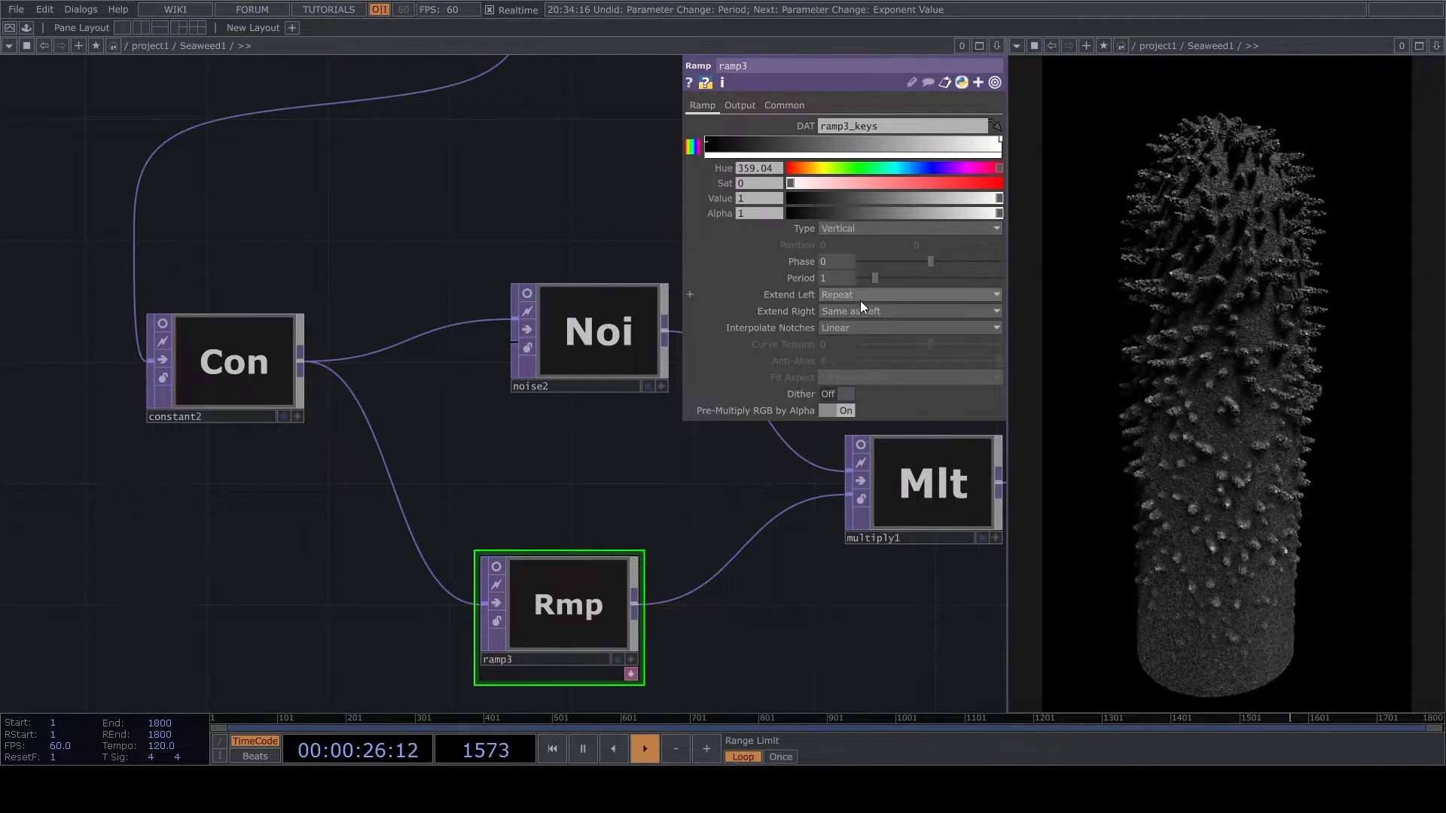
{"action": "left_click", "coordinate": [851, 311]}
{"action": "left_click", "coordinate": [841, 371]}
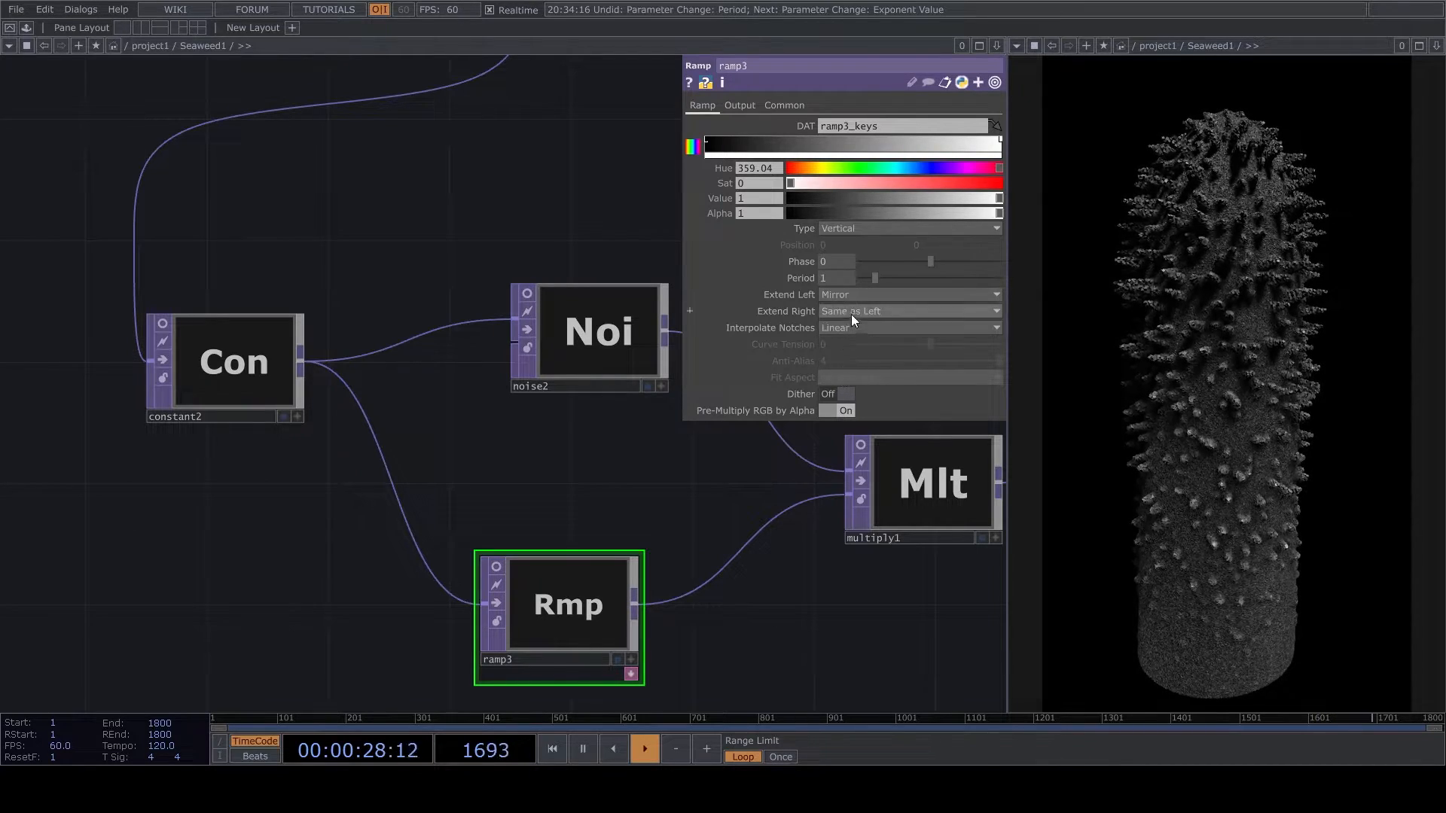
- Set ramp3's notch interpolation to Ease-in, Ease-out and its period to 0.16
{"action": "left_click", "coordinate": [853, 327]}
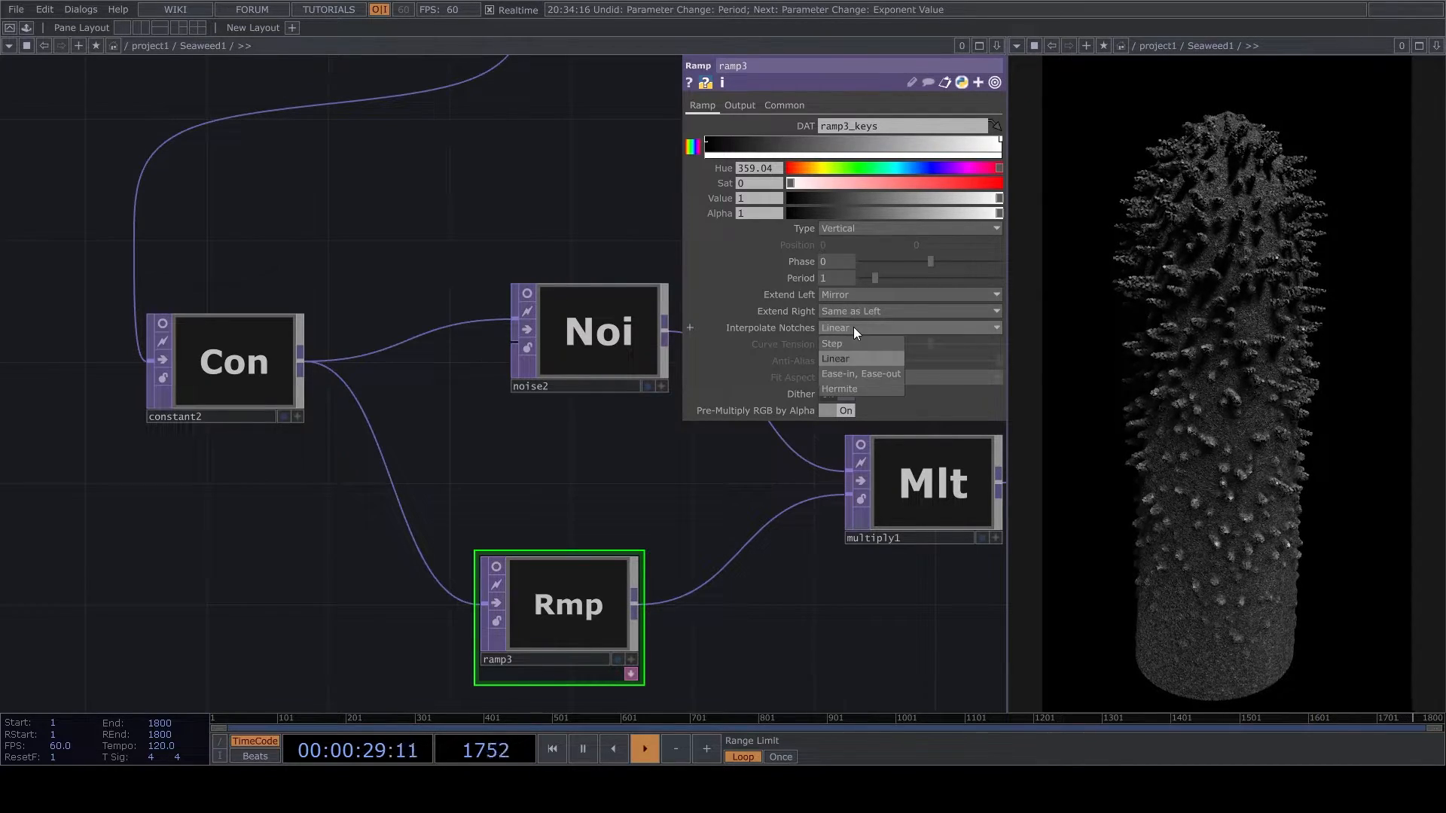
{"action": "left_click", "coordinate": [847, 374]}
{"action": "left_click", "coordinate": [834, 278]}
{"action": "type", "text": "0.16"}
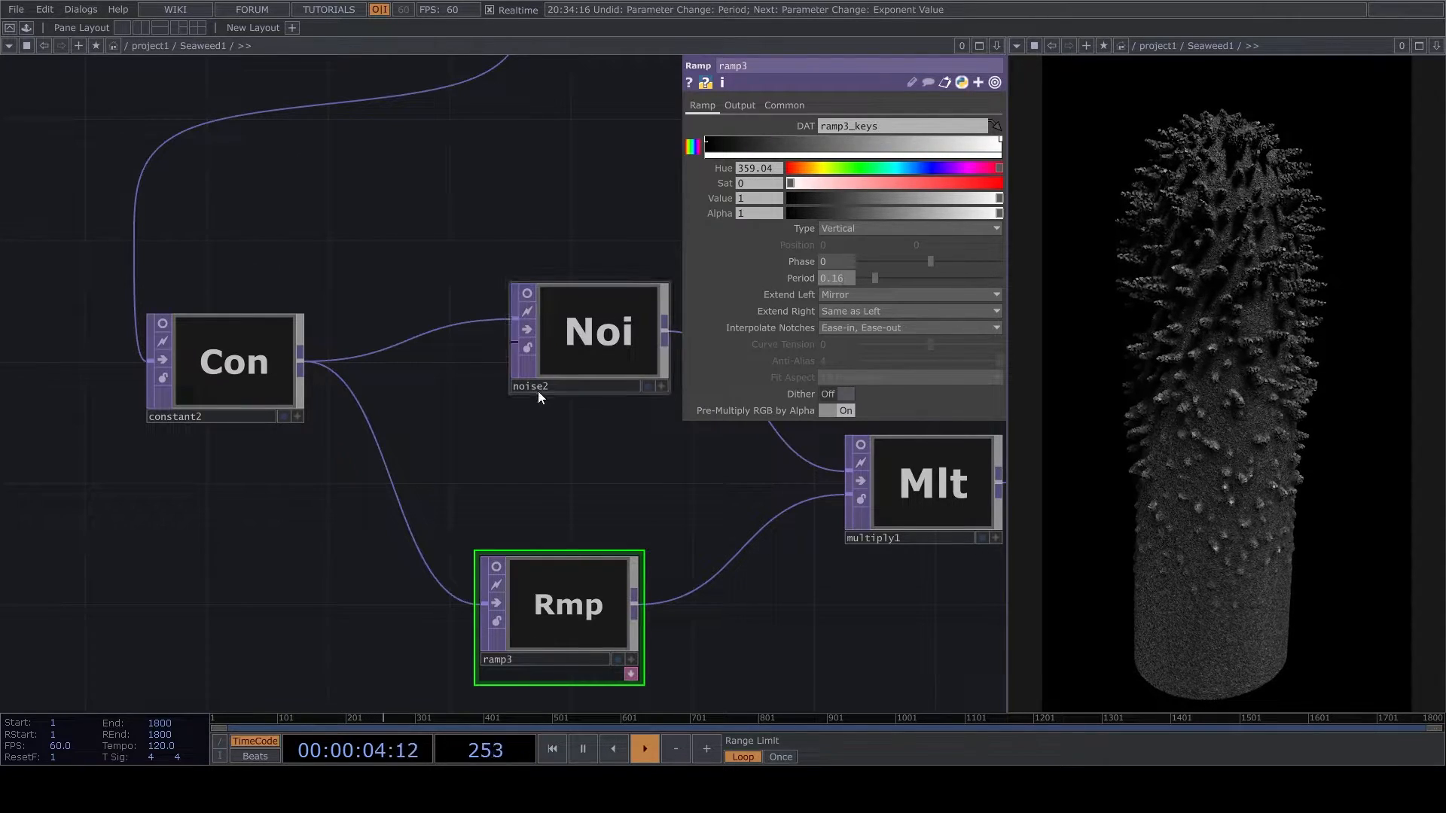
{"action": "key", "text": "Return"}
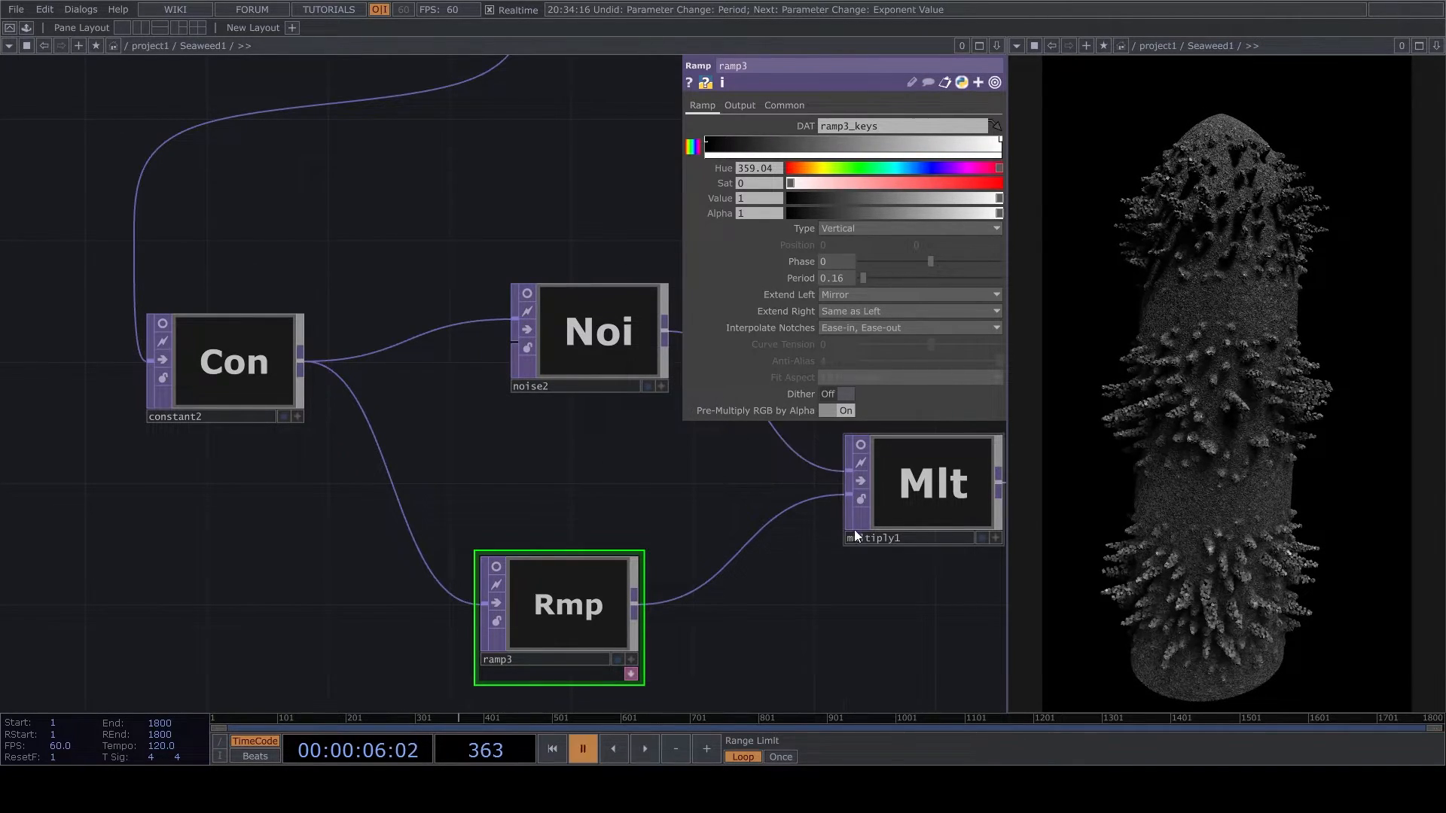
- Adjust cam1's Z translate to about 0.0042 to shift the framing of the seaweed
{"action": "scroll", "coordinate": [485, 553], "scroll_direction": "down", "scroll_amount": 6}
{"action": "left_click_drag", "start_coordinate": [892, 524], "coordinate": [209, 552]}
{"action": "scroll", "coordinate": [876, 442], "scroll_direction": "up", "scroll_amount": 1}
{"action": "scroll", "coordinate": [876, 442], "scroll_direction": "up", "scroll_amount": 5}
{"action": "scroll", "coordinate": [672, 494], "scroll_direction": "up", "scroll_amount": 2}
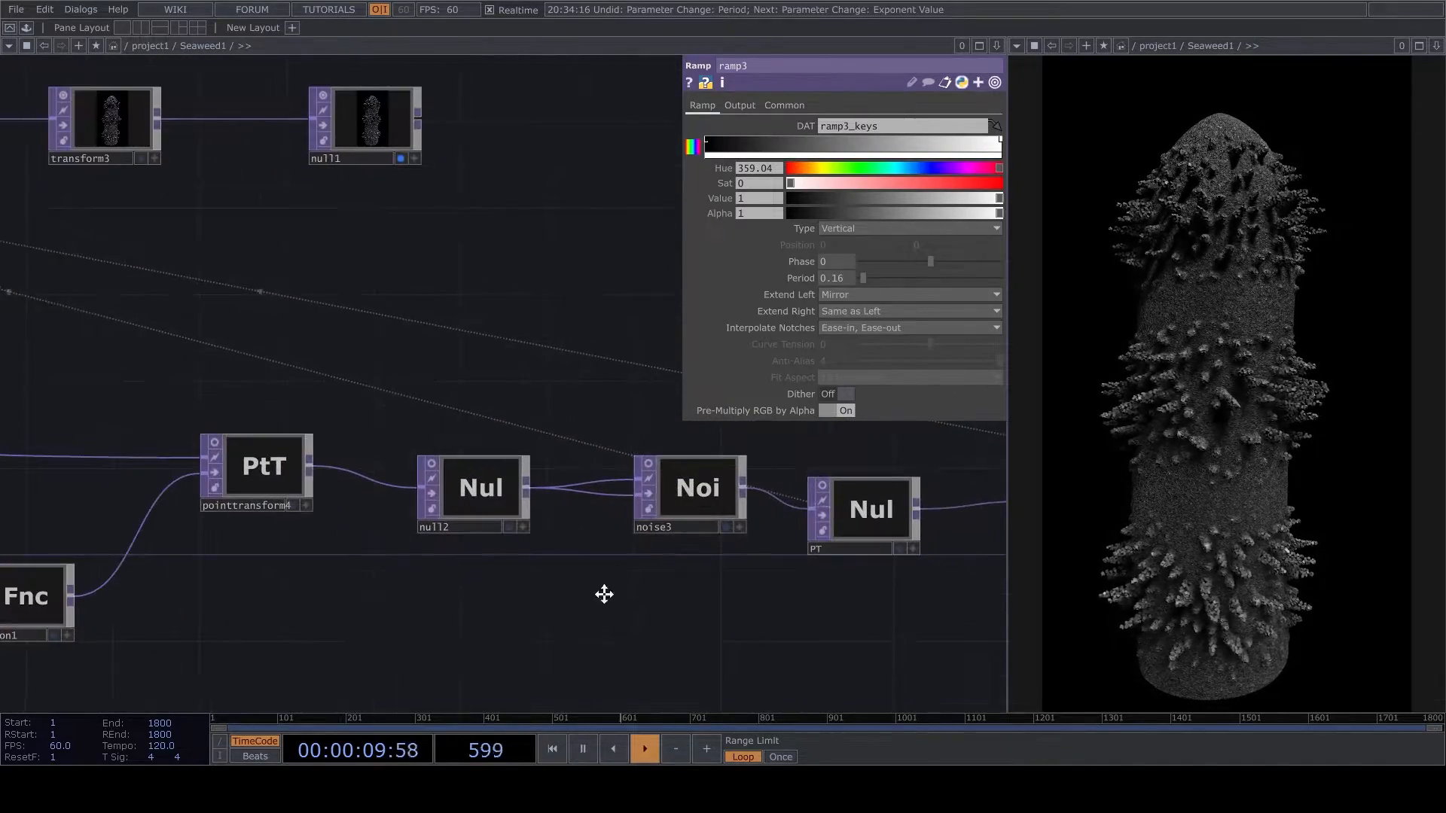
{"action": "scroll", "coordinate": [603, 595], "scroll_direction": "down", "scroll_amount": 2}
{"action": "left_click_drag", "start_coordinate": [313, 520], "coordinate": [482, 488]}
{"action": "left_click", "coordinate": [490, 470]}
{"action": "left_click_drag", "start_coordinate": [614, 515], "coordinate": [722, 454]}
{"action": "scroll", "coordinate": [722, 455], "scroll_direction": "down", "scroll_amount": 4}
{"action": "scroll", "coordinate": [407, 230], "scroll_direction": "up", "scroll_amount": 4}
{"action": "left_click", "coordinate": [392, 206]}
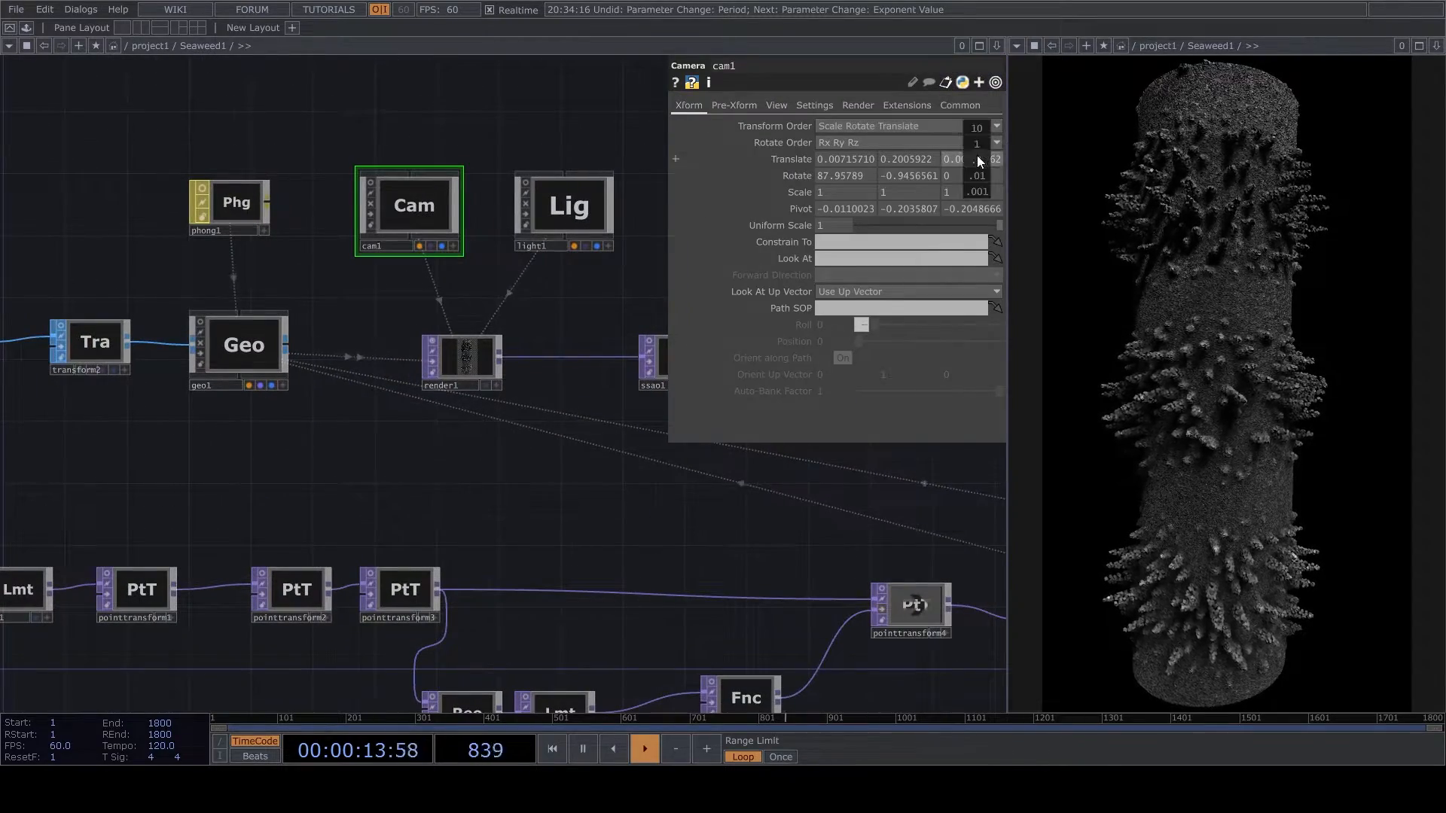
{"action": "middle_click_drag", "start_coordinate": [896, 153], "coordinate": [896, 154]}
- Reframe the seaweed closer and at a slightly different angle in cam1's active viewer, and deactivate the viewer
{"action": "scroll", "coordinate": [422, 186], "scroll_direction": "up", "scroll_amount": 6}
{"action": "left_click_drag", "start_coordinate": [450, 439], "coordinate": [636, 534]}
{"action": "left_click", "coordinate": [670, 455]}
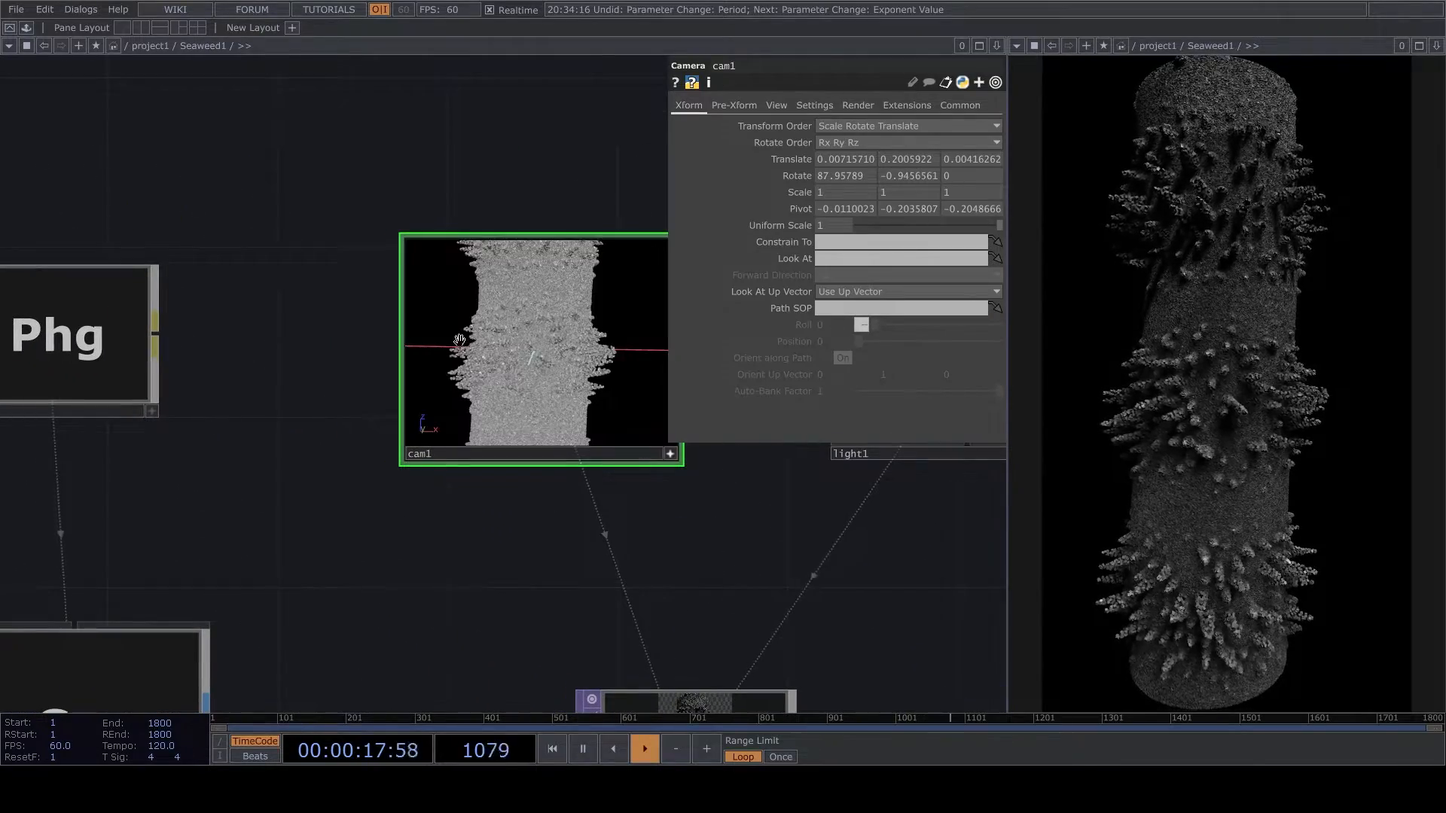
{"action": "scroll", "coordinate": [494, 334], "scroll_direction": "up", "scroll_amount": 2}
{"action": "left_click_drag", "start_coordinate": [491, 336], "coordinate": [533, 343]}
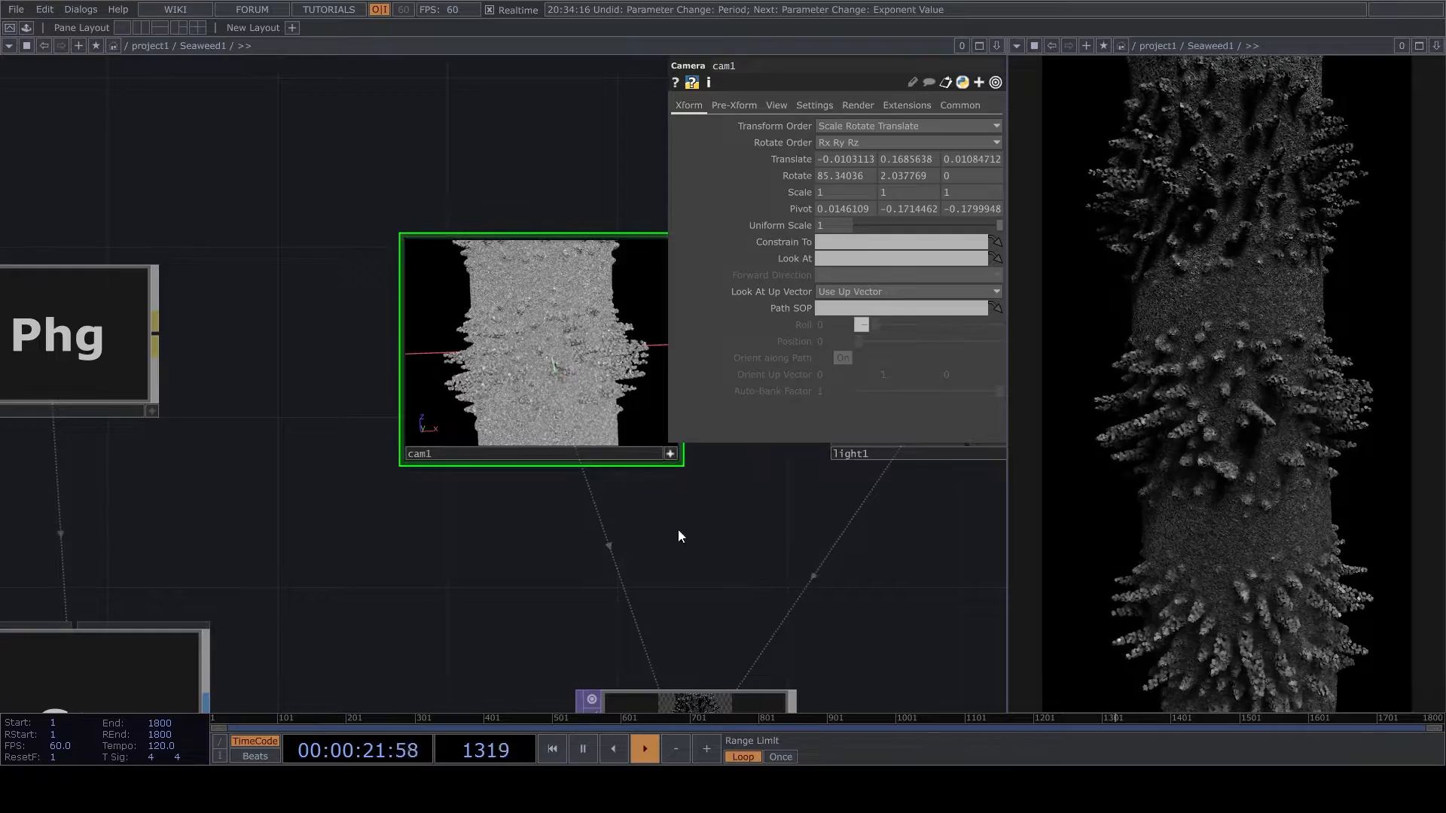
{"action": "left_click", "coordinate": [671, 453]}
- Examine the scene through light1's active viewer and deactivate it
{"action": "scroll", "coordinate": [526, 413], "scroll_direction": "down", "scroll_amount": 5}
{"action": "scroll", "coordinate": [521, 361], "scroll_direction": "up", "scroll_amount": 3}
{"action": "scroll", "coordinate": [572, 399], "scroll_direction": "down", "scroll_amount": 3}
{"action": "scroll", "coordinate": [475, 506], "scroll_direction": "up", "scroll_amount": 6}
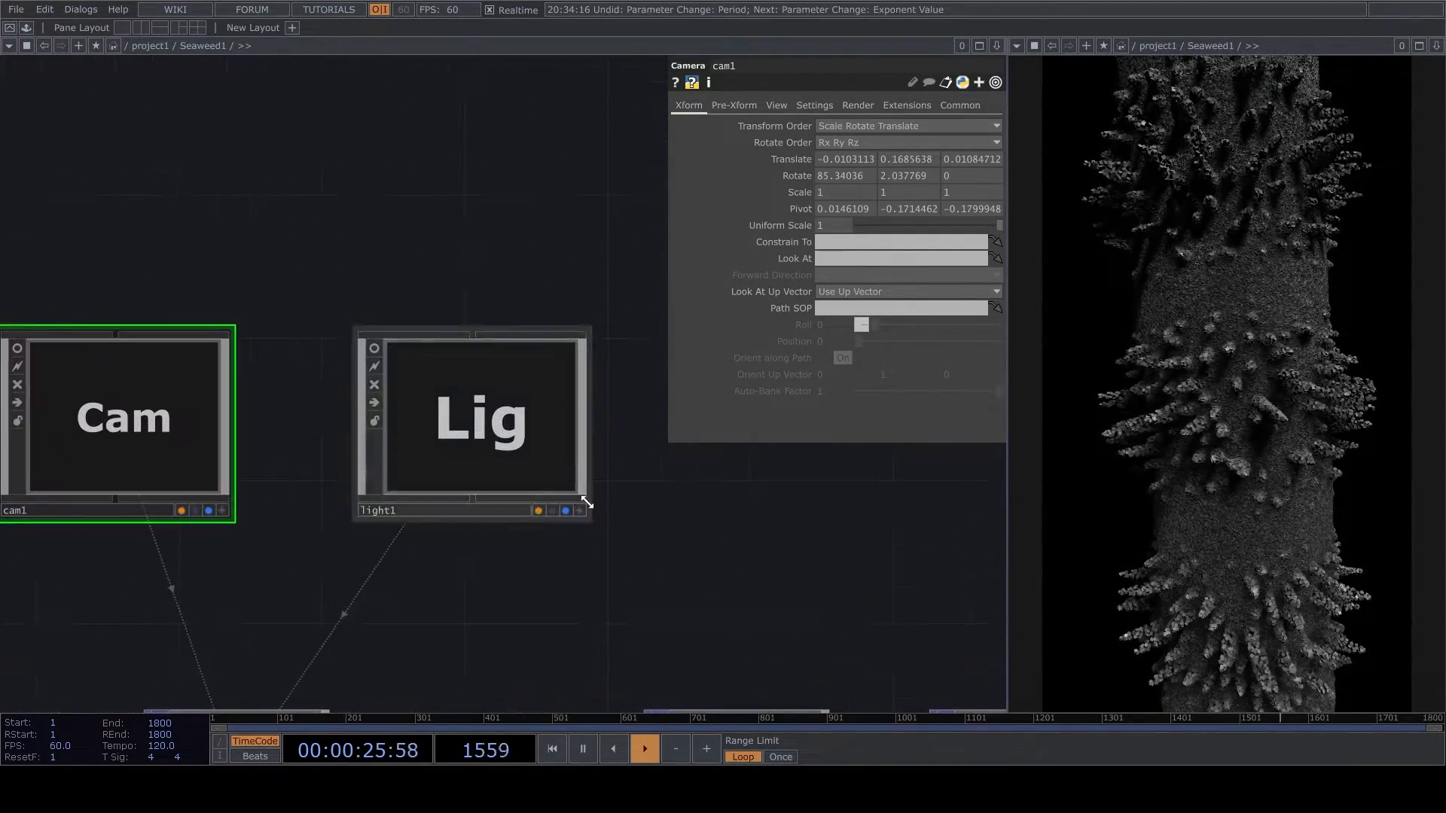
{"action": "left_click", "coordinate": [580, 509]}
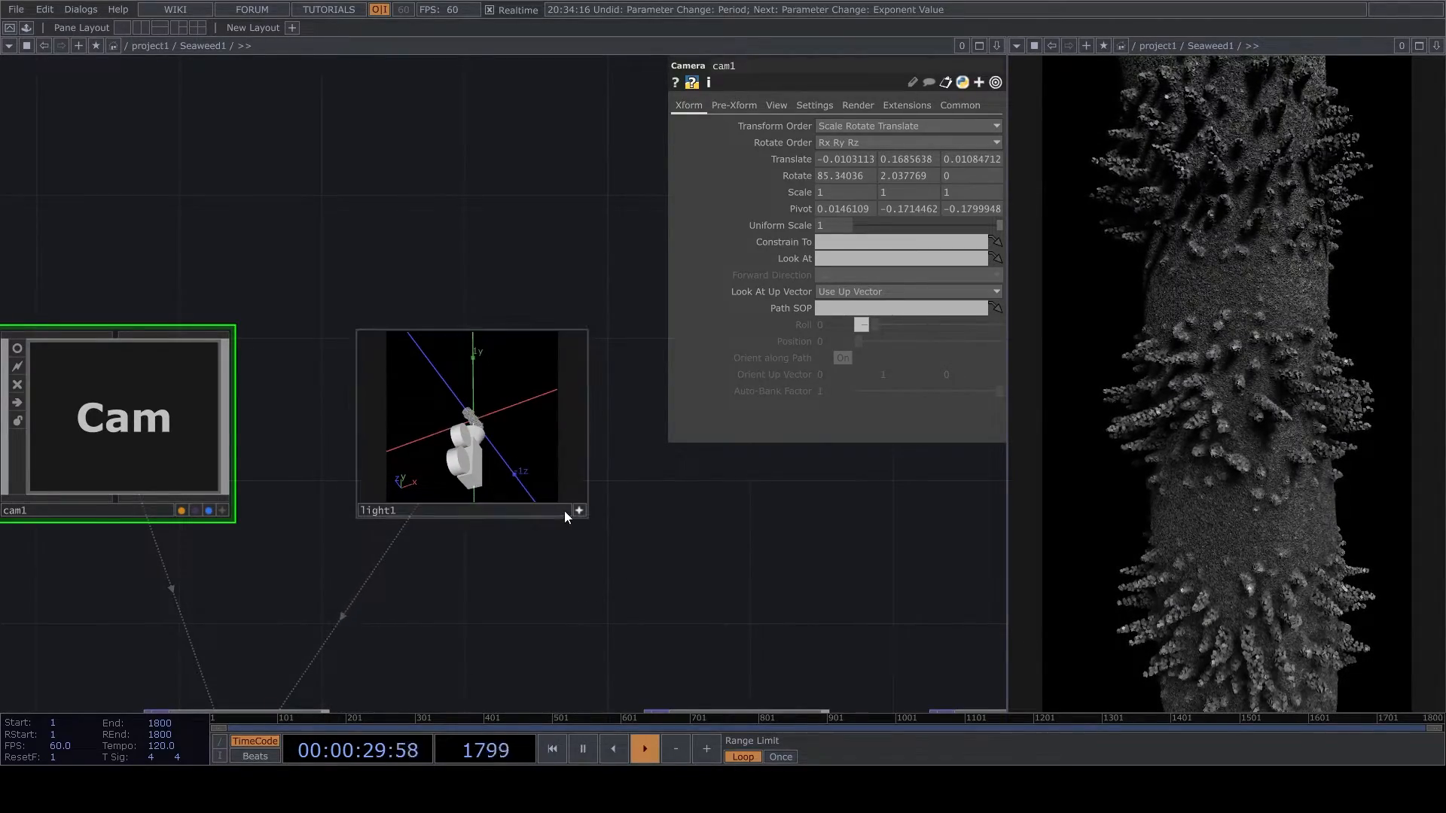
{"action": "left_click", "coordinate": [579, 510]}
- Animate ramp3's phase with the expression absTime.seconds/20
{"action": "scroll", "coordinate": [526, 462], "scroll_direction": "down", "scroll_amount": 5}
{"action": "scroll", "coordinate": [527, 321], "scroll_direction": "up", "scroll_amount": 8}
{"action": "scroll", "coordinate": [527, 322], "scroll_direction": "up", "scroll_amount": 4}
{"action": "left_click", "coordinate": [456, 416]}
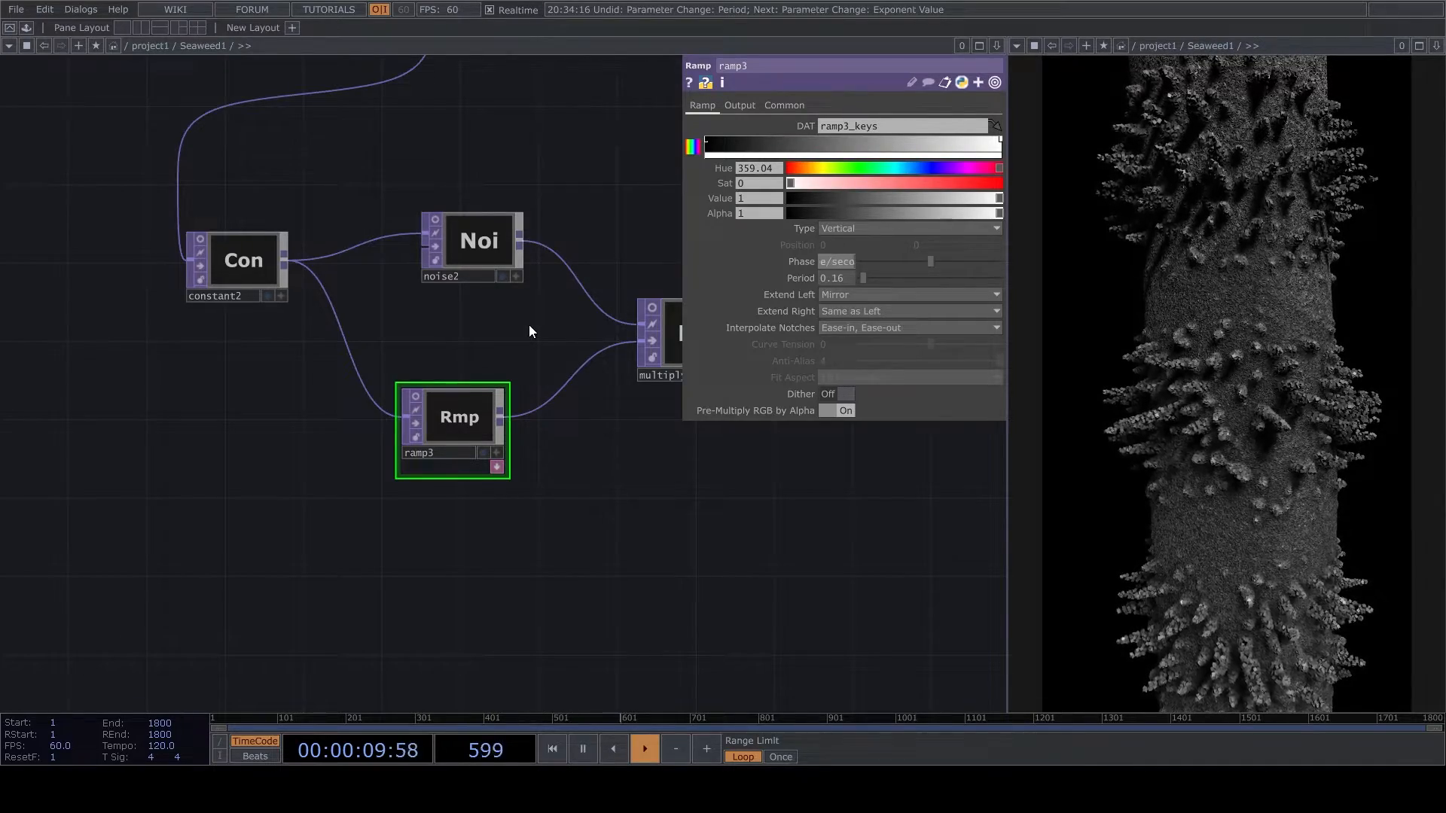
{"action": "key", "text": "Return"}
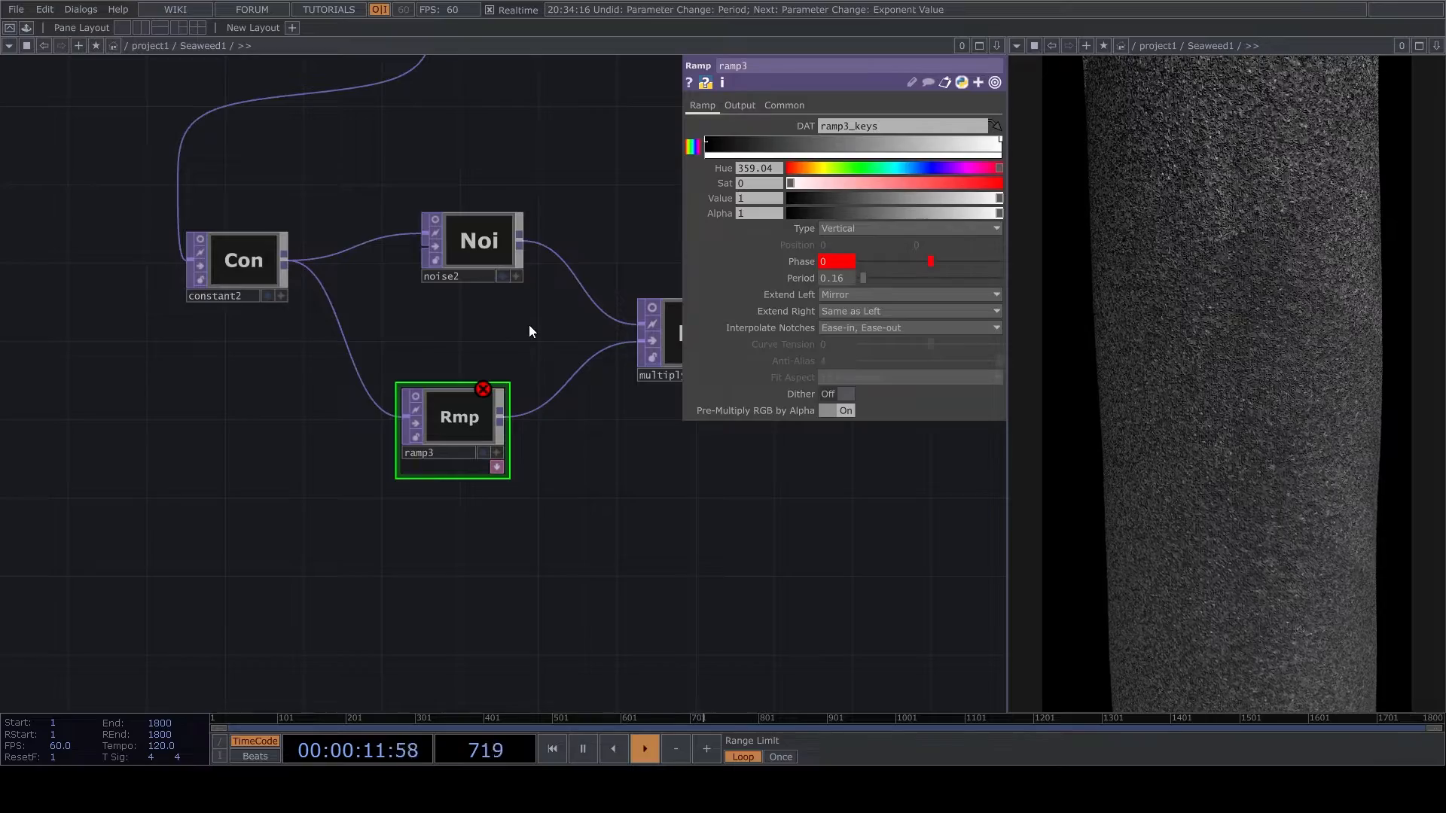
{"action": "left_click", "coordinate": [833, 263]}
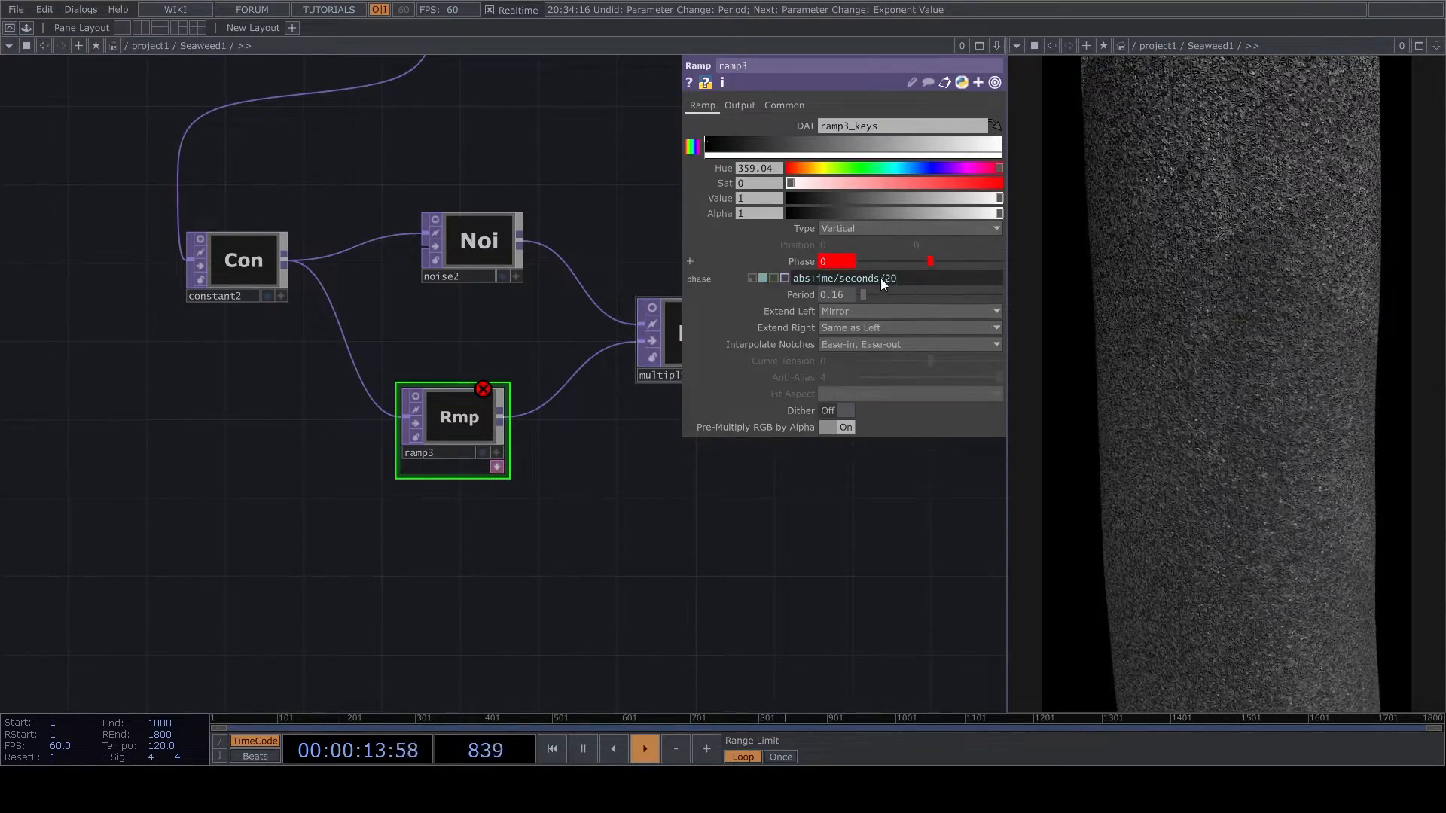
{"action": "left_click", "coordinate": [845, 278]}
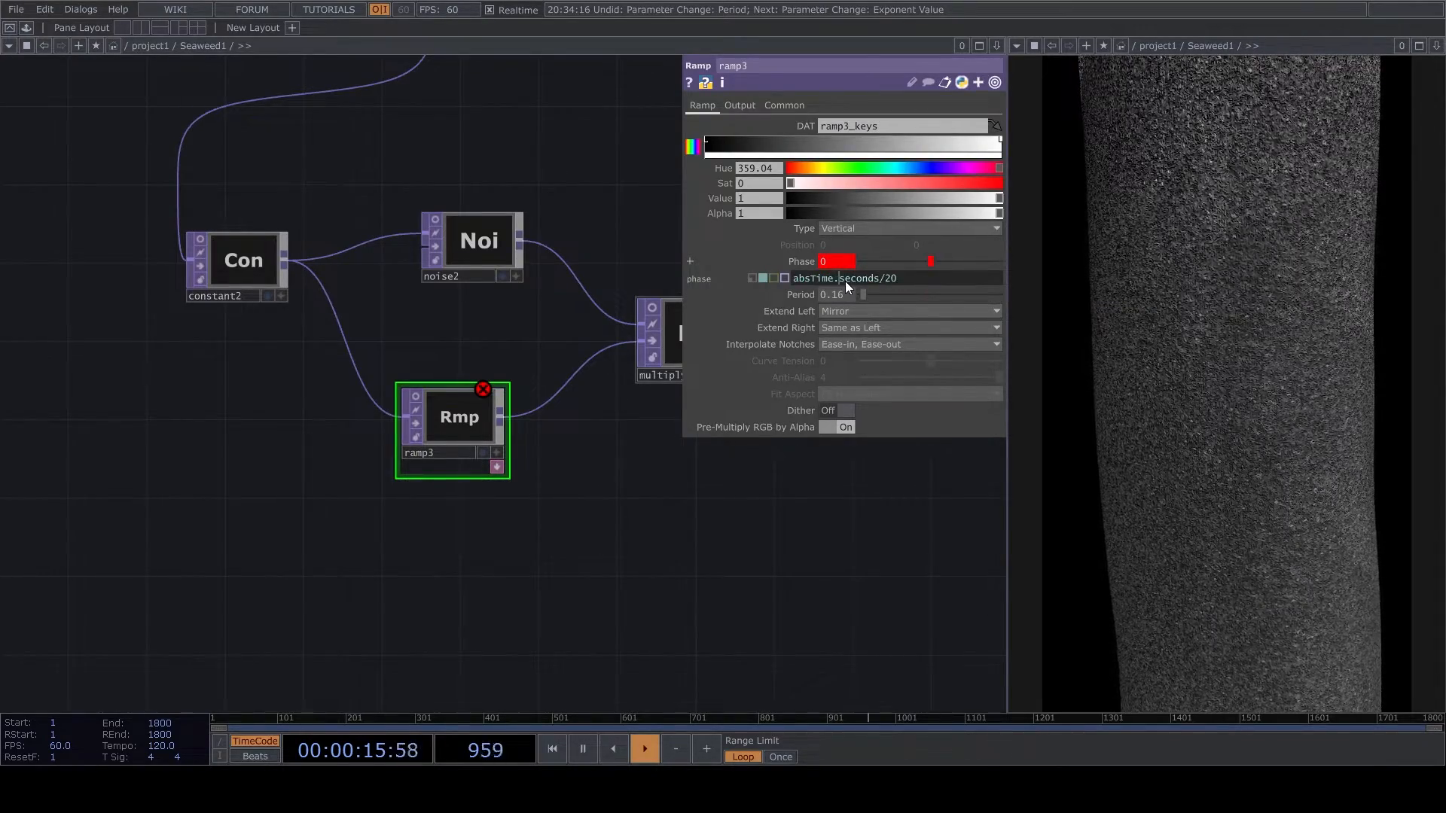
{"action": "key", "text": "Return"}
- Check noise2's parameters and set ramp3's period to 0.25
{"action": "left_click_drag", "start_coordinate": [822, 543], "coordinate": [615, 548]}
{"action": "scroll", "coordinate": [456, 527], "scroll_direction": "down", "scroll_amount": 2}
{"action": "scroll", "coordinate": [437, 433], "scroll_direction": "up", "scroll_amount": 4}
{"action": "left_click", "coordinate": [345, 246]}
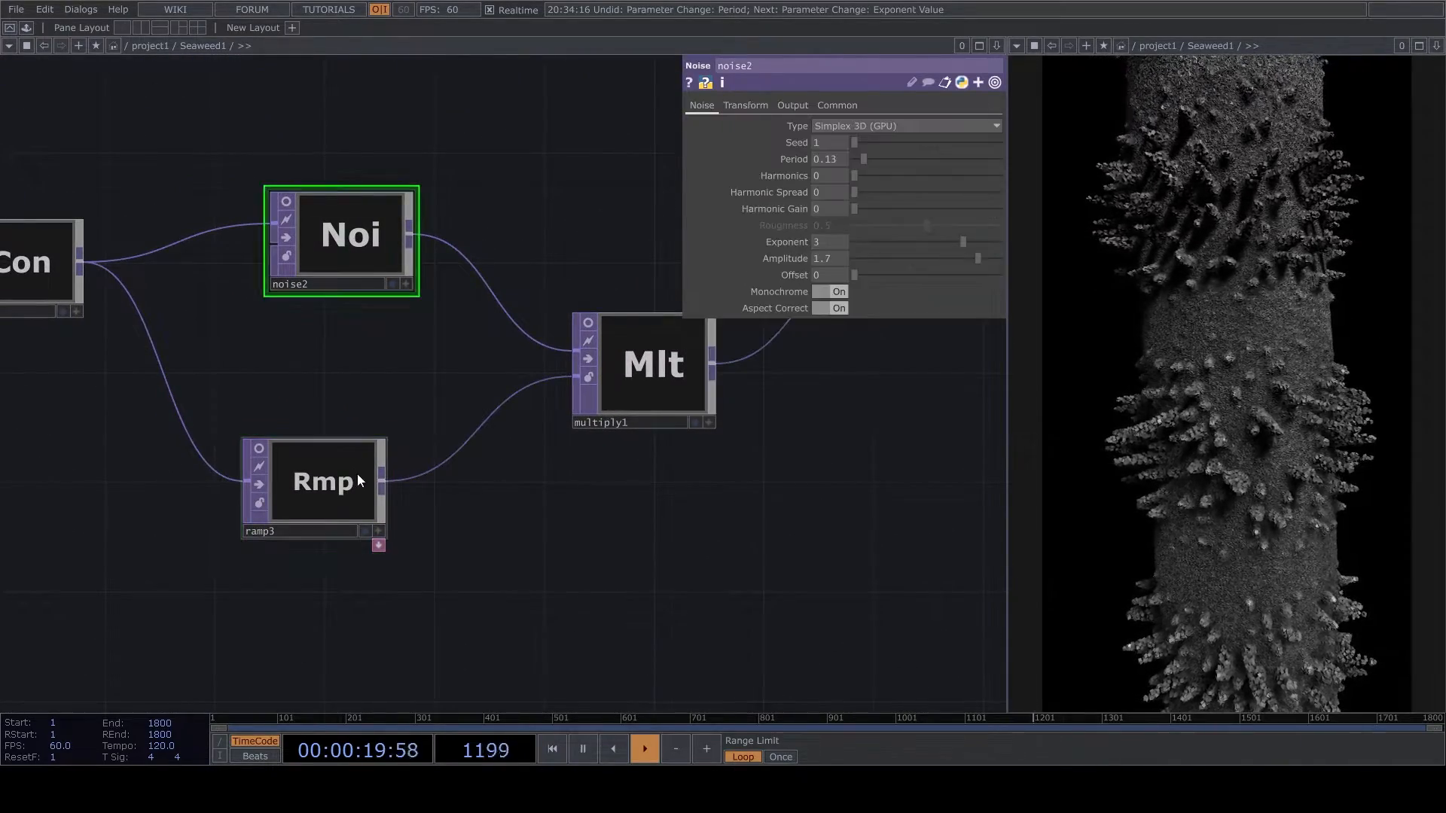
{"action": "left_click", "coordinate": [334, 440]}
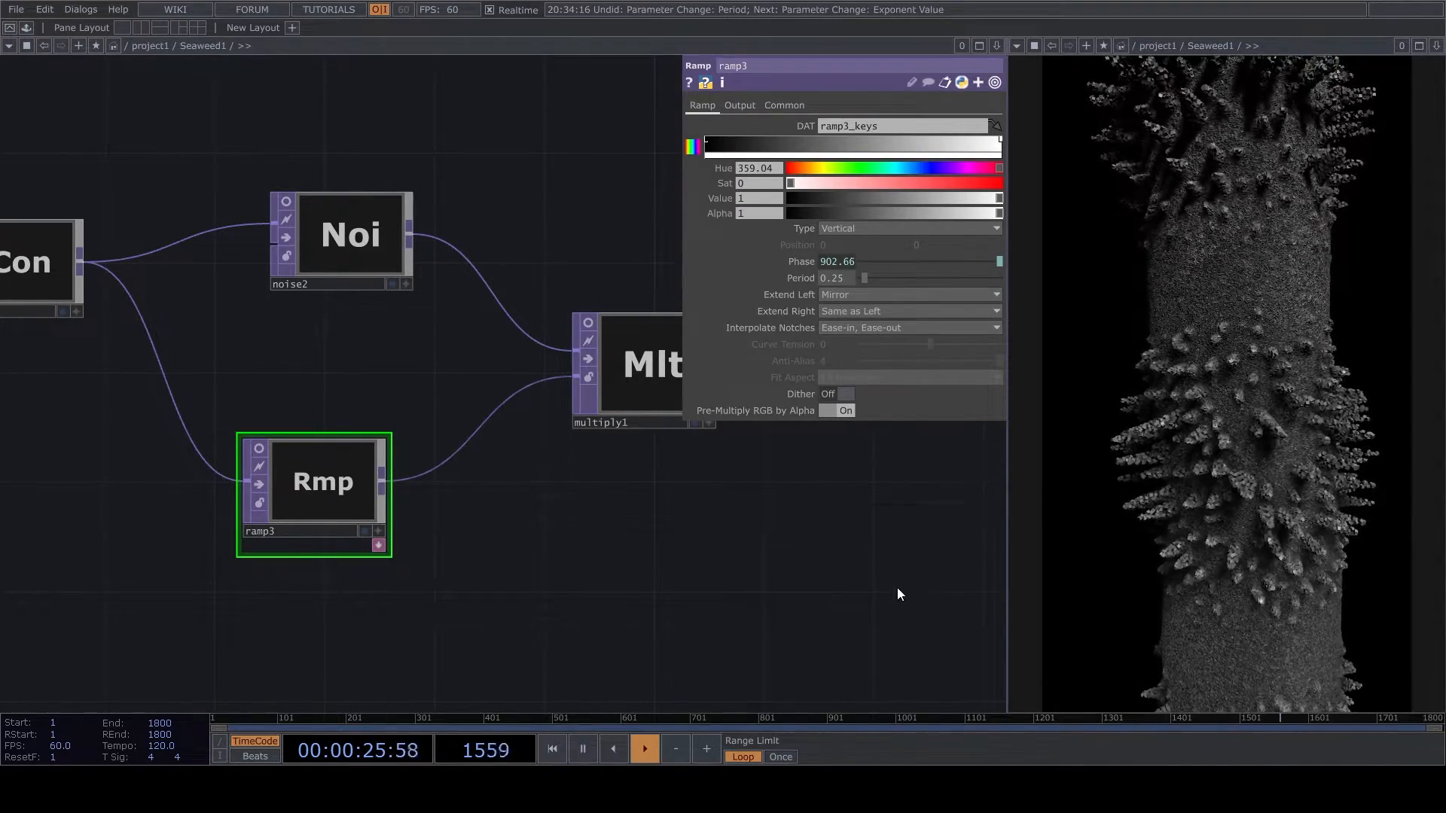
- Examine the operator chain from multiply1 through limit2 and level2 to pointtransform4
{"action": "scroll", "coordinate": [746, 583], "scroll_direction": "down", "scroll_amount": 3}
{"action": "left_click_drag", "start_coordinate": [746, 581], "coordinate": [560, 616]}
{"action": "left_click_drag", "start_coordinate": [690, 535], "coordinate": [737, 652]}
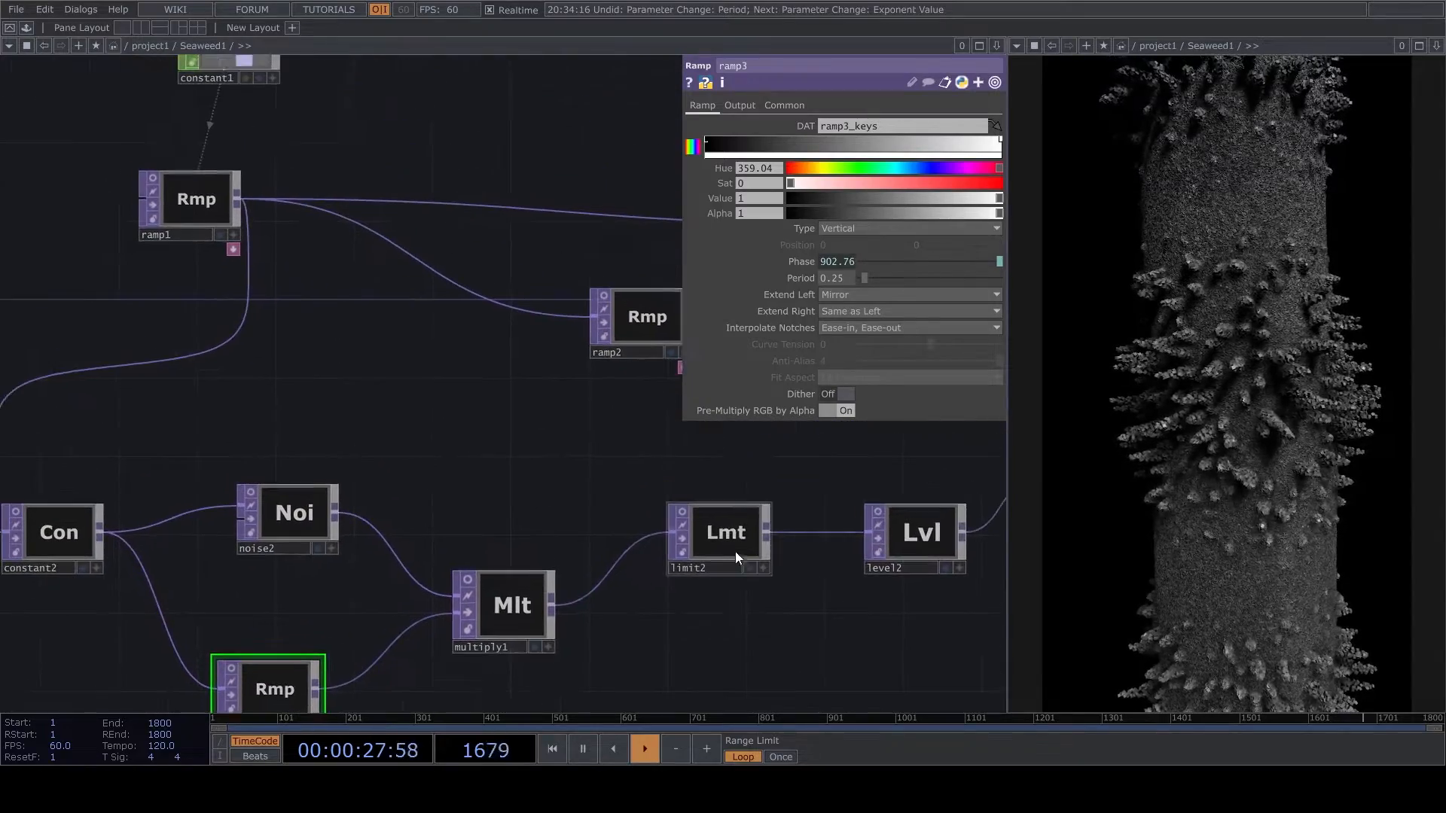
{"action": "scroll", "coordinate": [542, 613], "scroll_direction": "down", "scroll_amount": 5}
{"action": "scroll", "coordinate": [555, 455], "scroll_direction": "up", "scroll_amount": 5}
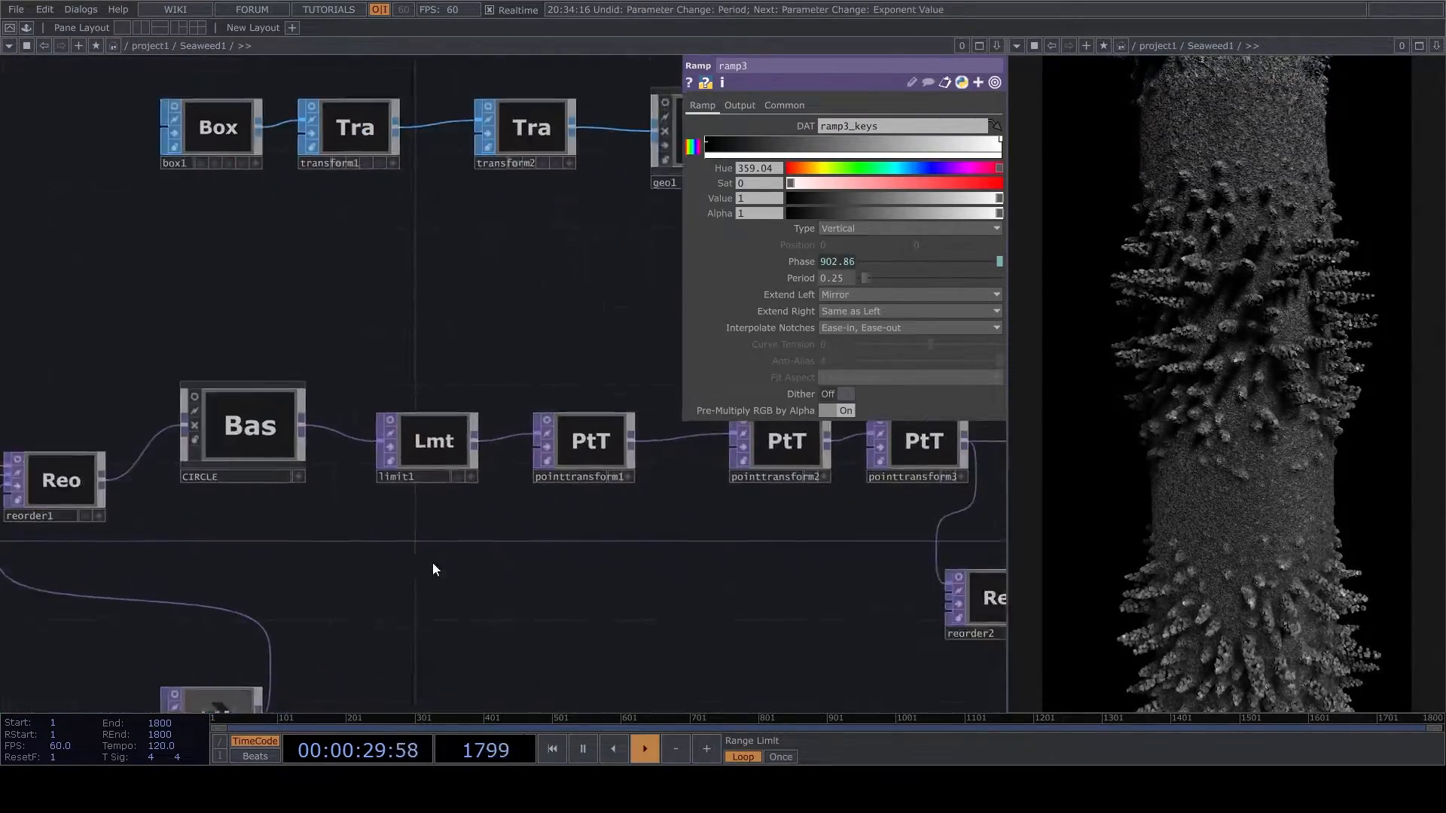
{"action": "scroll", "coordinate": [452, 578], "scroll_direction": "down", "scroll_amount": 2}
{"action": "scroll", "coordinate": [573, 534], "scroll_direction": "up", "scroll_amount": 2}
{"action": "scroll", "coordinate": [606, 561], "scroll_direction": "down", "scroll_amount": 4}
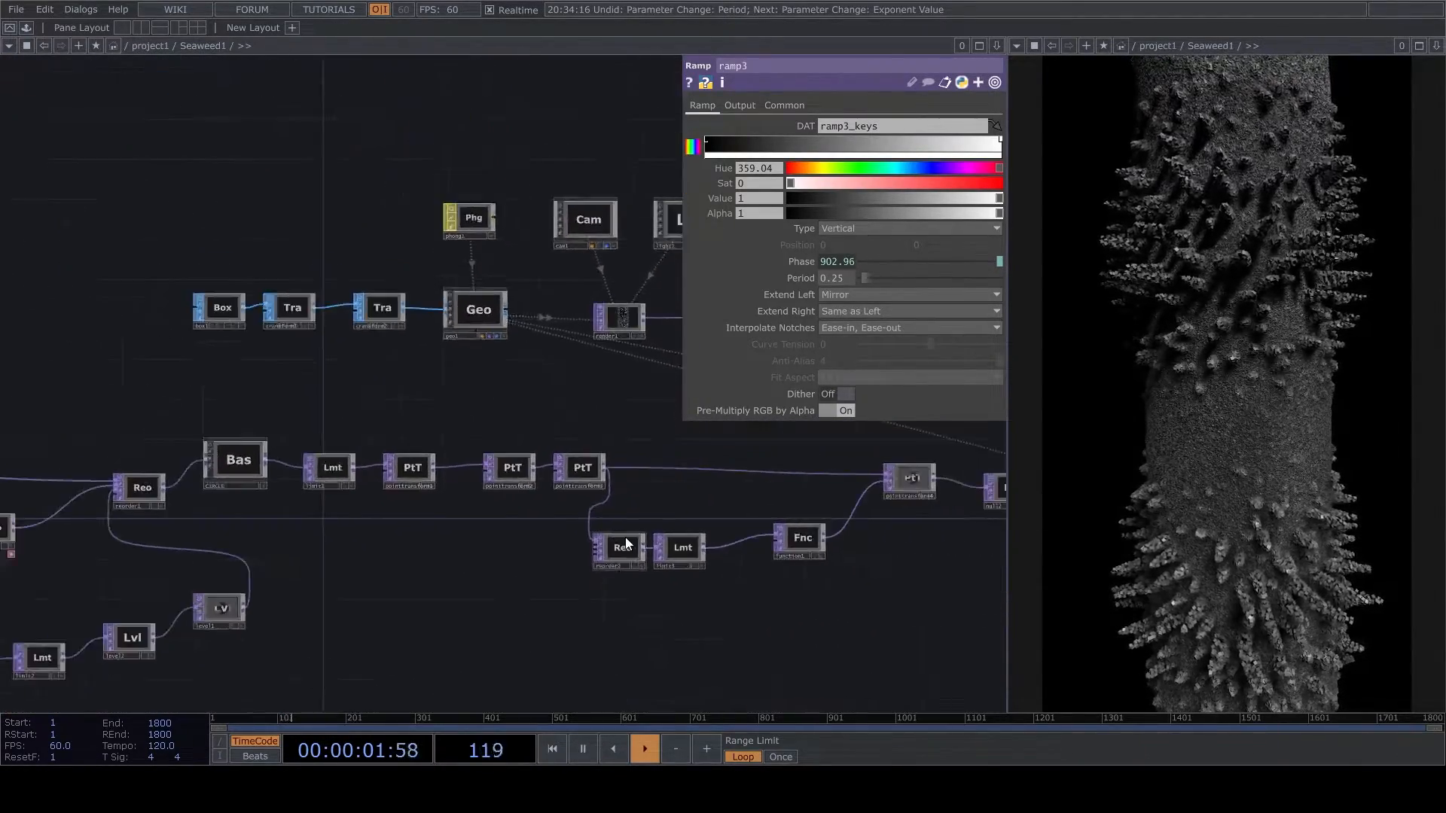
{"action": "left_click_drag", "start_coordinate": [561, 556], "coordinate": [904, 497]}
- Move limit2 away from multiply1 to make room between them
{"action": "scroll", "coordinate": [328, 600], "scroll_direction": "up", "scroll_amount": 3}
{"action": "left_click_drag", "start_coordinate": [553, 620], "coordinate": [403, 542]}
{"action": "left_click_drag", "start_coordinate": [644, 421], "coordinate": [782, 500]}
{"action": "left_click_drag", "start_coordinate": [439, 497], "coordinate": [623, 514]}
{"action": "left_click_drag", "start_coordinate": [472, 585], "coordinate": [753, 550]}
{"action": "left_click_drag", "start_coordinate": [607, 487], "coordinate": [853, 507]}
- Insert a Noise operator on the connection between multiply1 and limit2
{"action": "right_click", "coordinate": [524, 518]}
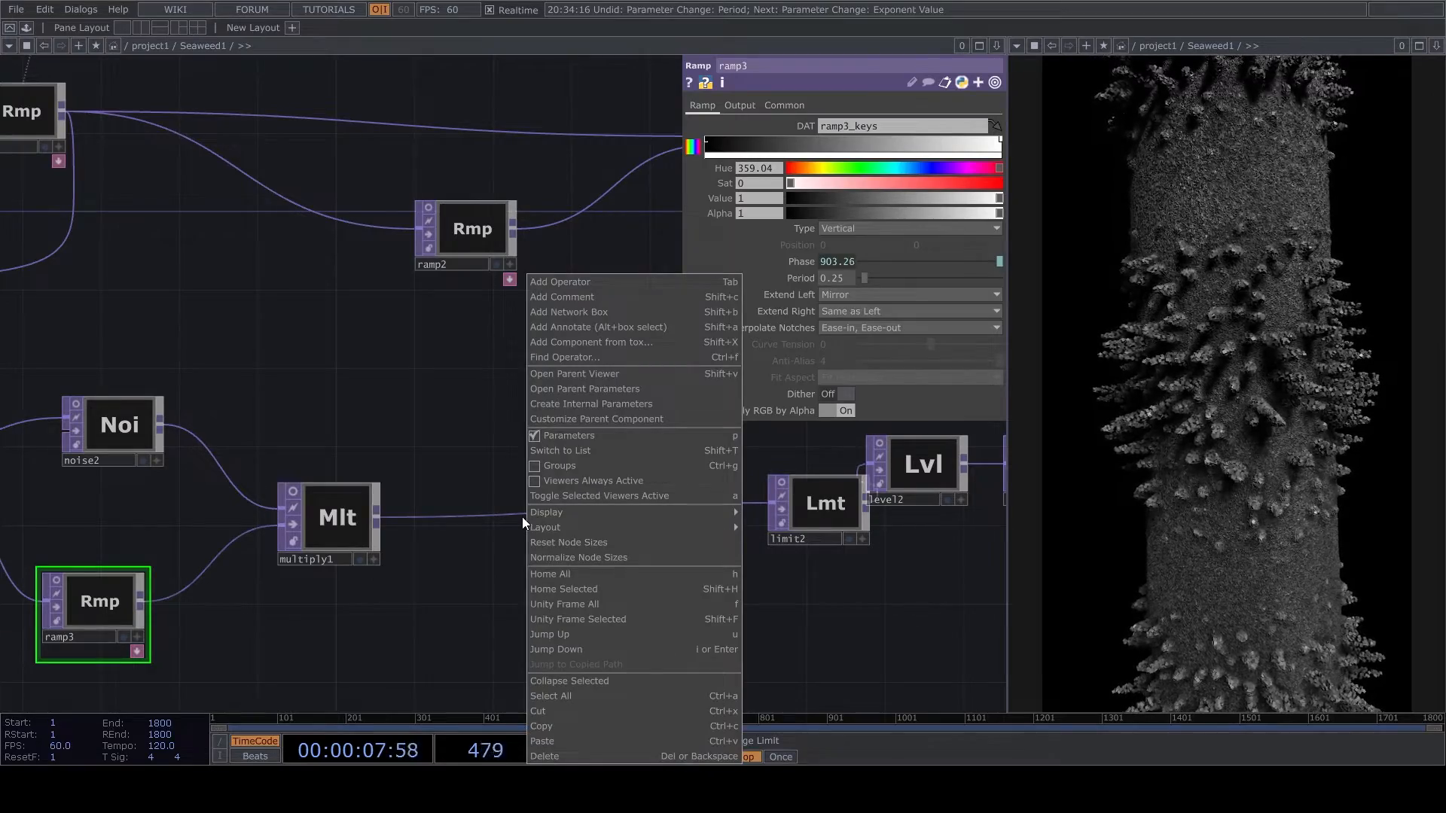
{"action": "right_click", "coordinate": [512, 516]}
{"action": "left_click", "coordinate": [538, 494]}
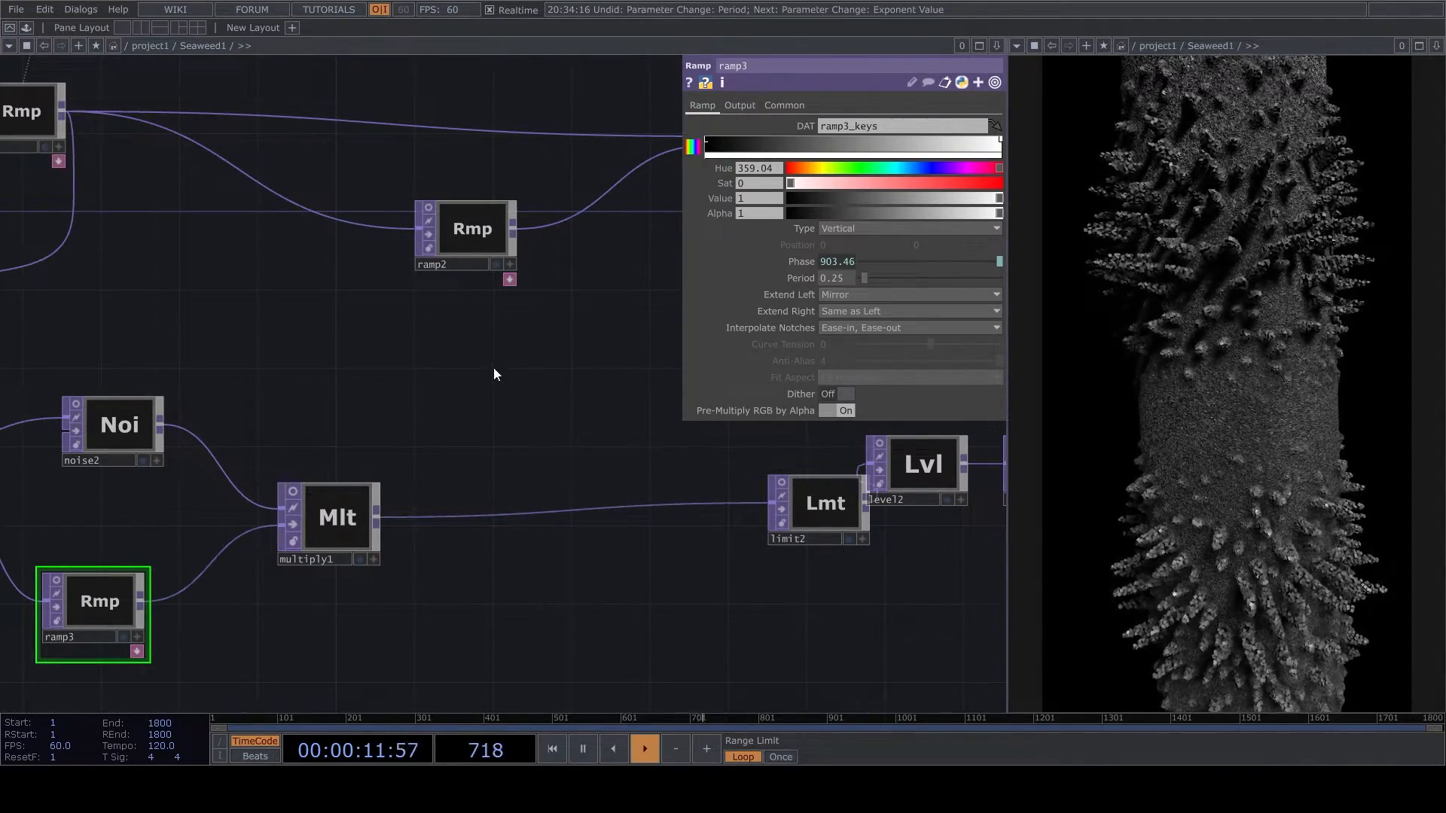
{"action": "left_click", "coordinate": [661, 544]}
{"action": "scroll", "coordinate": [689, 503], "scroll_direction": "up", "scroll_amount": 2}
{"action": "left_click", "coordinate": [610, 531]}
{"action": "left_click_drag", "start_coordinate": [638, 554], "coordinate": [444, 528]}
- Set noise4's offset to 0, period to 0.26 and amplitude to 0.35
{"action": "scroll", "coordinate": [633, 407], "scroll_direction": "up", "scroll_amount": 2}
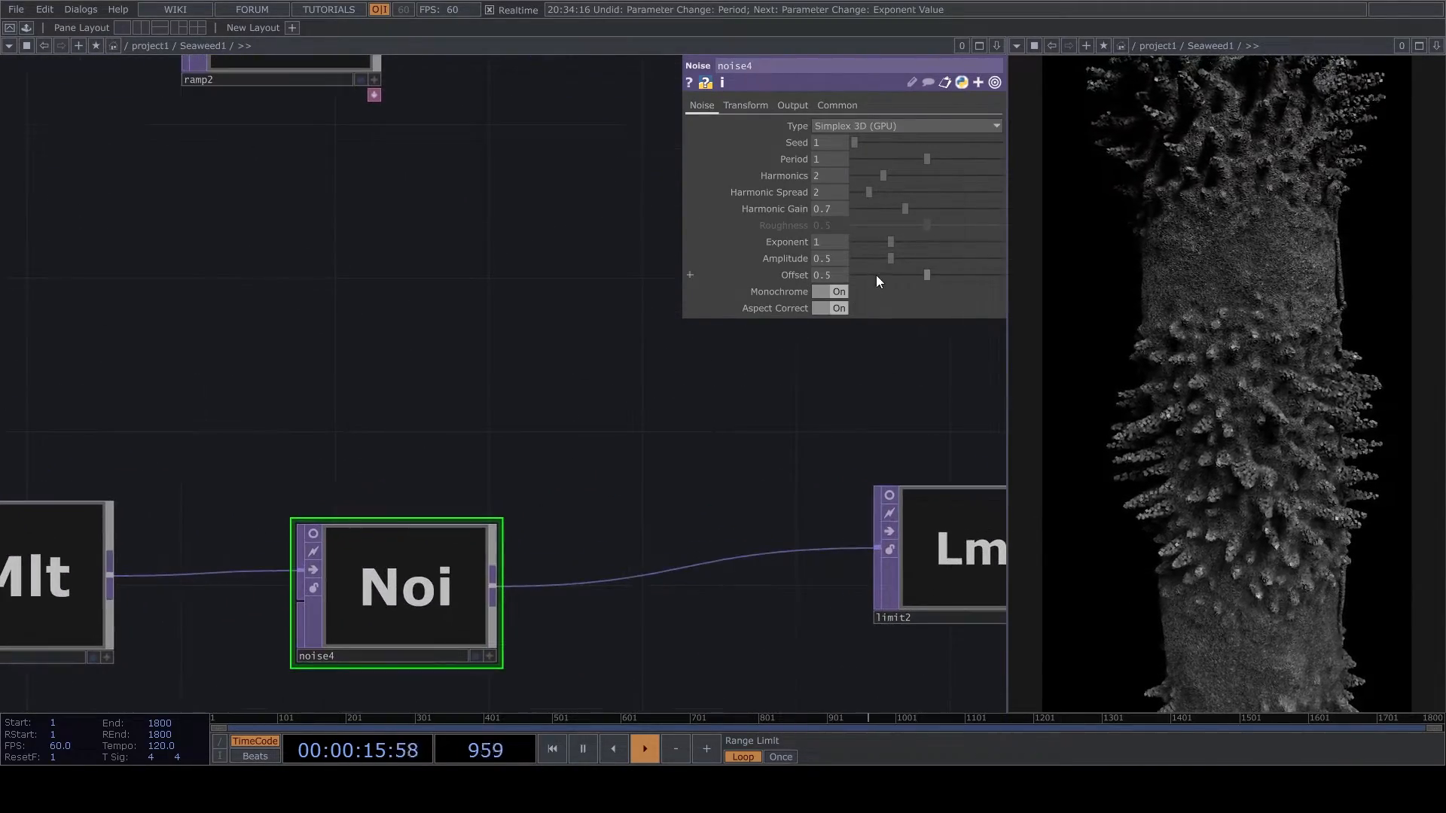
{"action": "left_click_drag", "start_coordinate": [875, 275], "coordinate": [690, 246]}
{"action": "left_click", "coordinate": [797, 107]}
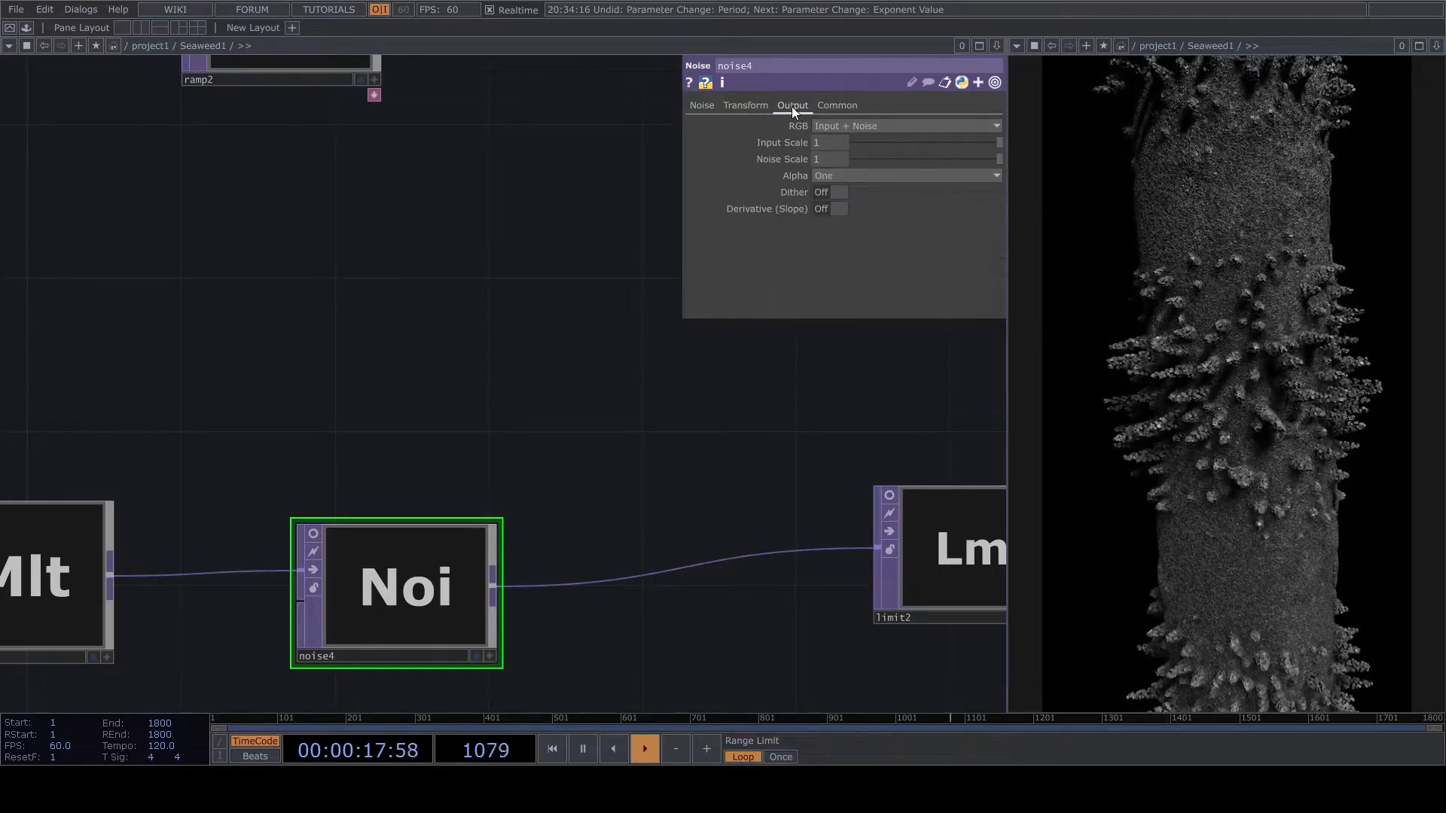
{"action": "left_click", "coordinate": [703, 106]}
{"action": "left_click_drag", "start_coordinate": [922, 158], "coordinate": [875, 160]}
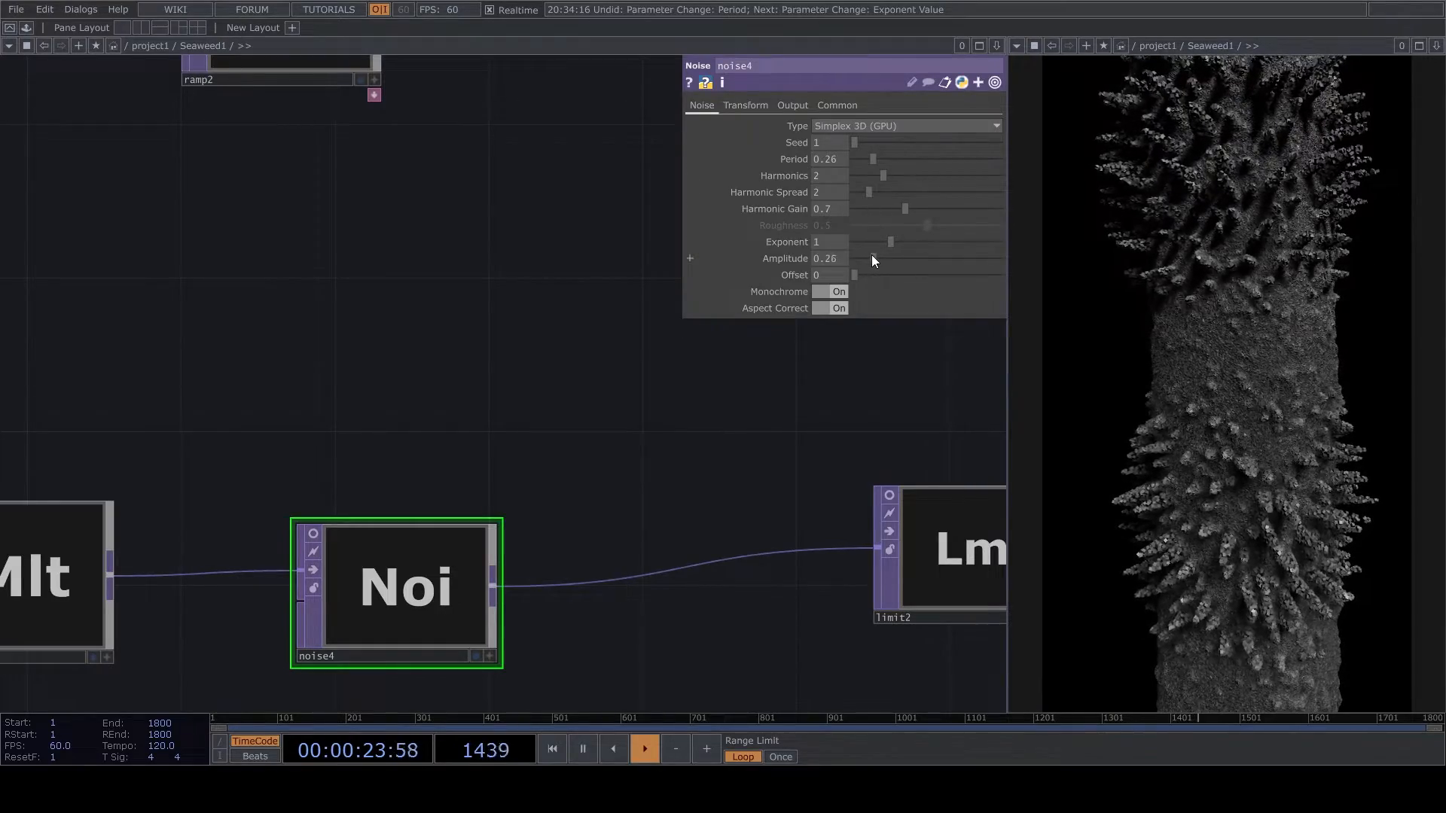
{"action": "left_click_drag", "start_coordinate": [876, 259], "coordinate": [879, 259]}
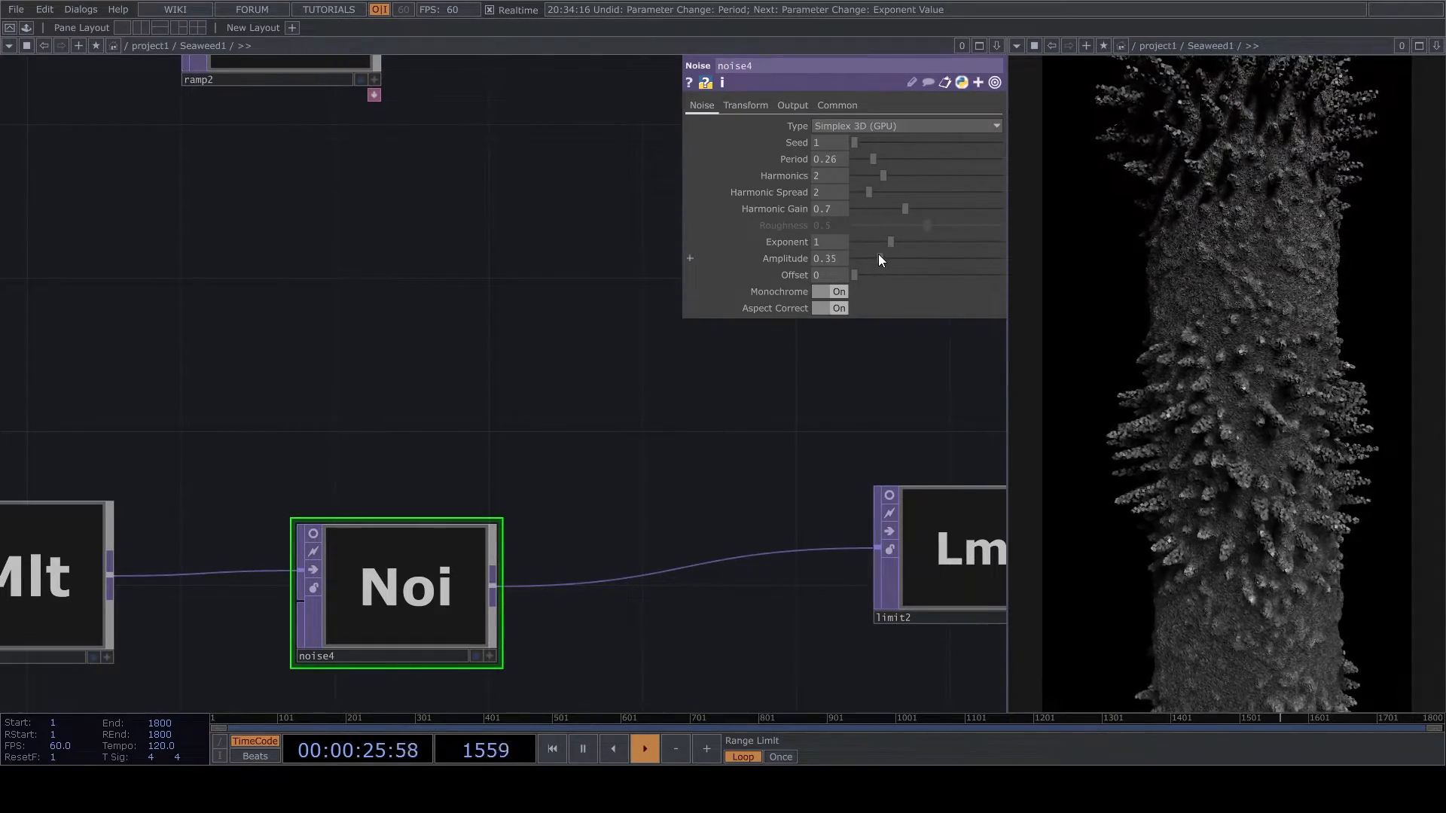
- Examine the Seaweed network from the box and transform chain through the camera, light and render to the noise branch
{"action": "scroll", "coordinate": [461, 504], "scroll_direction": "down", "scroll_amount": 6}
{"action": "scroll", "coordinate": [664, 303], "scroll_direction": "up", "scroll_amount": 5}
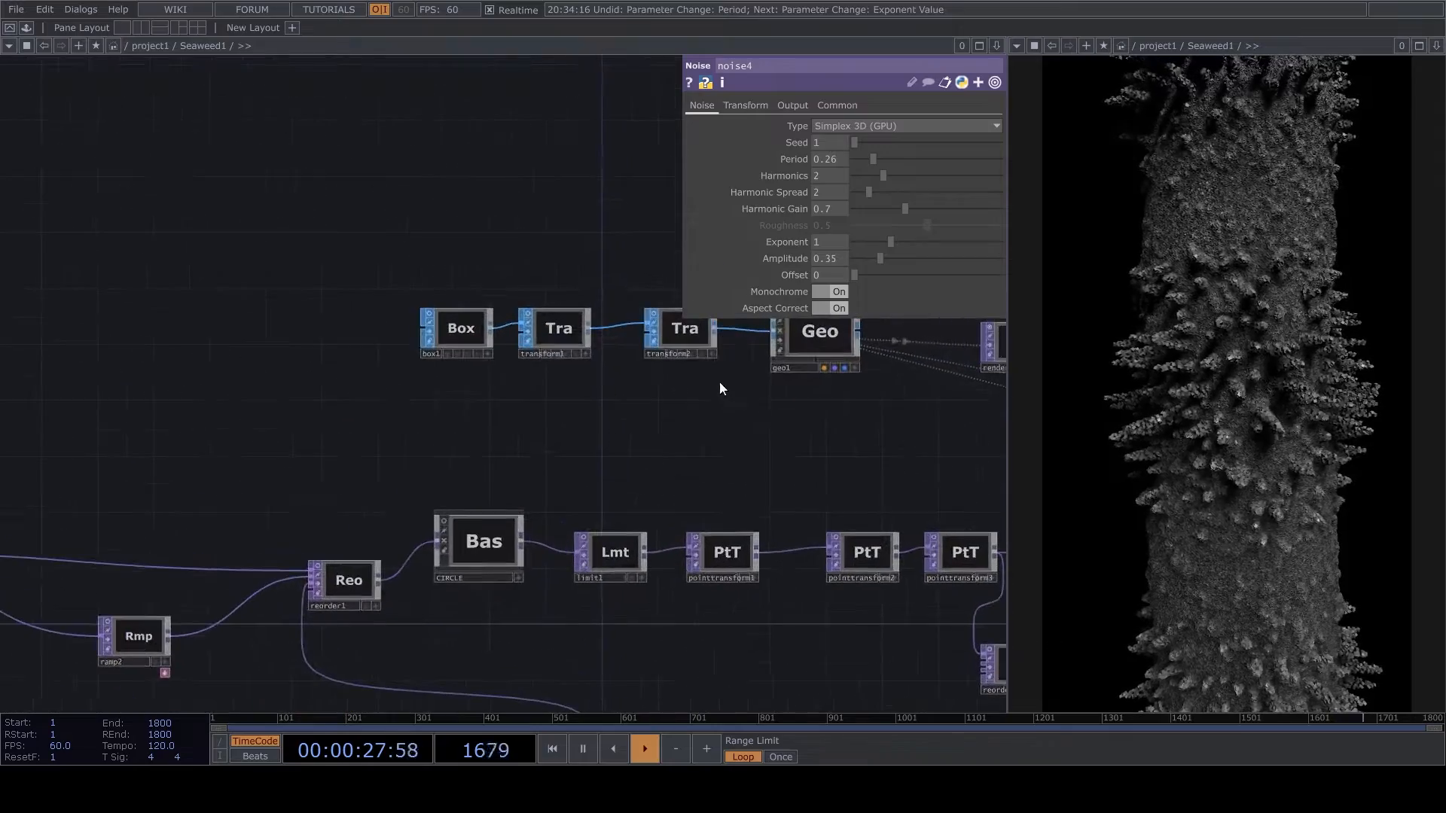
{"action": "left_click", "coordinate": [667, 336]}
{"action": "left_click_drag", "start_coordinate": [720, 433], "coordinate": [625, 534]}
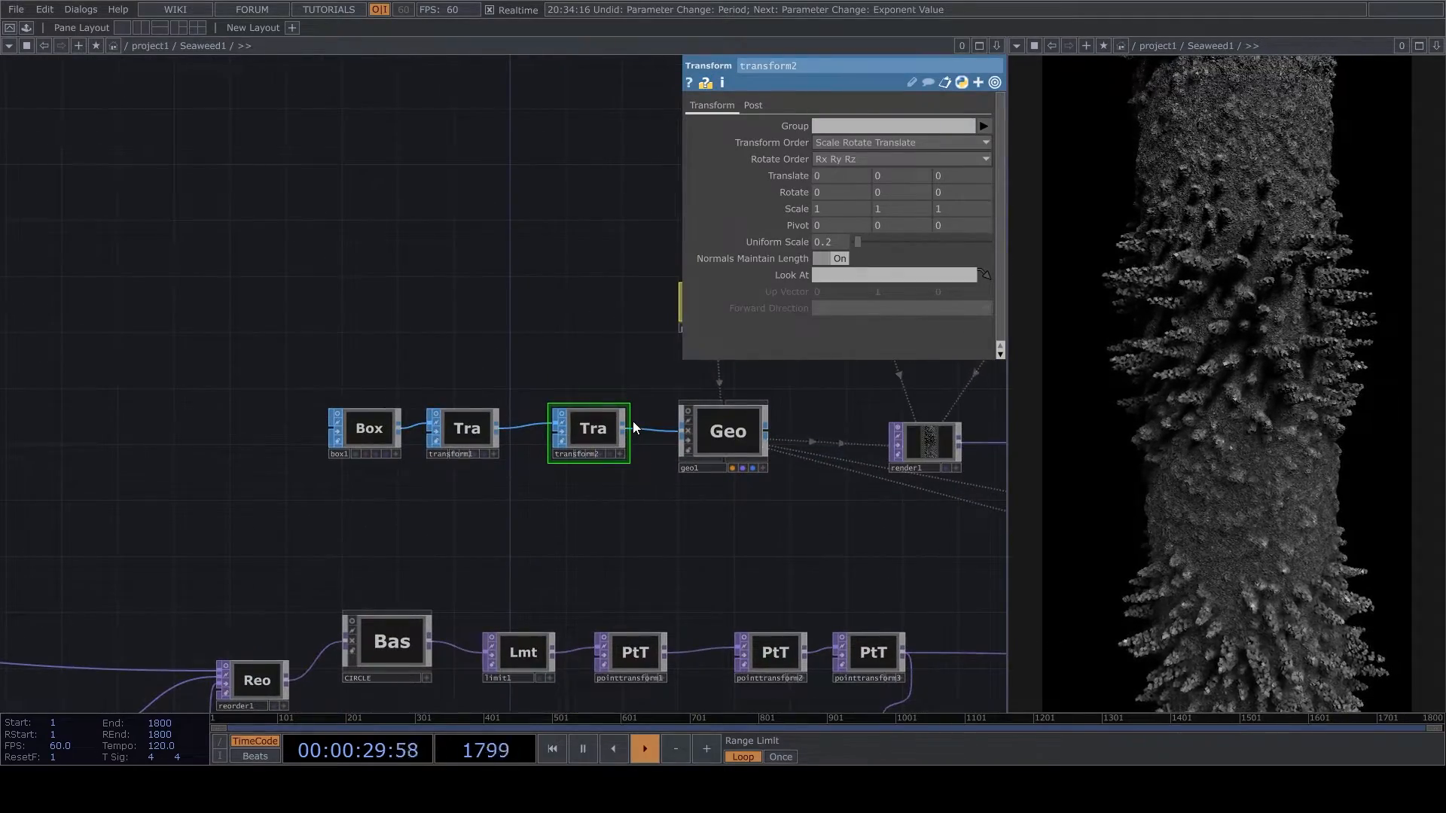
{"action": "scroll", "coordinate": [803, 472], "scroll_direction": "up", "scroll_amount": 3}
{"action": "left_click_drag", "start_coordinate": [848, 374], "coordinate": [553, 518]}
{"action": "scroll", "coordinate": [552, 518], "scroll_direction": "down", "scroll_amount": 4}
{"action": "scroll", "coordinate": [801, 548], "scroll_direction": "up", "scroll_amount": 8}
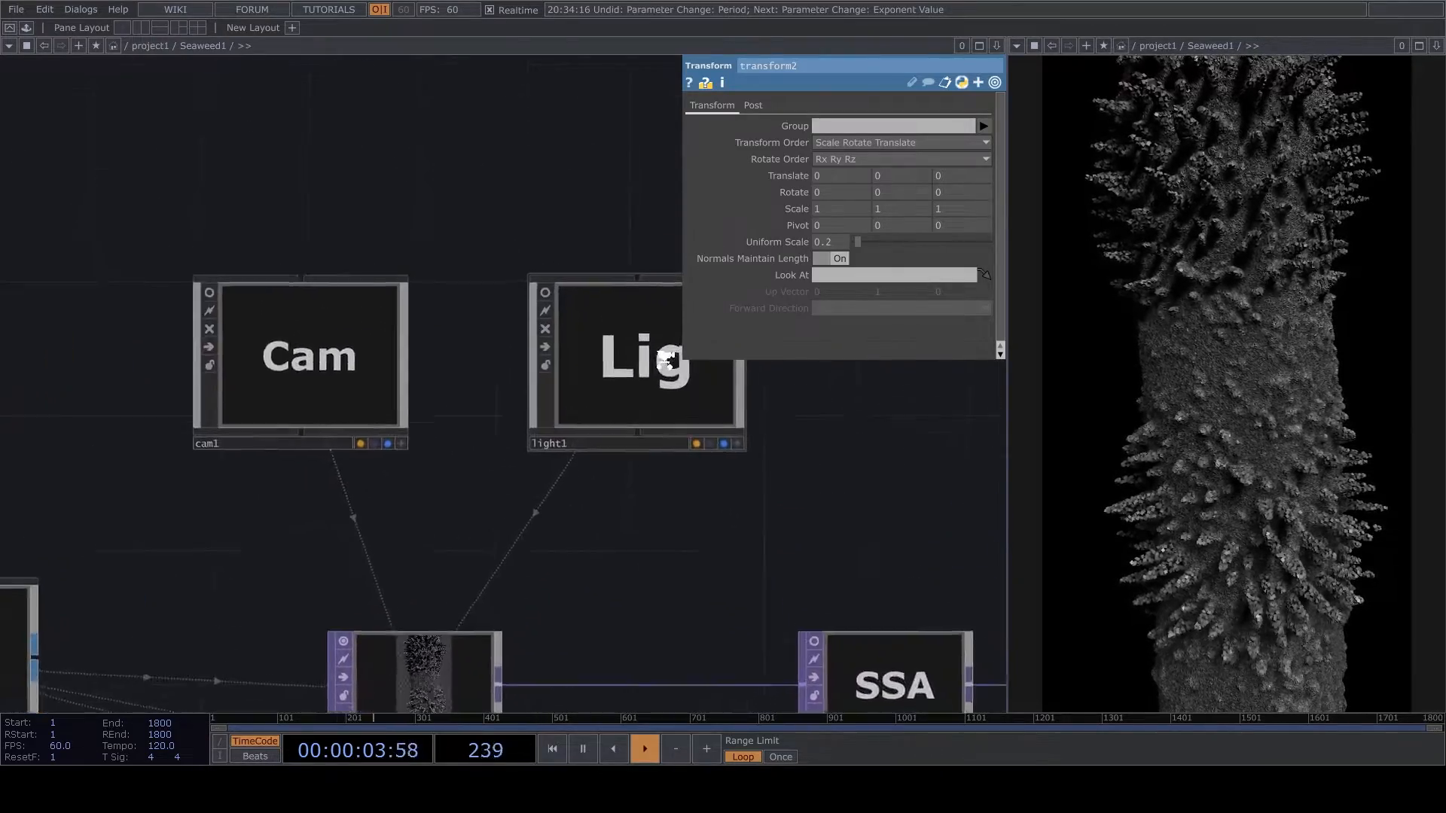
{"action": "scroll", "coordinate": [733, 453], "scroll_direction": "down", "scroll_amount": 6}
{"action": "left_click_drag", "start_coordinate": [627, 613], "coordinate": [738, 425]}
{"action": "scroll", "coordinate": [742, 417], "scroll_direction": "down", "scroll_amount": 5}
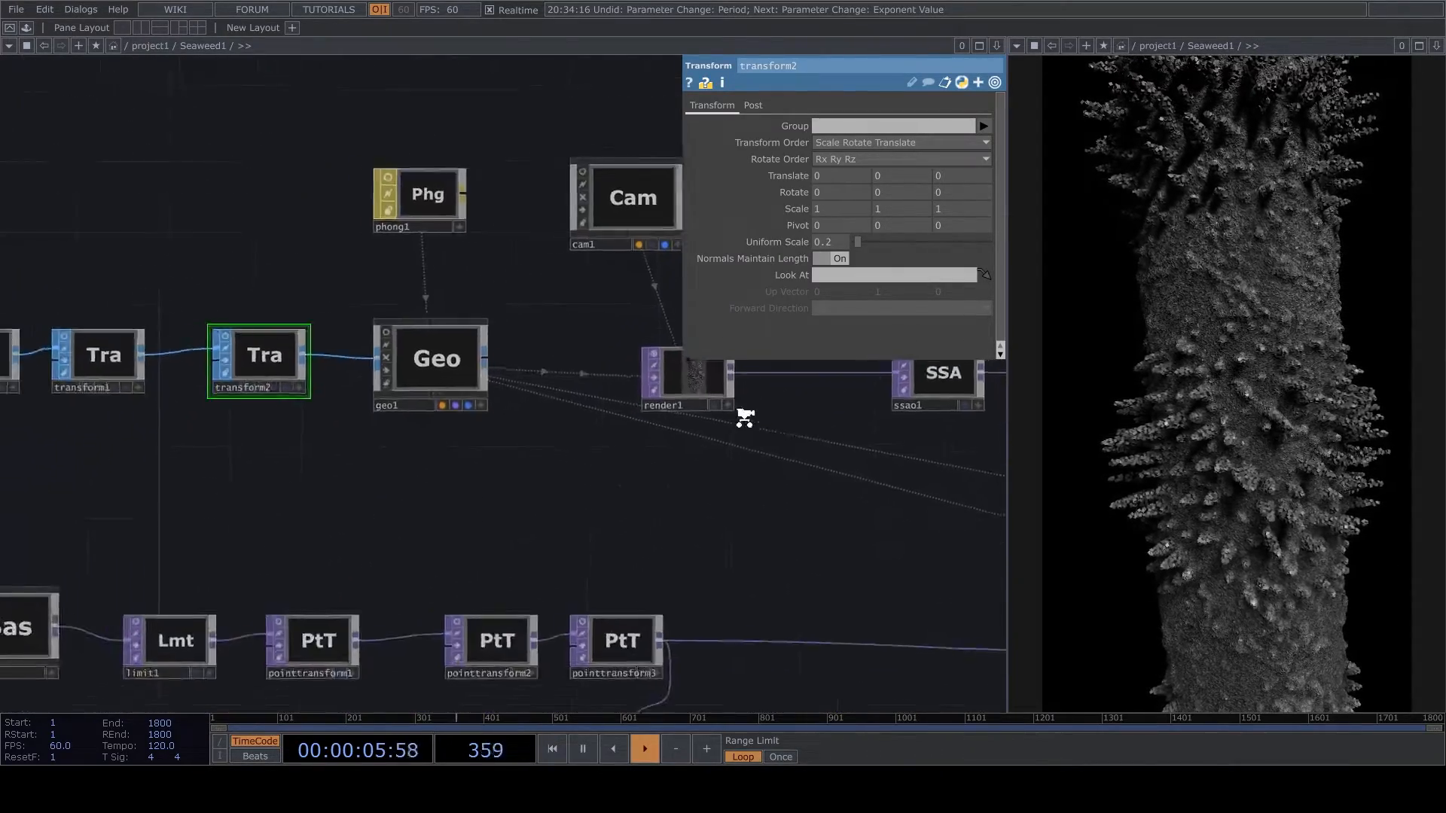
{"action": "left_click_drag", "start_coordinate": [587, 641], "coordinate": [602, 503]}
{"action": "scroll", "coordinate": [743, 454], "scroll_direction": "up", "scroll_amount": 1}
{"action": "scroll", "coordinate": [743, 455], "scroll_direction": "up", "scroll_amount": 1}
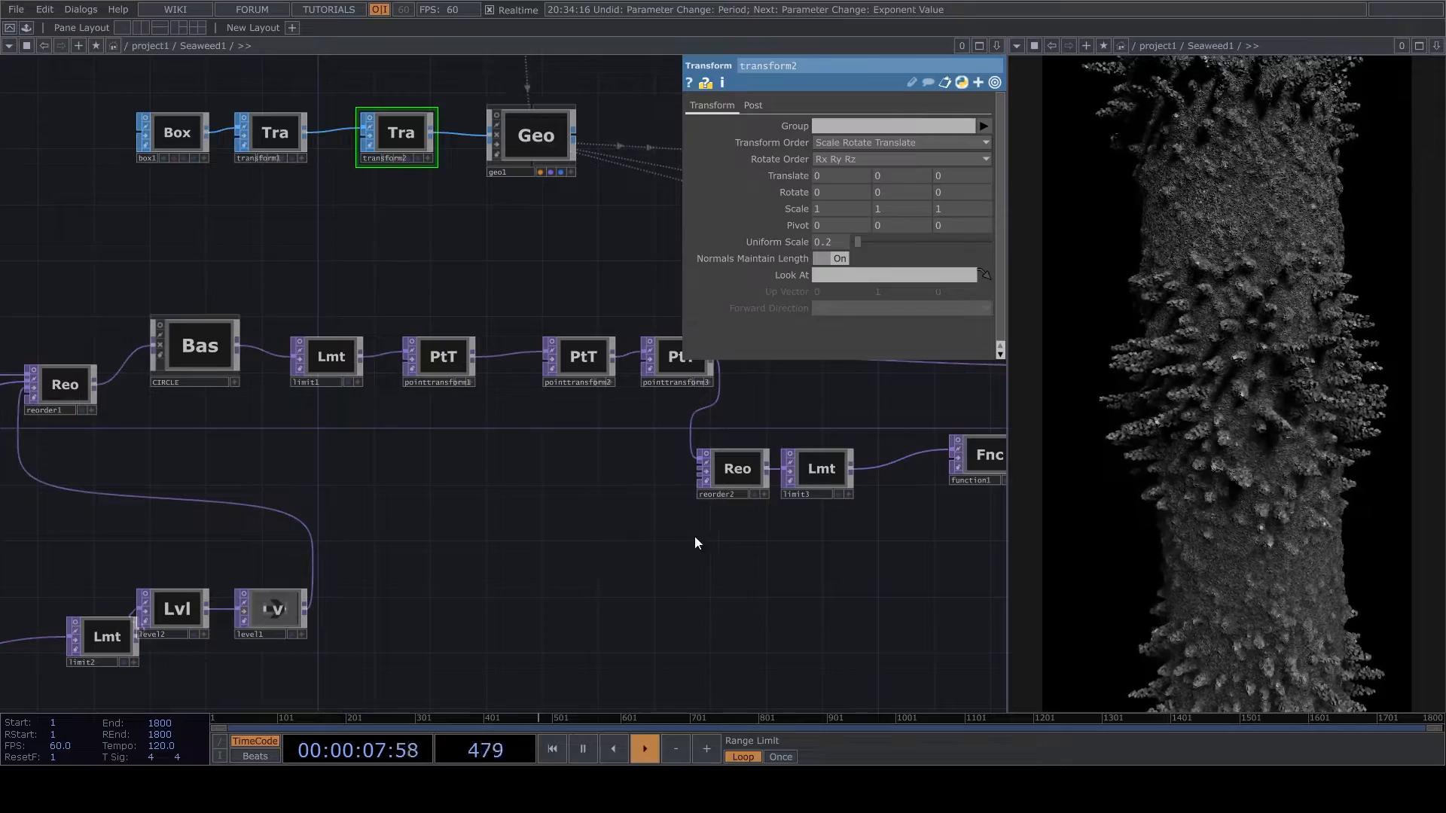
{"action": "scroll", "coordinate": [686, 536], "scroll_direction": "down", "scroll_amount": 5}
{"action": "scroll", "coordinate": [441, 603], "scroll_direction": "up", "scroll_amount": 6}
{"action": "left_click_drag", "start_coordinate": [563, 491], "coordinate": [562, 507]}
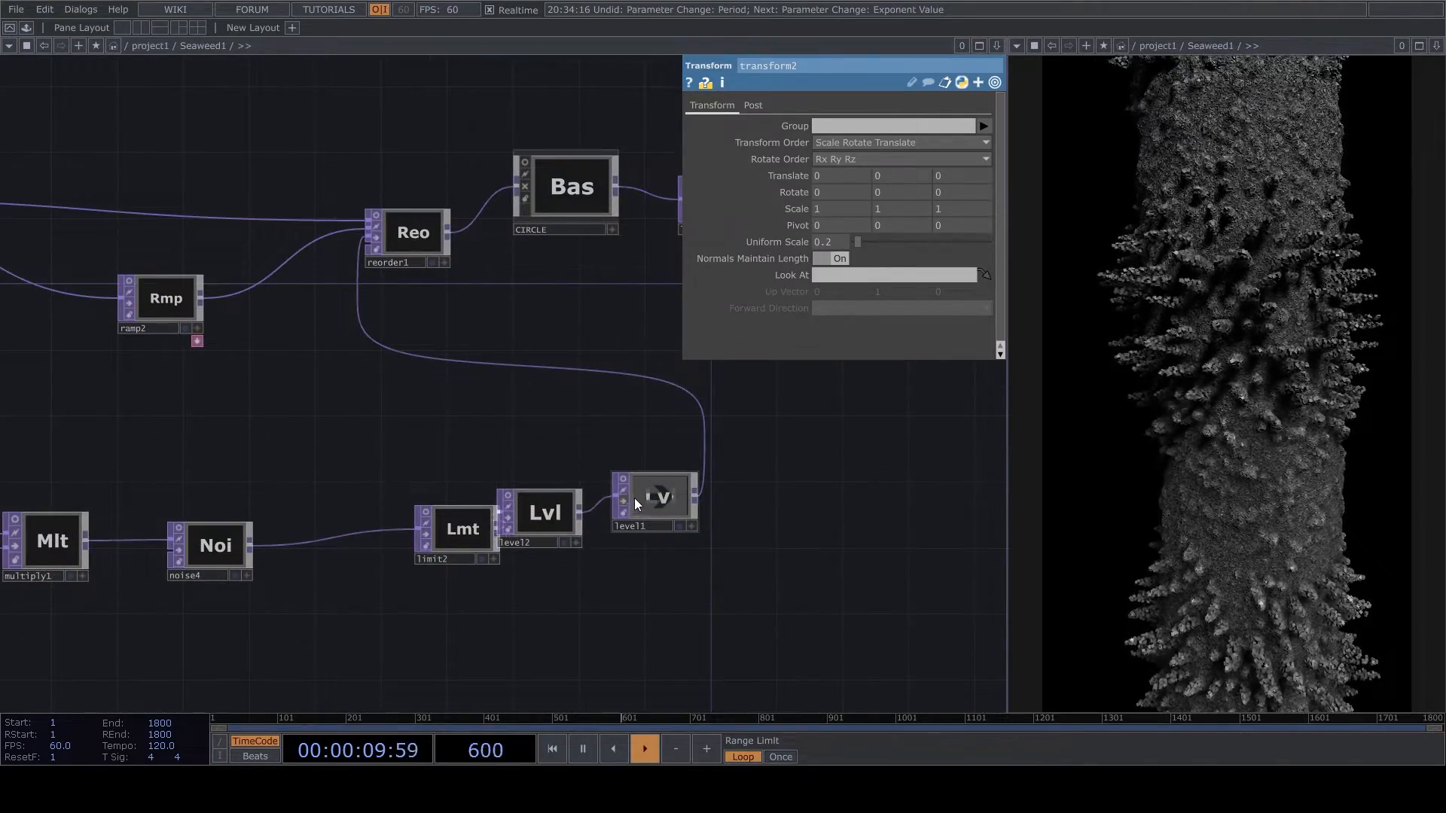
- Try a Blur operator with filter size 2 between level1 and reorder1, and delete it
{"action": "left_click_drag", "start_coordinate": [686, 587], "coordinate": [1034, 532]}
{"action": "right_click", "coordinate": [668, 485]}
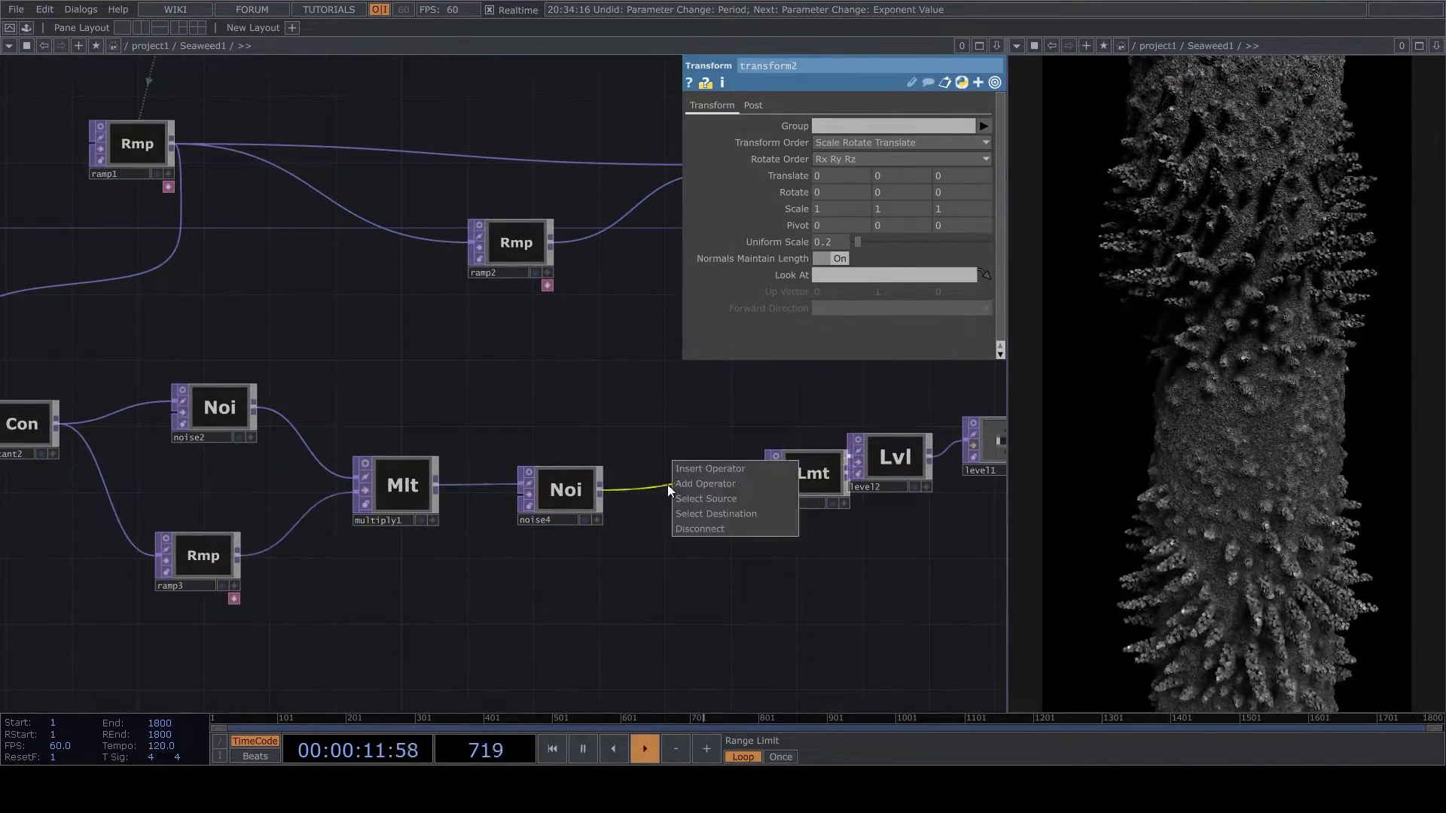
{"action": "left_click", "coordinate": [667, 387]}
{"action": "left_click_drag", "start_coordinate": [616, 478], "coordinate": [445, 632]}
{"action": "right_click", "coordinate": [698, 465]}
{"action": "left_click", "coordinate": [723, 444]}
{"action": "left_click", "coordinate": [463, 338]}
{"action": "left_click", "coordinate": [779, 454]}
{"action": "scroll", "coordinate": [779, 454], "scroll_direction": "up", "scroll_amount": 2}
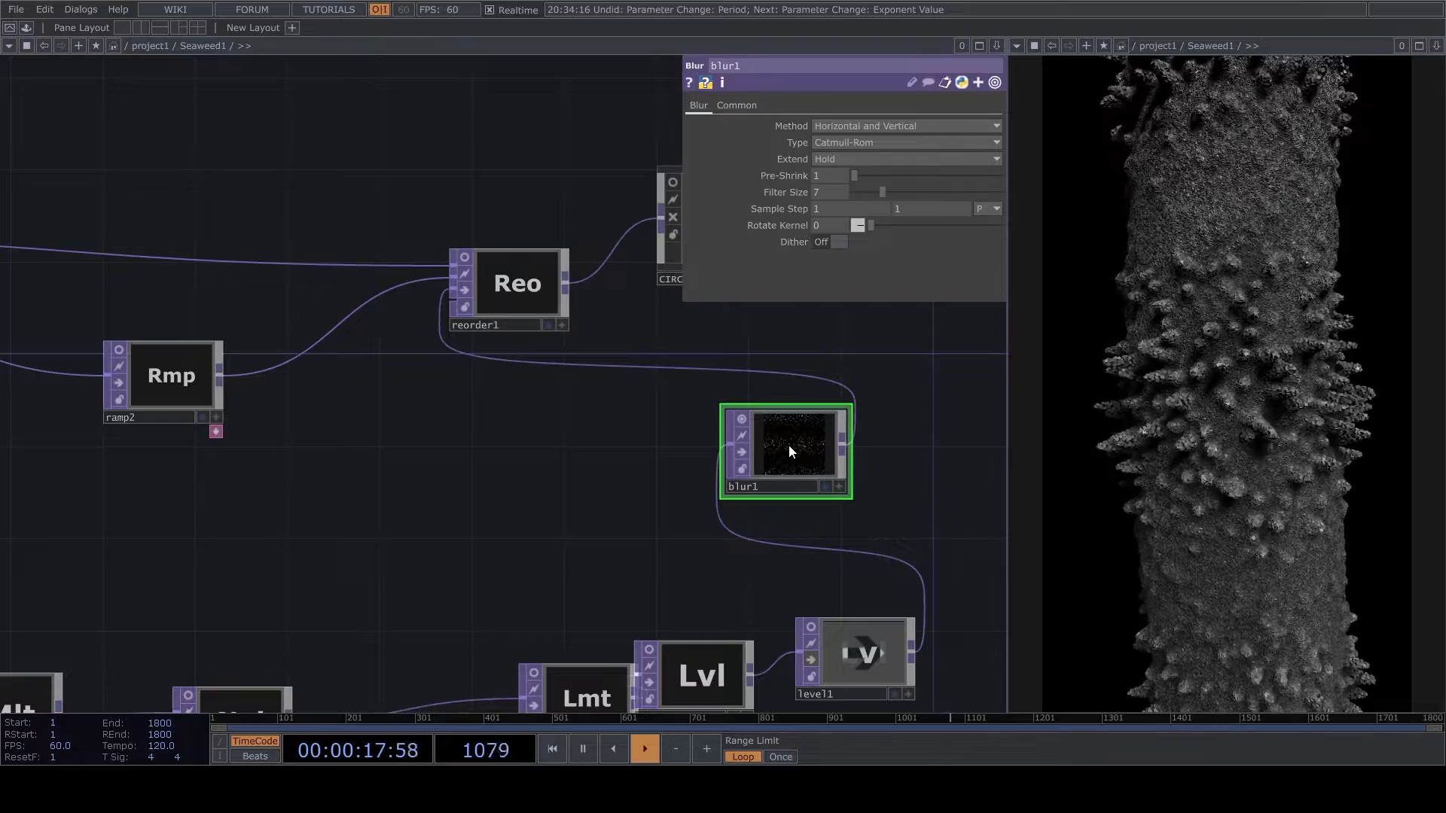
{"action": "left_click_drag", "start_coordinate": [875, 196], "coordinate": [859, 201]}
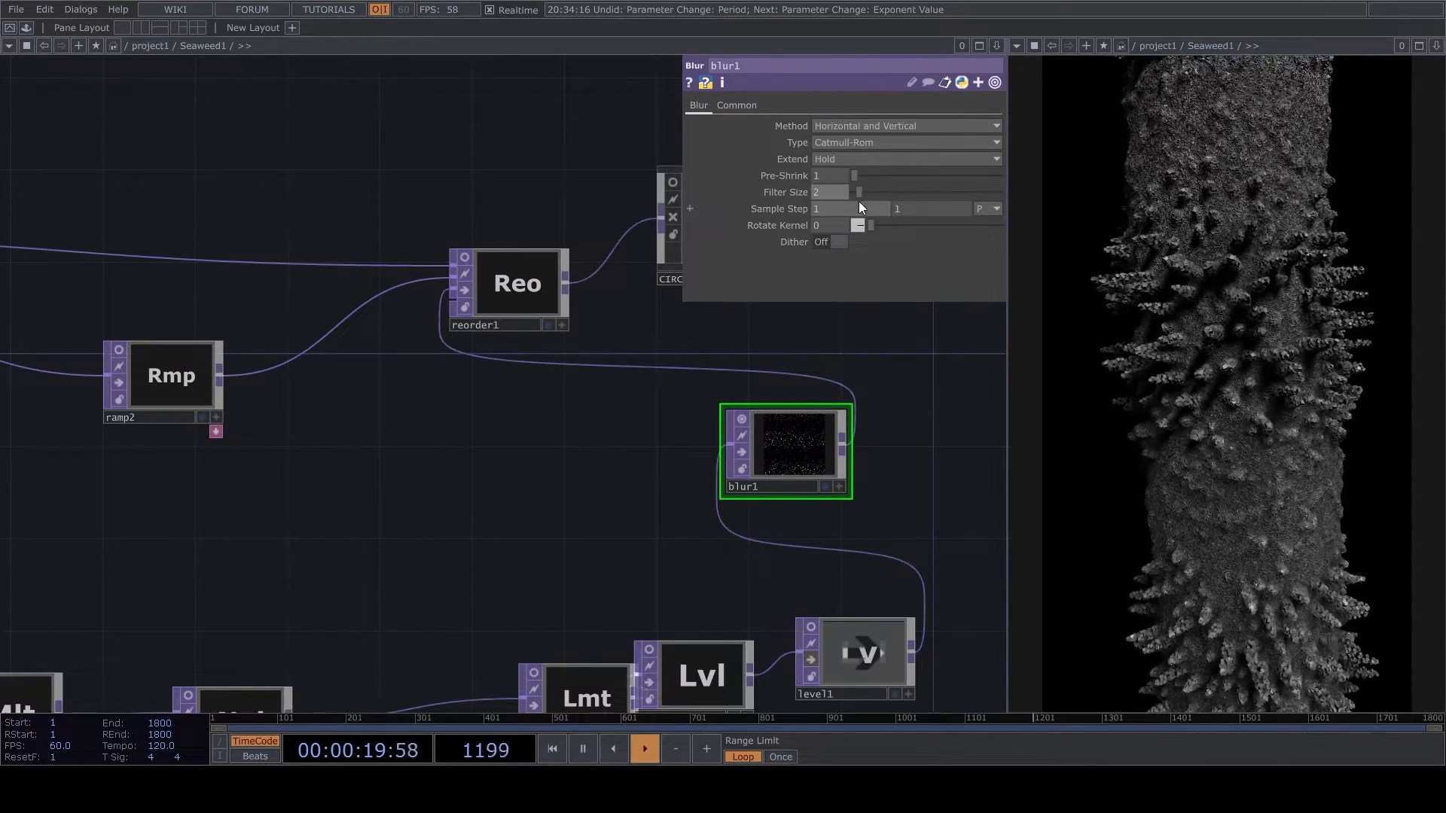
{"action": "key", "text": "Delete"}
- Reactivate level1 and take it out of the chain by wiring level2 directly into reorder1
{"action": "left_click", "coordinate": [853, 638]}
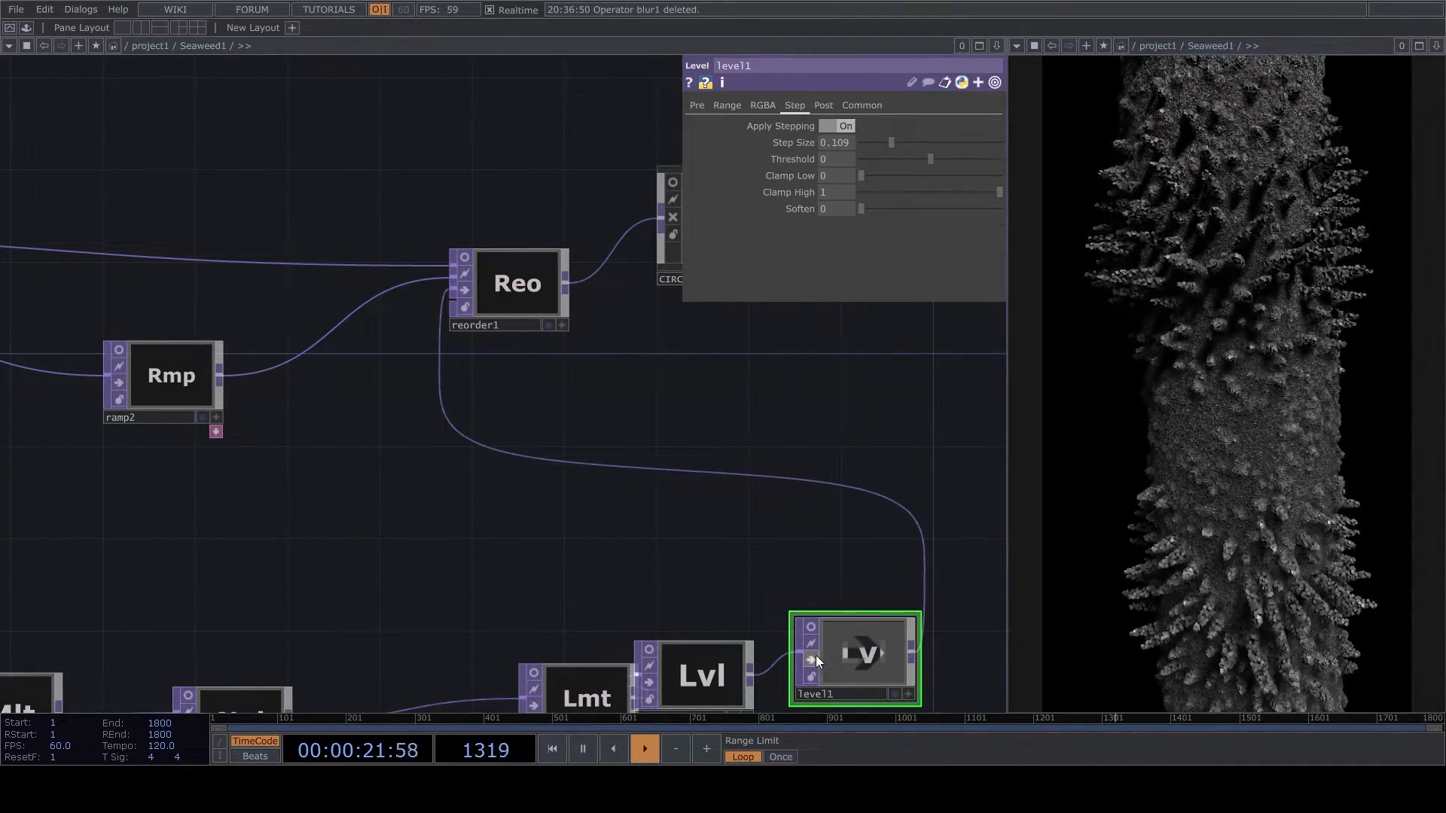
{"action": "left_click_drag", "start_coordinate": [854, 671], "coordinate": [856, 649]}
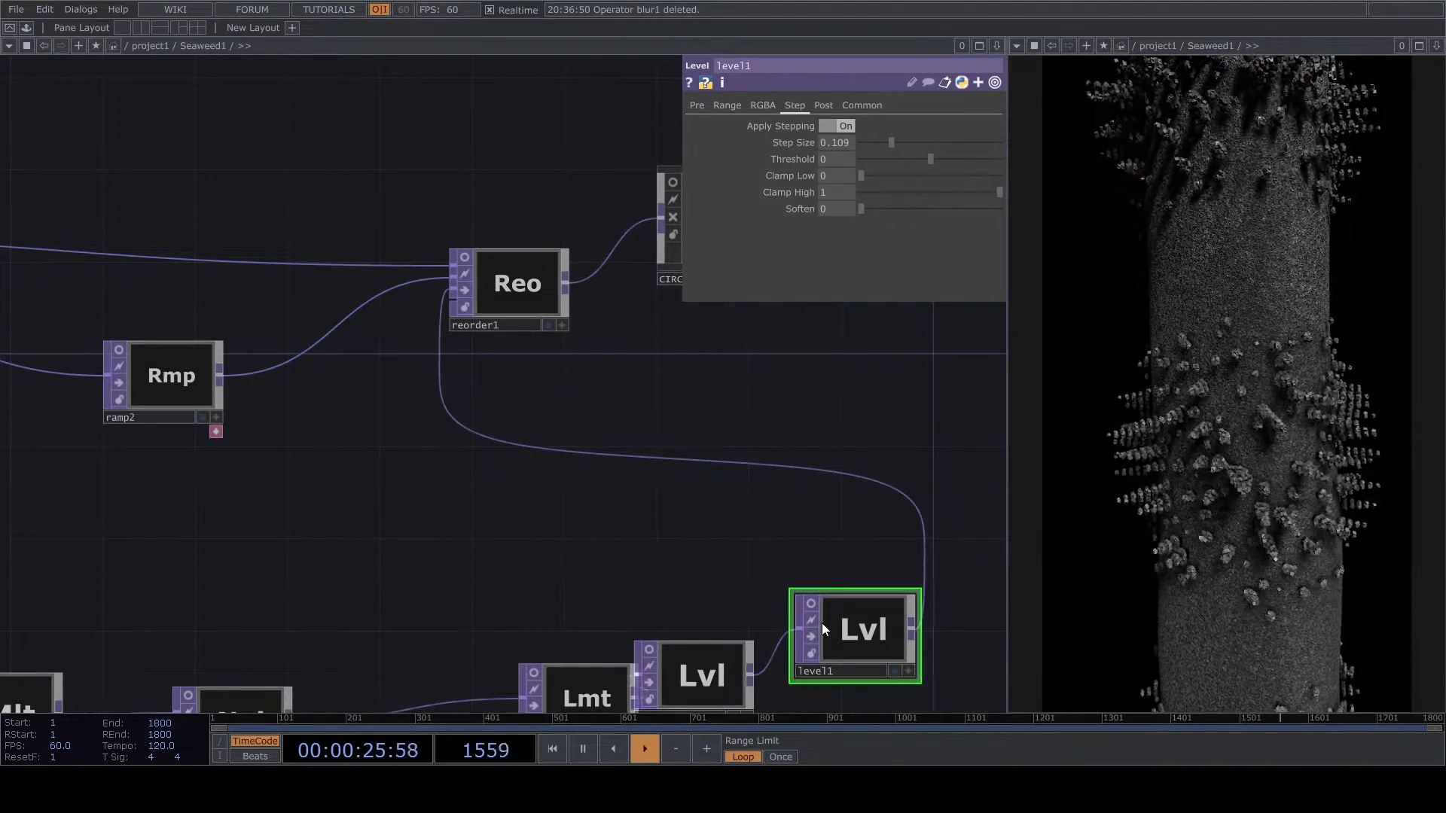
{"action": "left_click", "coordinate": [811, 604]}
{"action": "scroll", "coordinate": [837, 559], "scroll_direction": "down", "scroll_amount": 4}
{"action": "left_click_drag", "start_coordinate": [774, 496], "coordinate": [403, 541]}
{"action": "scroll", "coordinate": [445, 605], "scroll_direction": "up", "scroll_amount": 1}
{"action": "left_click_drag", "start_coordinate": [525, 627], "coordinate": [677, 371]}
{"action": "left_click_drag", "start_coordinate": [593, 342], "coordinate": [603, 289]}
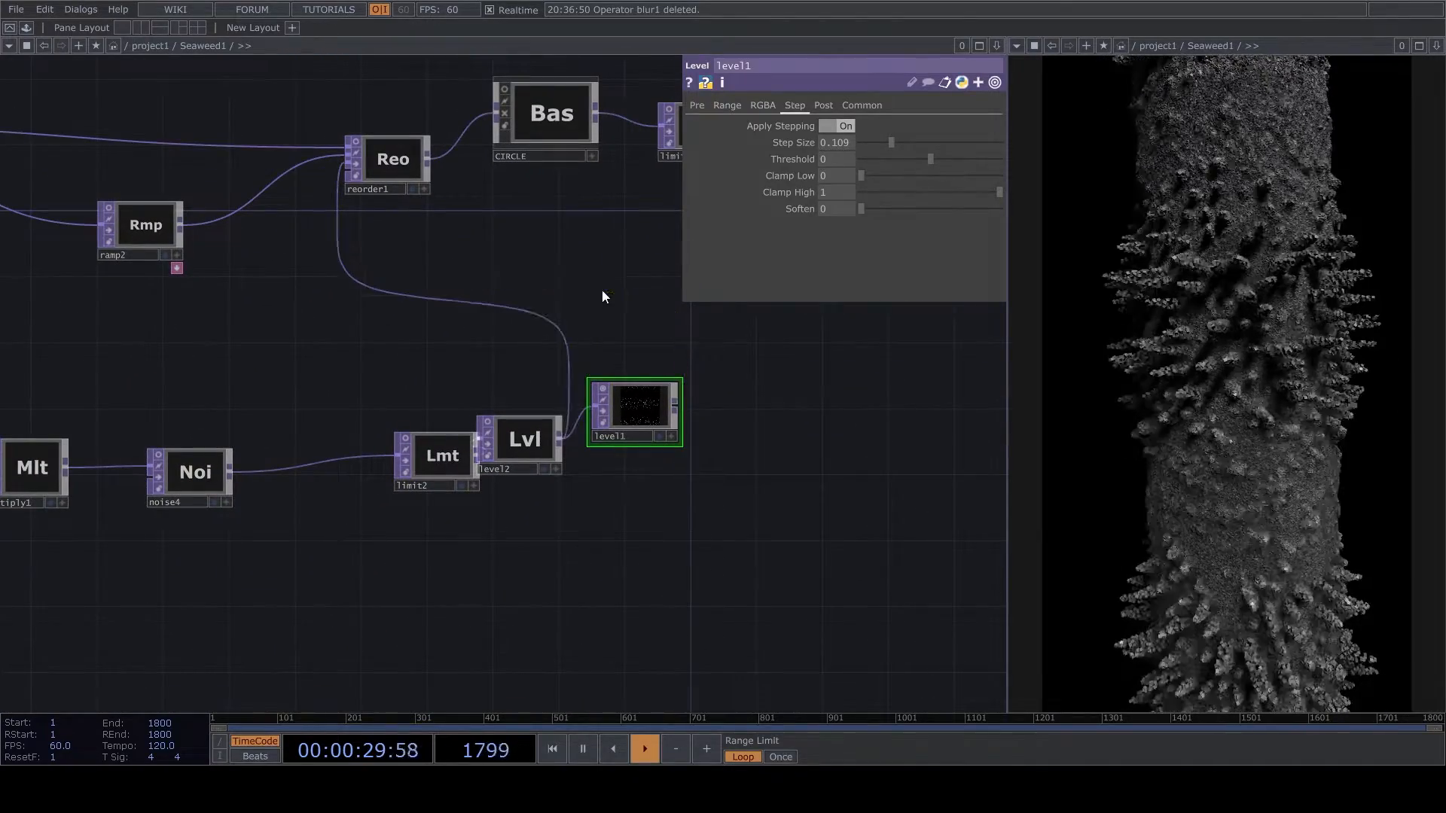
{"action": "left_click", "coordinate": [602, 389]}
- Move level1 up to the circle branch and wire it between limit1 and pointtransform1
{"action": "left_click_drag", "start_coordinate": [778, 325], "coordinate": [638, 527]}
{"action": "scroll", "coordinate": [635, 515], "scroll_direction": "down", "scroll_amount": 6}
{"action": "left_click_drag", "start_coordinate": [699, 578], "coordinate": [521, 540]}
{"action": "right_click_drag", "start_coordinate": [477, 546], "coordinate": [886, 400]}
{"action": "left_click_drag", "start_coordinate": [504, 457], "coordinate": [596, 457]}
{"action": "scroll", "coordinate": [366, 562], "scroll_direction": "up", "scroll_amount": 4}
{"action": "left_click_drag", "start_coordinate": [378, 600], "coordinate": [520, 482]}
{"action": "left_click", "coordinate": [495, 481]}
{"action": "scroll", "coordinate": [527, 440], "scroll_direction": "up", "scroll_amount": 3}
{"action": "left_click_drag", "start_coordinate": [612, 530], "coordinate": [621, 369]}
{"action": "left_click_drag", "start_coordinate": [684, 536], "coordinate": [628, 616]}
{"action": "left_click_drag", "start_coordinate": [480, 579], "coordinate": [505, 463]}
- Restrict level1's channel mask to the blue and alpha channels
{"action": "left_click", "coordinate": [505, 469]}
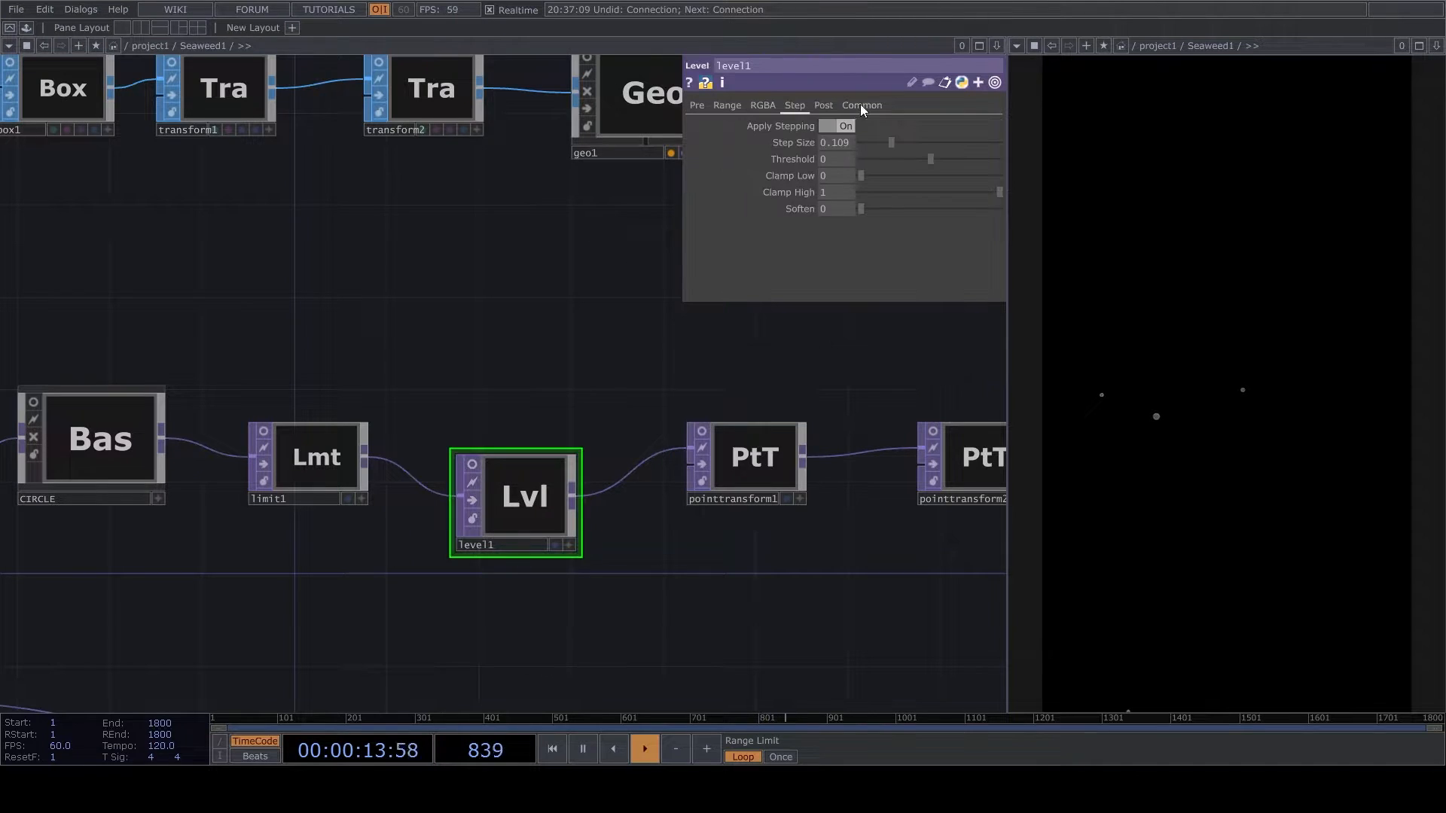
{"action": "left_click", "coordinate": [860, 105]}
{"action": "left_click", "coordinate": [826, 276]}
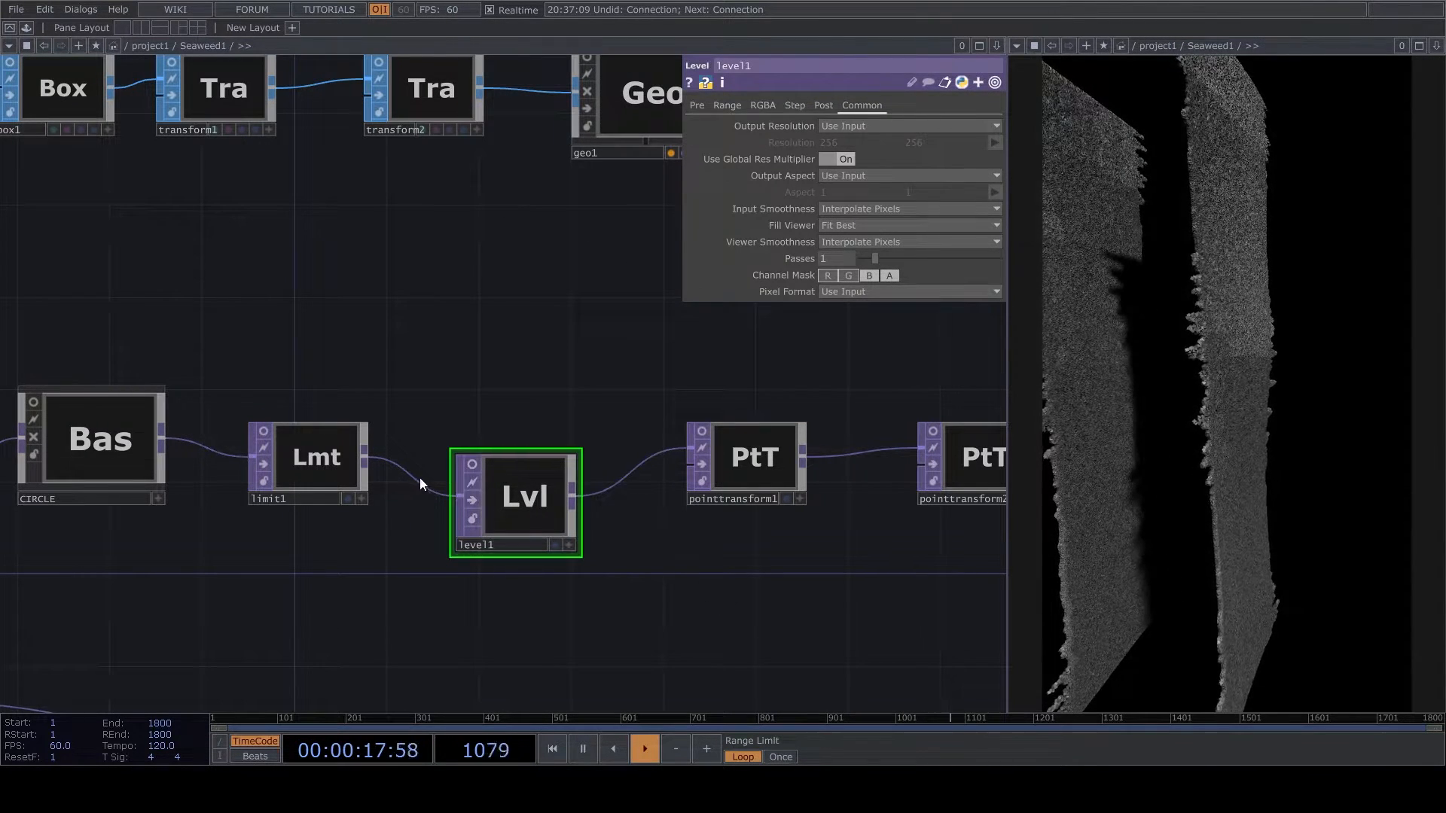
- Rewire level1 between pointtransform1 and pointtransform2 and set its step size to 0.005
{"action": "left_click_drag", "start_coordinate": [670, 448], "coordinate": [529, 423]}
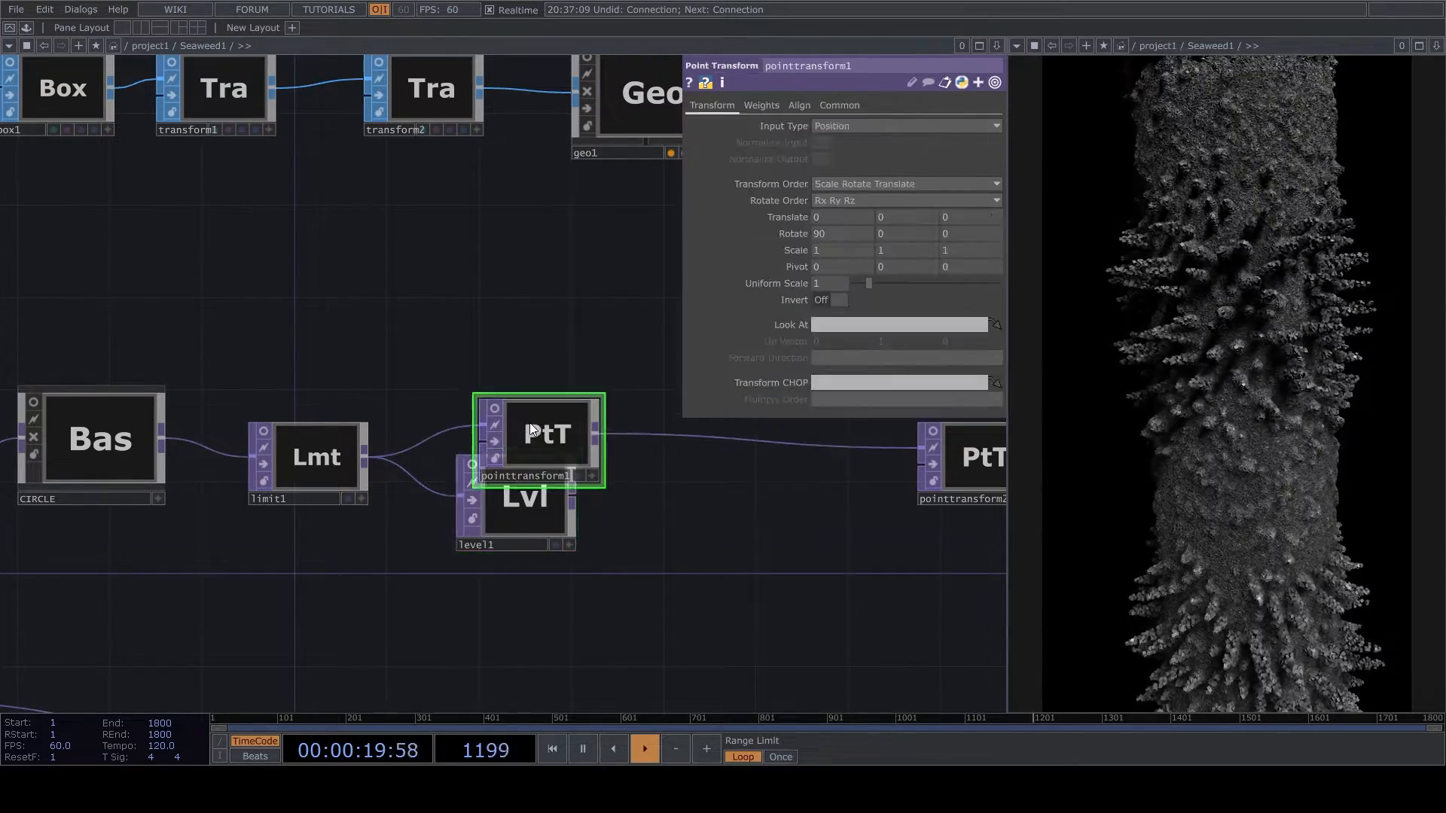
{"action": "left_click_drag", "start_coordinate": [525, 534], "coordinate": [907, 450]}
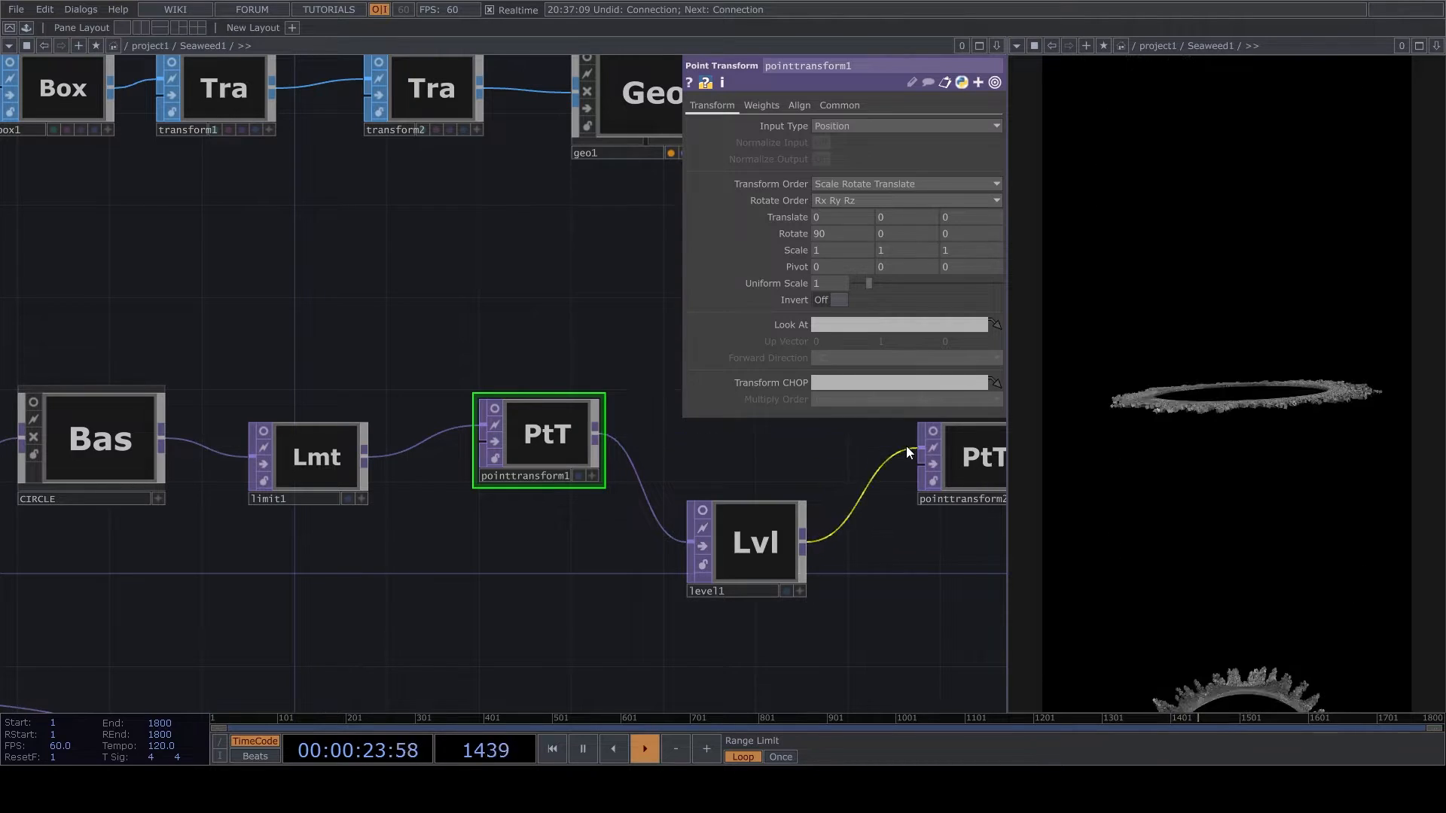
{"action": "left_click", "coordinate": [787, 536]}
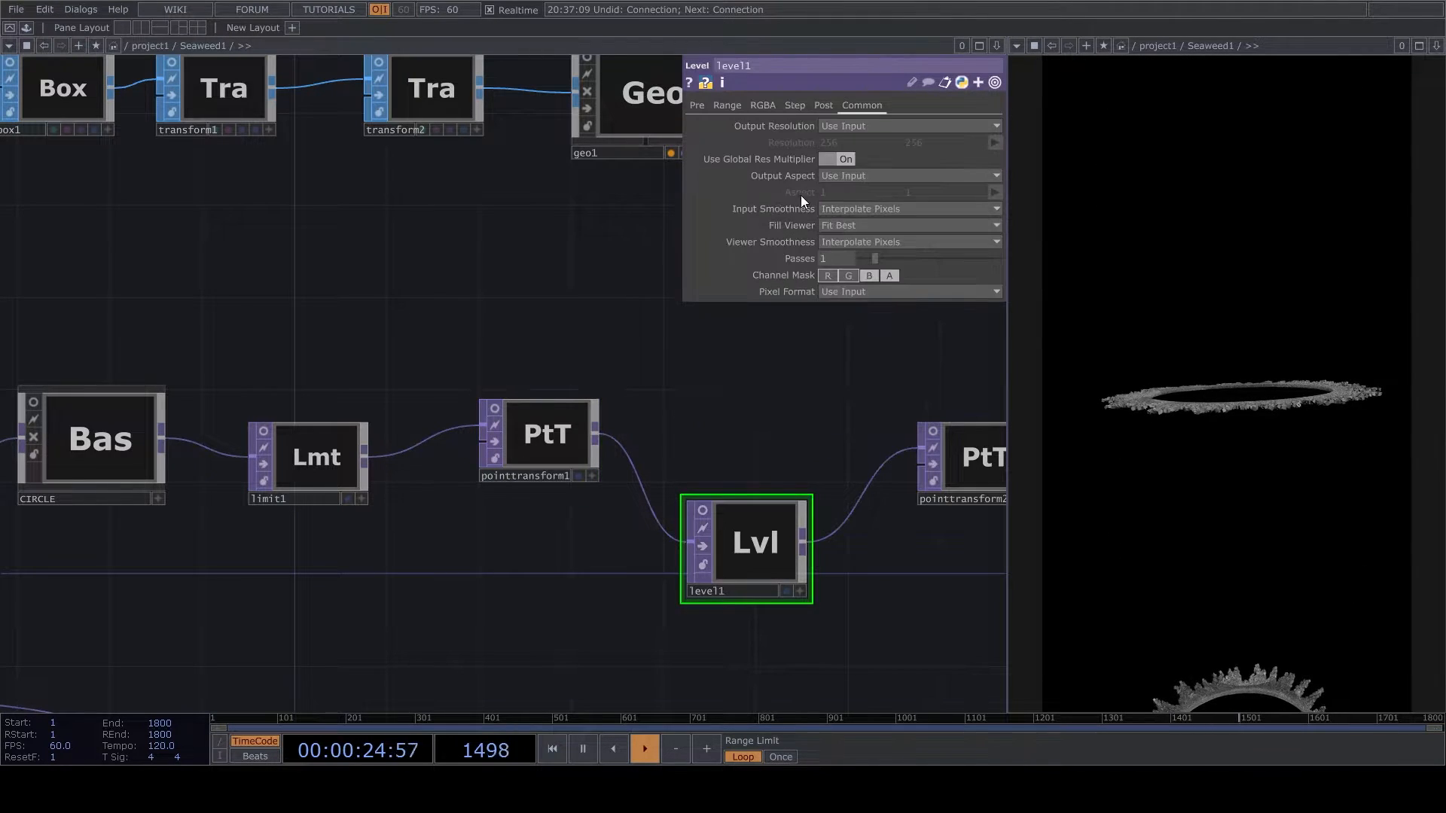
{"action": "left_click", "coordinate": [822, 104]}
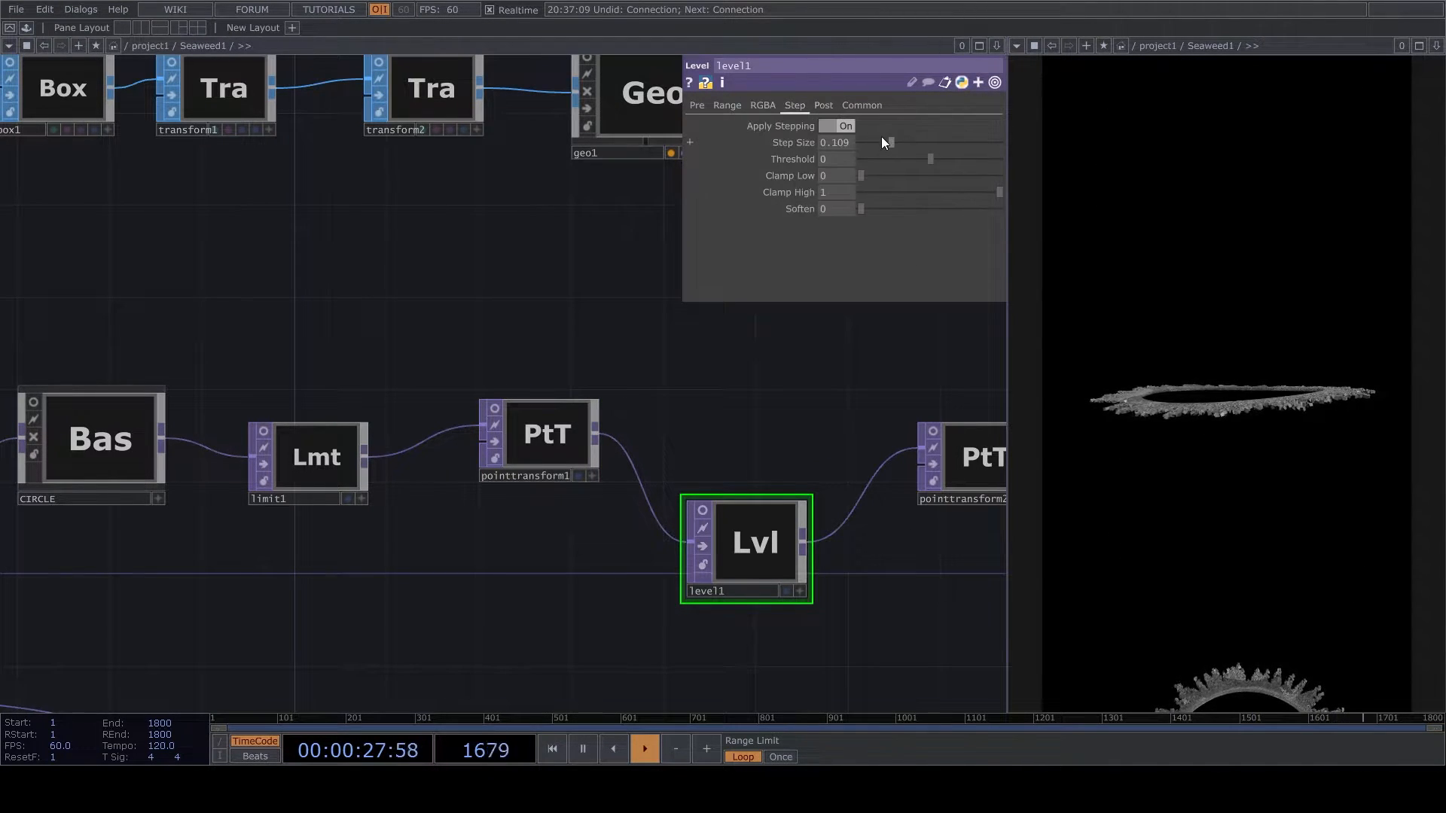
{"action": "left_click_drag", "start_coordinate": [888, 142], "coordinate": [861, 138]}
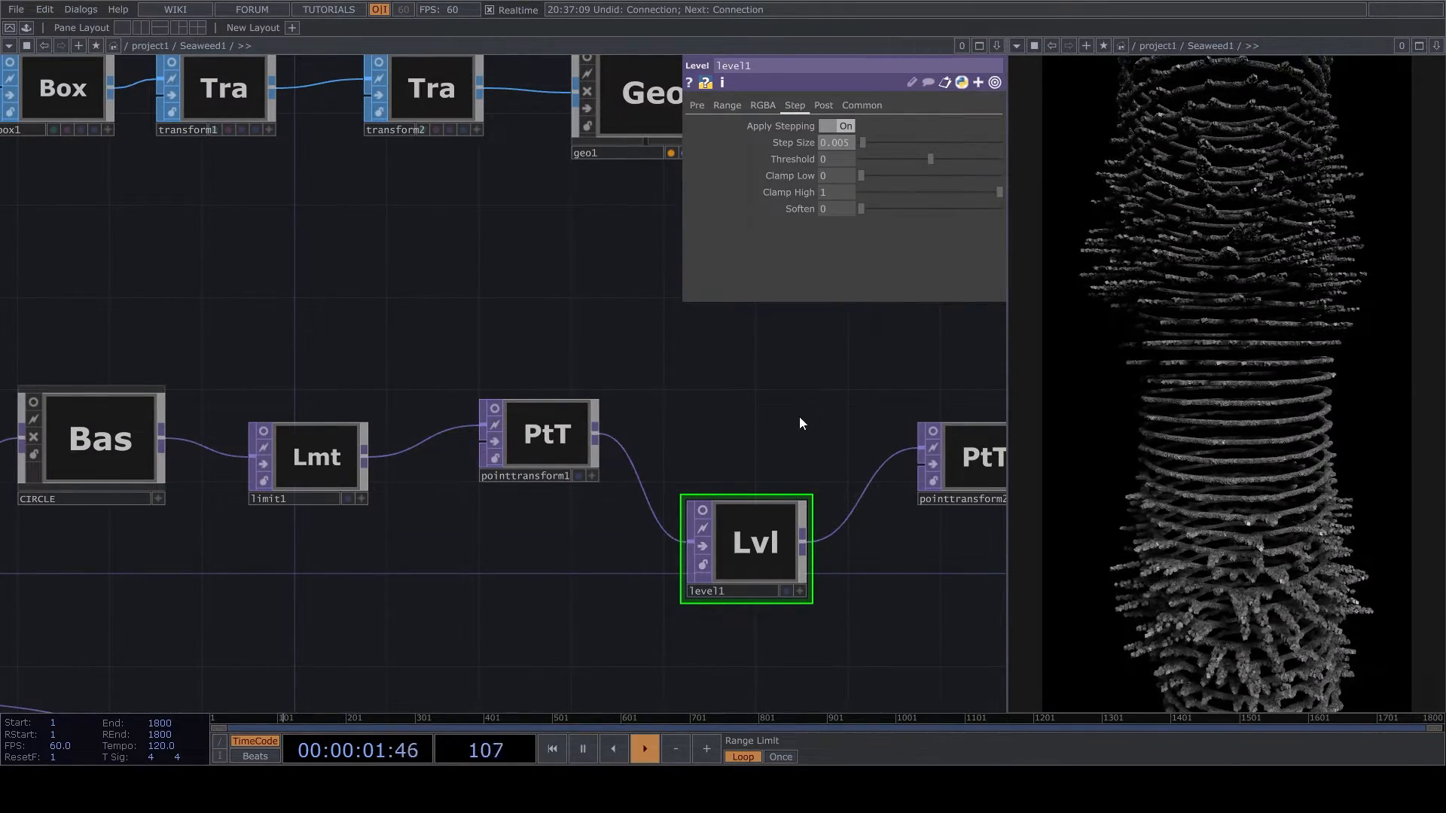
- Bypass level1
{"action": "scroll", "coordinate": [803, 417], "scroll_direction": "down", "scroll_amount": 2}
{"action": "scroll", "coordinate": [784, 430], "scroll_direction": "up", "scroll_amount": 2}
{"action": "left_click", "coordinate": [706, 540]}
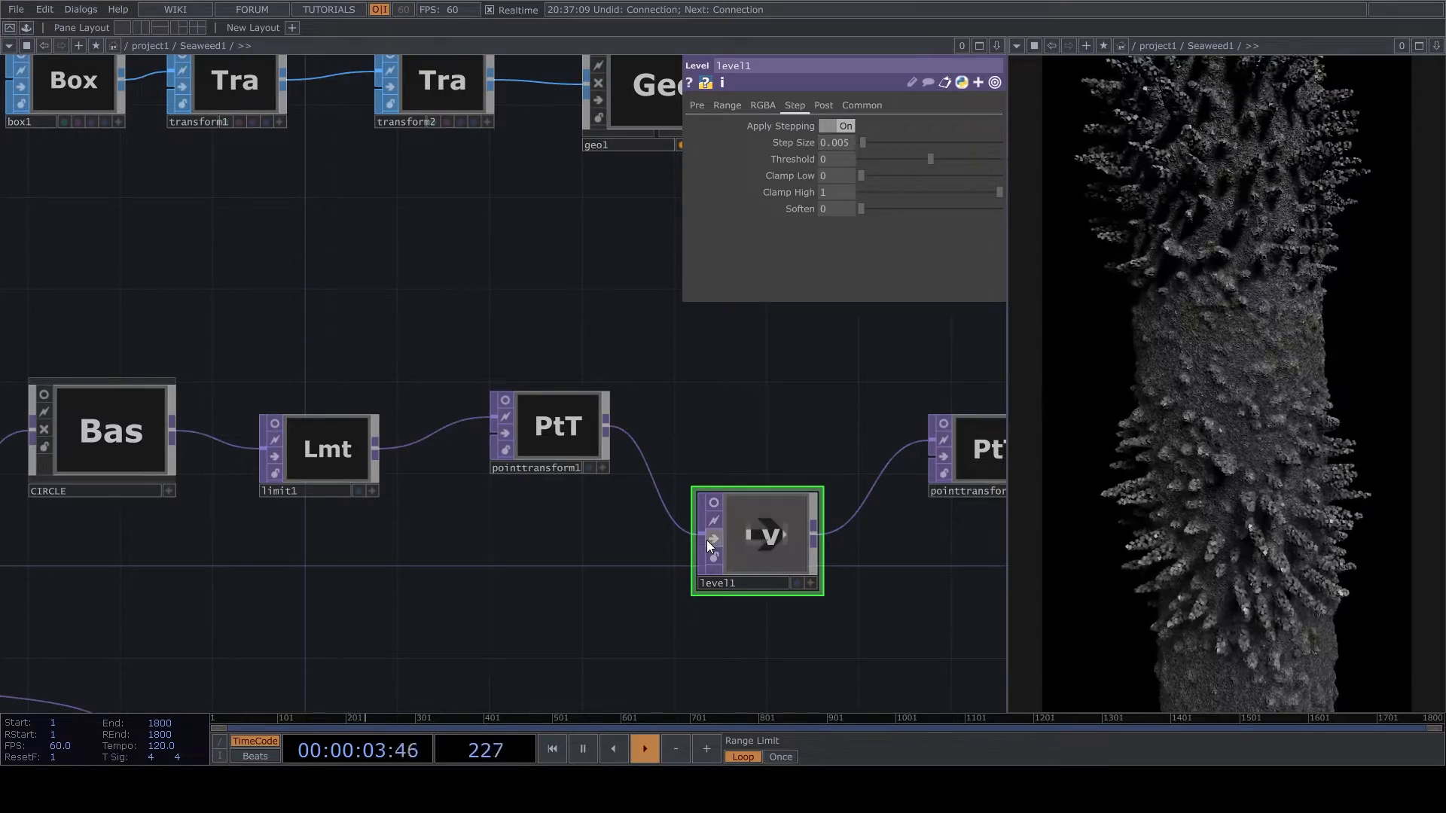
- Examine the operator chain from level1 through the point transforms and up to the render section
{"action": "scroll", "coordinate": [761, 616], "scroll_direction": "down", "scroll_amount": 2}
{"action": "scroll", "coordinate": [760, 617], "scroll_direction": "down", "scroll_amount": 3}
{"action": "scroll", "coordinate": [771, 600], "scroll_direction": "up", "scroll_amount": 1}
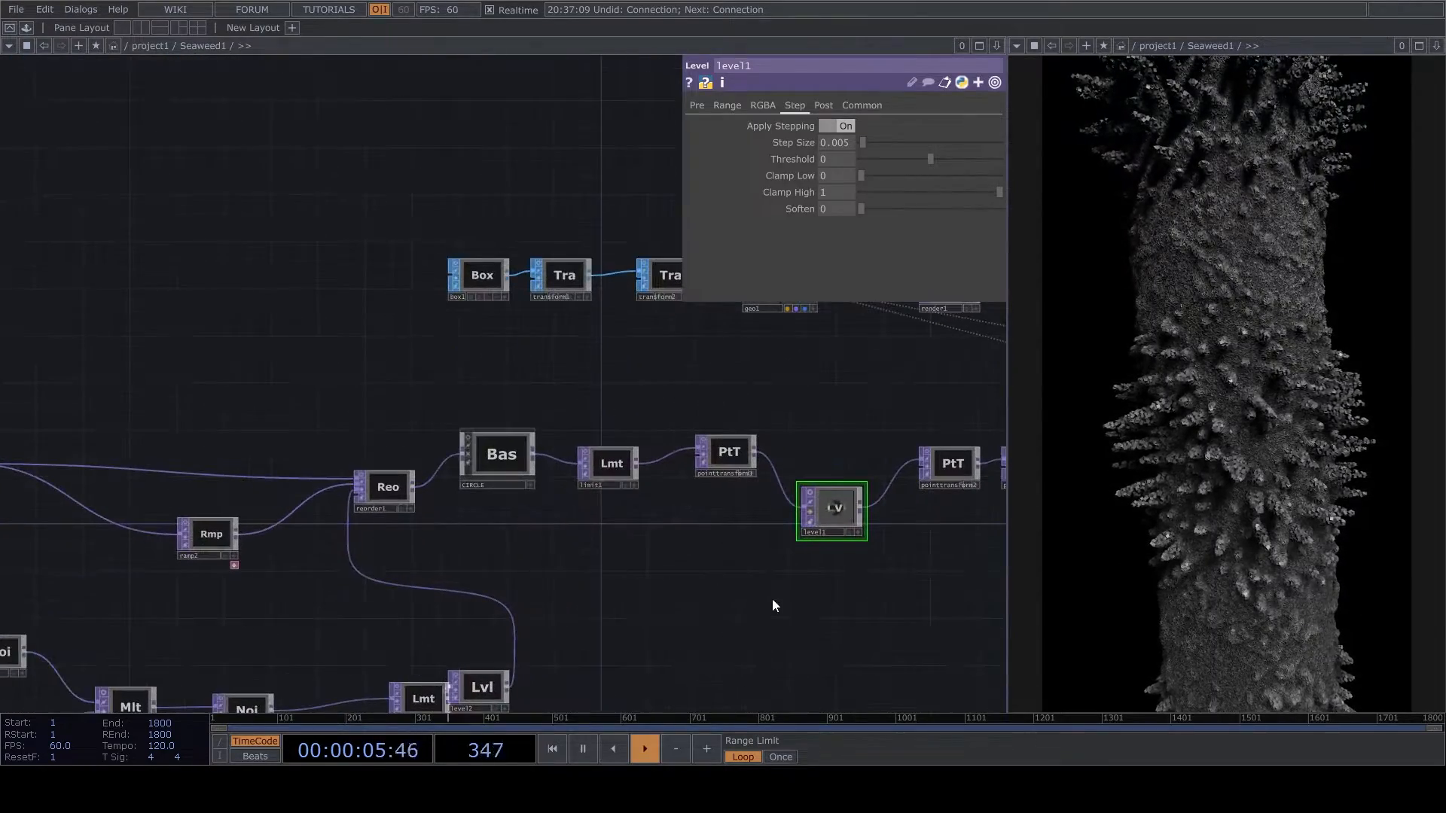
{"action": "left_click_drag", "start_coordinate": [664, 619], "coordinate": [377, 529]}
{"action": "left_click_drag", "start_coordinate": [707, 513], "coordinate": [535, 602]}
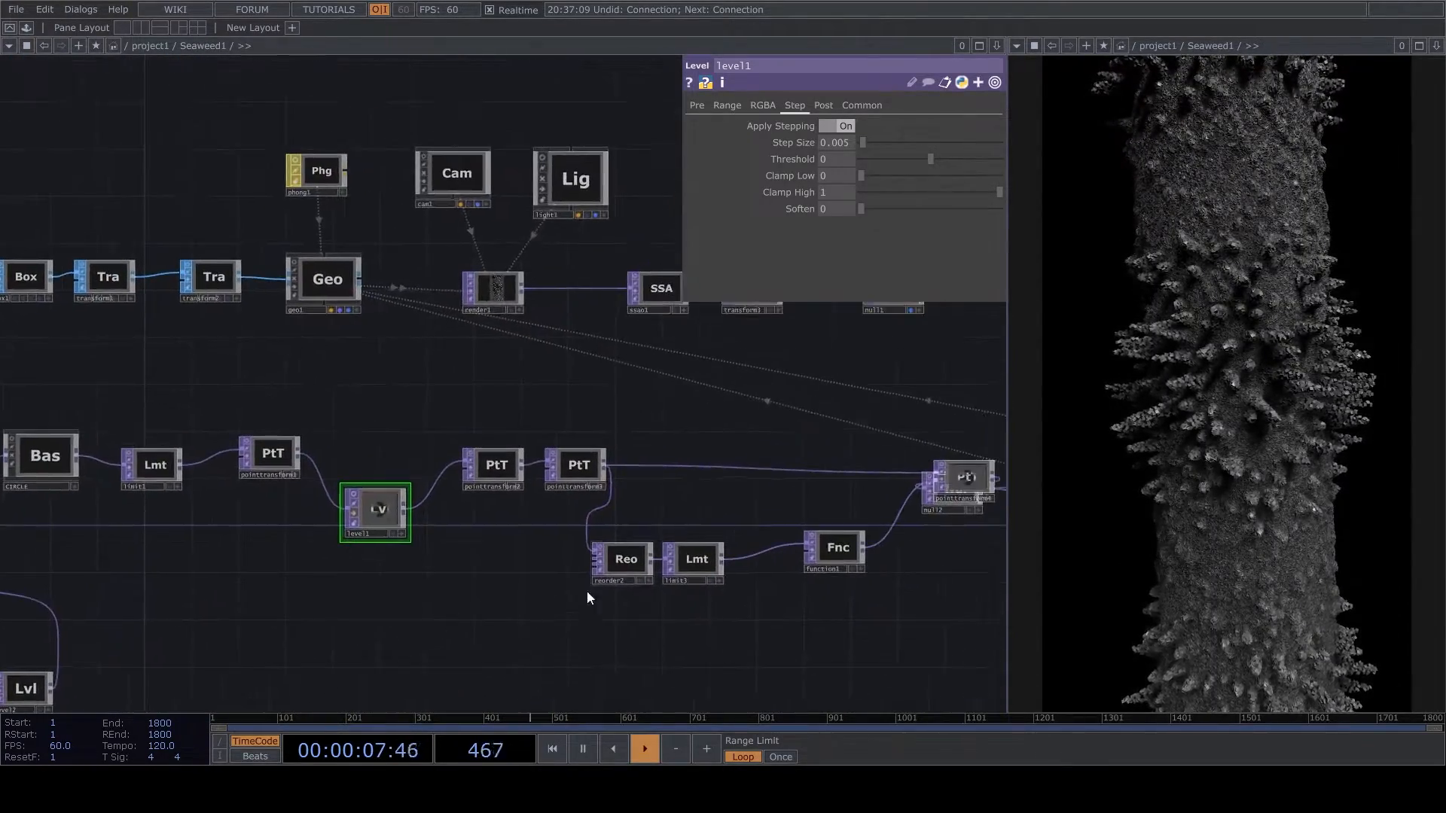
{"action": "left_click_drag", "start_coordinate": [743, 332], "coordinate": [720, 515]}
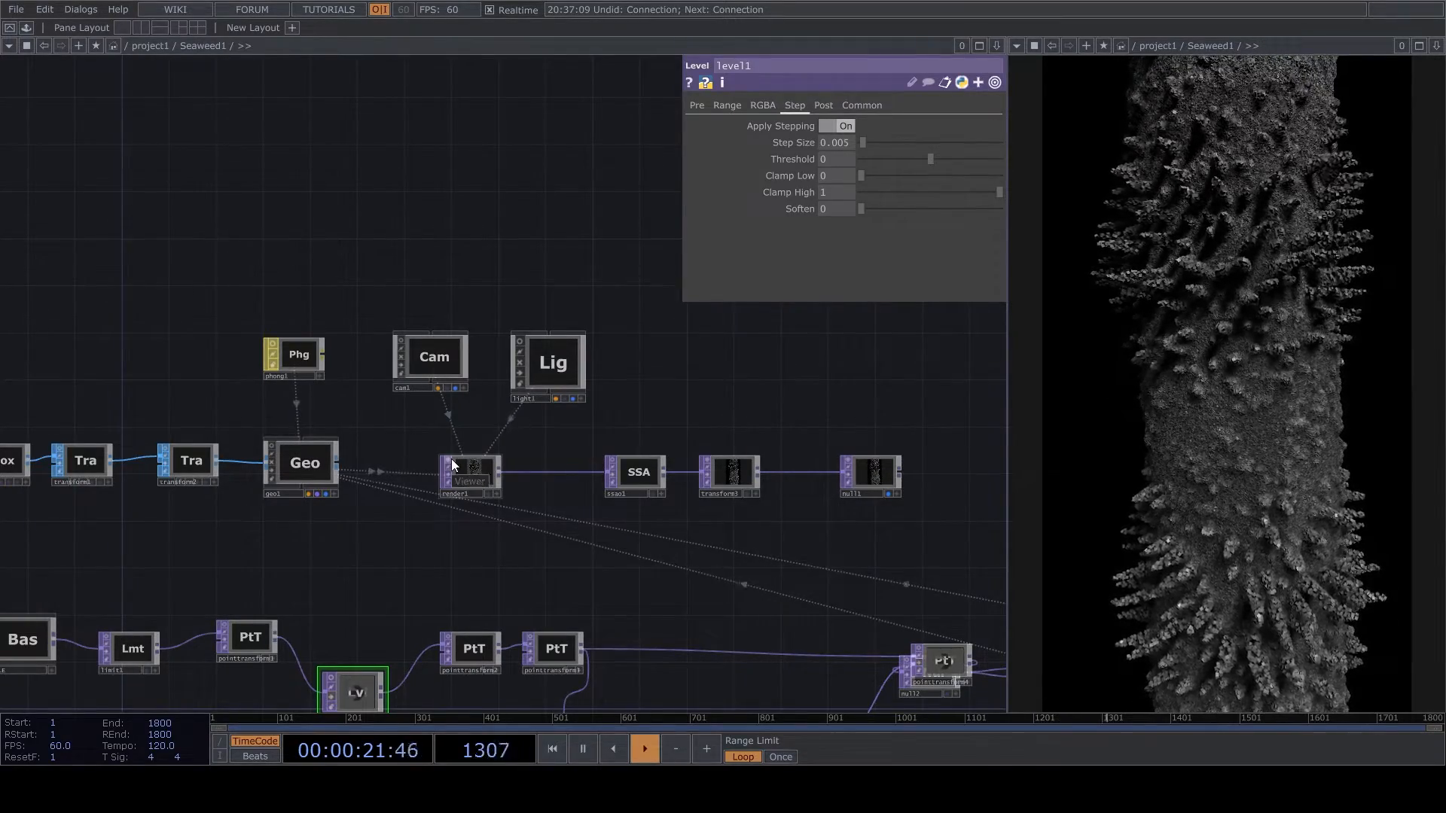
{"action": "scroll", "coordinate": [645, 624], "scroll_direction": "down", "scroll_amount": 3}
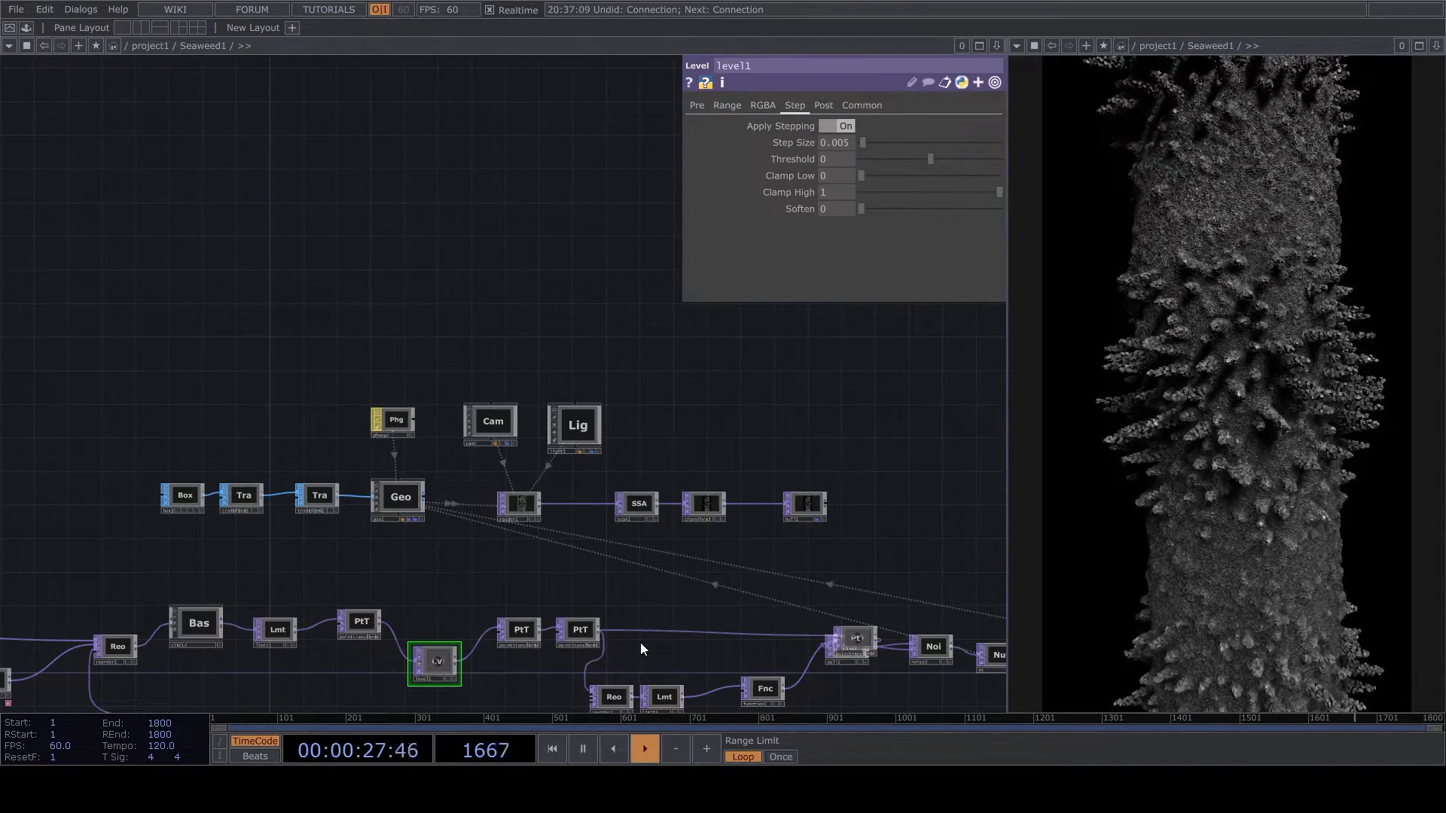
- Paste a copy of the Coral base in project1 and disable cooking on the original Coral
{"action": "key", "text": "u"}
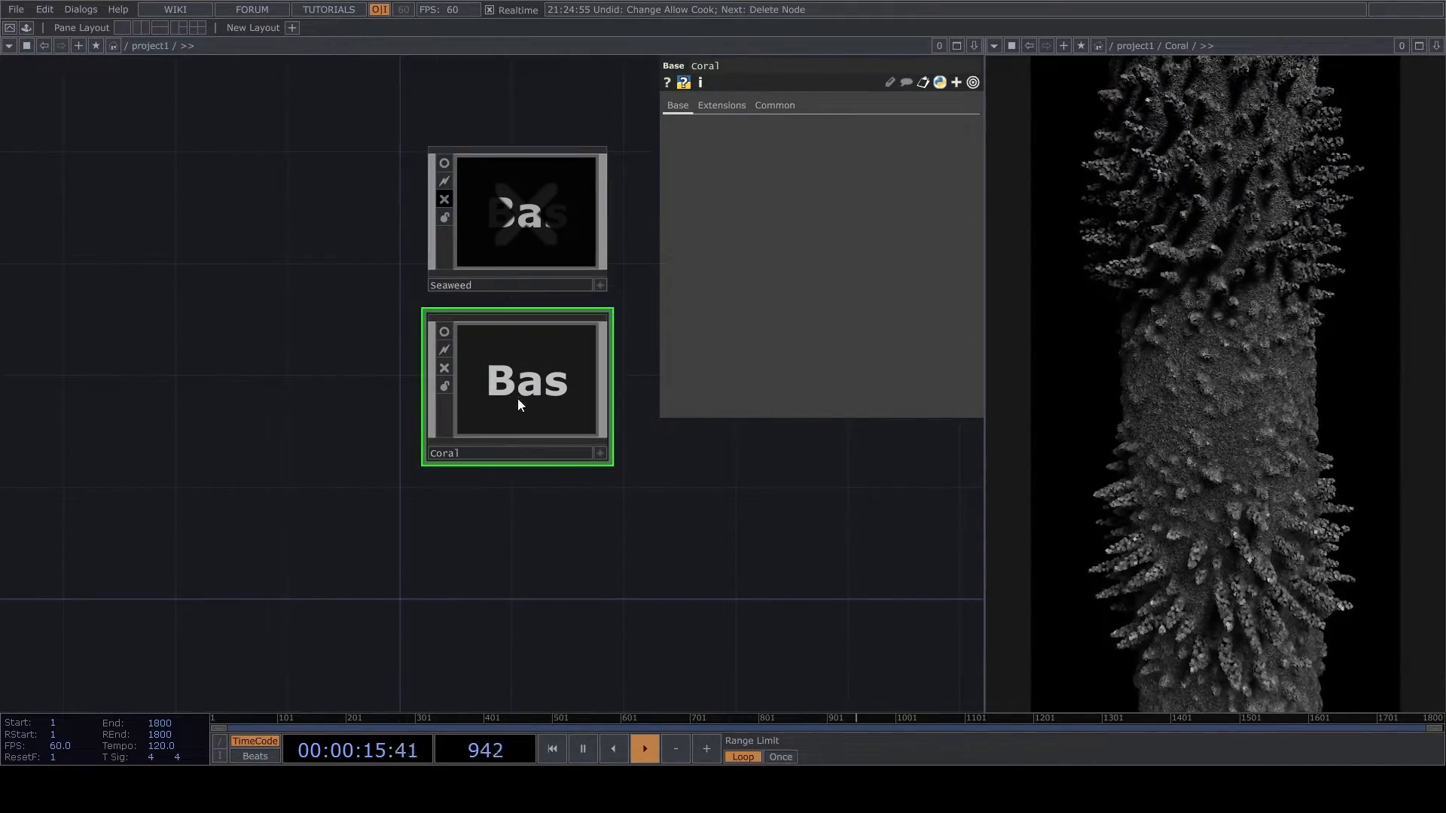
{"action": "key", "text": "ctrl+v"}
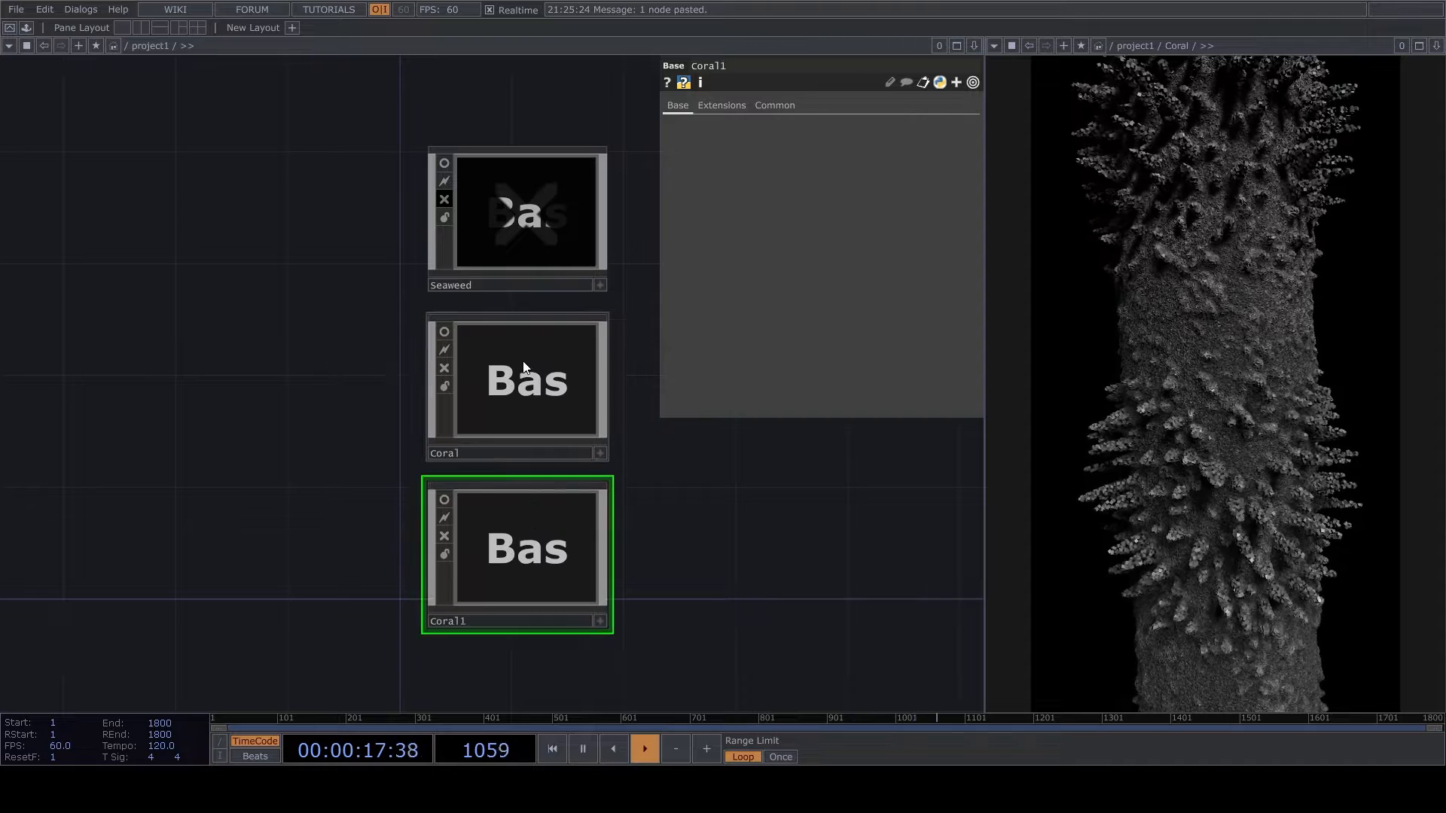
{"action": "left_click", "coordinate": [444, 368]}
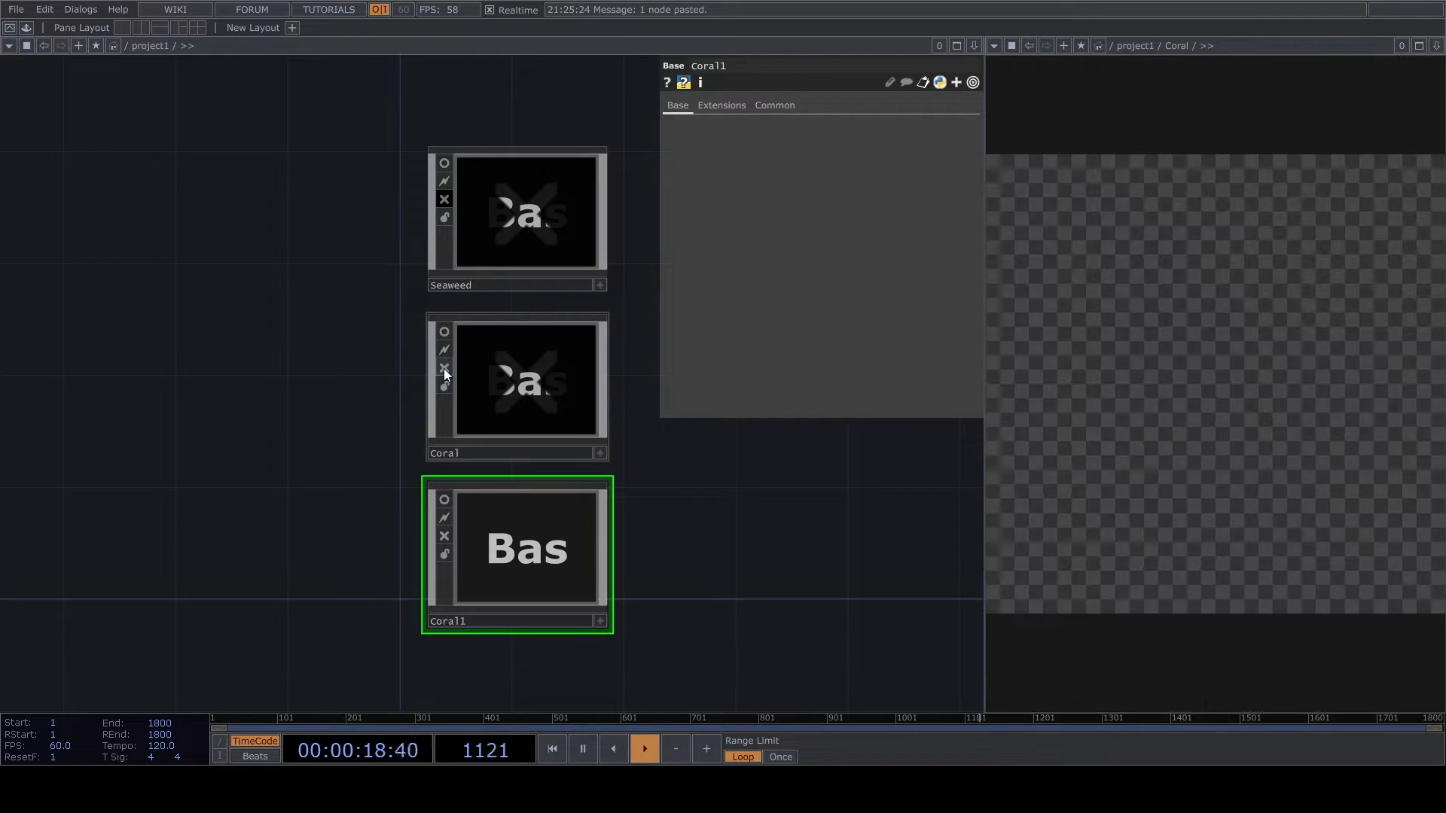
- Enter the Coral1 base and point the output viewer's path to Coral1
{"action": "double_click", "coordinate": [484, 536]}
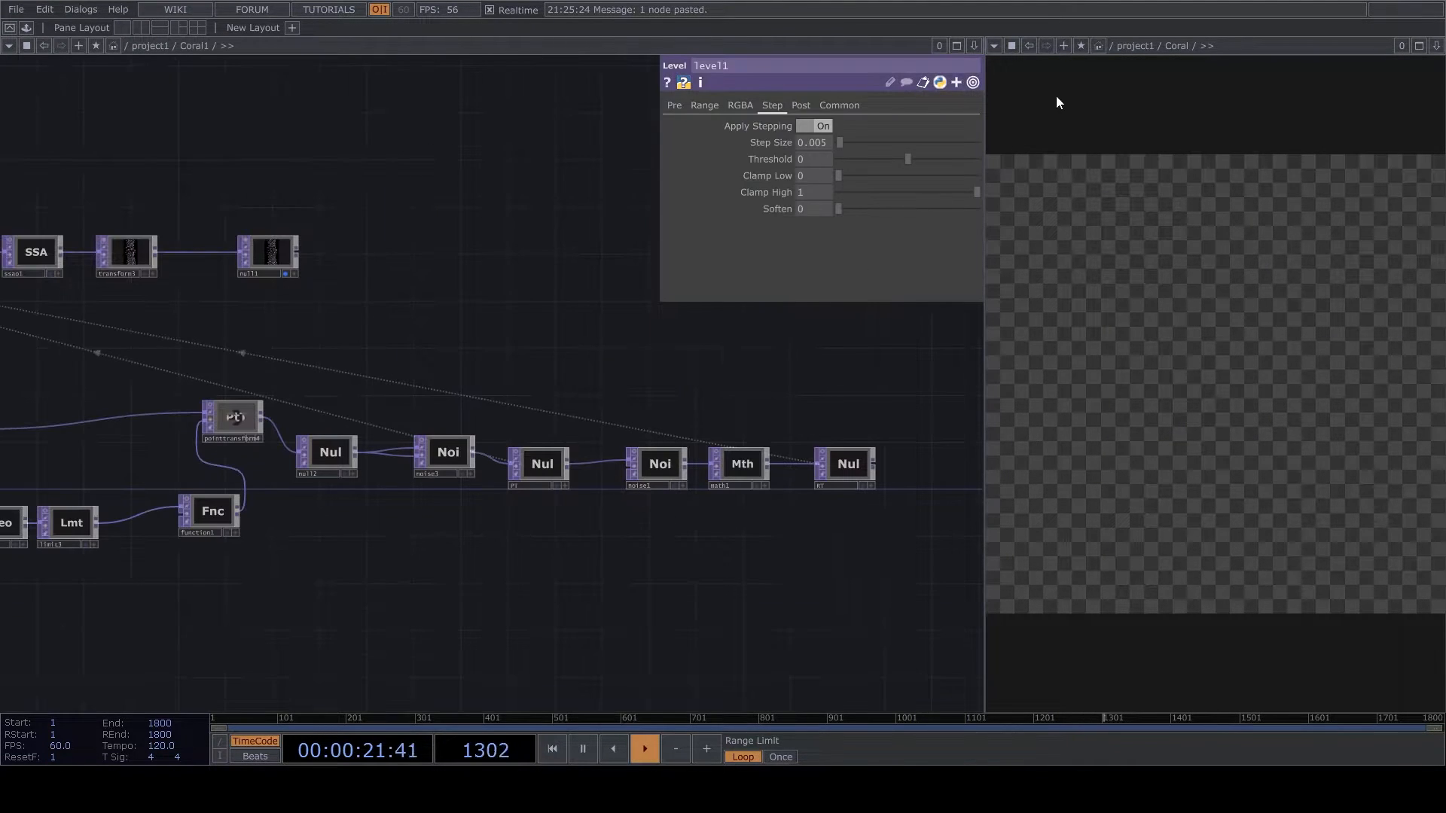
{"action": "type", "text": "Coral1"}
{"action": "key", "text": "Return"}
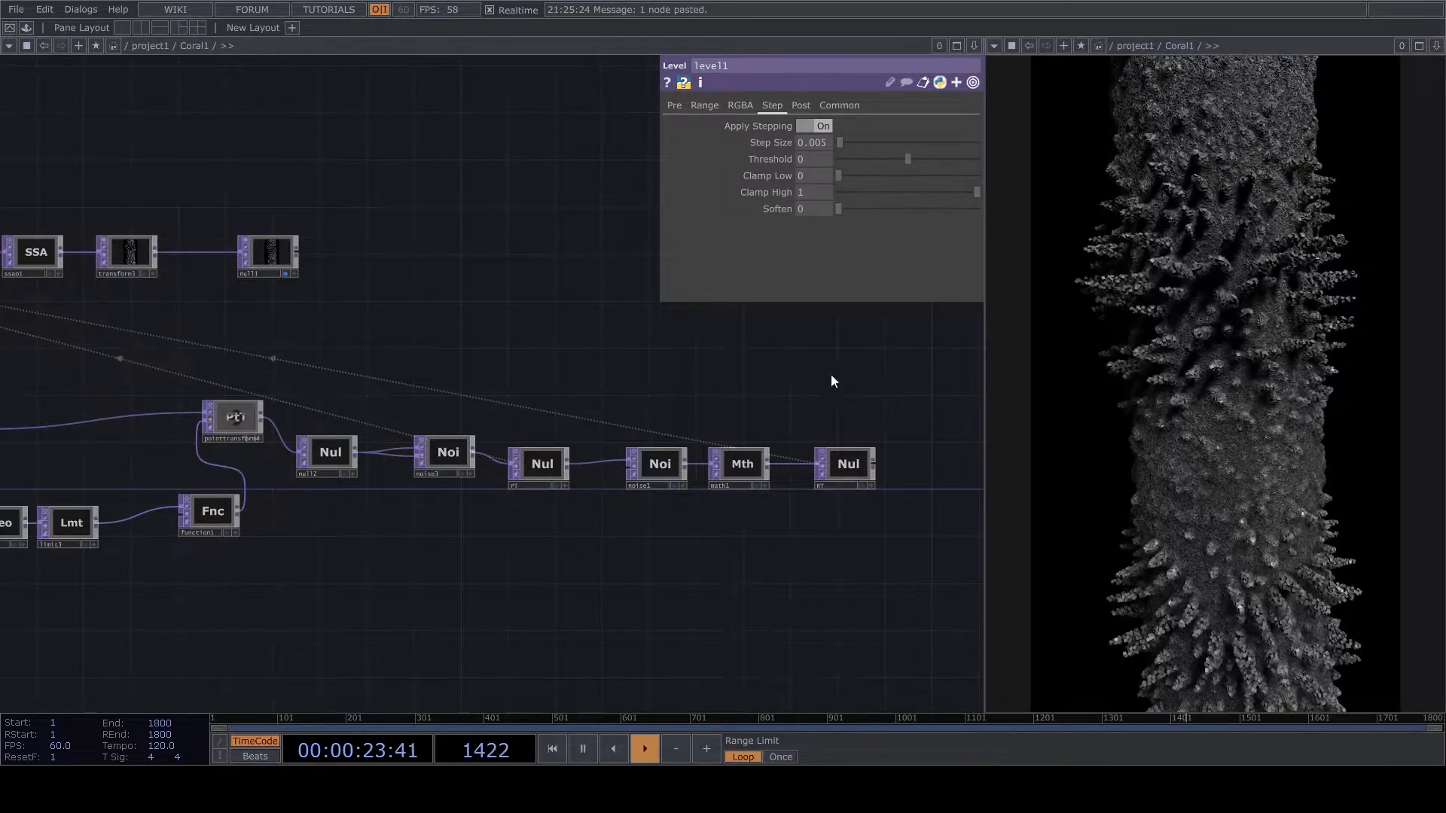
- Set render1's resolution to 1080 by 1080
{"action": "scroll", "coordinate": [468, 422], "scroll_direction": "down", "scroll_amount": 5}
{"action": "scroll", "coordinate": [259, 431], "scroll_direction": "up", "scroll_amount": 5}
{"action": "scroll", "coordinate": [259, 431], "scroll_direction": "up", "scroll_amount": 3}
{"action": "left_click", "coordinate": [259, 430]}
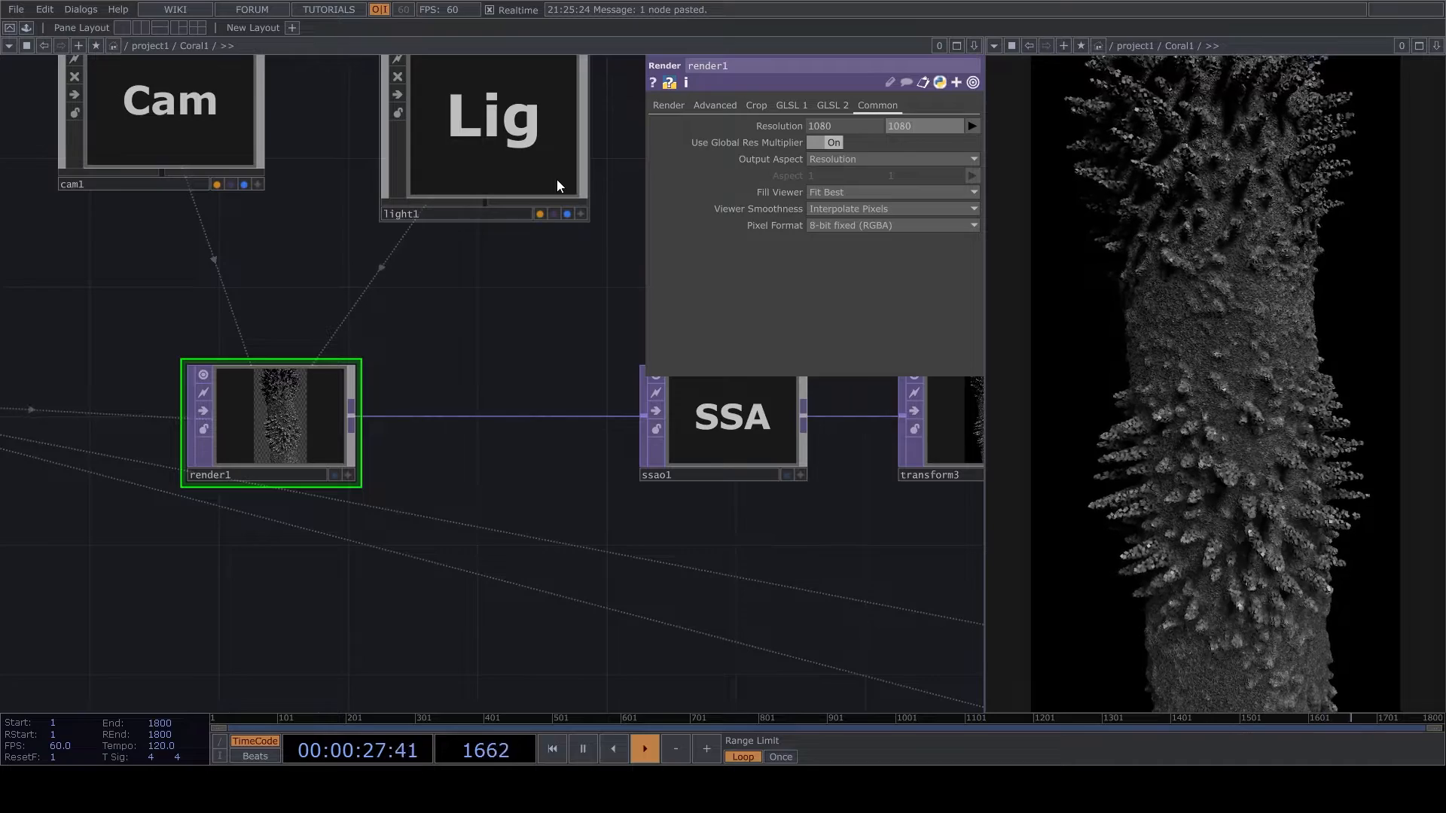
- Inspect the coral geometry from several angles in a 3D geometry viewer, and restore the rendered output view
{"action": "left_click", "coordinate": [994, 46]}
{"action": "left_click", "coordinate": [1007, 89]}
{"action": "left_click_drag", "start_coordinate": [1092, 376], "coordinate": [1232, 387]}
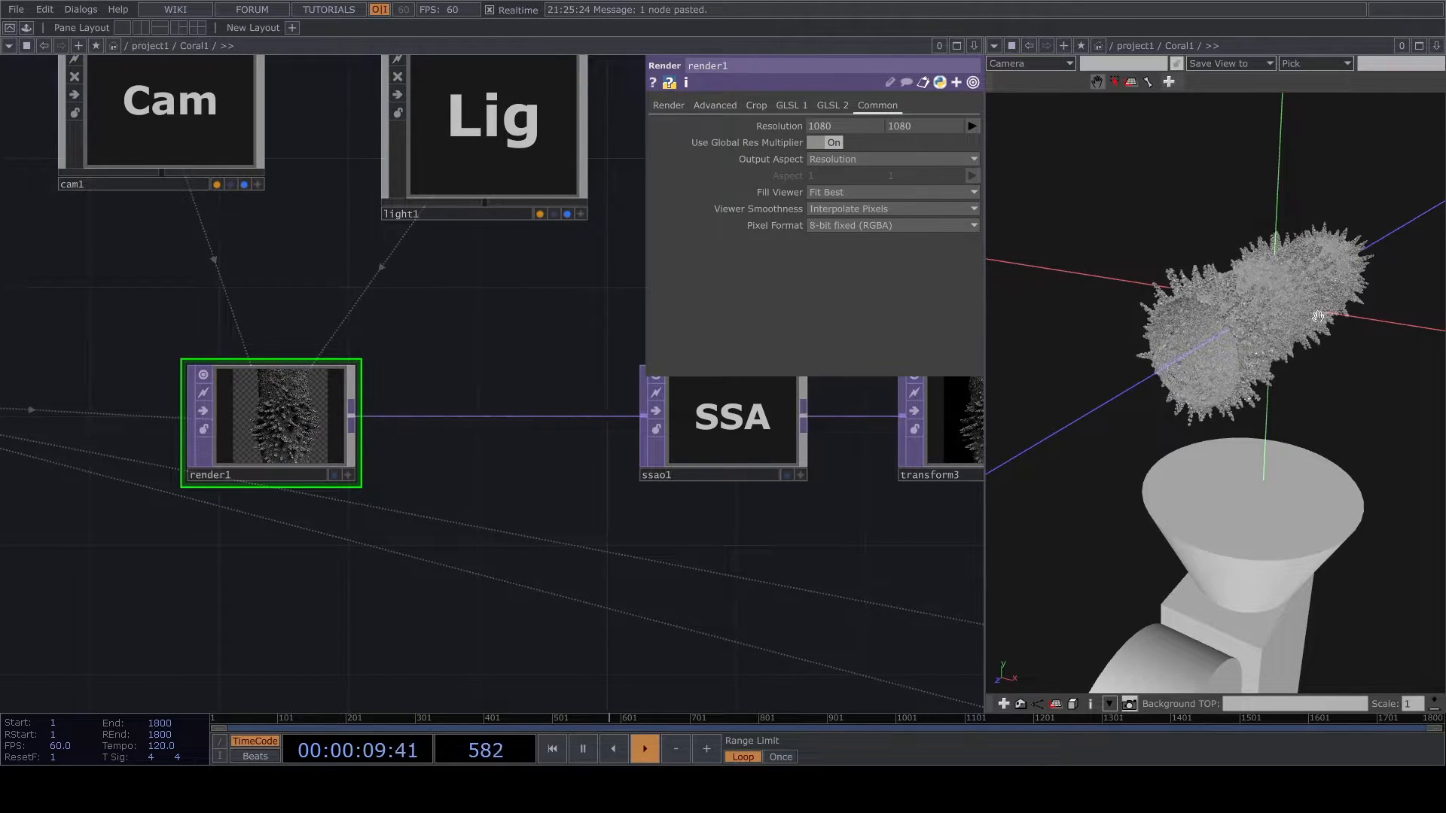
{"action": "left_click_drag", "start_coordinate": [1314, 327], "coordinate": [1307, 337]}
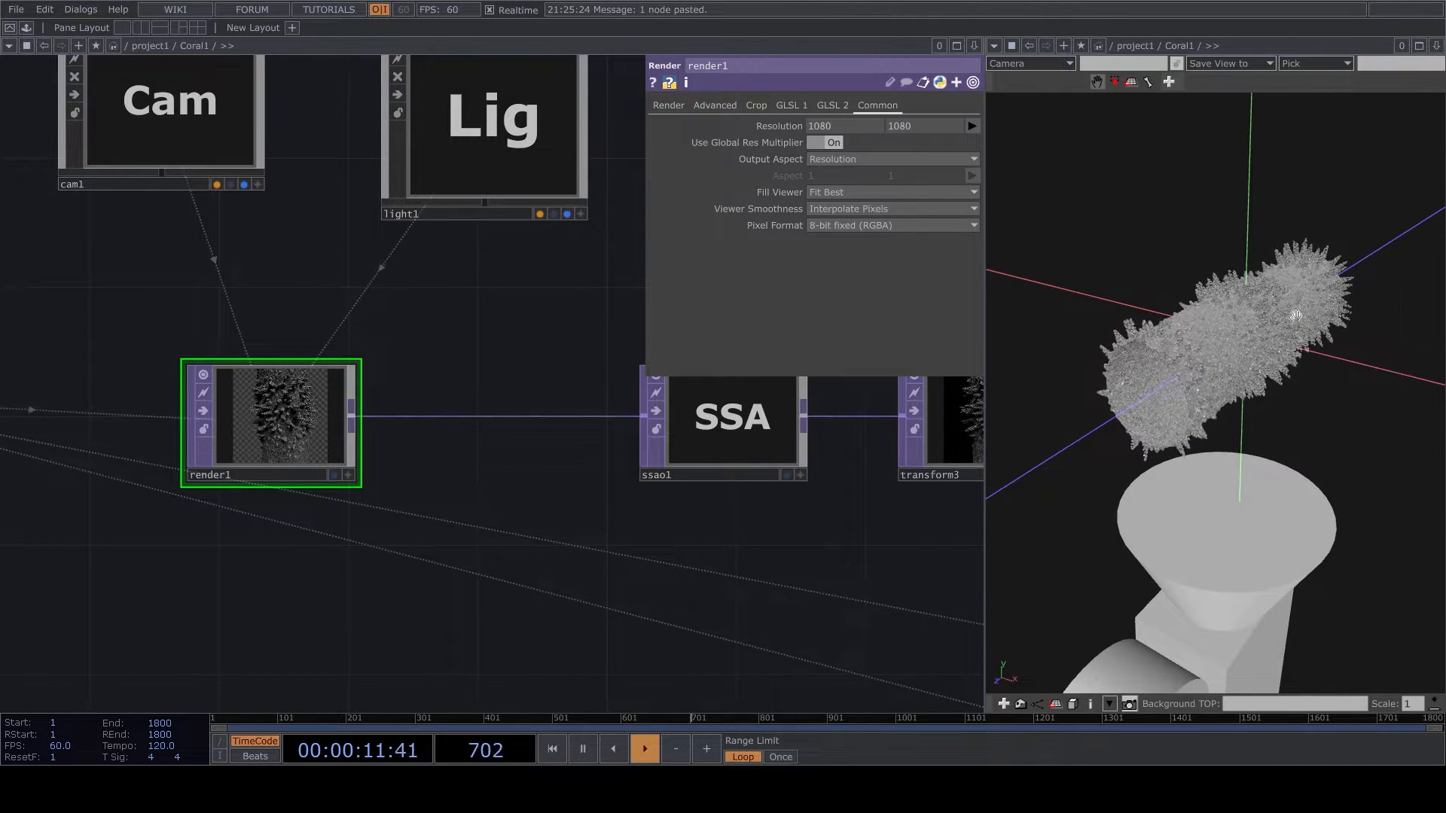
{"action": "left_click", "coordinate": [1009, 47]}
{"action": "left_click", "coordinate": [1009, 111]}
- Delete the pointtransform2, pointtransform3, pointtransform4, reorder2, limit3 and function1 operators from the Coral1 network
{"action": "scroll", "coordinate": [377, 561], "scroll_direction": "down", "scroll_amount": 5}
{"action": "scroll", "coordinate": [542, 460], "scroll_direction": "up", "scroll_amount": 4}
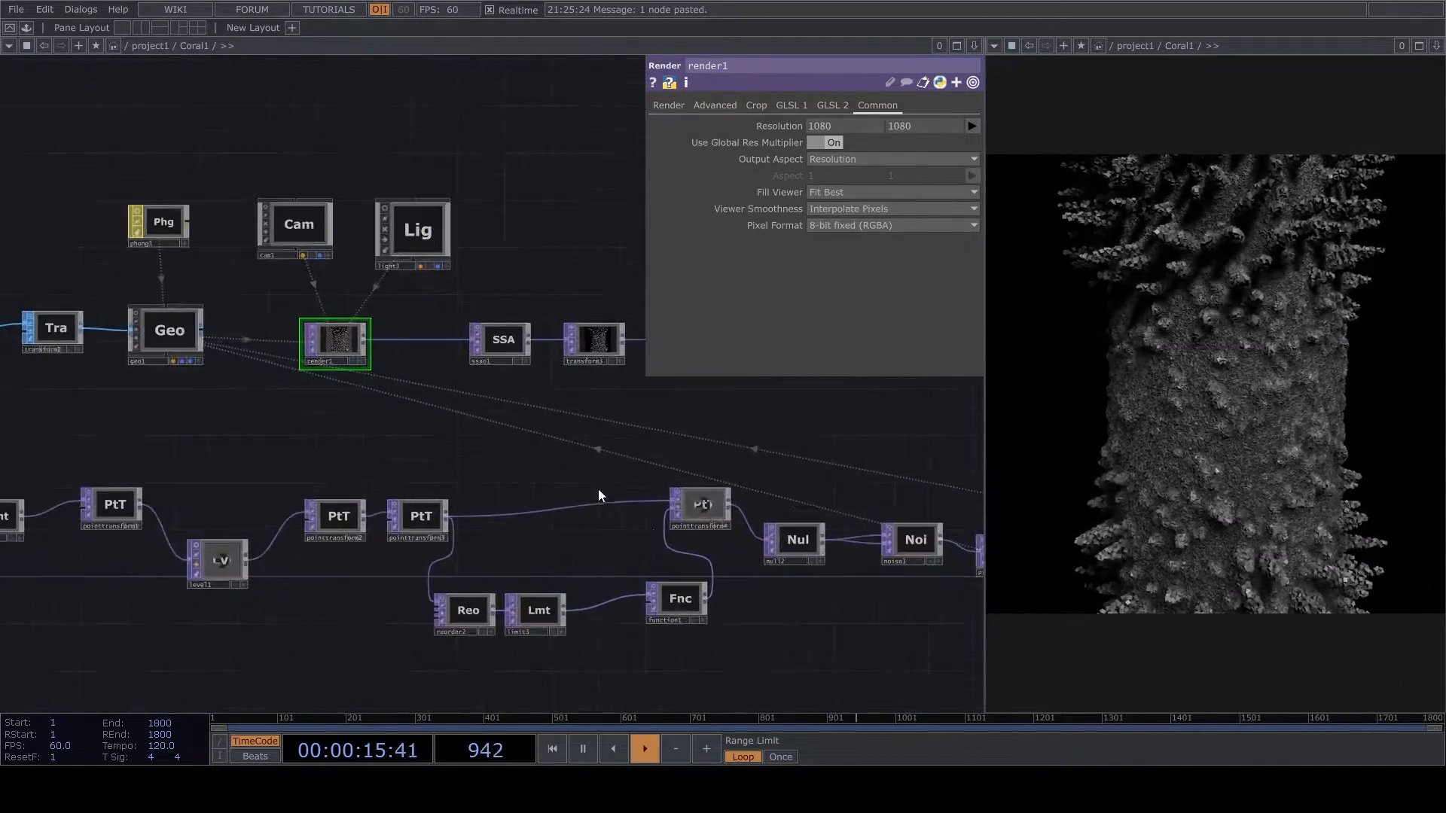
{"action": "scroll", "coordinate": [677, 537], "scroll_direction": "down", "scroll_amount": 2}
{"action": "scroll", "coordinate": [738, 540], "scroll_direction": "up", "scroll_amount": 4}
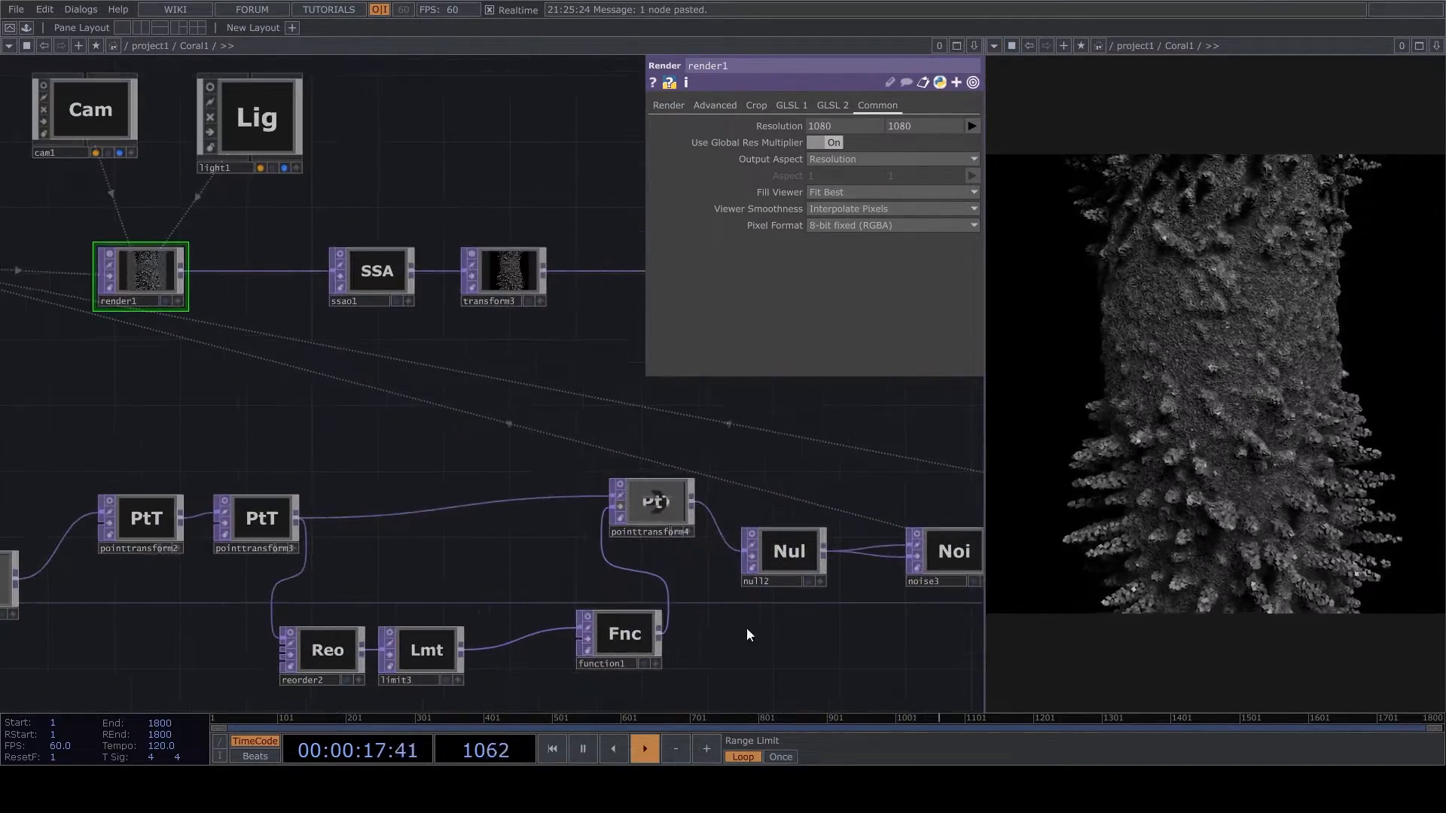
{"action": "scroll", "coordinate": [738, 634], "scroll_direction": "down", "scroll_amount": 5}
{"action": "scroll", "coordinate": [557, 628], "scroll_direction": "up", "scroll_amount": 3}
{"action": "left_click_drag", "start_coordinate": [400, 629], "coordinate": [834, 436]}
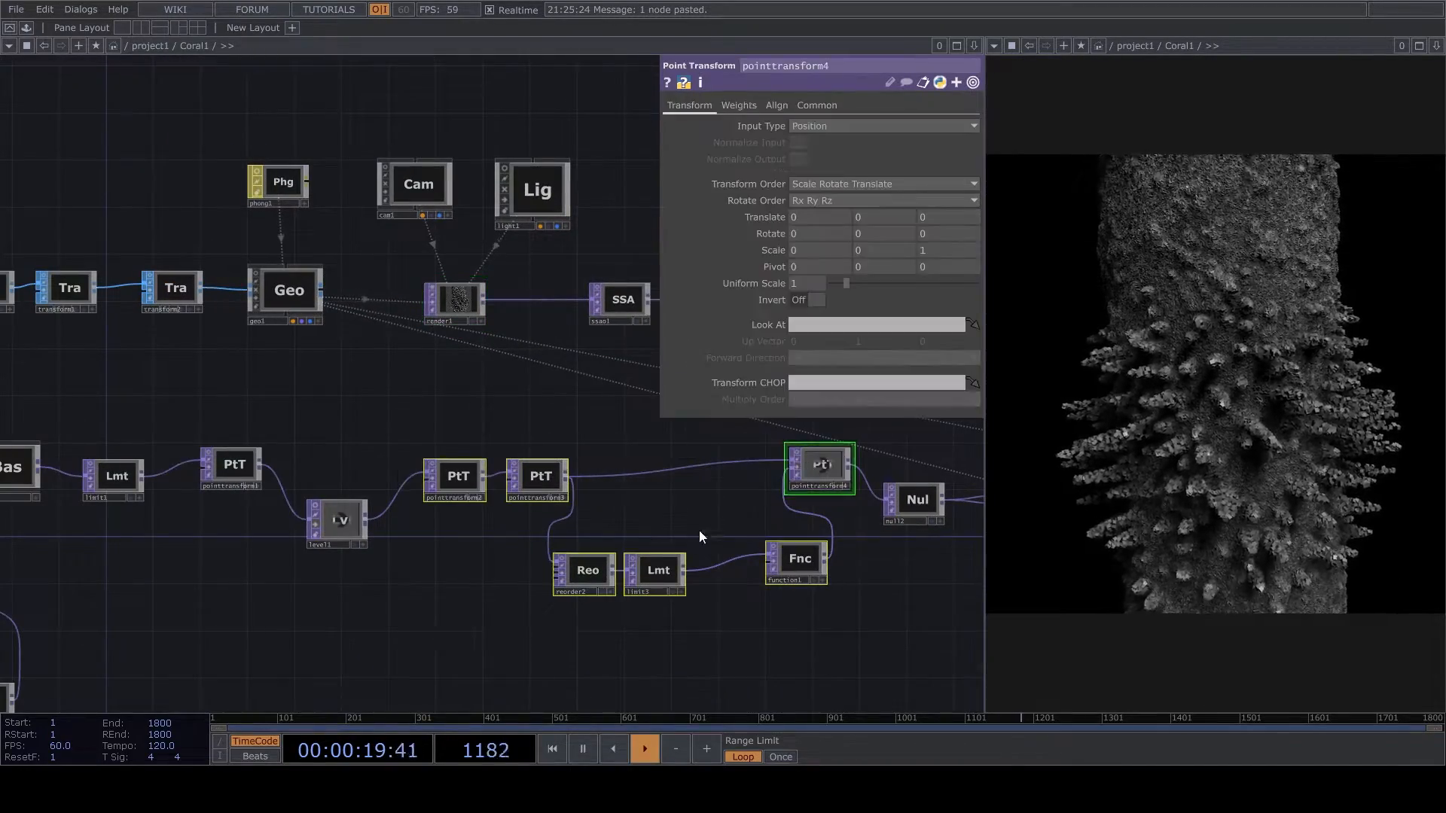
{"action": "key", "text": "Delete"}
- Delete the limit, point transform and level1 operators that follow the CIRCLE base
{"action": "left_click_drag", "start_coordinate": [329, 644], "coordinate": [784, 553]}
{"action": "right_click_drag", "start_coordinate": [534, 512], "coordinate": [847, 330]}
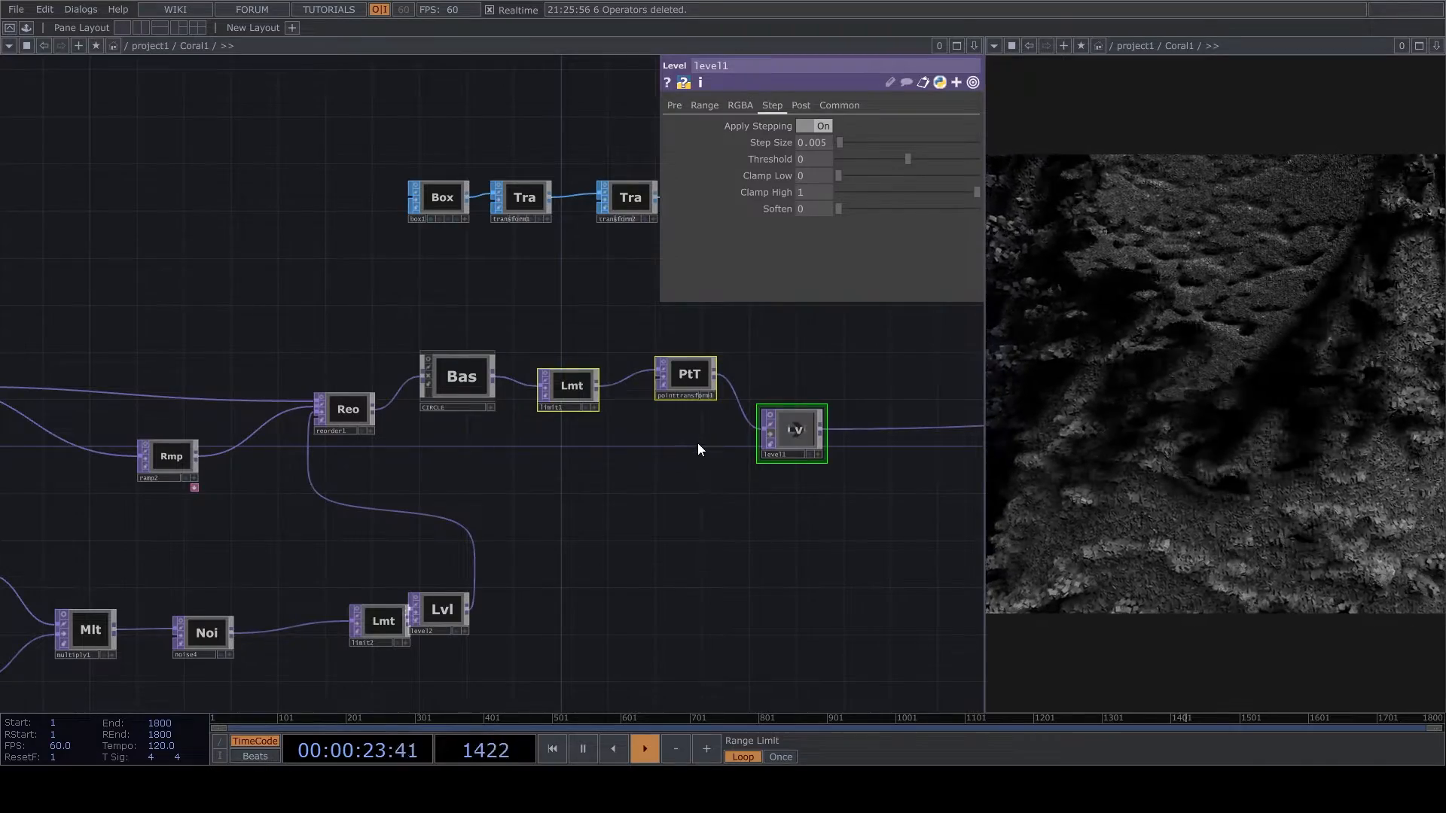
{"action": "key", "text": "Delete"}
- Delete ramp3 and multiply1 from the noise branch so that noise2 feeds noise4 directly
{"action": "scroll", "coordinate": [762, 486], "scroll_direction": "down", "scroll_amount": 4}
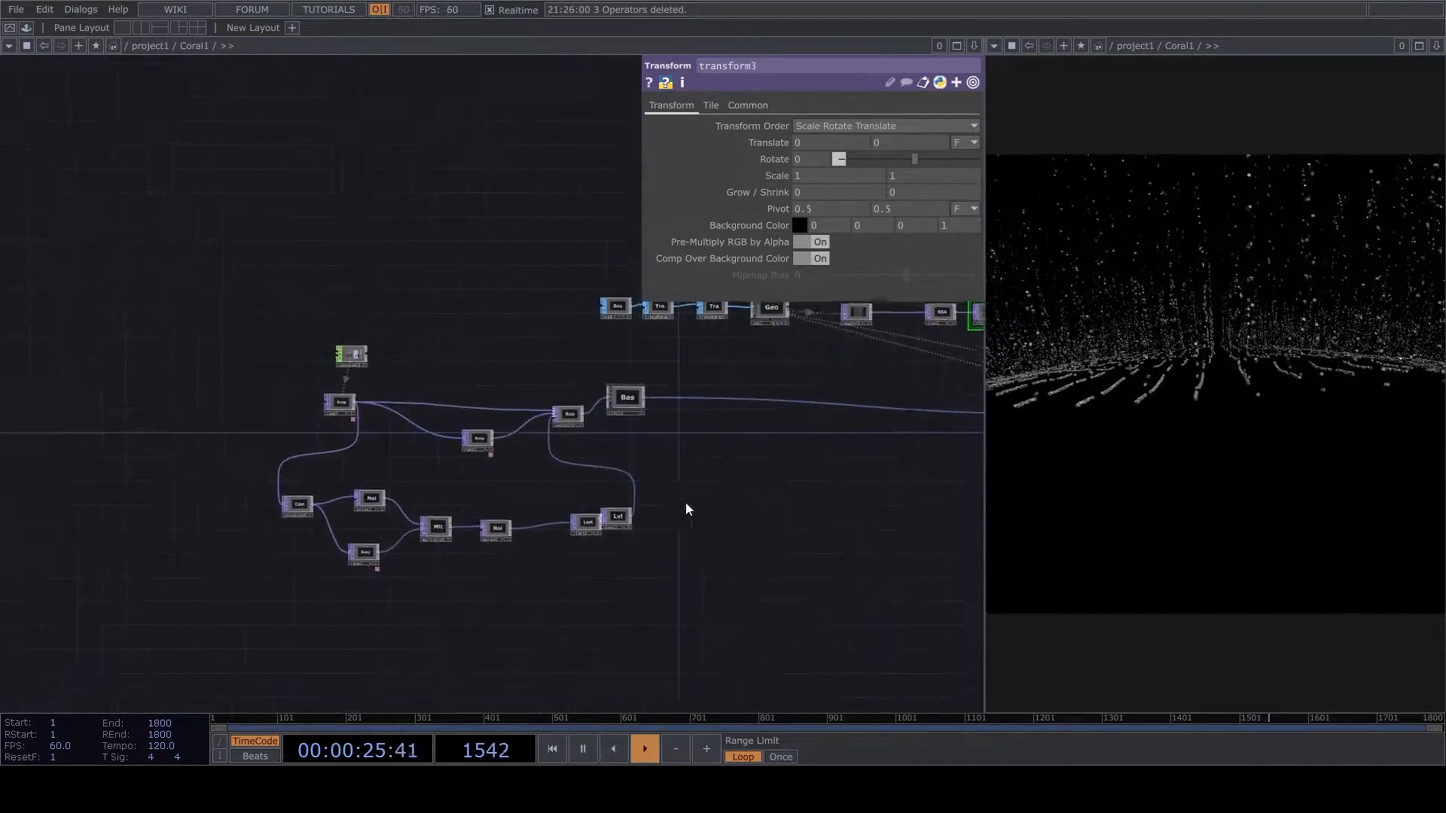
{"action": "scroll", "coordinate": [688, 507], "scroll_direction": "up", "scroll_amount": 6}
{"action": "left_click_drag", "start_coordinate": [440, 643], "coordinate": [753, 499]}
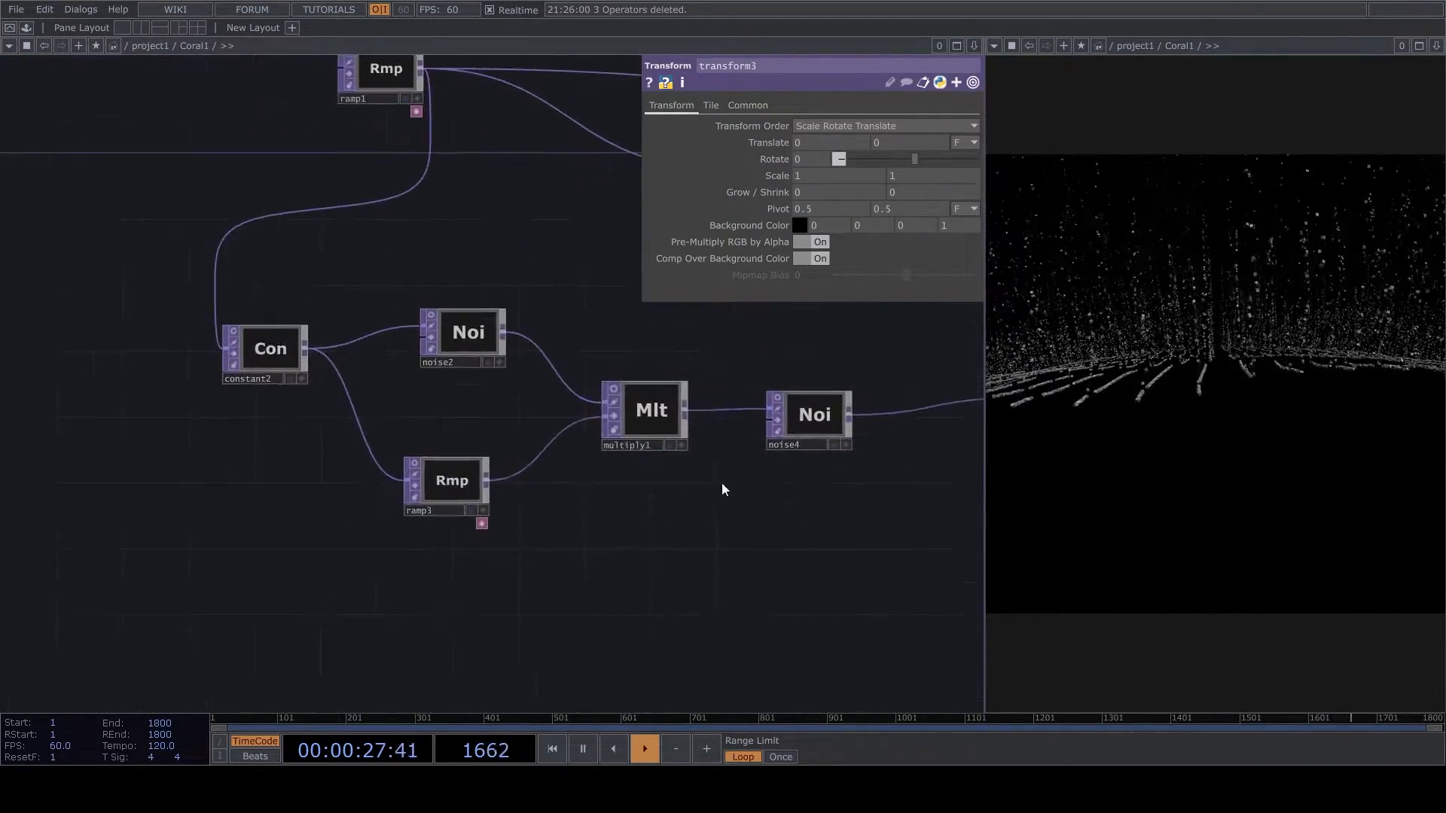
{"action": "right_click_drag", "start_coordinate": [420, 578], "coordinate": [693, 419]}
{"action": "key", "text": "Delete"}
- Bypass noise4 and delete limit2 between noise4 and level2
{"action": "left_click_drag", "start_coordinate": [740, 475], "coordinate": [698, 463]}
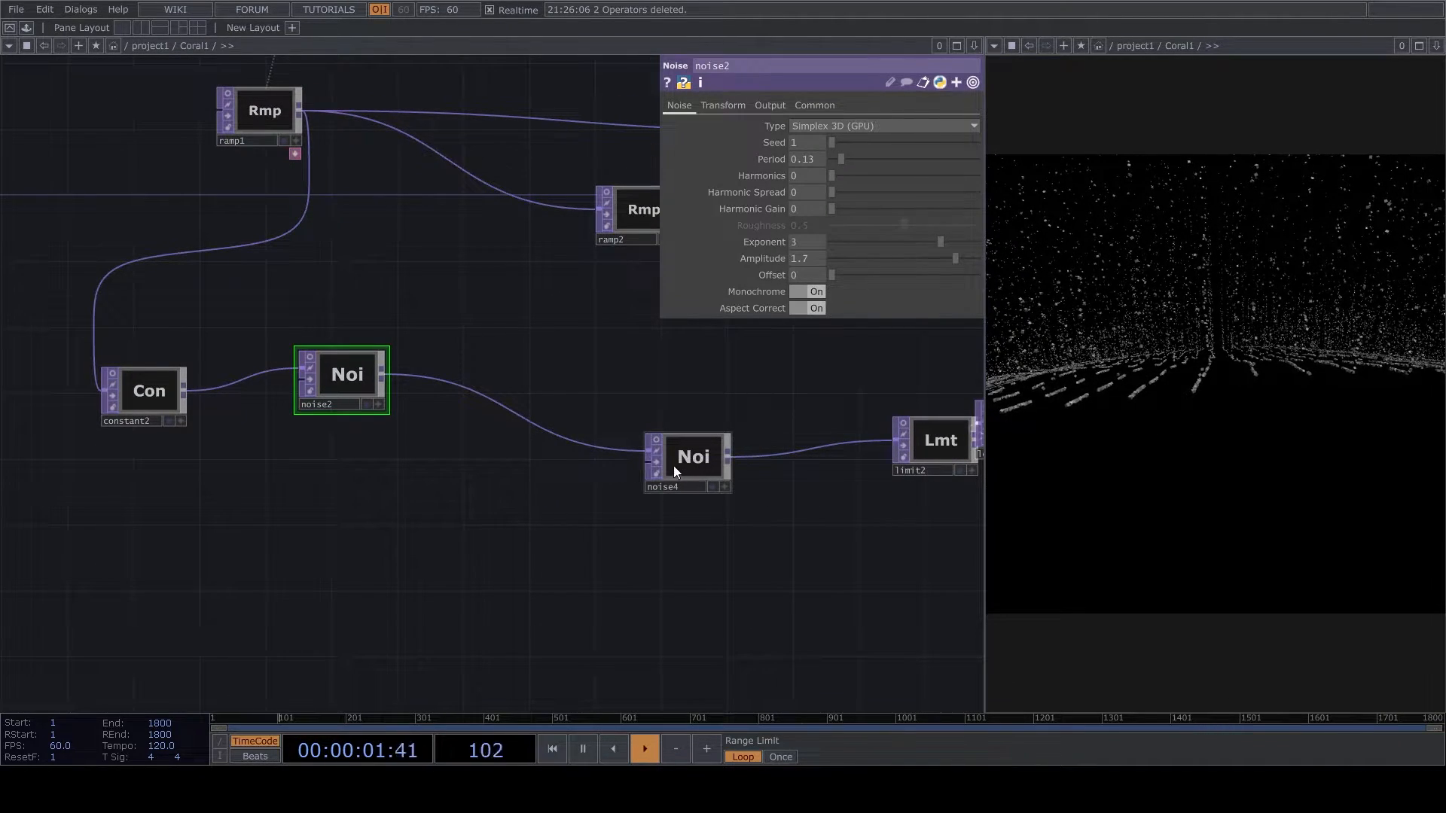
{"action": "left_click", "coordinate": [658, 462]}
{"action": "left_click_drag", "start_coordinate": [702, 511], "coordinate": [535, 554]}
{"action": "scroll", "coordinate": [769, 490], "scroll_direction": "up", "scroll_amount": 3}
{"action": "left_click_drag", "start_coordinate": [769, 491], "coordinate": [676, 491]}
{"action": "left_click", "coordinate": [680, 492]}
{"action": "key", "text": "Delete"}
- Select the CIRCLE base, switch the output pane to a geometry viewer and frame the instanced ring
{"action": "left_click_drag", "start_coordinate": [757, 524], "coordinate": [455, 562]}
{"action": "scroll", "coordinate": [455, 562], "scroll_direction": "down", "scroll_amount": 3}
{"action": "scroll", "coordinate": [522, 458], "scroll_direction": "up", "scroll_amount": 3}
{"action": "left_click_drag", "start_coordinate": [574, 343], "coordinate": [462, 493]}
{"action": "scroll", "coordinate": [462, 496], "scroll_direction": "down", "scroll_amount": 4}
{"action": "scroll", "coordinate": [461, 495], "scroll_direction": "down", "scroll_amount": 3}
{"action": "scroll", "coordinate": [461, 495], "scroll_direction": "up", "scroll_amount": 1}
{"action": "scroll", "coordinate": [462, 500], "scroll_direction": "down", "scroll_amount": 1}
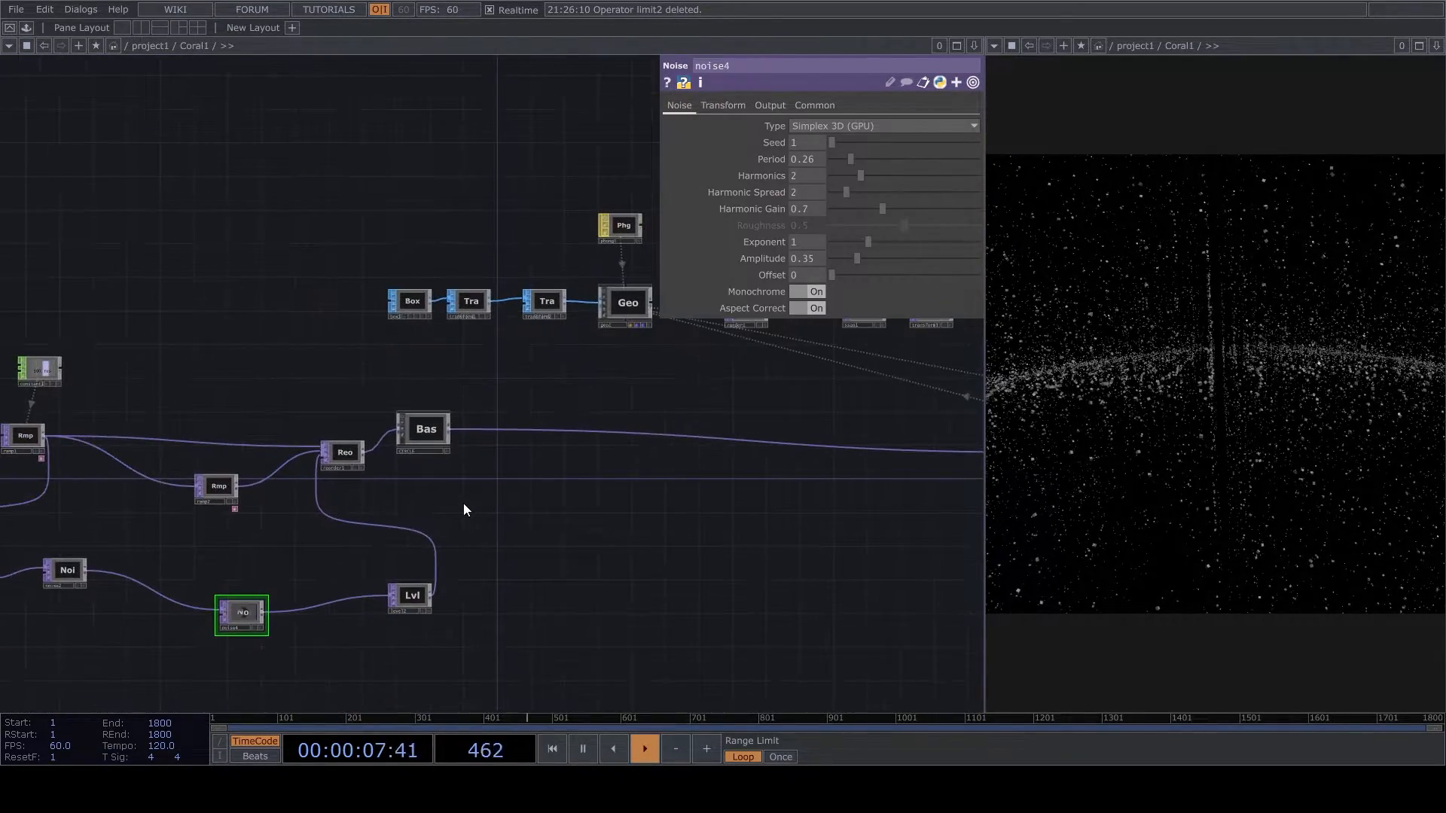
{"action": "scroll", "coordinate": [484, 452], "scroll_direction": "down", "scroll_amount": 2}
{"action": "scroll", "coordinate": [379, 512], "scroll_direction": "up", "scroll_amount": 5}
{"action": "left_click", "coordinate": [379, 512]}
{"action": "scroll", "coordinate": [442, 507], "scroll_direction": "down", "scroll_amount": 4}
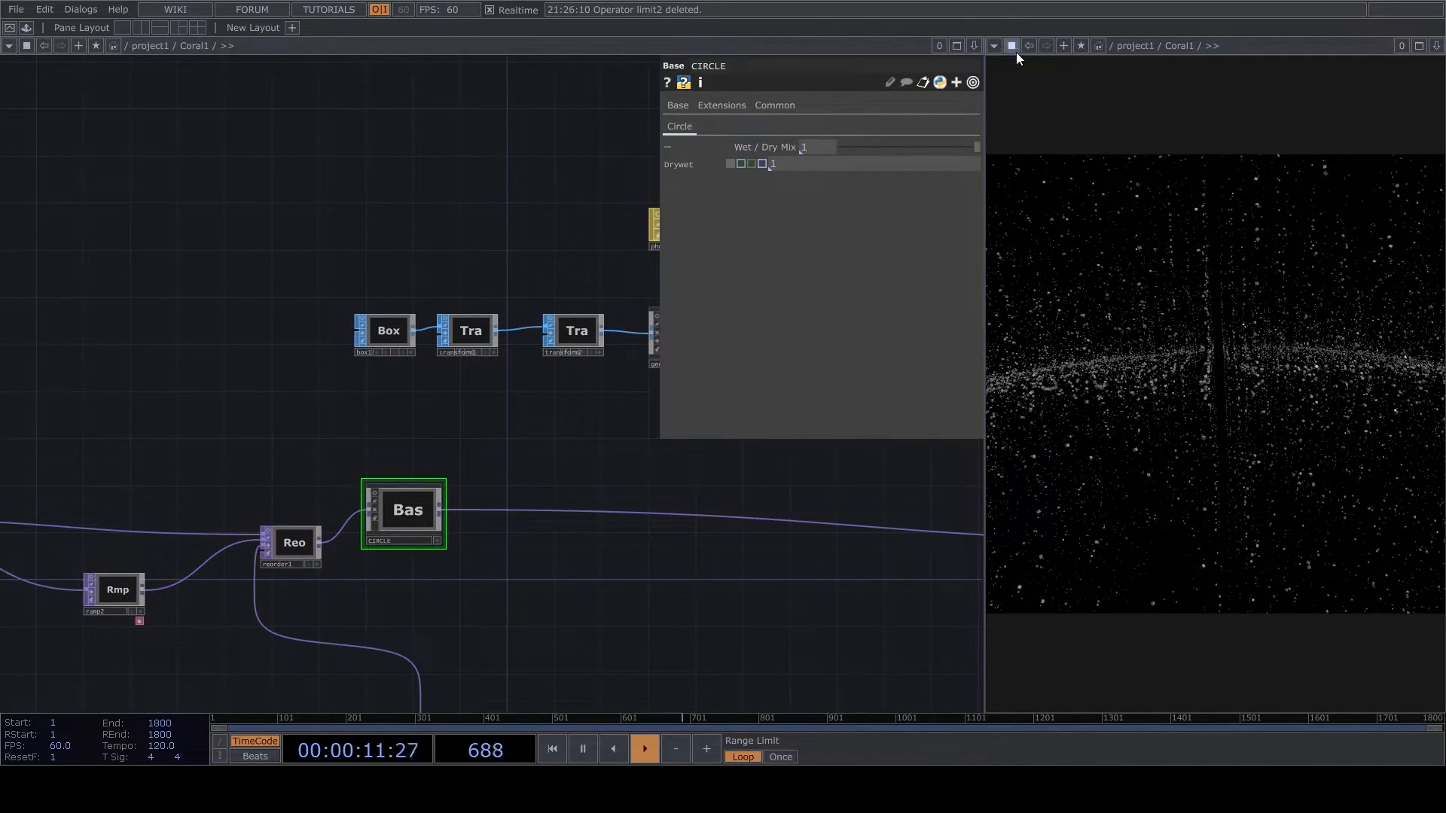
{"action": "left_click", "coordinate": [993, 45]}
{"action": "left_click", "coordinate": [1022, 92]}
{"action": "scroll", "coordinate": [1248, 343], "scroll_direction": "down", "scroll_amount": 3}
{"action": "left_click_drag", "start_coordinate": [1248, 343], "coordinate": [1214, 394]}
- Bypass noise2 and examine the ring of points from several angles
{"action": "left_click_drag", "start_coordinate": [373, 608], "coordinate": [779, 267]}
{"action": "scroll", "coordinate": [297, 365], "scroll_direction": "up", "scroll_amount": 3}
{"action": "left_click", "coordinate": [293, 374]}
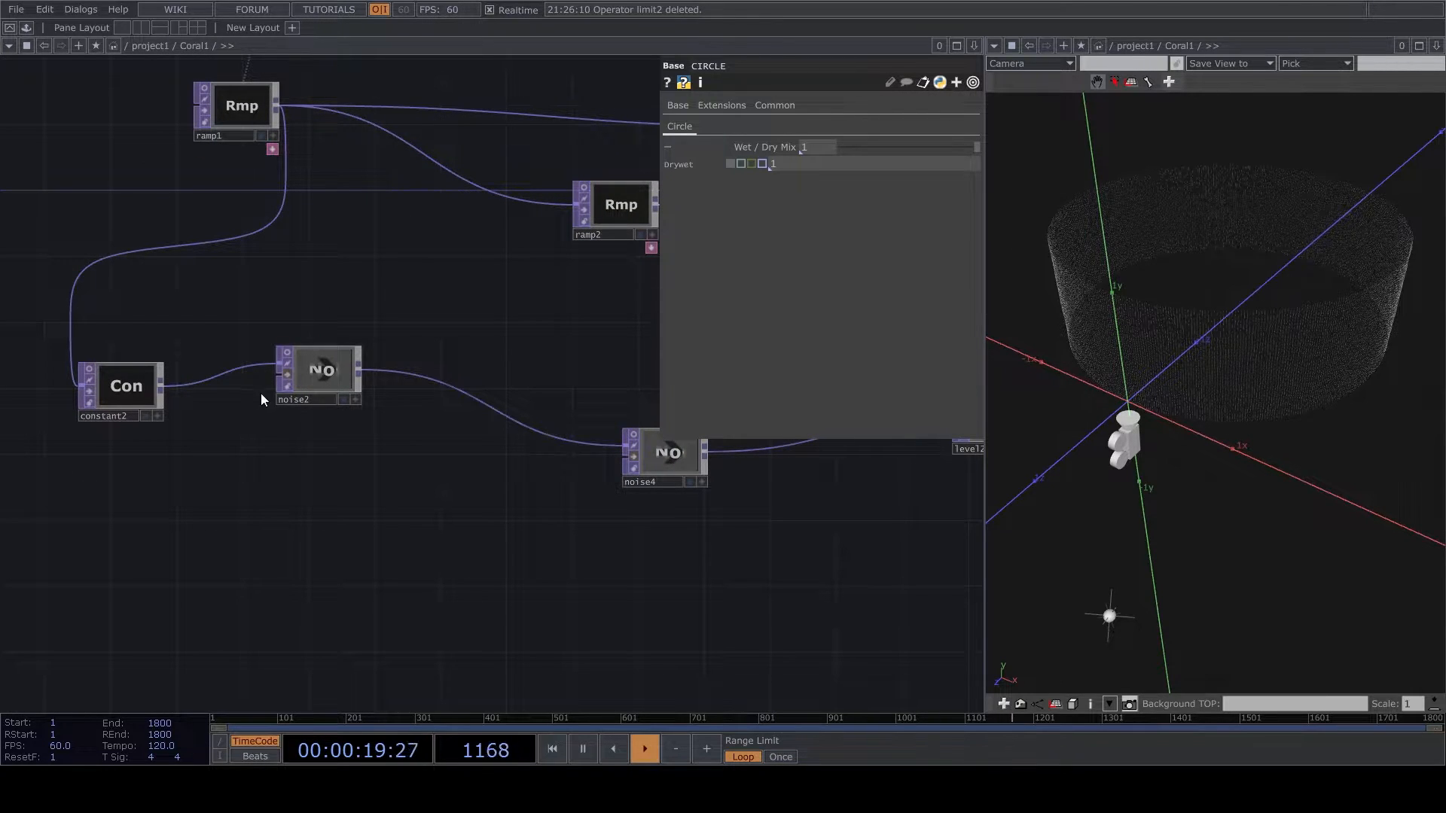
{"action": "left_click_drag", "start_coordinate": [1210, 162], "coordinate": [1102, 335]}
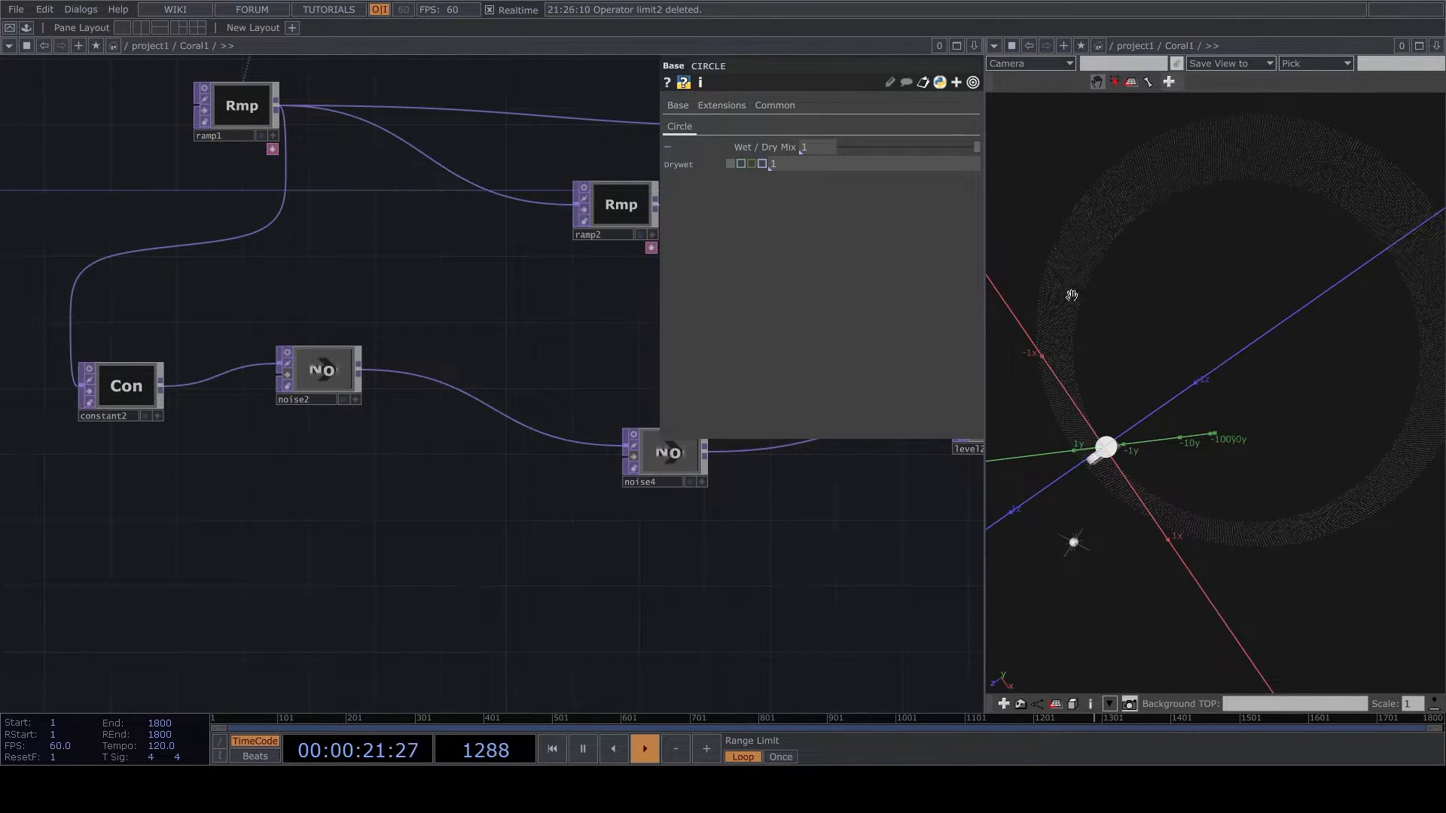
{"action": "left_click_drag", "start_coordinate": [1266, 516], "coordinate": [1258, 339]}
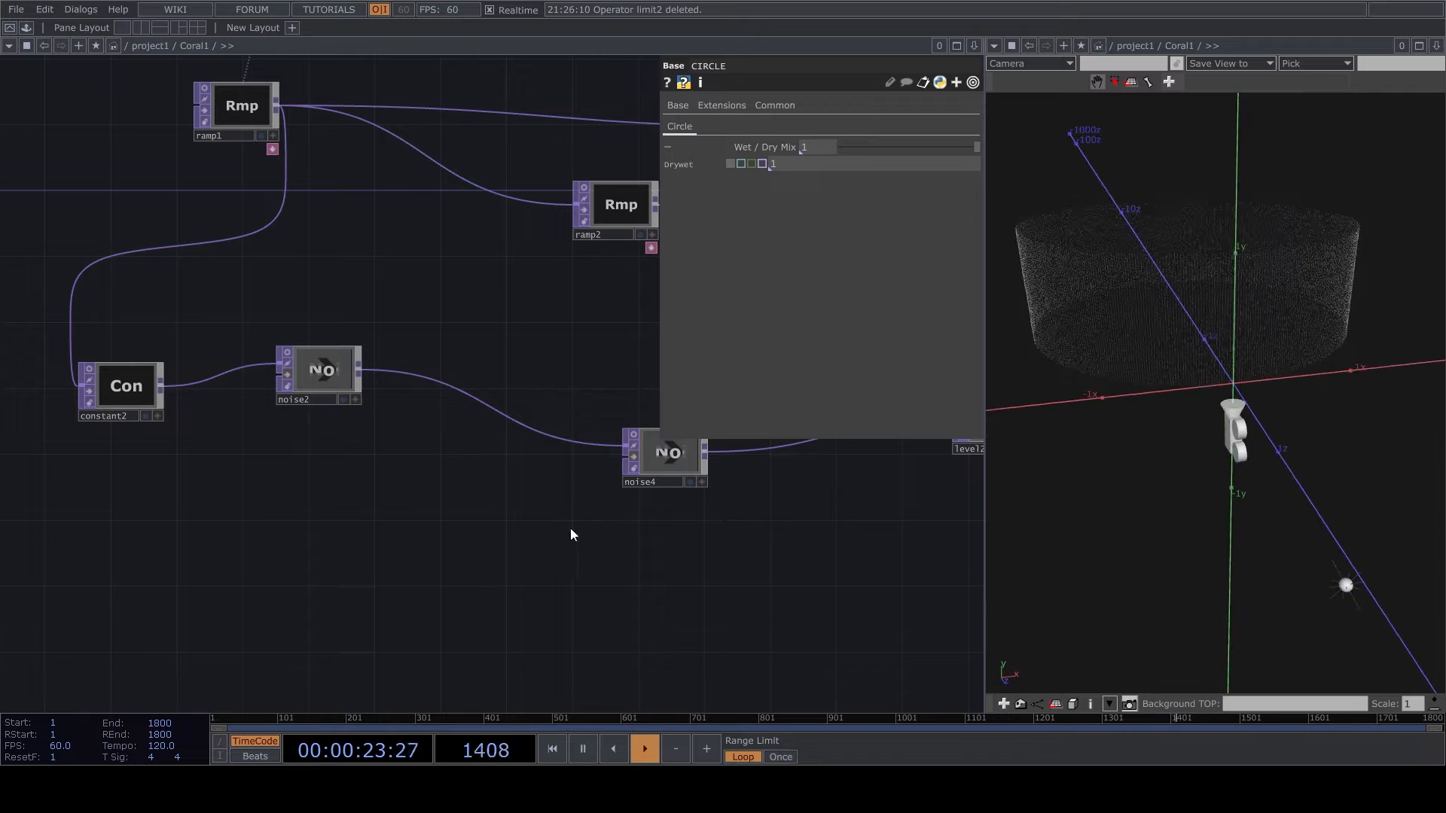
{"action": "left_click_drag", "start_coordinate": [505, 514], "coordinate": [348, 586]}
{"action": "left_click_drag", "start_coordinate": [1220, 362], "coordinate": [1271, 375]}
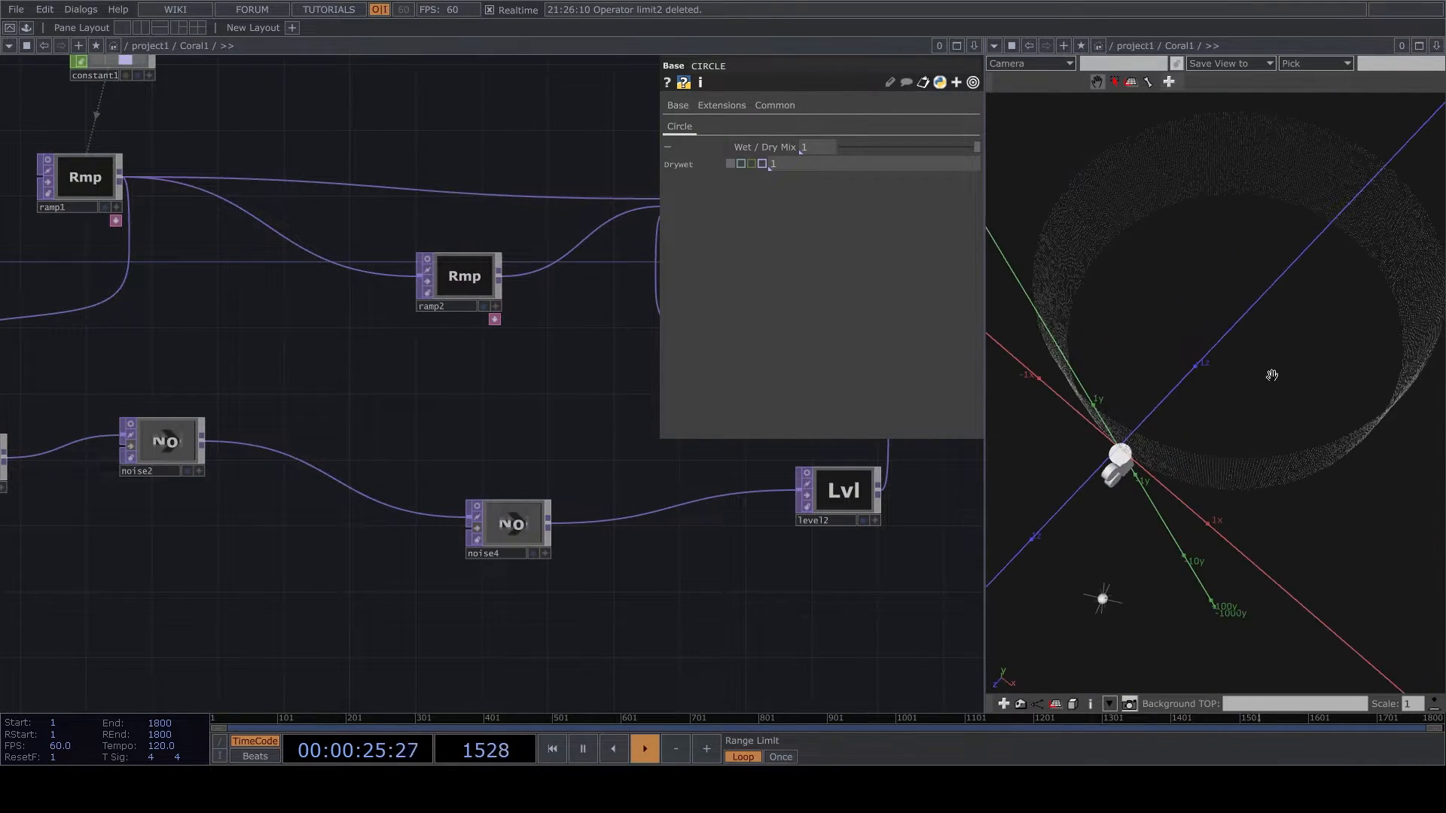
- Enter the Computations network inside CIRCLE and bypass the comp2 composite after Z_rotated
{"action": "scroll", "coordinate": [540, 377], "scroll_direction": "down", "scroll_amount": 2}
{"action": "left_click_drag", "start_coordinate": [541, 378], "coordinate": [223, 590]}
{"action": "scroll", "coordinate": [461, 438], "scroll_direction": "up", "scroll_amount": 5}
{"action": "scroll", "coordinate": [486, 436], "scroll_direction": "up", "scroll_amount": 1}
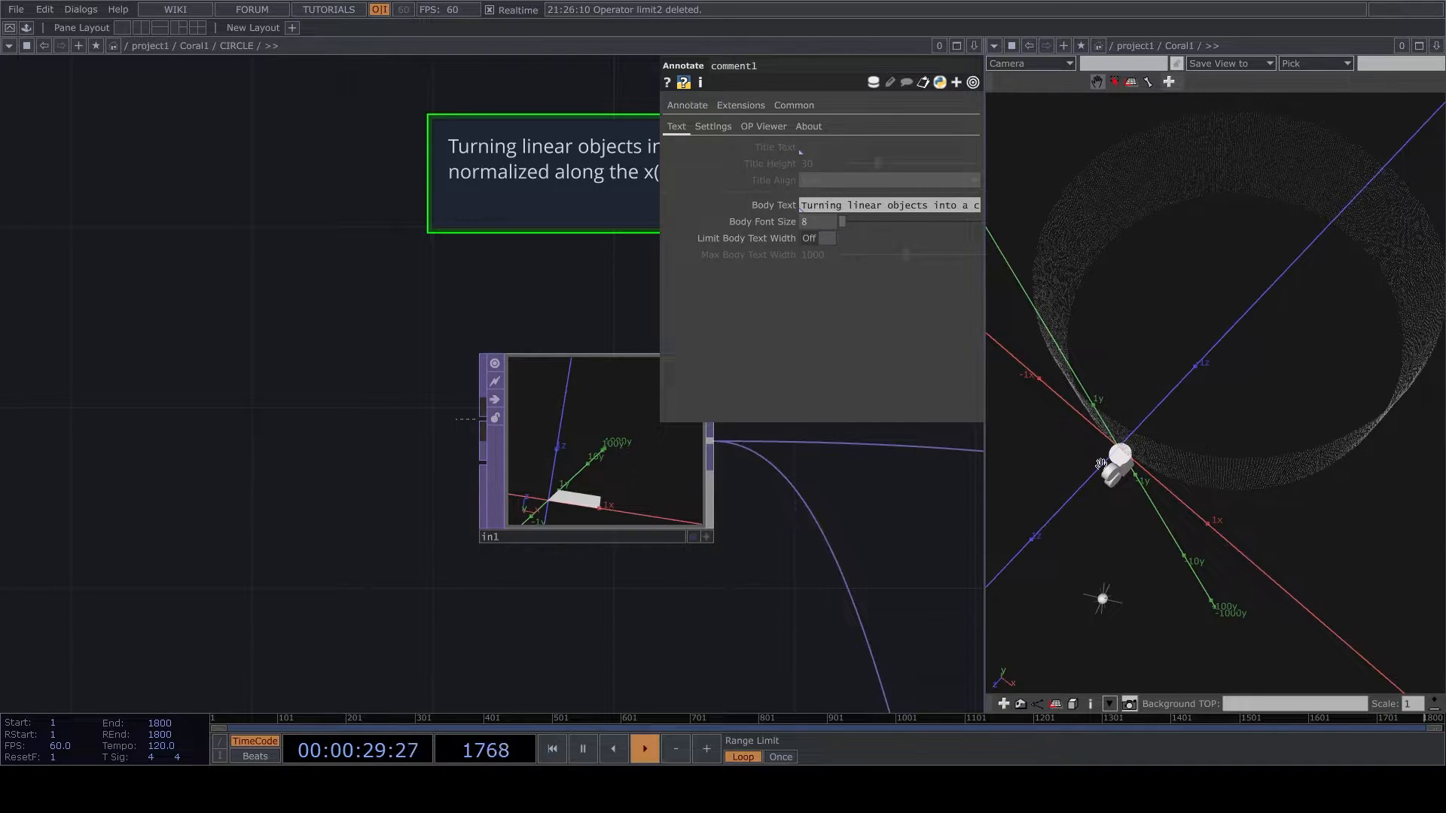
{"action": "left_click_drag", "start_coordinate": [531, 589], "coordinate": [295, 455]}
{"action": "scroll", "coordinate": [295, 455], "scroll_direction": "down", "scroll_amount": 4}
{"action": "scroll", "coordinate": [341, 474], "scroll_direction": "down", "scroll_amount": 2}
{"action": "left_click_drag", "start_coordinate": [623, 505], "coordinate": [384, 472]}
{"action": "scroll", "coordinate": [384, 472], "scroll_direction": "up", "scroll_amount": 1}
{"action": "scroll", "coordinate": [270, 576], "scroll_direction": "up", "scroll_amount": 2}
{"action": "scroll", "coordinate": [503, 446], "scroll_direction": "up", "scroll_amount": 6}
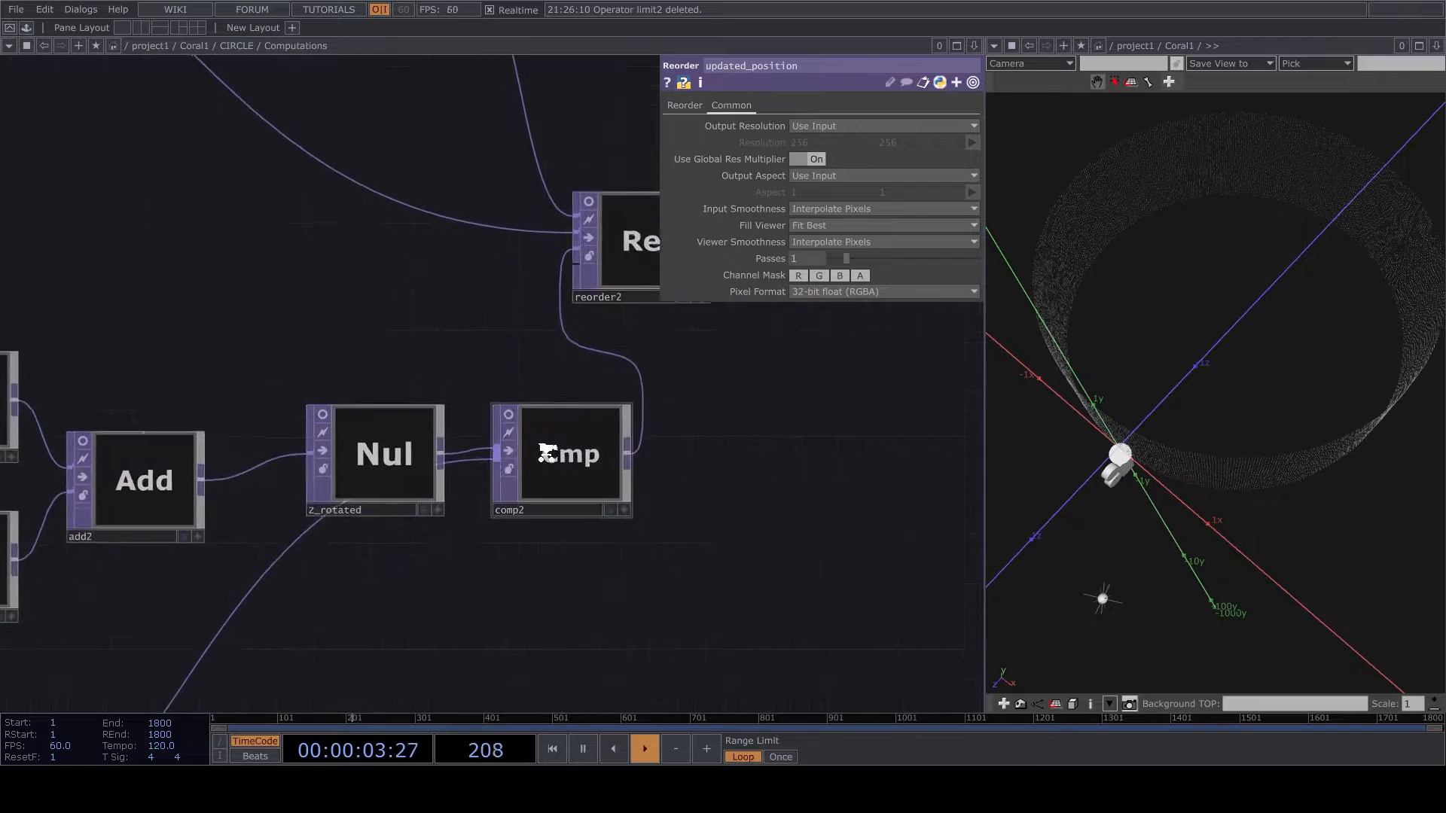
{"action": "left_click", "coordinate": [500, 444]}
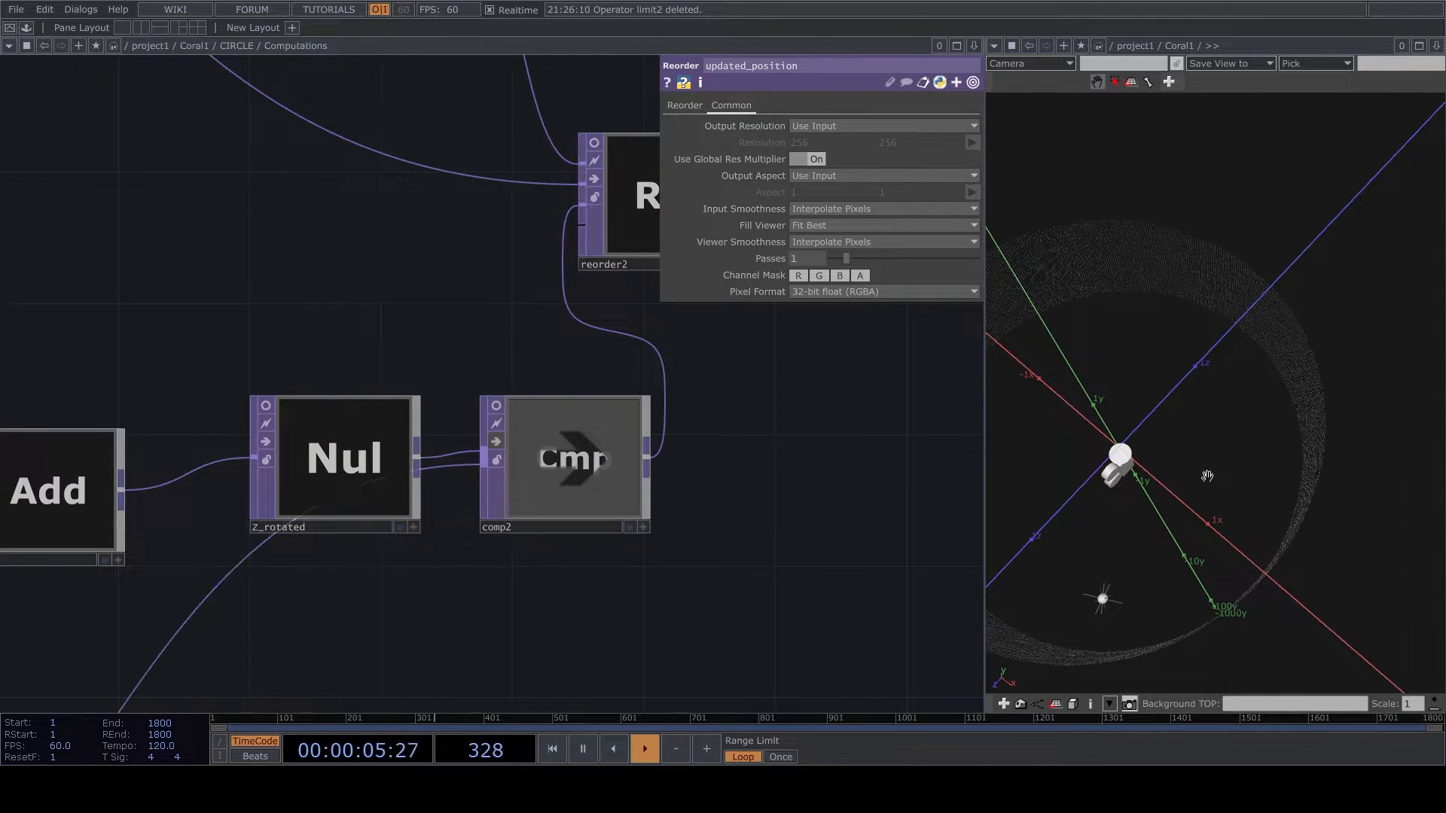
- Orbit around the ring, return to the Coral1 network and switch the output pane back to the TOP viewer
{"action": "right_click_drag", "start_coordinate": [1100, 531], "coordinate": [1185, 458]}
{"action": "left_click_drag", "start_coordinate": [1185, 458], "coordinate": [1000, 485]}
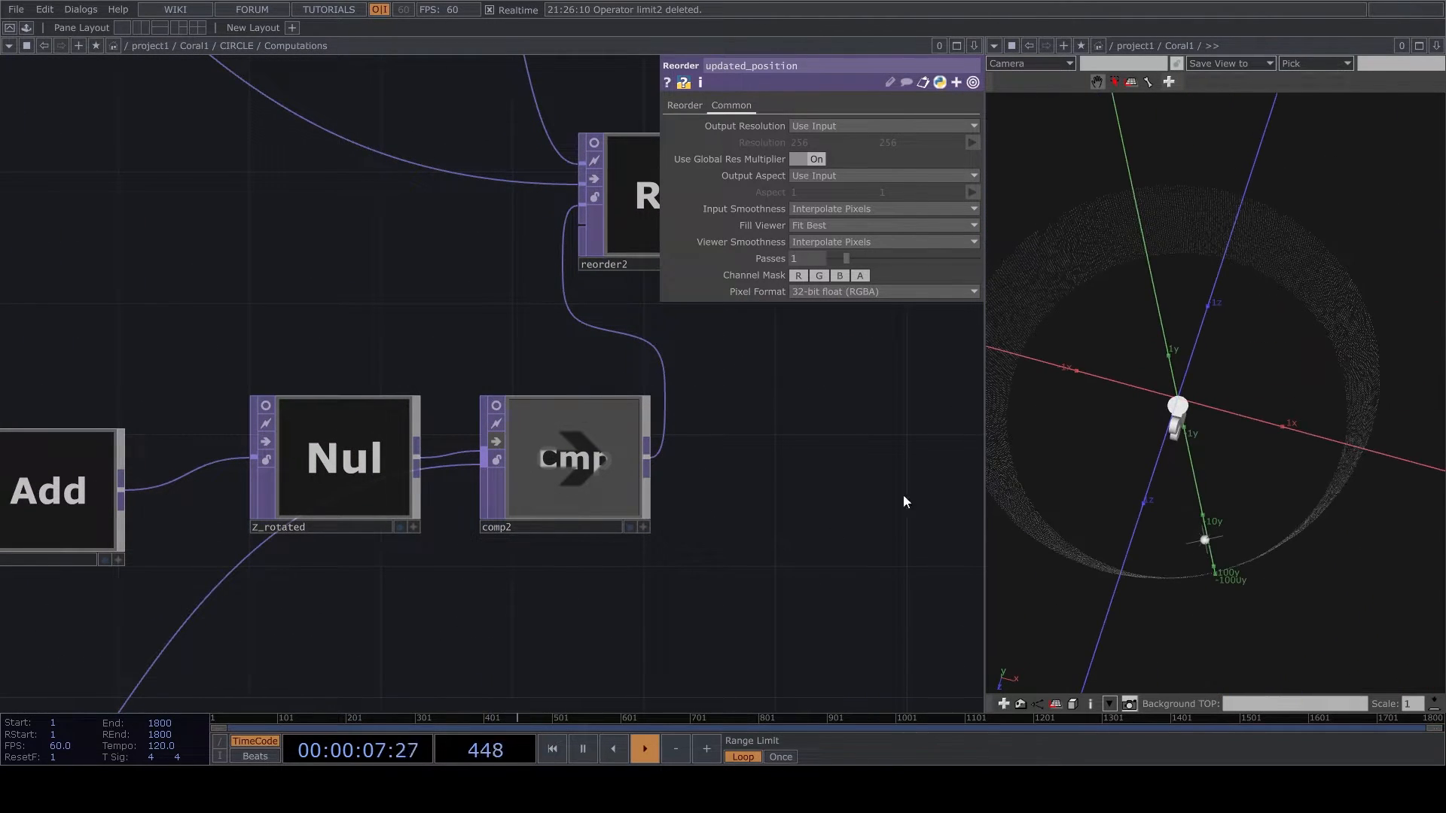
{"action": "scroll", "coordinate": [538, 674], "scroll_direction": "down", "scroll_amount": 5}
{"action": "scroll", "coordinate": [547, 542], "scroll_direction": "down", "scroll_amount": 5}
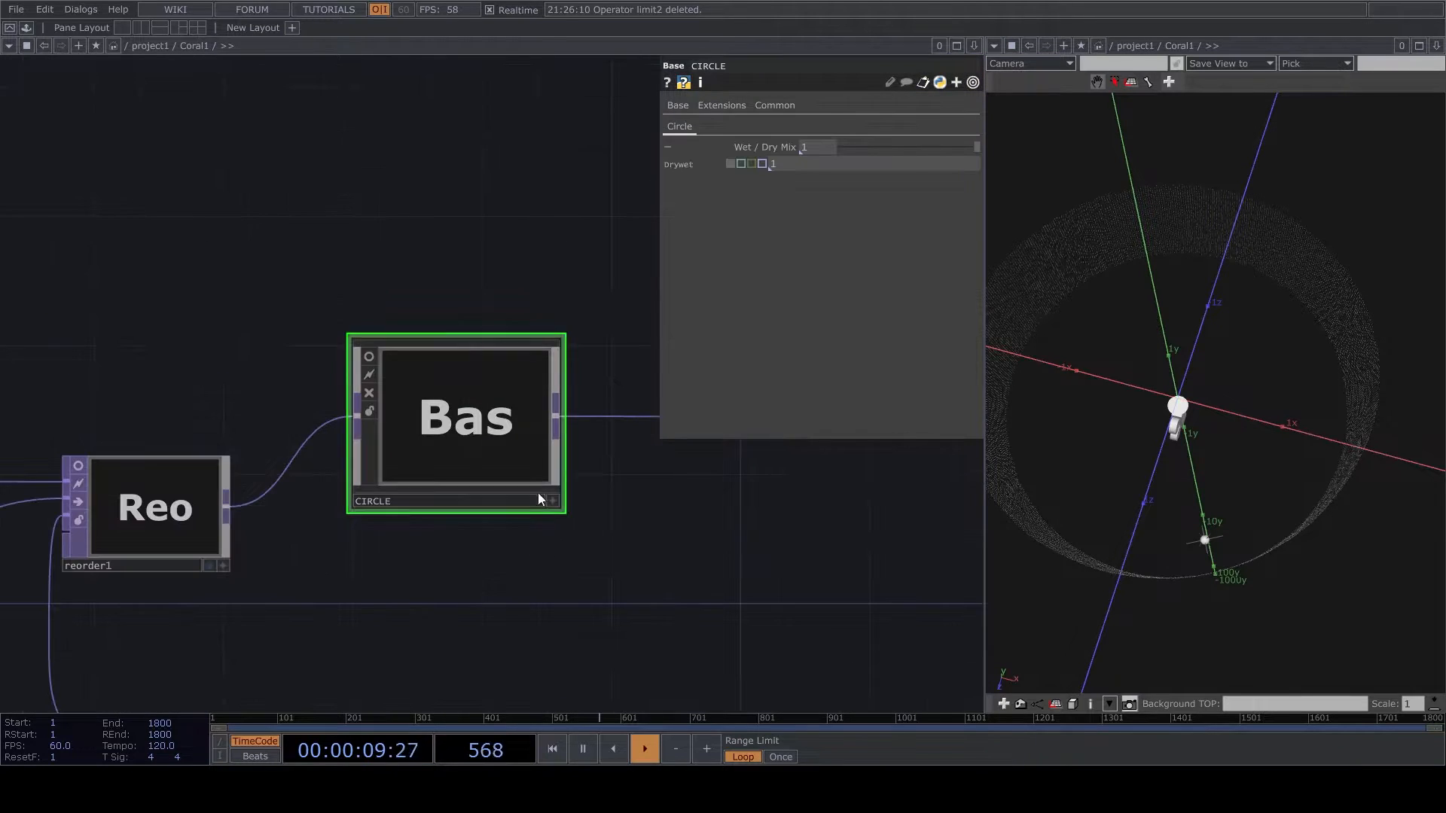
{"action": "scroll", "coordinate": [564, 482], "scroll_direction": "up", "scroll_amount": 4}
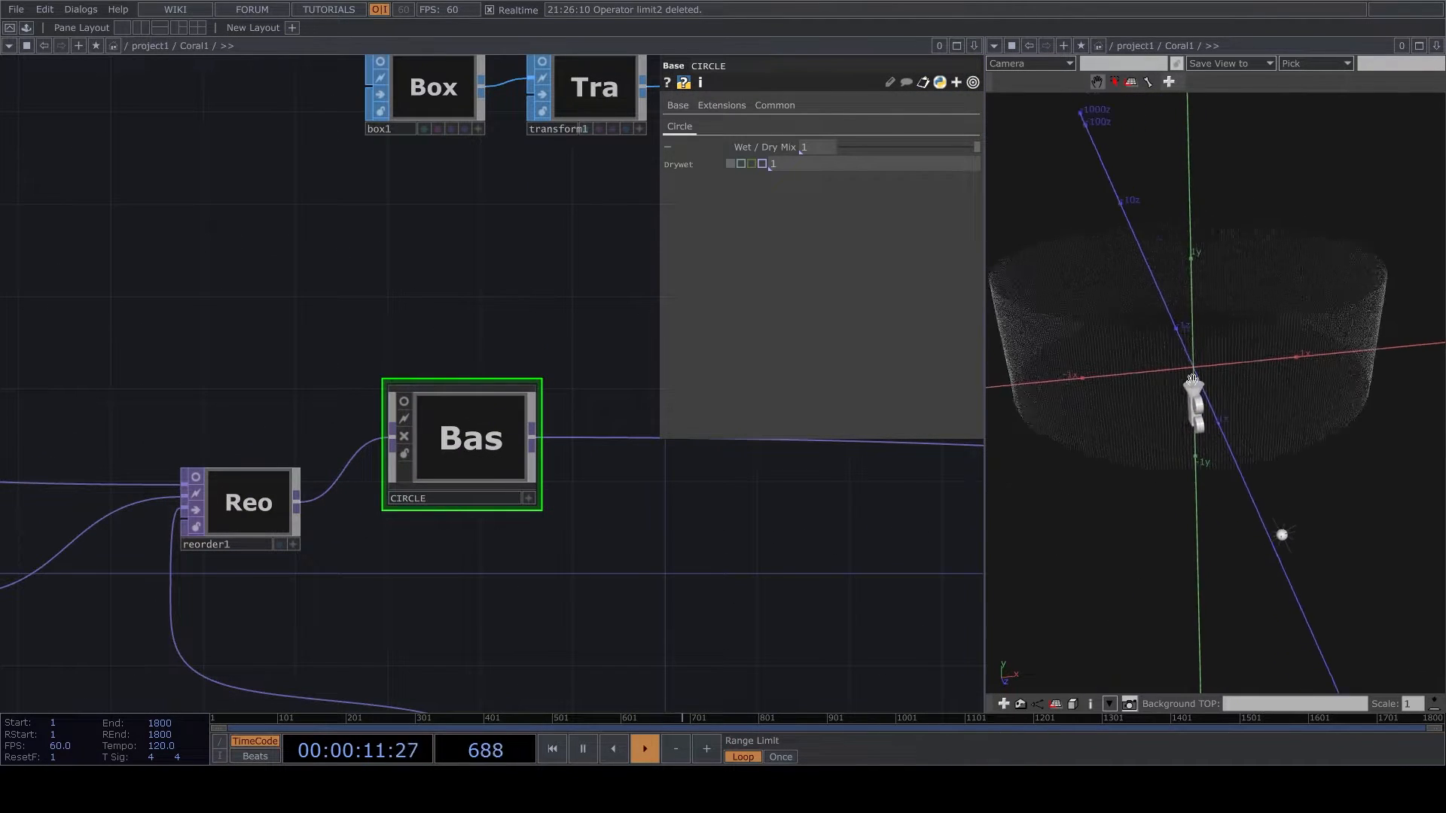
{"action": "left_click", "coordinate": [993, 46]}
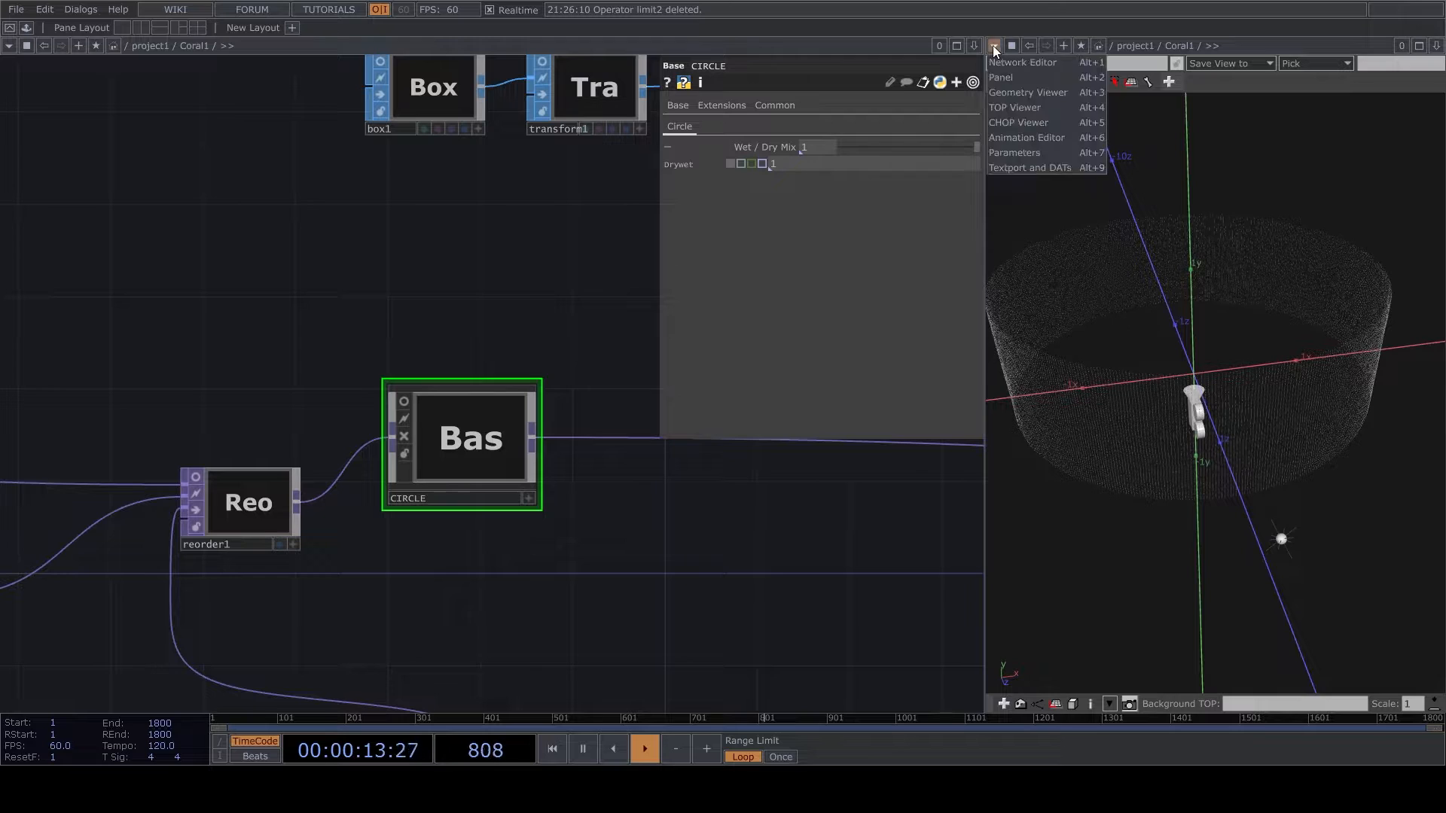
{"action": "left_click", "coordinate": [1020, 109]}
- Insert a Point Transform on the wire after the CIRCLE base
{"action": "left_click_drag", "start_coordinate": [604, 529], "coordinate": [600, 530]}
{"action": "scroll", "coordinate": [572, 519], "scroll_direction": "down", "scroll_amount": 4}
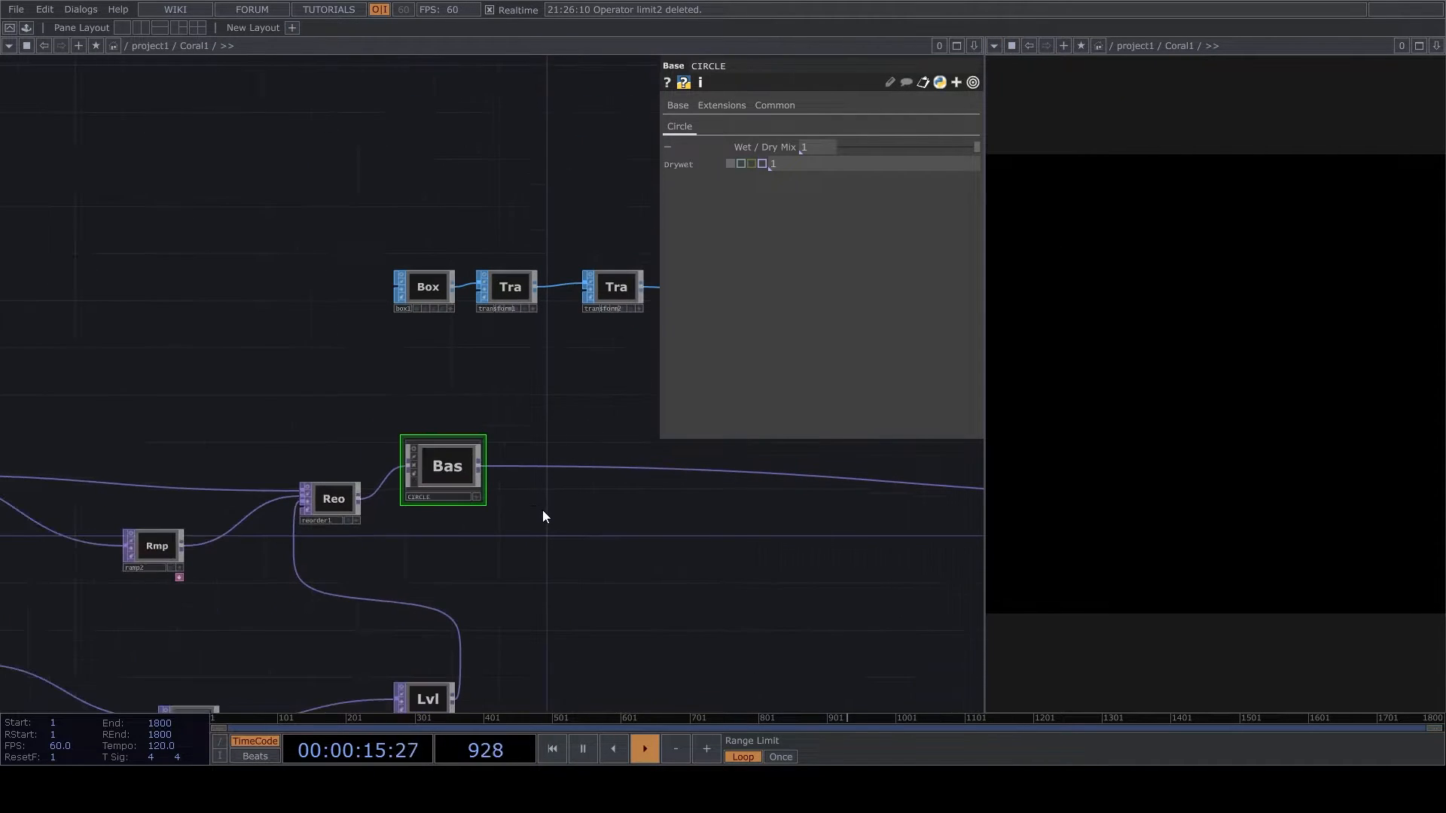
{"action": "right_click", "coordinate": [521, 472]}
{"action": "left_click", "coordinate": [543, 460]}
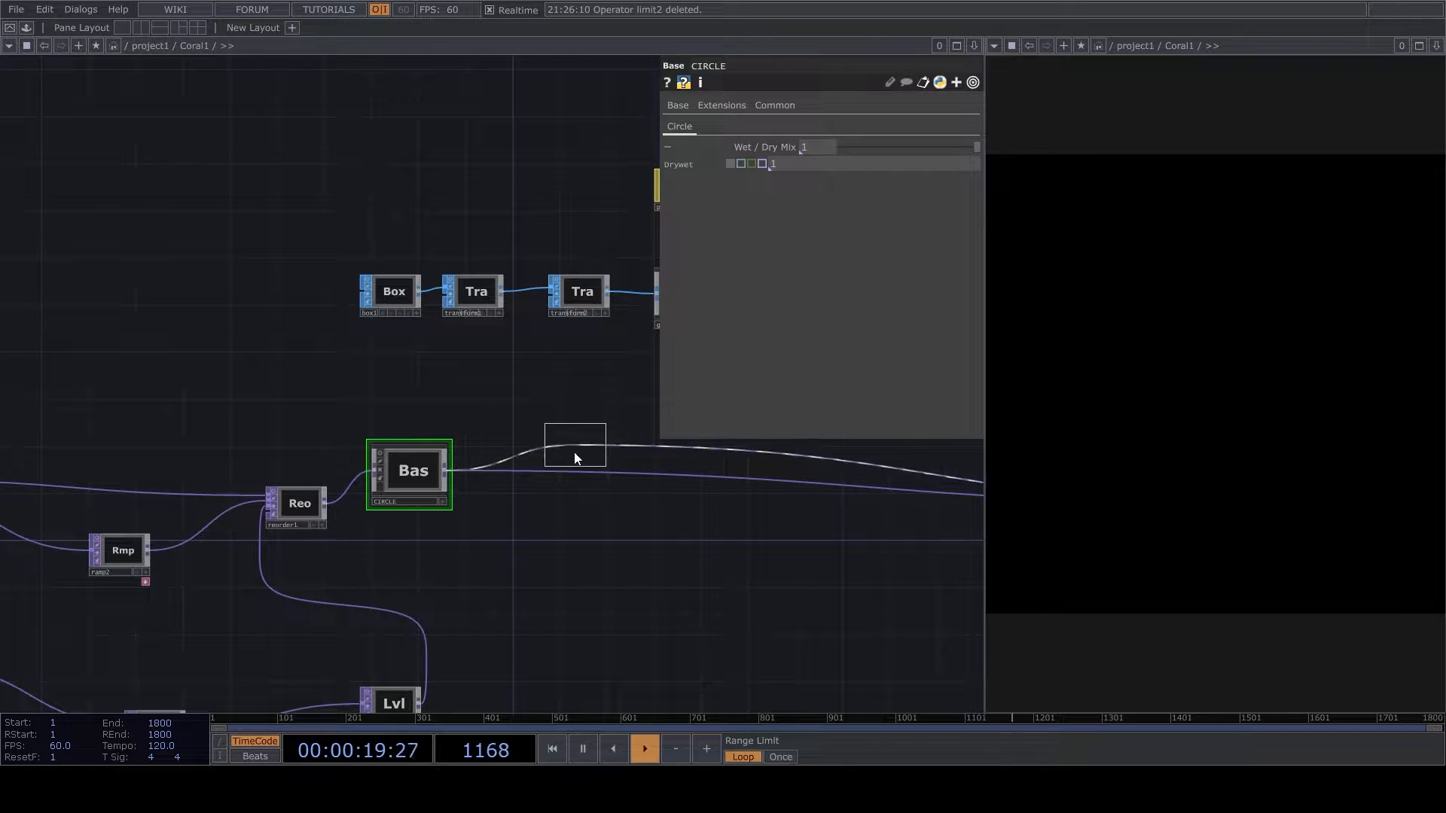
{"action": "left_click", "coordinate": [547, 481]}
{"action": "scroll", "coordinate": [547, 480], "scroll_direction": "up", "scroll_amount": 5}
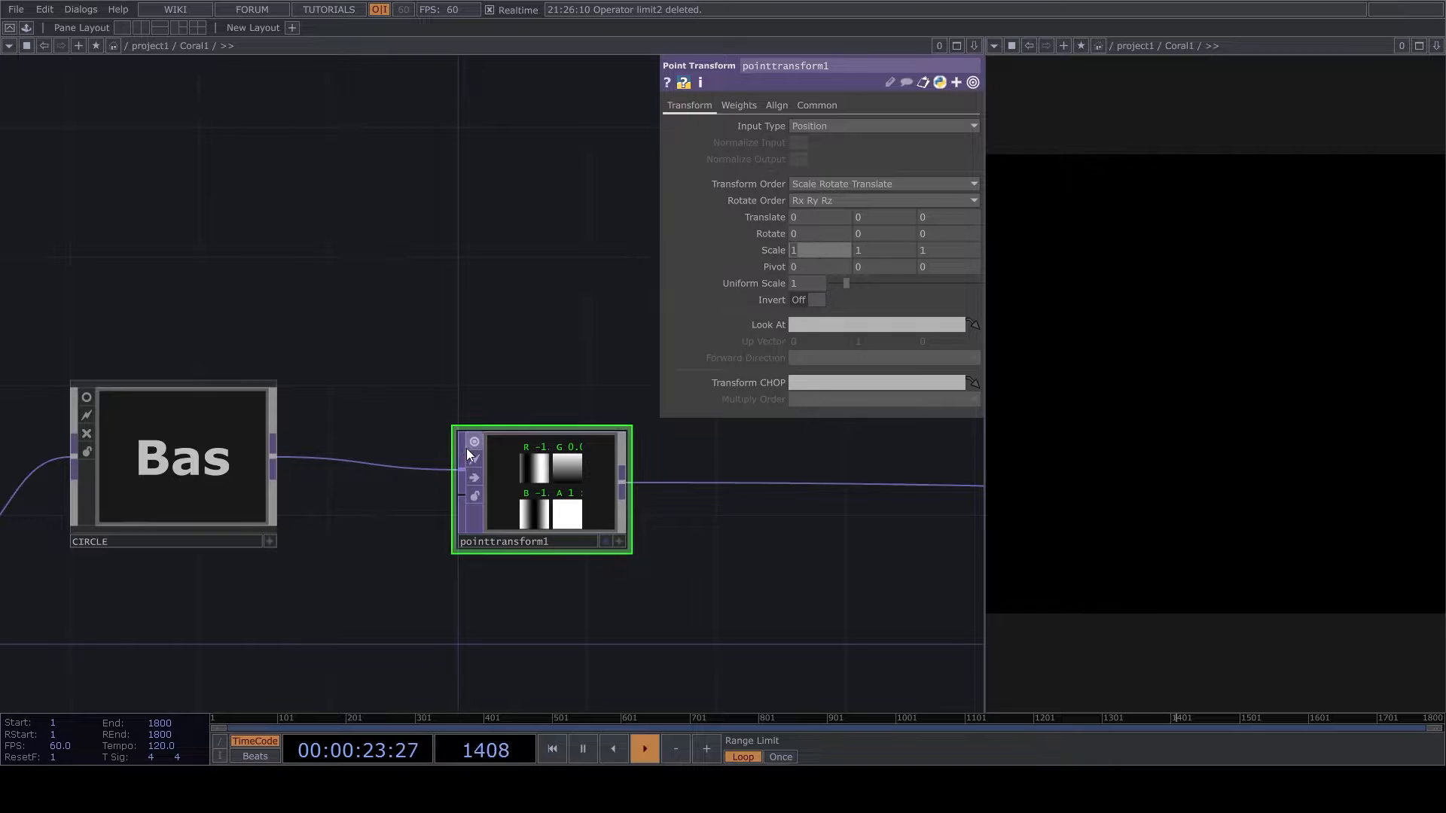
- Set pointtransform1's scale to 0.1 in X and 0.1 in Z
{"action": "left_click", "coordinate": [791, 250]}
{"action": "type", "text": "0.2"}
{"action": "left_click_drag", "start_coordinate": [812, 229], "coordinate": [785, 228]}
{"action": "type", "text": "0.1"}
{"action": "key", "text": "Return"}
{"action": "left_click", "coordinate": [947, 253]}
{"action": "type", "text": "0.1"}
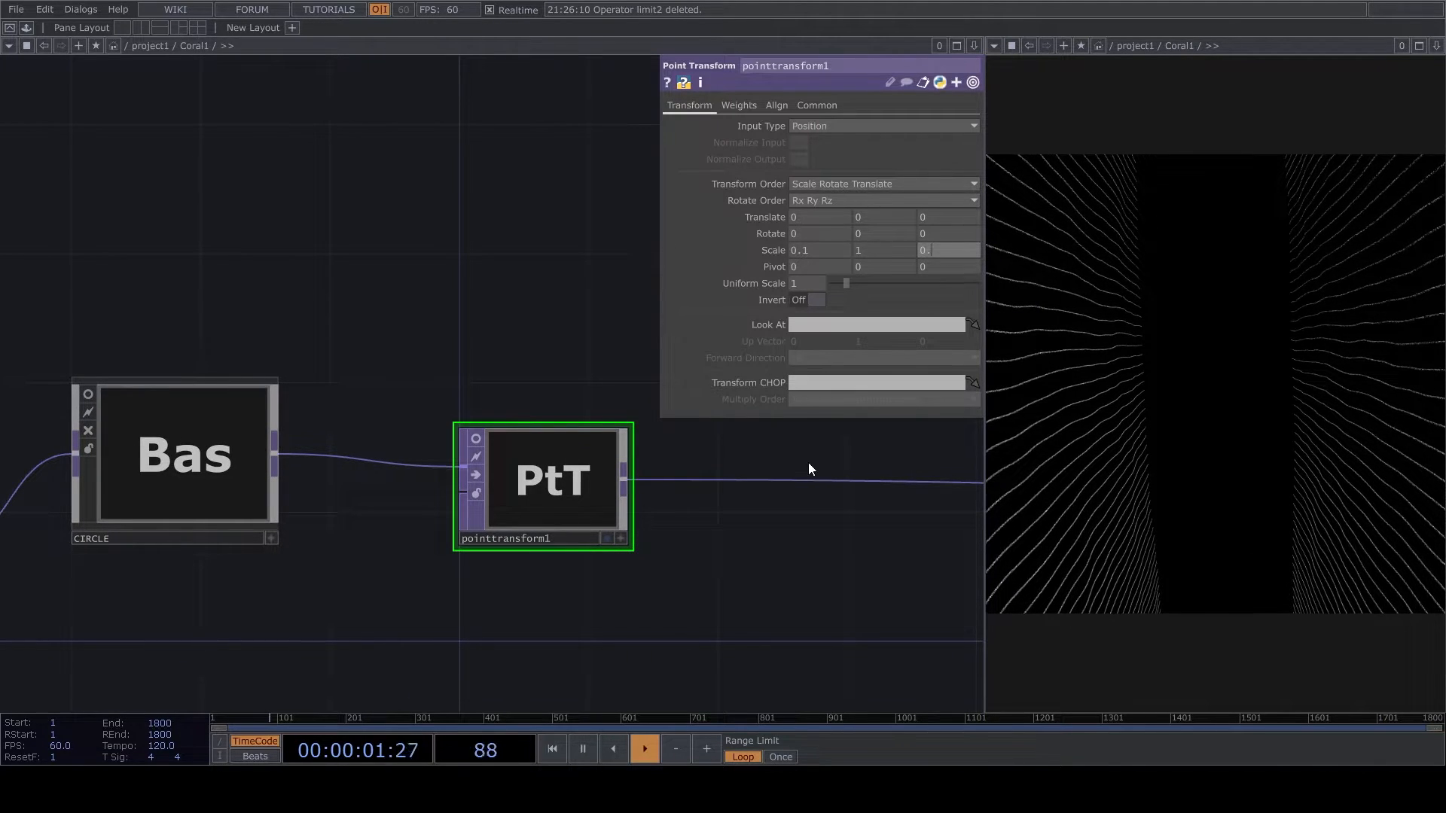
{"action": "key", "text": "Return"}
- Tilt cam1 interactively in its own viewer so the tube's opening sits lower in the render
{"action": "scroll", "coordinate": [778, 555], "scroll_direction": "down", "scroll_amount": 2}
{"action": "scroll", "coordinate": [778, 555], "scroll_direction": "down", "scroll_amount": 5}
{"action": "left_click_drag", "start_coordinate": [643, 436], "coordinate": [226, 614]}
{"action": "scroll", "coordinate": [420, 468], "scroll_direction": "up", "scroll_amount": 8}
{"action": "left_click", "coordinate": [486, 566]}
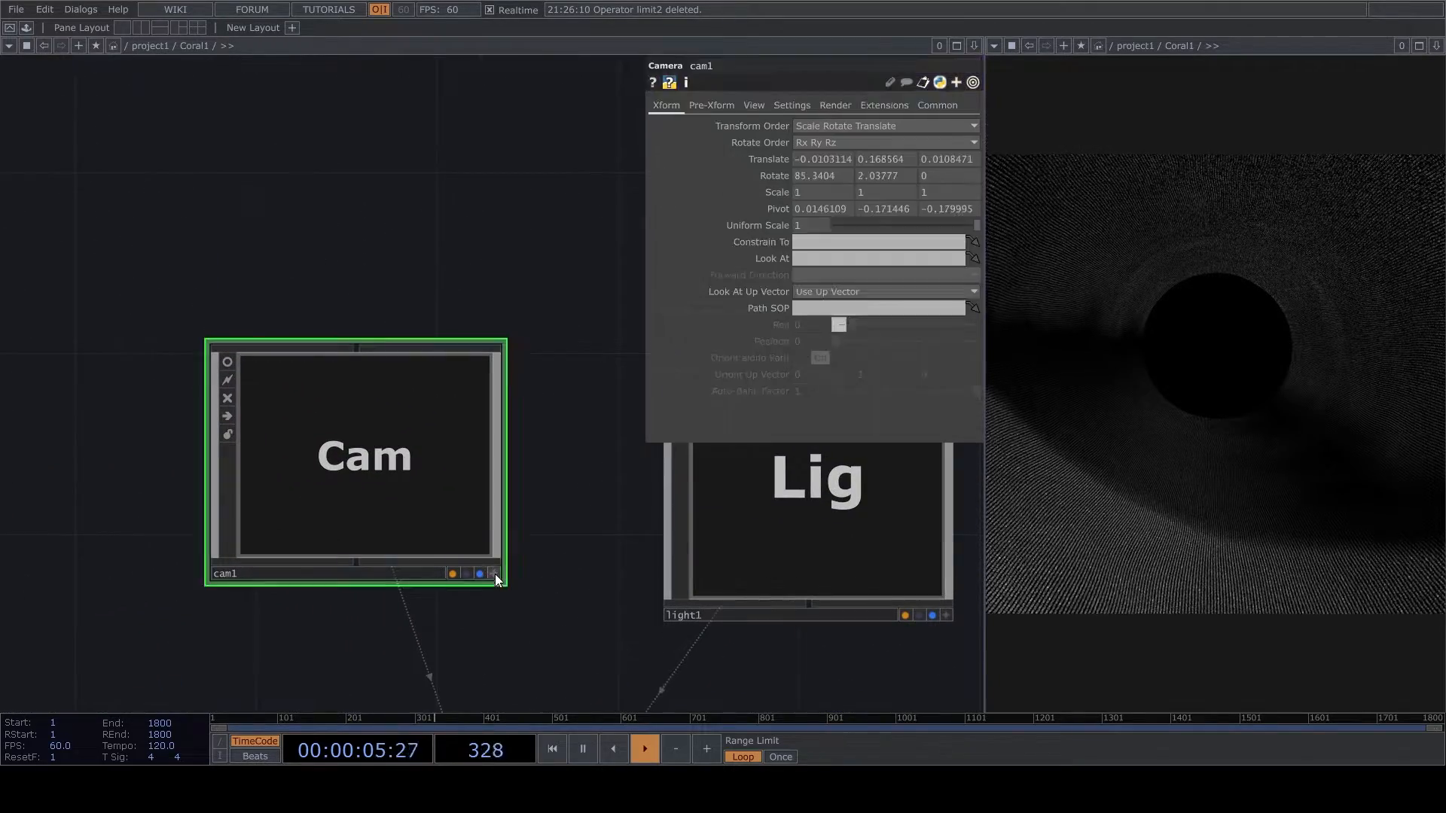
{"action": "left_click", "coordinate": [494, 574]}
{"action": "mouse_move", "coordinate": [395, 491]}
{"action": "left_mouse_down"}
{"action": "mouse_move", "coordinate": [394, 476]}
{"action": "mouse_move", "coordinate": [400, 489]}
{"action": "left_mouse_up"}
{"action": "left_click", "coordinate": [493, 574]}
{"action": "left_click_drag", "start_coordinate": [533, 592], "coordinate": [592, 348]}
- Reduce pointtransform1's X and Z scale to 0.07
{"action": "scroll", "coordinate": [593, 348], "scroll_direction": "down", "scroll_amount": 8}
{"action": "scroll", "coordinate": [512, 437], "scroll_direction": "up", "scroll_amount": 6}
{"action": "left_click_drag", "start_coordinate": [521, 430], "coordinate": [939, 121]}
{"action": "left_click", "coordinate": [410, 461]}
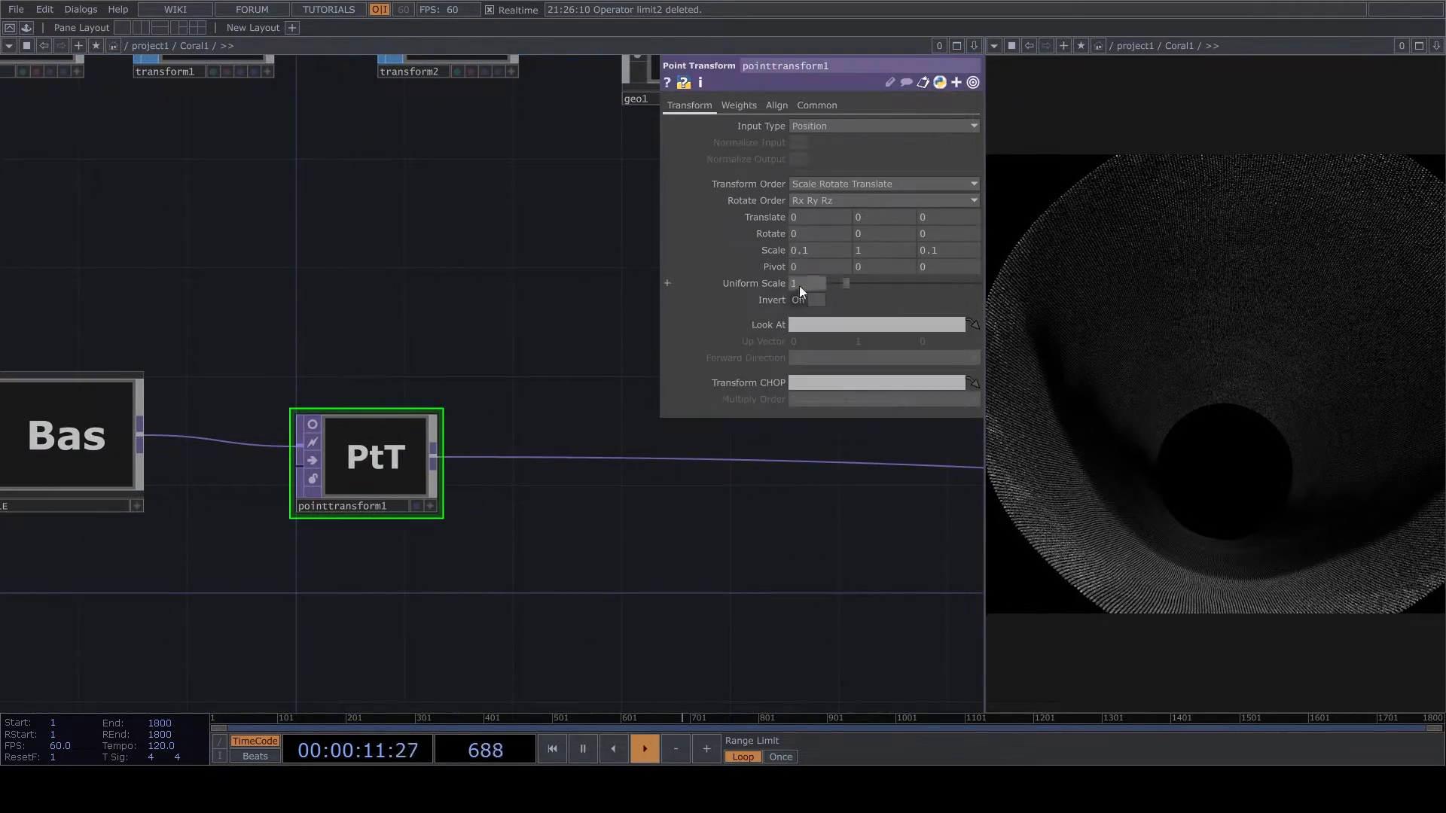
{"action": "mouse_move", "coordinate": [818, 249]}
{"action": "middle_mouse_down"}
{"action": "mouse_move", "coordinate": [812, 262]}
{"action": "mouse_move", "coordinate": [819, 249]}
{"action": "middle_mouse_up"}
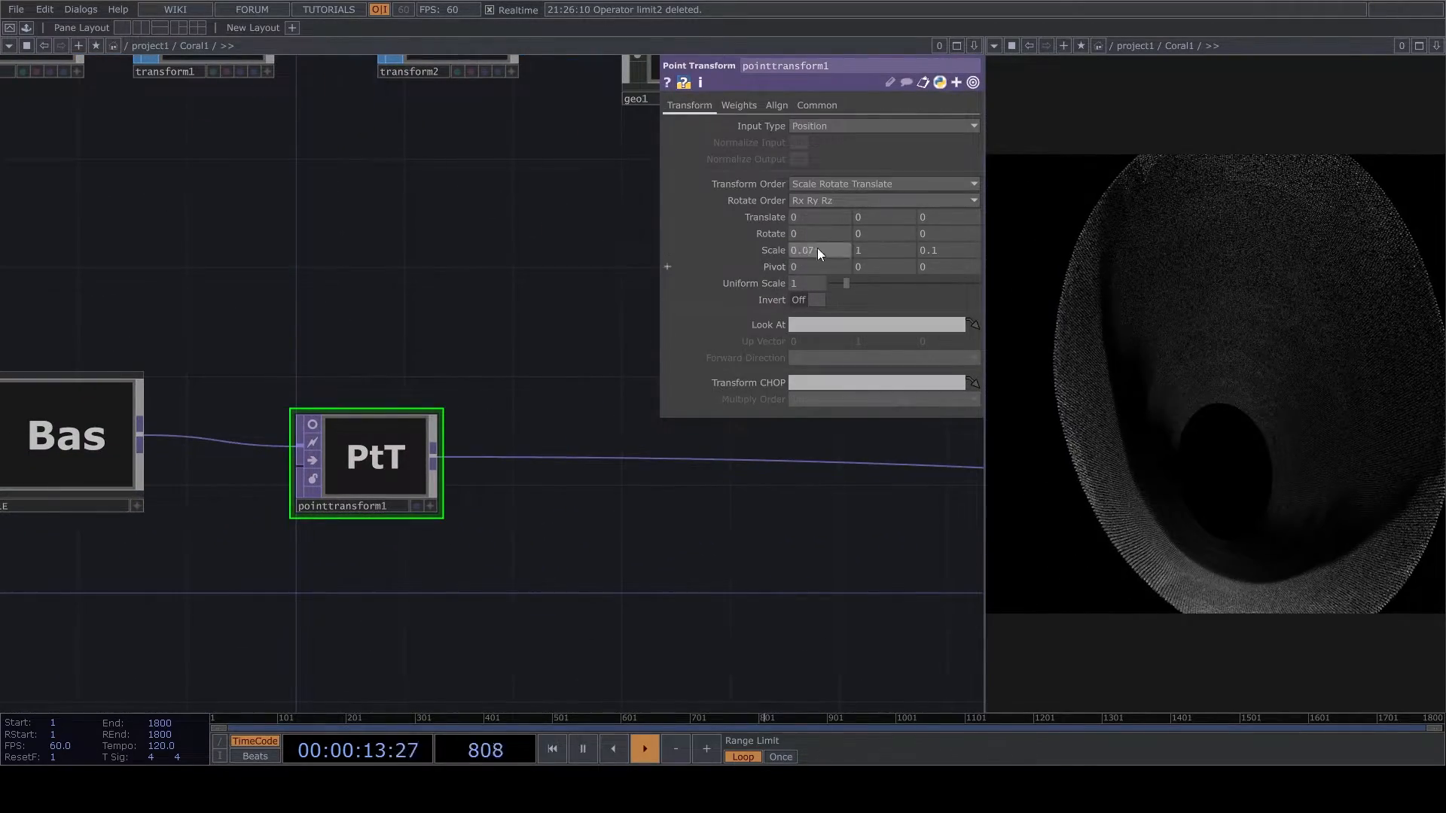
{"action": "mouse_move", "coordinate": [937, 256]}
{"action": "middle_mouse_down"}
{"action": "mouse_move", "coordinate": [937, 269]}
{"action": "mouse_move", "coordinate": [937, 237]}
{"action": "middle_mouse_up"}
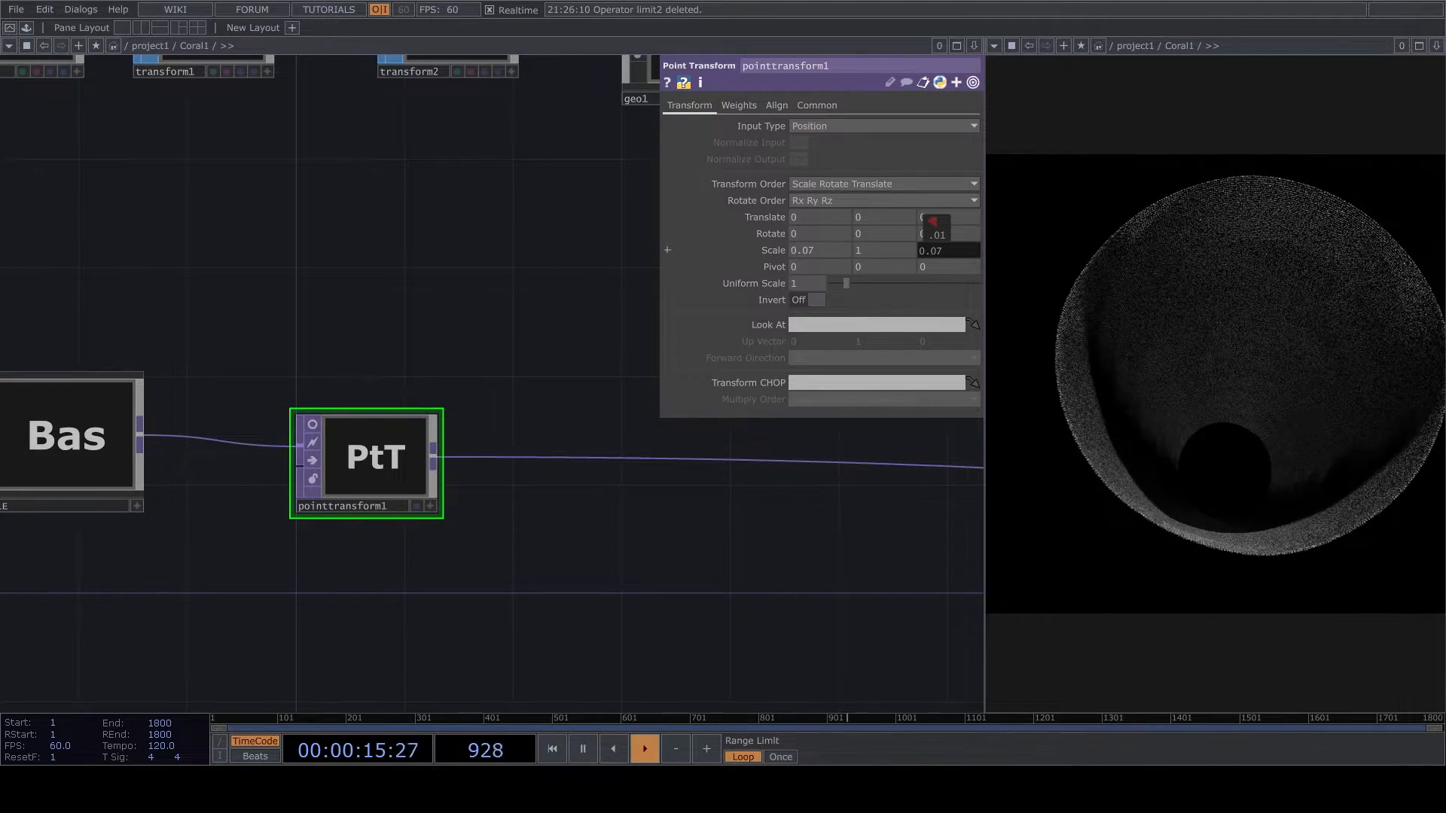
- Insert a second Point Transform after pointtransform1 and turn off its node viewer
{"action": "scroll", "coordinate": [568, 545], "scroll_direction": "down", "scroll_amount": 4}
{"action": "scroll", "coordinate": [576, 494], "scroll_direction": "up", "scroll_amount": 4}
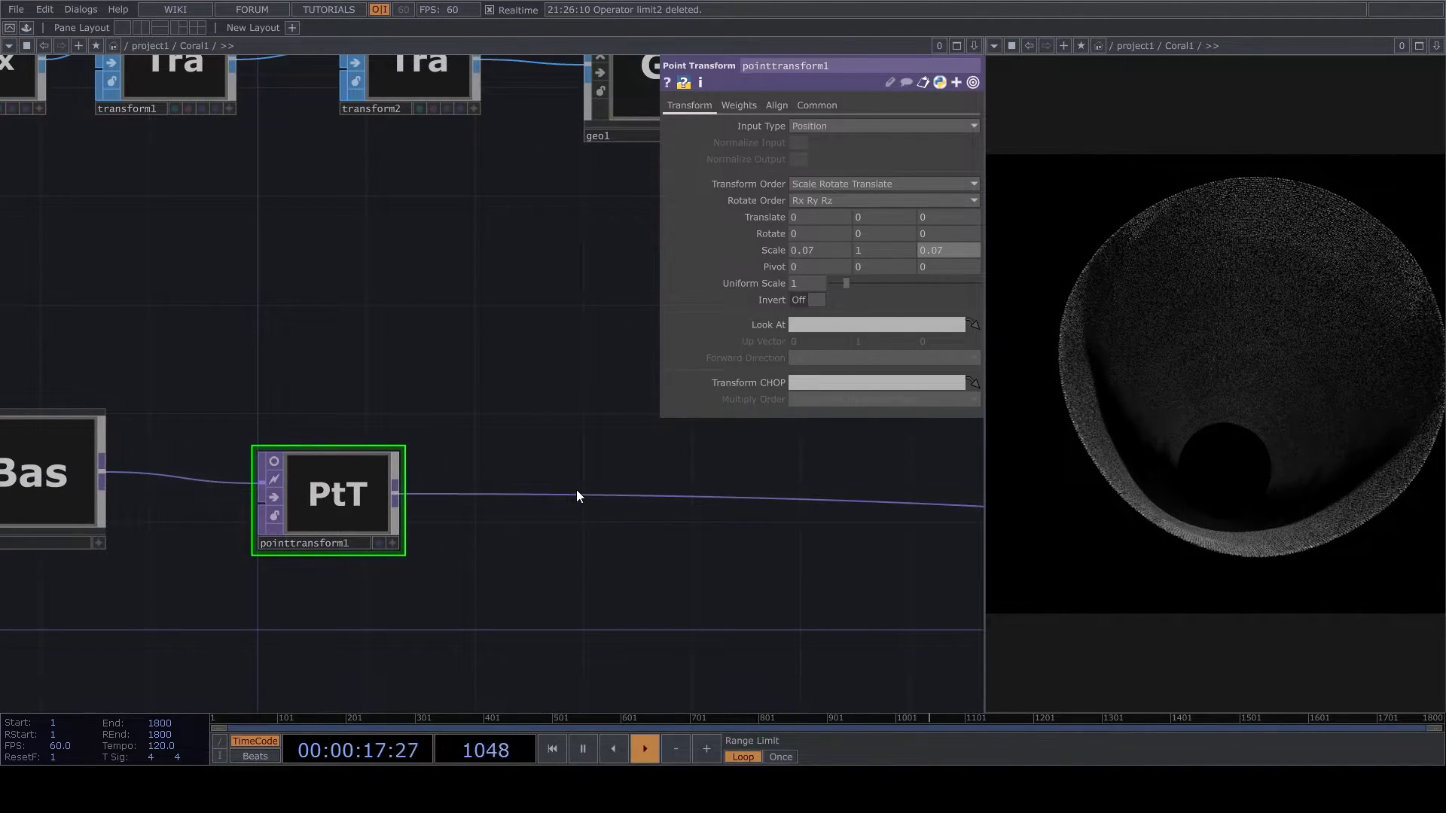
{"action": "right_click", "coordinate": [574, 493]}
{"action": "left_click", "coordinate": [598, 477]}
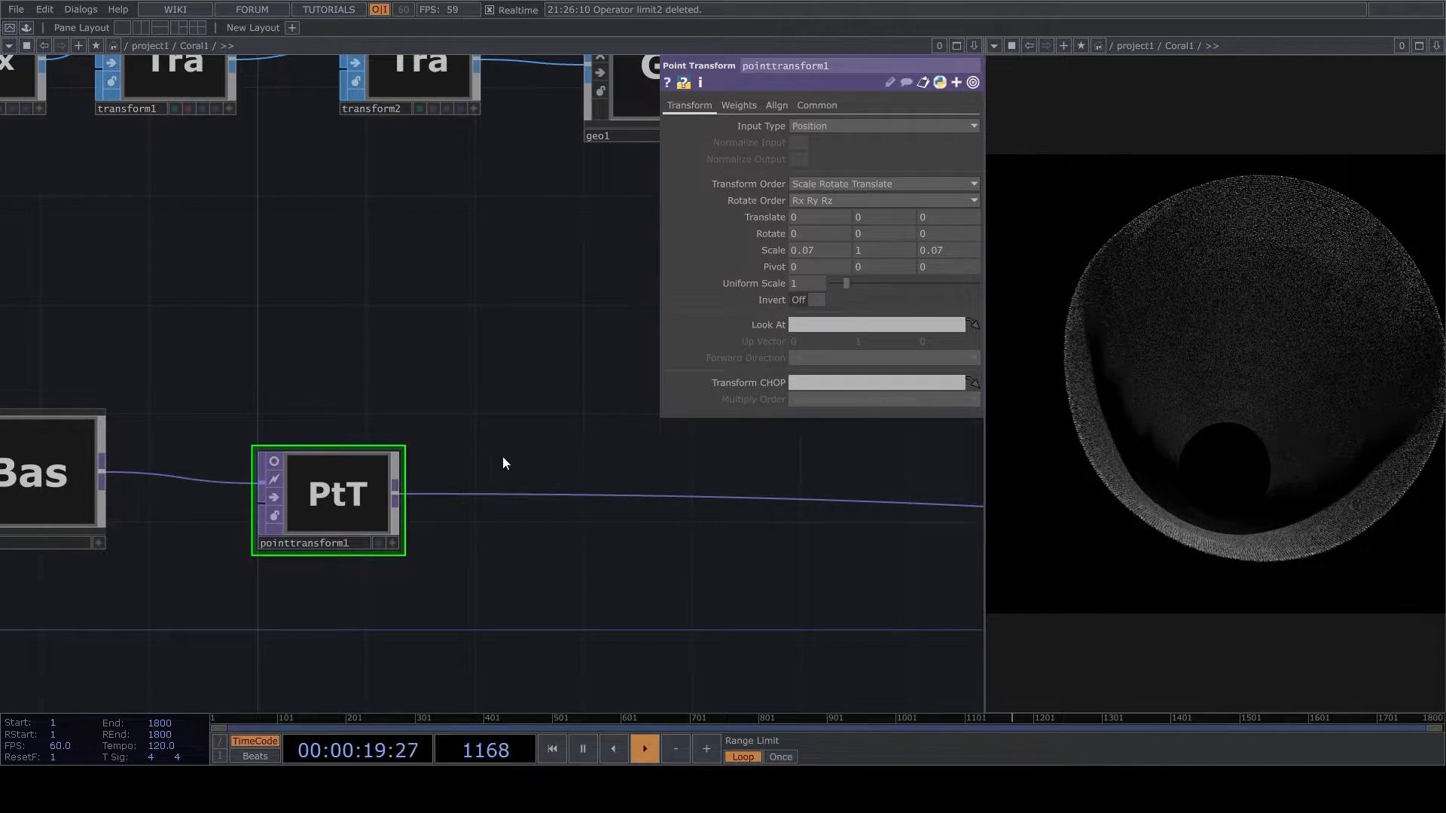
{"action": "left_click", "coordinate": [668, 300]}
{"action": "left_click", "coordinate": [574, 522]}
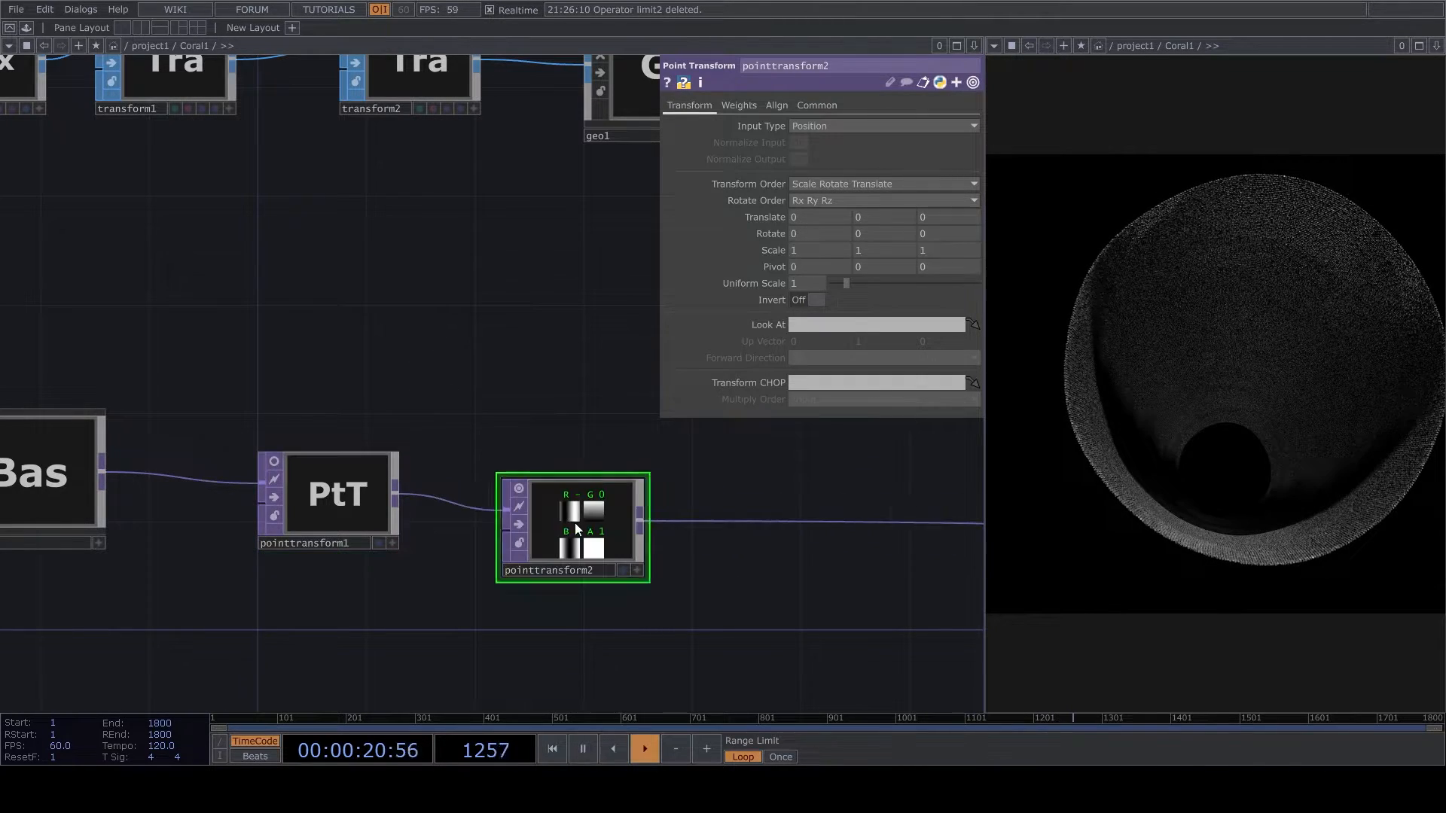
{"action": "left_click", "coordinate": [518, 495]}
- Show the geometry viewer in the output pane, set pointtransform2's Z rotation to -90 and orbit around the rotated tube
{"action": "left_click", "coordinate": [994, 45]}
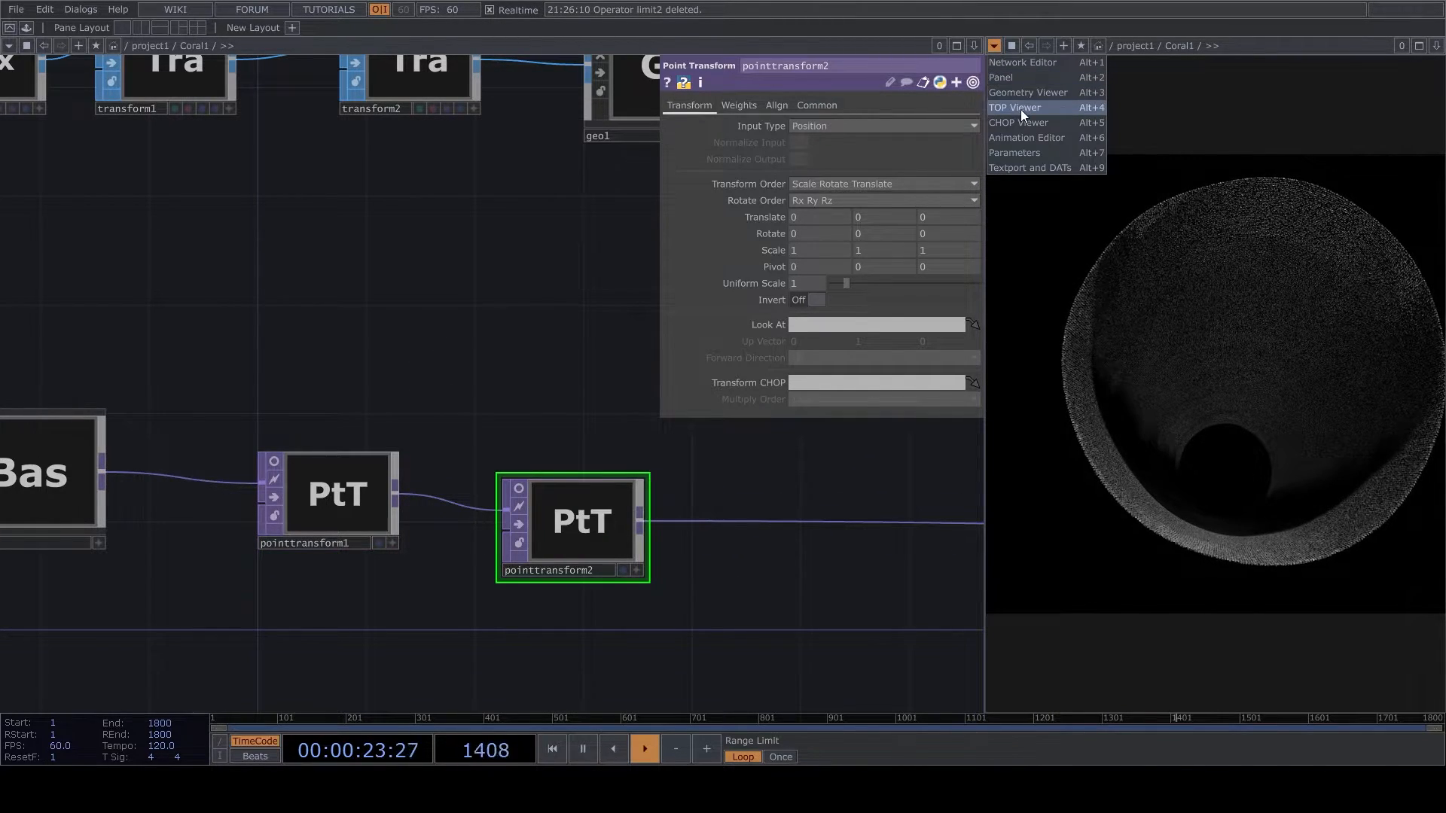
{"action": "left_click", "coordinate": [1026, 92]}
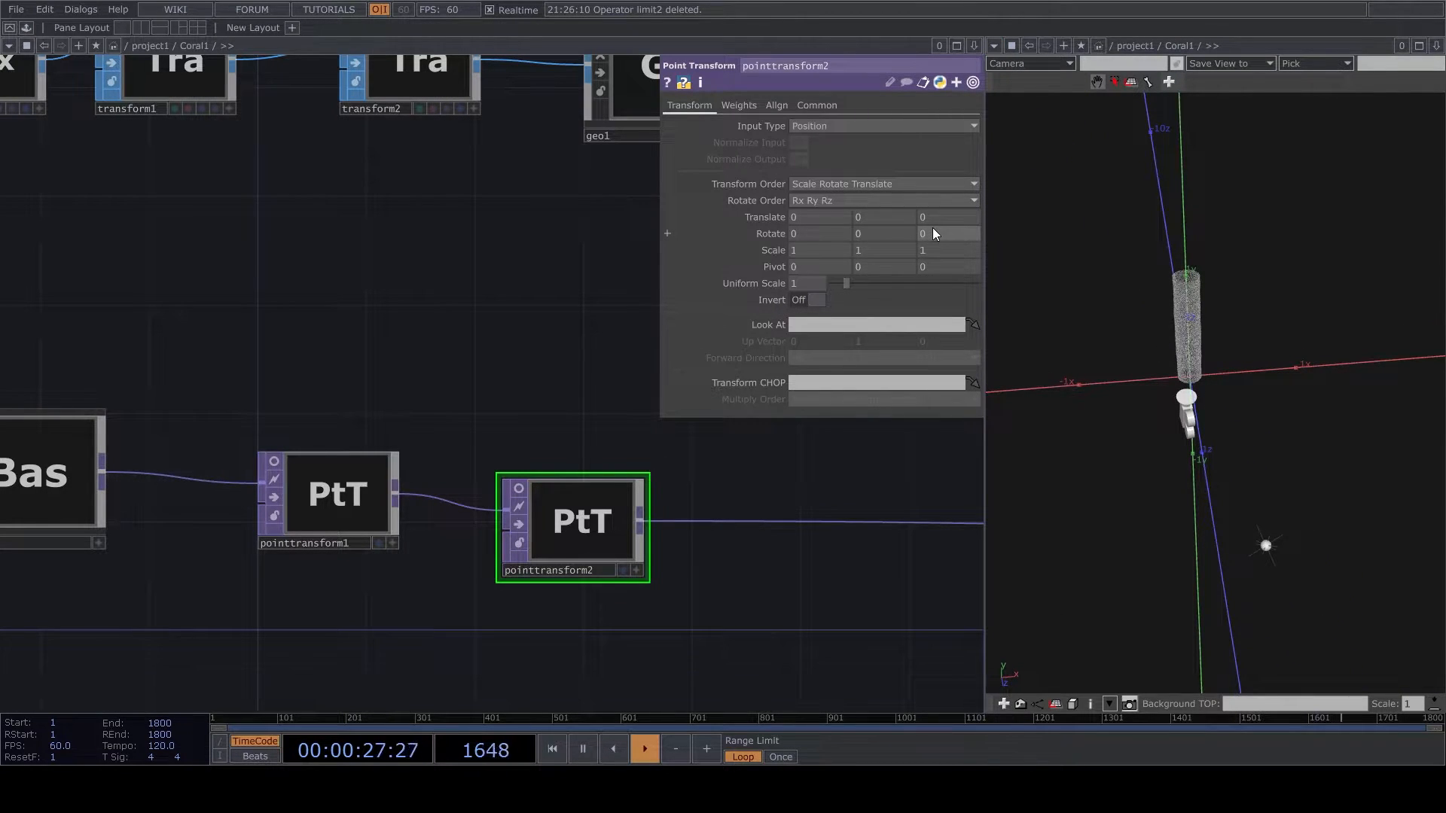
{"action": "type", "text": "-90"}
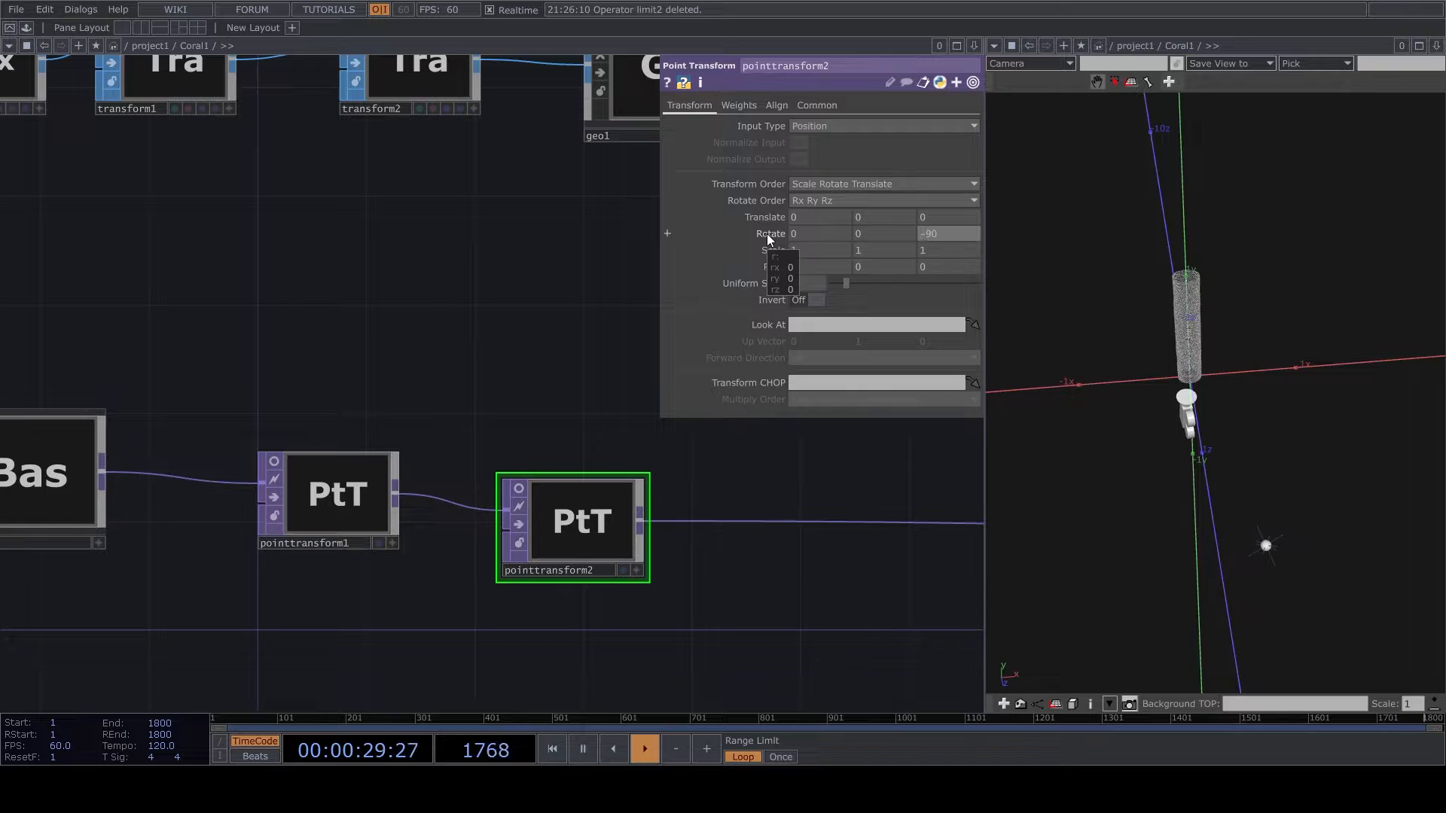
{"action": "key", "text": "Return"}
{"action": "left_click_drag", "start_coordinate": [1236, 421], "coordinate": [1289, 336]}
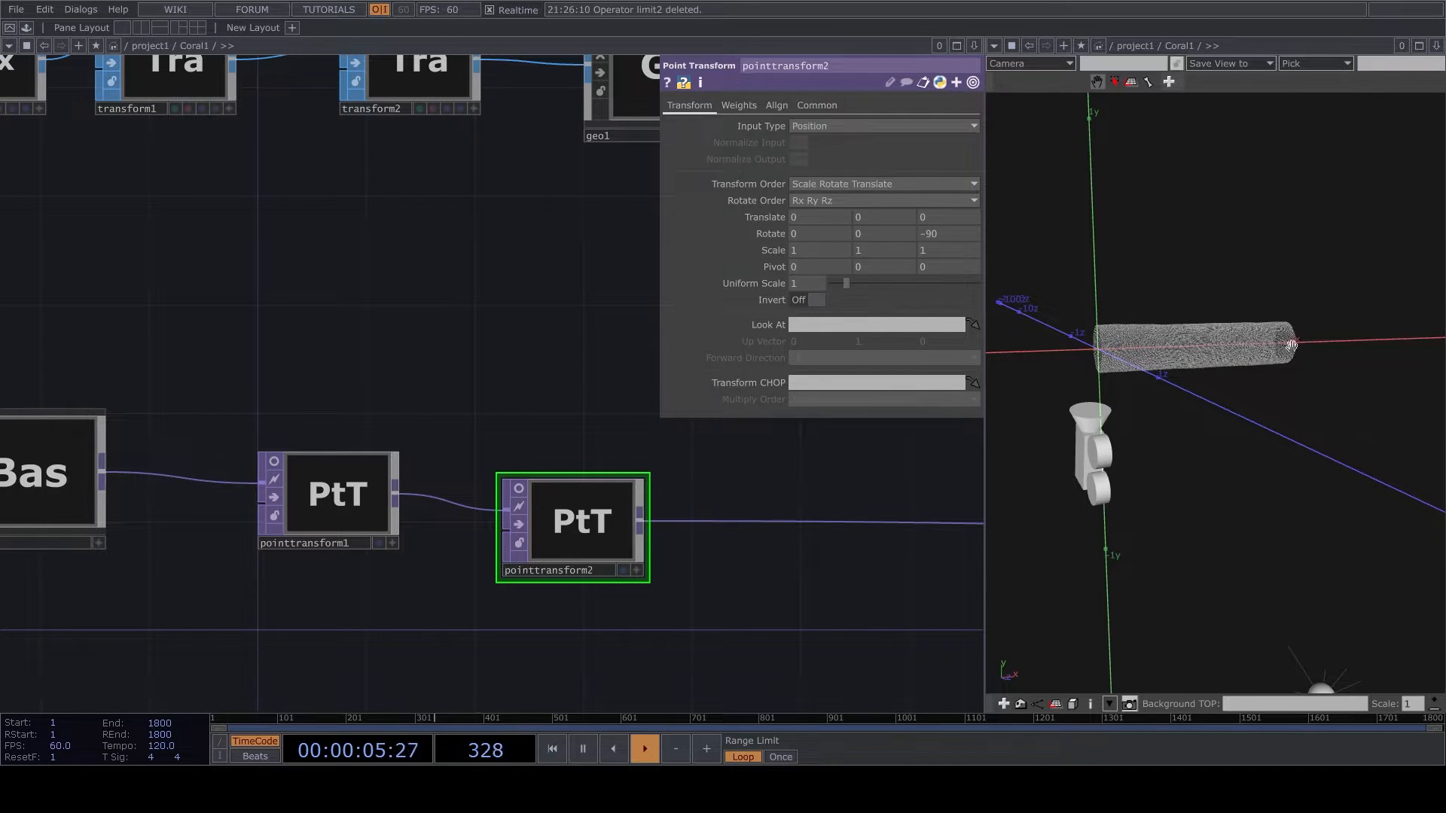
- Duplicate the CIRCLE component and place the copy downstream of pointtransform2
{"action": "scroll", "coordinate": [595, 613], "scroll_direction": "down", "scroll_amount": 3}
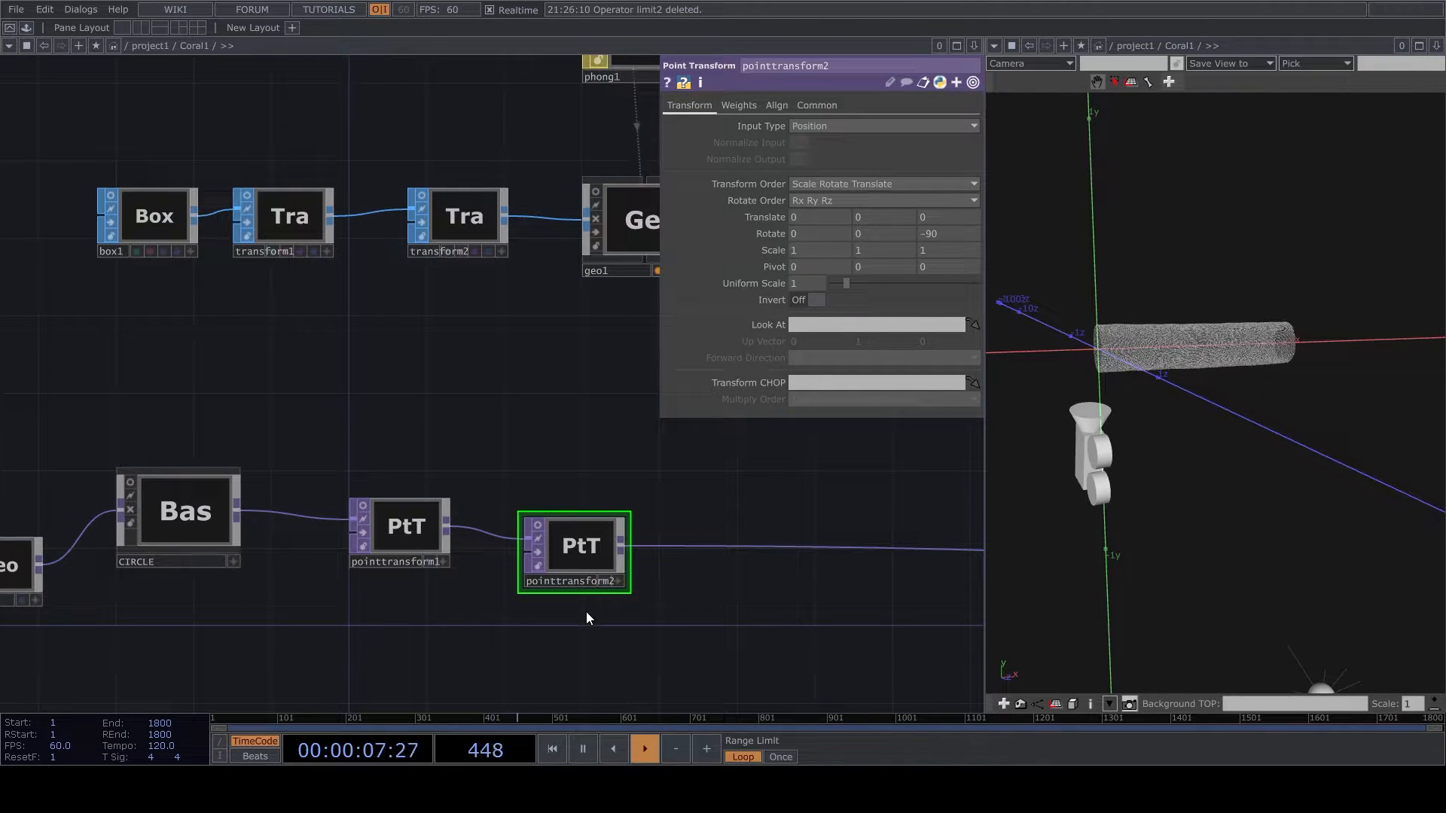
{"action": "scroll", "coordinate": [584, 610], "scroll_direction": "down", "scroll_amount": 3}
{"action": "scroll", "coordinate": [562, 589], "scroll_direction": "up", "scroll_amount": 3}
{"action": "left_click_drag", "start_coordinate": [580, 603], "coordinate": [500, 575]}
{"action": "scroll", "coordinate": [467, 570], "scroll_direction": "down", "scroll_amount": 5}
{"action": "scroll", "coordinate": [228, 600], "scroll_direction": "up", "scroll_amount": 2}
{"action": "left_click_drag", "start_coordinate": [297, 580], "coordinate": [880, 557]}
{"action": "left_click", "coordinate": [293, 451]}
{"action": "key", "text": "ctrl+c"}
{"action": "key", "text": "ctrl+v"}
{"action": "left_click", "coordinate": [880, 559]}
- Wire the duplicated CIRCLE component between pointtransform2 and null2 to bend the tube into a ring
{"action": "left_click_drag", "start_coordinate": [610, 478], "coordinate": [839, 556]}
{"action": "left_click_drag", "start_coordinate": [931, 570], "coordinate": [813, 487]}
{"action": "left_click_drag", "start_coordinate": [702, 557], "coordinate": [757, 516]}
{"action": "left_click_drag", "start_coordinate": [1273, 407], "coordinate": [1236, 465]}
{"action": "left_click_drag", "start_coordinate": [824, 601], "coordinate": [515, 597]}
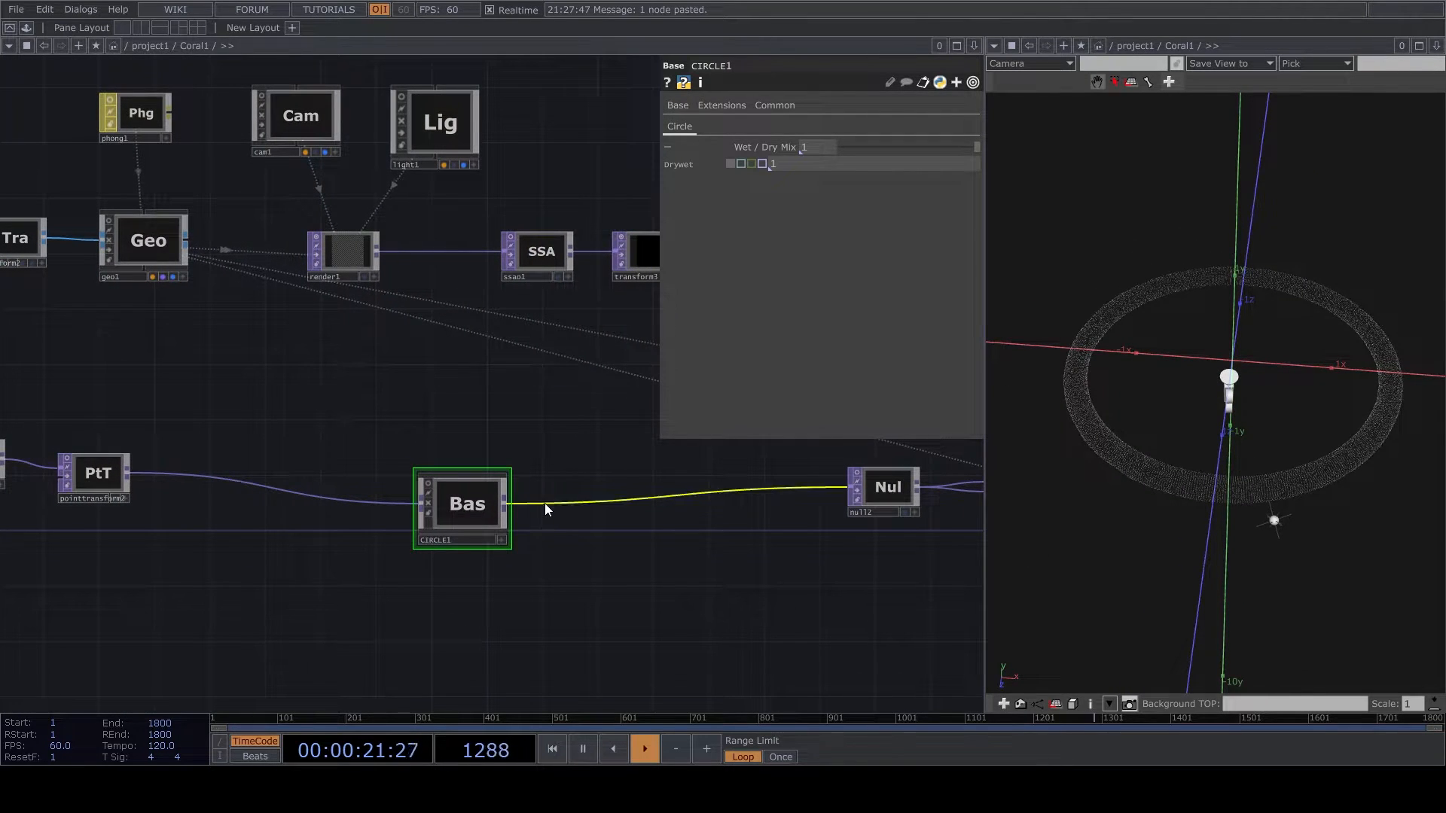
- Insert a Point Transform between CIRCLE1 and null2 and set its uniform scale to 0.1
{"action": "right_click", "coordinate": [586, 500]}
{"action": "left_click", "coordinate": [593, 492]}
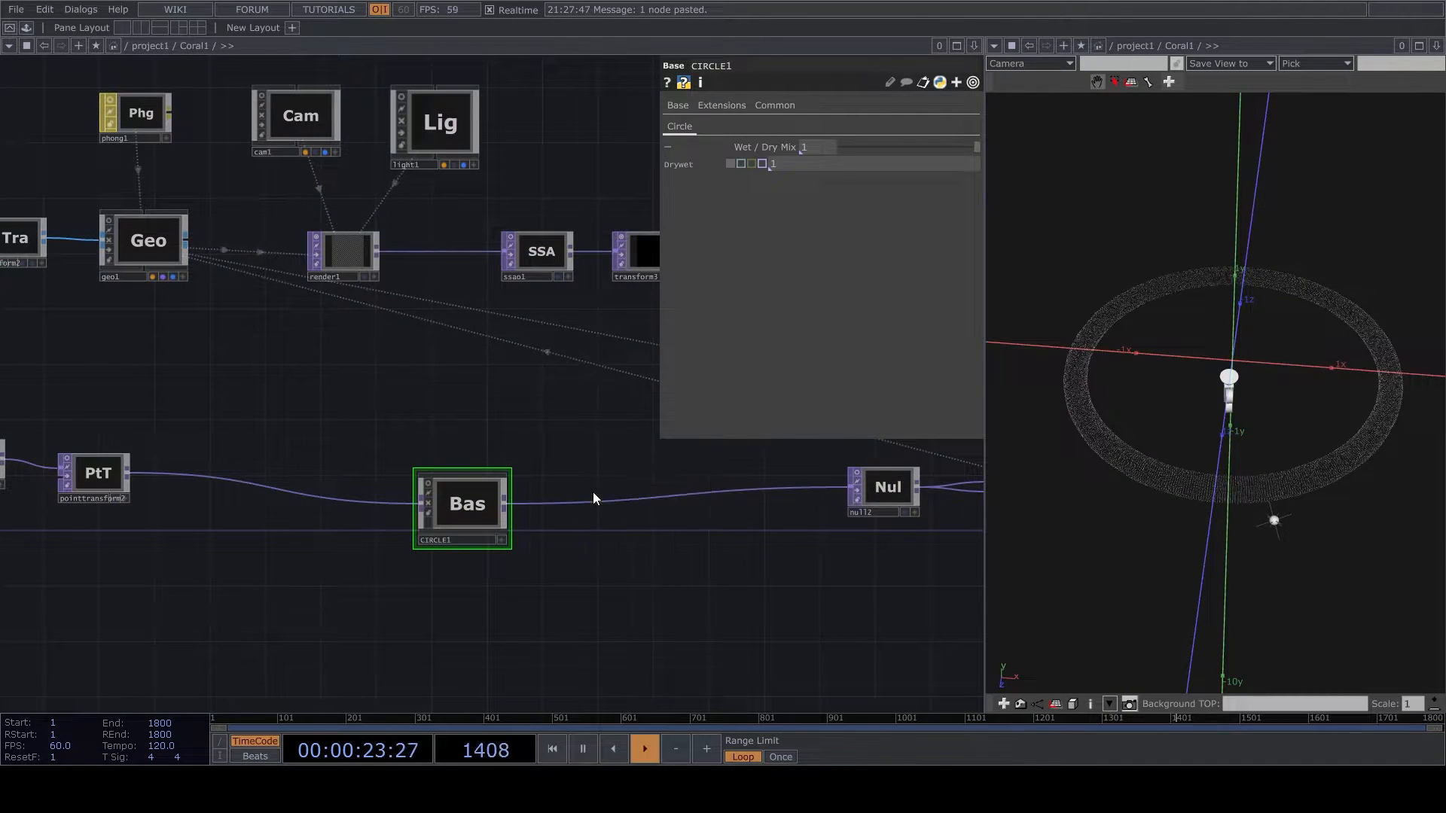
{"action": "left_click", "coordinate": [580, 508]}
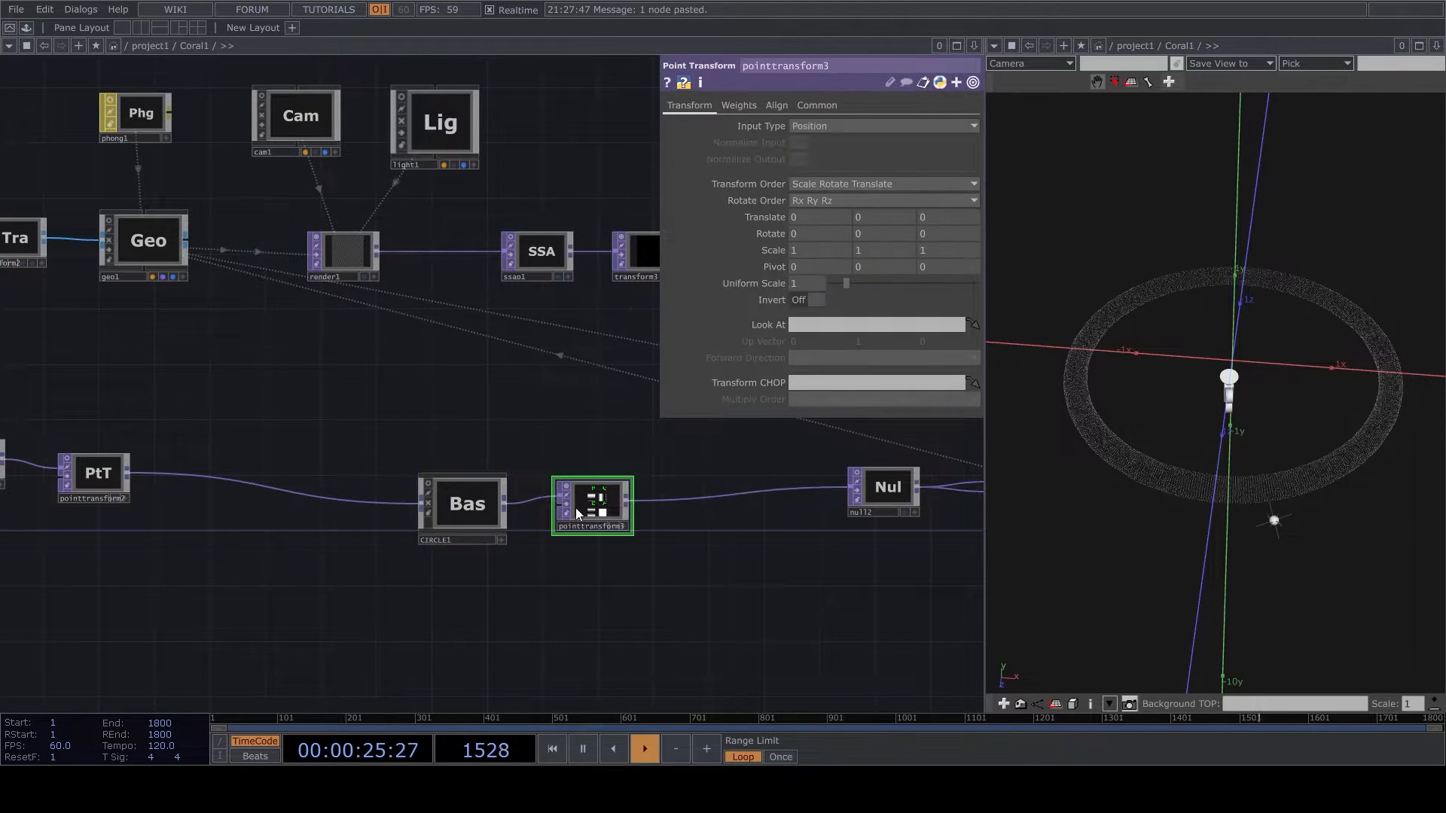
{"action": "scroll", "coordinate": [561, 482], "scroll_direction": "up", "scroll_amount": 4}
{"action": "type", "text": "0.1"}
{"action": "key", "text": "Return"}
{"action": "scroll", "coordinate": [1261, 347], "scroll_direction": "up", "scroll_amount": 5}
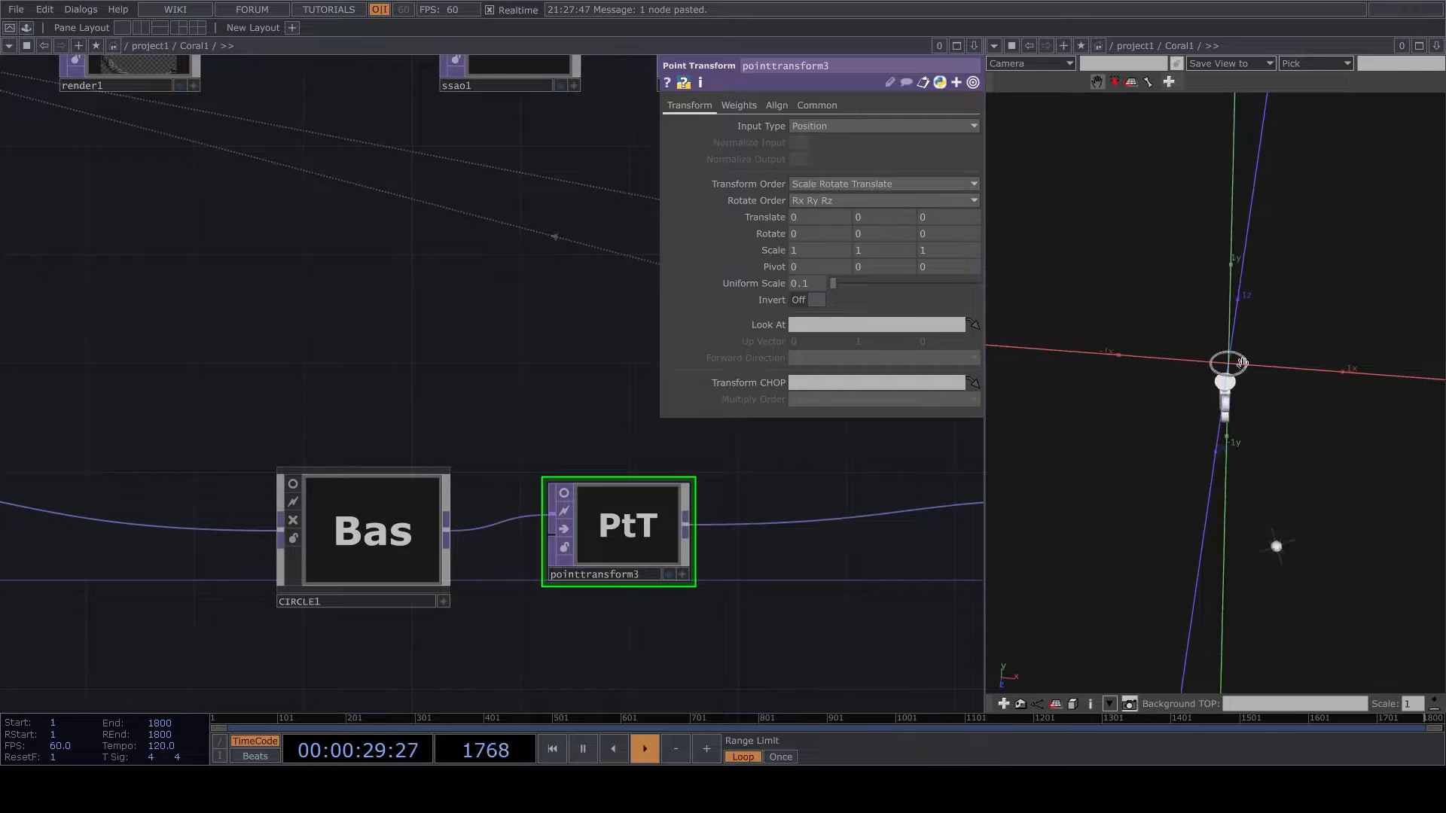
{"action": "scroll", "coordinate": [1265, 336], "scroll_direction": "up", "scroll_amount": 4}
{"action": "left_click_drag", "start_coordinate": [1188, 420], "coordinate": [1254, 376]}
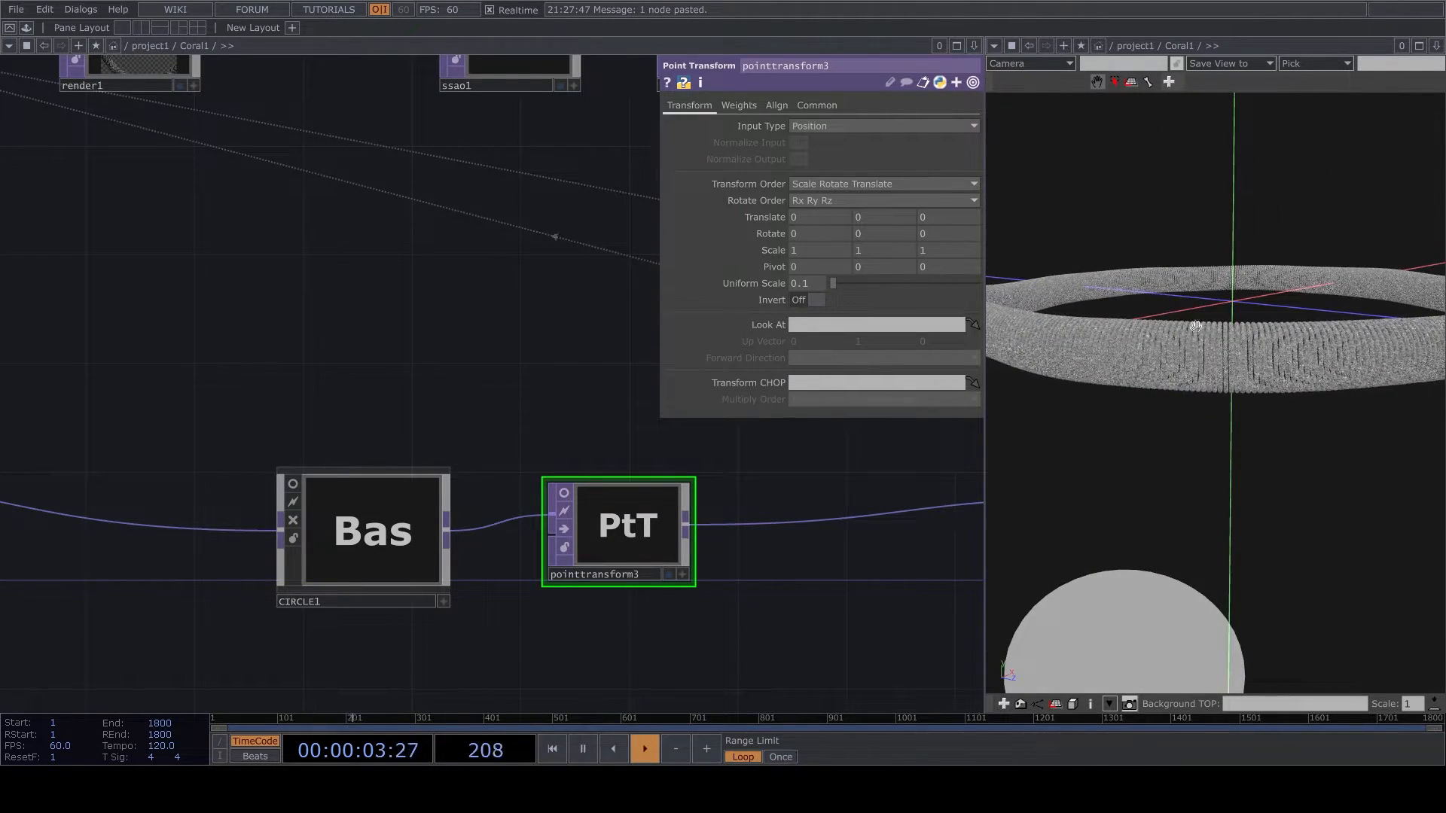
{"action": "scroll", "coordinate": [414, 355], "scroll_direction": "down", "scroll_amount": 5}
{"action": "scroll", "coordinate": [382, 313], "scroll_direction": "up", "scroll_amount": 3}
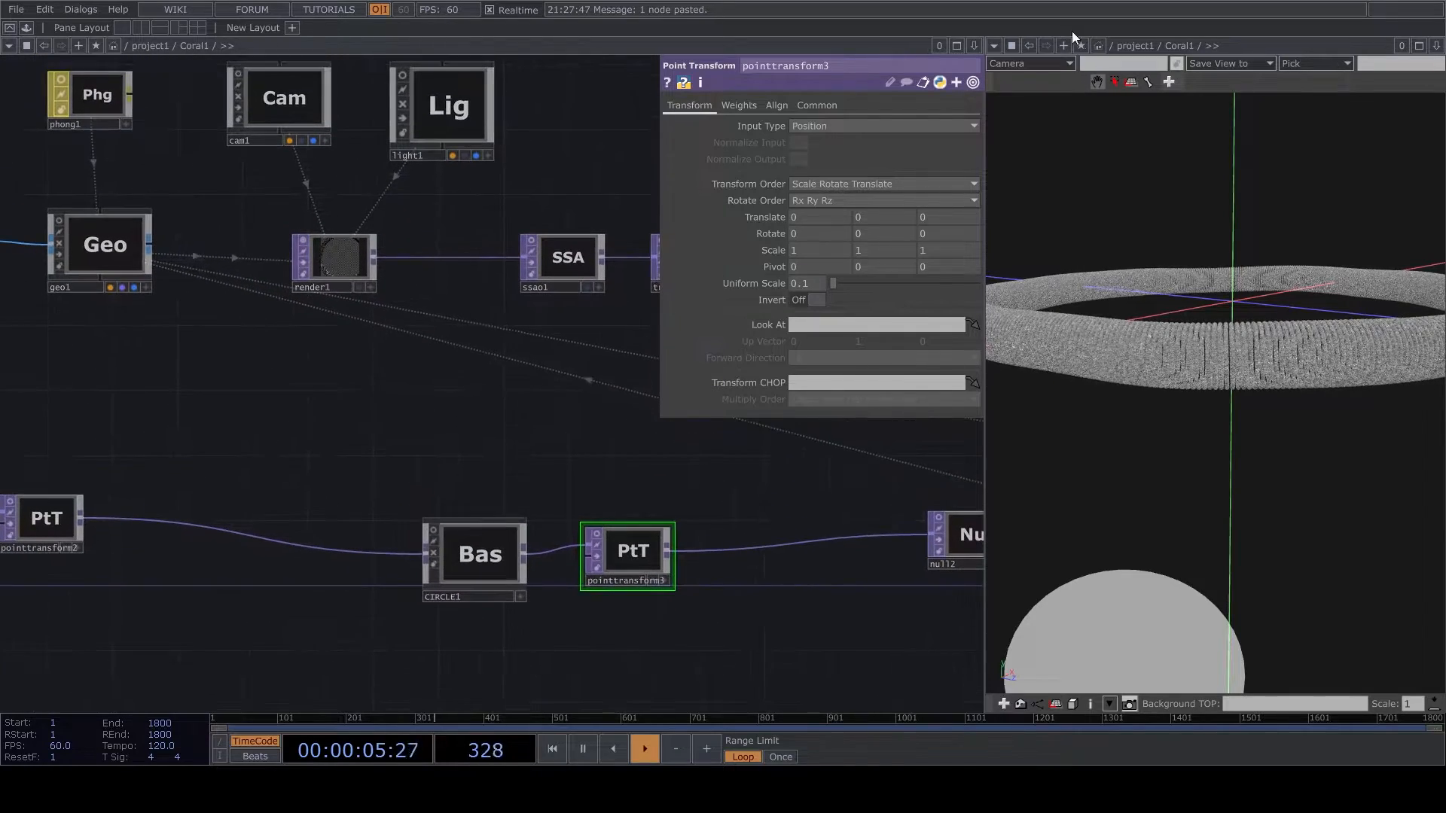
- Switch the output pane back to the render view and reposition cam1 interactively so the whole ring fits the frame
{"action": "left_click", "coordinate": [994, 45]}
{"action": "left_click", "coordinate": [1008, 108]}
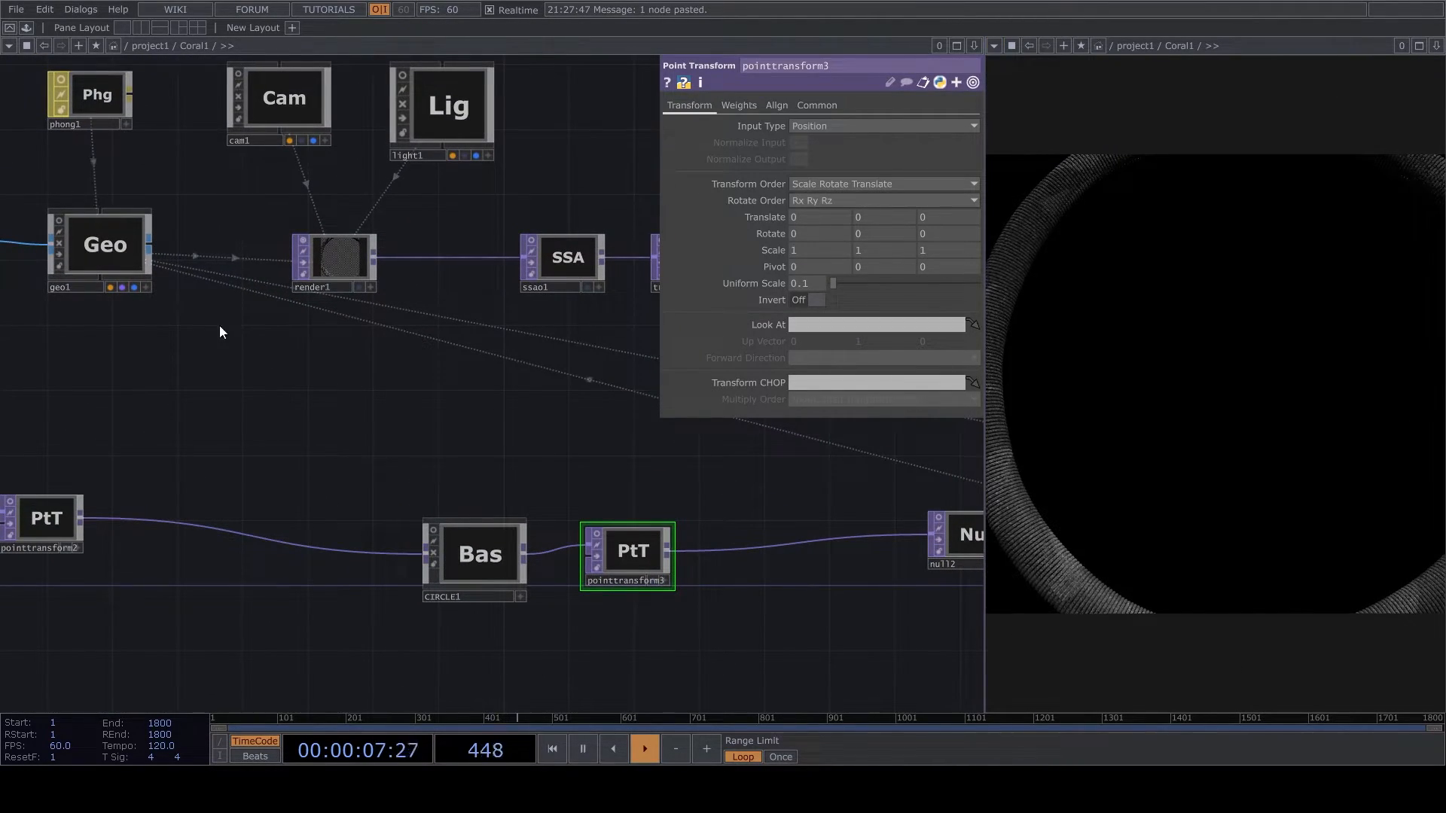
{"action": "scroll", "coordinate": [230, 109], "scroll_direction": "up", "scroll_amount": 1}
{"action": "left_click_drag", "start_coordinate": [231, 109], "coordinate": [392, 262]}
{"action": "scroll", "coordinate": [393, 262], "scroll_direction": "up", "scroll_amount": 4}
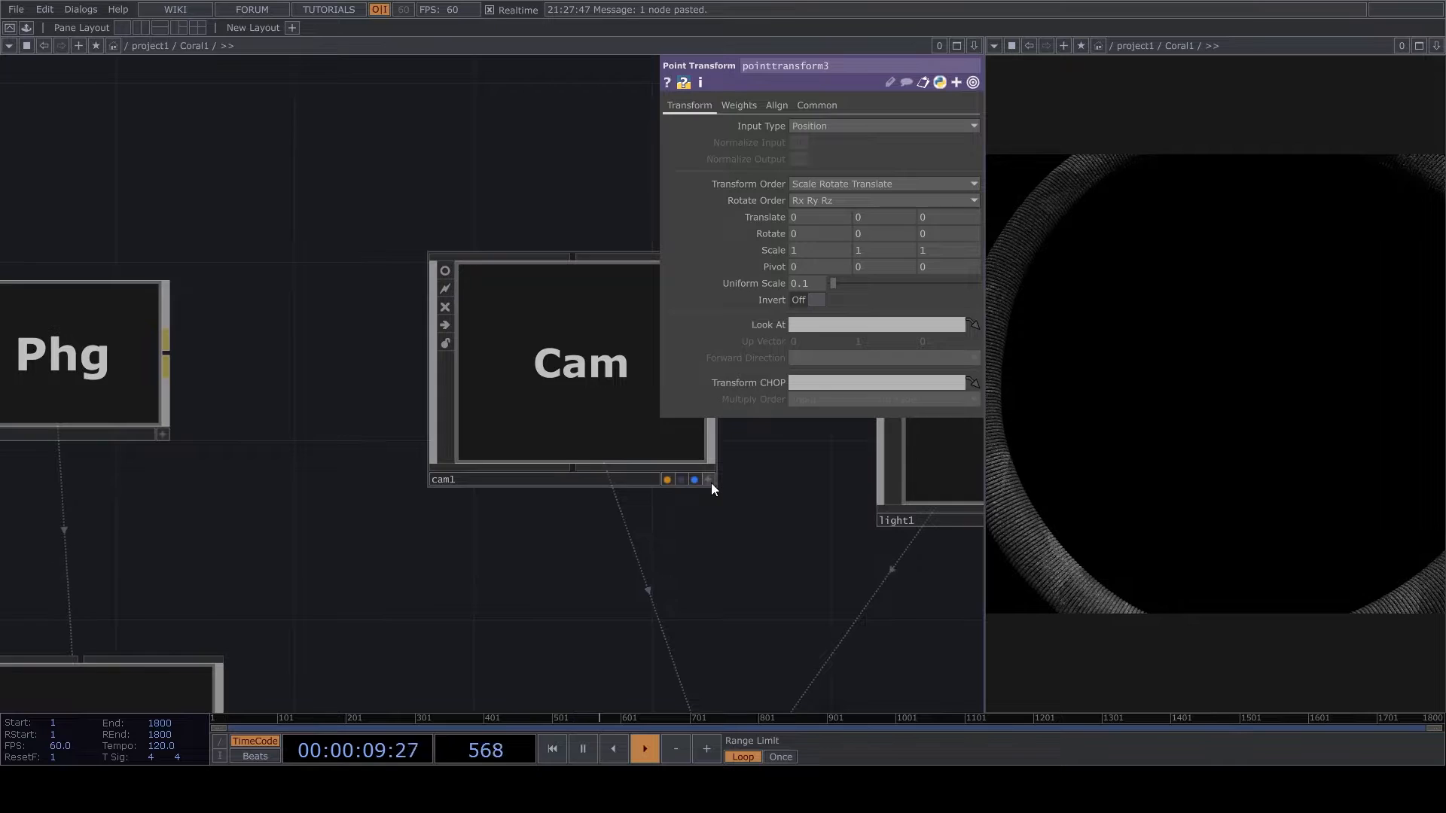
{"action": "left_click", "coordinate": [710, 481]}
{"action": "scroll", "coordinate": [612, 396], "scroll_direction": "down", "scroll_amount": 4}
{"action": "left_click_drag", "start_coordinate": [608, 378], "coordinate": [590, 399]}
{"action": "left_click", "coordinate": [708, 479]}
- Reposition light1 interactively in its own viewer to light the ring more evenly
{"action": "left_click_drag", "start_coordinate": [716, 491], "coordinate": [406, 516]}
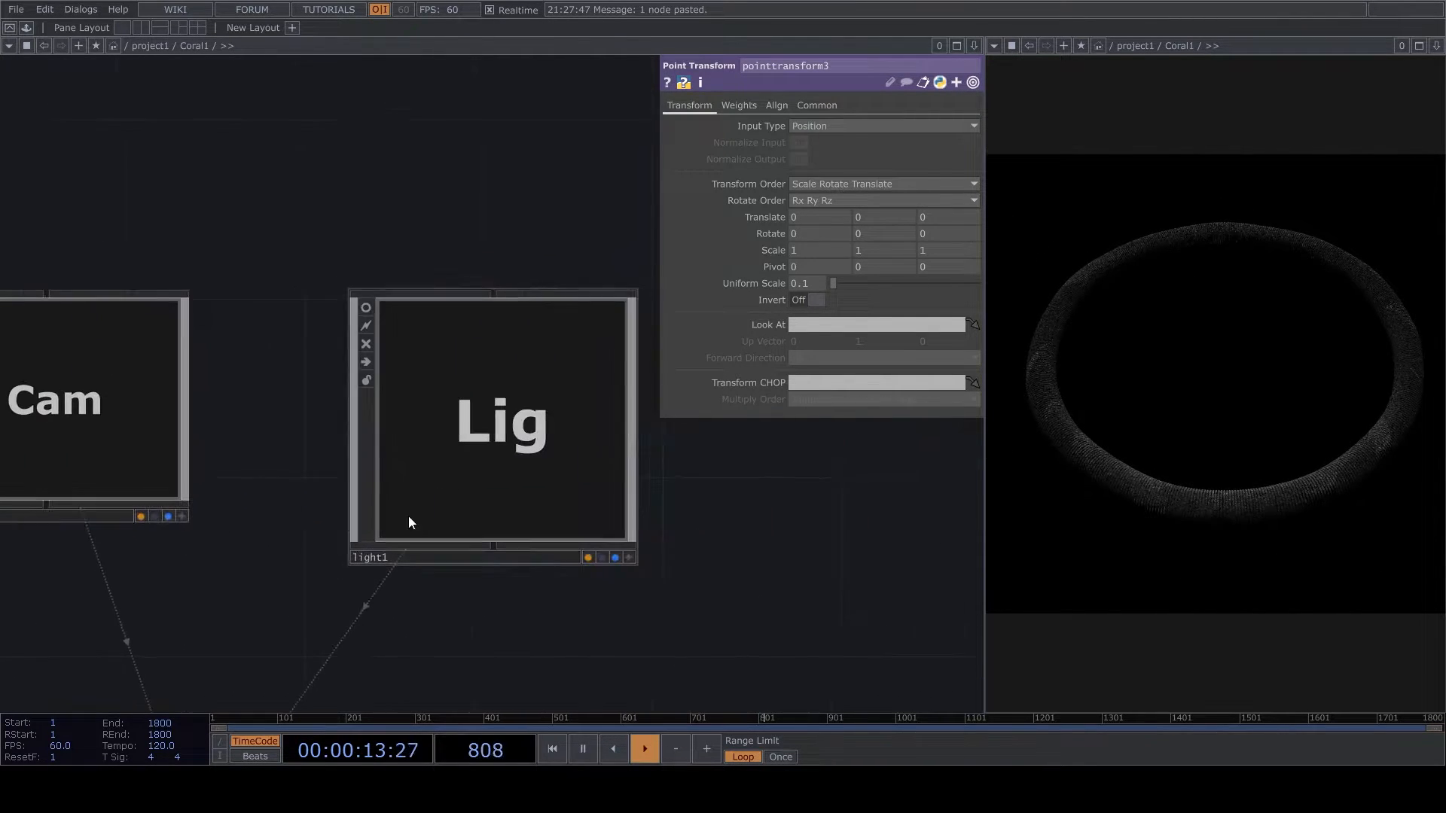
{"action": "left_click", "coordinate": [630, 559]}
{"action": "left_click_drag", "start_coordinate": [556, 469], "coordinate": [549, 430]}
{"action": "left_click", "coordinate": [629, 557]}
{"action": "scroll", "coordinate": [603, 310], "scroll_direction": "down", "scroll_amount": 6}
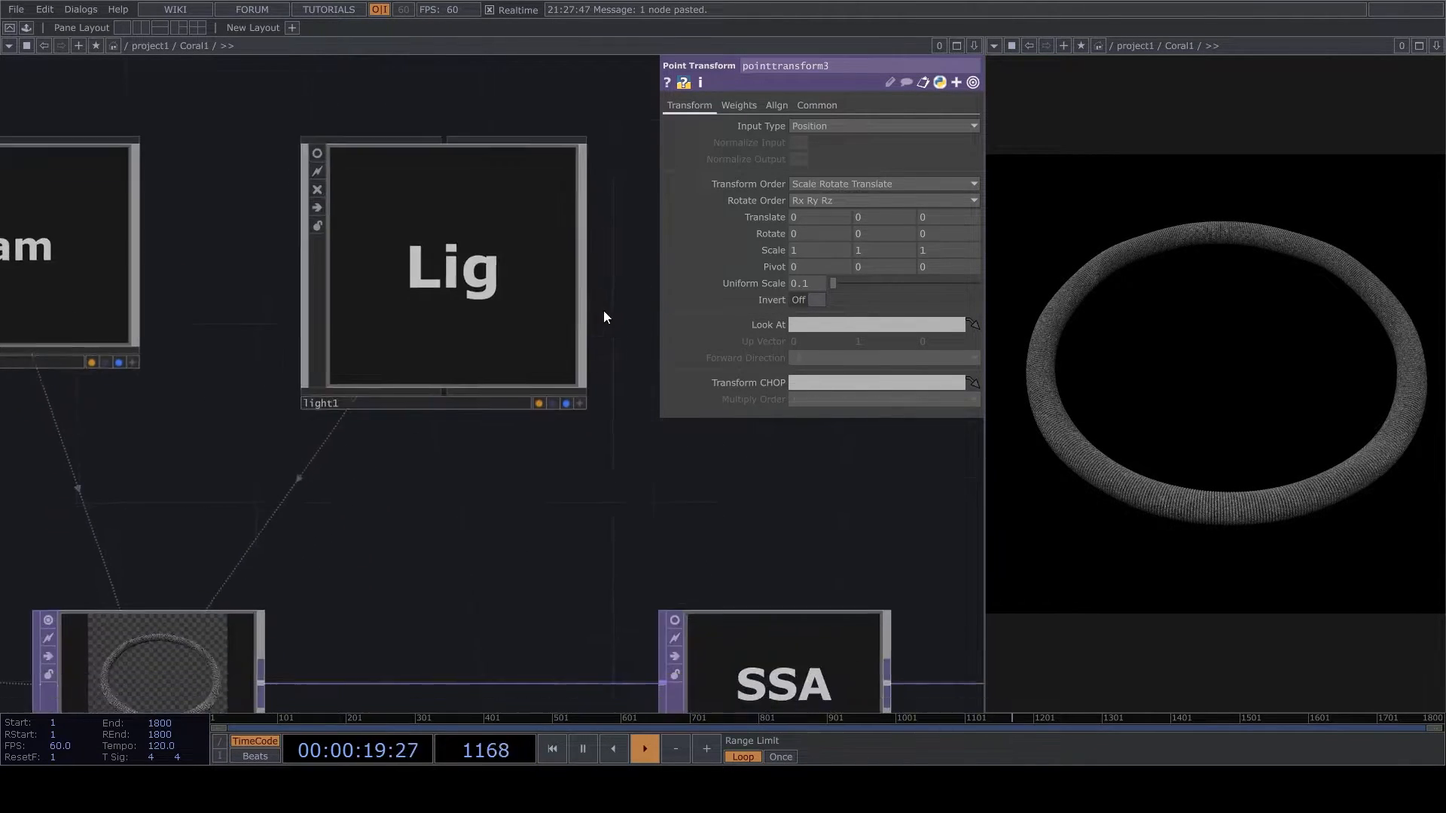
- Set noise2's period to 0.21 and its exponent to 1
{"action": "scroll", "coordinate": [326, 384], "scroll_direction": "up", "scroll_amount": 3}
{"action": "scroll", "coordinate": [325, 384], "scroll_direction": "up", "scroll_amount": 3}
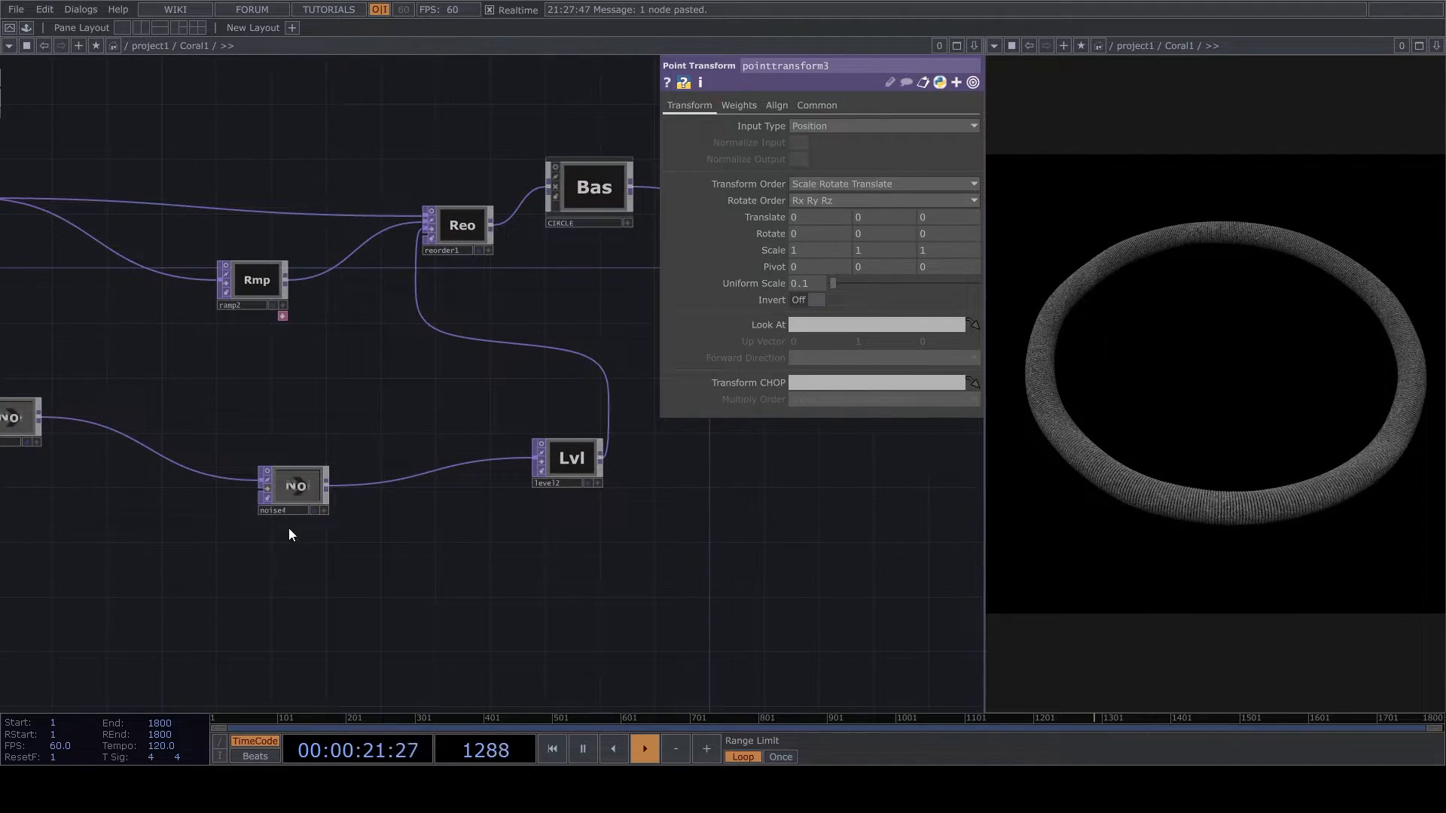
{"action": "left_click_drag", "start_coordinate": [290, 533], "coordinate": [488, 552]}
{"action": "scroll", "coordinate": [226, 446], "scroll_direction": "up", "scroll_amount": 2}
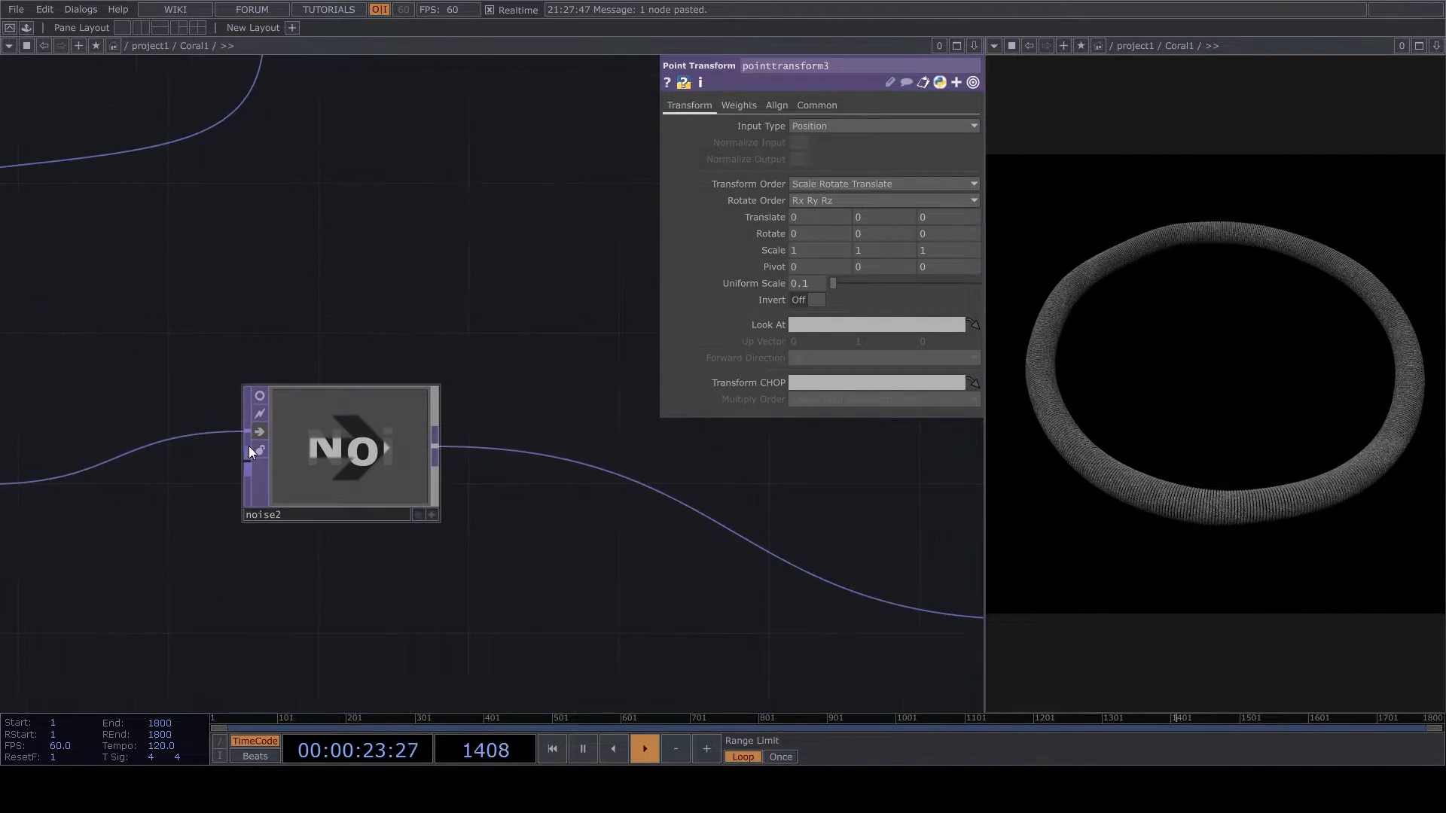
{"action": "scroll", "coordinate": [259, 427], "scroll_direction": "up", "scroll_amount": 3}
{"action": "left_click_drag", "start_coordinate": [324, 501], "coordinate": [497, 446]}
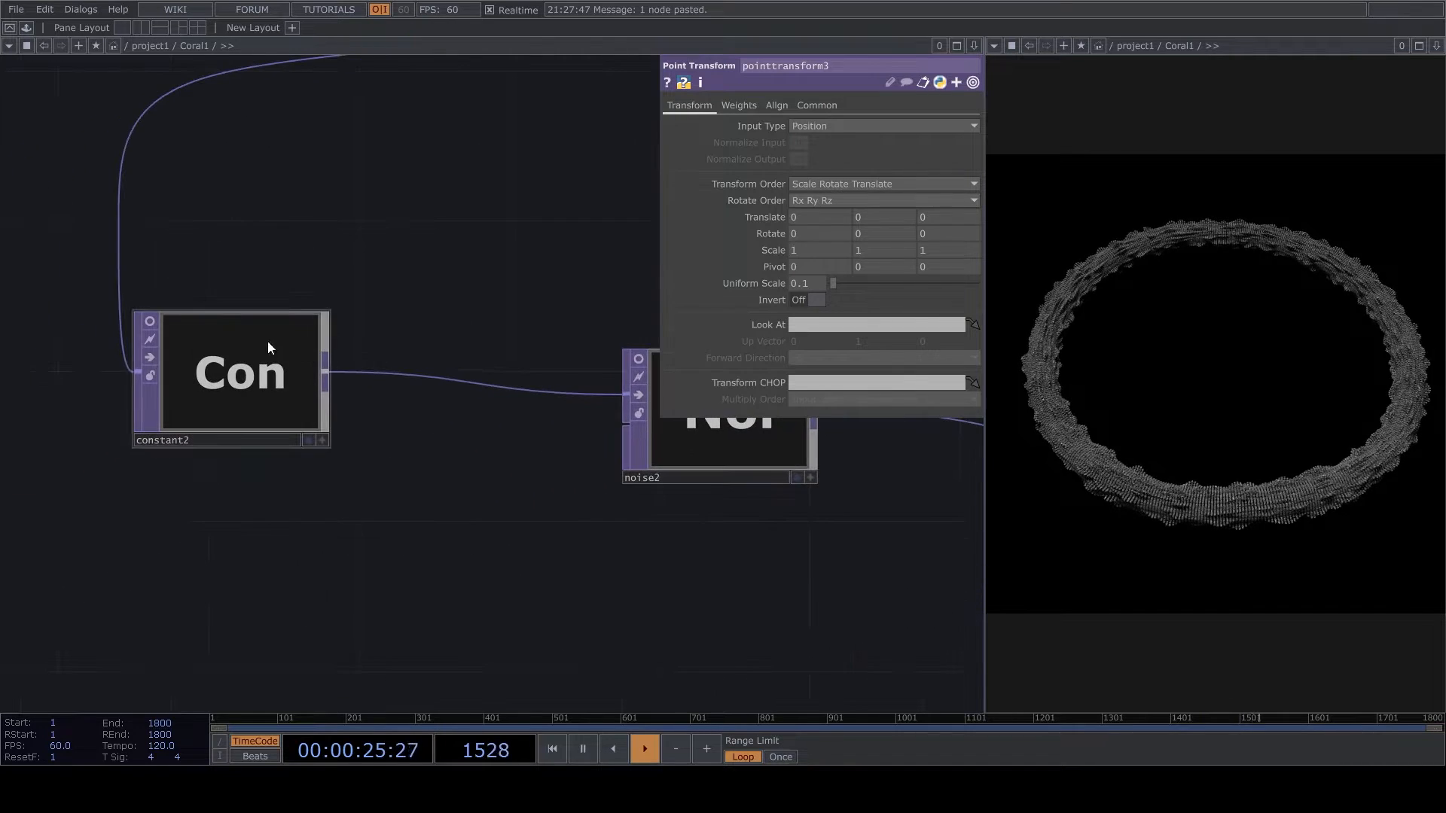
{"action": "left_click", "coordinate": [273, 340]}
{"action": "left_click", "coordinate": [800, 460]}
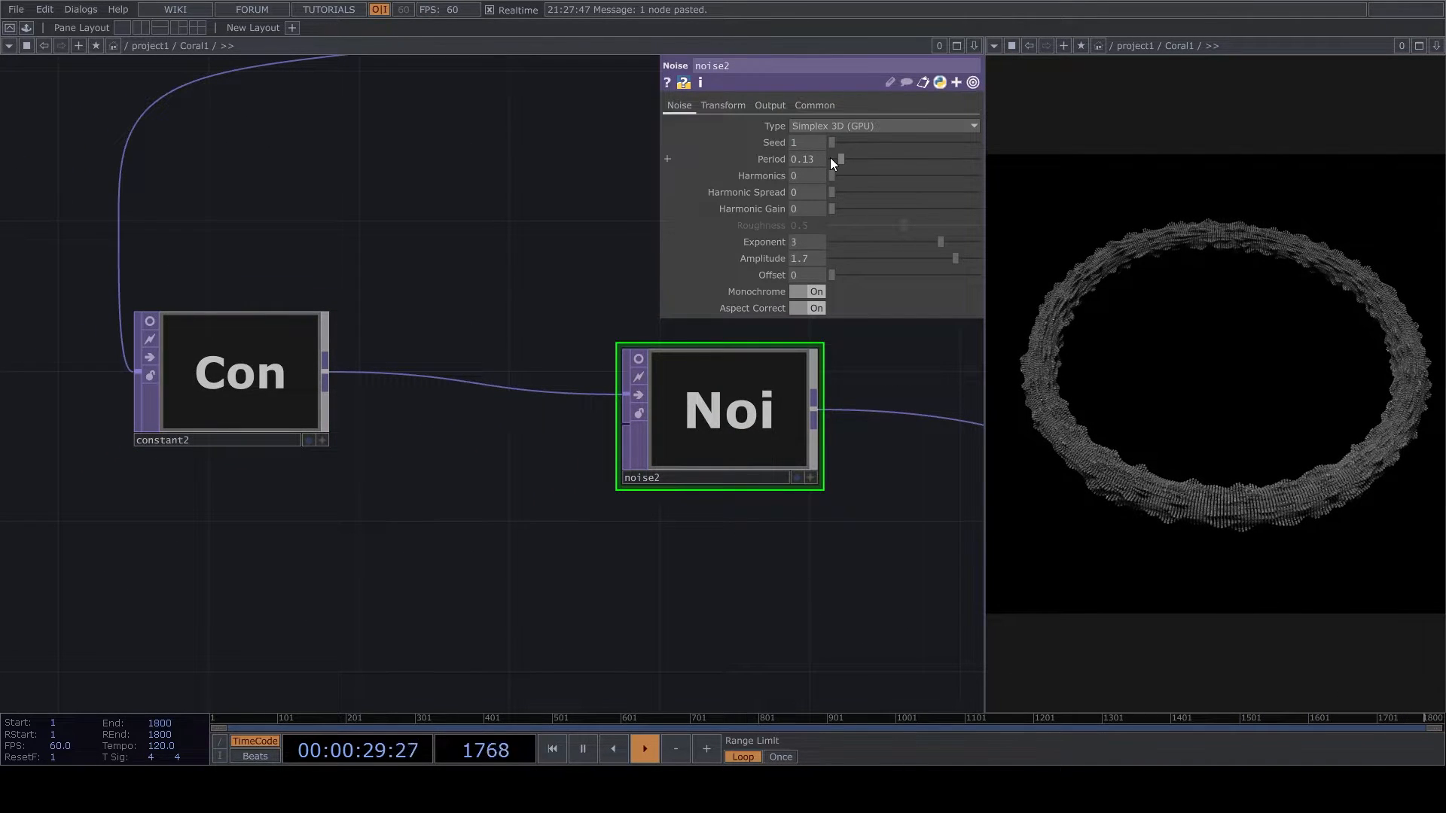
{"action": "left_click_drag", "start_coordinate": [835, 158], "coordinate": [847, 165]}
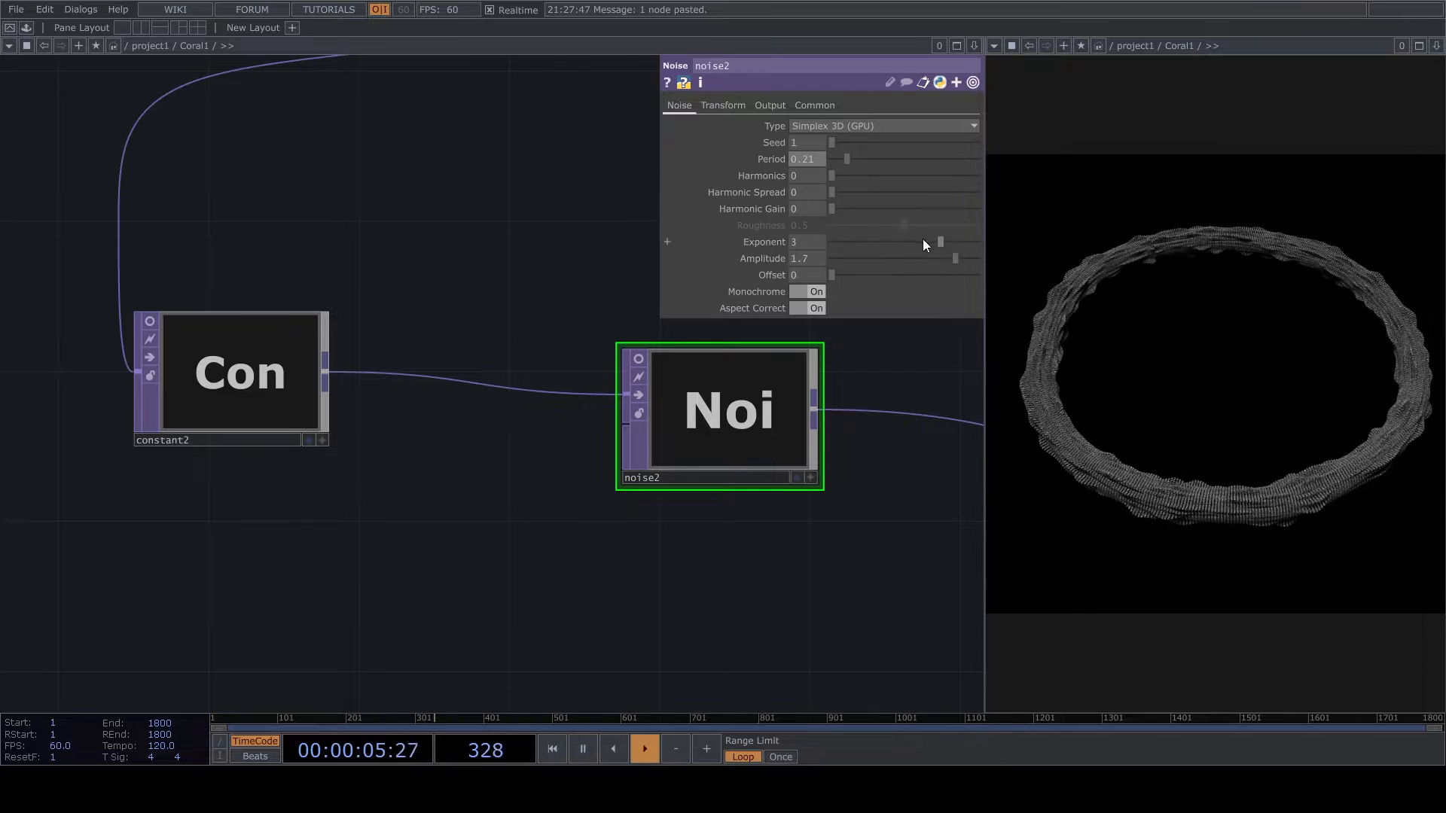
{"action": "key", "text": "Return"}
- Raise noise2's amplitude to 80, keeping its offset at 0
{"action": "middle_click_drag", "start_coordinate": [803, 259], "coordinate": [797, 273]}
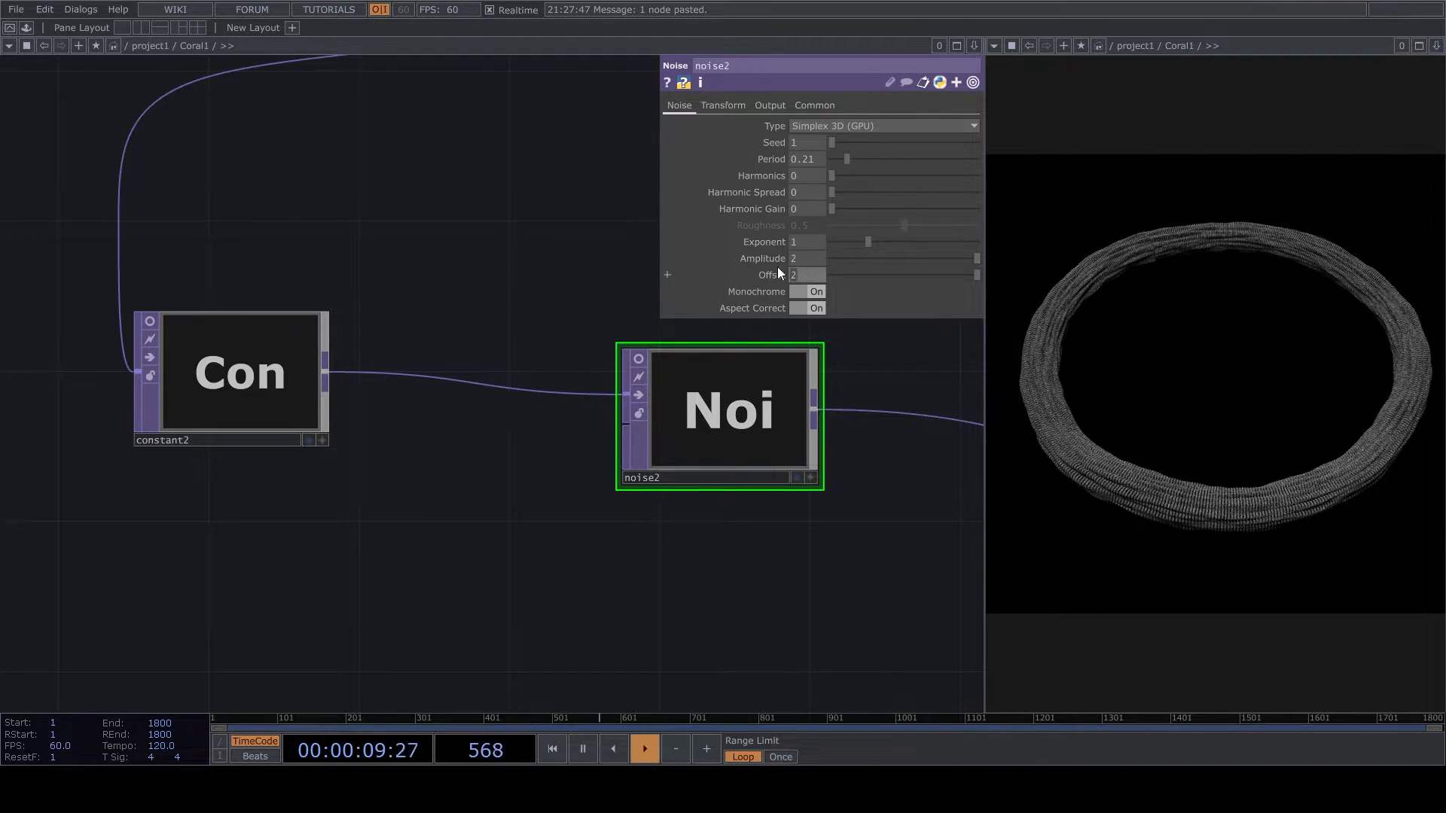
{"action": "left_click", "coordinate": [863, 275]}
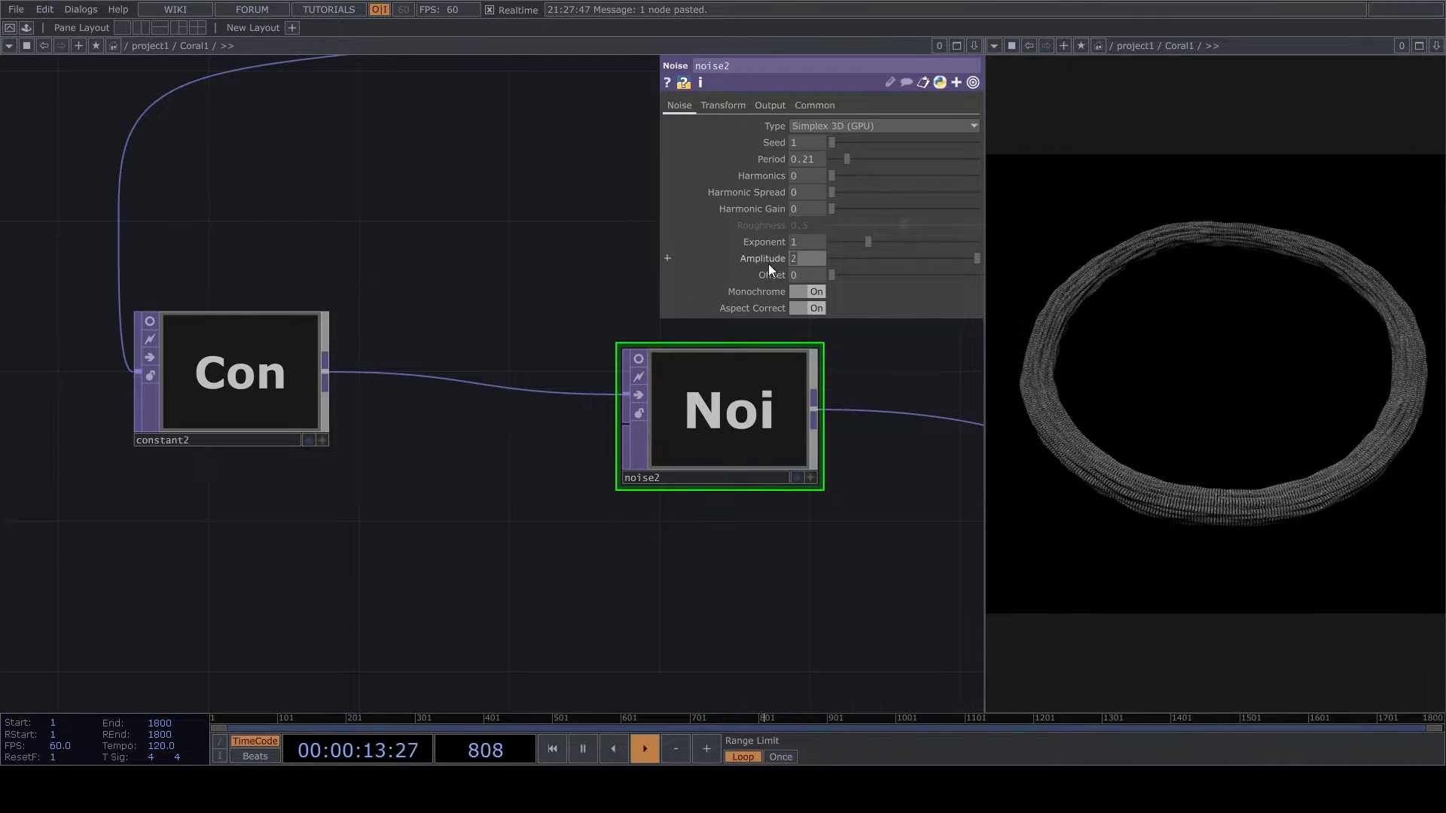
{"action": "type", "text": "60"}
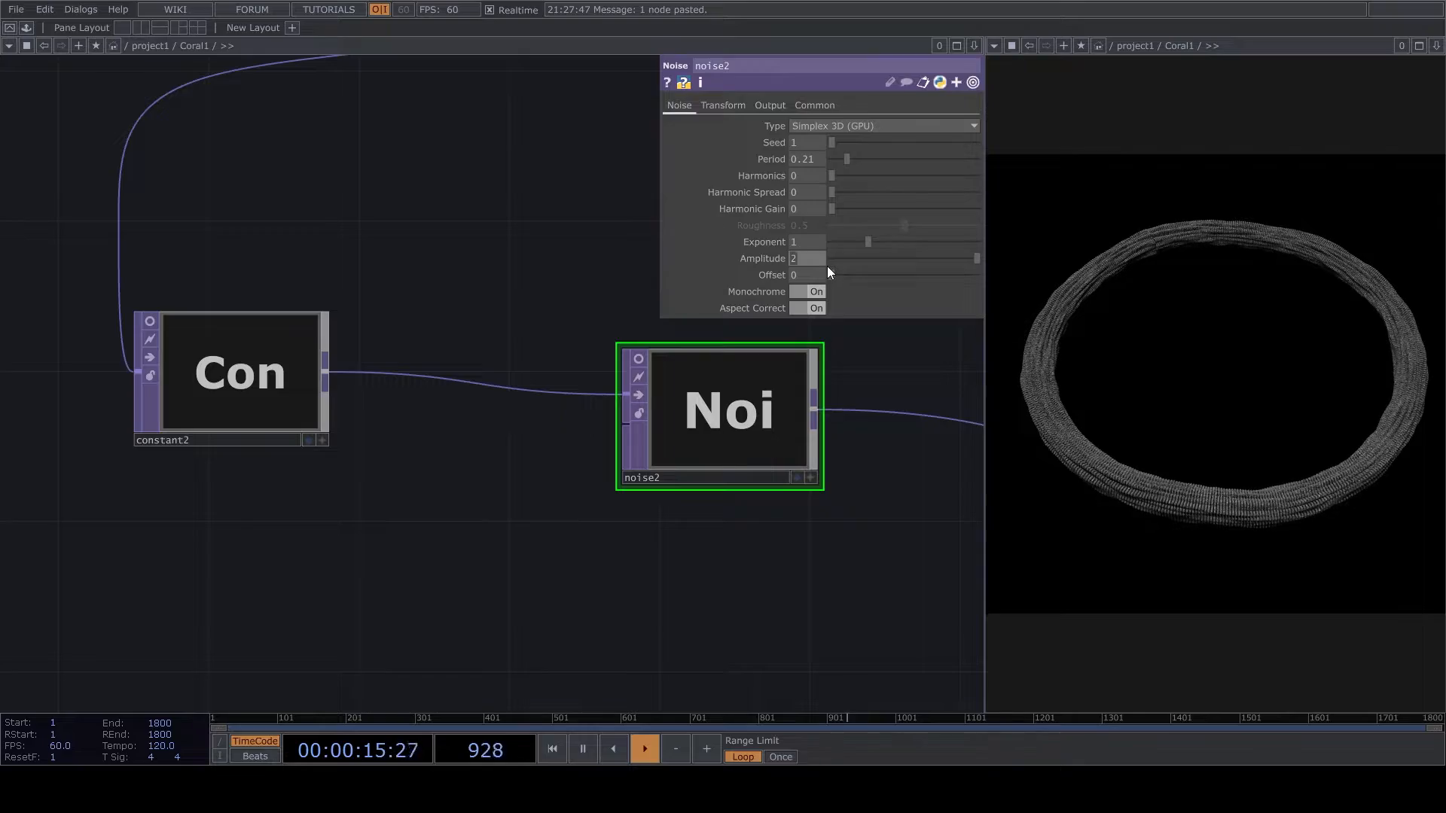
{"action": "key", "text": "Return"}
{"action": "left_click", "coordinate": [808, 258]}
{"action": "type", "text": "80"}
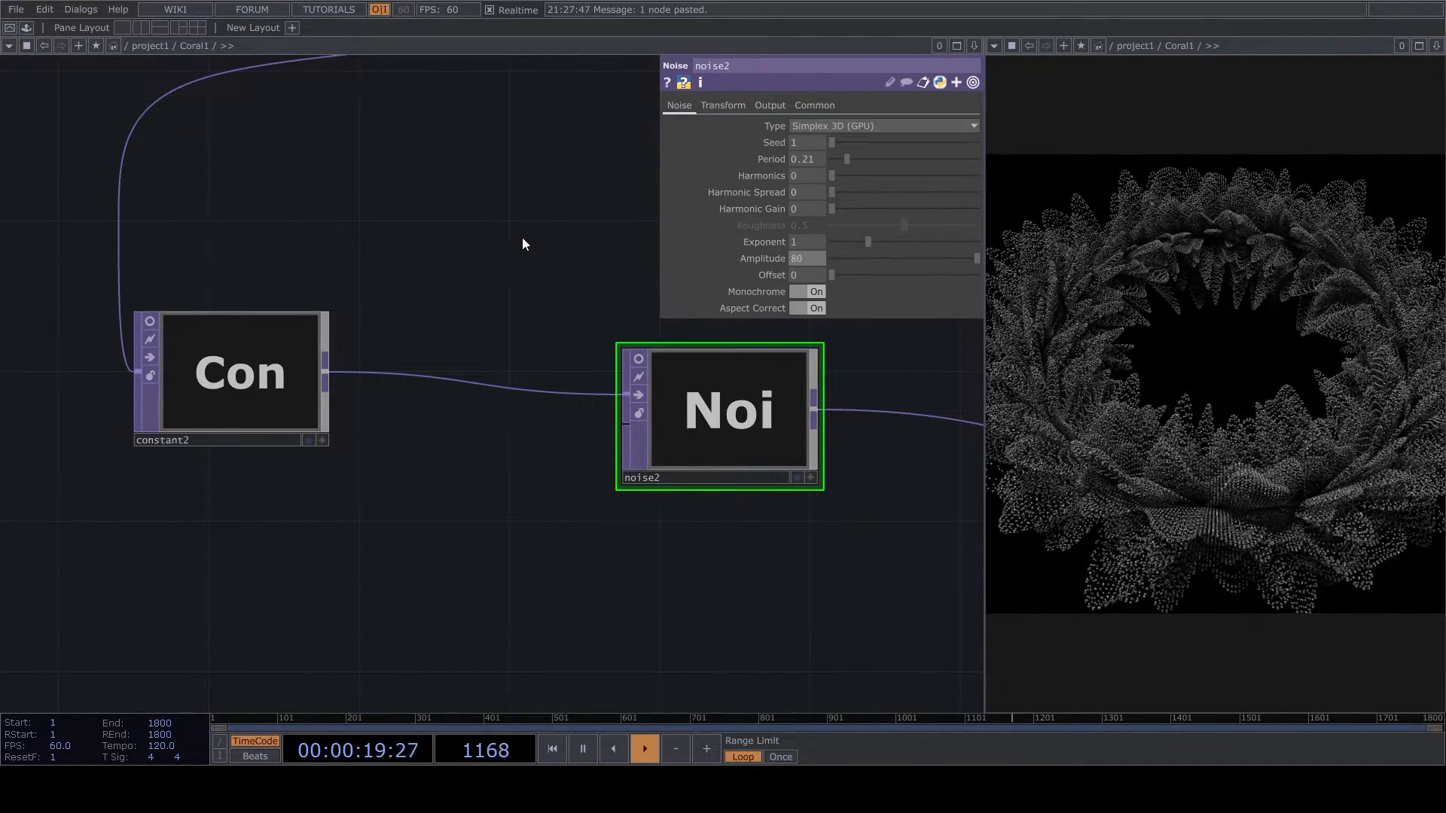
{"action": "key", "text": "Return"}
- Set the uniform scale of transform2, ahead of geo1, to 0.6 to enlarge the box instances
{"action": "scroll", "coordinate": [549, 218], "scroll_direction": "down", "scroll_amount": 5}
{"action": "key", "text": "space"}
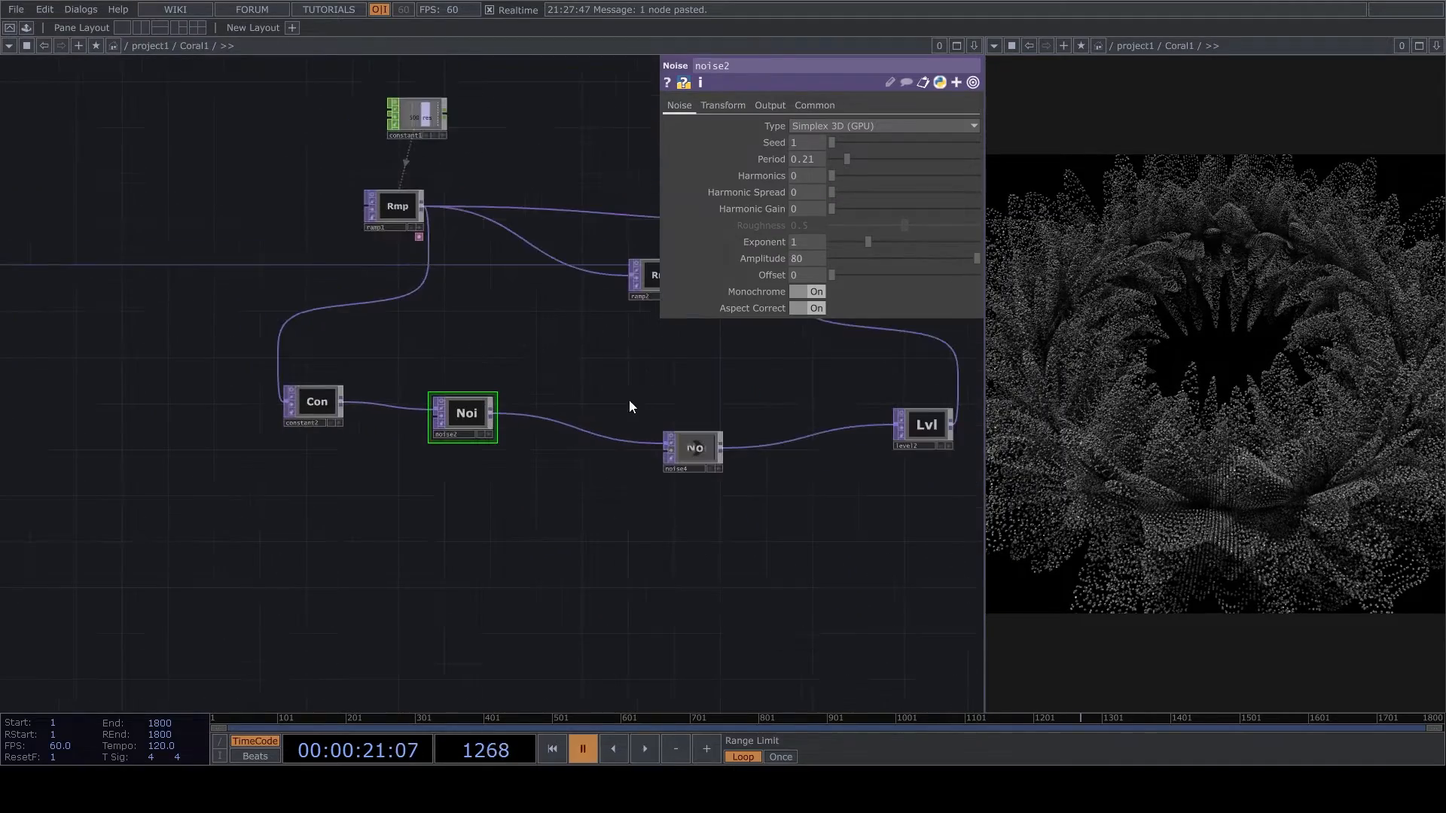
{"action": "key", "text": "space"}
{"action": "left_click_drag", "start_coordinate": [510, 452], "coordinate": [352, 505]}
{"action": "scroll", "coordinate": [352, 505], "scroll_direction": "down", "scroll_amount": 4}
{"action": "scroll", "coordinate": [663, 369], "scroll_direction": "up", "scroll_amount": 5}
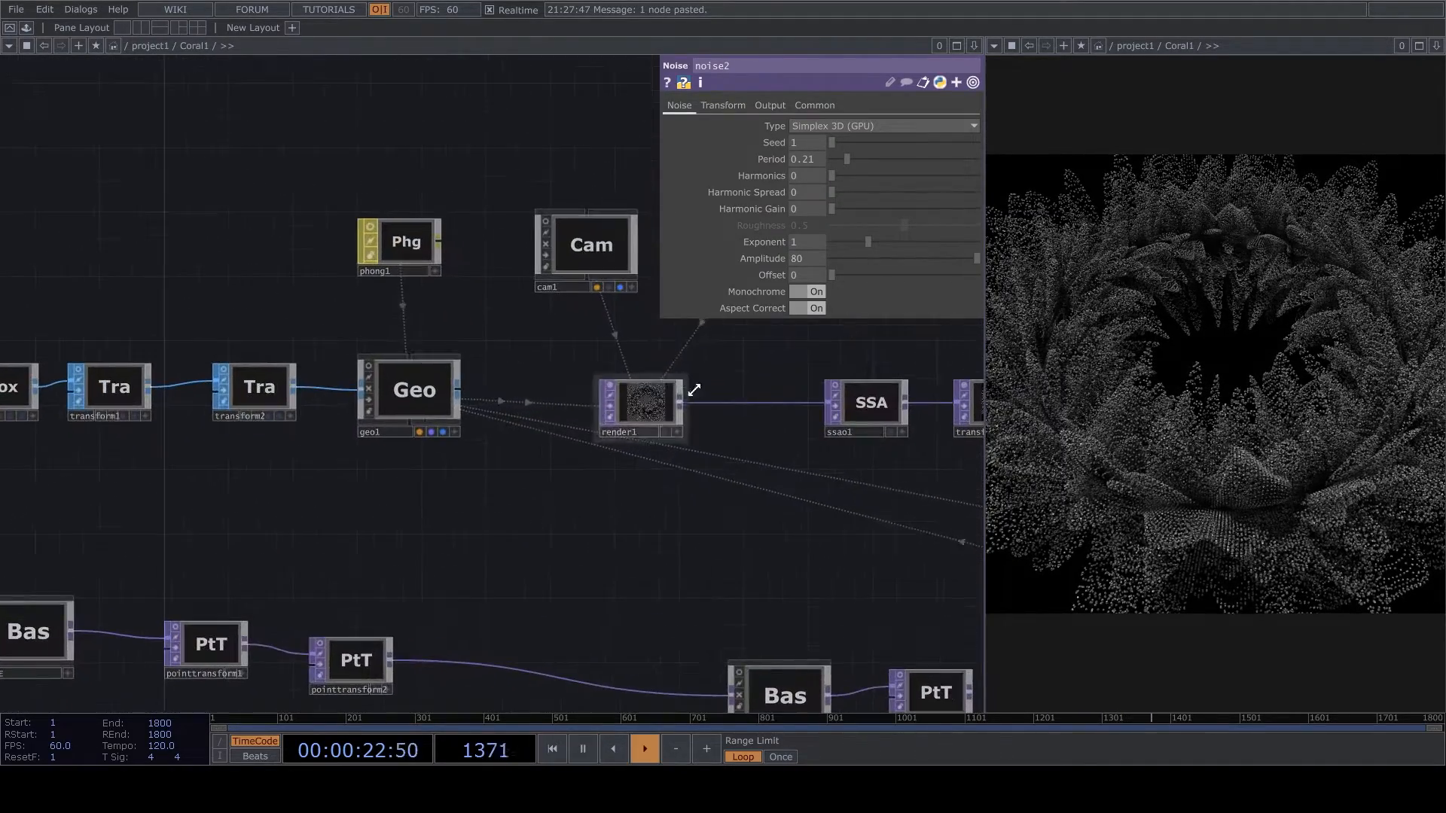
{"action": "scroll", "coordinate": [436, 410], "scroll_direction": "up", "scroll_amount": 3}
{"action": "left_click", "coordinate": [221, 400]}
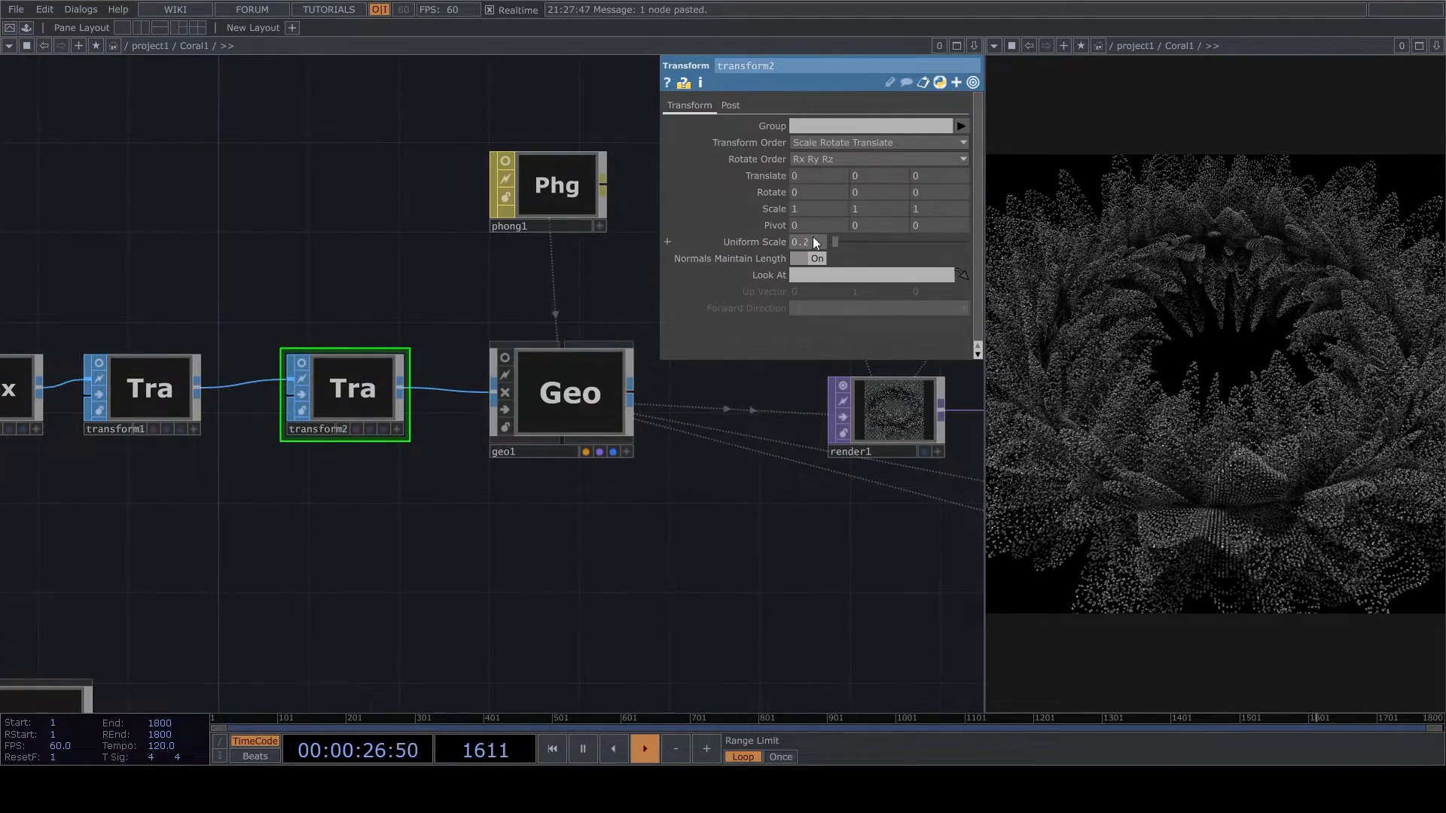
{"action": "key", "text": "Return"}
- Move cam1 interactively in its own viewer so the flower-like form fits better in the render
{"action": "left_click_drag", "start_coordinate": [739, 540], "coordinate": [519, 538]}
{"action": "left_click_drag", "start_coordinate": [575, 424], "coordinate": [504, 544]}
{"action": "middle_click_drag", "start_coordinate": [468, 269], "coordinate": [641, 405]}
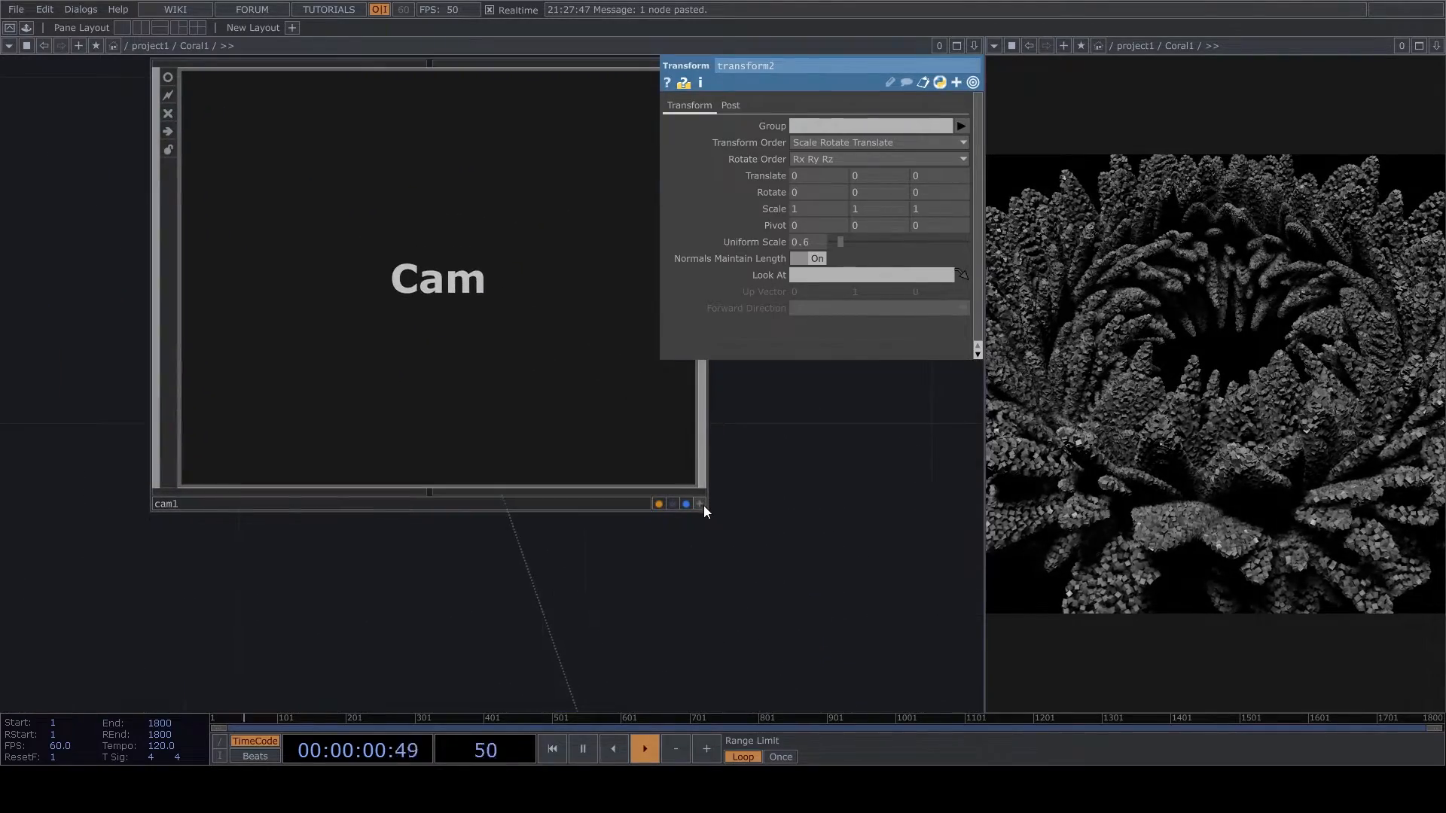
{"action": "left_click", "coordinate": [700, 504]}
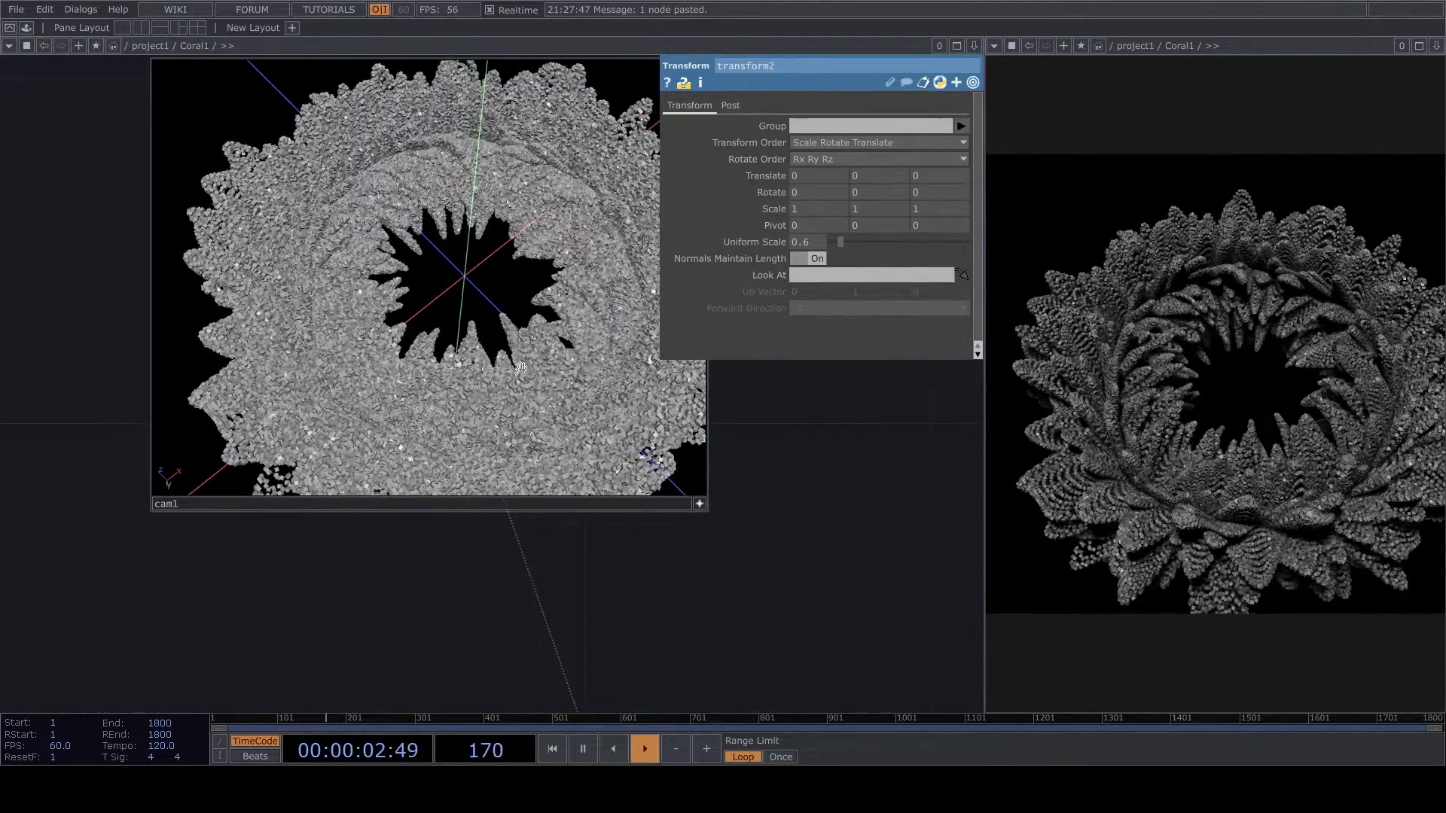
{"action": "left_click_drag", "start_coordinate": [521, 369], "coordinate": [512, 348]}
{"action": "left_click", "coordinate": [701, 504]}
- Pause the timeline, increase noise2's amplitude to 96 and resume playback
{"action": "key", "text": "space"}
{"action": "left_click_drag", "start_coordinate": [739, 577], "coordinate": [643, 381]}
{"action": "scroll", "coordinate": [642, 381], "scroll_direction": "down", "scroll_amount": 6}
{"action": "left_click_drag", "start_coordinate": [444, 545], "coordinate": [487, 316]}
{"action": "scroll", "coordinate": [486, 316], "scroll_direction": "down", "scroll_amount": 2}
{"action": "scroll", "coordinate": [487, 316], "scroll_direction": "down", "scroll_amount": 5}
{"action": "left_click_drag", "start_coordinate": [38, 618], "coordinate": [334, 434]}
{"action": "scroll", "coordinate": [271, 439], "scroll_direction": "up", "scroll_amount": 5}
{"action": "left_click", "coordinate": [268, 356]}
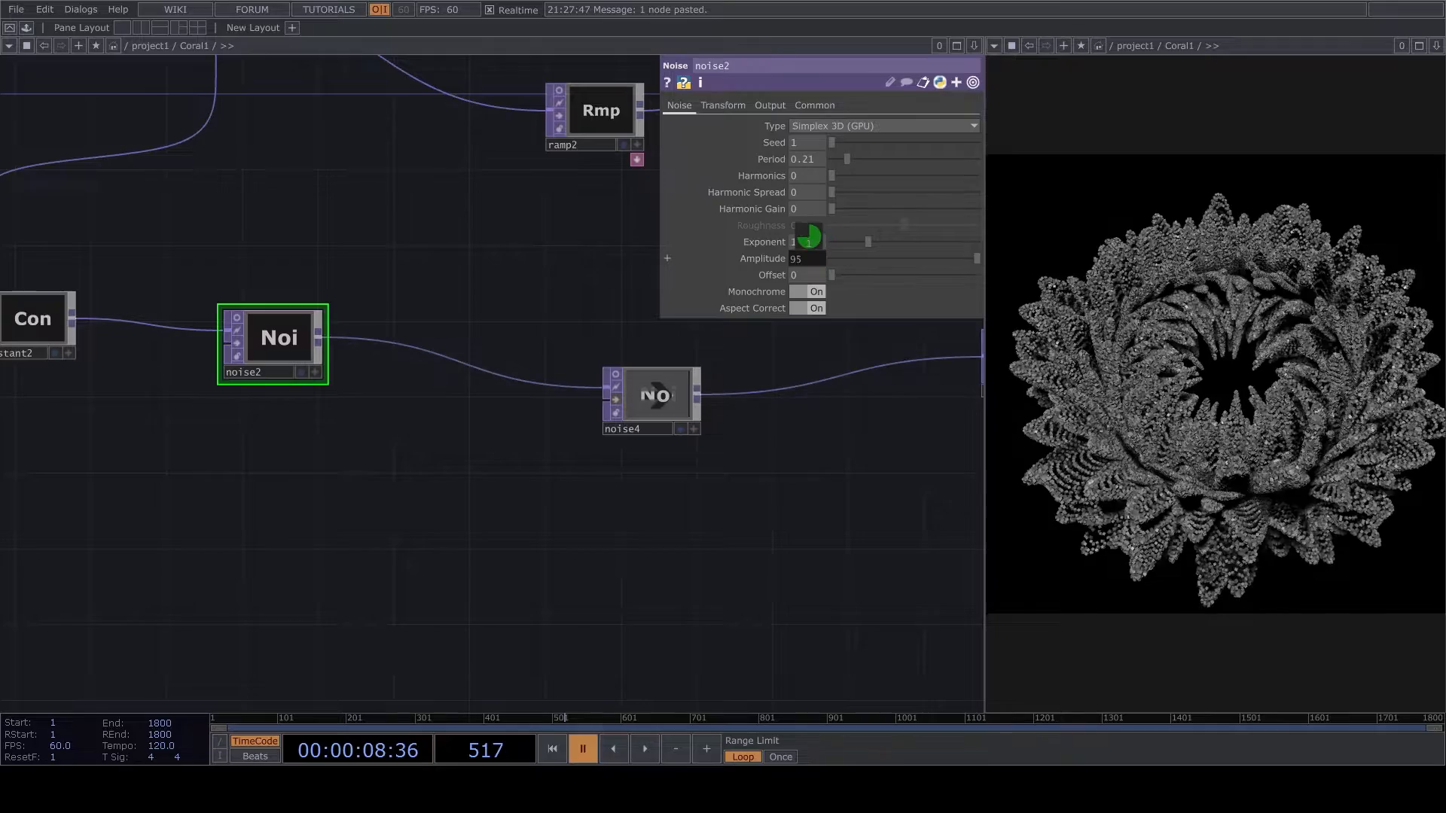
{"action": "key", "text": "space"}
{"action": "key", "text": "space"}
- Insert another Point Transform between pointtransform2 and CIRCLE1
{"action": "left_click_drag", "start_coordinate": [638, 503], "coordinate": [389, 504]}
{"action": "scroll", "coordinate": [389, 504], "scroll_direction": "down", "scroll_amount": 6}
{"action": "left_click_drag", "start_coordinate": [613, 423], "coordinate": [131, 593]}
{"action": "scroll", "coordinate": [279, 593], "scroll_direction": "up", "scroll_amount": 4}
{"action": "scroll", "coordinate": [279, 601], "scroll_direction": "down", "scroll_amount": 4}
{"action": "scroll", "coordinate": [194, 496], "scroll_direction": "up", "scroll_amount": 3}
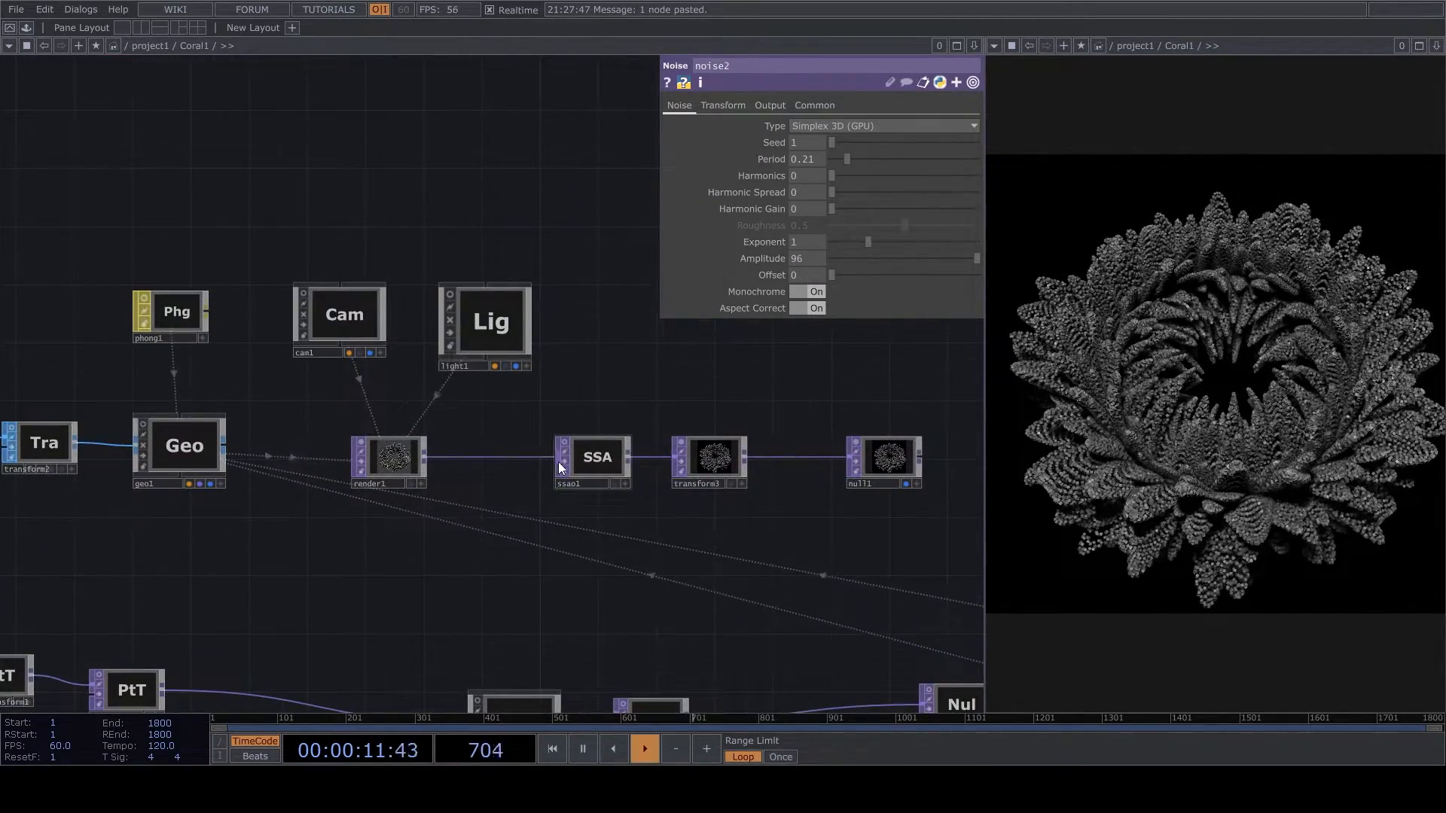
{"action": "scroll", "coordinate": [595, 490], "scroll_direction": "down", "scroll_amount": 3}
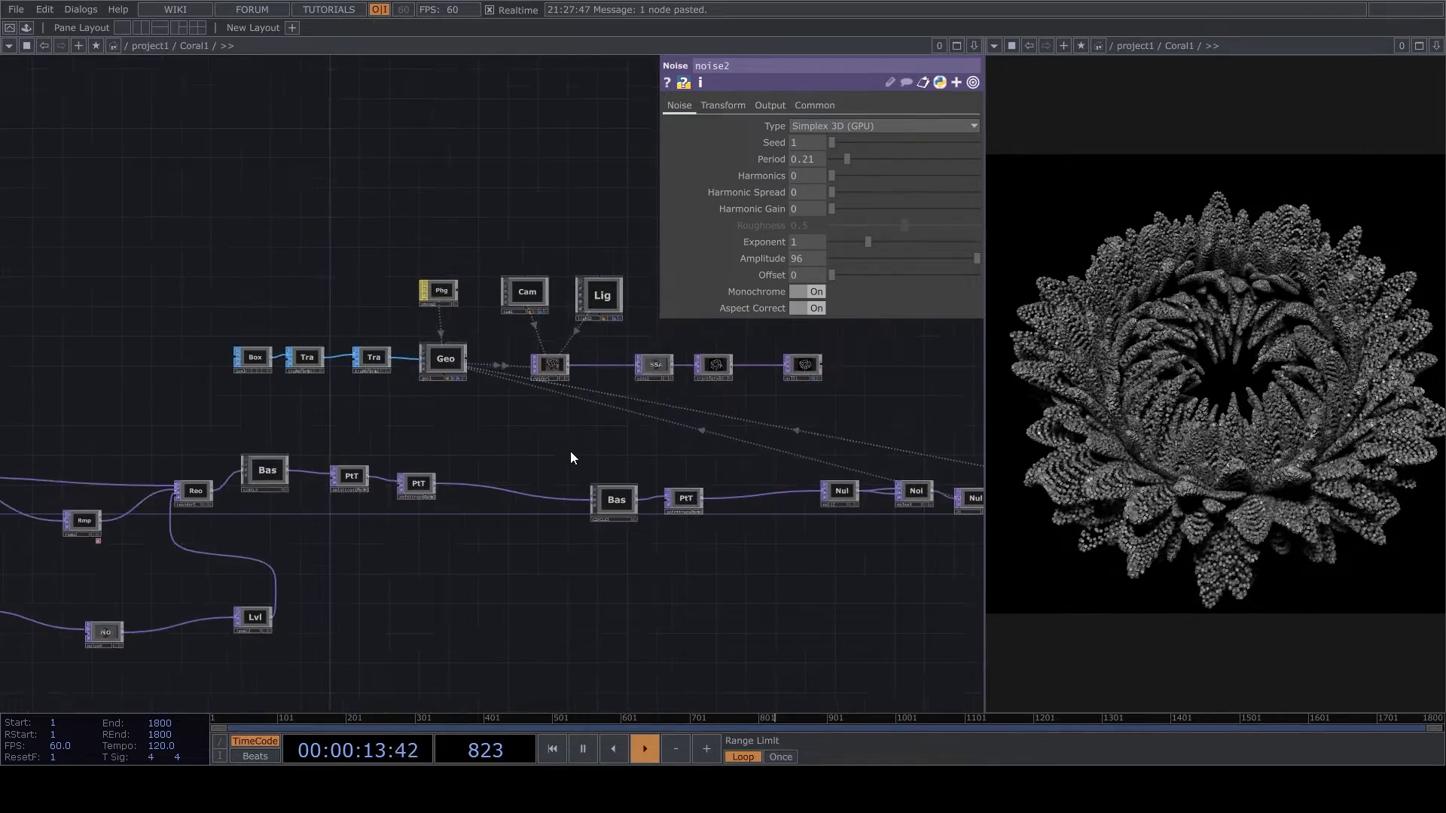
{"action": "scroll", "coordinate": [422, 461], "scroll_direction": "up", "scroll_amount": 3}
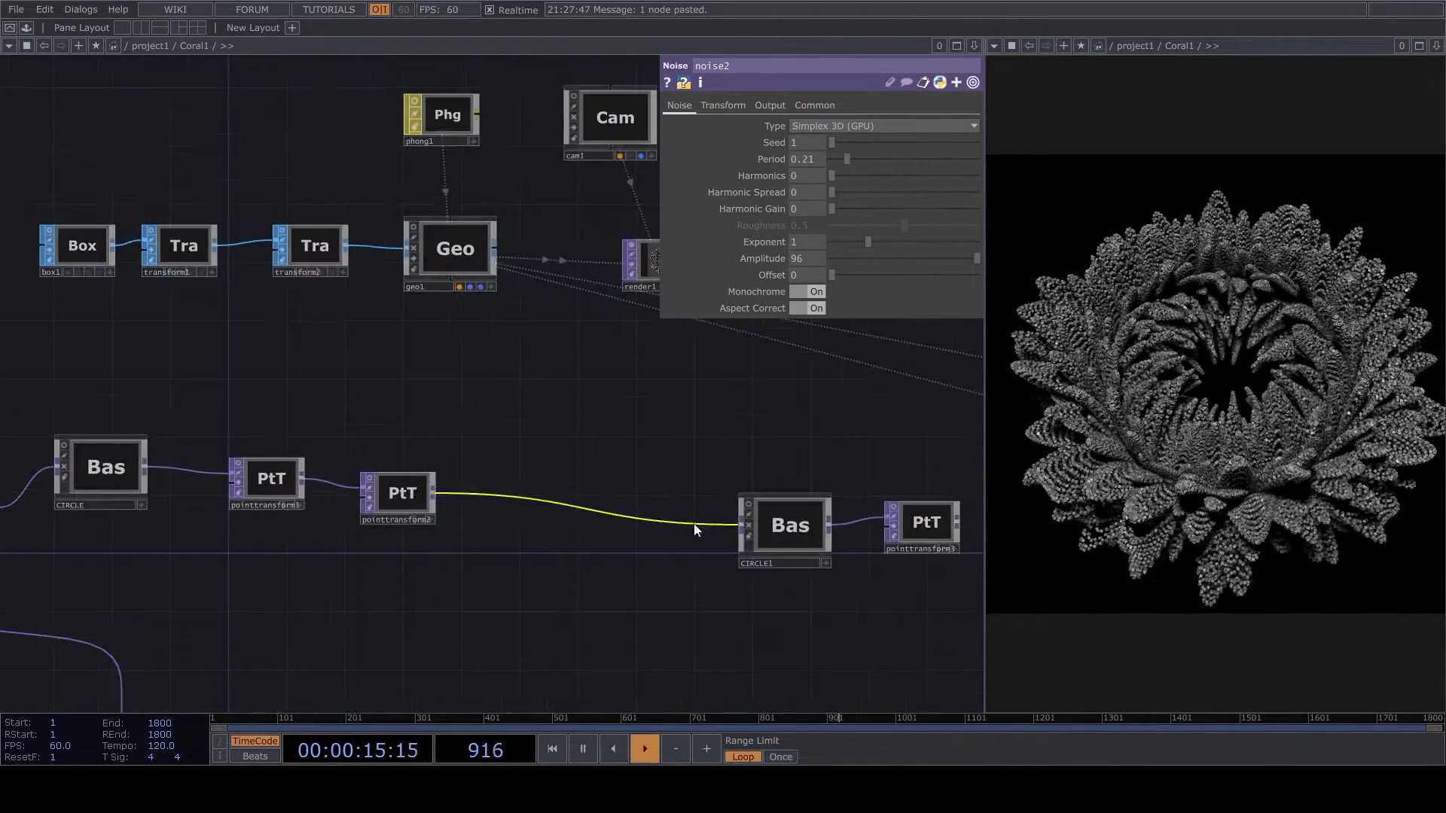
{"action": "scroll", "coordinate": [622, 527], "scroll_direction": "up", "scroll_amount": 2}
{"action": "scroll", "coordinate": [682, 541], "scroll_direction": "down", "scroll_amount": 1}
{"action": "scroll", "coordinate": [681, 541], "scroll_direction": "down", "scroll_amount": 2}
{"action": "right_click", "coordinate": [603, 487]}
{"action": "key", "text": "Escape"}
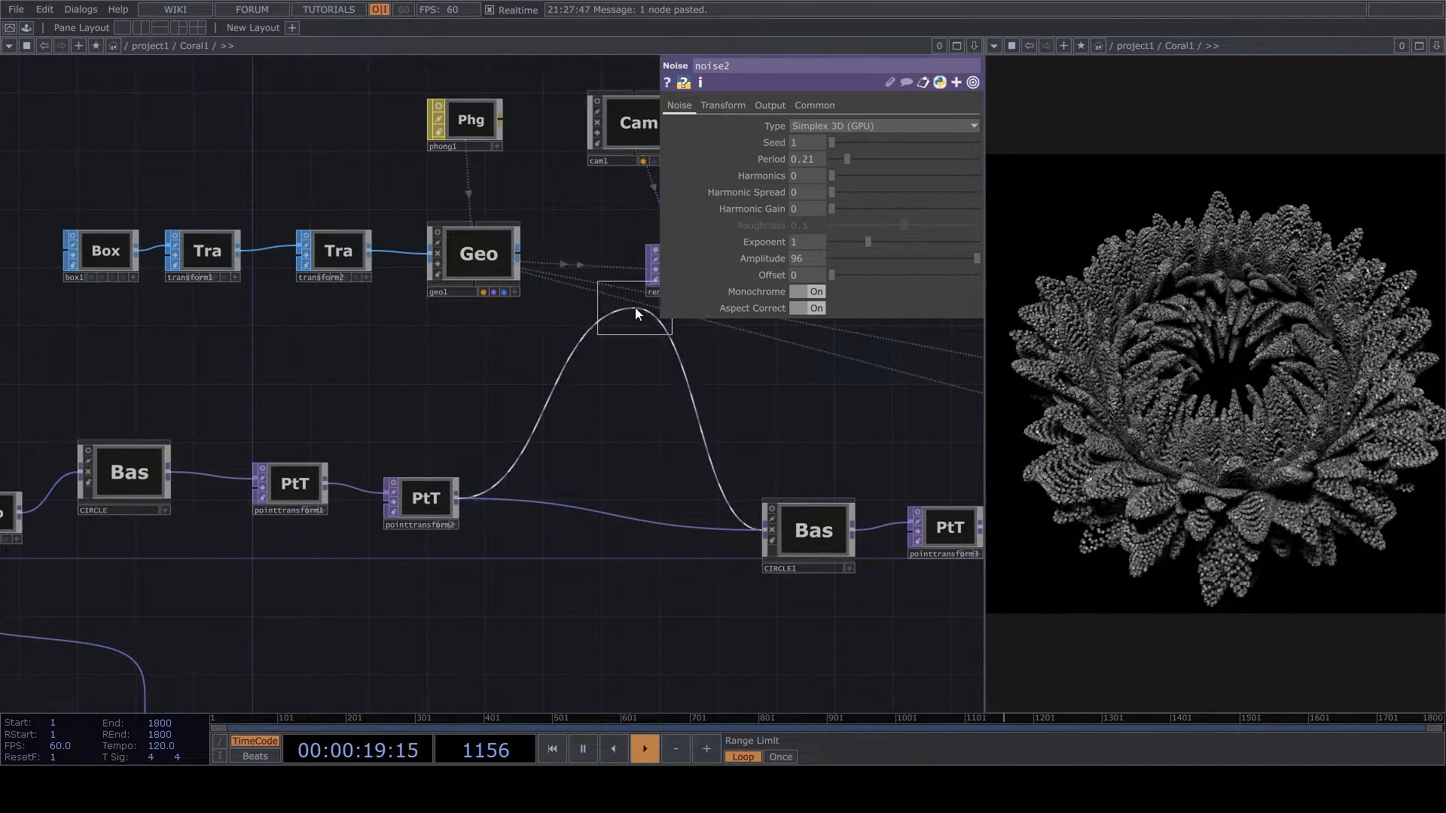
{"action": "left_click", "coordinate": [591, 527]}
{"action": "scroll", "coordinate": [595, 530], "scroll_direction": "up", "scroll_amount": 2}
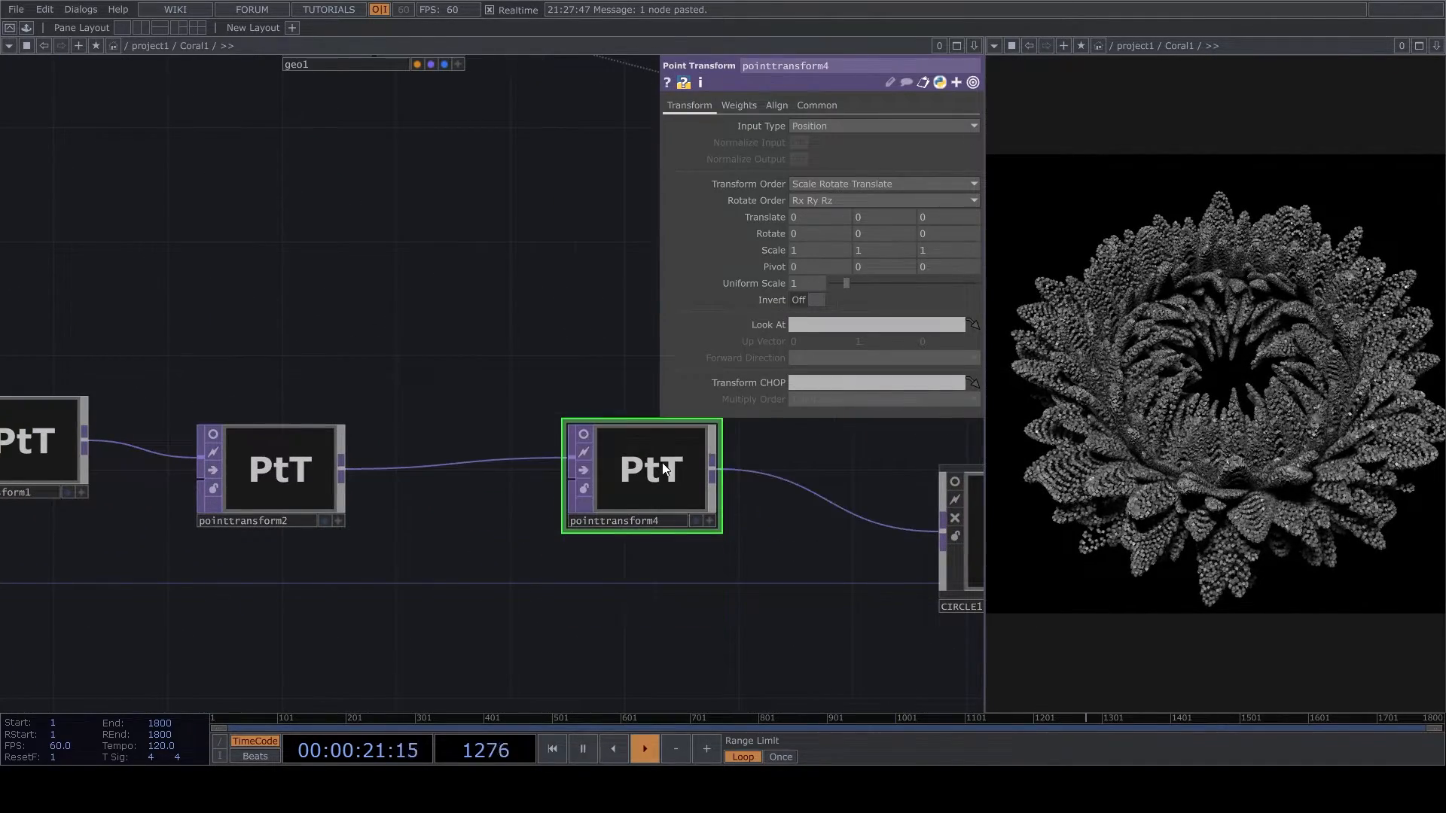
- Preview pointtransform4's output as points in its own node viewer
{"action": "scroll", "coordinate": [678, 467], "scroll_direction": "up", "scroll_amount": 4}
{"action": "left_click", "coordinate": [773, 582]}
{"action": "right_click", "coordinate": [662, 511]}
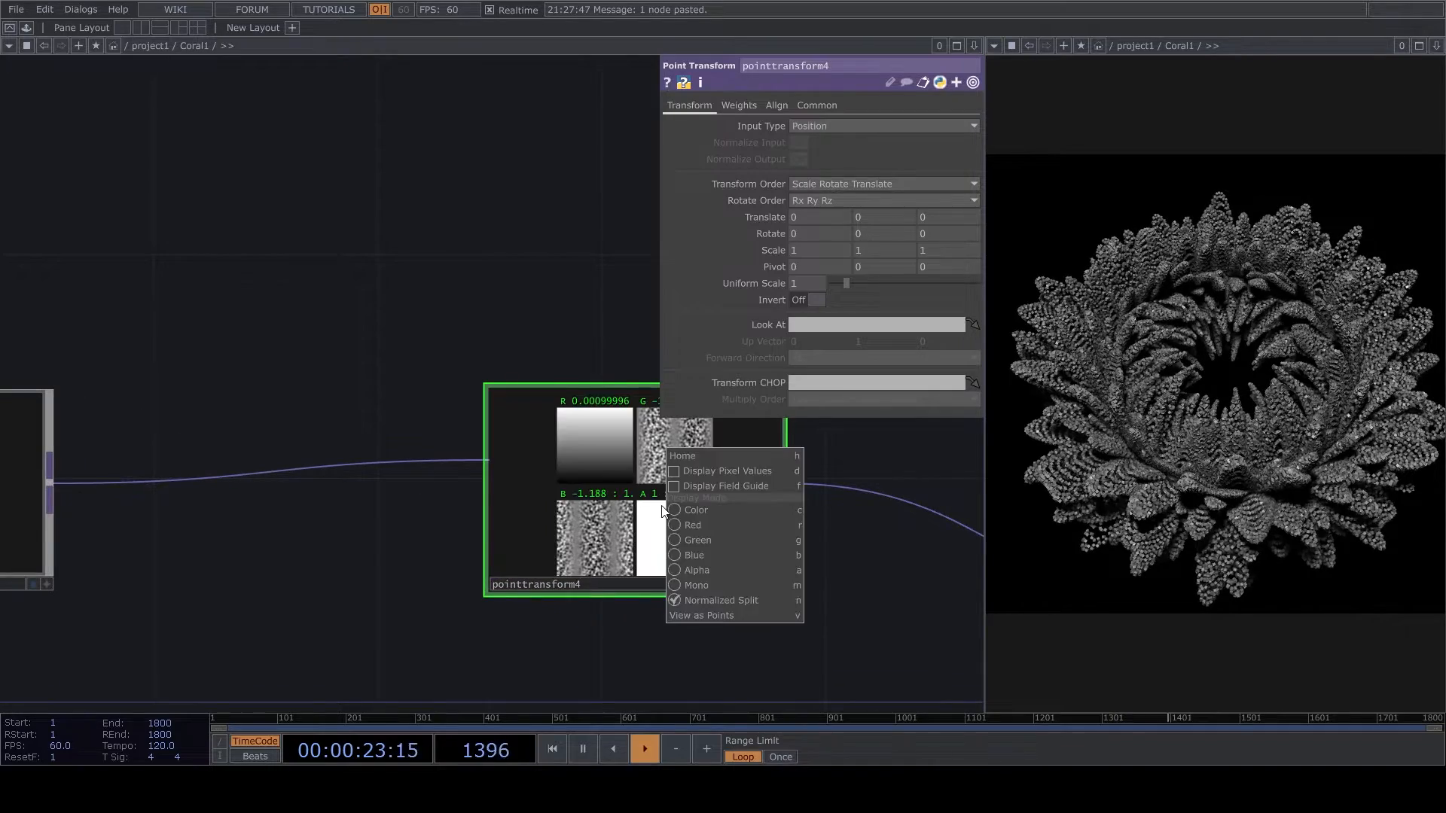
{"action": "left_click", "coordinate": [712, 615]}
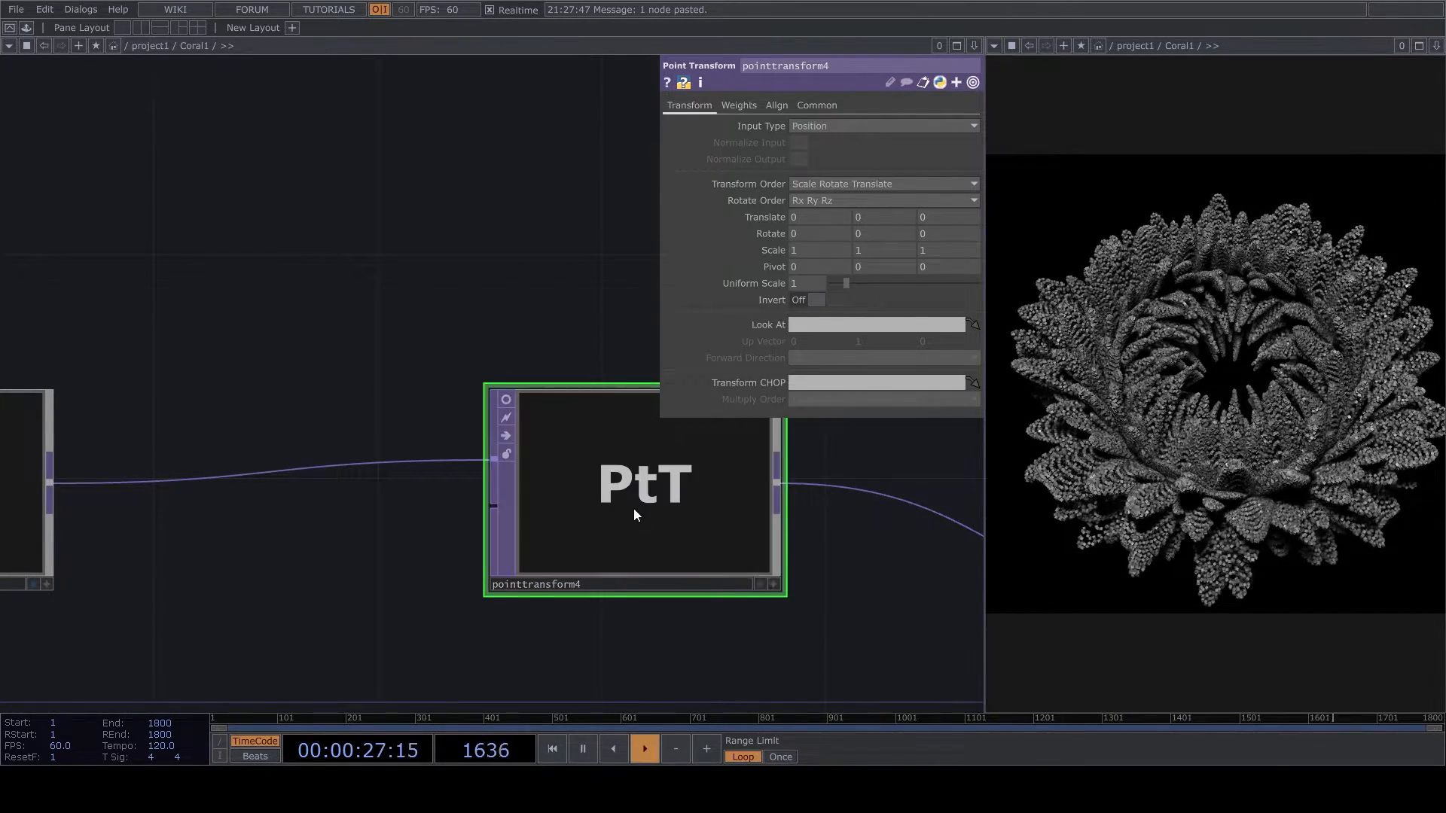
- Set pointtransform4's X rotation to the expression absTime.seconds/10
{"action": "left_click", "coordinate": [806, 231]}
{"action": "type", "text": "absT"}
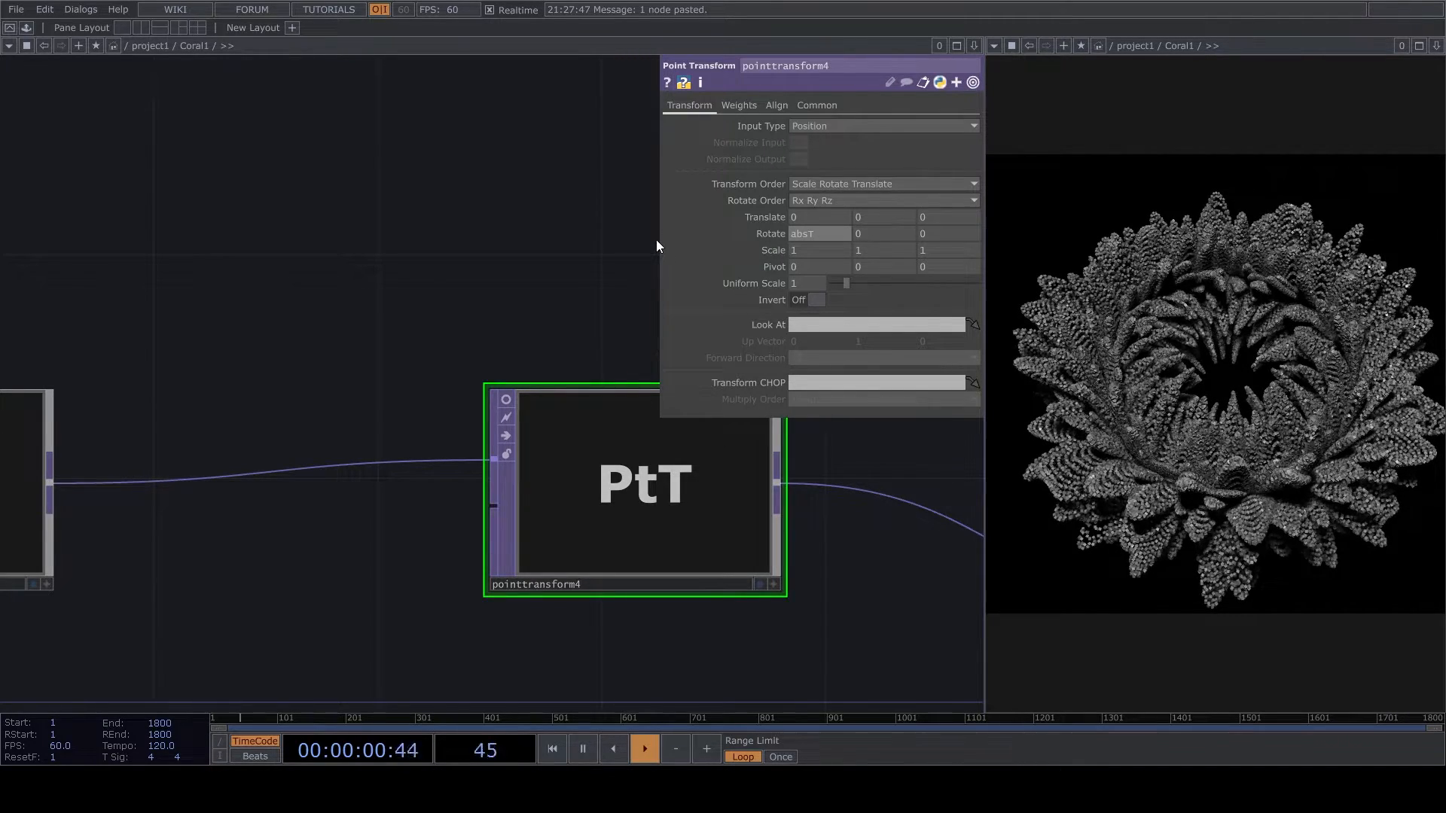
{"action": "key", "text": "BackSpace"}
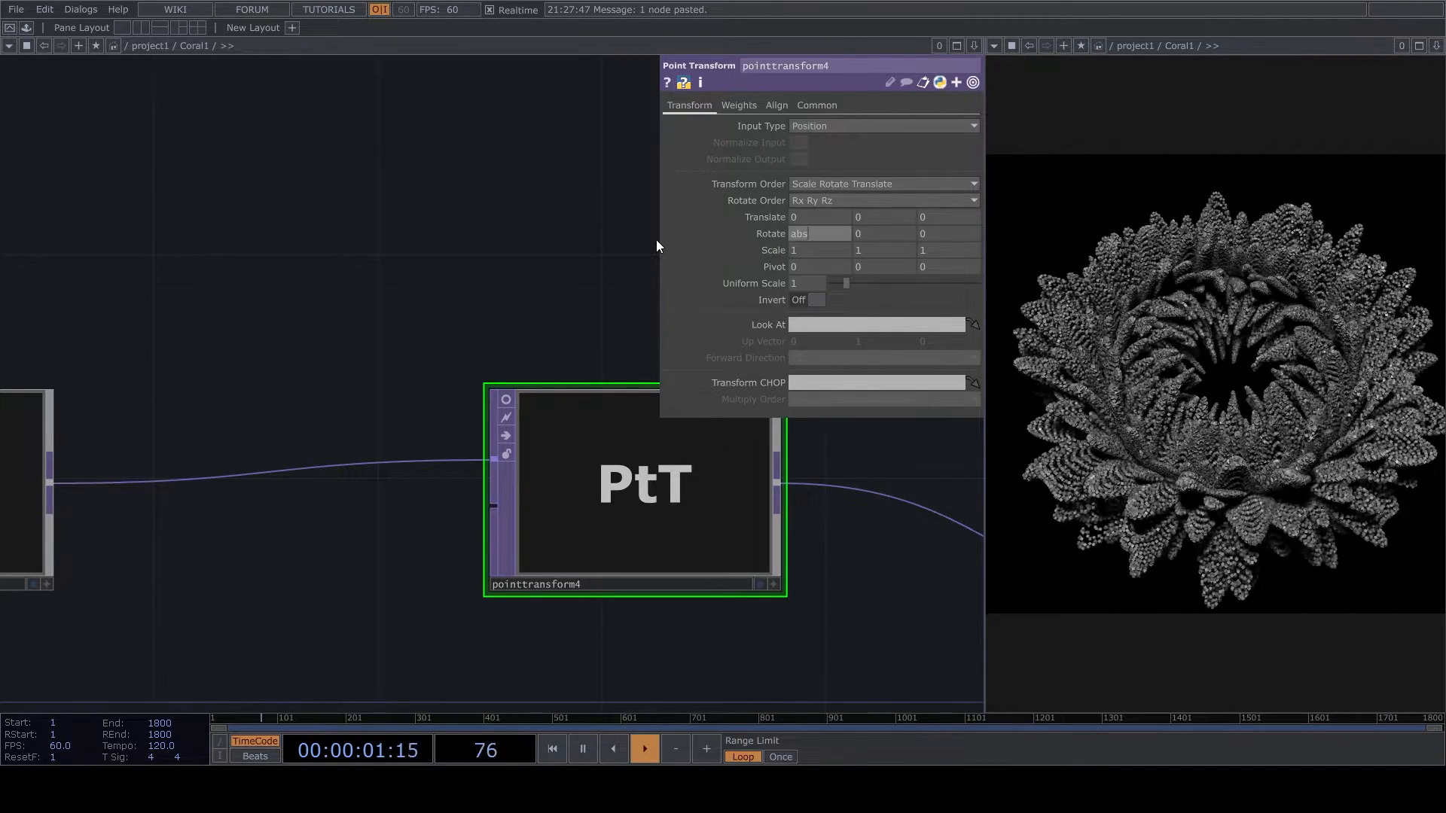
{"action": "type", "text": "(me.seconds"}
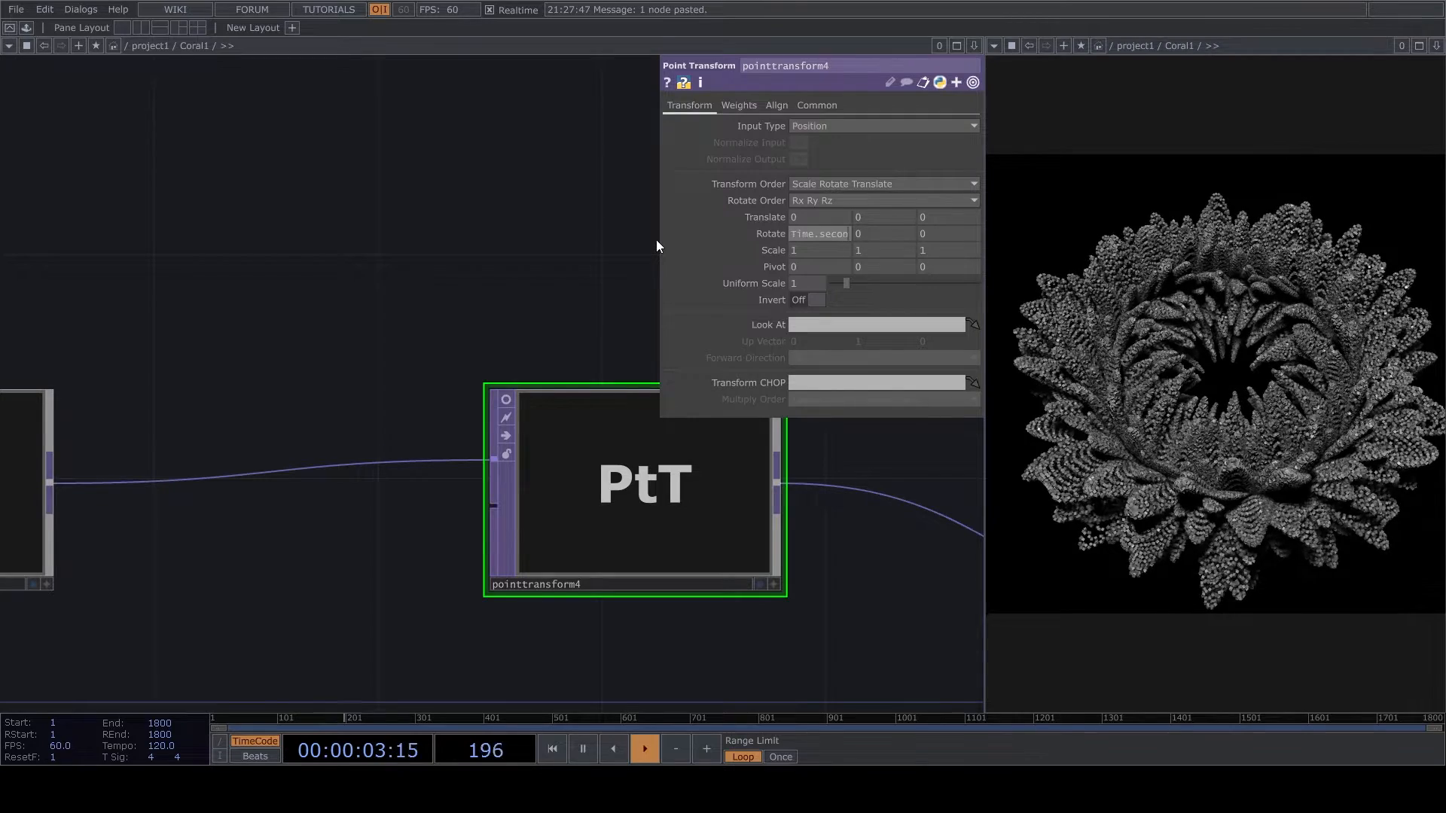
{"action": "type", "text": "*0.5"}
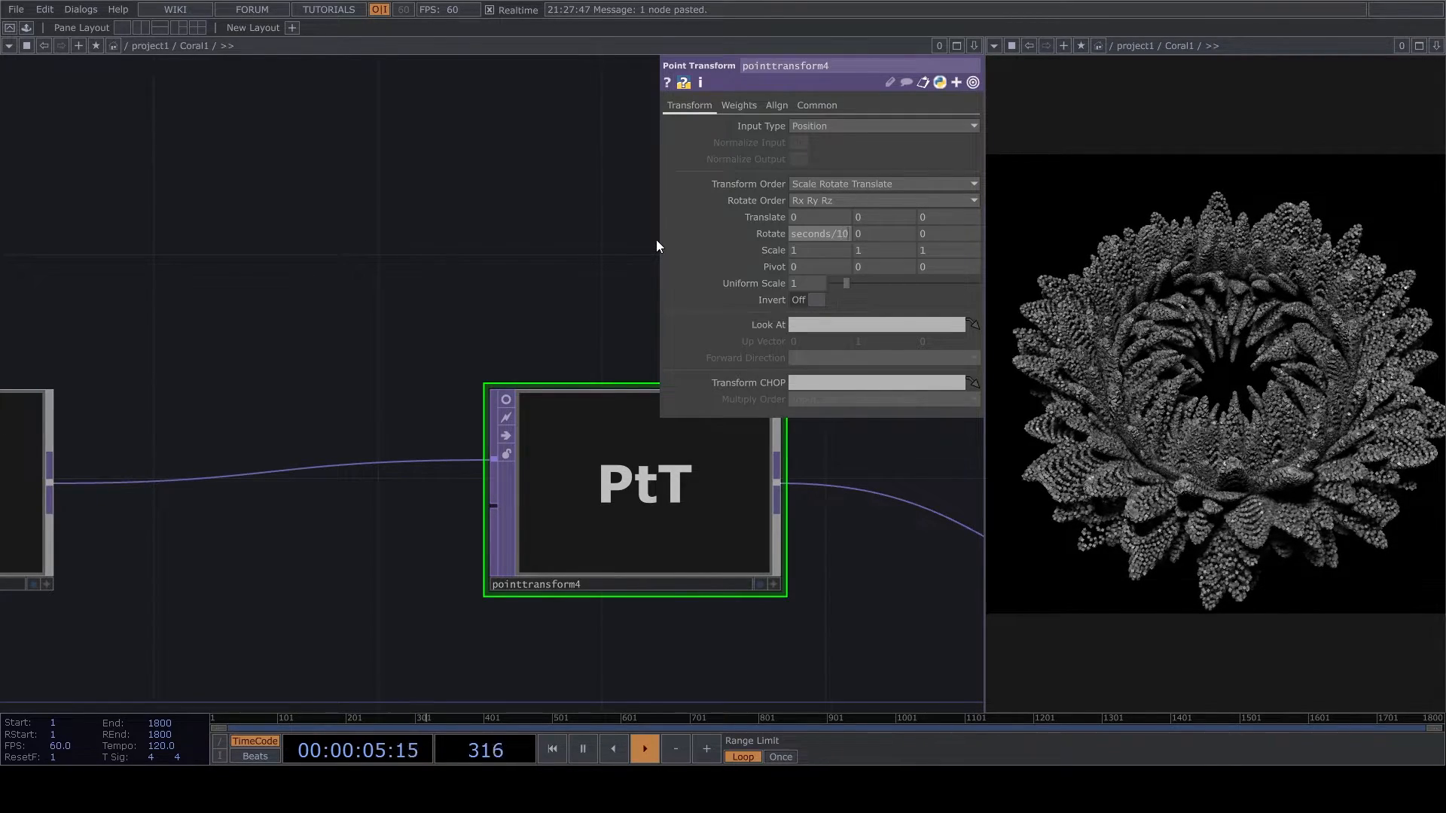
{"action": "key", "text": "Return"}
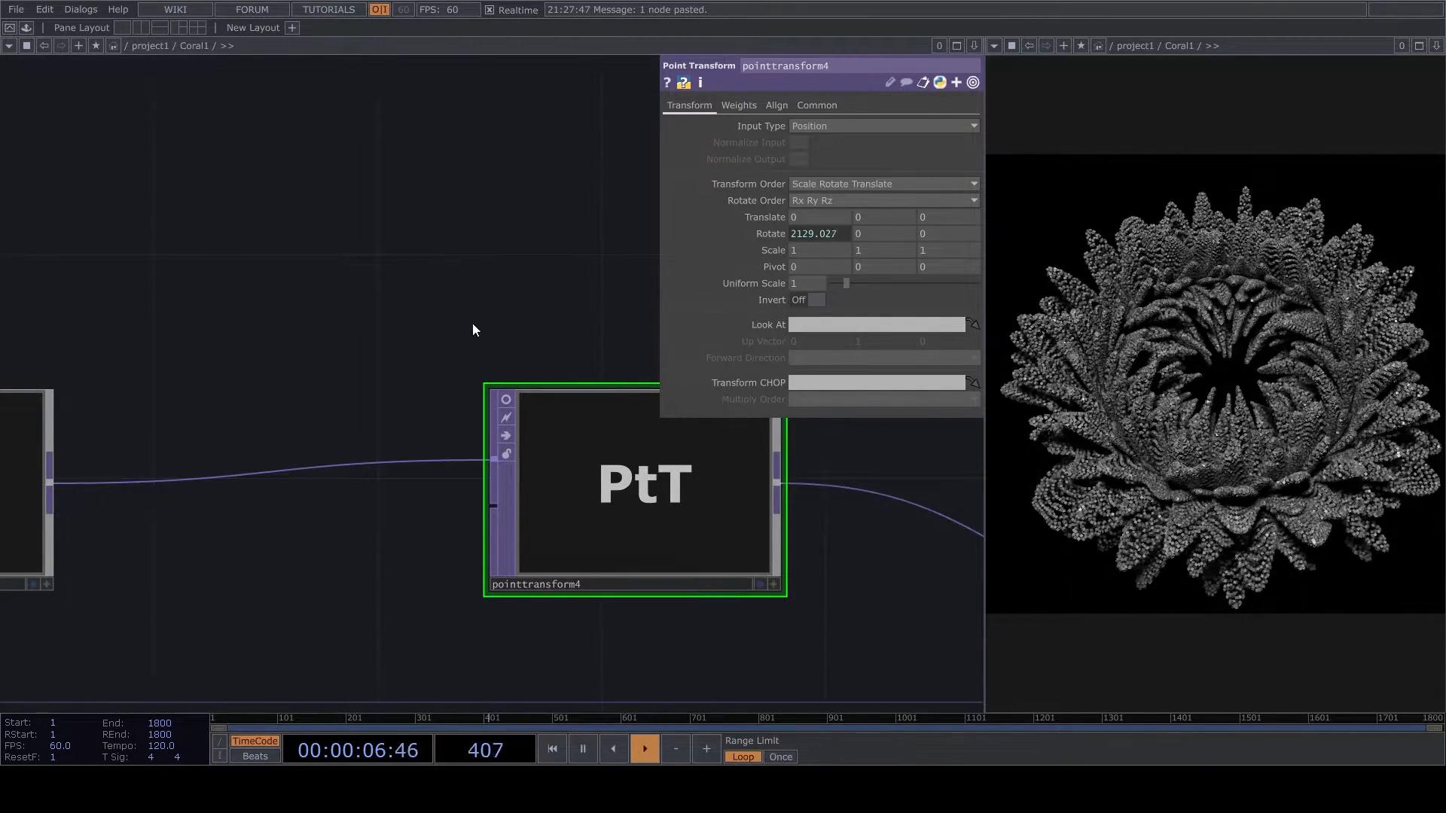
{"action": "scroll", "coordinate": [520, 358], "scroll_direction": "down", "scroll_amount": 2}
{"action": "scroll", "coordinate": [573, 419], "scroll_direction": "down", "scroll_amount": 3}
{"action": "scroll", "coordinate": [583, 431], "scroll_direction": "up", "scroll_amount": 1}
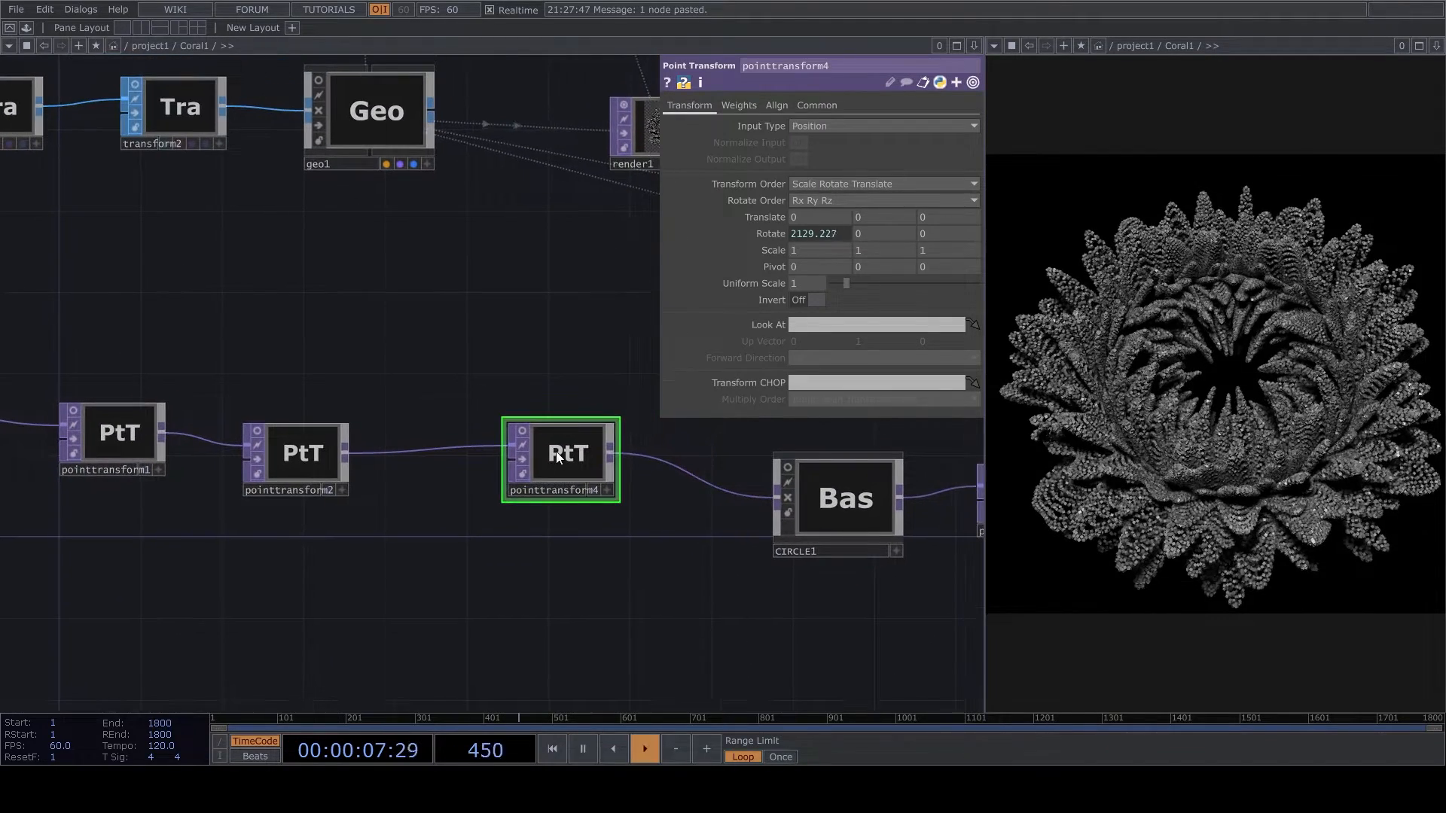
{"action": "left_click", "coordinate": [821, 235]}
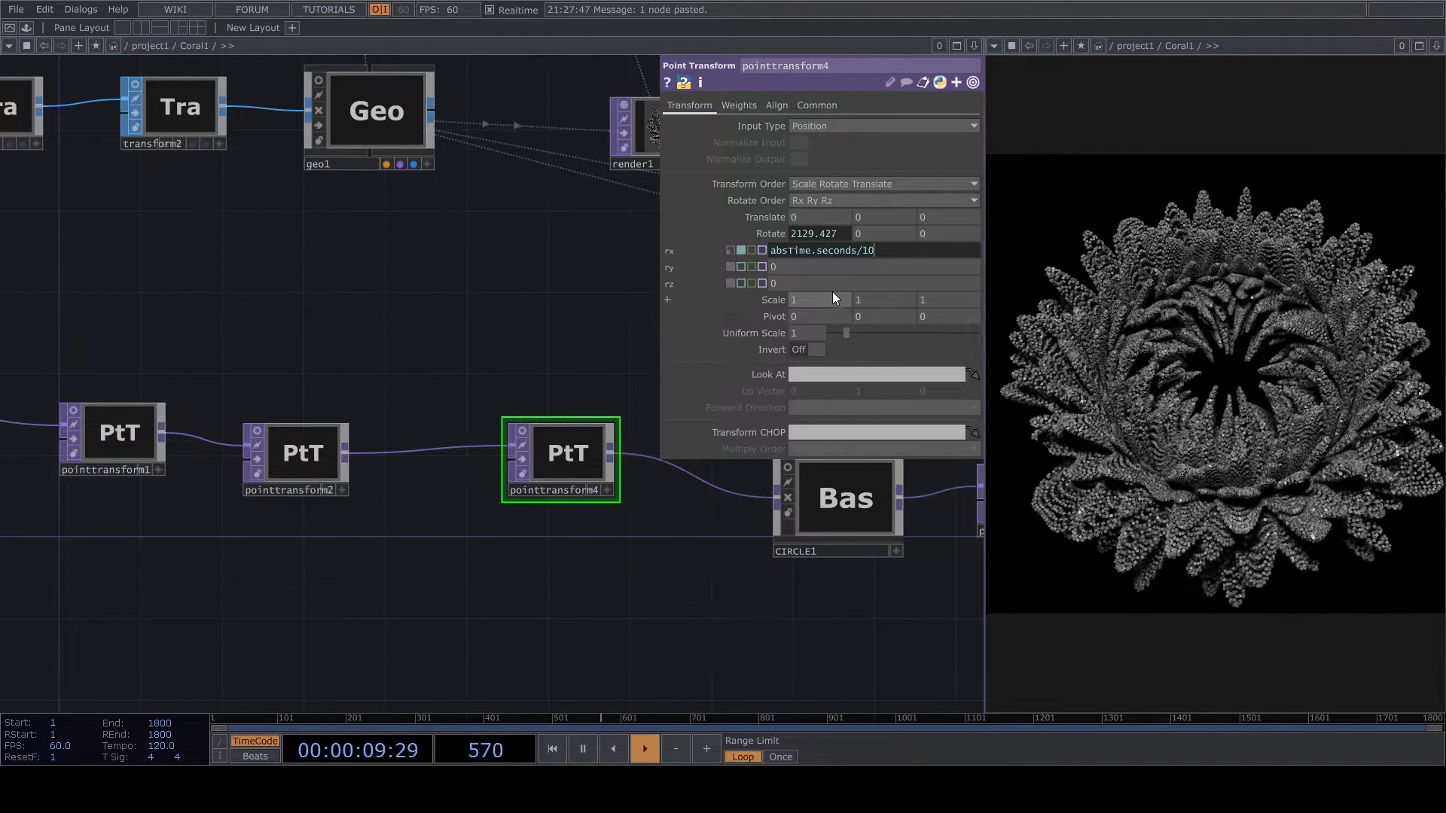
{"action": "left_click", "coordinate": [541, 539]}
{"action": "key", "text": "space"}
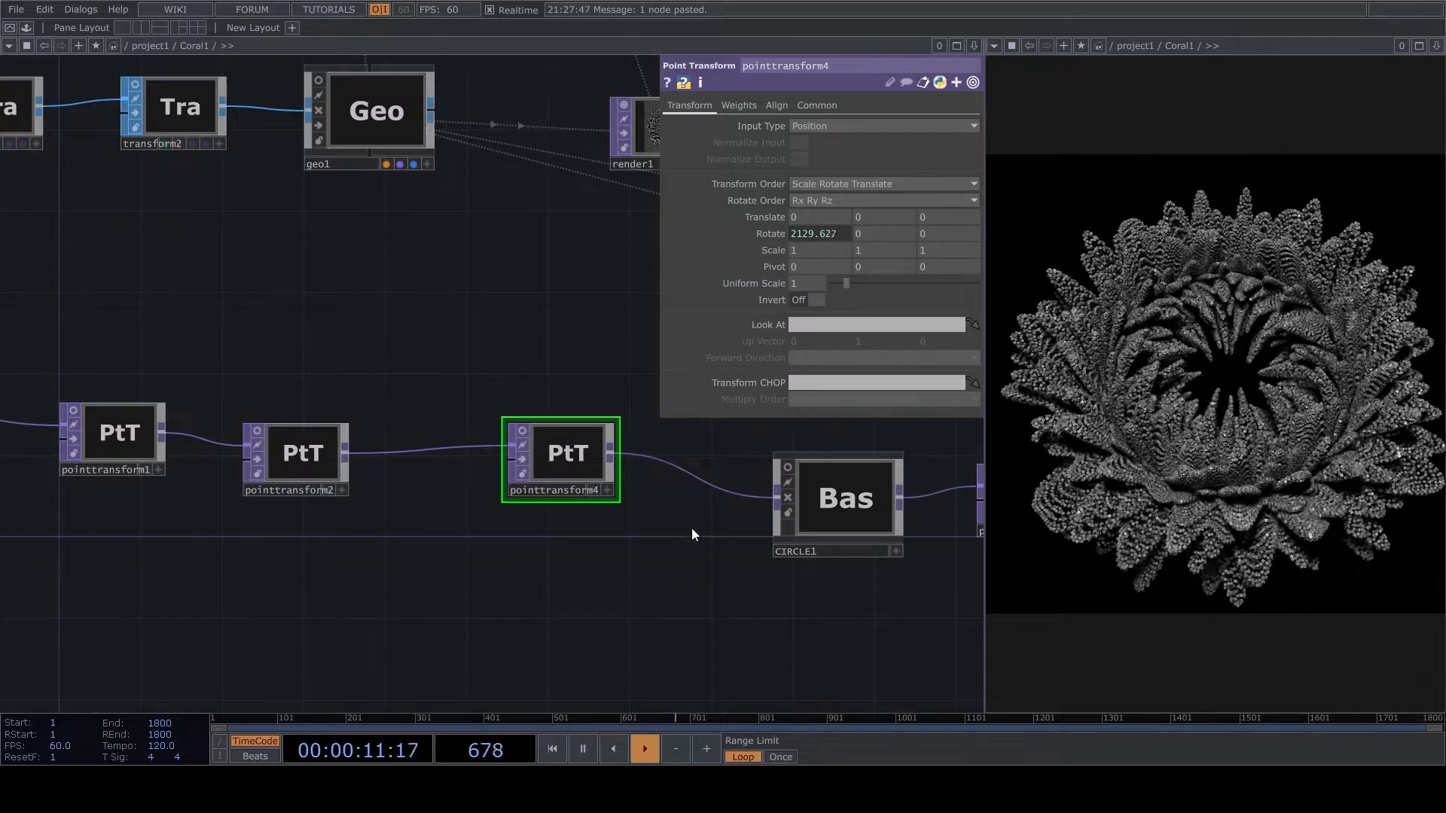
- Show pointtransform4's points in its node viewer and change its X rotation expression to absTime.seconds*10
{"action": "scroll", "coordinate": [690, 525], "scroll_direction": "down", "scroll_amount": 4}
{"action": "scroll", "coordinate": [663, 505], "scroll_direction": "up", "scroll_amount": 6}
{"action": "scroll", "coordinate": [476, 518], "scroll_direction": "up", "scroll_amount": 4}
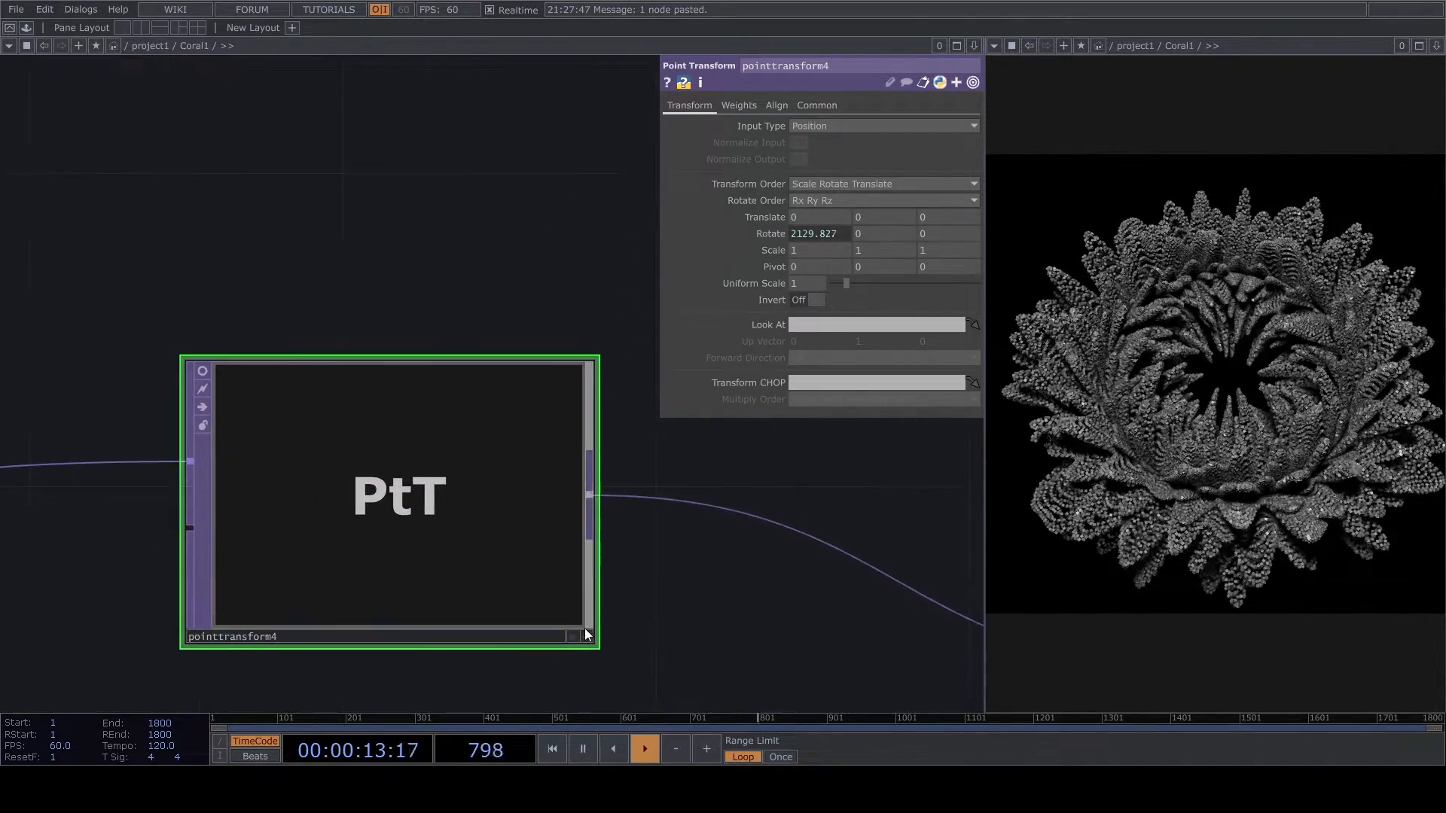
{"action": "left_click", "coordinate": [586, 639]}
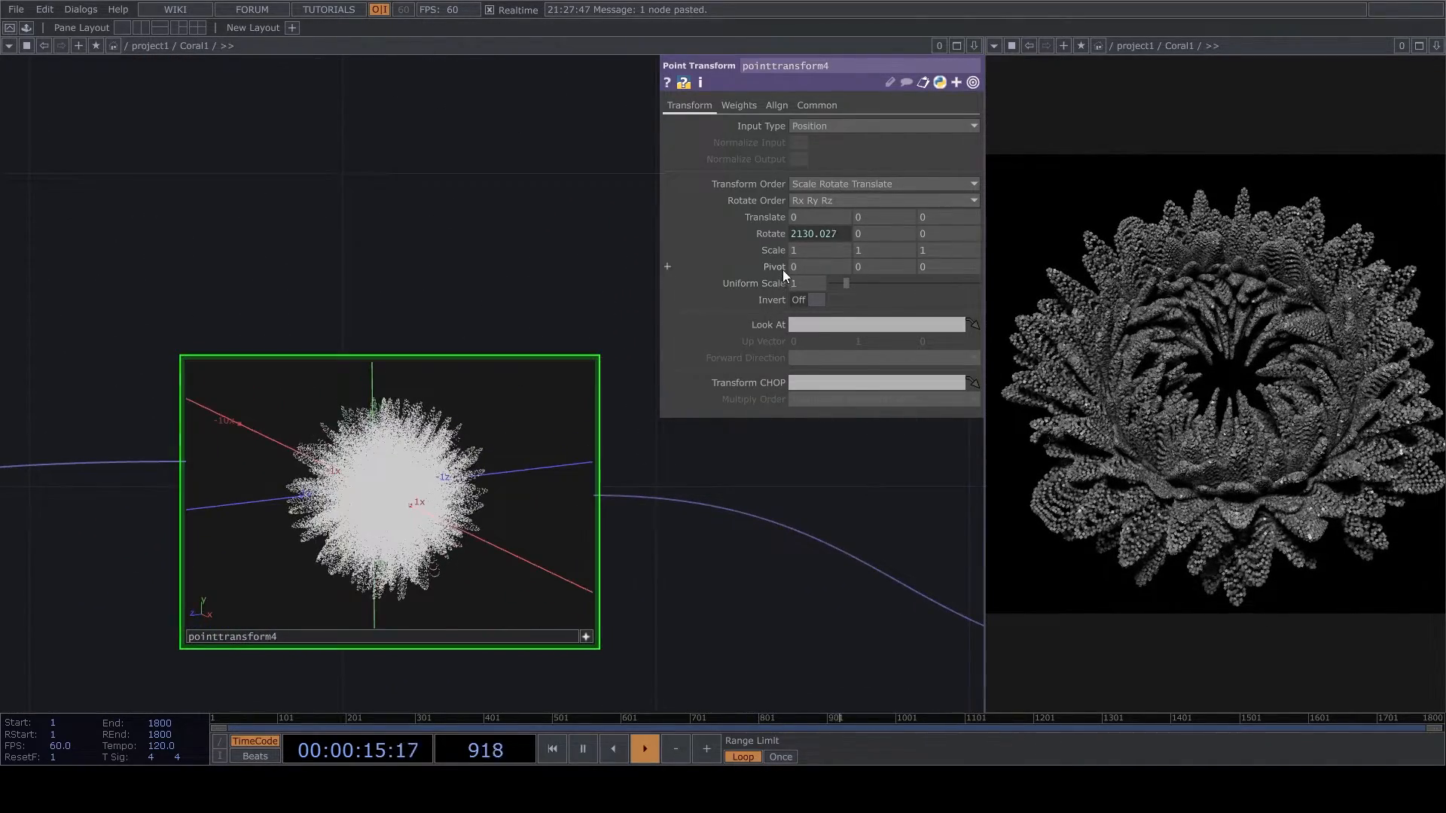
{"action": "left_click", "coordinate": [773, 235]}
{"action": "left_click", "coordinate": [876, 251]}
{"action": "key", "text": "BackSpace"}
{"action": "key", "text": "BackSpace"}
{"action": "key", "text": "BackSpace"}
{"action": "type", "text": "*10"}
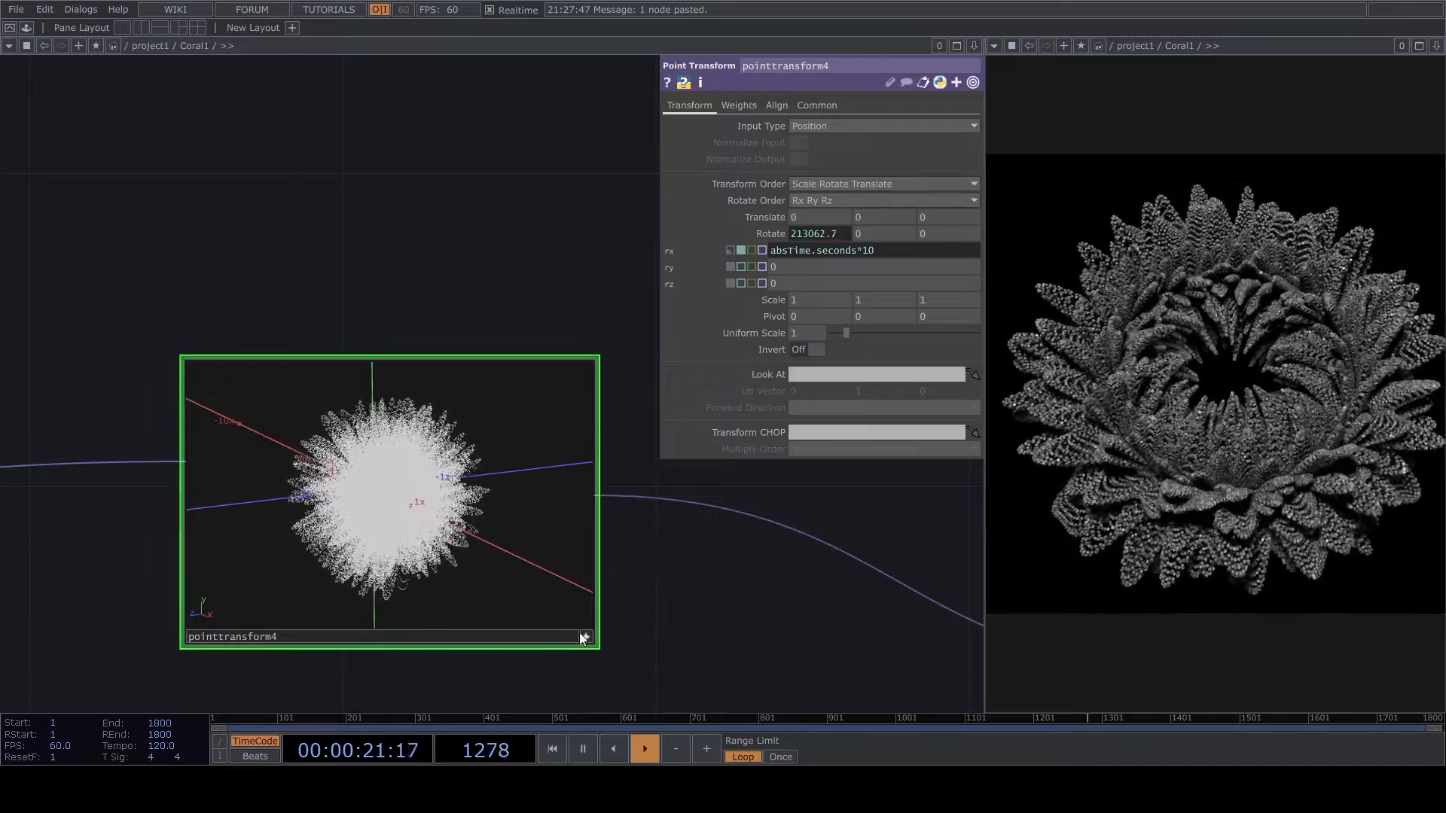
- Deactivate pointtransform4's viewer and negate its X rotation expression to reverse the spin
{"action": "left_click", "coordinate": [582, 637]}
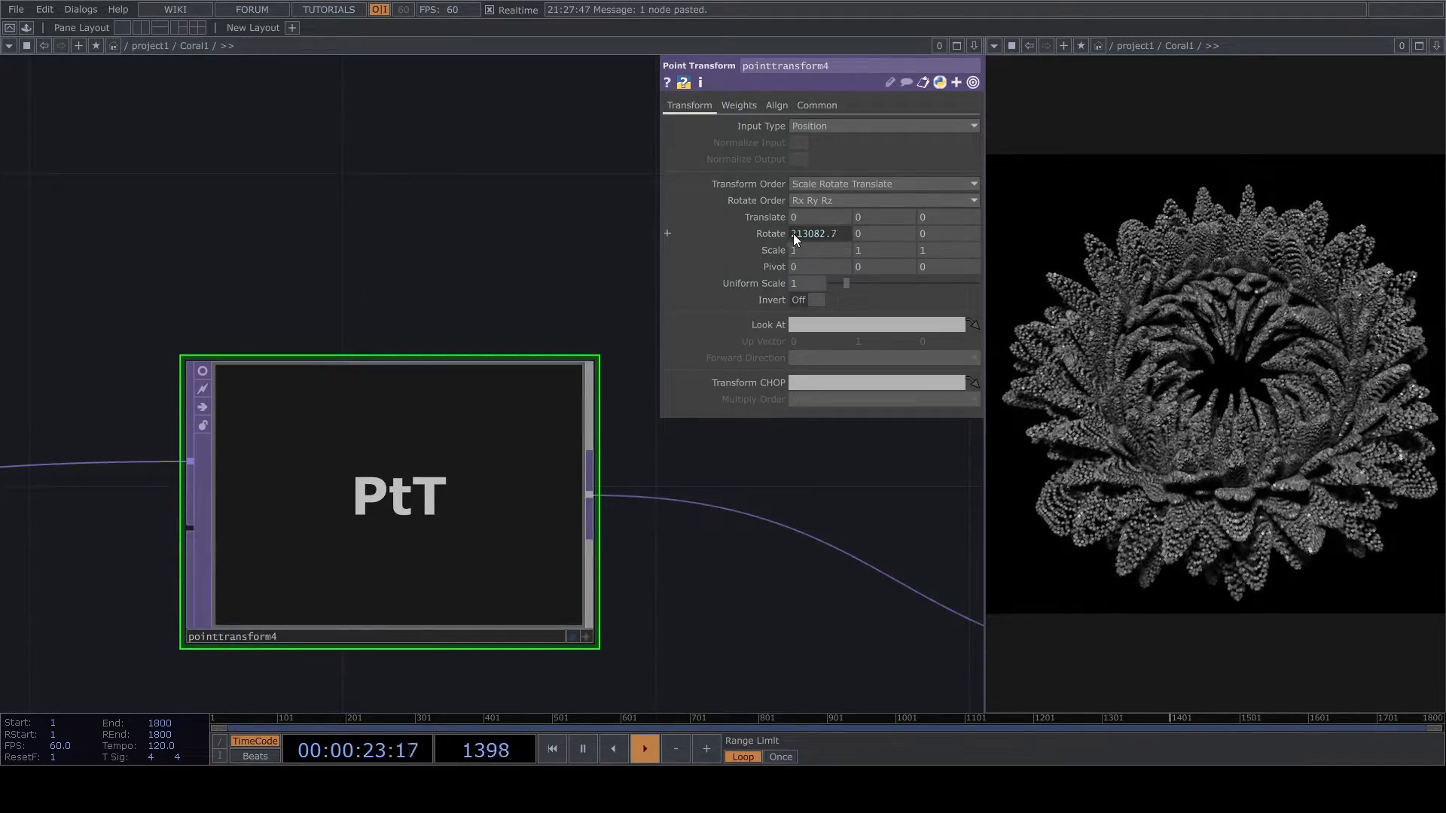
{"action": "left_click", "coordinate": [787, 234]}
{"action": "type", "text": "-"}
{"action": "left_click", "coordinate": [727, 587]}
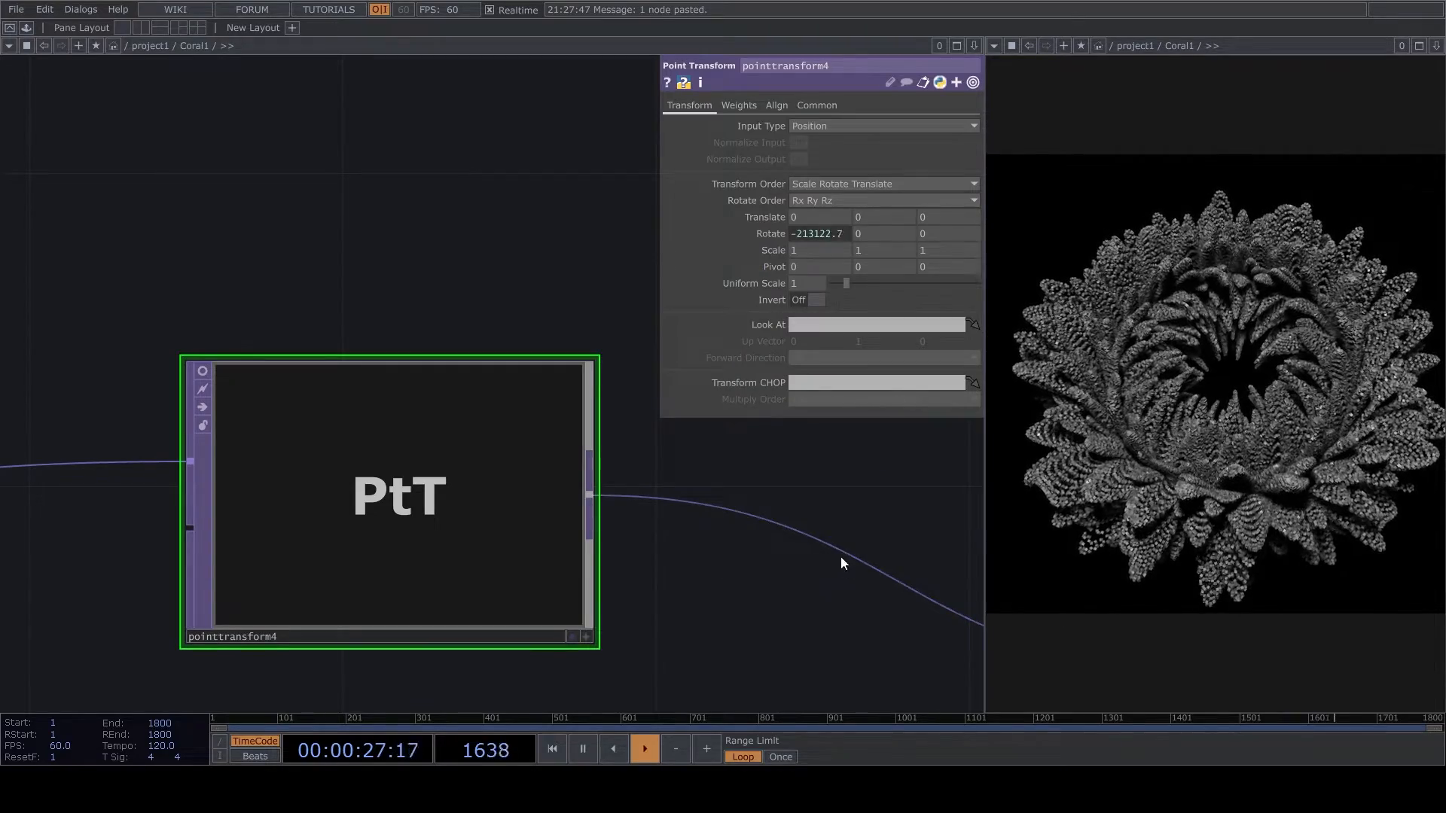
- Move cam1 interactively in its own viewer to pull back and reframe the whole flower-like form, then deactivate the viewer
{"action": "left_click_drag", "start_coordinate": [847, 562], "coordinate": [605, 580]}
{"action": "scroll", "coordinate": [587, 421], "scroll_direction": "down", "scroll_amount": 5}
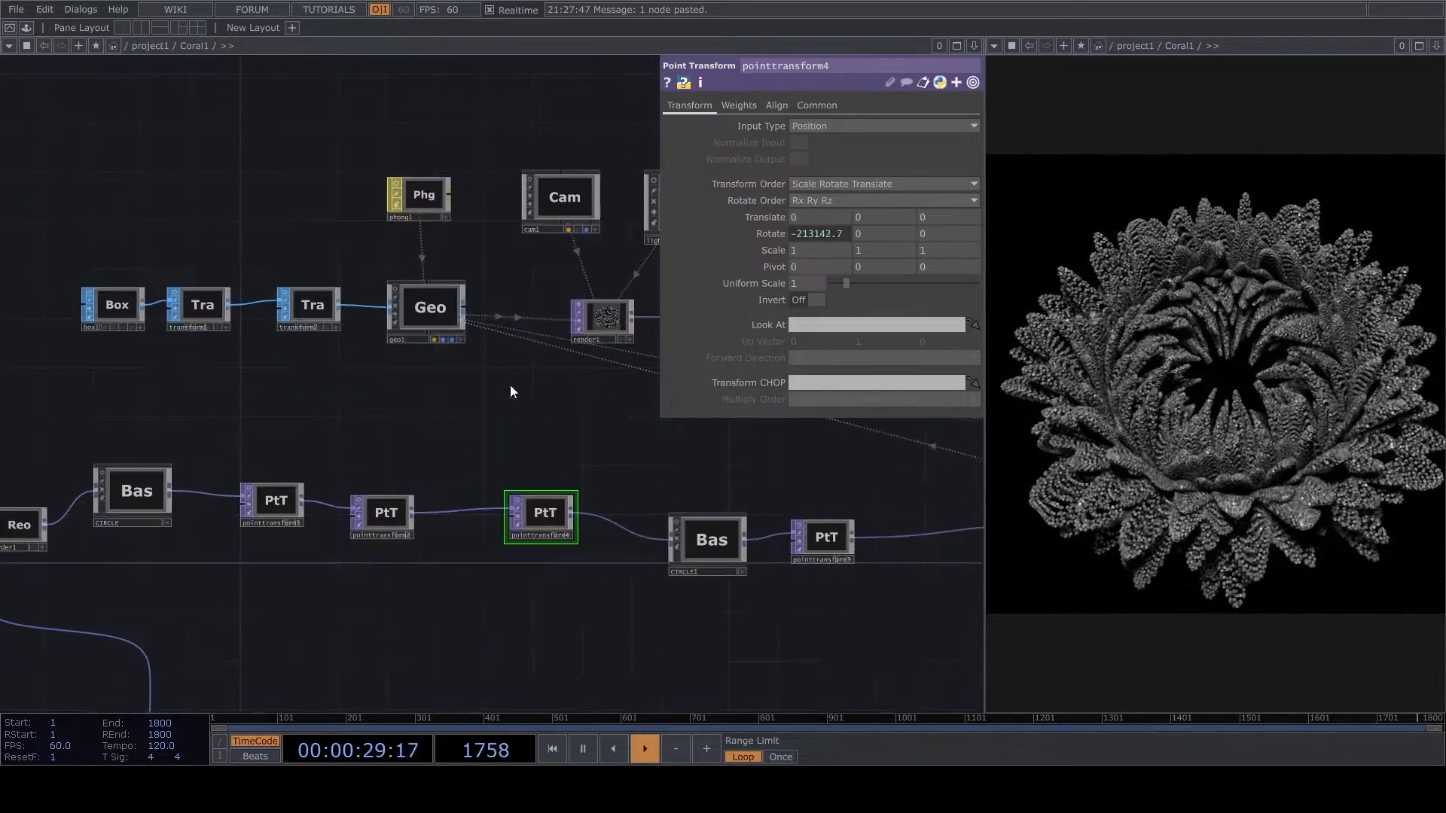
{"action": "left_click_drag", "start_coordinate": [526, 367], "coordinate": [489, 460]}
{"action": "scroll", "coordinate": [592, 315], "scroll_direction": "up", "scroll_amount": 6}
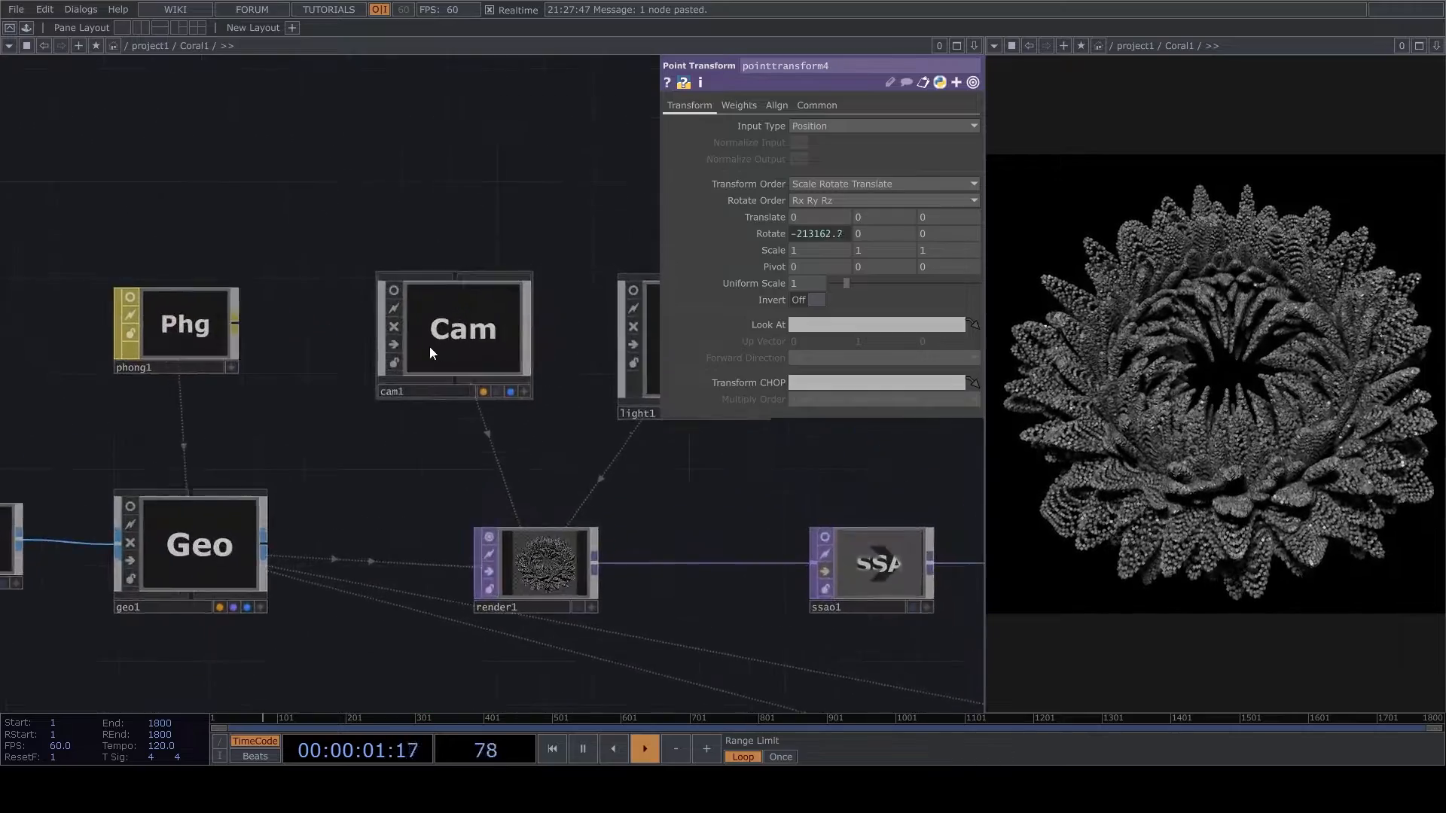
{"action": "left_click", "coordinate": [619, 443]}
{"action": "left_click_drag", "start_coordinate": [576, 383], "coordinate": [505, 370]}
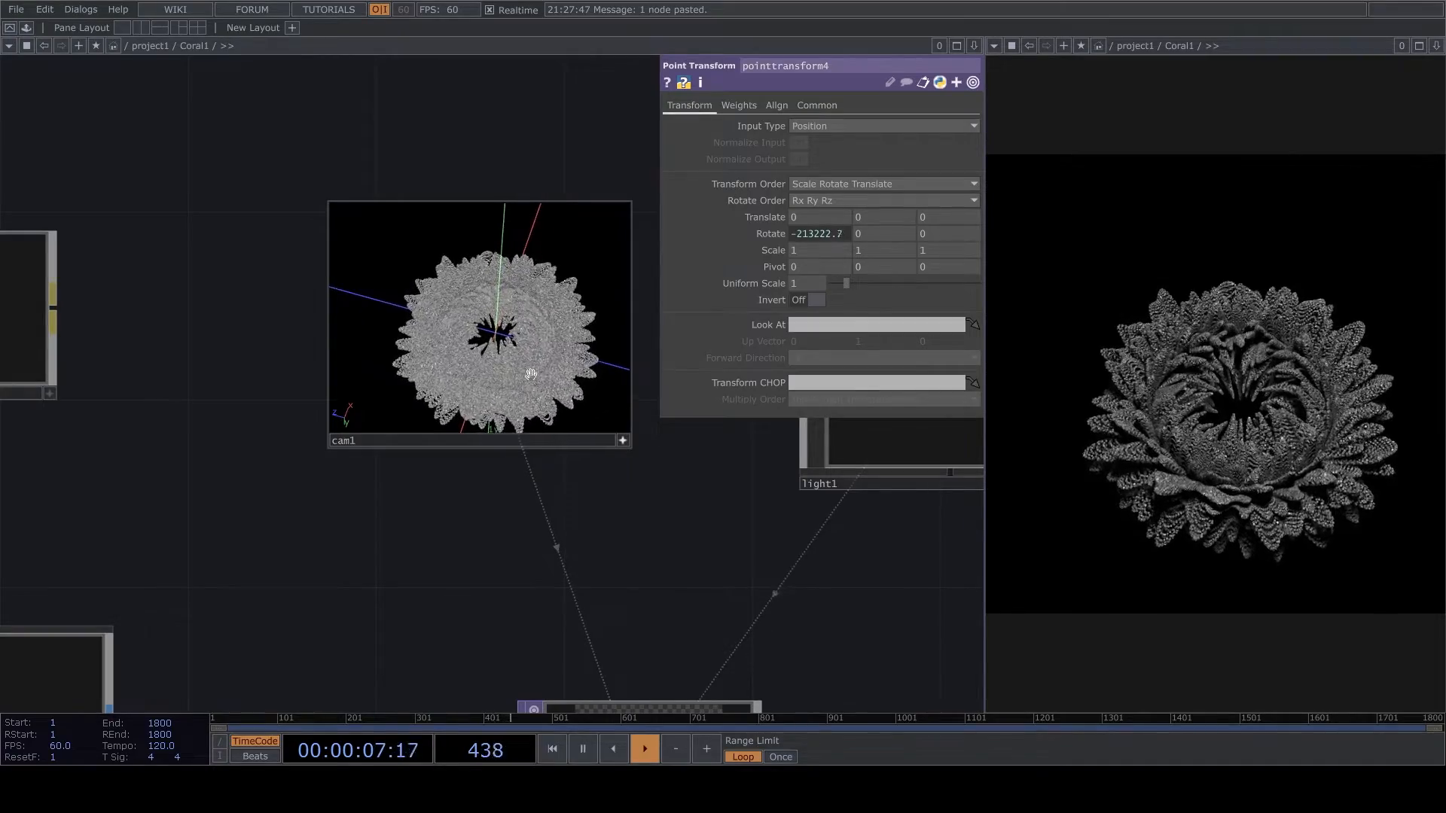
{"action": "left_click_drag", "start_coordinate": [517, 376], "coordinate": [523, 377]}
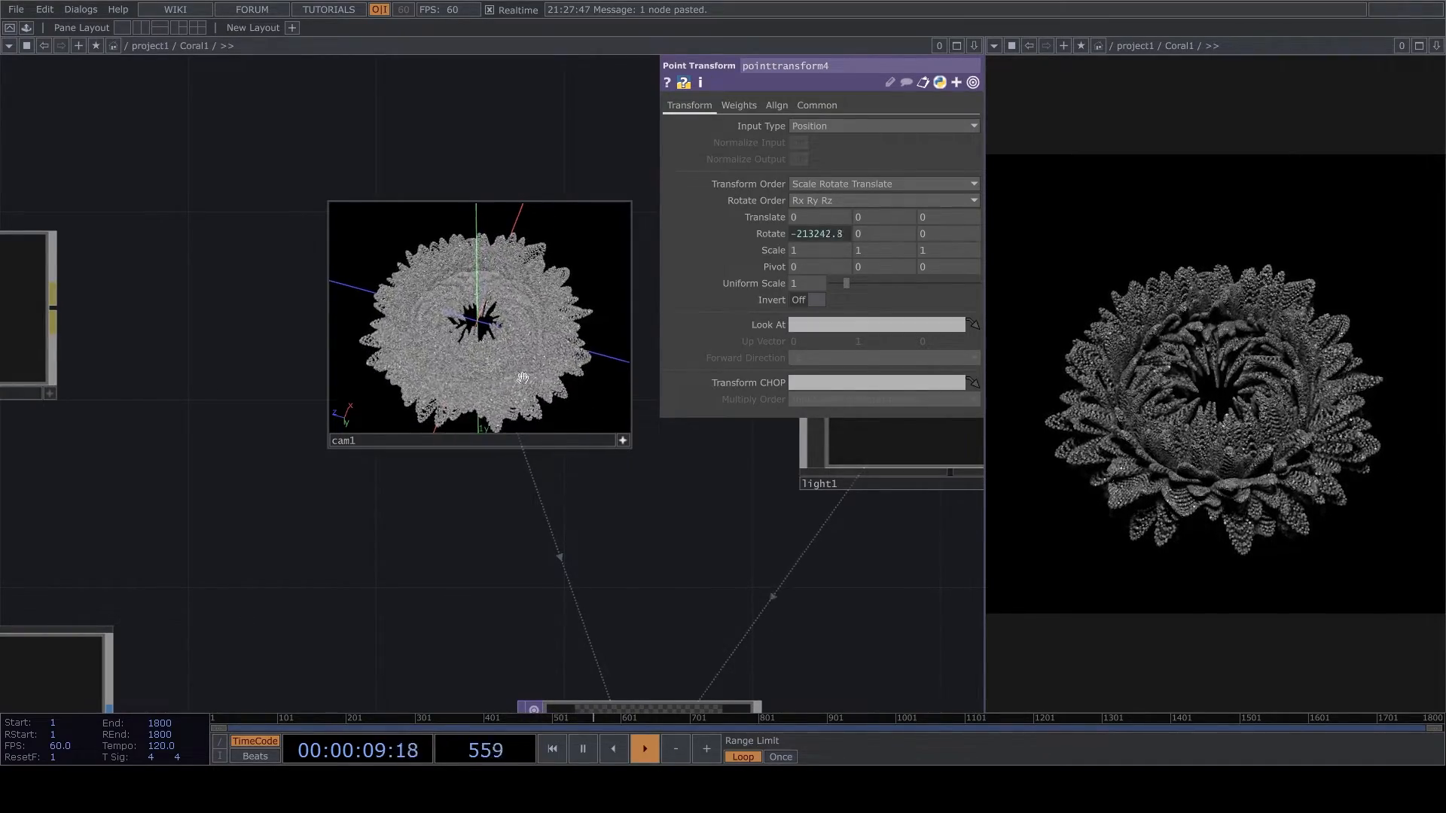
{"action": "left_click", "coordinate": [622, 442]}
- Orbit light1 interactively in its own viewer so the flower-like form is lit from a different angle
{"action": "left_click_drag", "start_coordinate": [589, 525], "coordinate": [247, 554]}
{"action": "scroll", "coordinate": [644, 511], "scroll_direction": "up", "scroll_amount": 5}
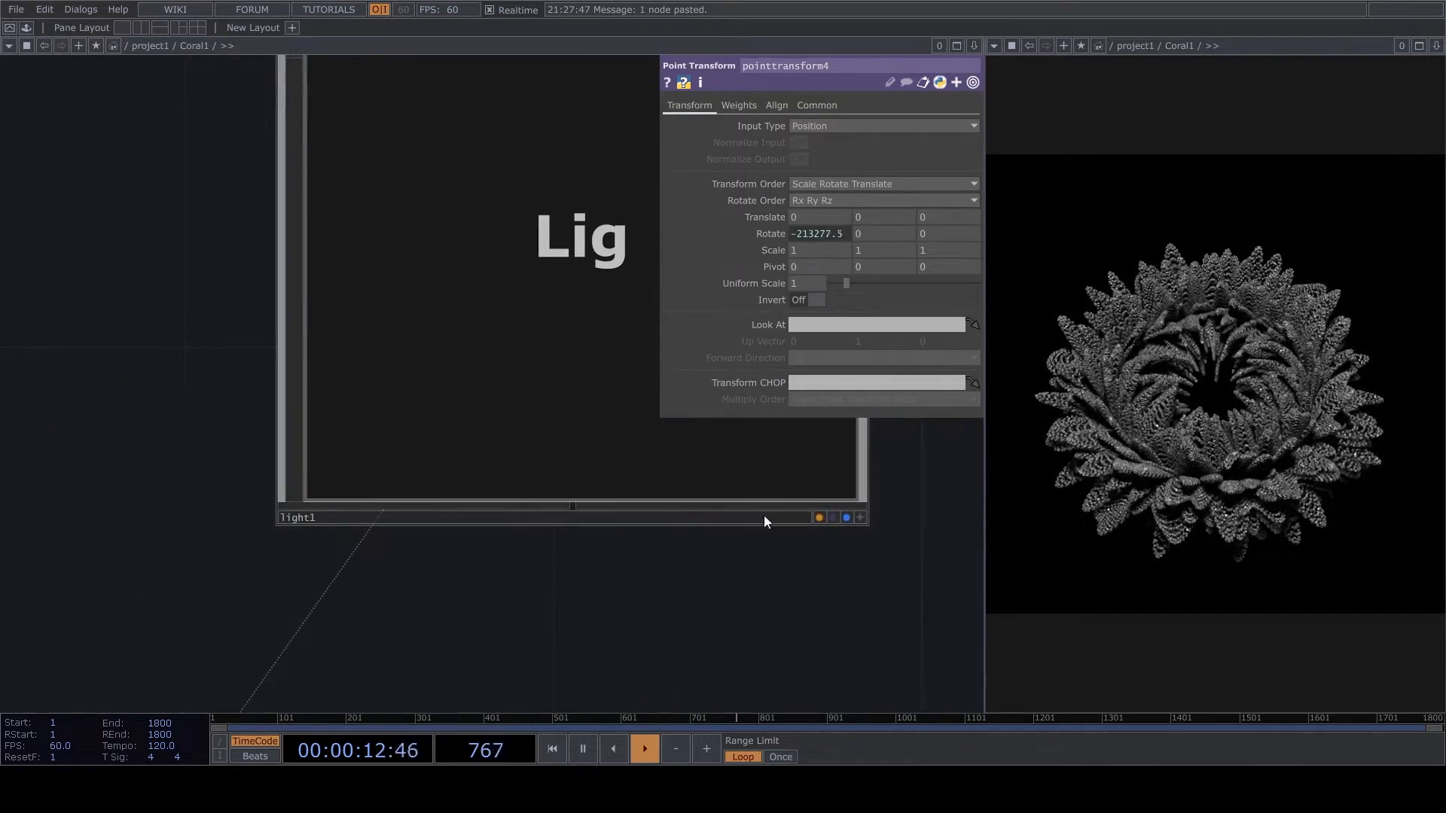
{"action": "left_click", "coordinate": [862, 518]}
{"action": "left_click_drag", "start_coordinate": [541, 466], "coordinate": [537, 413]}
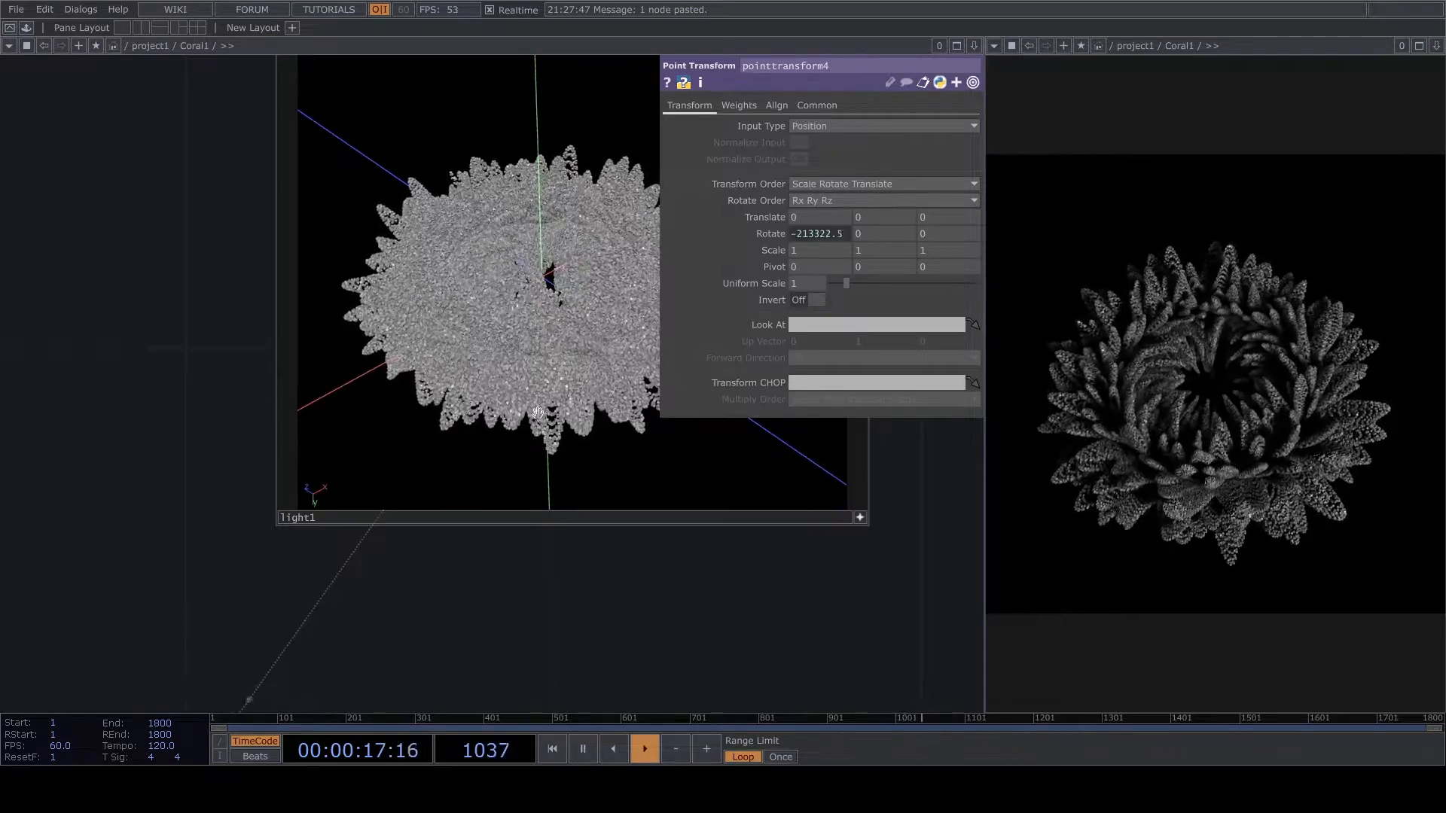
{"action": "left_click", "coordinate": [862, 519]}
{"action": "scroll", "coordinate": [865, 518], "scroll_direction": "down", "scroll_amount": 10}
{"action": "left_click_drag", "start_coordinate": [506, 590], "coordinate": [510, 297]}
{"action": "scroll", "coordinate": [510, 297], "scroll_direction": "down", "scroll_amount": 8}
{"action": "key", "text": "ctrl+z"}
- Set noise3's amplitude to 0.11 and leave its period at 1.85 by undoing the trial change
{"action": "scroll", "coordinate": [503, 419], "scroll_direction": "up", "scroll_amount": 8}
{"action": "left_click_drag", "start_coordinate": [549, 468], "coordinate": [608, 442]}
{"action": "scroll", "coordinate": [151, 565], "scroll_direction": "up", "scroll_amount": 6}
{"action": "left_click_drag", "start_coordinate": [211, 580], "coordinate": [735, 494]}
{"action": "scroll", "coordinate": [359, 558], "scroll_direction": "down", "scroll_amount": 2}
{"action": "scroll", "coordinate": [645, 470], "scroll_direction": "up", "scroll_amount": 4}
{"action": "left_click", "coordinate": [663, 466]}
{"action": "left_click", "coordinate": [663, 466]}
{"action": "scroll", "coordinate": [649, 539], "scroll_direction": "down", "scroll_amount": 4}
{"action": "left_click_drag", "start_coordinate": [649, 540], "coordinate": [371, 574]}
{"action": "scroll", "coordinate": [605, 486], "scroll_direction": "down", "scroll_amount": 4}
{"action": "left_click_drag", "start_coordinate": [606, 486], "coordinate": [163, 594]}
{"action": "scroll", "coordinate": [684, 449], "scroll_direction": "up", "scroll_amount": 6}
{"action": "left_click_drag", "start_coordinate": [664, 482], "coordinate": [468, 490]}
{"action": "scroll", "coordinate": [839, 512], "scroll_direction": "up", "scroll_amount": 3}
{"action": "left_click", "coordinate": [855, 522]}
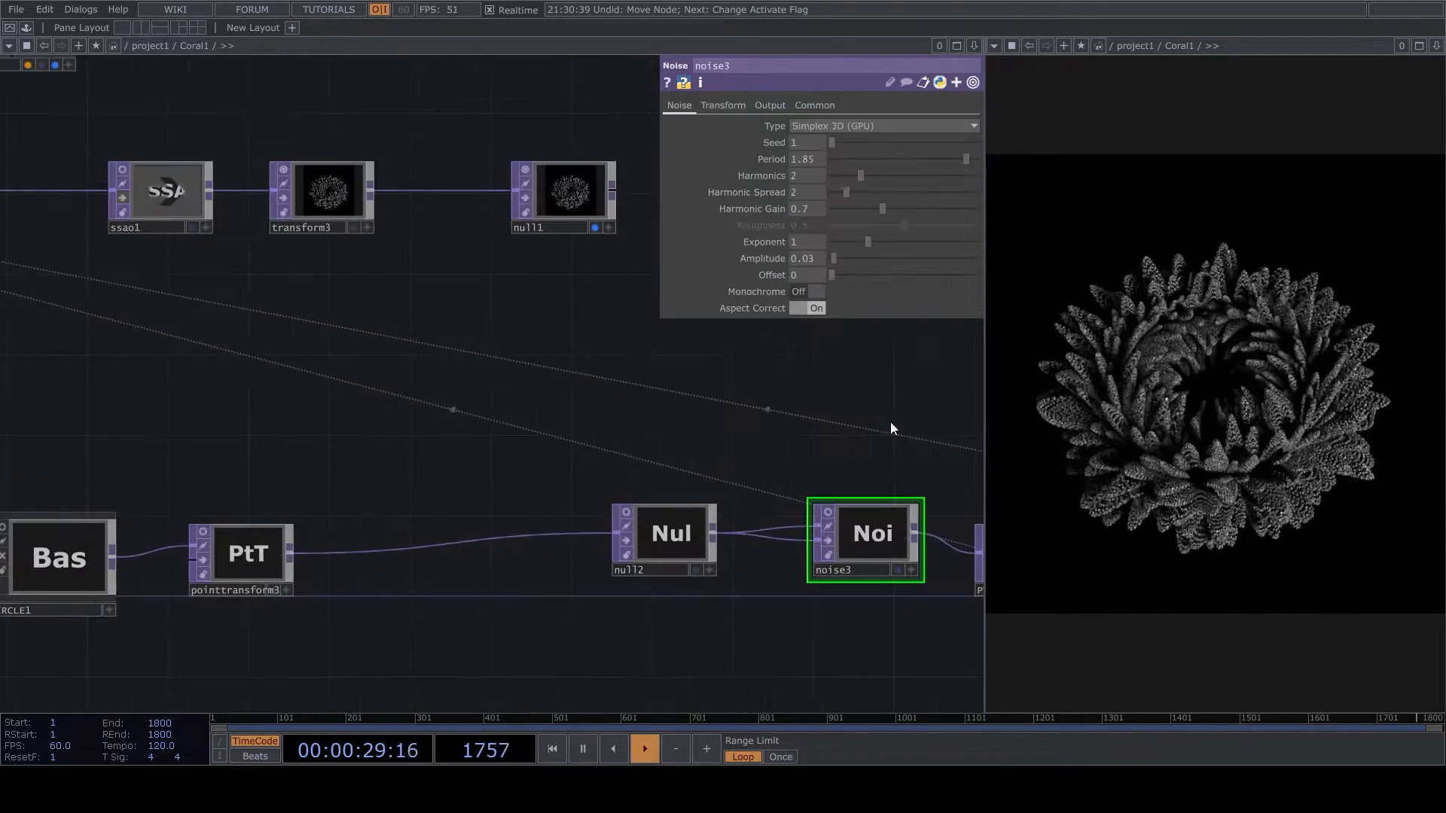
{"action": "left_click_drag", "start_coordinate": [838, 260], "coordinate": [844, 262]}
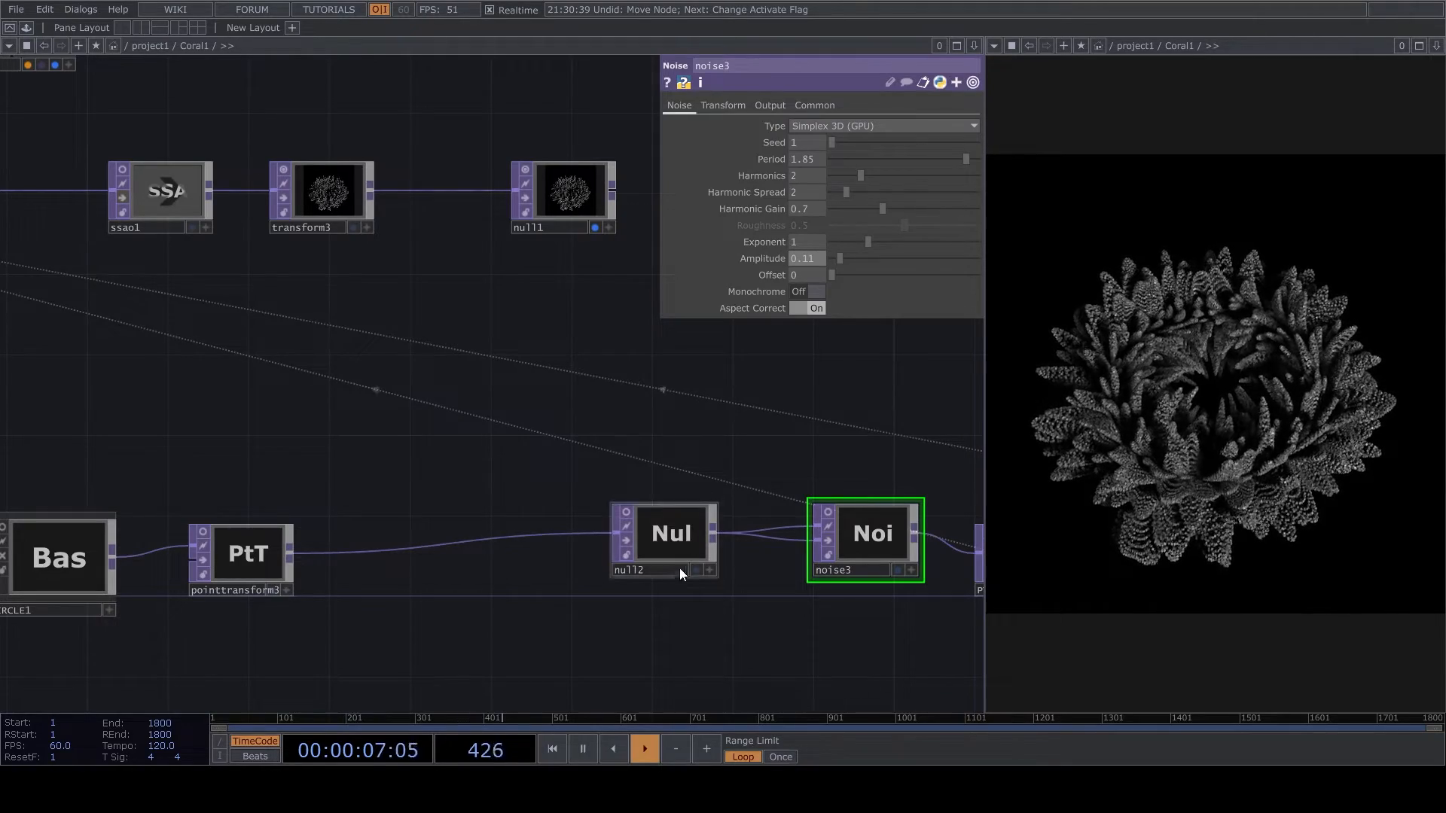
{"action": "left_click_drag", "start_coordinate": [926, 160], "coordinate": [917, 159]}
{"action": "key", "text": "ctrl+z"}
- Move CIRCLE1 farther from pointtransform4 and insert a Noise TOP on the connection between them
{"action": "scroll", "coordinate": [394, 616], "scroll_direction": "up", "scroll_amount": 3}
{"action": "scroll", "coordinate": [430, 531], "scroll_direction": "down", "scroll_amount": 5}
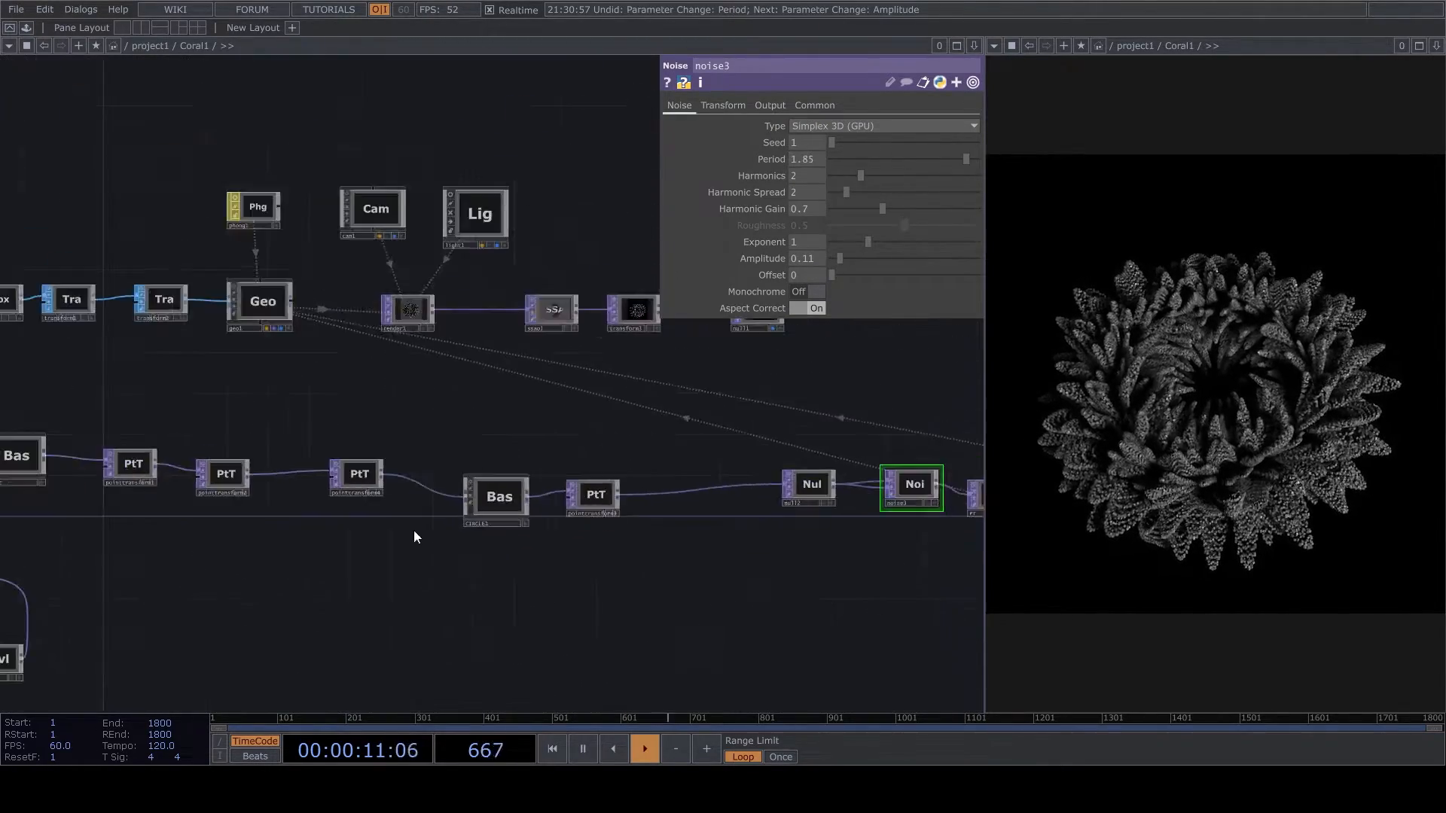
{"action": "scroll", "coordinate": [429, 531], "scroll_direction": "up", "scroll_amount": 4}
{"action": "right_click_drag", "start_coordinate": [464, 562], "coordinate": [789, 396]}
{"action": "left_click_drag", "start_coordinate": [518, 492], "coordinate": [779, 473]}
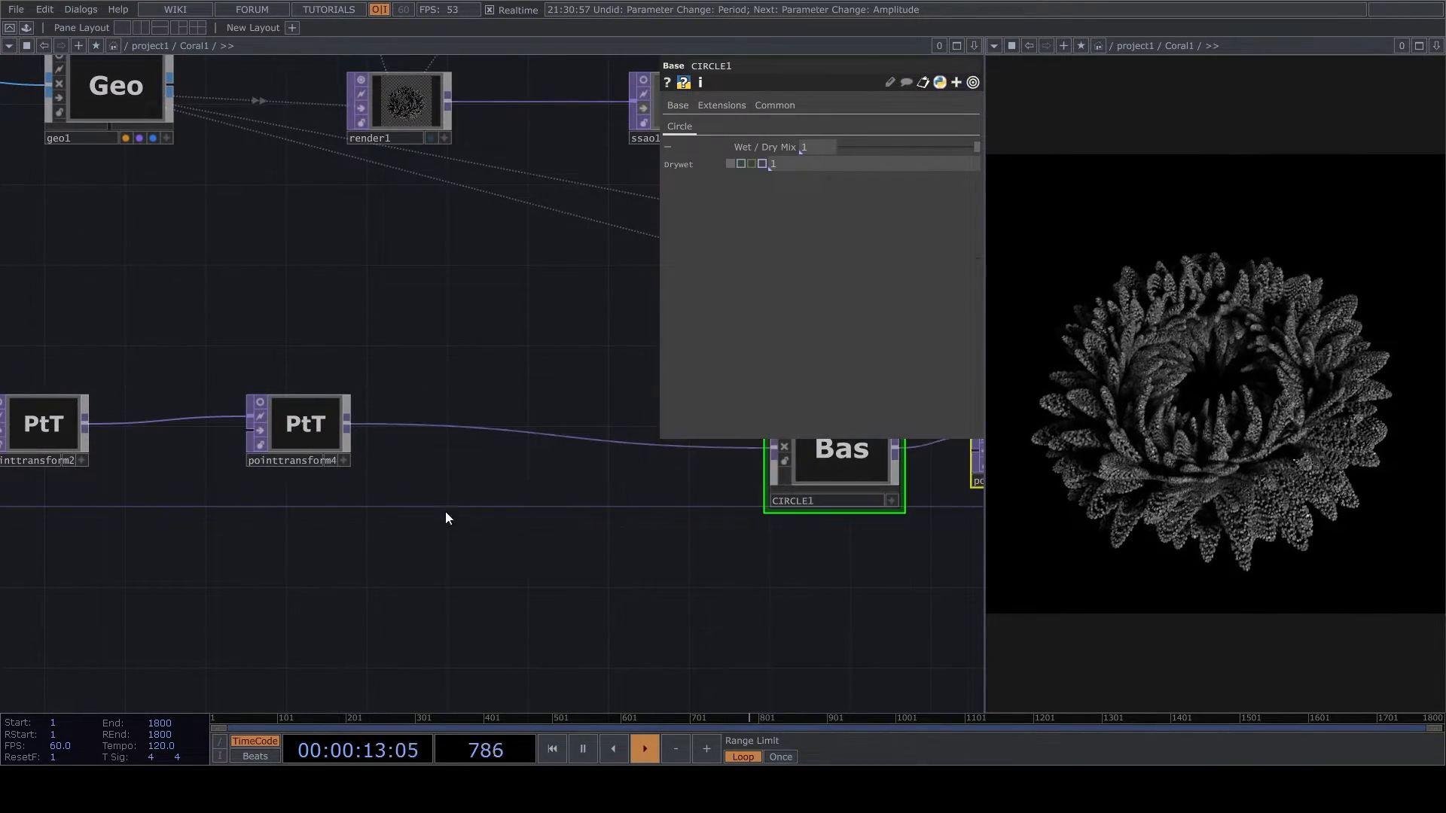
{"action": "left_click_drag", "start_coordinate": [427, 508], "coordinate": [680, 546]}
{"action": "right_click", "coordinate": [743, 461]}
{"action": "left_click", "coordinate": [752, 450]}
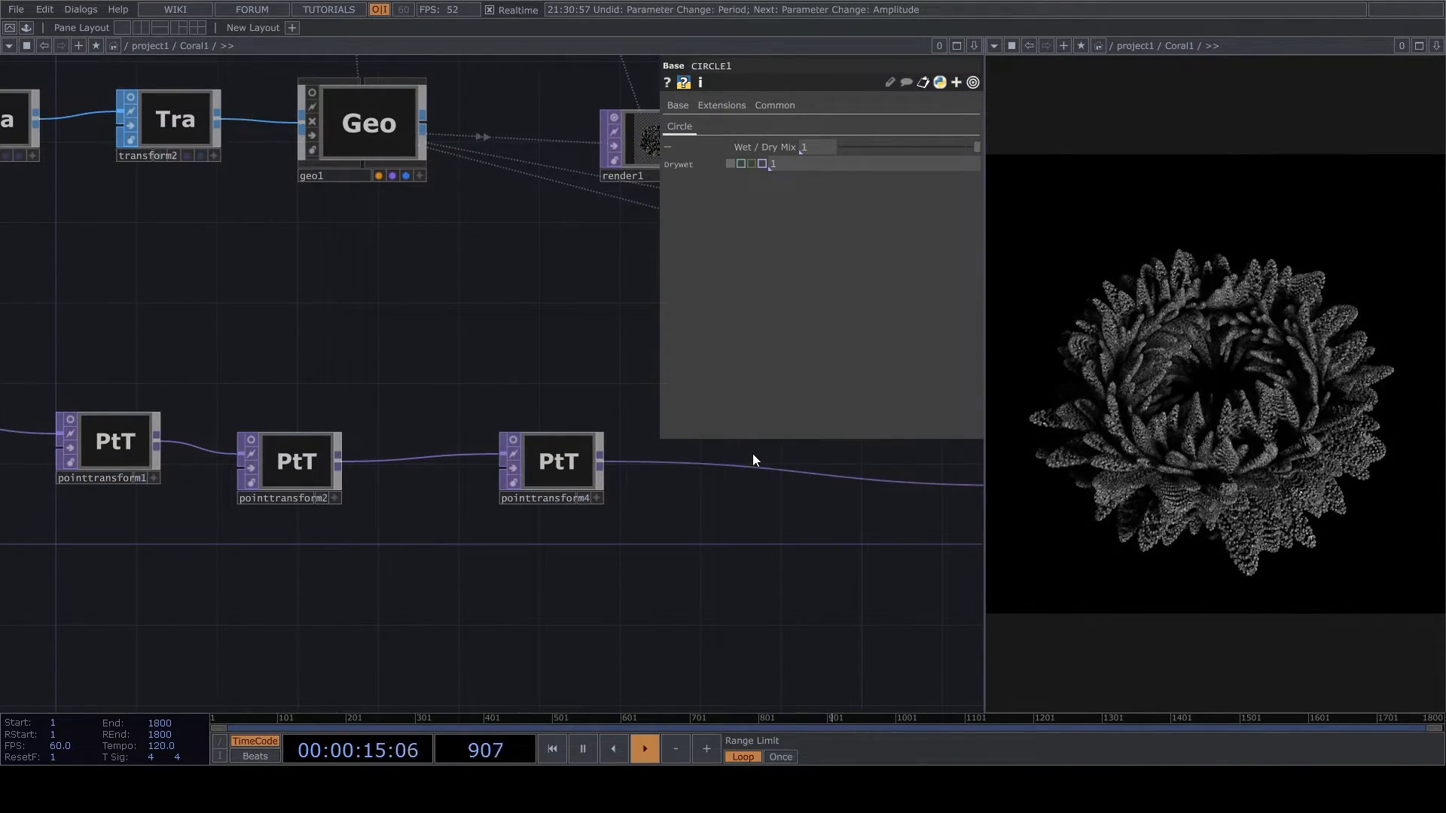
{"action": "left_click", "coordinate": [697, 330]}
{"action": "scroll", "coordinate": [814, 483], "scroll_direction": "up", "scroll_amount": 3}
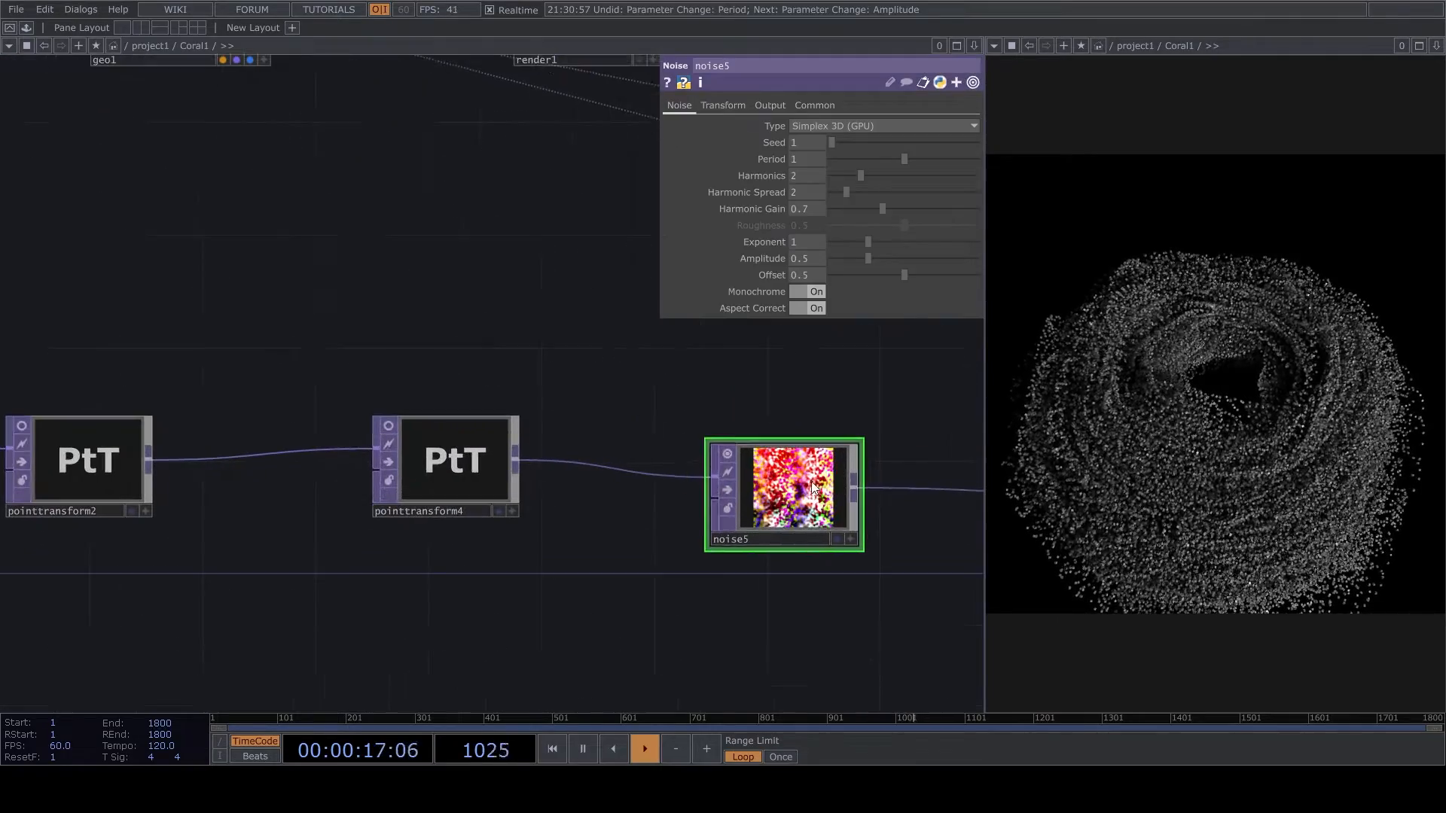
- Set noise5's offset to 0 and its noise scale to 0.1, and switch off its node viewer
{"action": "left_click_drag", "start_coordinate": [896, 272], "coordinate": [789, 277]}
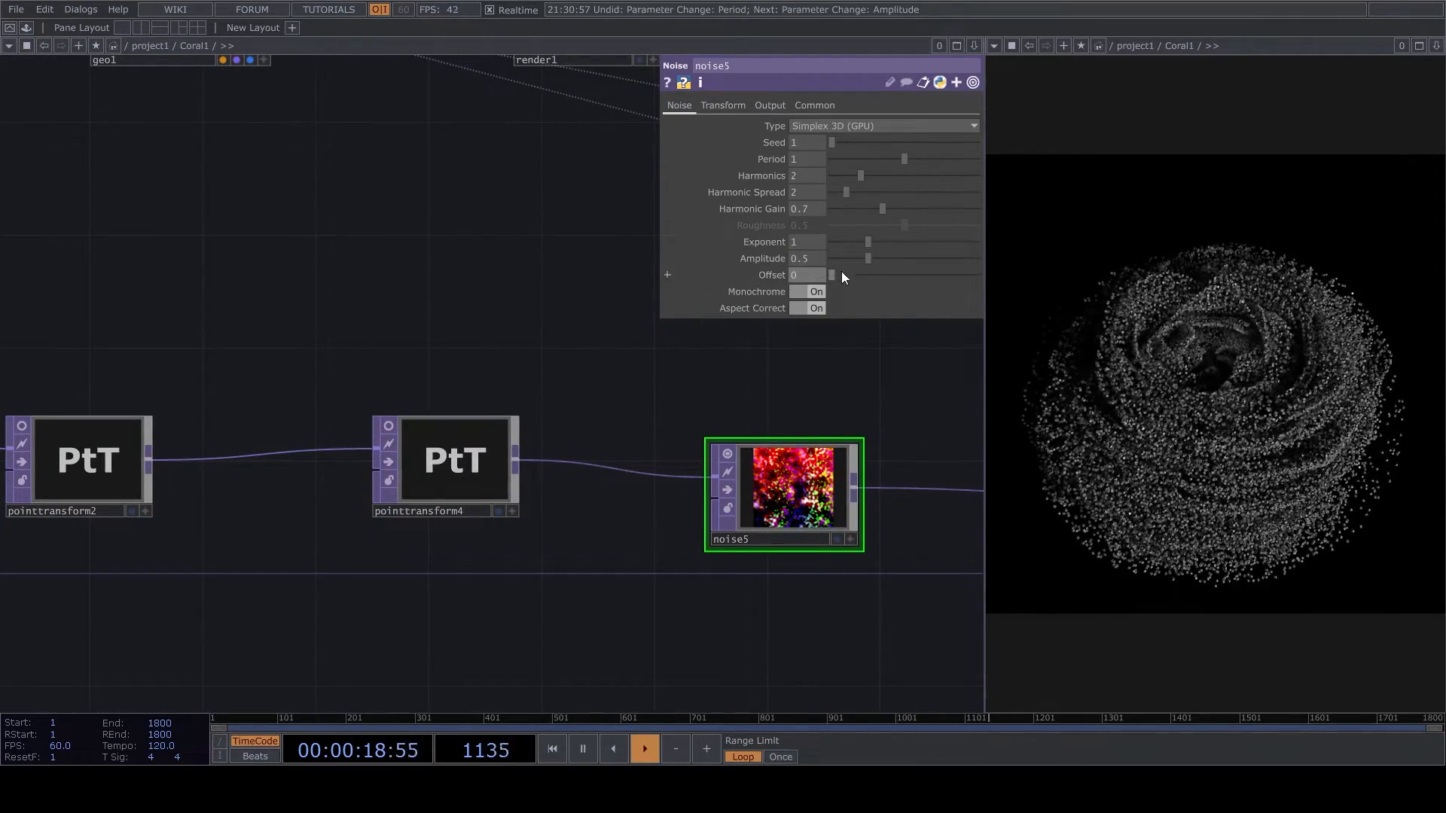
{"action": "left_click", "coordinate": [770, 105]}
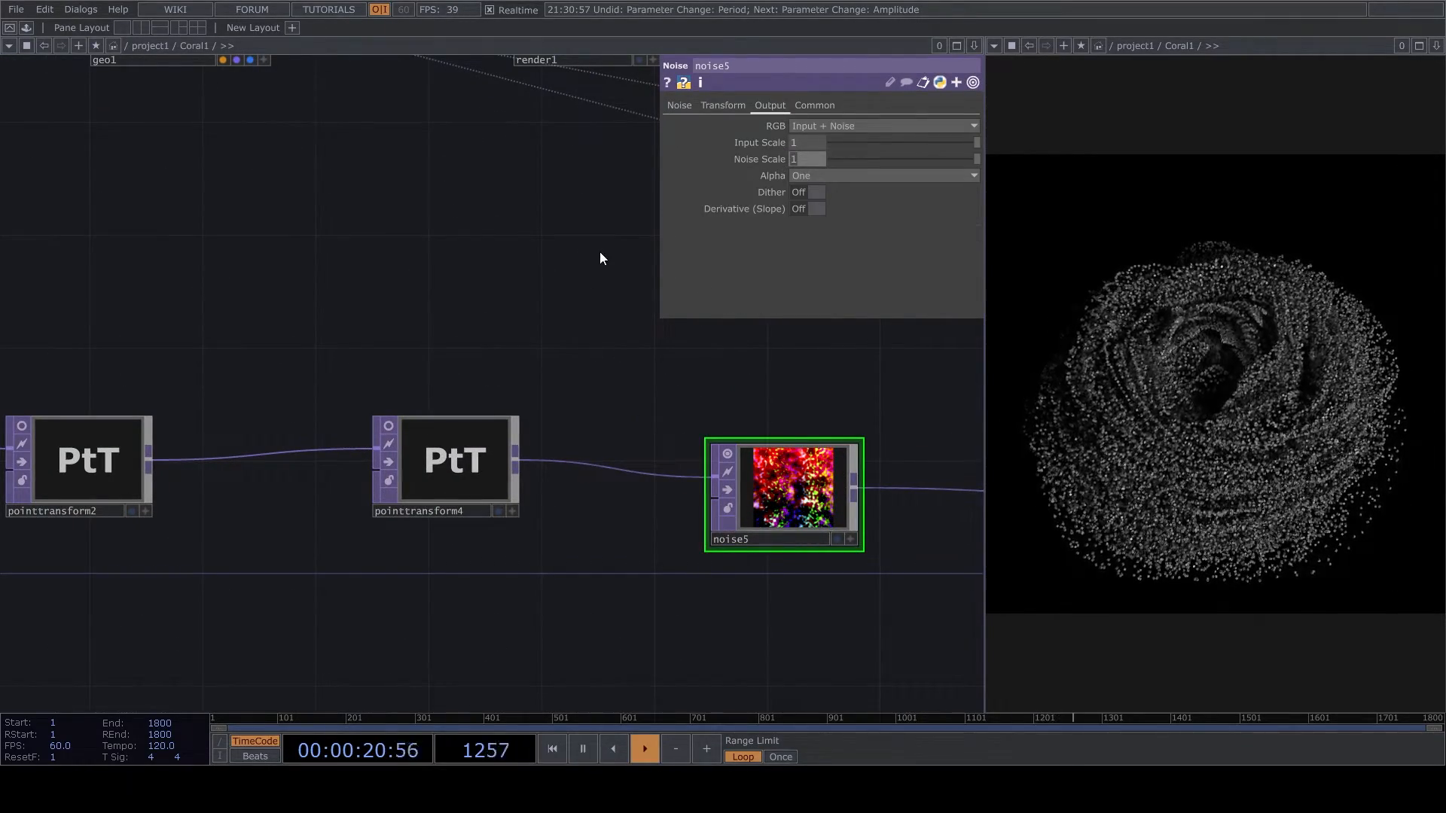
{"action": "type", "text": "0.1"}
{"action": "key", "text": "Return"}
{"action": "scroll", "coordinate": [765, 452], "scroll_direction": "up", "scroll_amount": 2}
{"action": "scroll", "coordinate": [770, 459], "scroll_direction": "up", "scroll_amount": 1}
{"action": "left_click", "coordinate": [712, 450]}
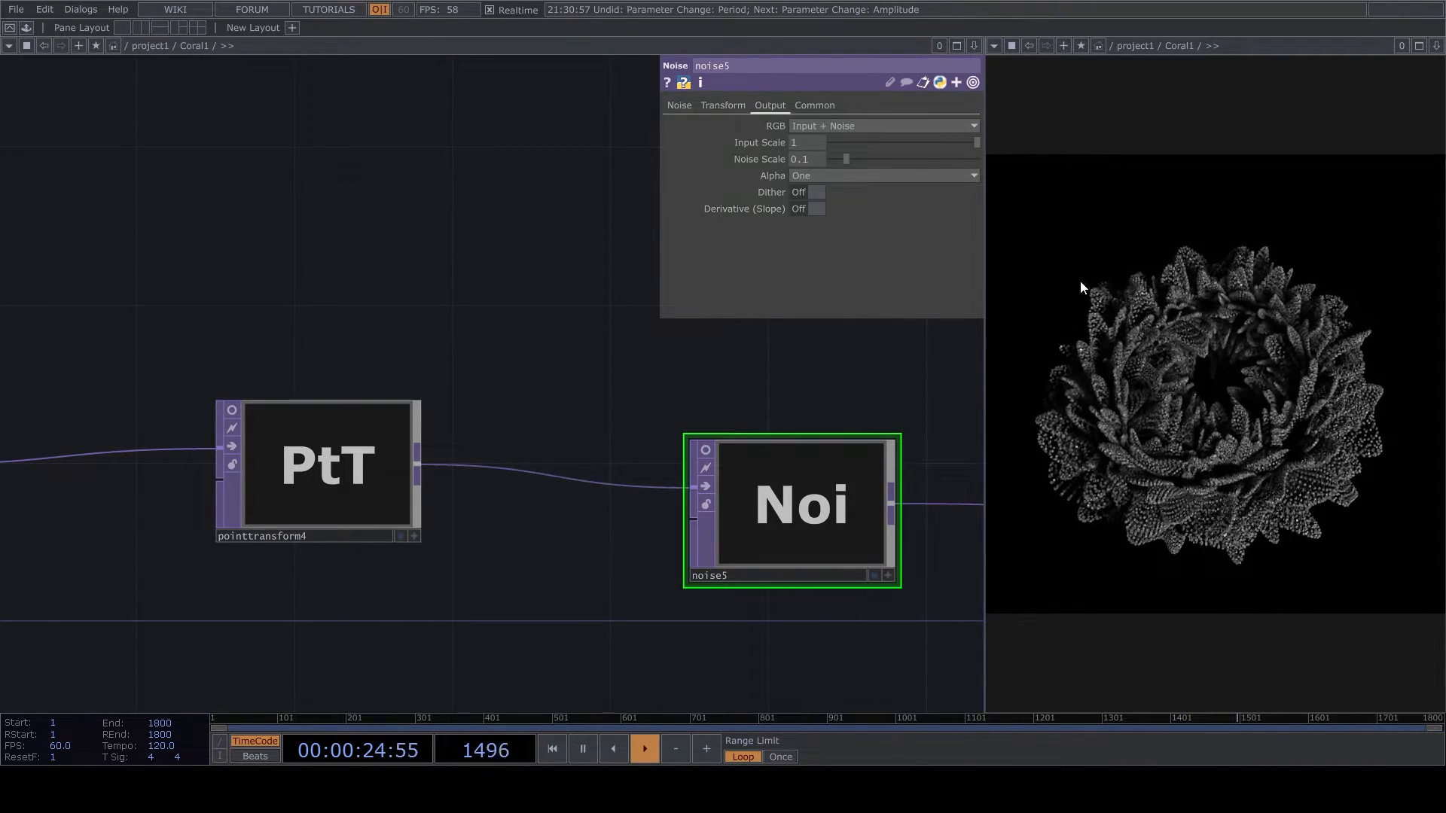
- Reduce noise5's period to 0.05 and its amplitude to 0.05
{"action": "left_click", "coordinate": [680, 105]}
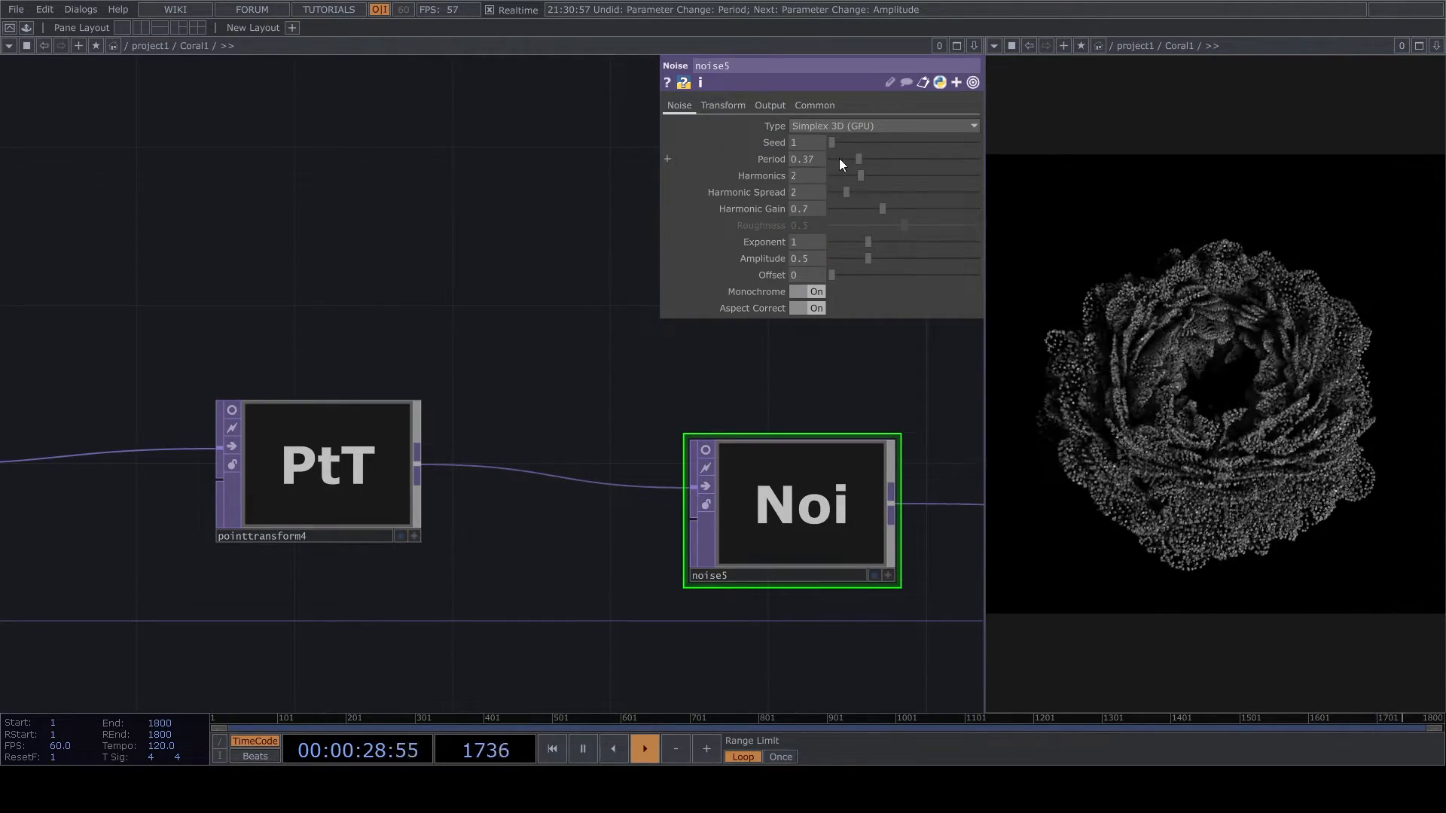
{"action": "left_click_drag", "start_coordinate": [872, 260], "coordinate": [845, 261]}
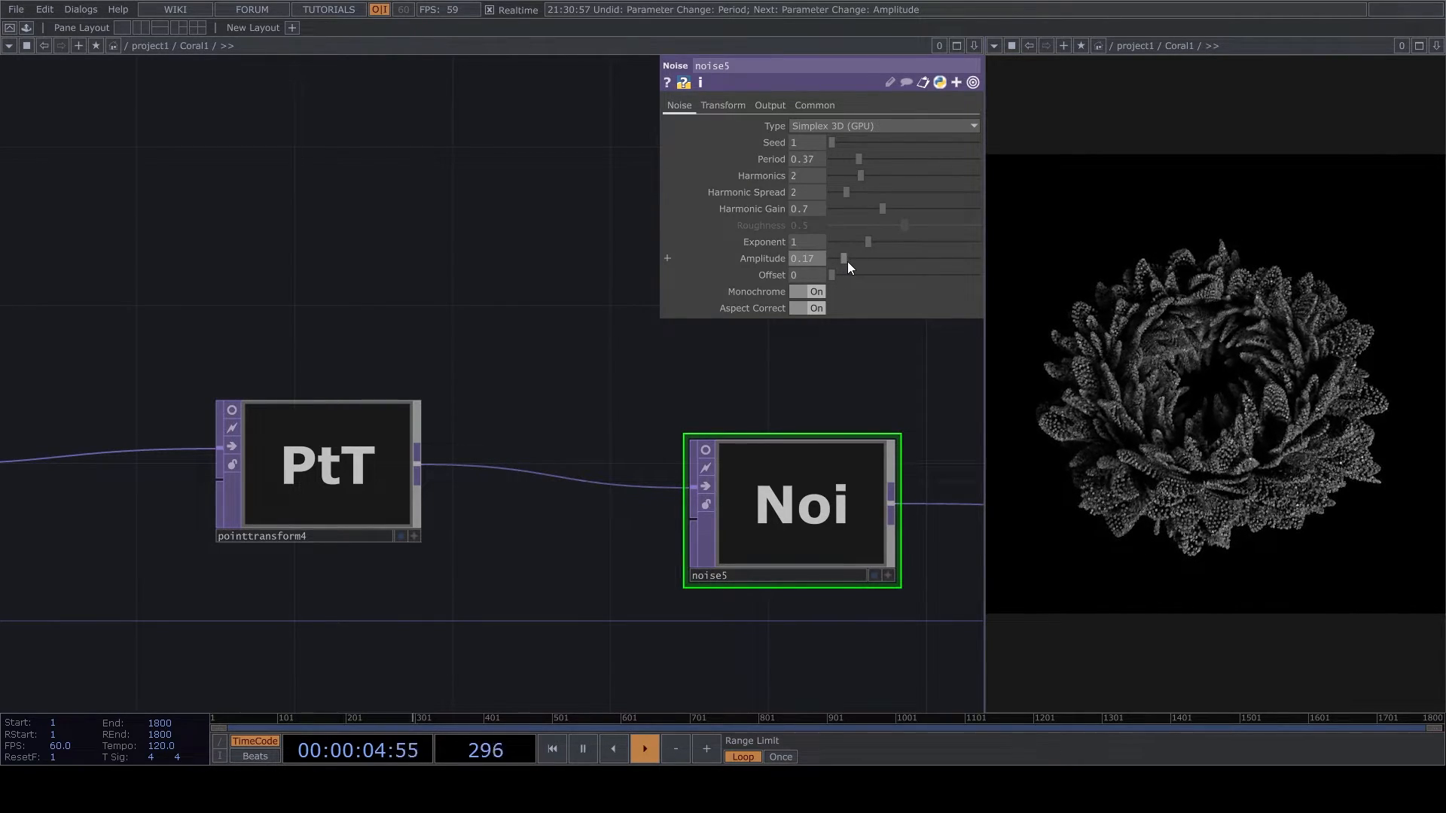
{"action": "left_click_drag", "start_coordinate": [815, 257], "coordinate": [805, 258]}
{"action": "key", "text": "BackSpace"}
{"action": "key", "text": "Return"}
{"action": "left_click_drag", "start_coordinate": [862, 160], "coordinate": [838, 169]}
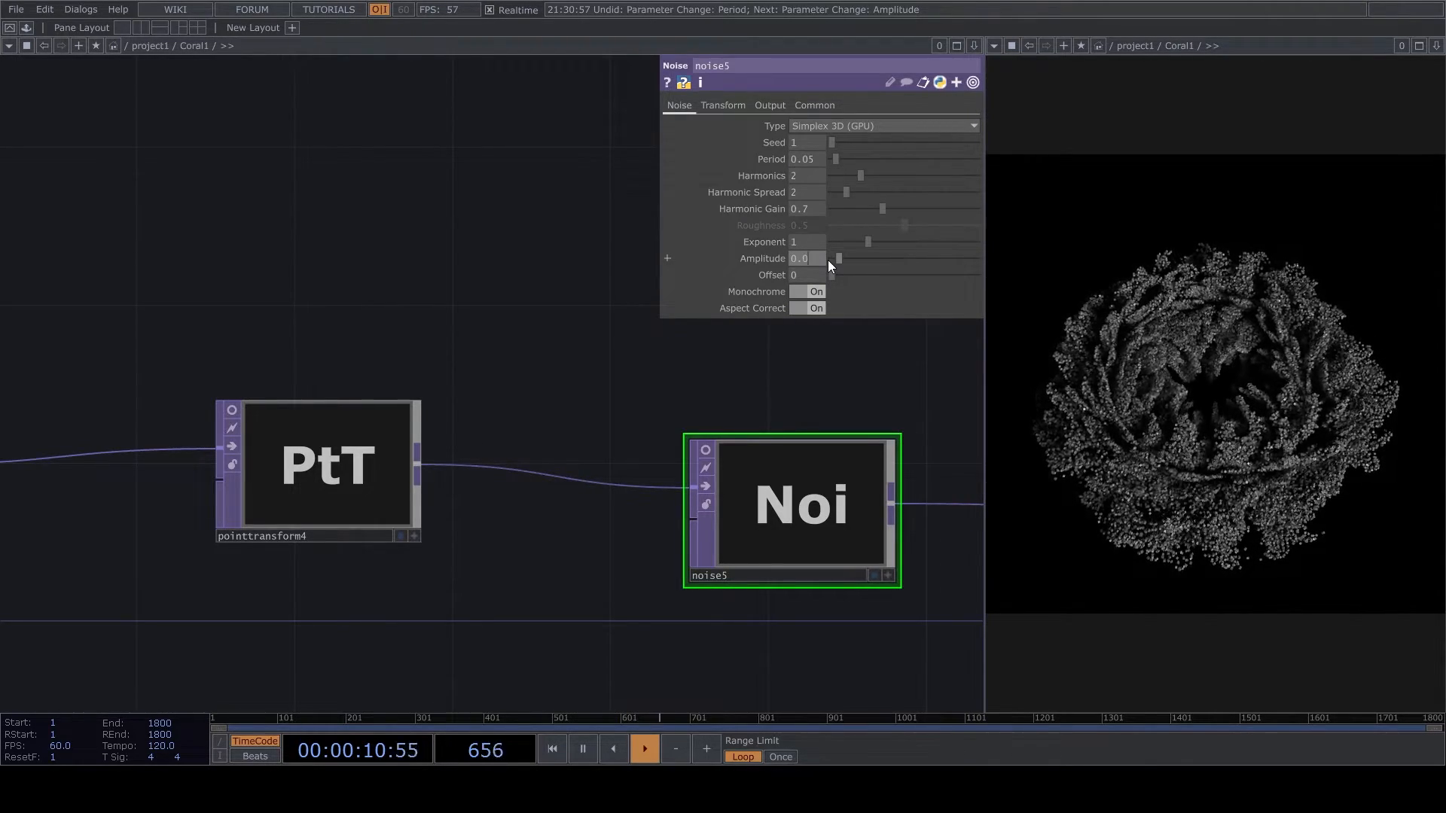
- Reposition light1 through its viewer, tilting it toward the flower's centre opening and moving it closer to the form
{"action": "scroll", "coordinate": [548, 391], "scroll_direction": "down", "scroll_amount": 10}
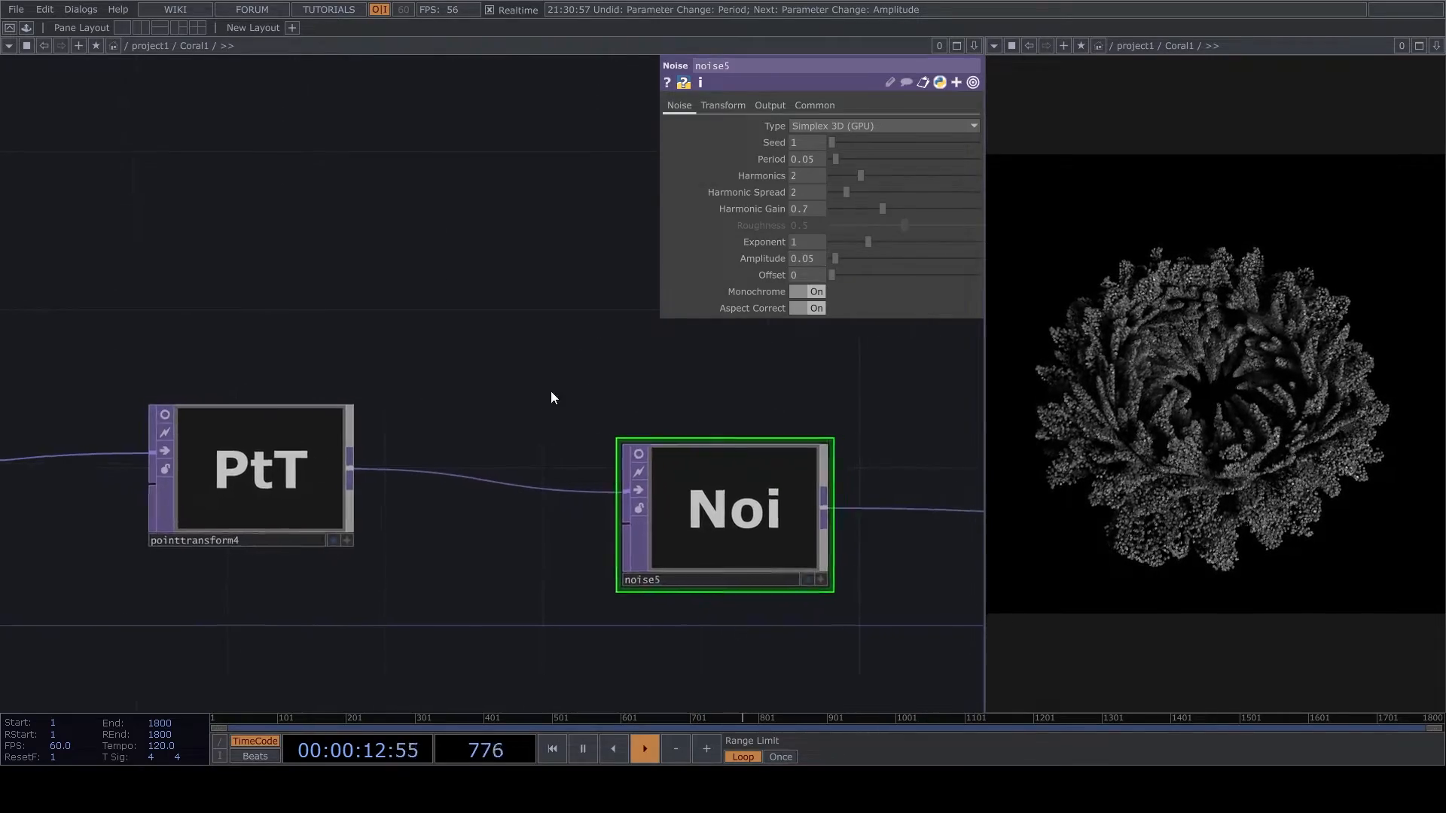
{"action": "scroll", "coordinate": [573, 339], "scroll_direction": "up", "scroll_amount": 10}
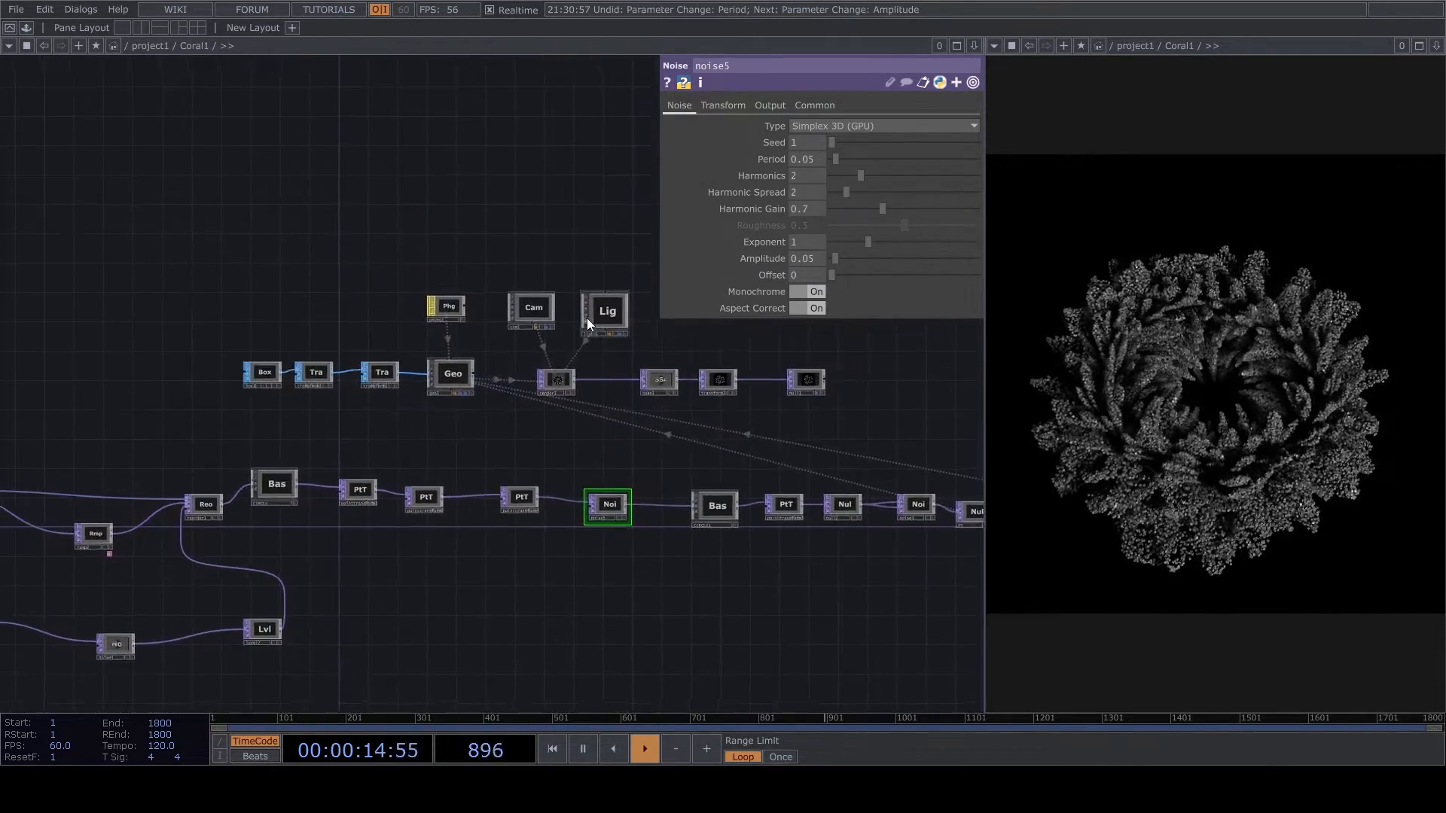
{"action": "scroll", "coordinate": [681, 354], "scroll_direction": "up", "scroll_amount": 3}
{"action": "left_click", "coordinate": [724, 553]}
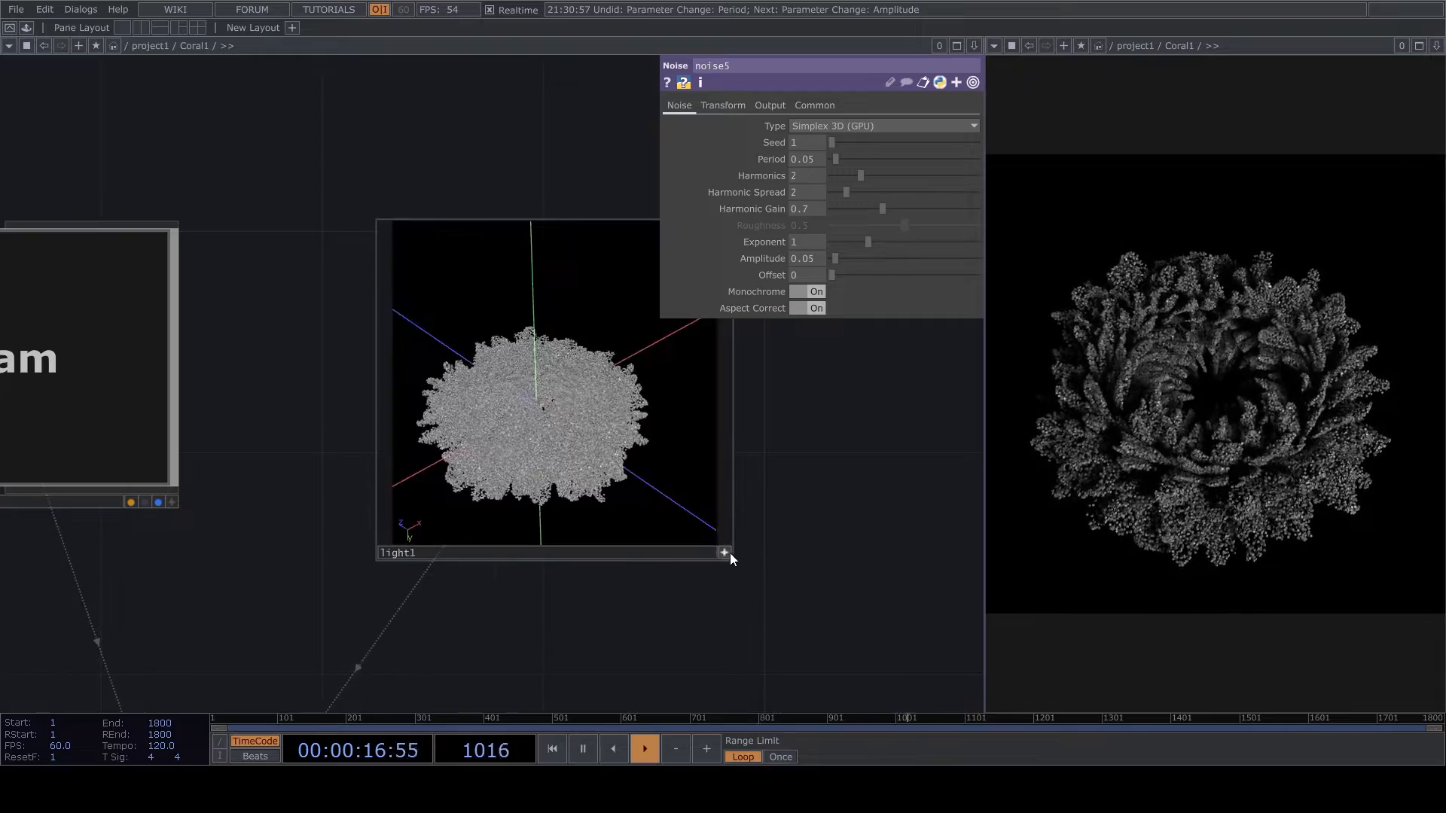
{"action": "left_click_drag", "start_coordinate": [596, 467], "coordinate": [595, 496]}
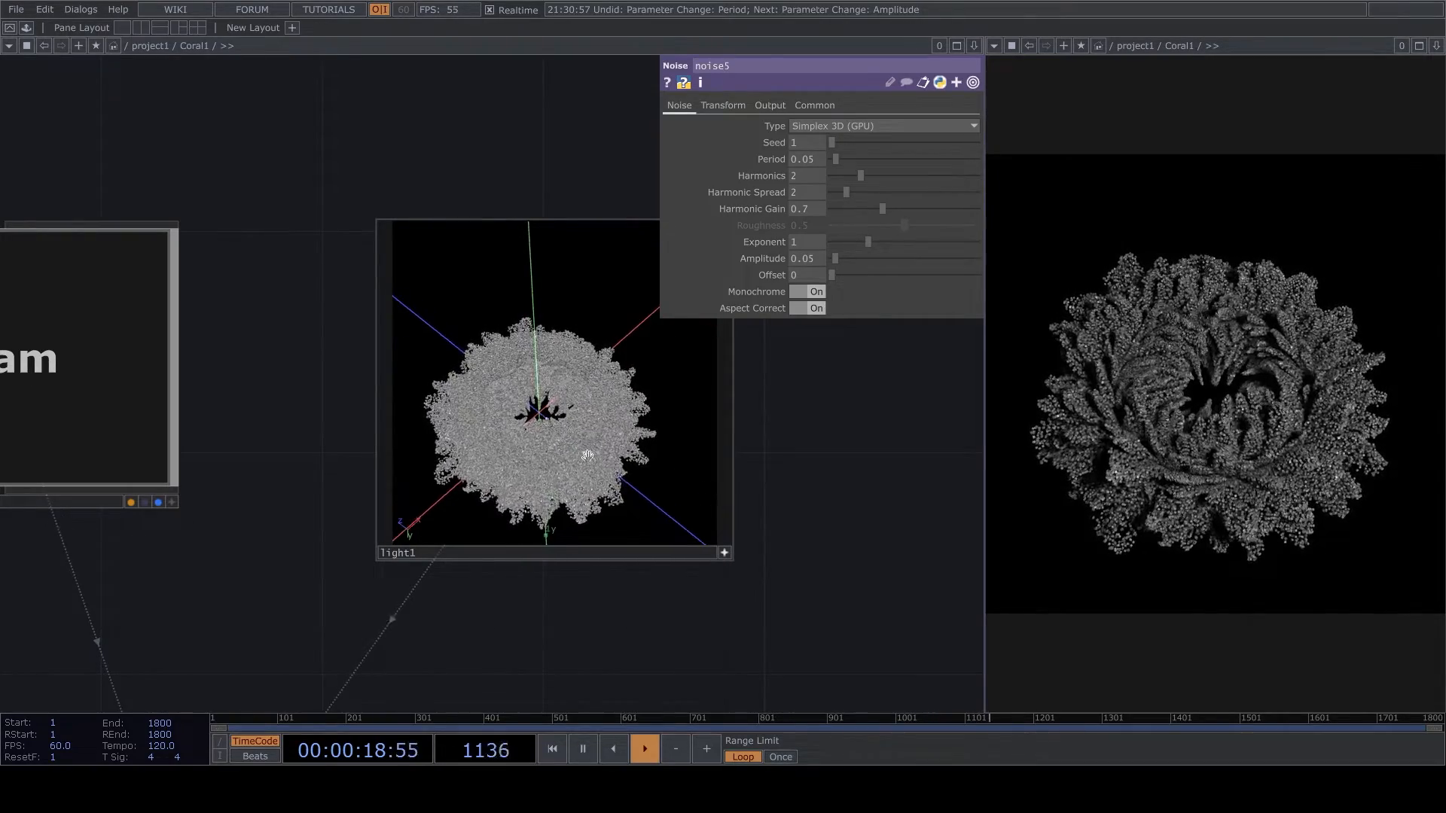
{"action": "scroll", "coordinate": [577, 445], "scroll_direction": "up", "scroll_amount": 3}
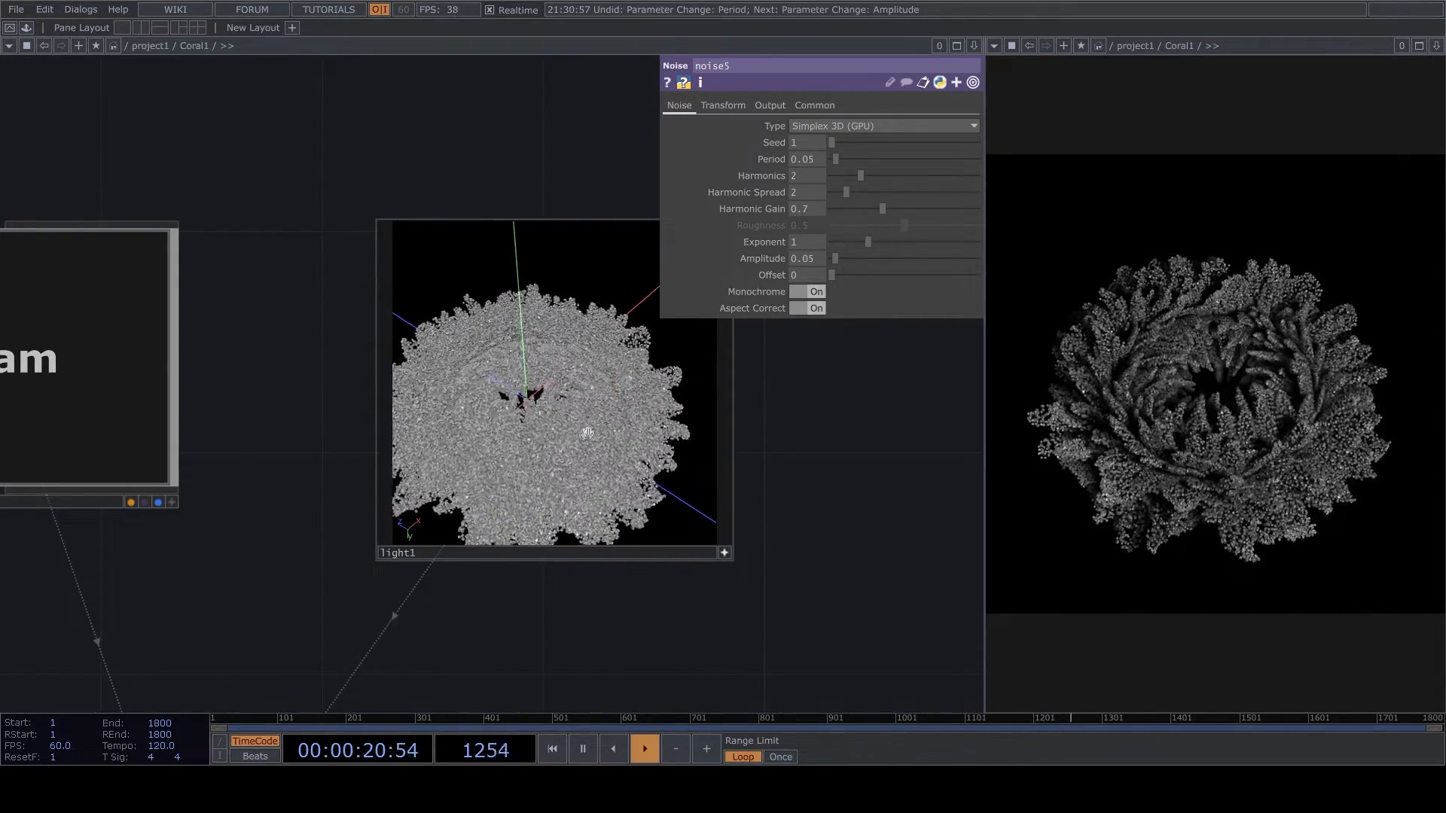
{"action": "left_click", "coordinate": [725, 552]}
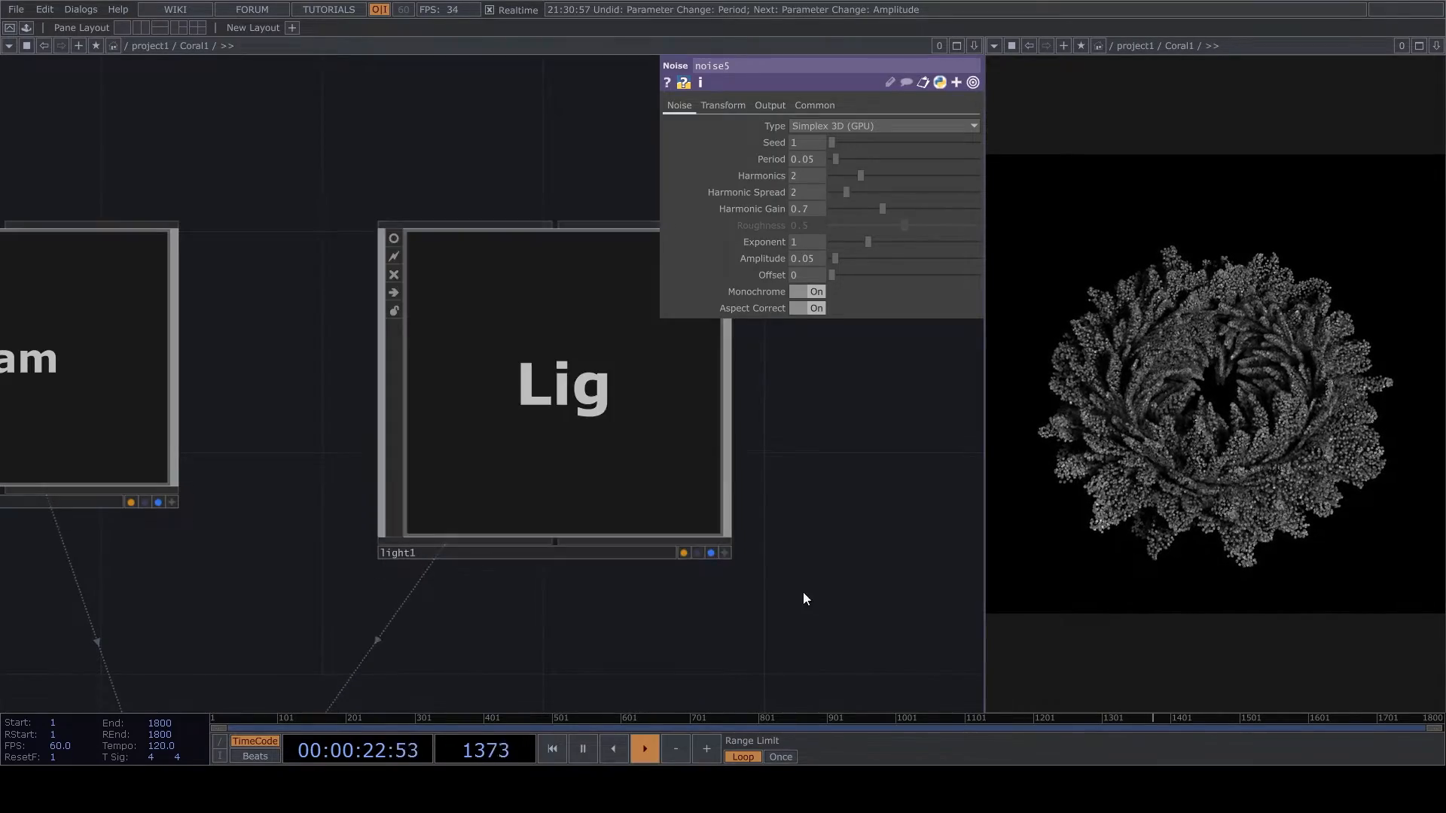
- Look over the Coral1 network around geo1, the point transforms, noise5, CIRCLE1 and the render chain
{"action": "scroll", "coordinate": [854, 446], "scroll_direction": "down", "scroll_amount": 5}
{"action": "scroll", "coordinate": [854, 446], "scroll_direction": "down", "scroll_amount": 3}
{"action": "left_click_drag", "start_coordinate": [321, 556], "coordinate": [500, 465]}
{"action": "scroll", "coordinate": [517, 452], "scroll_direction": "down", "scroll_amount": 2}
{"action": "key", "text": "space"}
{"action": "scroll", "coordinate": [791, 435], "scroll_direction": "up", "scroll_amount": 4}
{"action": "scroll", "coordinate": [859, 480], "scroll_direction": "up", "scroll_amount": 3}
{"action": "key", "text": "space"}
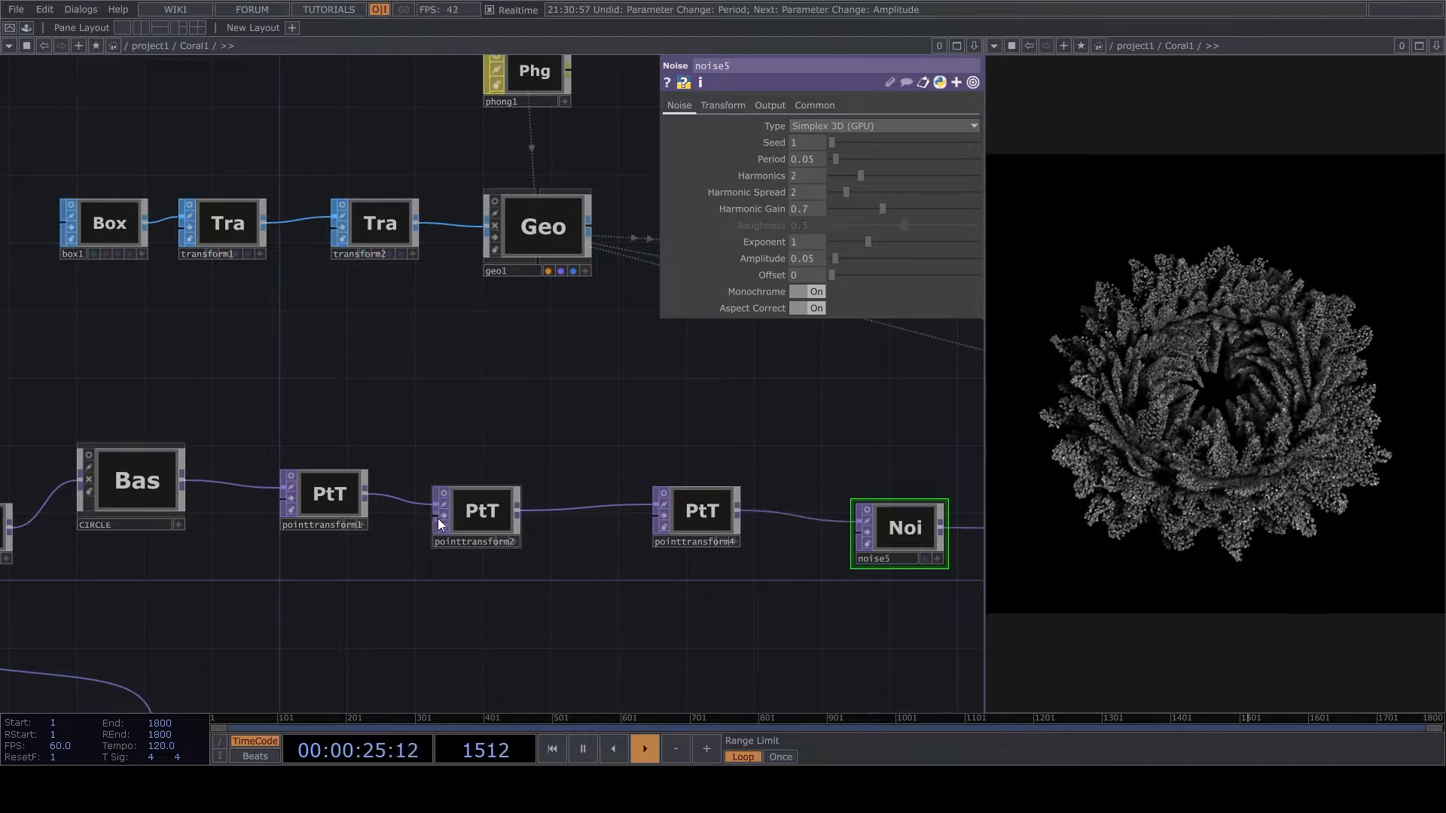
{"action": "scroll", "coordinate": [490, 527], "scroll_direction": "down", "scroll_amount": 4}
{"action": "left_click_drag", "start_coordinate": [853, 547], "coordinate": [573, 594]}
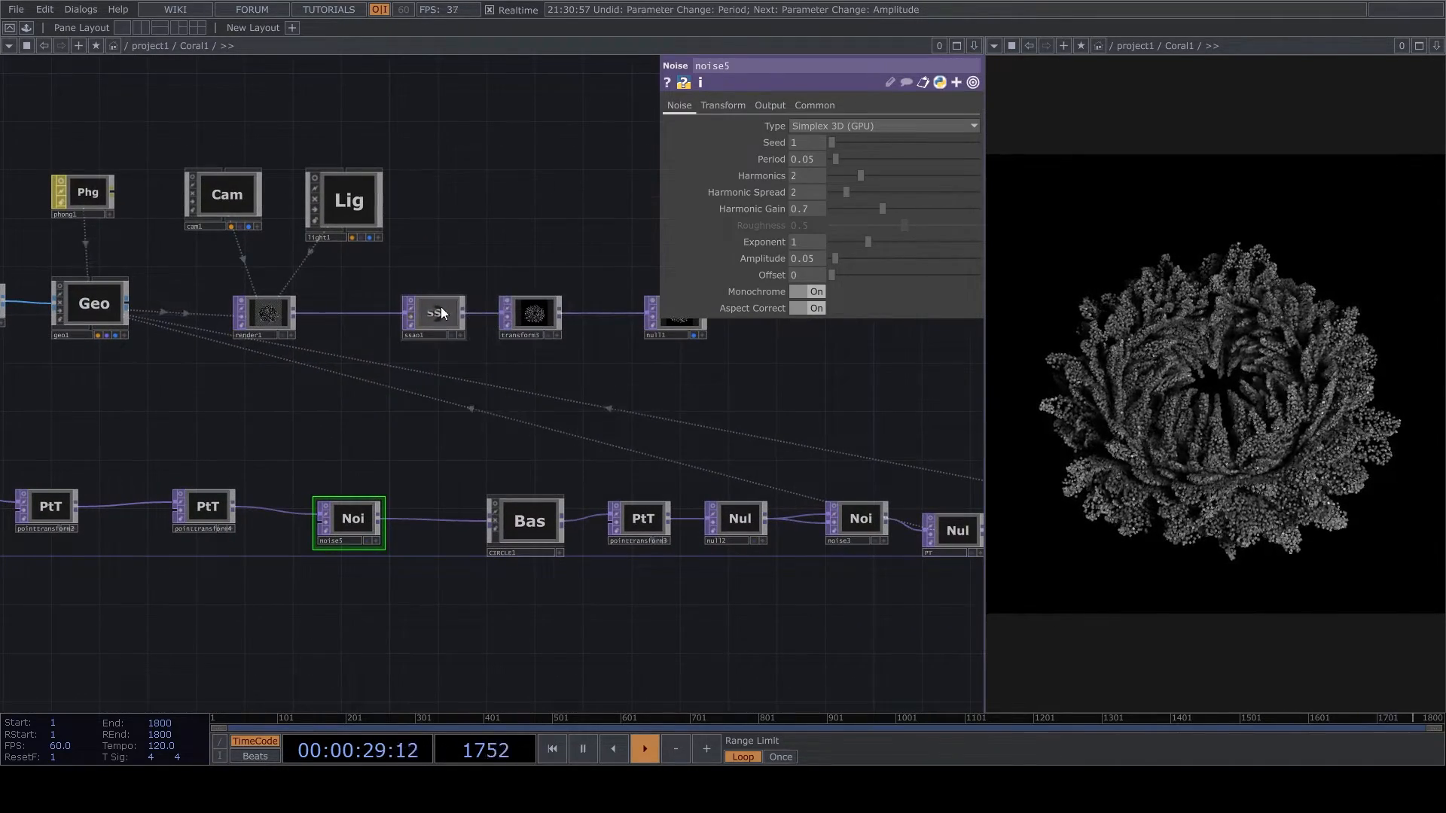
{"action": "scroll", "coordinate": [442, 313], "scroll_direction": "up", "scroll_amount": 2}
{"action": "scroll", "coordinate": [609, 418], "scroll_direction": "down", "scroll_amount": 5}
- Try bypassing level2 in the branch feeding reorder1
{"action": "left_click_drag", "start_coordinate": [483, 564], "coordinate": [848, 523]}
{"action": "scroll", "coordinate": [491, 497], "scroll_direction": "up", "scroll_amount": 4}
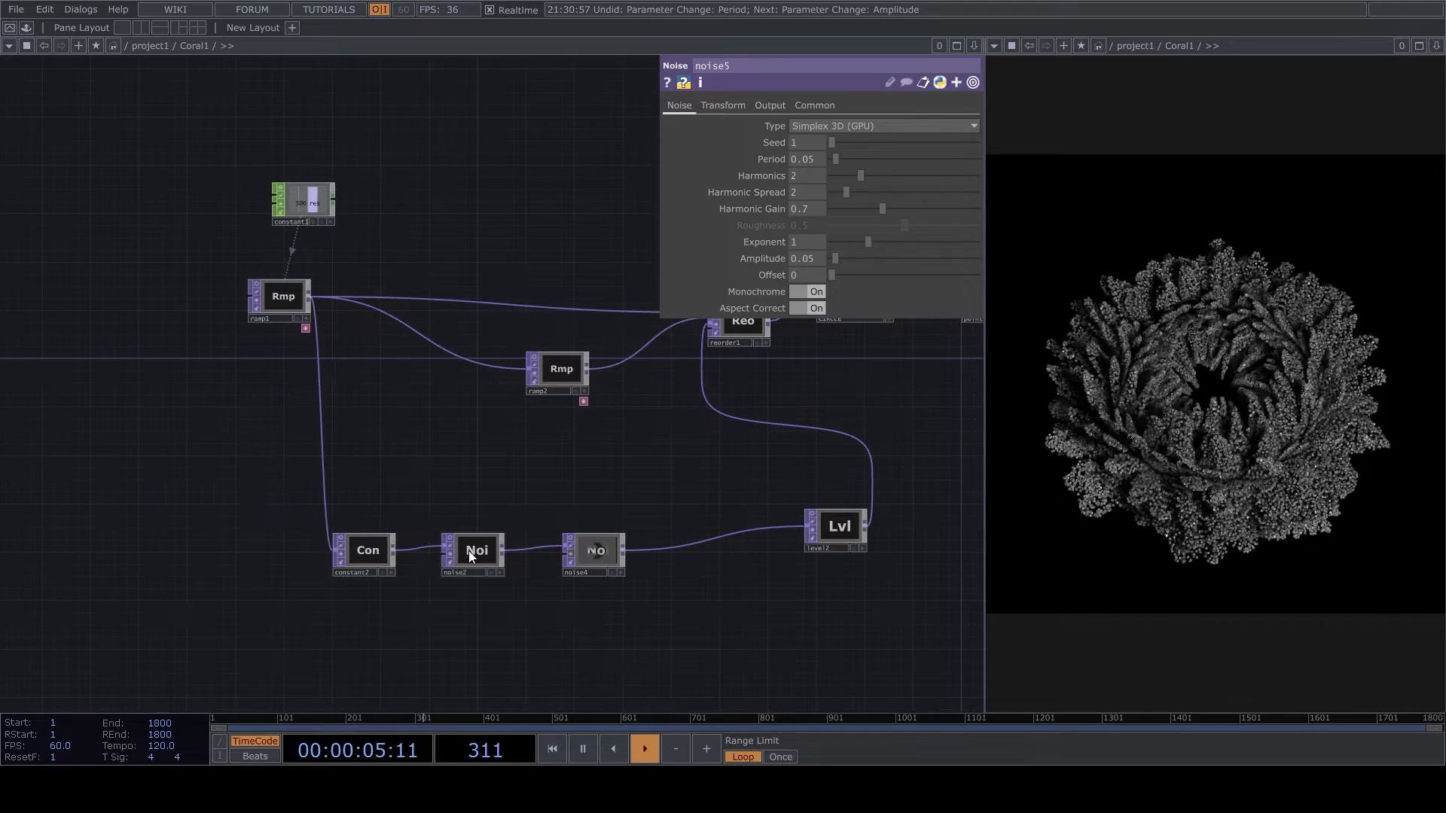
{"action": "left_click", "coordinate": [829, 530]}
{"action": "scroll", "coordinate": [828, 528], "scroll_direction": "up", "scroll_amount": 5}
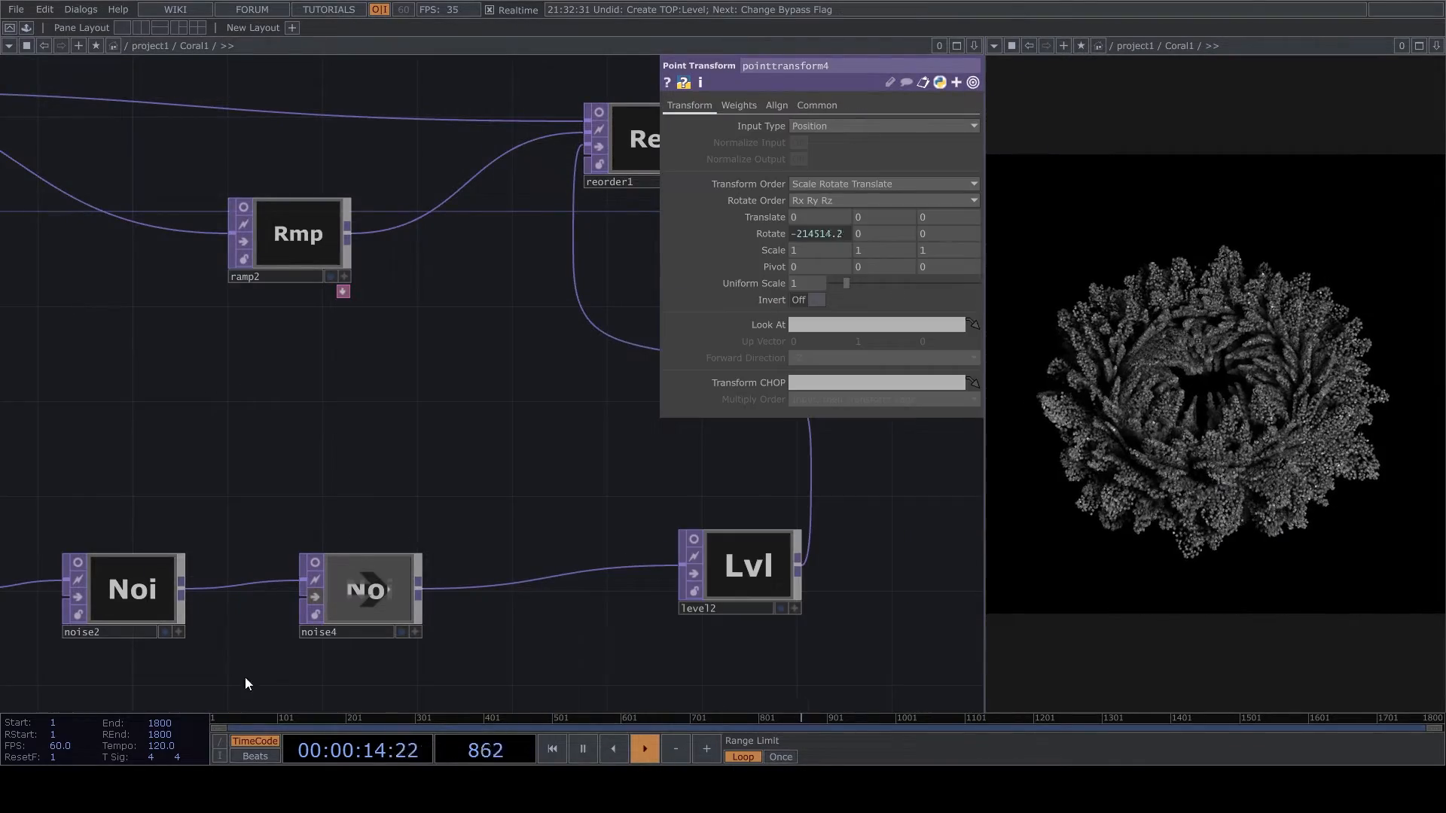
- Undo the level2 bypass, try a different harmonic gain on noise2, and undo that change as well
{"action": "left_click_drag", "start_coordinate": [245, 683], "coordinate": [515, 482]}
{"action": "scroll", "coordinate": [497, 452], "scroll_direction": "up", "scroll_amount": 3}
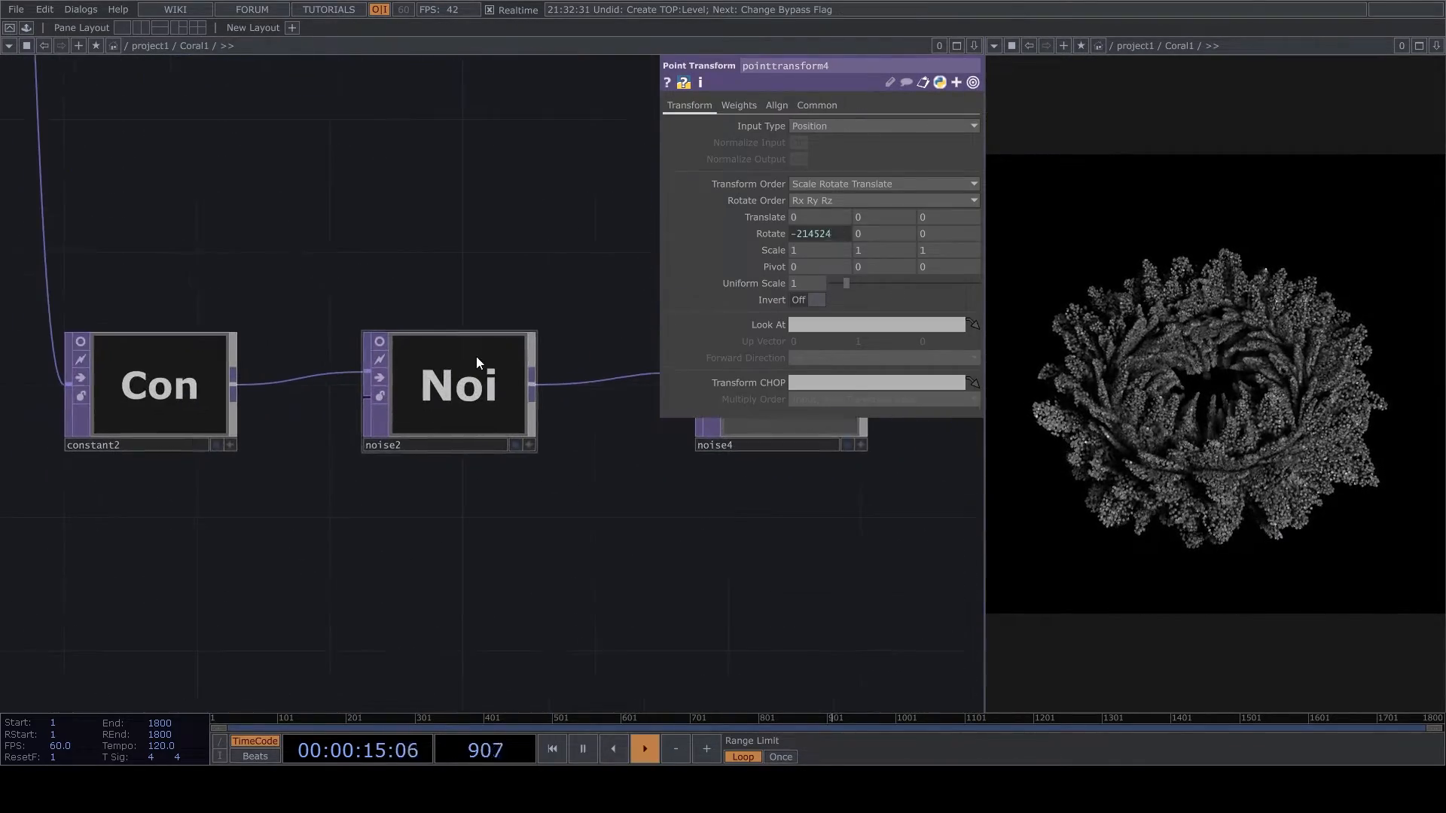
{"action": "left_click", "coordinate": [476, 361]}
{"action": "left_click_drag", "start_coordinate": [905, 162], "coordinate": [824, 199]}
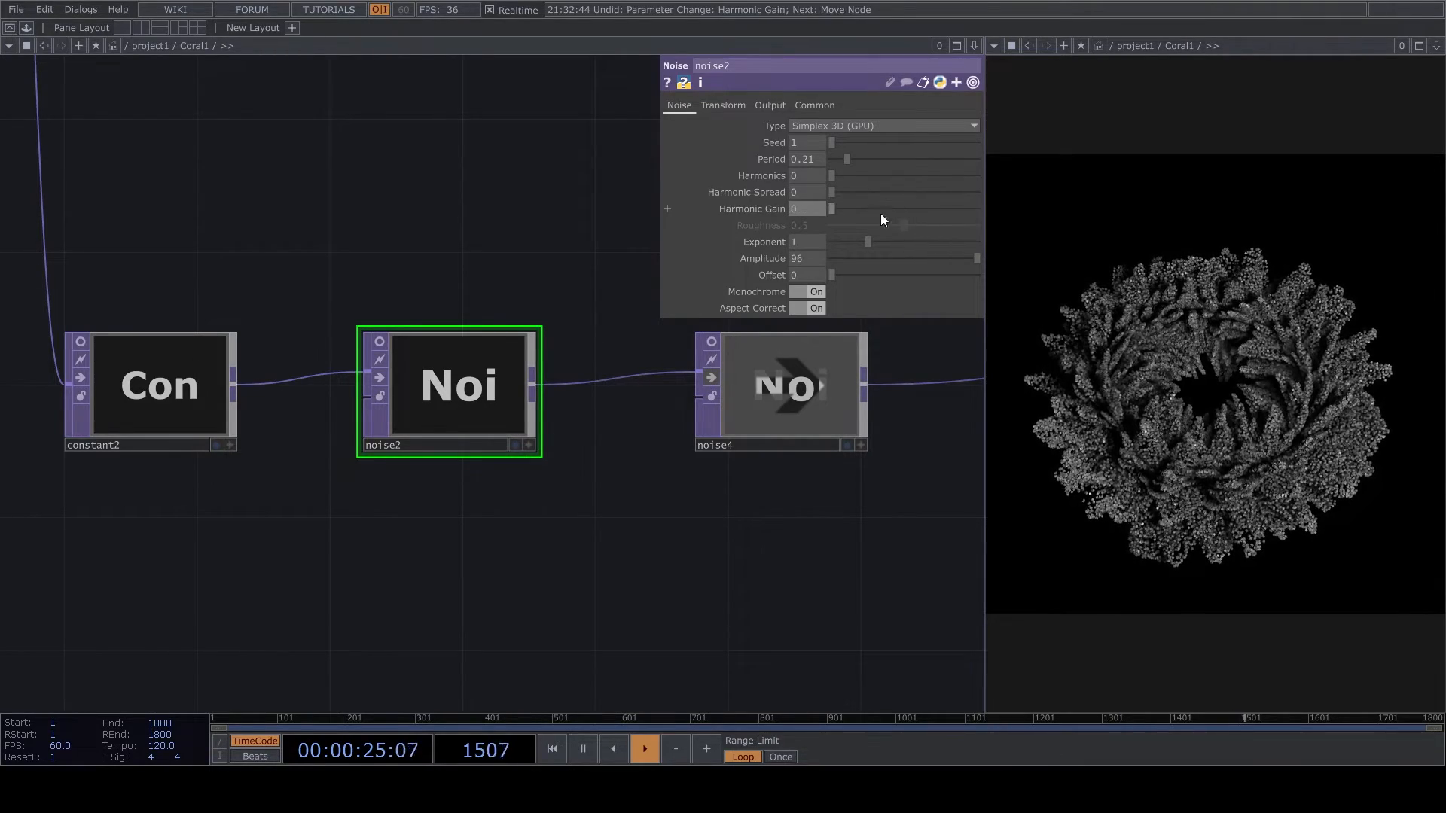
{"action": "left_click_drag", "start_coordinate": [827, 499], "coordinate": [291, 607]}
{"action": "scroll", "coordinate": [553, 450], "scroll_direction": "down", "scroll_amount": 5}
{"action": "scroll", "coordinate": [512, 517], "scroll_direction": "up", "scroll_amount": 2}
{"action": "scroll", "coordinate": [501, 342], "scroll_direction": "up", "scroll_amount": 3}
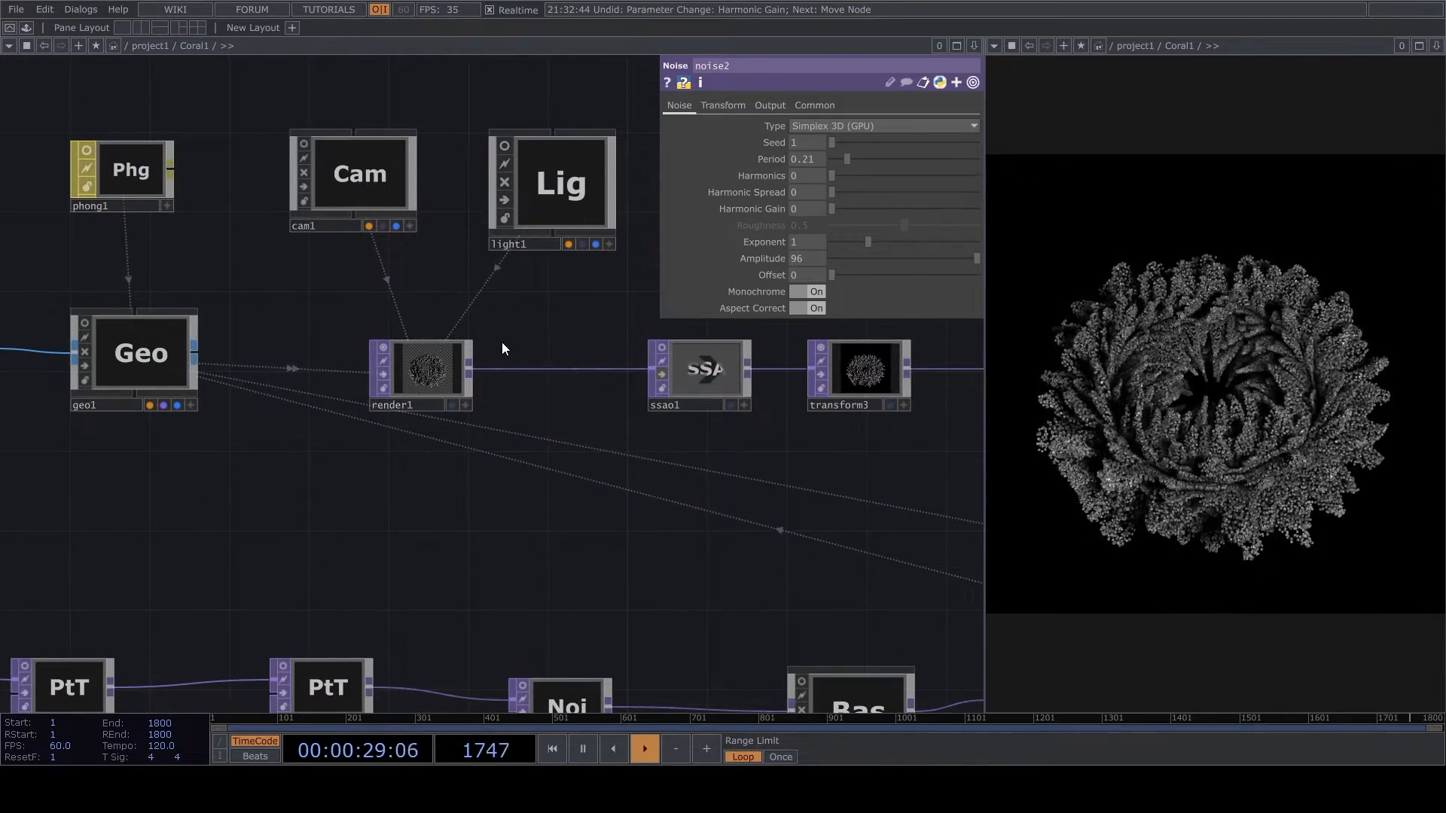